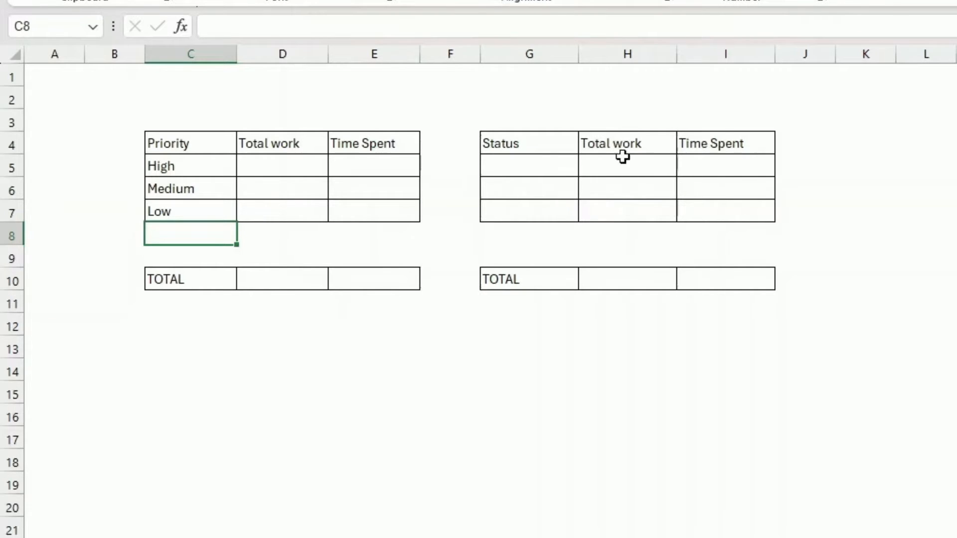
Enter Not Started, In Progress and Completed as the status labels in cells G5 to G7
{"action": "left_click", "coordinate": [532, 162]}
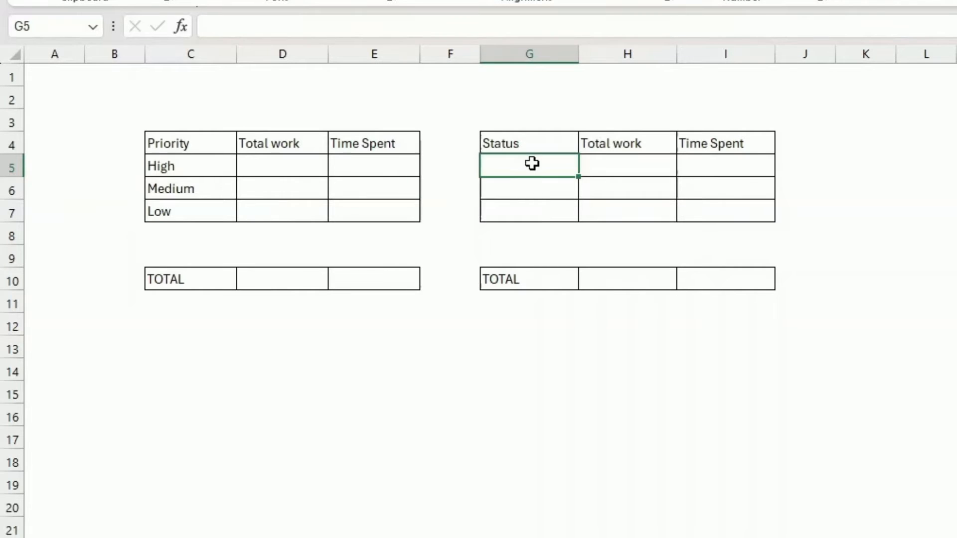
{"action": "type", "text": "Not Started"}
{"action": "key", "text": "Return"}
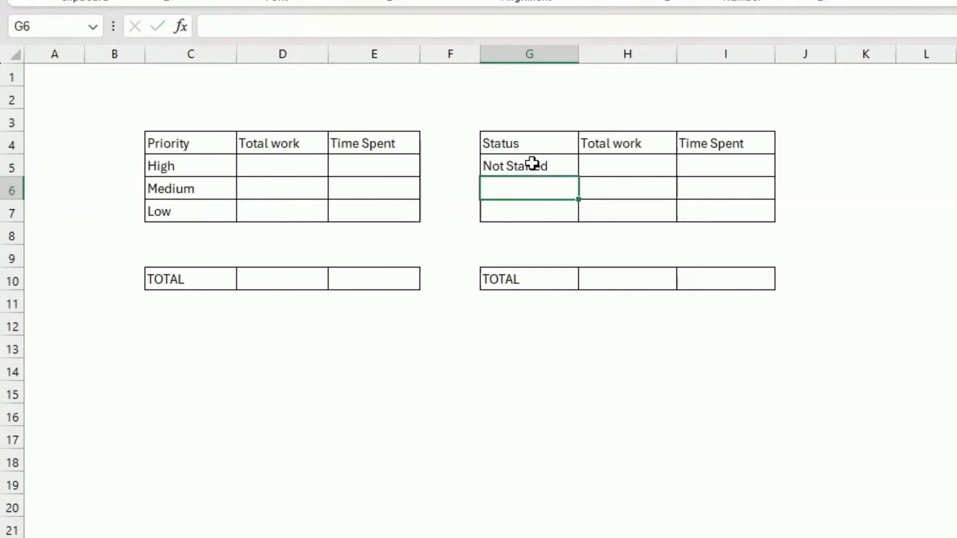
{"action": "type", "text": "In Progress"}
{"action": "key", "text": "Return"}
{"action": "type", "text": "Completed"}
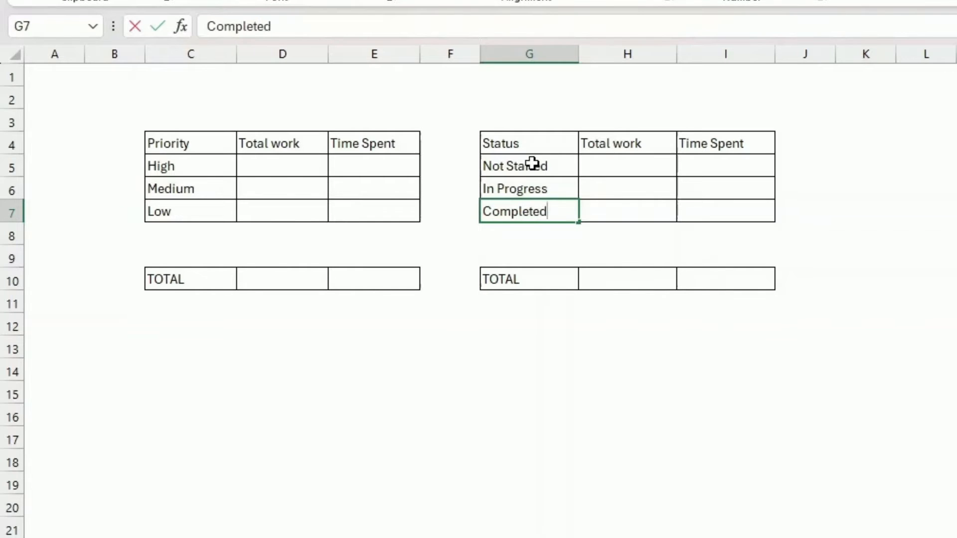
{"action": "key", "text": "Return"}
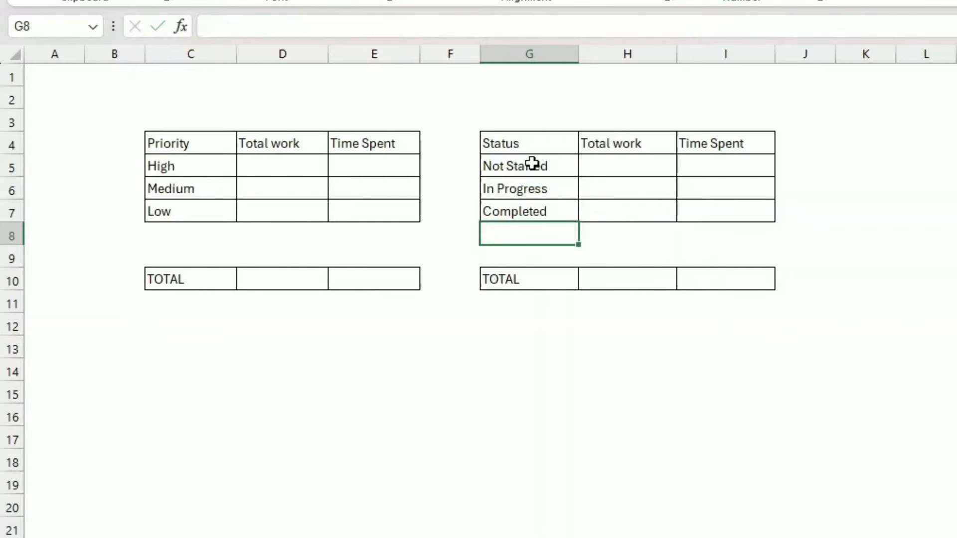
{"action": "key", "text": "Down"}
{"action": "key", "text": "Down"}
{"action": "key", "text": "Down"}
{"action": "key", "text": "Down"}
{"action": "key", "text": "Down"}
{"action": "key", "text": "Down"}
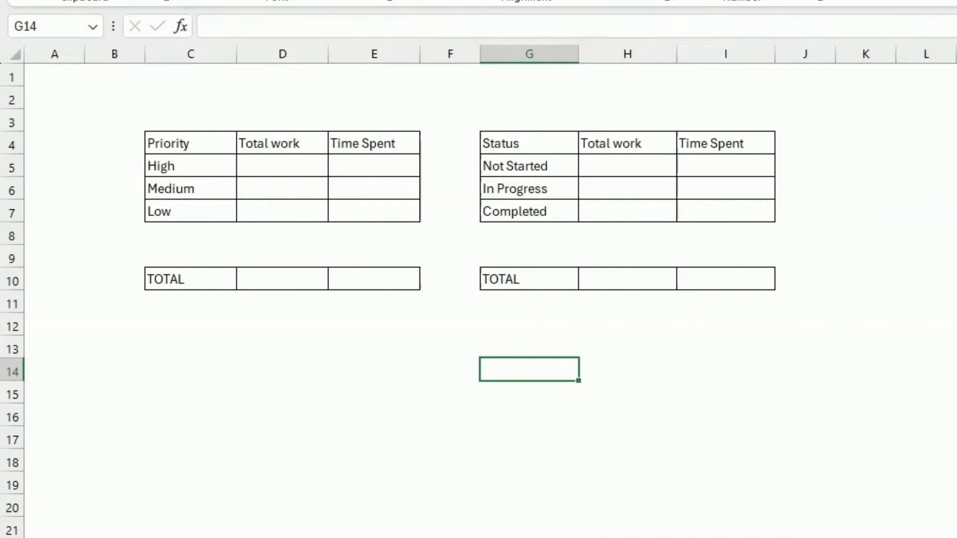
{"action": "right_click", "coordinate": [732, 19]}
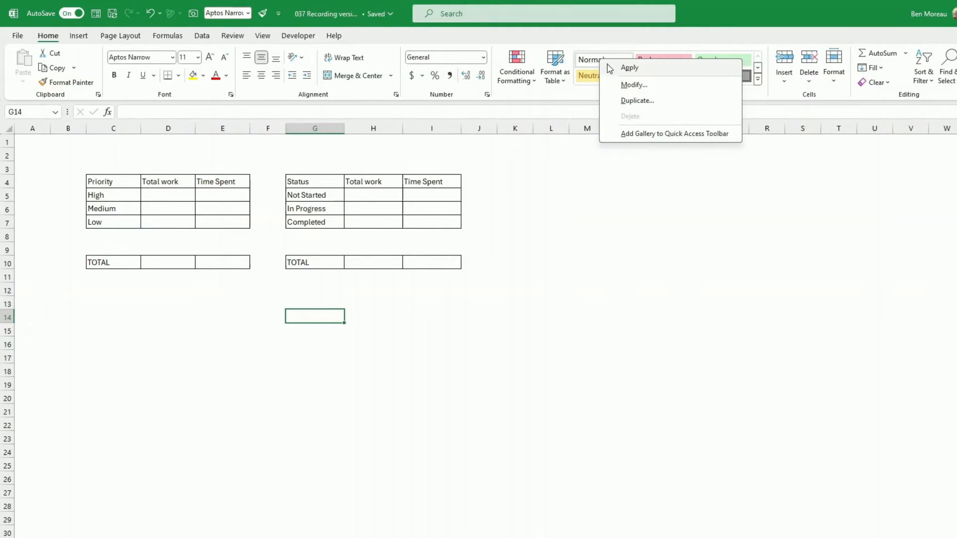
{"action": "left_click", "coordinate": [623, 85]}
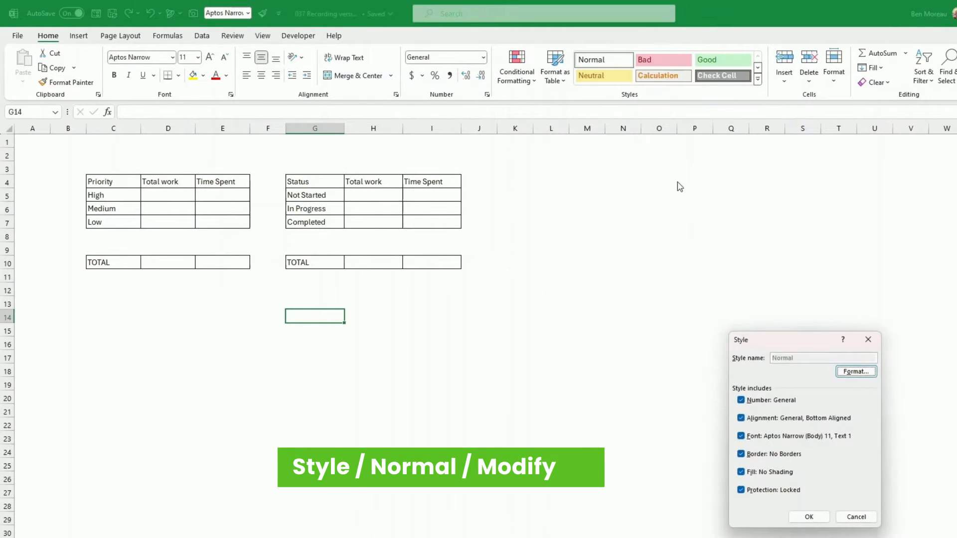
{"action": "left_click", "coordinate": [854, 373]}
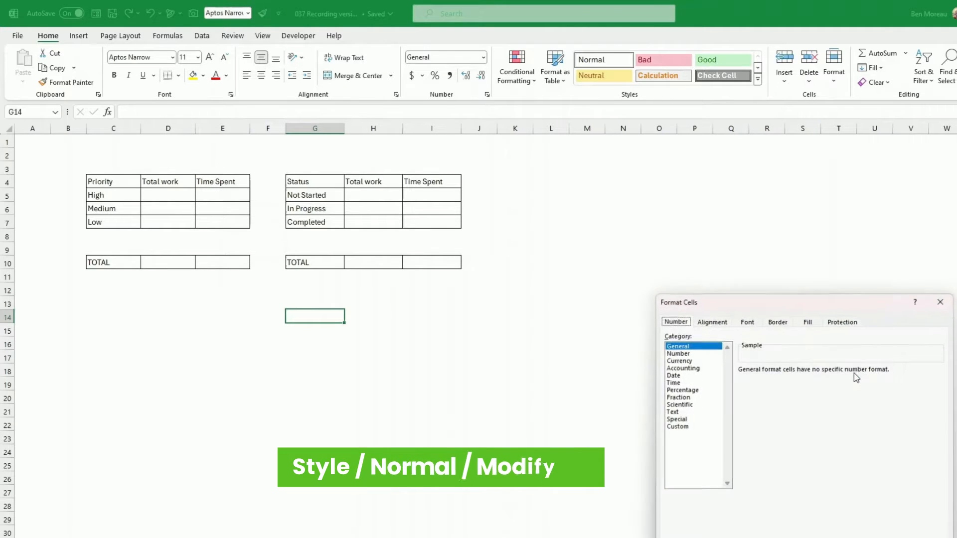
{"action": "left_click", "coordinate": [778, 322]}
{"action": "left_click", "coordinate": [807, 323]}
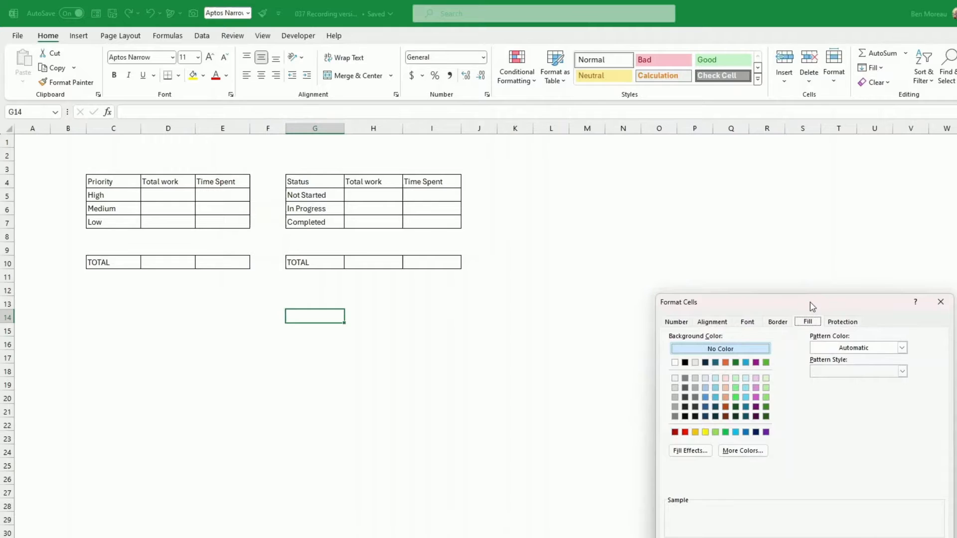
{"action": "left_click_drag", "start_coordinate": [810, 302], "coordinate": [675, 157]}
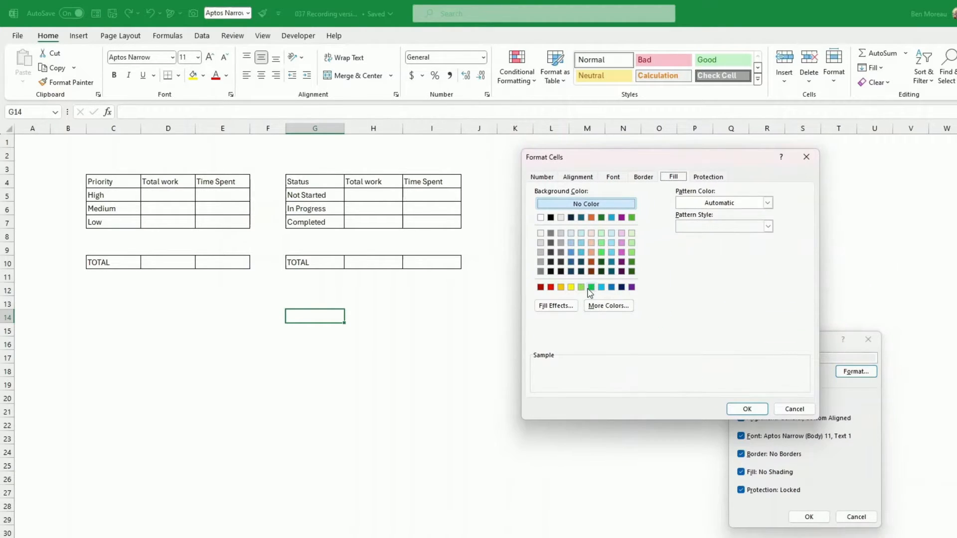
{"action": "left_click", "coordinate": [790, 410]}
{"action": "left_click", "coordinate": [856, 517]}
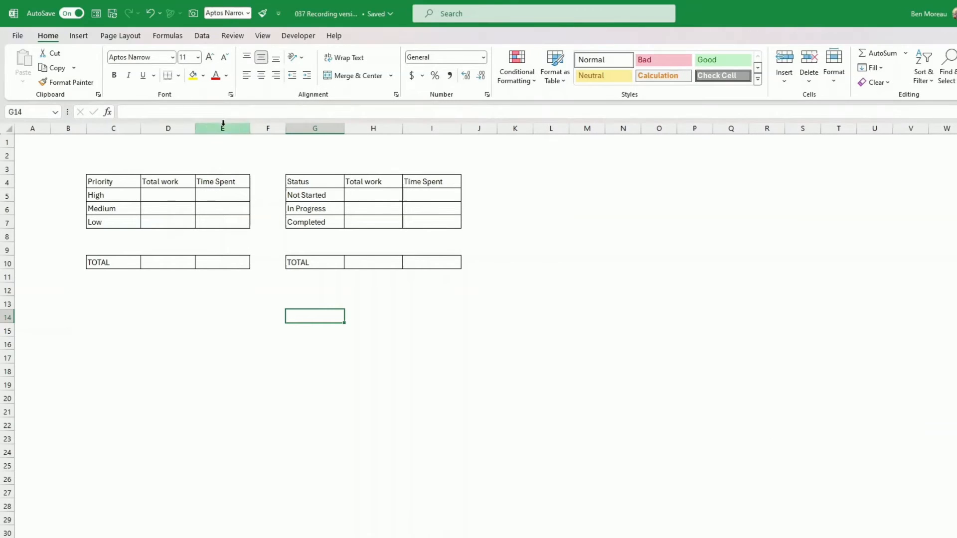
Apply the Office colour scheme to the workbook theme
{"action": "left_click", "coordinate": [120, 36]}
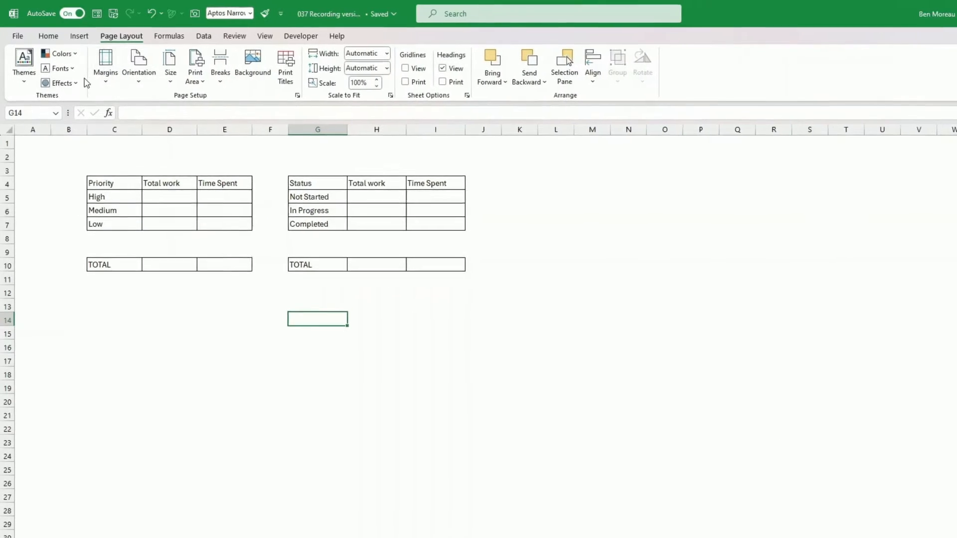
{"action": "left_click", "coordinate": [64, 53]}
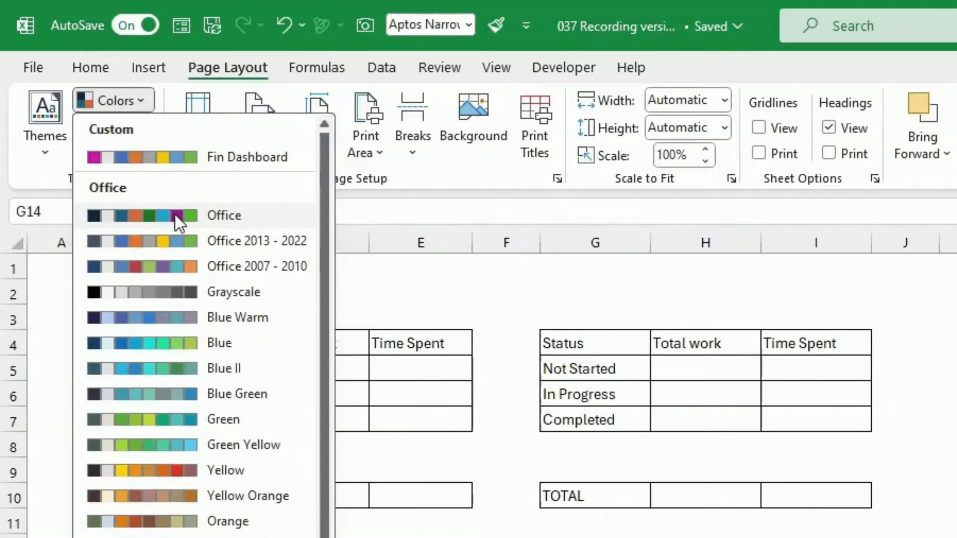
{"action": "left_click", "coordinate": [232, 215]}
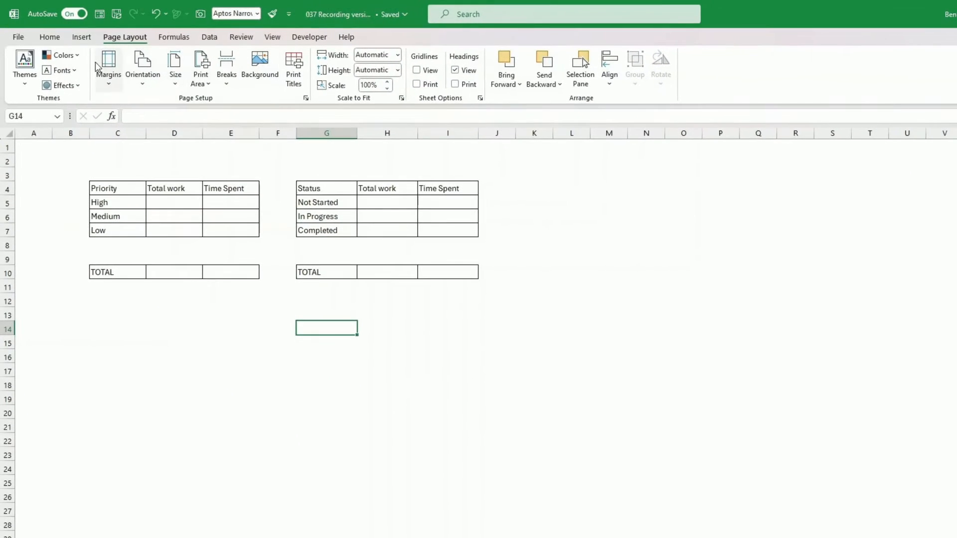
Modify the Normal cell style to use the darkest theme purple as its background fill
{"action": "left_click", "coordinate": [50, 37]}
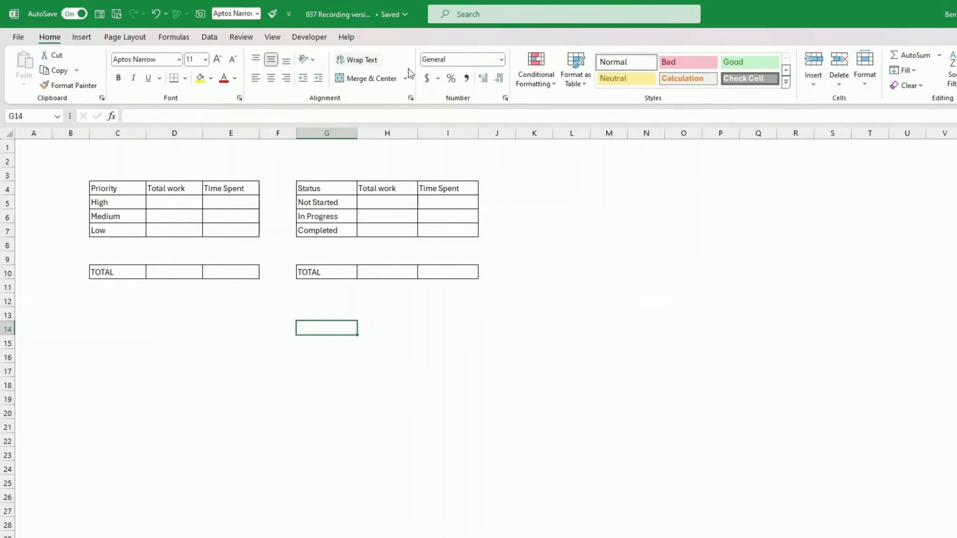
{"action": "right_click", "coordinate": [642, 66]}
{"action": "left_click", "coordinate": [679, 93]}
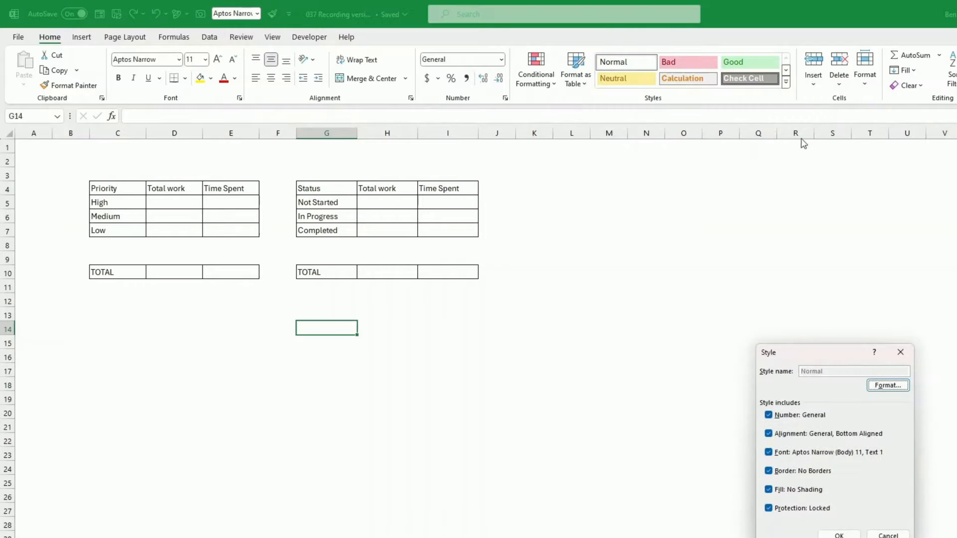
{"action": "left_click", "coordinate": [889, 384]}
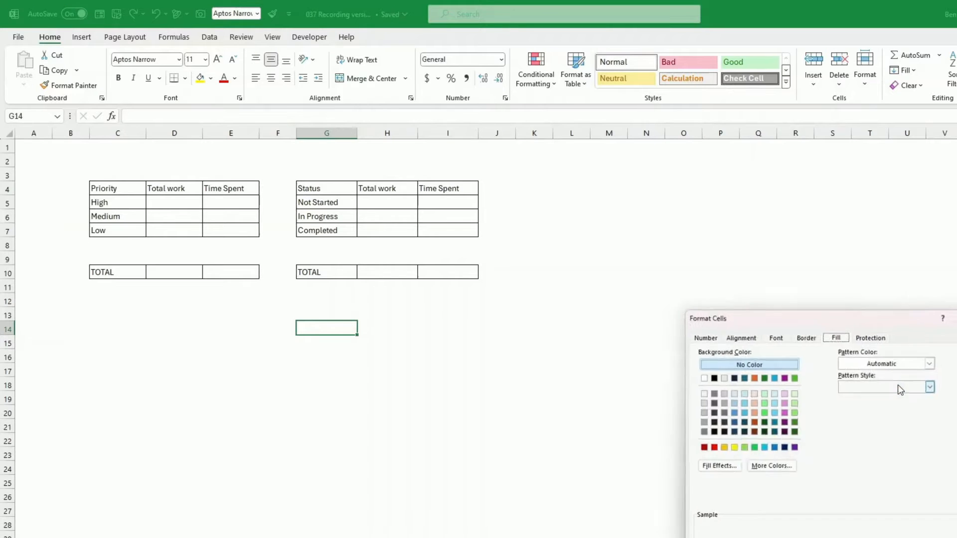
{"action": "left_click", "coordinate": [783, 433]}
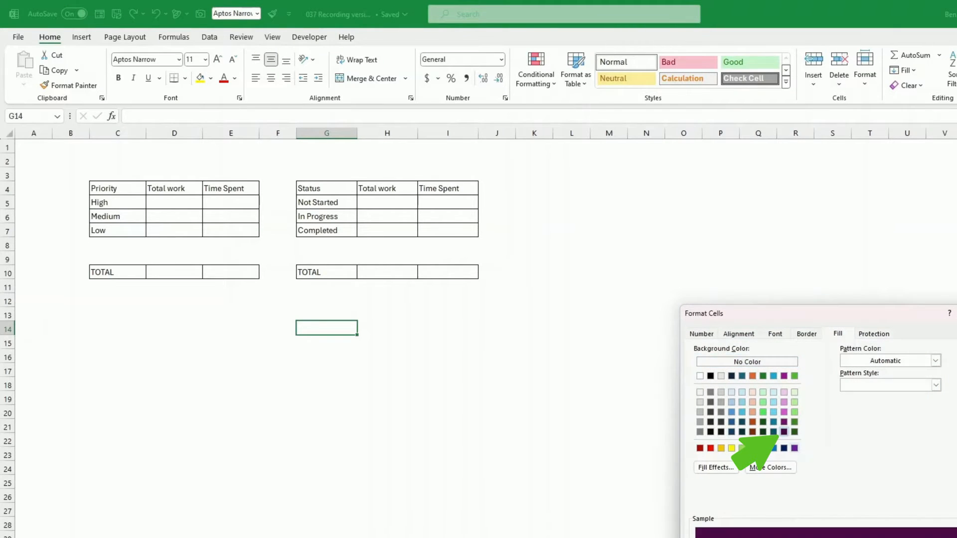
{"action": "key", "text": "Return"}
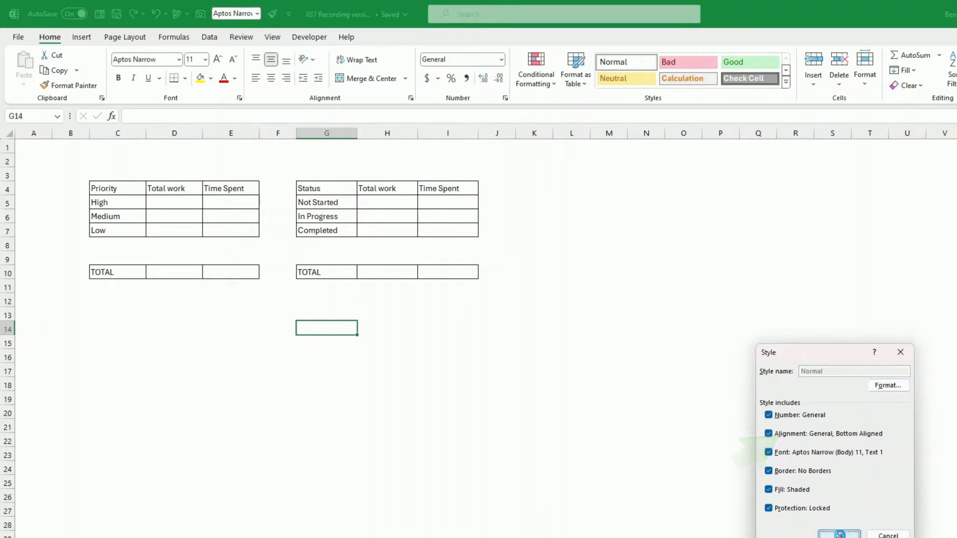
{"action": "left_click", "coordinate": [839, 534]}
{"action": "left_click", "coordinate": [617, 368]}
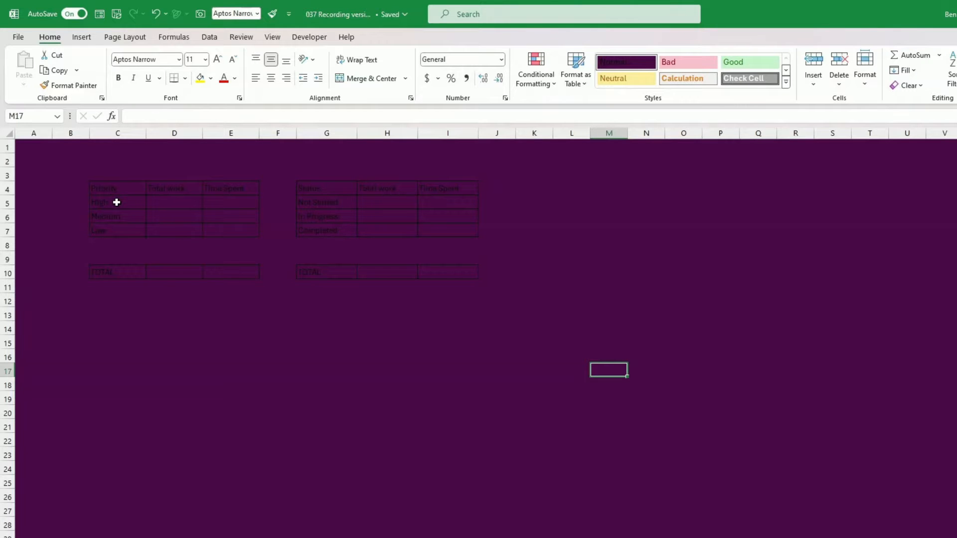
Fill the priority labels C5:C7 and the status labels G5:G7 with the lightest theme purple
{"action": "left_click_drag", "start_coordinate": [117, 203], "coordinate": [116, 231]}
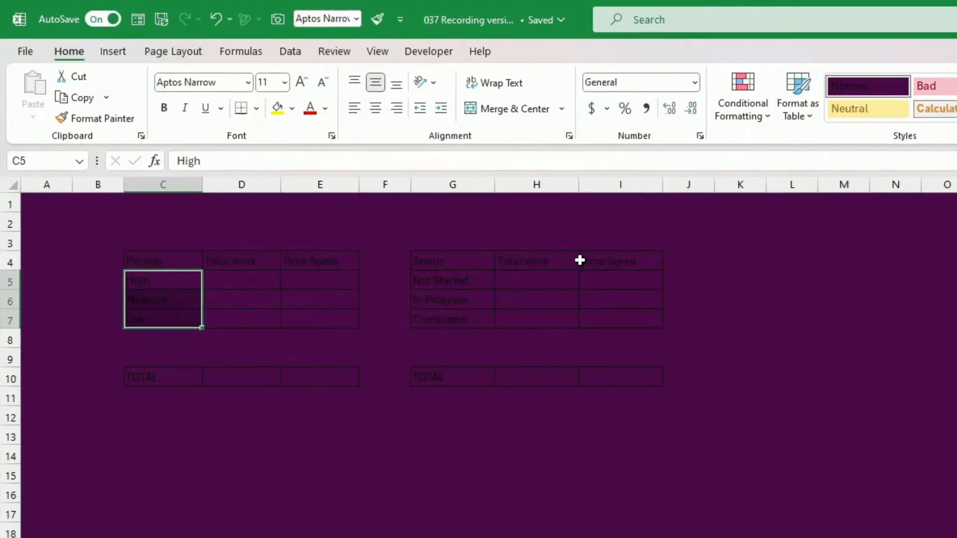
{"action": "left_click", "coordinate": [294, 108]}
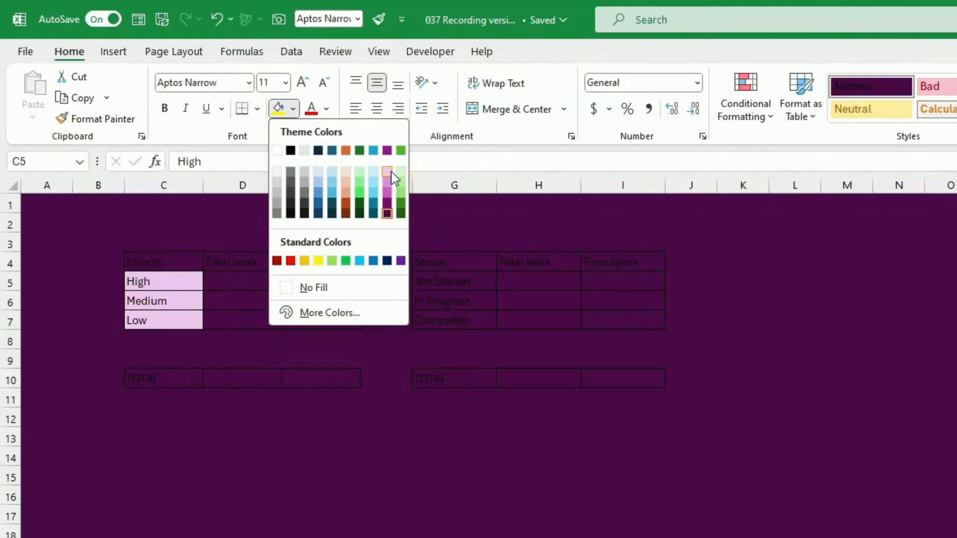
{"action": "left_click", "coordinate": [391, 173]}
{"action": "left_click_drag", "start_coordinate": [414, 290], "coordinate": [427, 323]}
{"action": "left_click", "coordinate": [278, 107]}
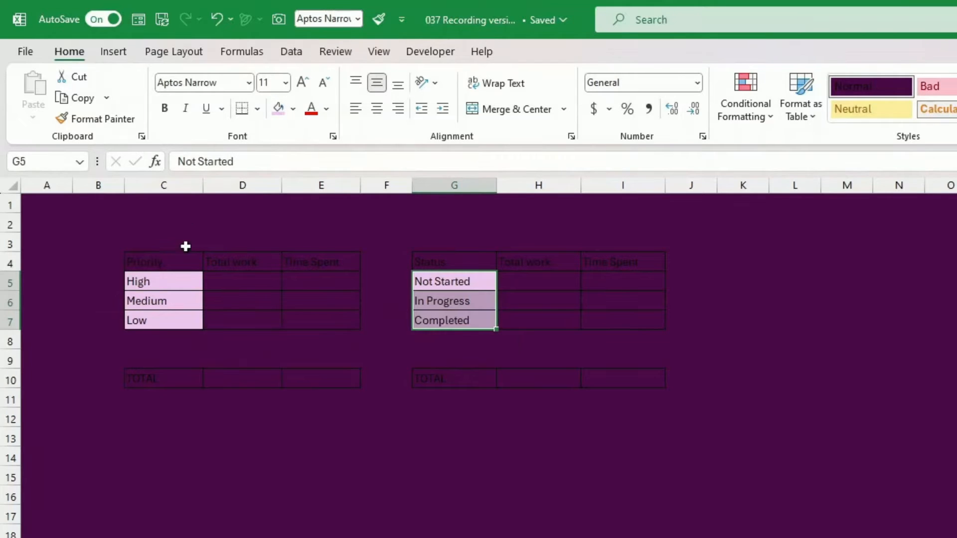
Fill the blank data cells D5:E7 and H5:I7 with the second-lightest theme purple
{"action": "left_click_drag", "start_coordinate": [226, 290], "coordinate": [294, 322]}
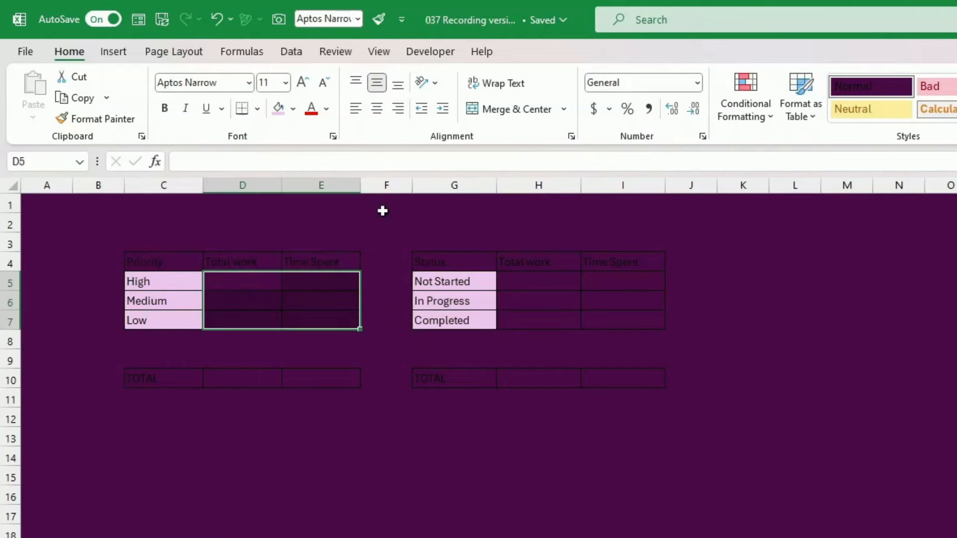
{"action": "left_click", "coordinate": [294, 110]}
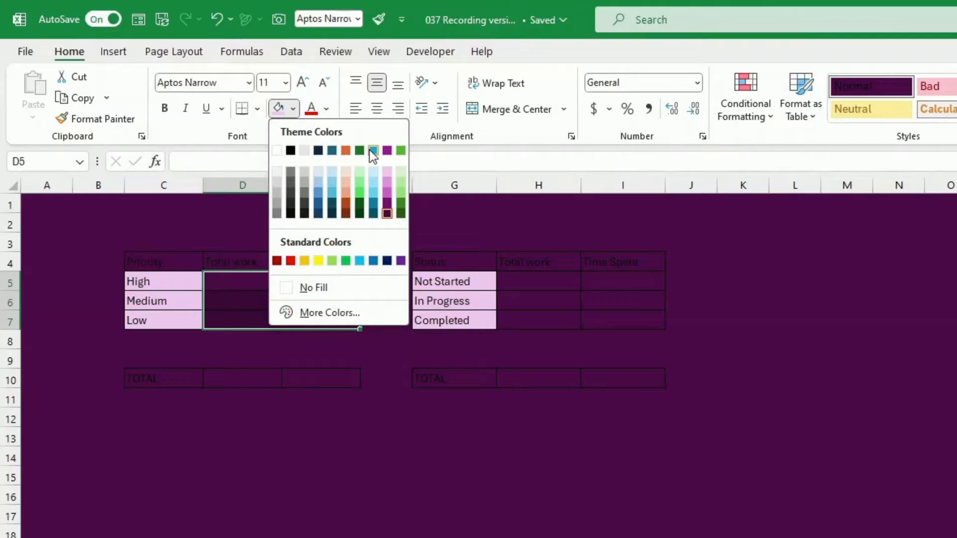
{"action": "left_click", "coordinate": [385, 181]}
{"action": "left_click_drag", "start_coordinate": [508, 274], "coordinate": [596, 318]}
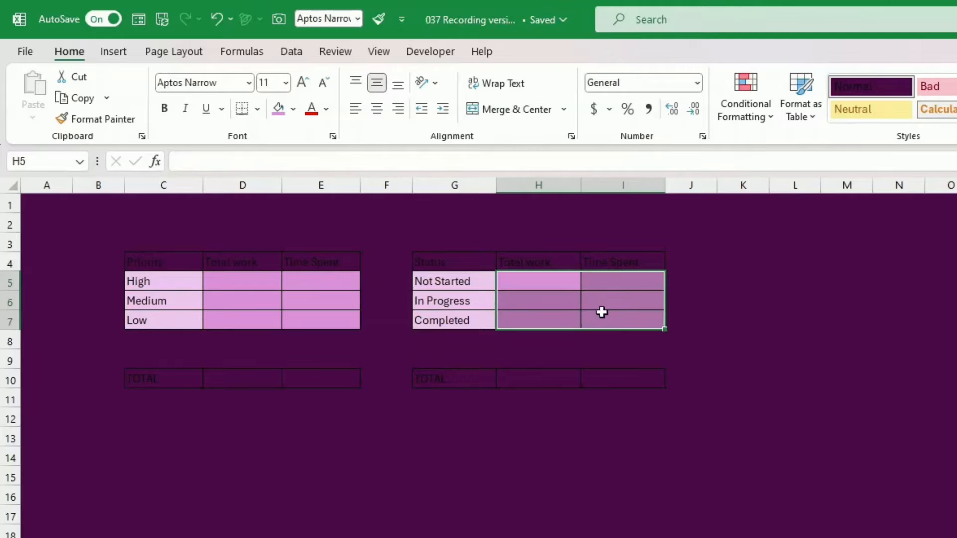
Set the font colour of the header row C4:I4 to white
{"action": "left_click_drag", "start_coordinate": [179, 257], "coordinate": [582, 265]}
{"action": "left_click", "coordinate": [326, 109]}
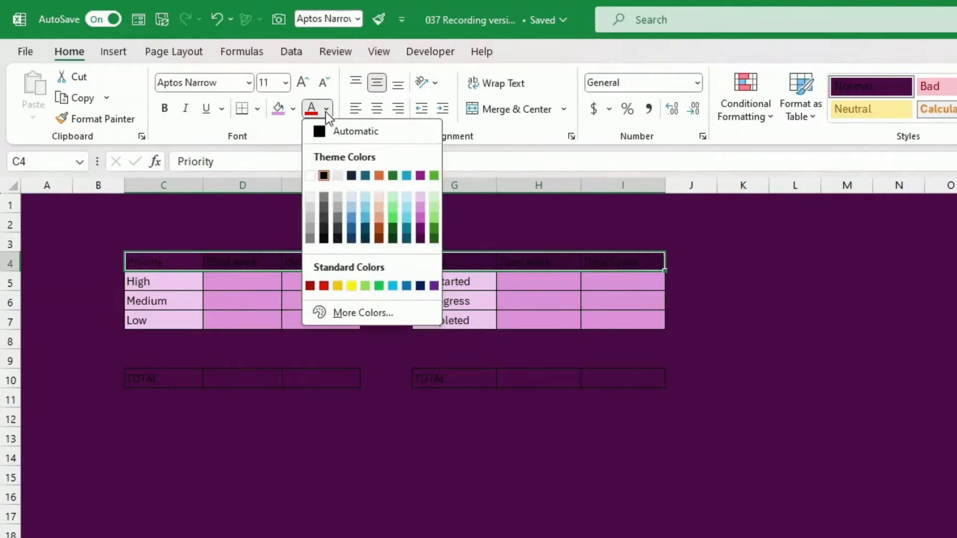
{"action": "left_click", "coordinate": [309, 176]}
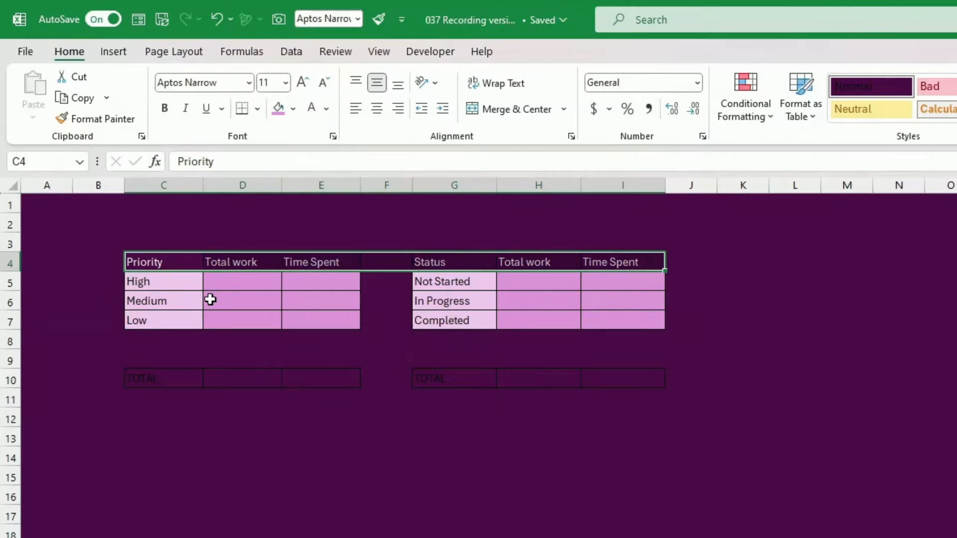
Copy the formatting of the Low row C7:E7 onto both TOTAL rows, C10:E10 and G10:I10, with Format Painter
{"action": "left_click_drag", "start_coordinate": [165, 321], "coordinate": [302, 323]}
{"action": "left_click", "coordinate": [97, 118]}
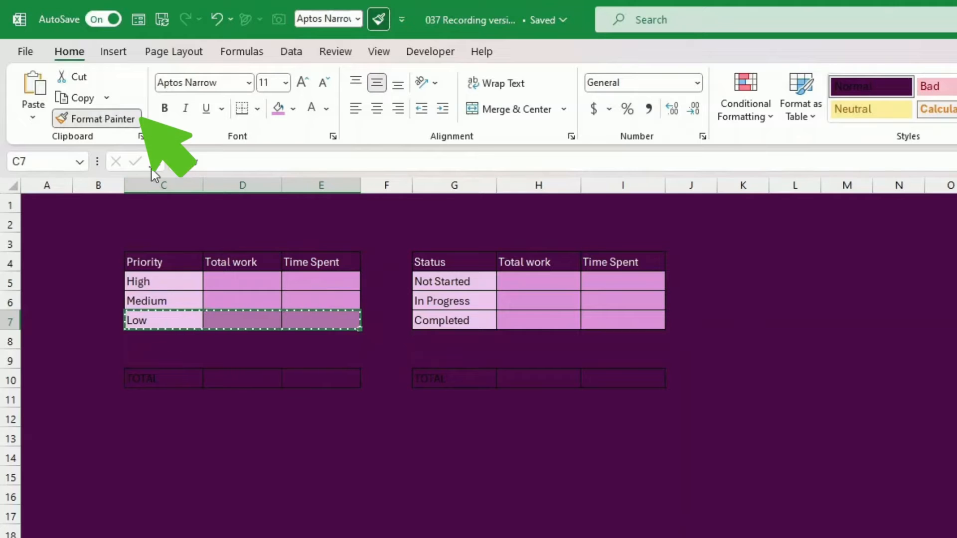
{"action": "double_click", "coordinate": [113, 121]}
{"action": "left_click", "coordinate": [161, 376]}
{"action": "left_click_drag", "start_coordinate": [161, 376], "coordinate": [324, 378]}
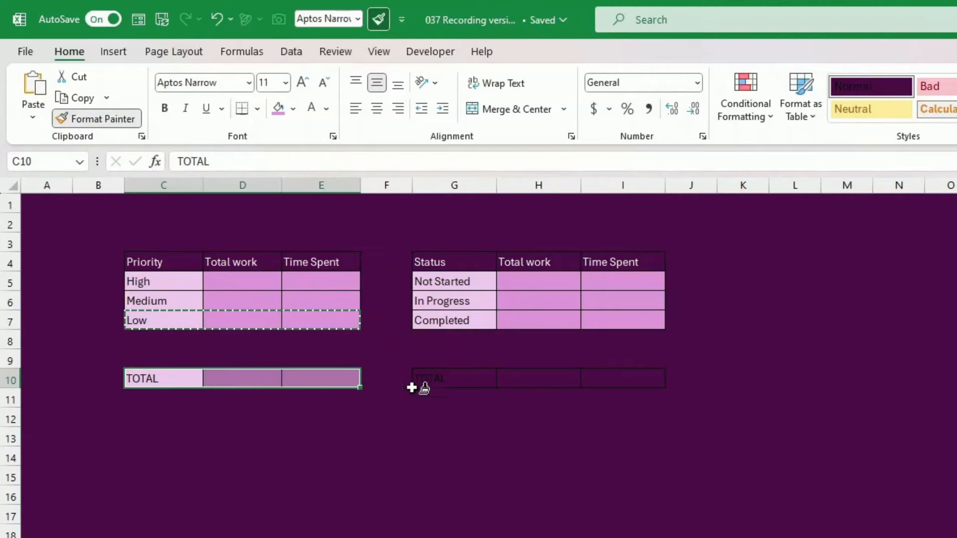
{"action": "left_click_drag", "start_coordinate": [449, 378], "coordinate": [648, 378]}
{"action": "left_click", "coordinate": [113, 119]}
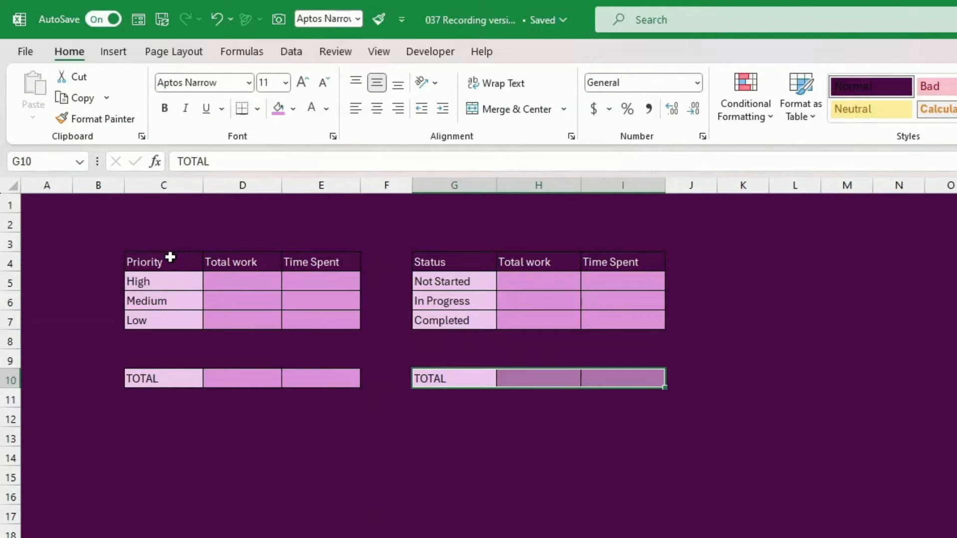
Recolour the inside and outline borders of the priority table C4:E7 to white
{"action": "left_click_drag", "start_coordinate": [170, 258], "coordinate": [349, 320]}
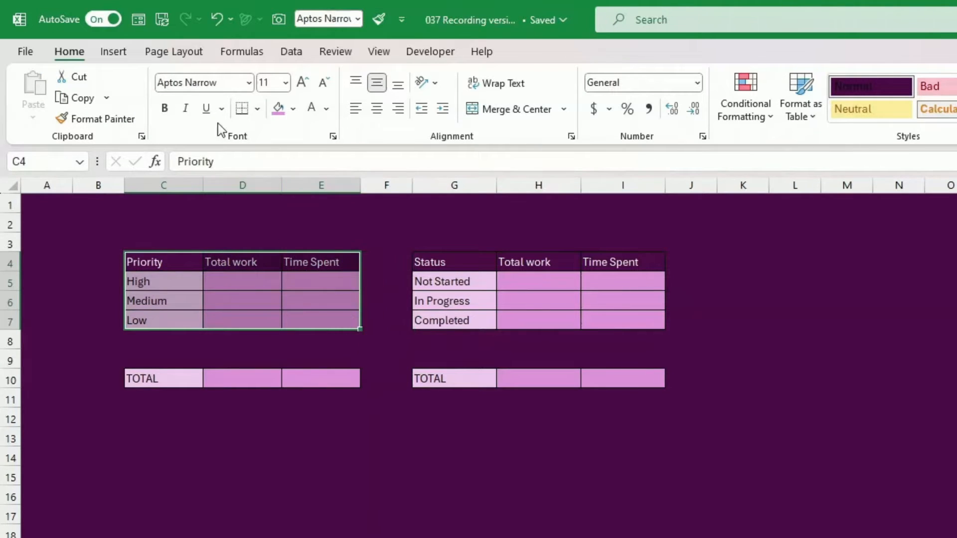
{"action": "left_click", "coordinate": [257, 109]}
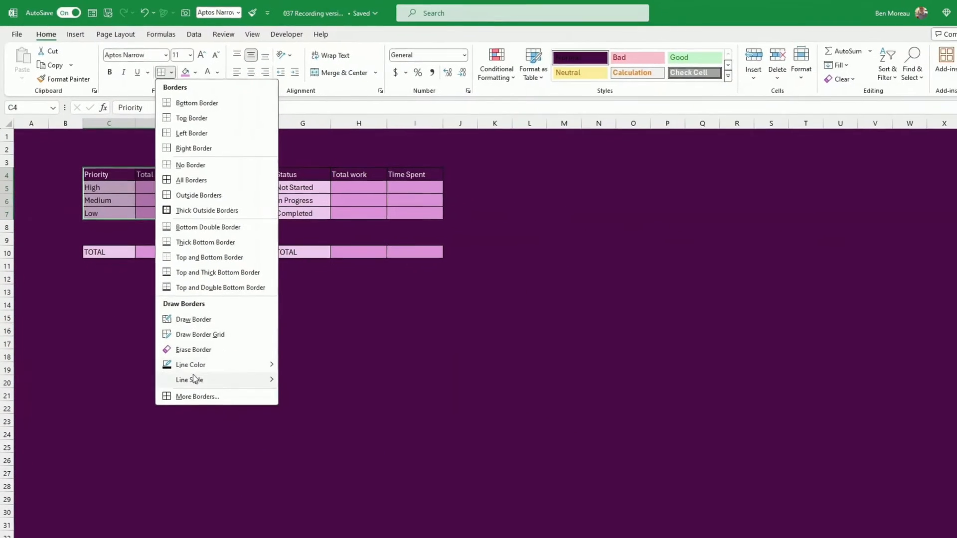
{"action": "left_click", "coordinate": [198, 396]}
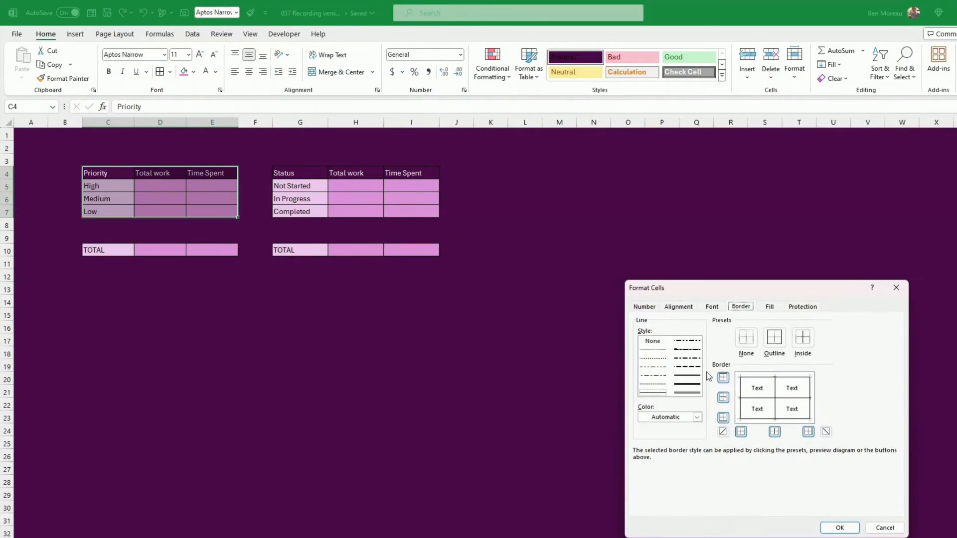
{"action": "left_click", "coordinate": [697, 418]}
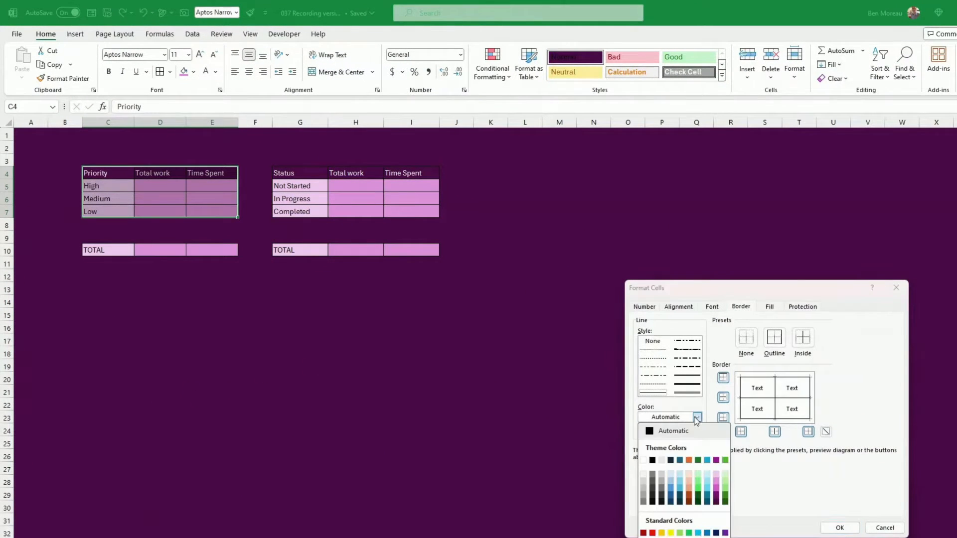
{"action": "left_click", "coordinate": [643, 460]}
{"action": "left_click", "coordinate": [798, 341]}
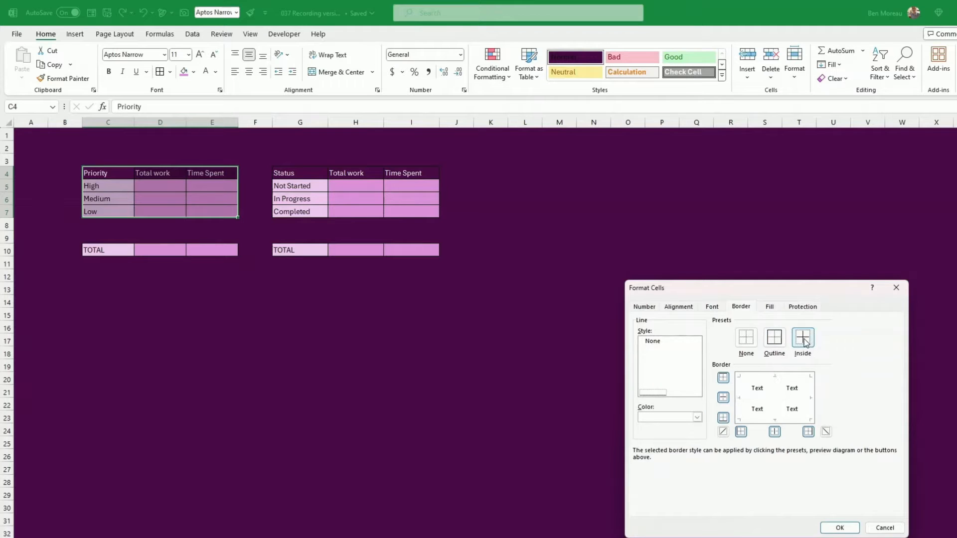
{"action": "left_click", "coordinate": [839, 528]}
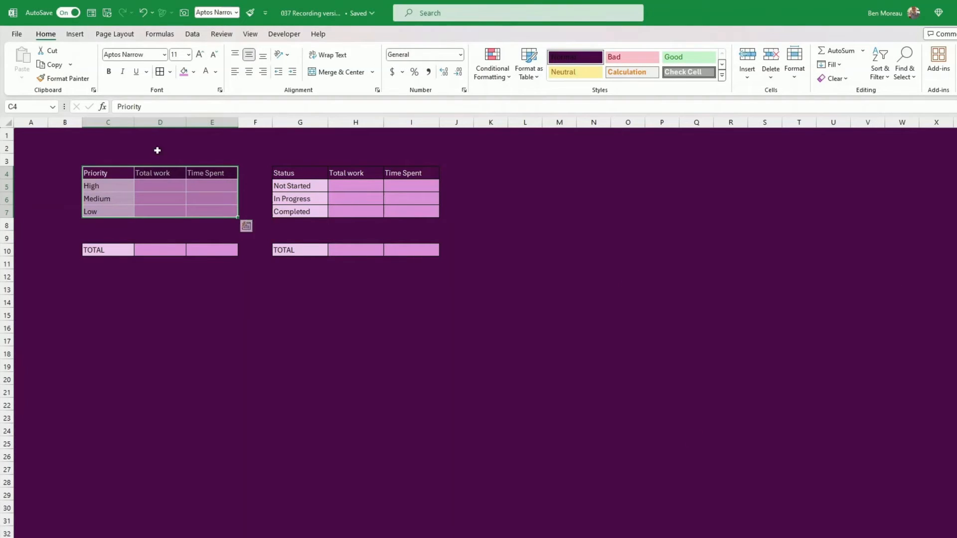
Copy the priority table's formatting onto the status table G4:I7, and the Low row's formatting onto both TOTAL rows, with Format Painter
{"action": "left_click", "coordinate": [65, 78]}
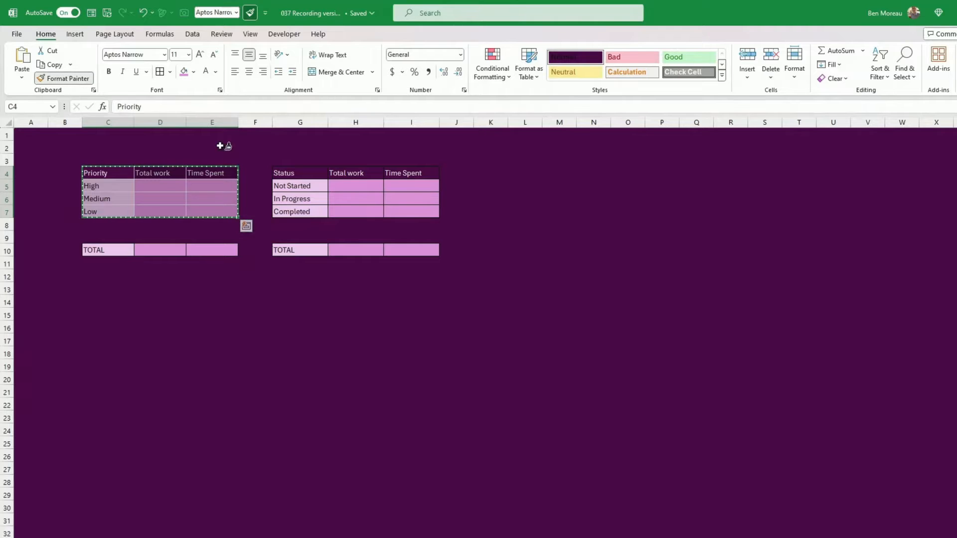
{"action": "left_click", "coordinate": [288, 173]}
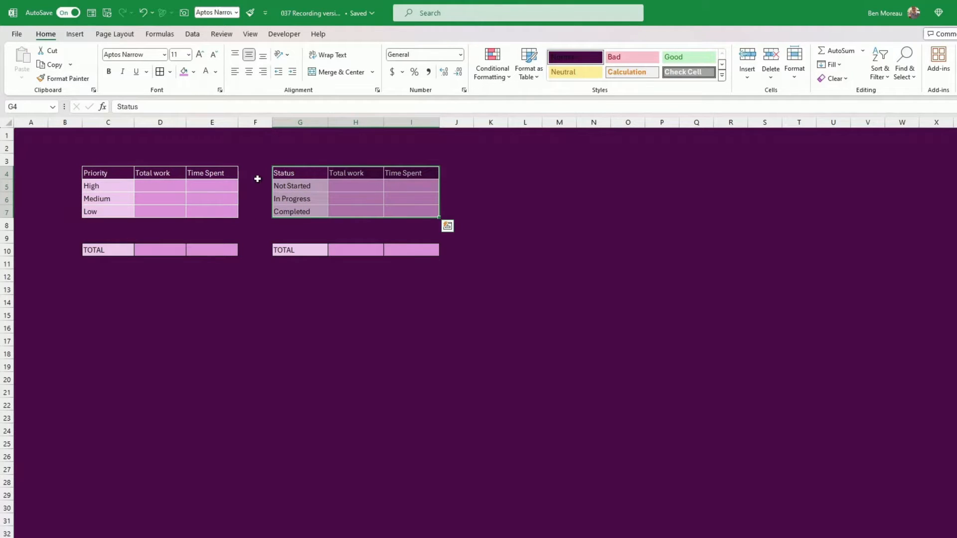
{"action": "mouse_move", "coordinate": [120, 208]}
{"action": "left_mouse_down"}
{"action": "mouse_move", "coordinate": [112, 206]}
{"action": "mouse_move", "coordinate": [204, 212]}
{"action": "left_mouse_up"}
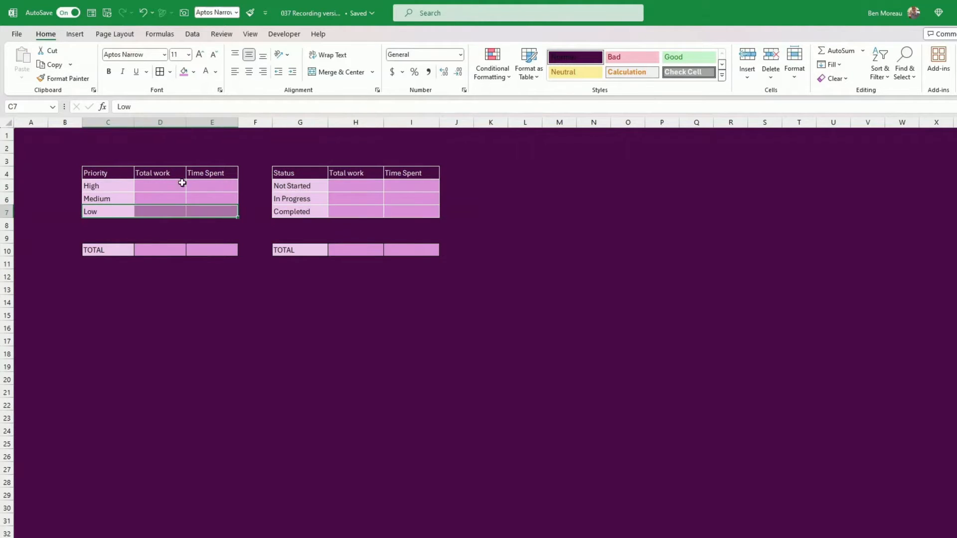
{"action": "left_click", "coordinate": [68, 80]}
{"action": "left_click", "coordinate": [115, 248]}
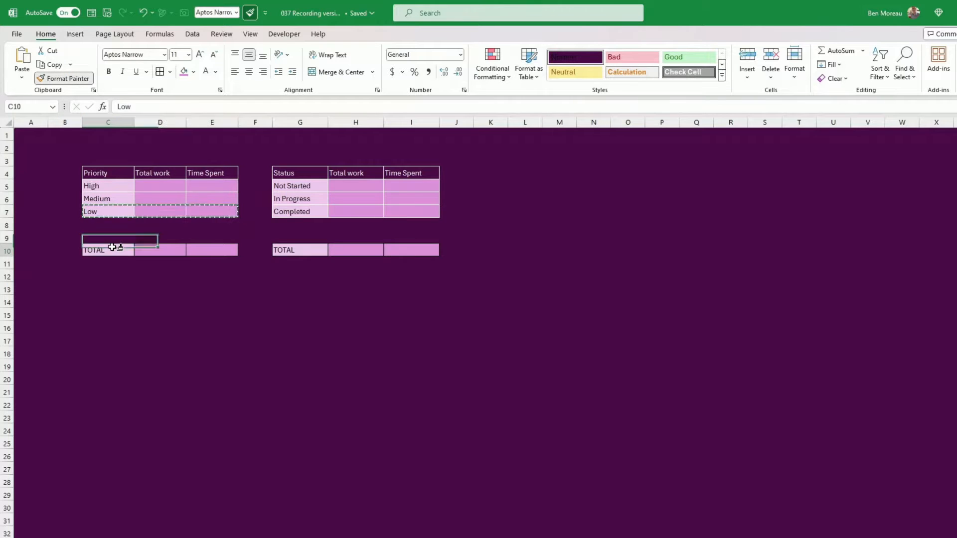
{"action": "left_click", "coordinate": [68, 78]}
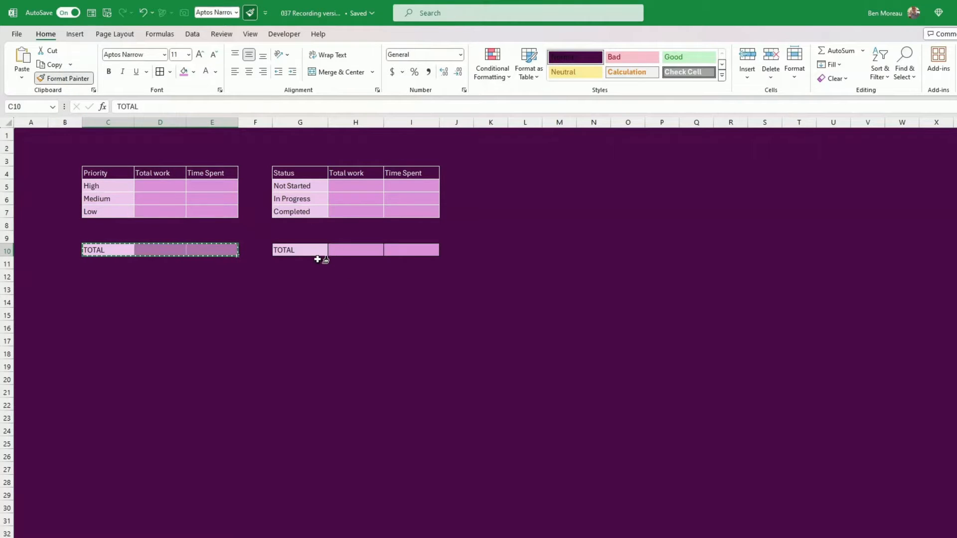
{"action": "left_click", "coordinate": [305, 252]}
Make the header cells and row labels of both the priority and status tables bold
{"action": "left_click_drag", "start_coordinate": [99, 172], "coordinate": [99, 211]}
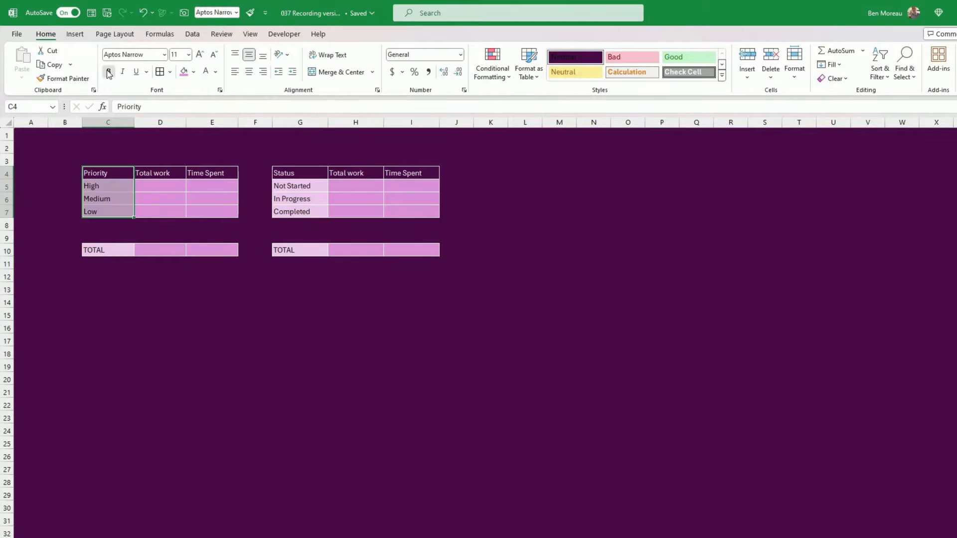
{"action": "left_click", "coordinate": [108, 71]}
{"action": "left_click_drag", "start_coordinate": [162, 172], "coordinate": [196, 176]}
{"action": "key", "text": "ctrl+b"}
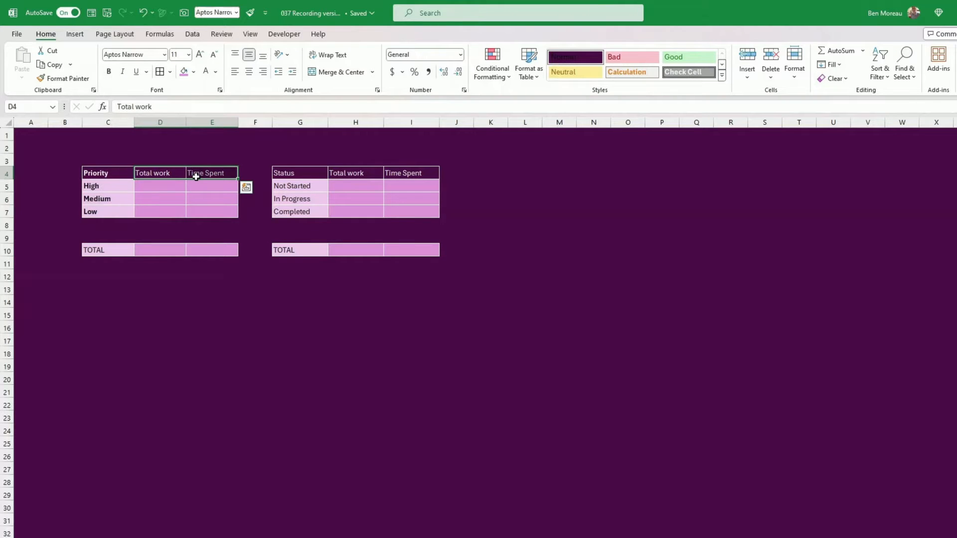
{"action": "left_click_drag", "start_coordinate": [293, 176], "coordinate": [301, 212]}
{"action": "key", "text": "ctrl+b"}
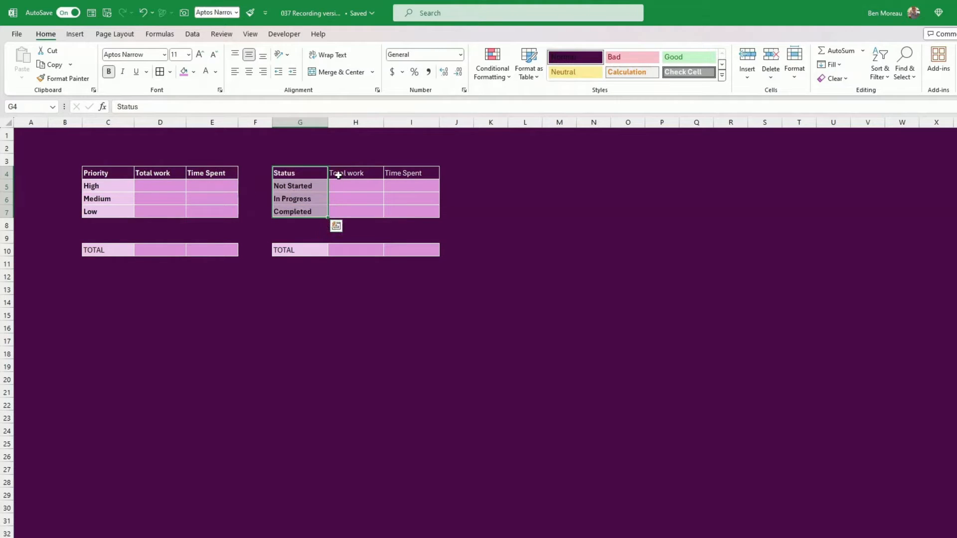
{"action": "left_click_drag", "start_coordinate": [335, 172], "coordinate": [391, 172]}
{"action": "key", "text": "ctrl+b"}
Make the TOTAL labels in G10 and C10 bold
{"action": "left_click", "coordinate": [309, 250]}
{"action": "key", "text": "ctrl+b"}
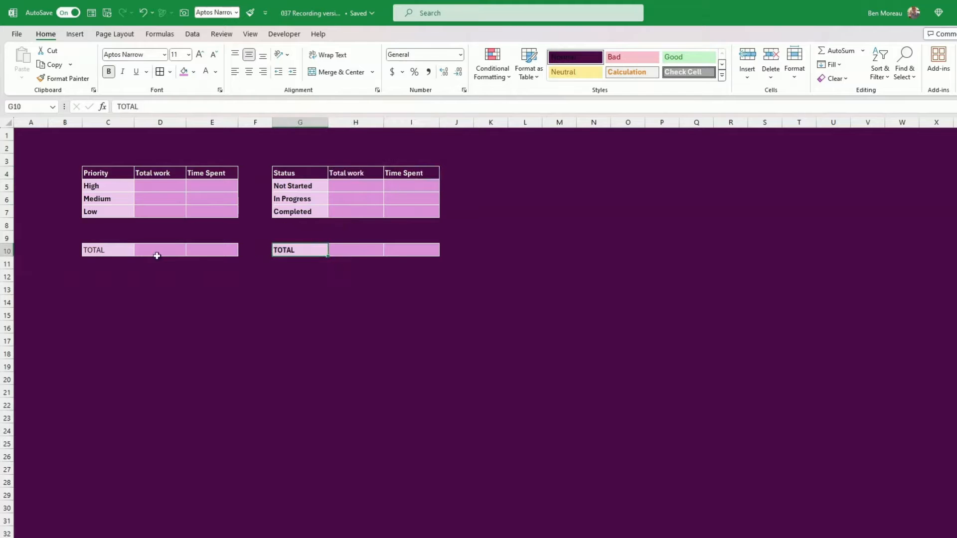
{"action": "left_click", "coordinate": [114, 249]}
{"action": "key", "text": "ctrl+b"}
{"action": "left_click", "coordinate": [159, 271]}
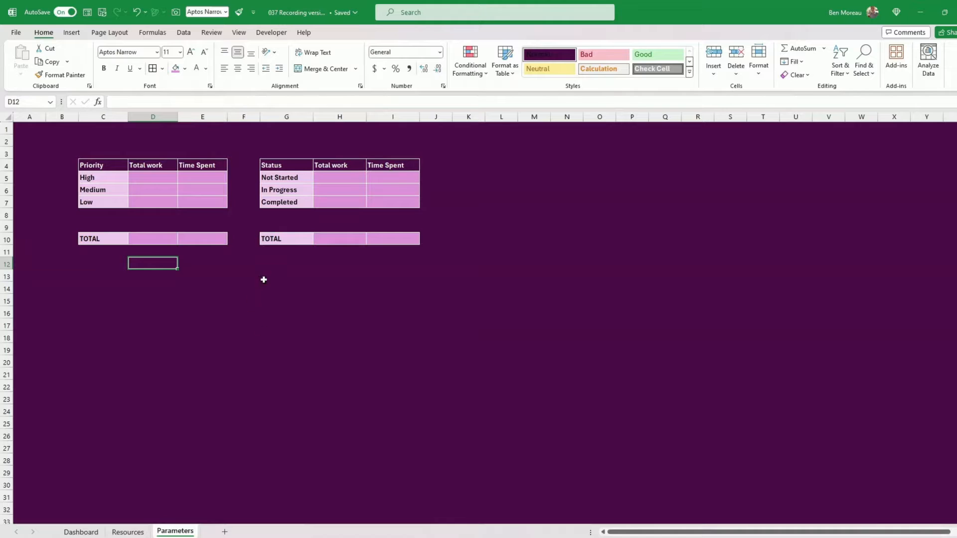
Copy the formatting of the priority table C4:E7 on the Parameters sheet onto the whole table D7:F26 on the Resources sheet
{"action": "left_click", "coordinate": [235, 449]}
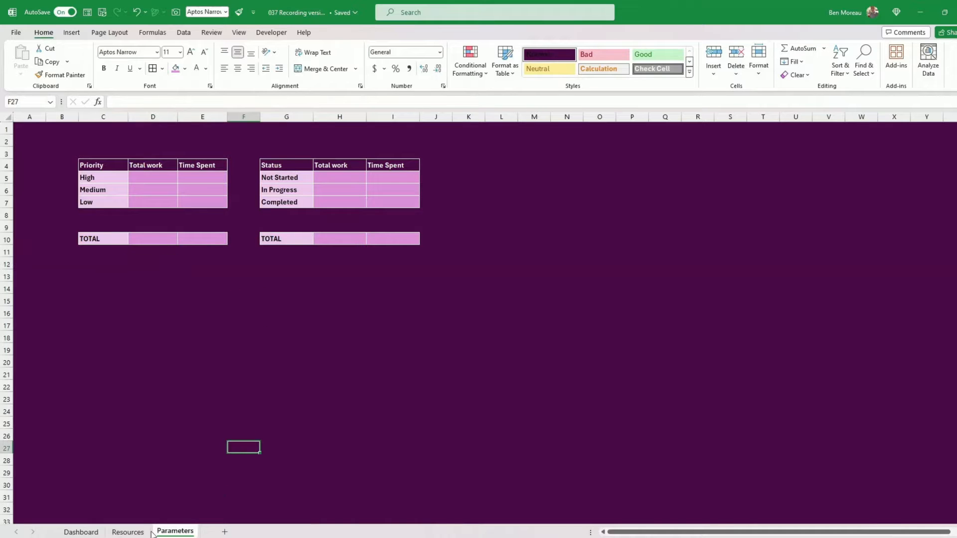
{"action": "left_click", "coordinate": [129, 532]}
{"action": "left_click", "coordinate": [319, 372]}
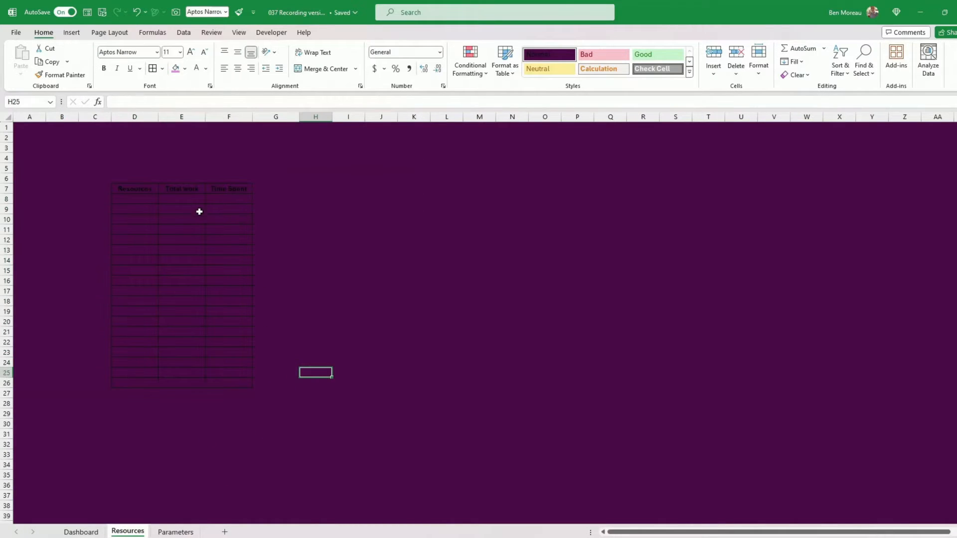
{"action": "key", "text": "ctrl+Page_Down"}
{"action": "left_click", "coordinate": [98, 165]}
{"action": "left_click_drag", "start_coordinate": [98, 165], "coordinate": [197, 196]}
{"action": "left_click", "coordinate": [72, 76]}
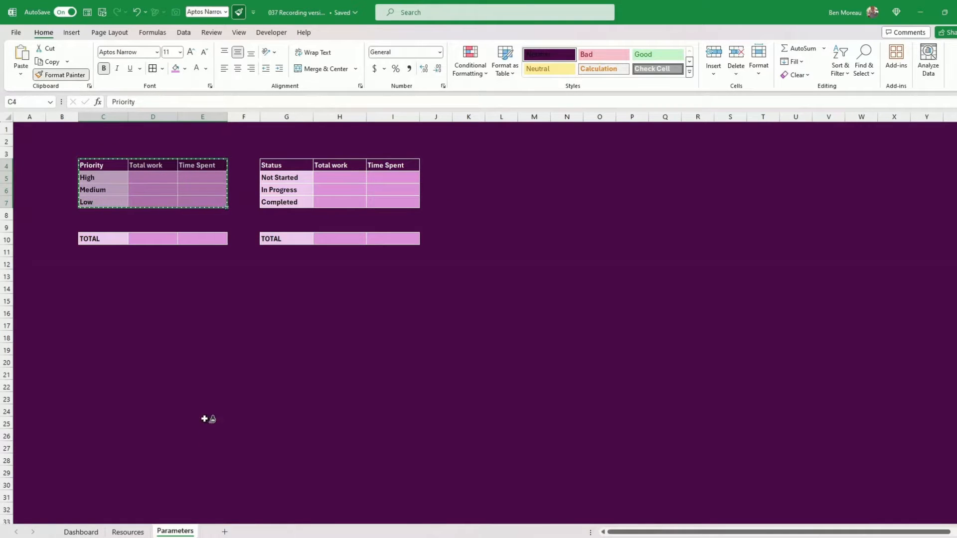
{"action": "left_click", "coordinate": [128, 532]}
{"action": "left_click", "coordinate": [132, 188]}
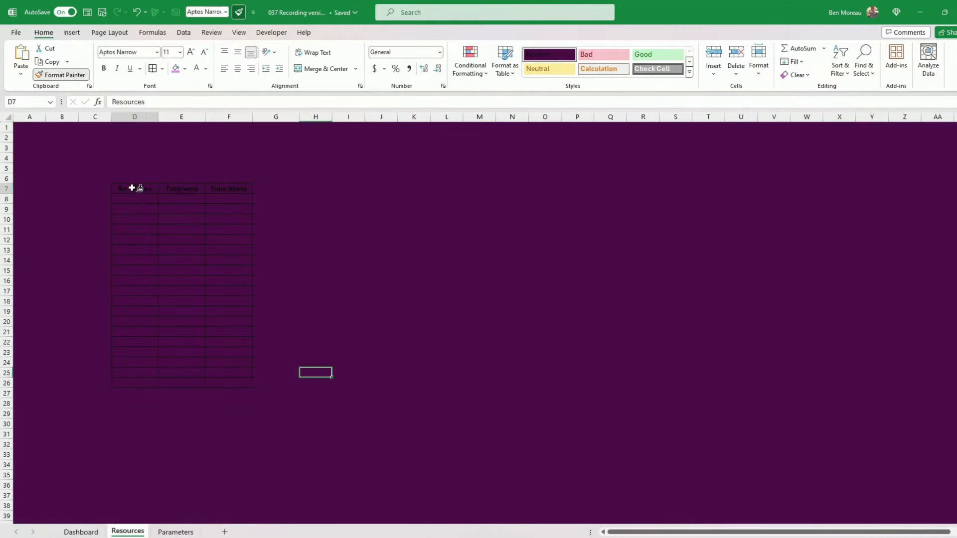
{"action": "left_click_drag", "start_coordinate": [122, 218], "coordinate": [257, 388]}
{"action": "left_click", "coordinate": [310, 299]}
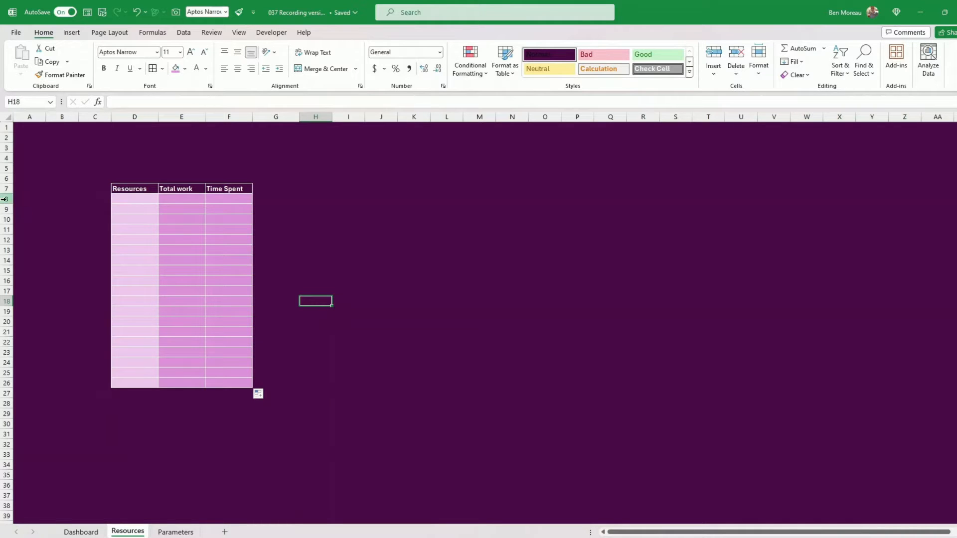
Increase the height of rows 8 to 26 and list Resource 1 to Resource 4 in D8:D11 as a filled series
{"action": "left_click_drag", "start_coordinate": [4, 199], "coordinate": [8, 389]}
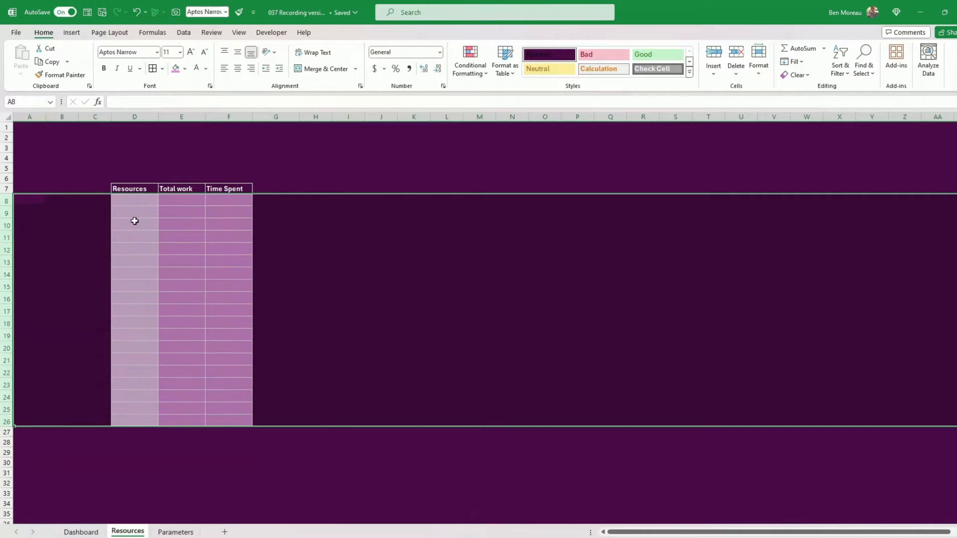
{"action": "left_click", "coordinate": [144, 201]}
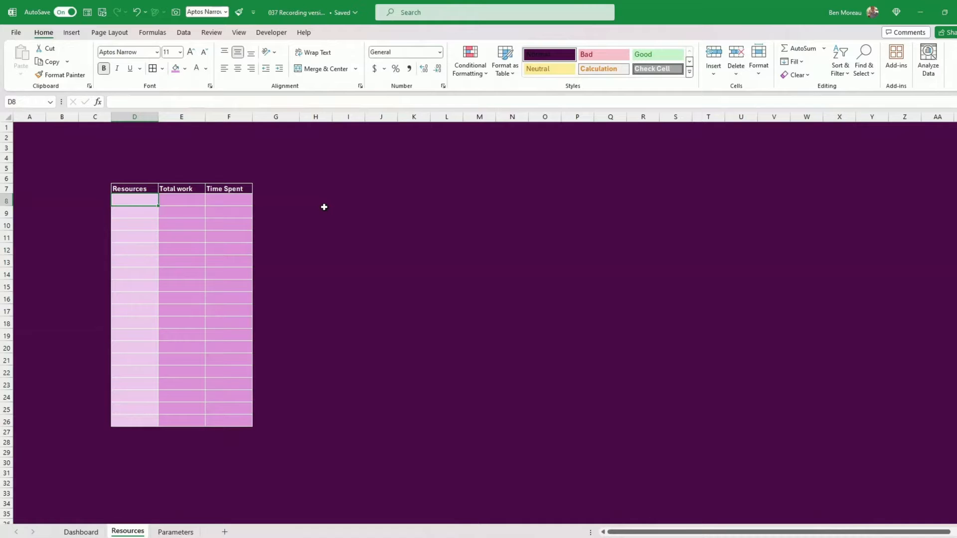
{"action": "type", "text": "Resources"}
{"action": "type", "text": "1"}
{"action": "key", "text": "Return"}
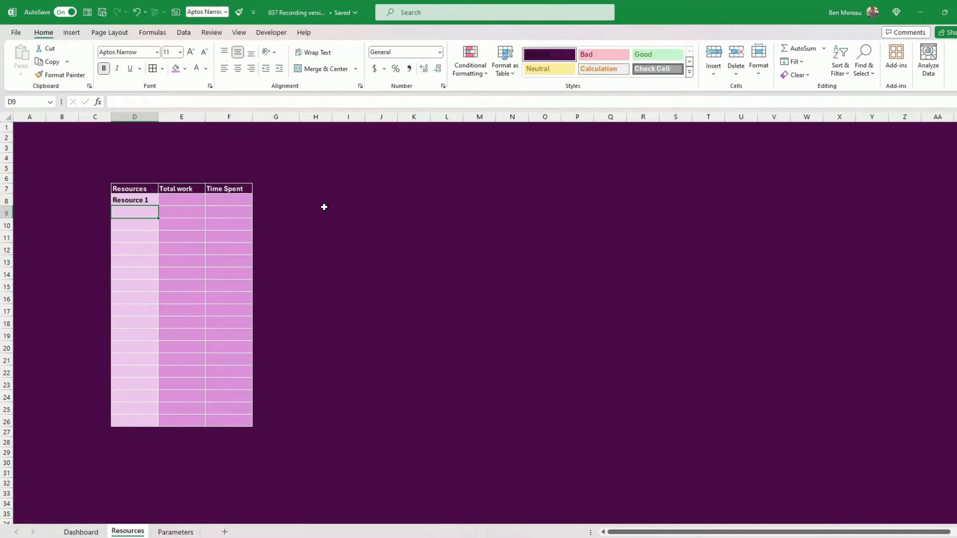
{"action": "left_click", "coordinate": [150, 200]}
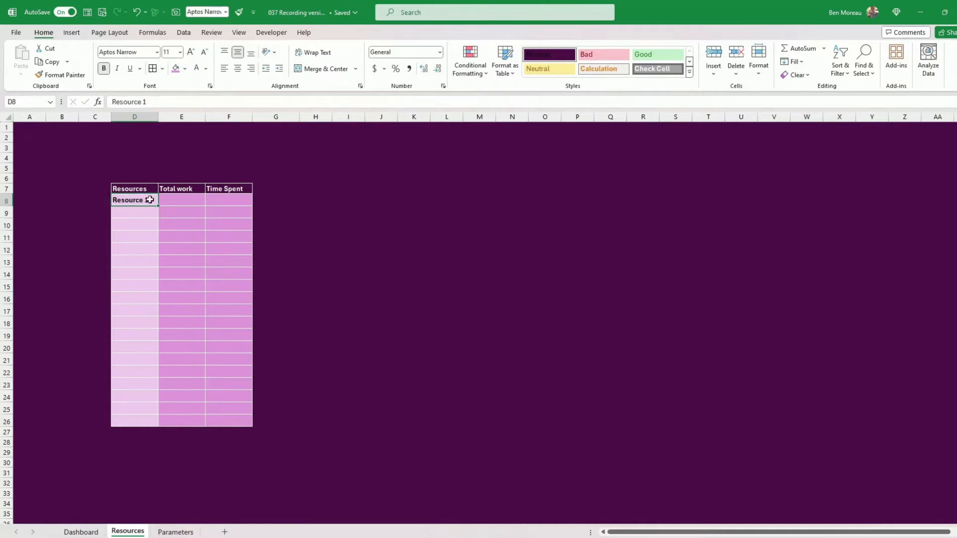
{"action": "left_click_drag", "start_coordinate": [155, 206], "coordinate": [150, 245]}
{"action": "left_click", "coordinate": [145, 249]}
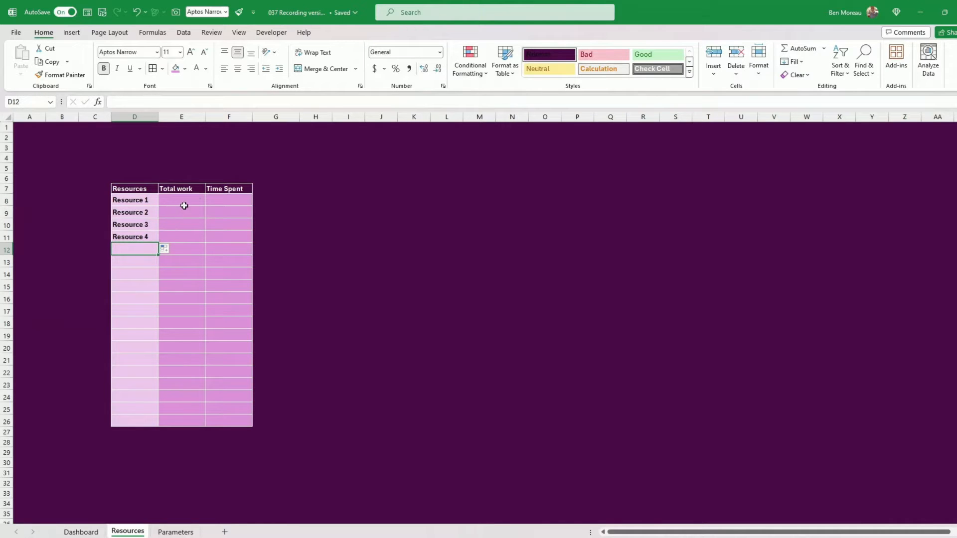
{"action": "mouse_move", "coordinate": [184, 205]}
{"action": "left_mouse_down"}
{"action": "mouse_move", "coordinate": [205, 265]}
{"action": "mouse_move", "coordinate": [227, 405]}
{"action": "left_mouse_up"}
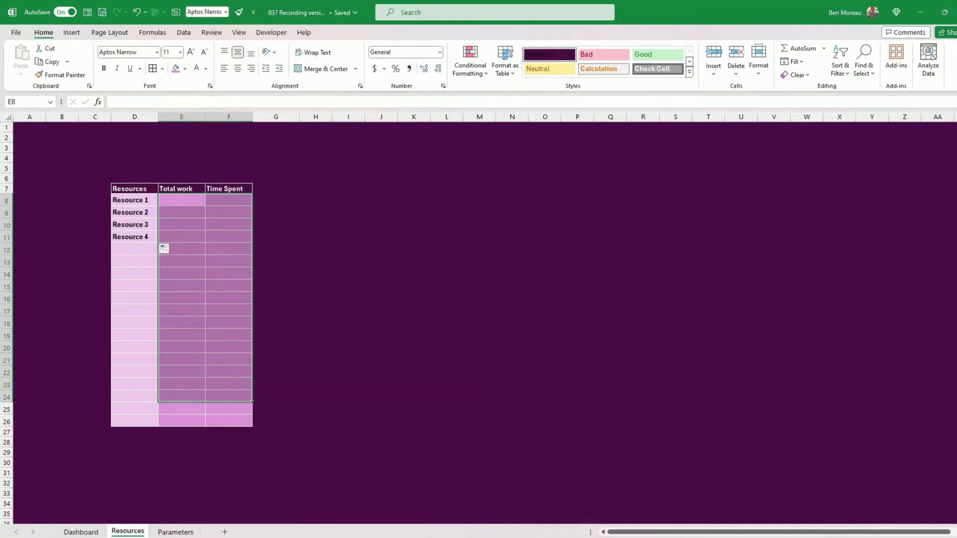
{"action": "left_click", "coordinate": [145, 495]}
Copy the formatting of the header row D7:F7 on the Resources sheet onto the header row D6:M6 of the Dashboard sheet with Format Painter
{"action": "left_click", "coordinate": [85, 532]}
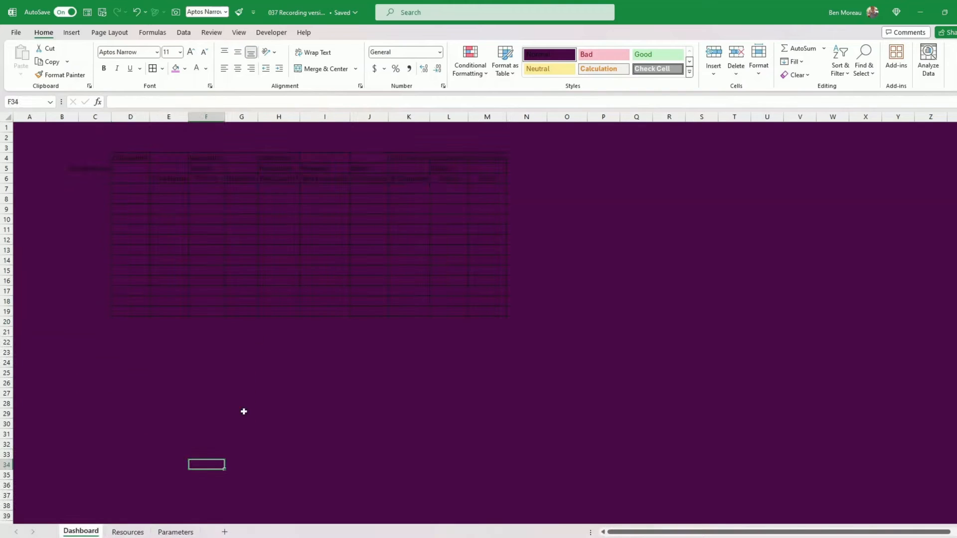
{"action": "left_click", "coordinate": [128, 531]}
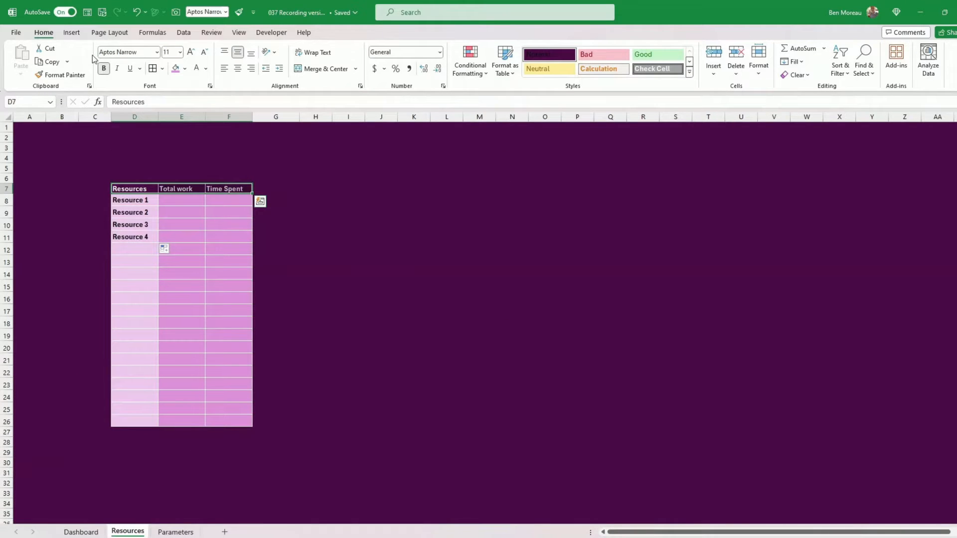
{"action": "left_click", "coordinate": [57, 76]}
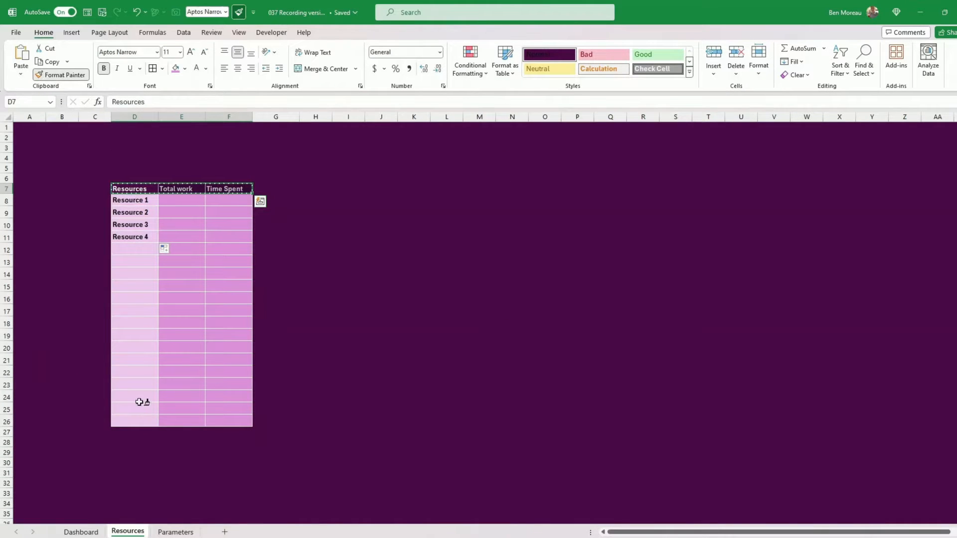
{"action": "left_click", "coordinate": [84, 532]}
{"action": "left_click_drag", "start_coordinate": [119, 178], "coordinate": [472, 178]}
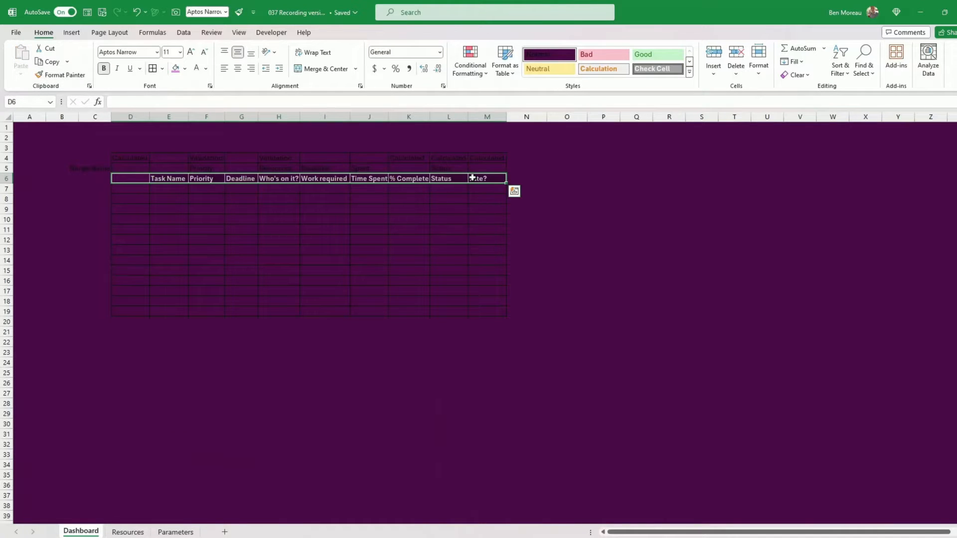
{"action": "left_click", "coordinate": [480, 170]}
Set the font colour of the helper rows D4:M5 and the Range Name label in C5 to white
{"action": "left_click_drag", "start_coordinate": [134, 157], "coordinate": [496, 166]}
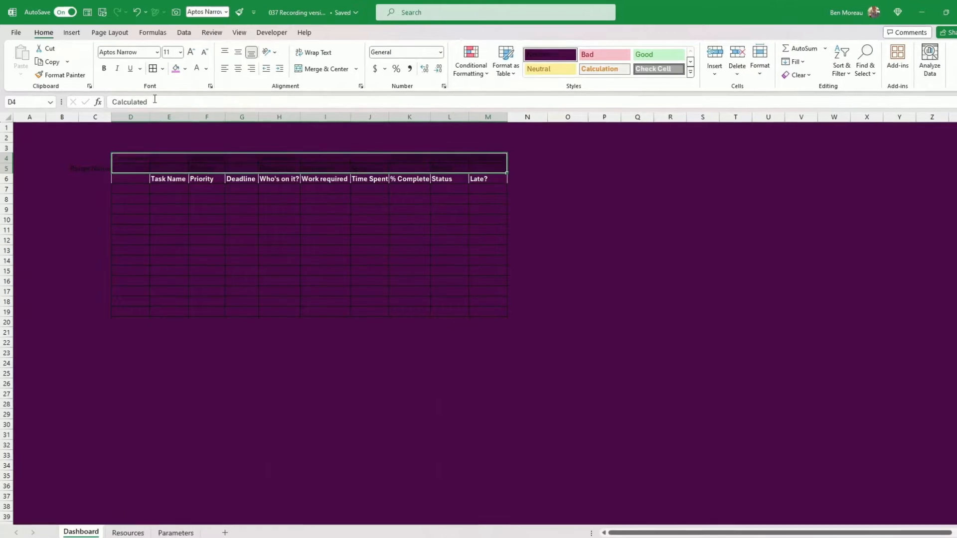
{"action": "left_click", "coordinate": [197, 68]}
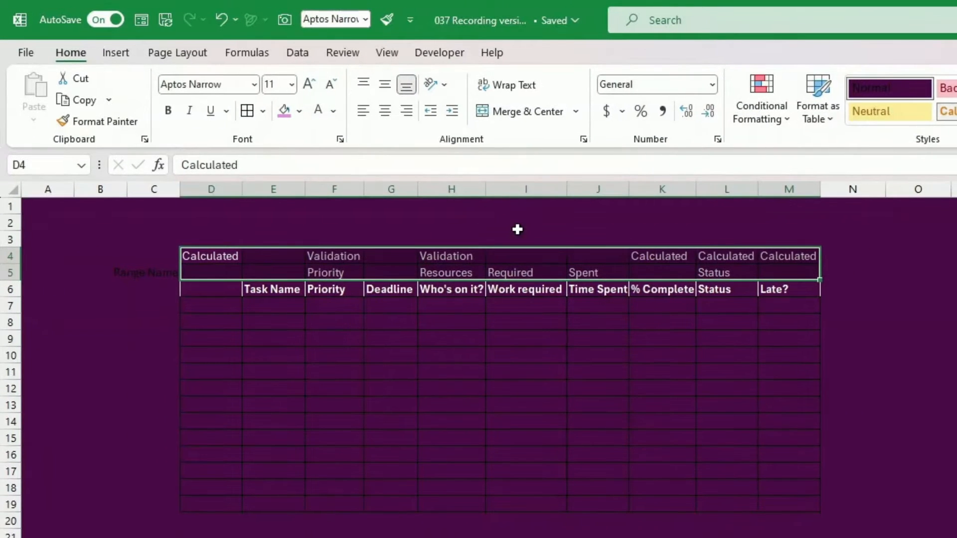
{"action": "left_click", "coordinate": [174, 273]}
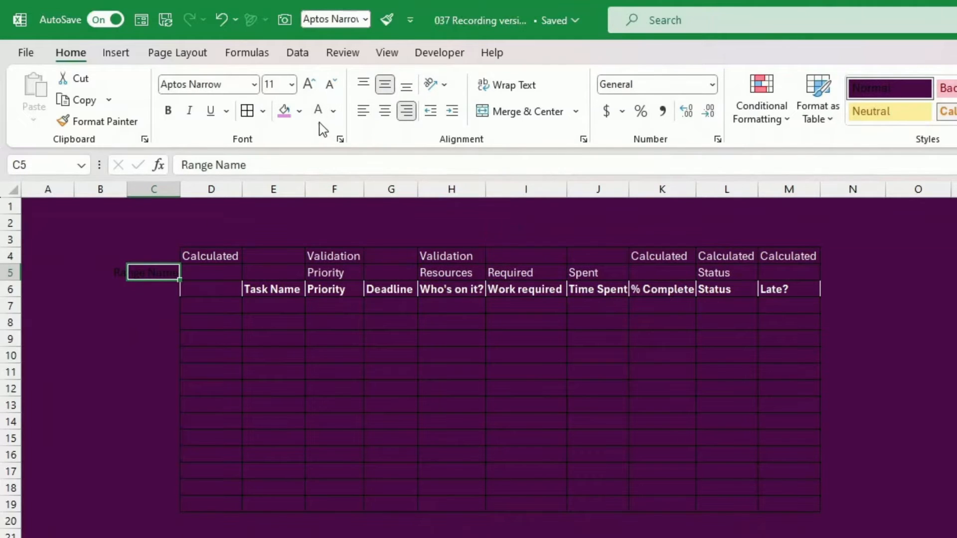
{"action": "left_click", "coordinate": [318, 109]}
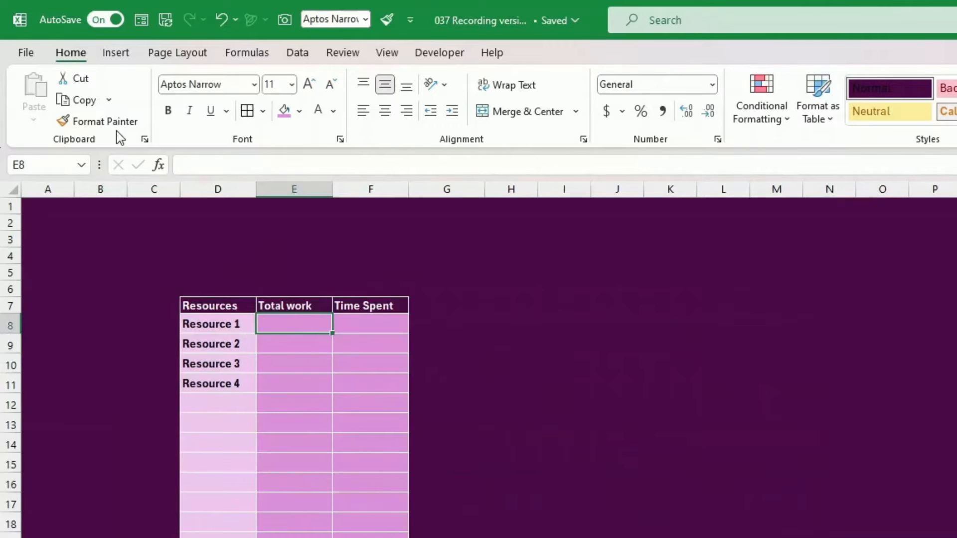
Copy the formatting of Resources cell E8 onto E7:M19 of the Dashboard, and of Resources header E7 onto E6:M6, with Format Painter
{"action": "left_click", "coordinate": [109, 125]}
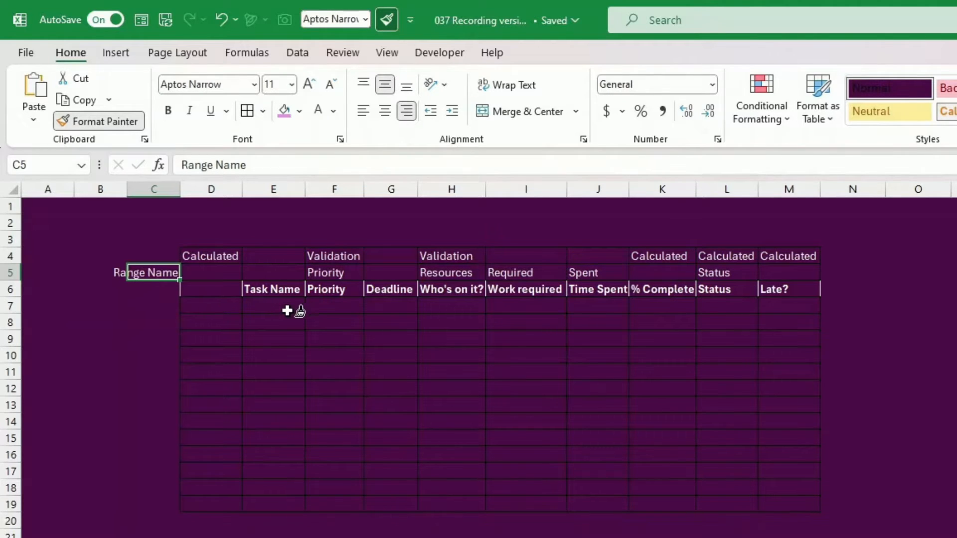
{"action": "mouse_move", "coordinate": [269, 306]}
{"action": "left_mouse_down"}
{"action": "mouse_move", "coordinate": [763, 465]}
{"action": "mouse_move", "coordinate": [790, 499]}
{"action": "left_mouse_up"}
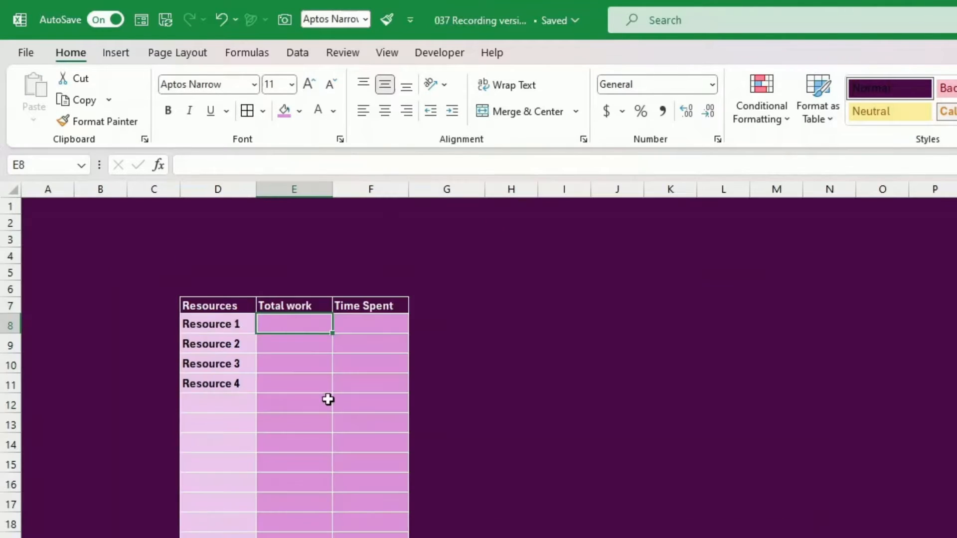
{"action": "left_click", "coordinate": [284, 305]}
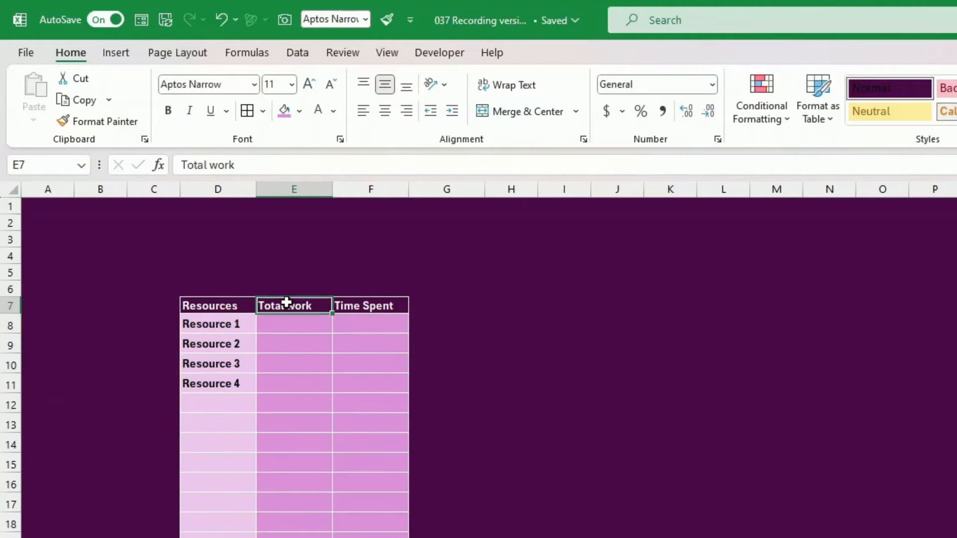
{"action": "left_click", "coordinate": [107, 121]}
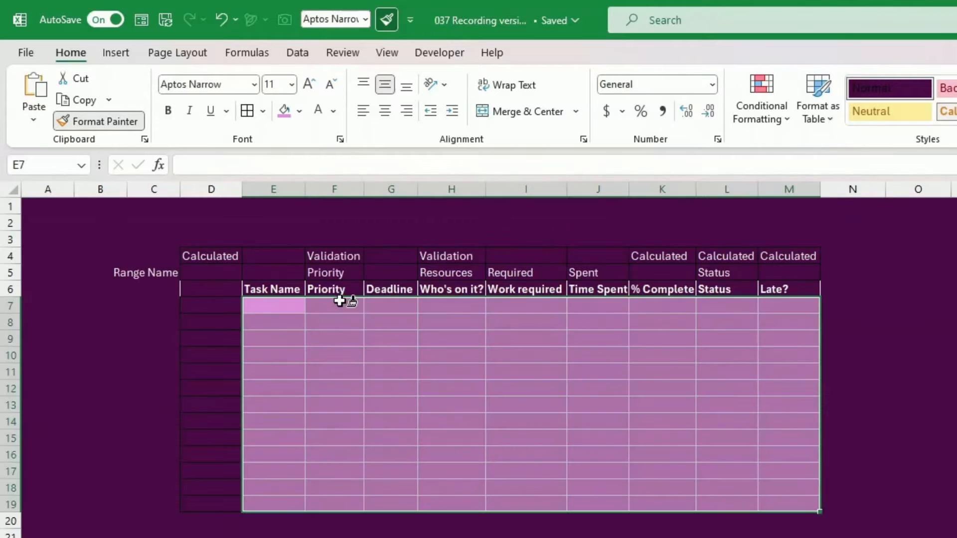
{"action": "left_click_drag", "start_coordinate": [274, 288], "coordinate": [788, 289]}
{"action": "left_click", "coordinate": [918, 338]}
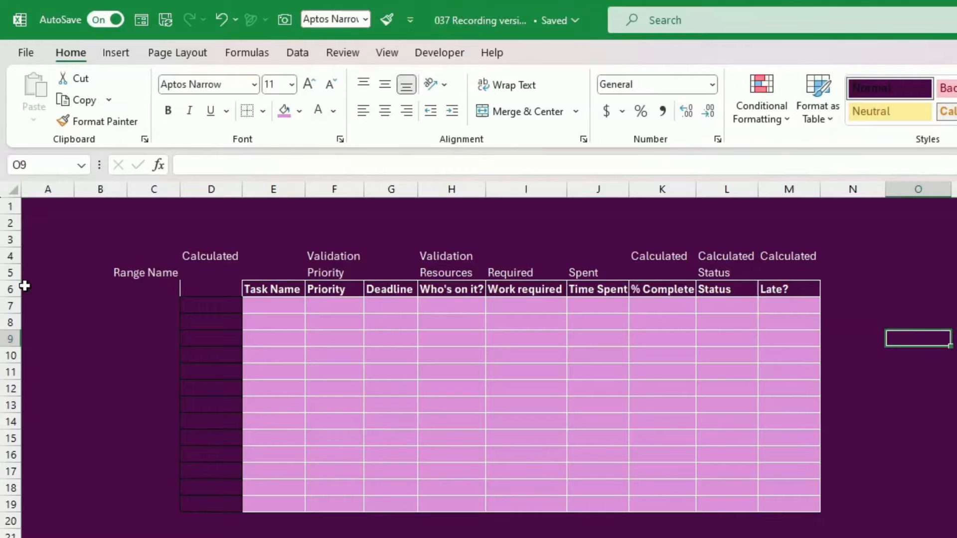
Increase the height of rows 6 to 19 and copy blank cell D5 down to row 19 to remove column D's borders
{"action": "left_click_drag", "start_coordinate": [10, 290], "coordinate": [16, 522]}
{"action": "left_click", "coordinate": [209, 537]}
{"action": "left_click", "coordinate": [203, 271]}
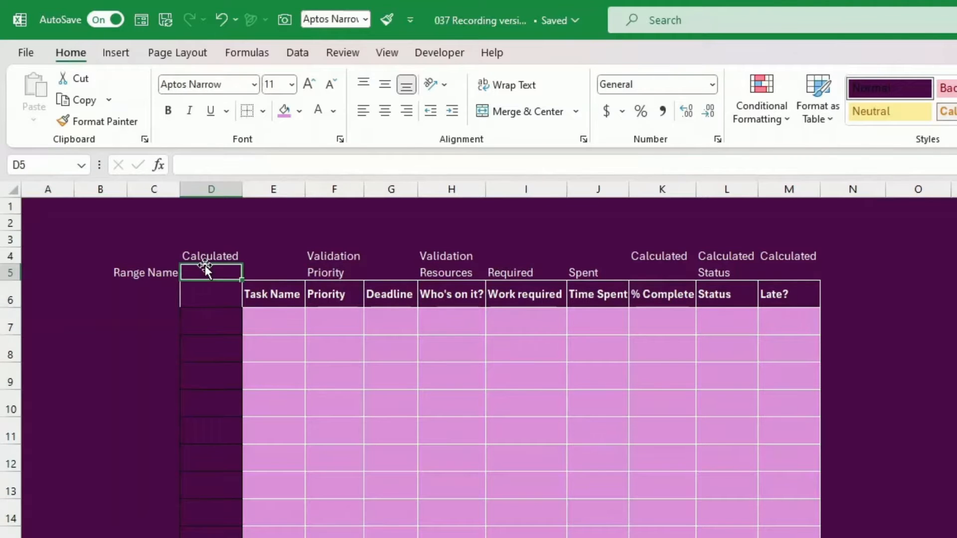
{"action": "left_click_drag", "start_coordinate": [240, 279], "coordinate": [211, 537]}
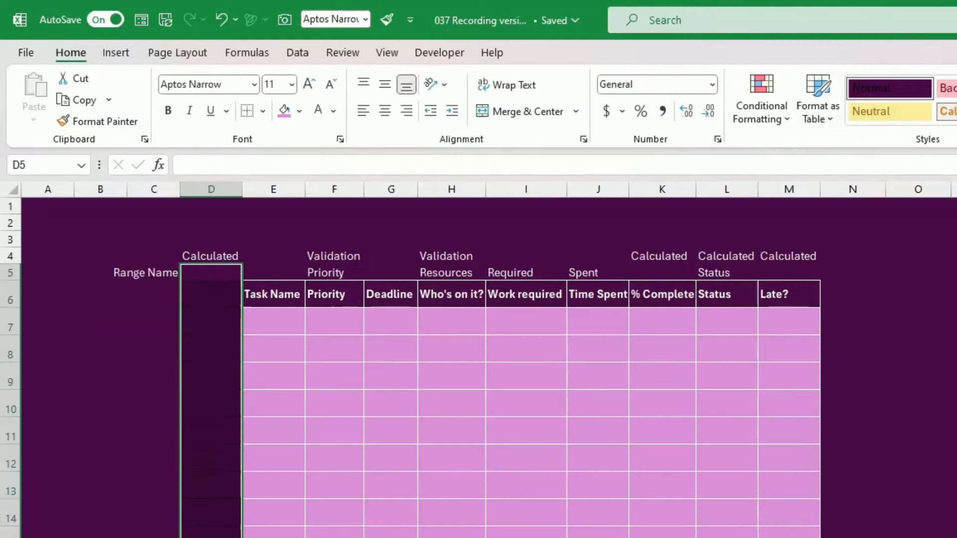
{"action": "left_click", "coordinate": [335, 537]}
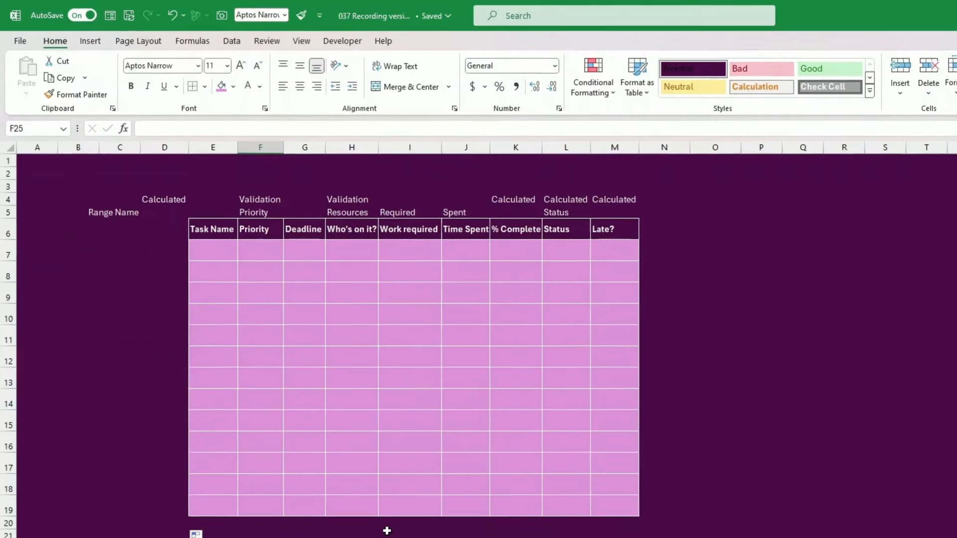
Widen columns E to M of the Dashboard table to one equal width
{"action": "left_click", "coordinate": [237, 249]}
{"action": "key", "text": "ctrl+shift+Right"}
{"action": "left_click_drag", "start_coordinate": [224, 144], "coordinate": [648, 145]}
{"action": "left_click", "coordinate": [474, 241]}
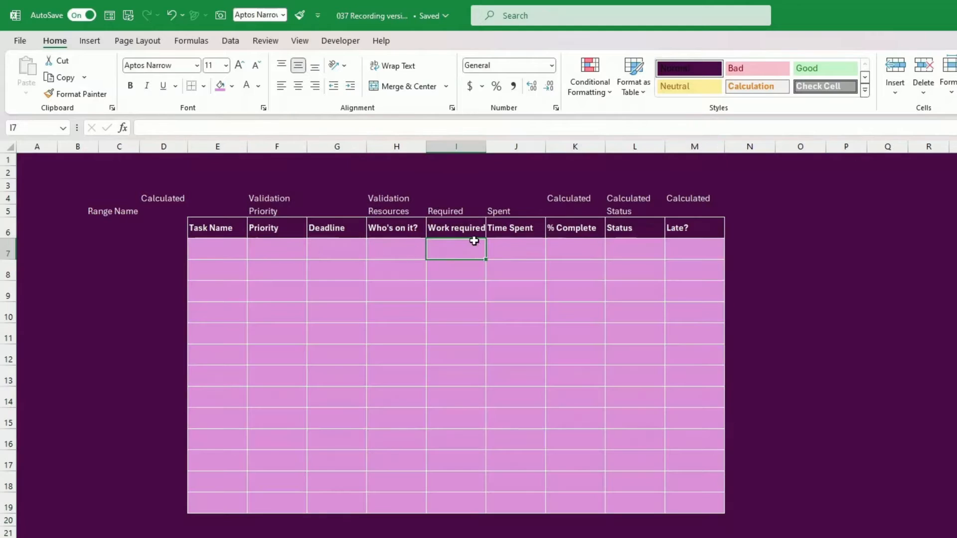
Review the helper labels in rows 4 and 5 that mark the calculated columns, validated columns and range names
{"action": "left_click", "coordinate": [163, 197]}
{"action": "left_click_drag", "start_coordinate": [246, 193], "coordinate": [708, 202]}
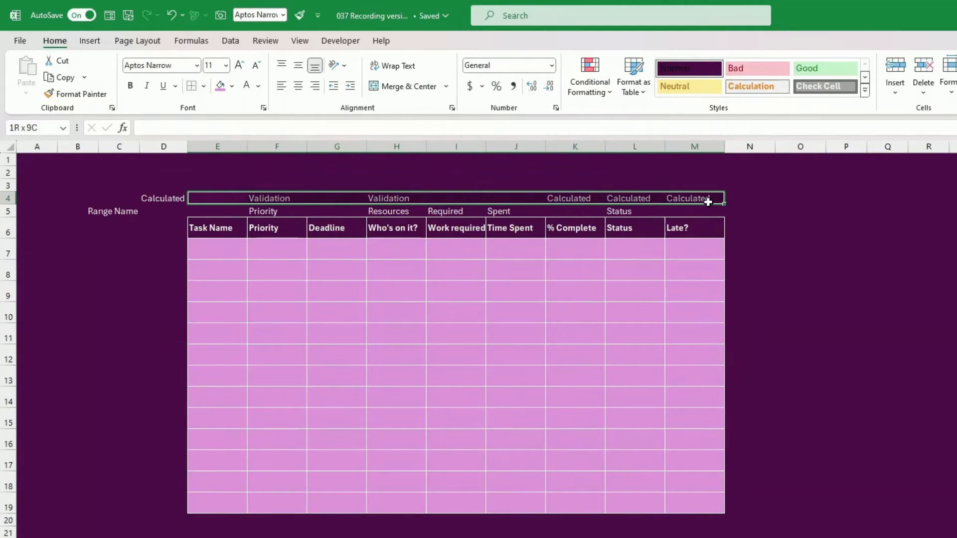
{"action": "left_click", "coordinate": [749, 202]}
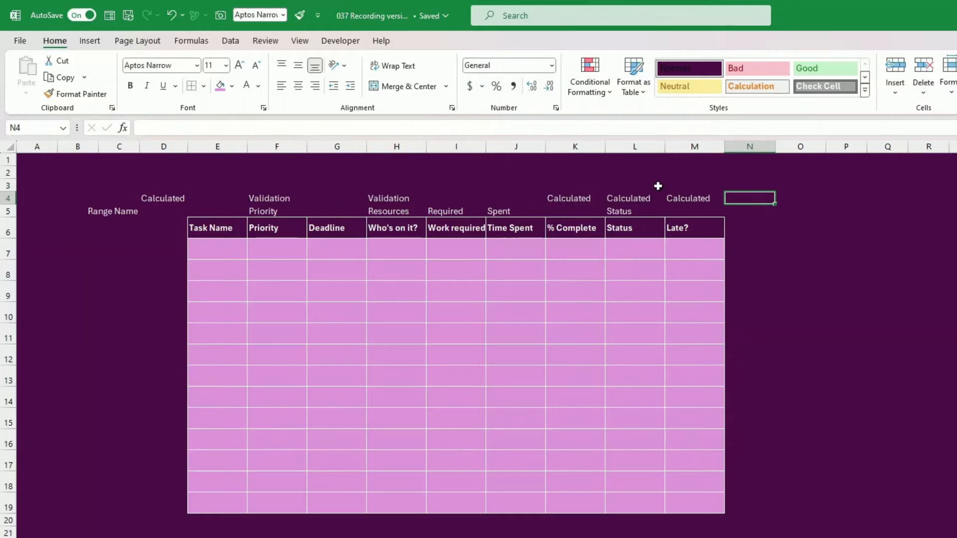
{"action": "left_click", "coordinate": [270, 198]}
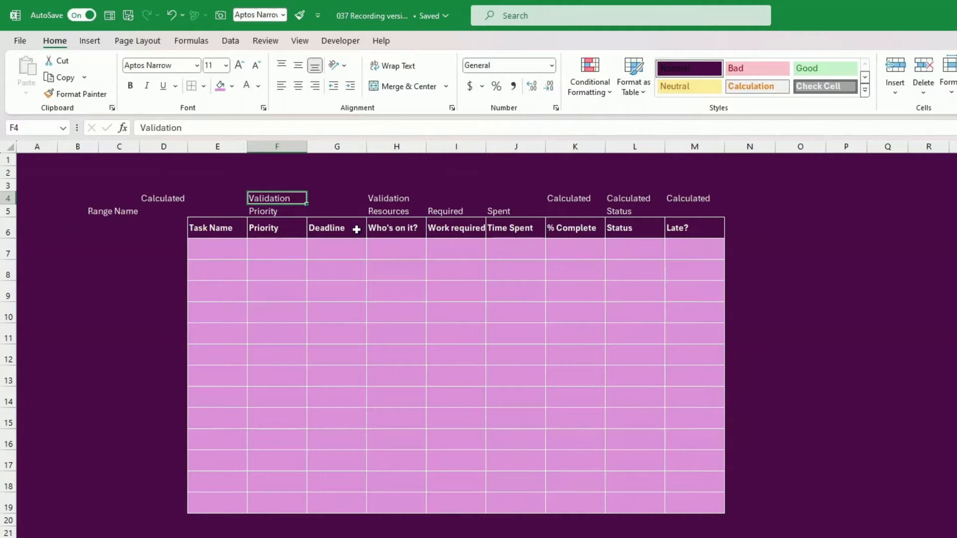
{"action": "left_click", "coordinate": [409, 199]}
{"action": "left_click_drag", "start_coordinate": [559, 197], "coordinate": [739, 198]}
{"action": "left_click", "coordinate": [683, 197]}
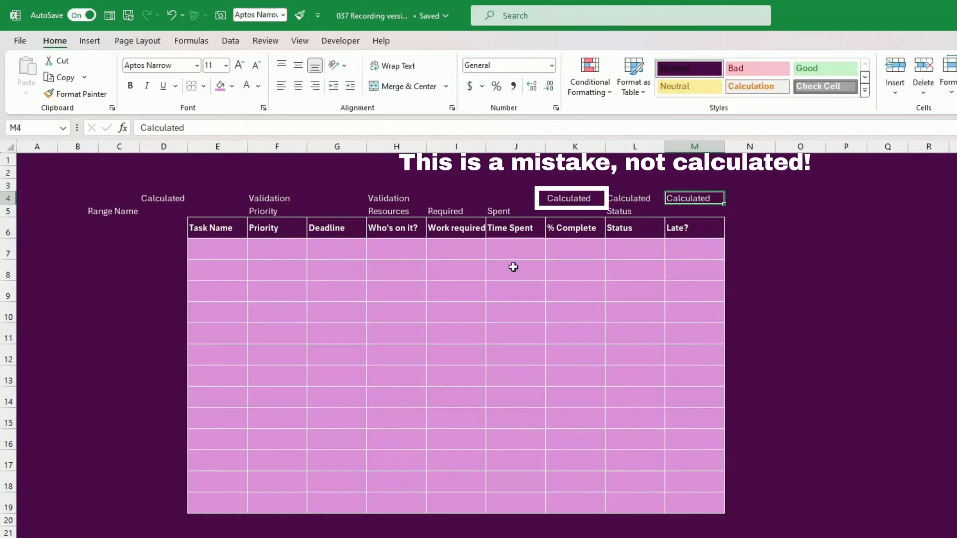
{"action": "left_click", "coordinate": [223, 290]}
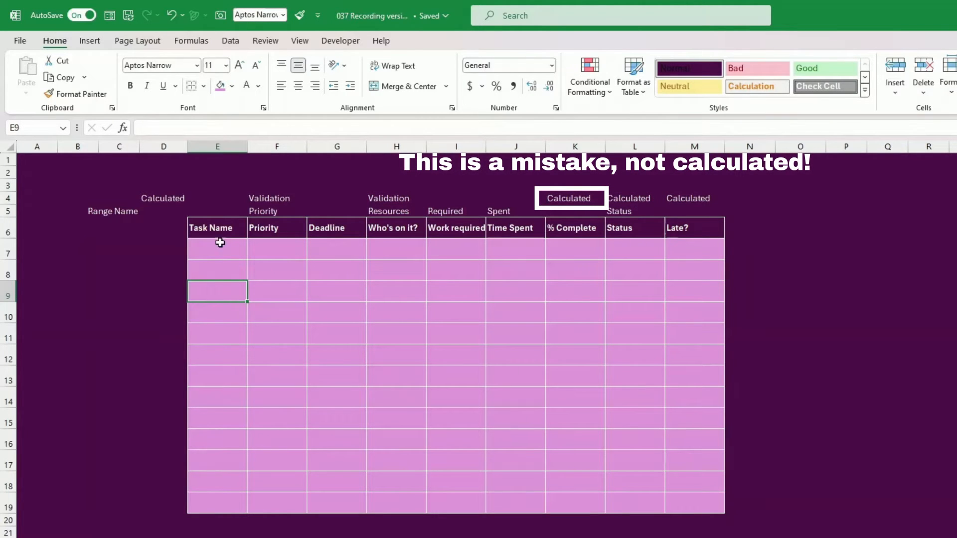
{"action": "left_click", "coordinate": [120, 211]}
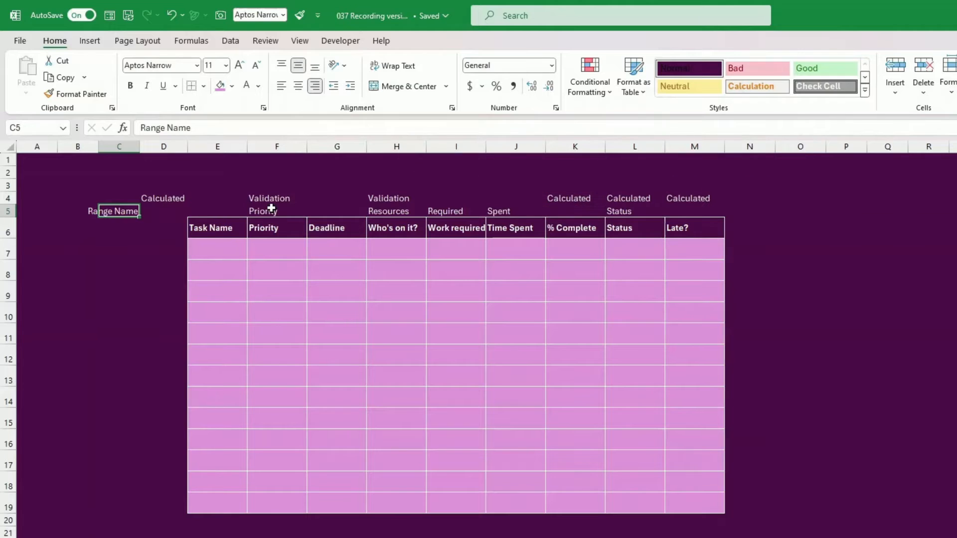
{"action": "left_click_drag", "start_coordinate": [271, 208], "coordinate": [672, 212]}
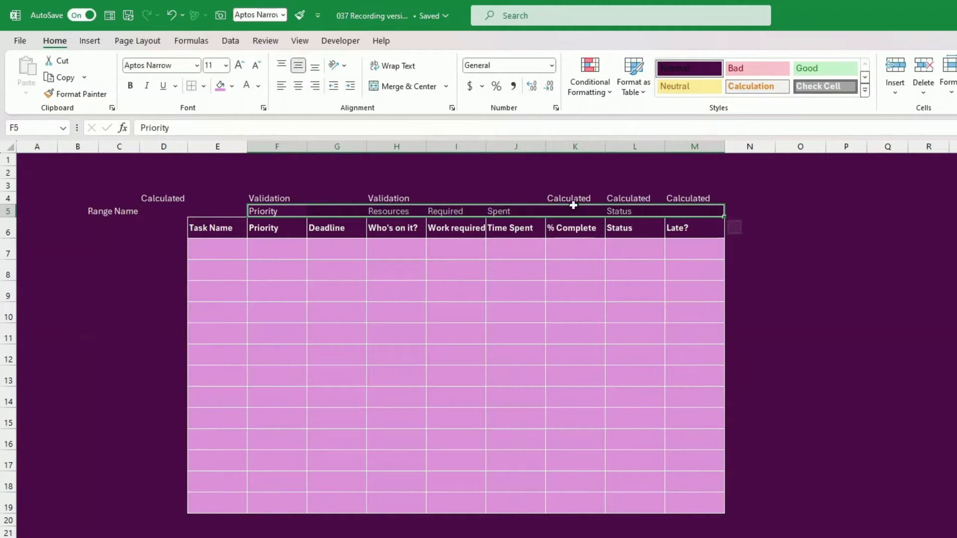
Insert additional rows at row 16 to extend the task table down to row 24
{"action": "left_click", "coordinate": [217, 292]}
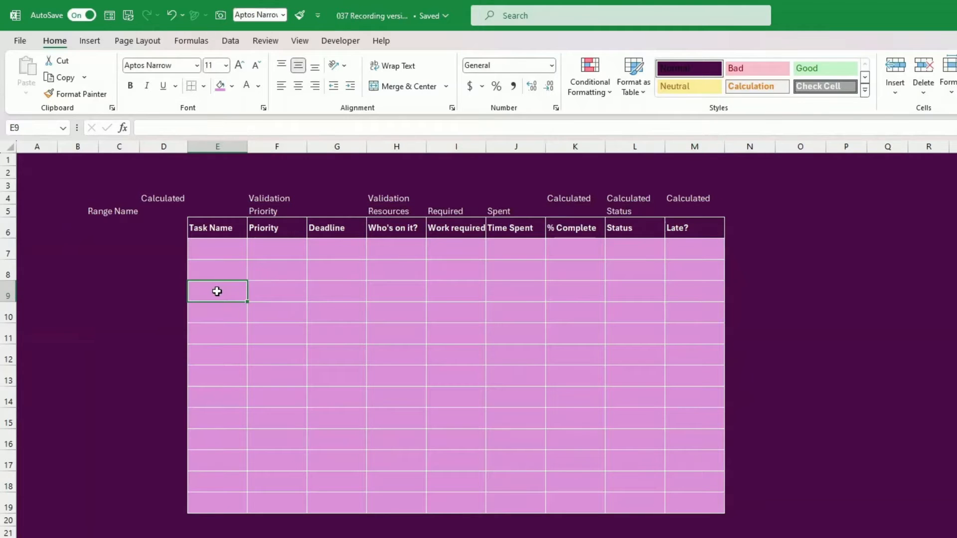
{"action": "left_click", "coordinate": [216, 352]}
{"action": "left_click", "coordinate": [213, 418]}
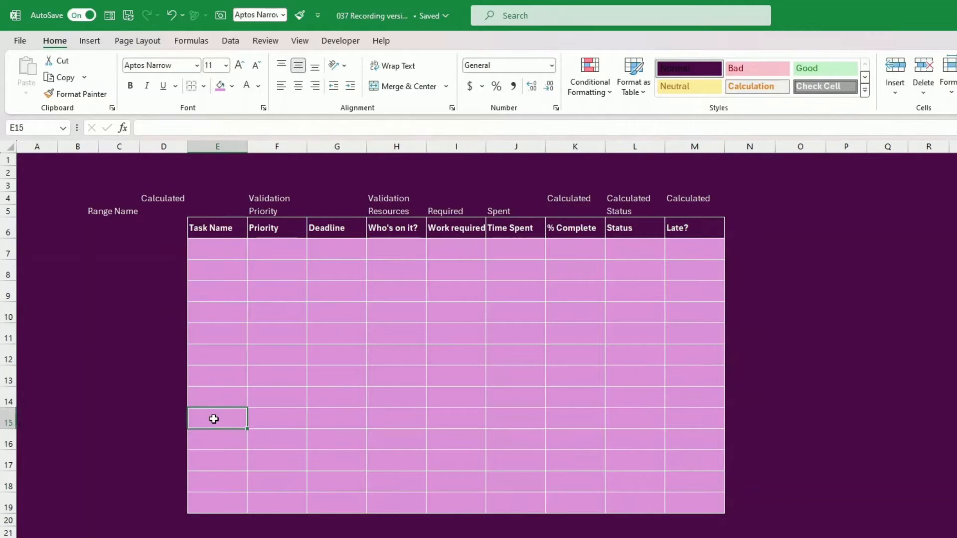
{"action": "left_click", "coordinate": [2, 441]}
{"action": "right_click", "coordinate": [2, 440]}
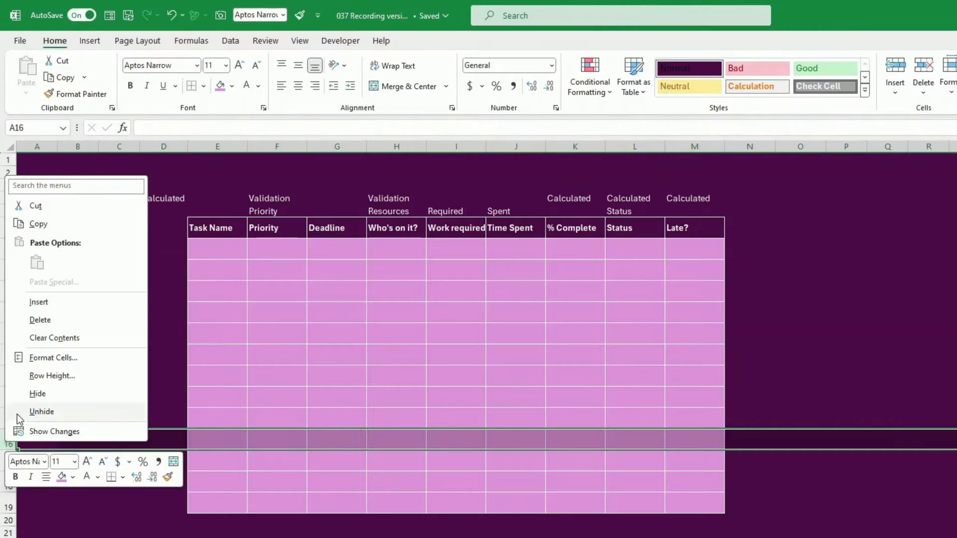
{"action": "left_click", "coordinate": [30, 300]}
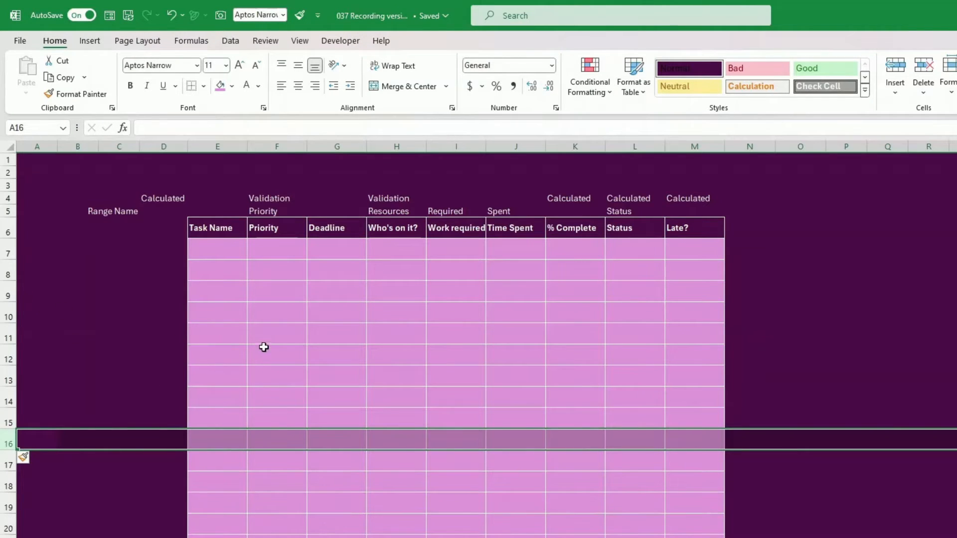
{"action": "left_click", "coordinate": [100, 375]}
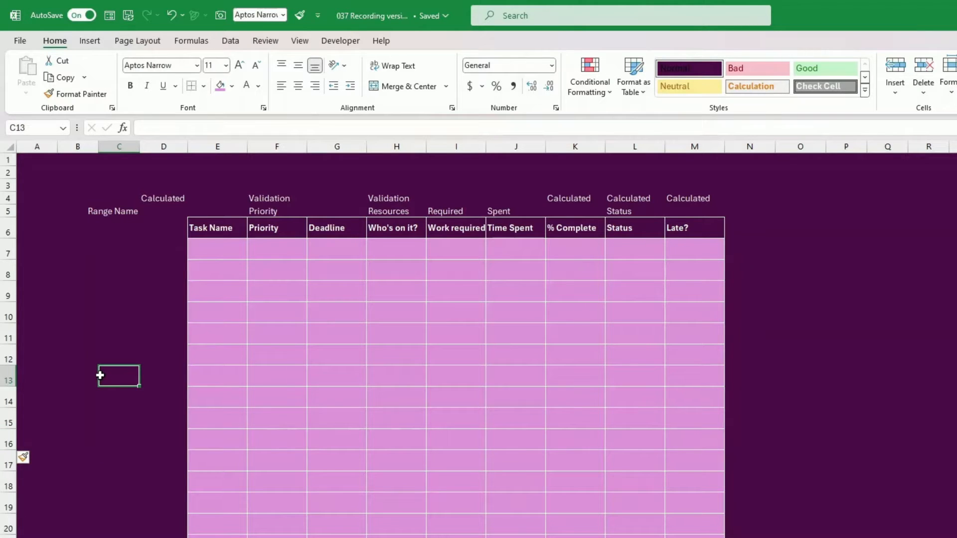
Widen the Task Name column and fill E7:E24 with the series Task Name 1 to Task Name 18
{"action": "left_click_drag", "start_coordinate": [247, 149], "coordinate": [289, 148]}
{"action": "left_click", "coordinate": [258, 248]}
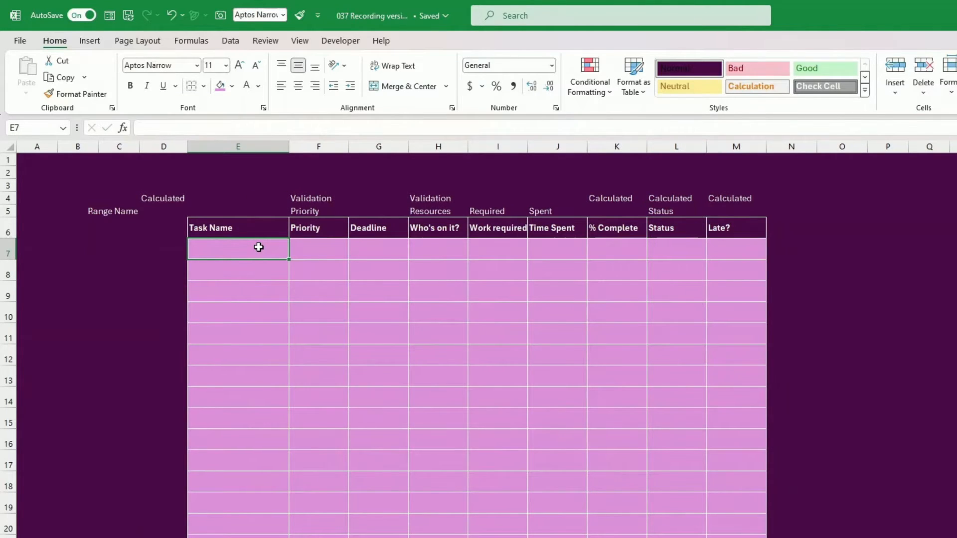
{"action": "type", "text": "Task"}
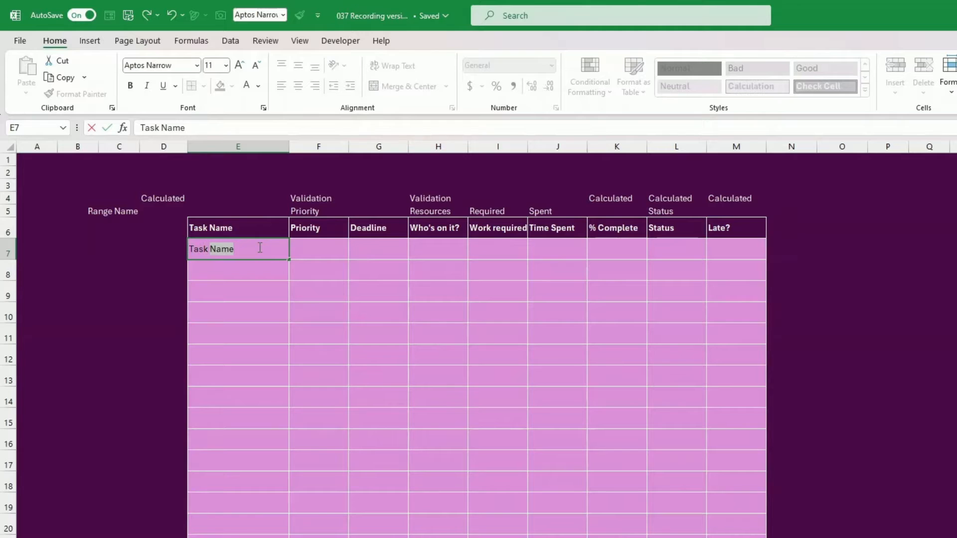
{"action": "type", "text": " Name 1"}
{"action": "key", "text": "Return"}
{"action": "left_click", "coordinate": [259, 247]}
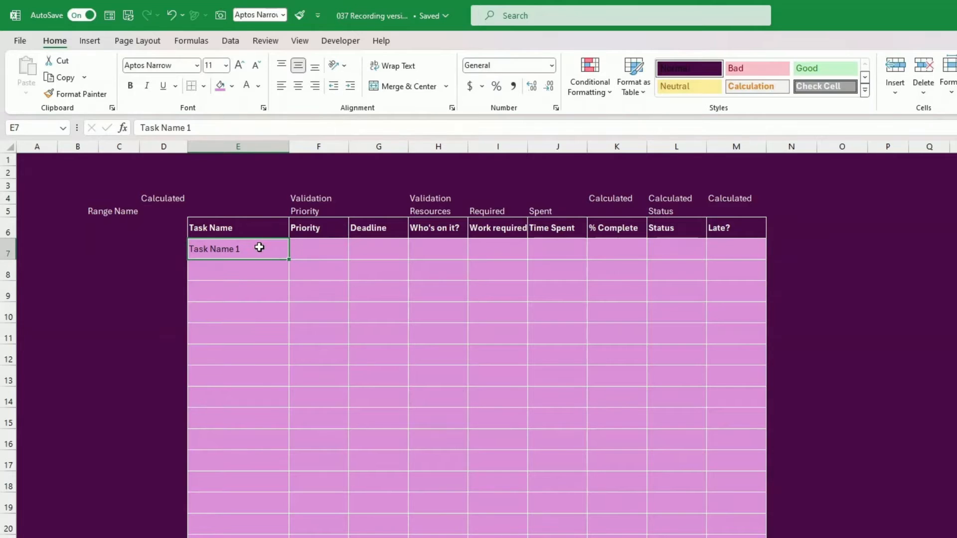
{"action": "left_click_drag", "start_coordinate": [288, 258], "coordinate": [290, 537]}
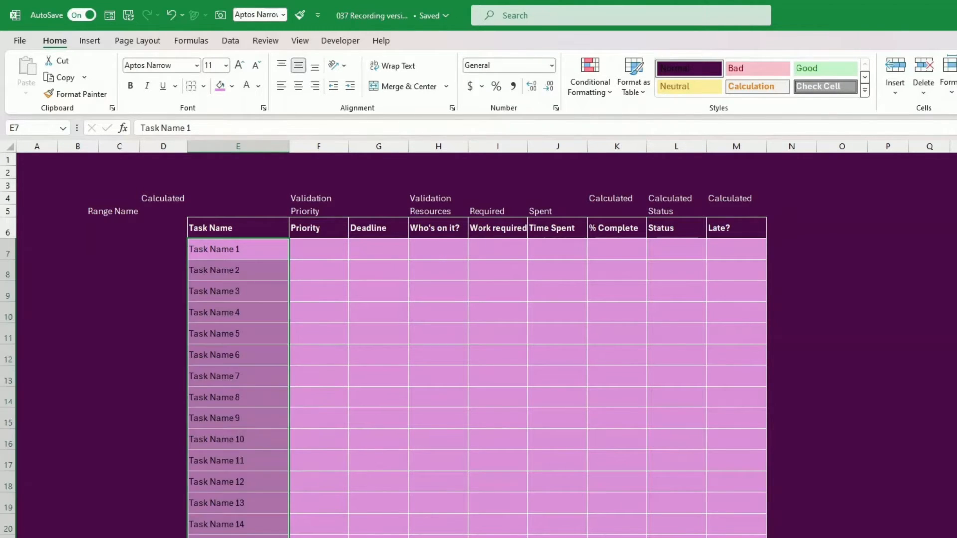
{"action": "left_click", "coordinate": [286, 355]}
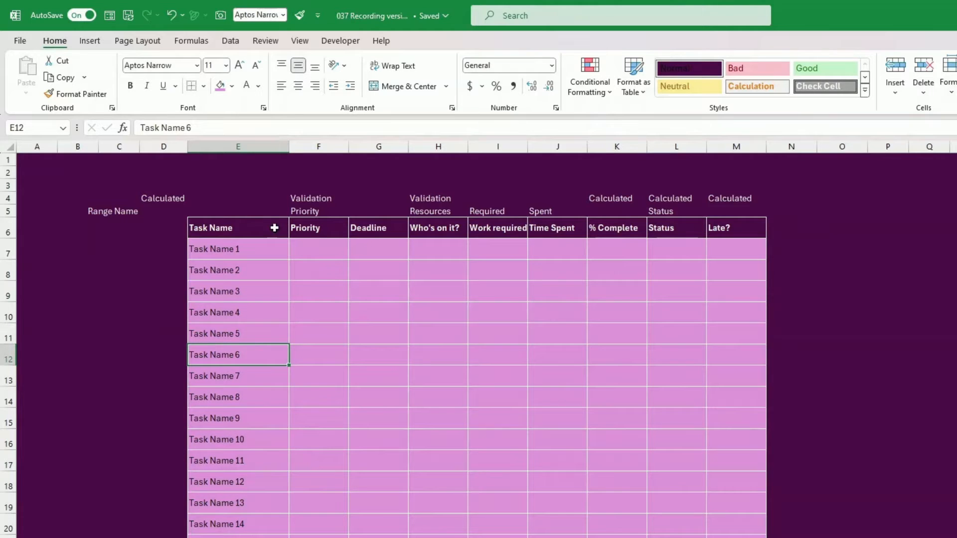
Apply list data validation to Priority cell F7 with the source =Parameters!$C$5:$C$7, and open its dropdown to check the choices
{"action": "left_click", "coordinate": [309, 248]}
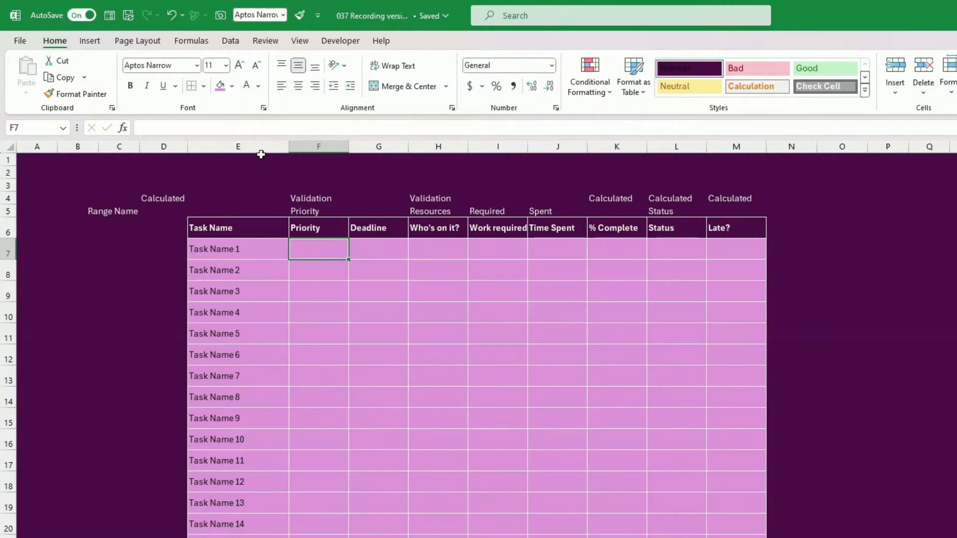
{"action": "left_click", "coordinate": [230, 41]}
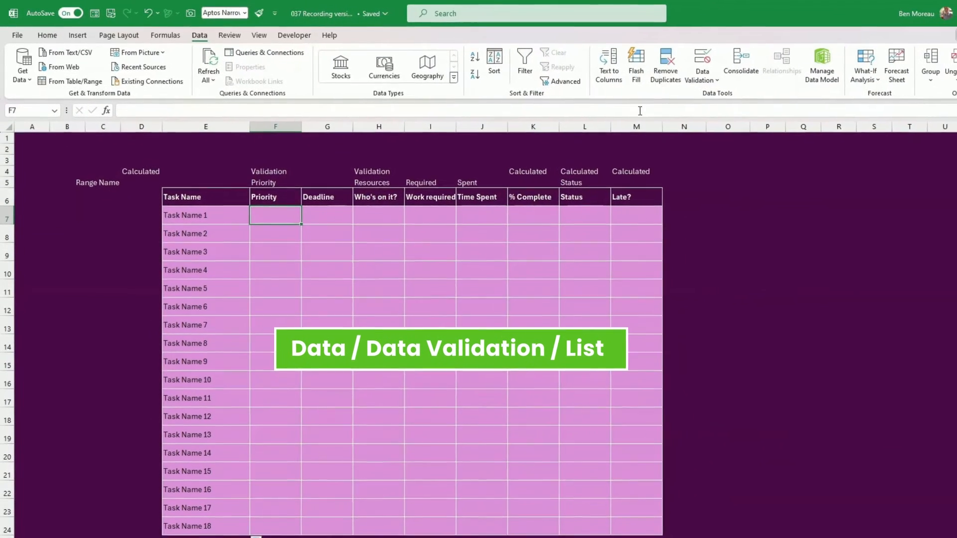
{"action": "left_click", "coordinate": [701, 76]}
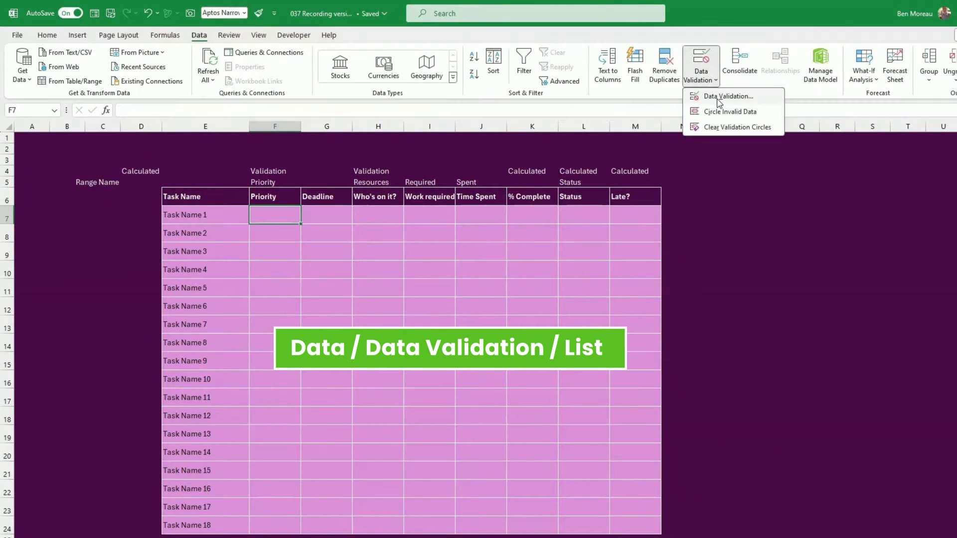
{"action": "left_click", "coordinate": [719, 97]}
{"action": "left_click", "coordinate": [777, 398]}
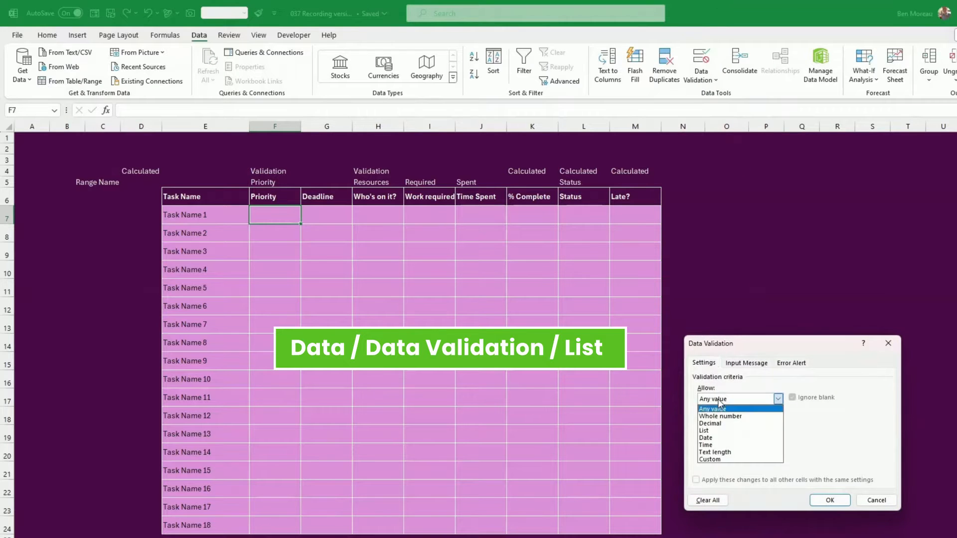
{"action": "left_click", "coordinate": [730, 431]}
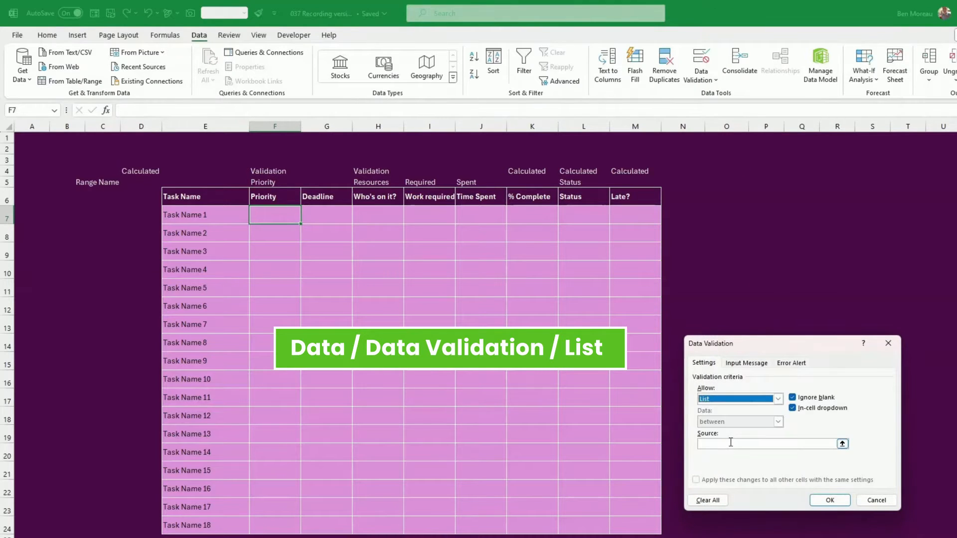
{"action": "left_click", "coordinate": [735, 443]}
{"action": "key", "text": "ctrl+Page_Down"}
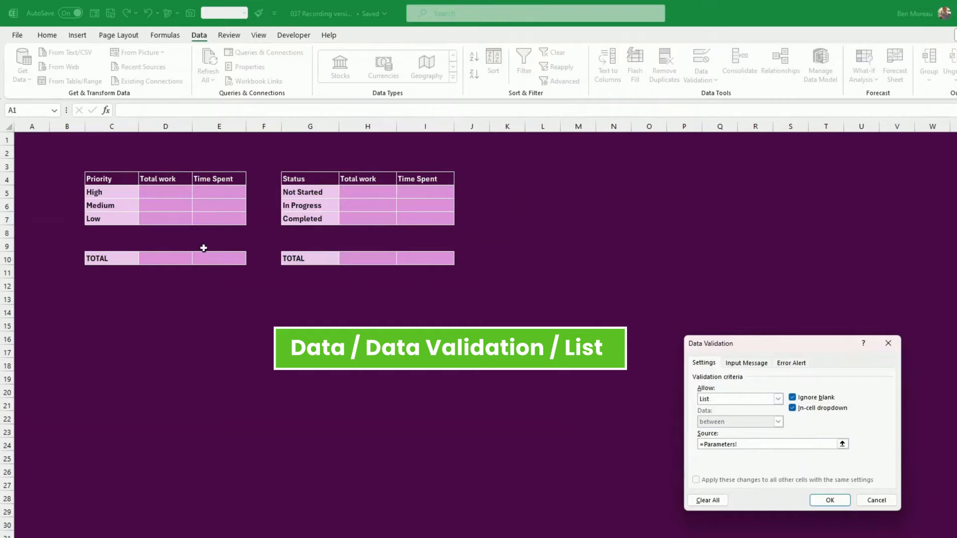
{"action": "left_click_drag", "start_coordinate": [95, 192], "coordinate": [105, 219]}
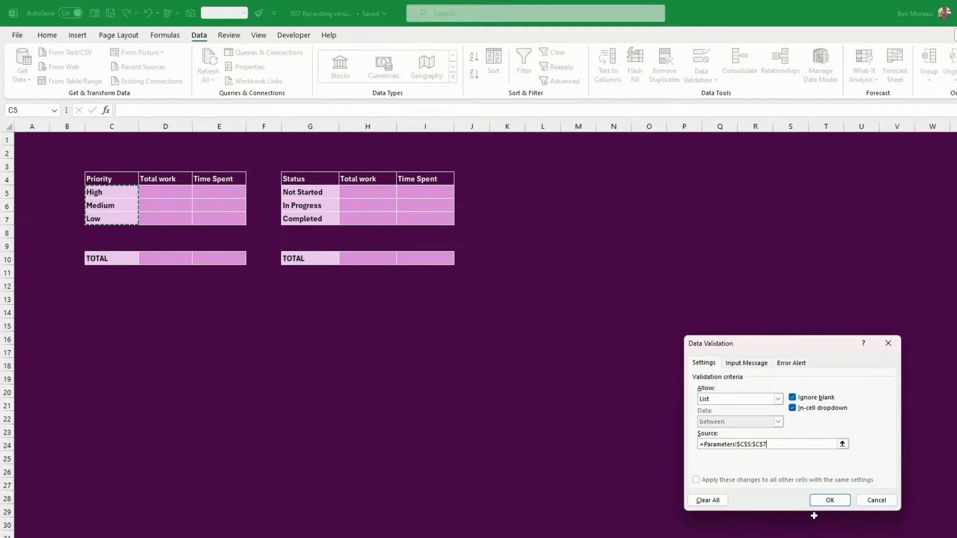
{"action": "left_click", "coordinate": [832, 501]}
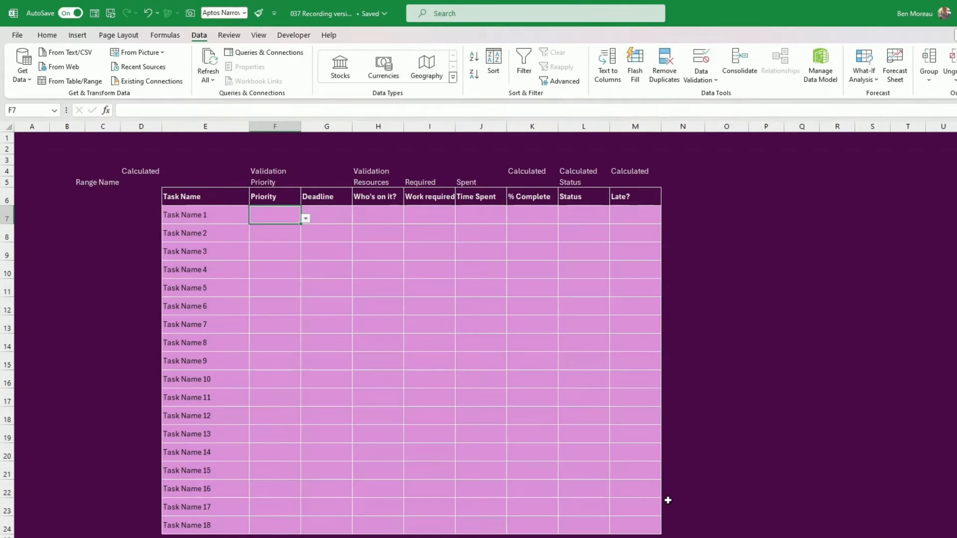
{"action": "left_click", "coordinate": [305, 219]}
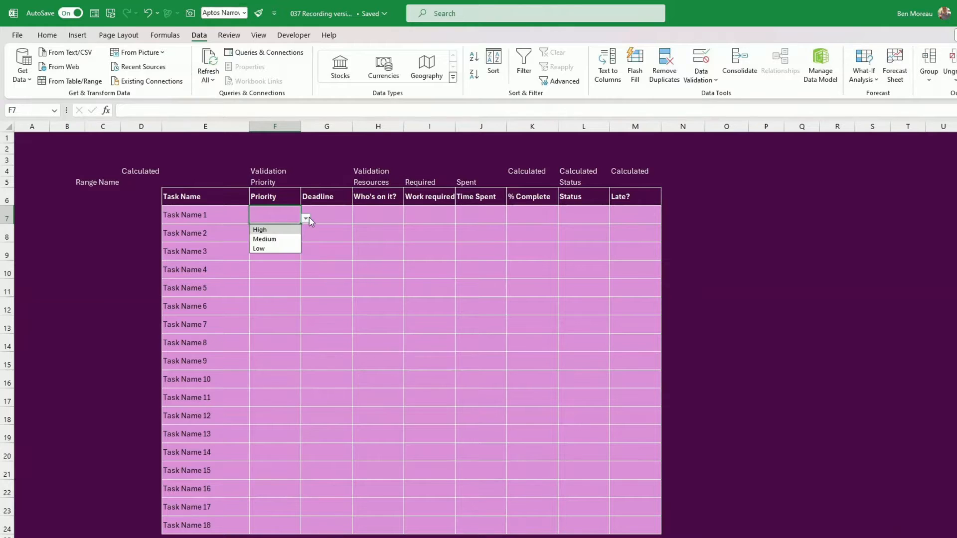
Choose Medium and then High as the priority in F7, and fill High down the Priority column to F24
{"action": "left_click", "coordinate": [293, 240]}
{"action": "left_click", "coordinate": [308, 220]}
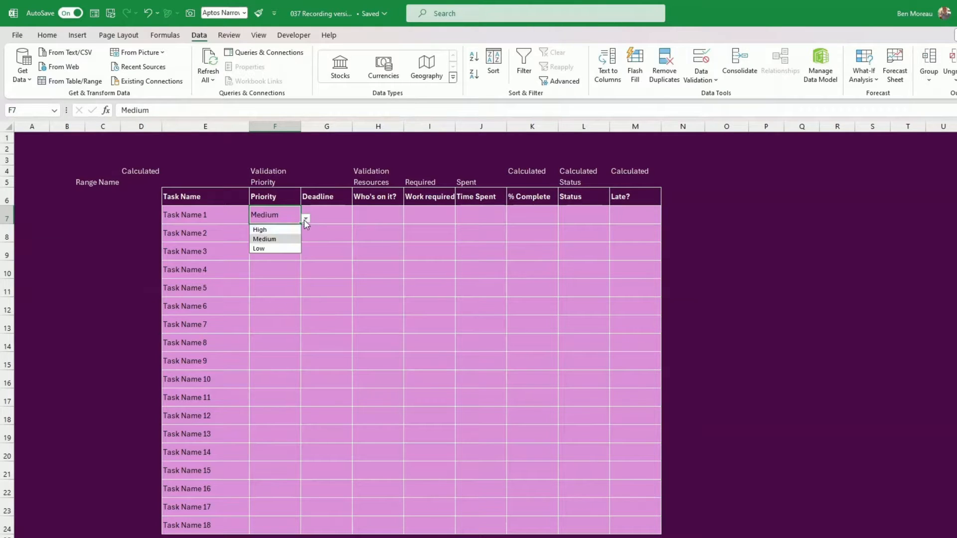
{"action": "left_click", "coordinate": [297, 228]}
{"action": "left_click_drag", "start_coordinate": [301, 226], "coordinate": [321, 525]}
{"action": "left_click", "coordinate": [361, 463]}
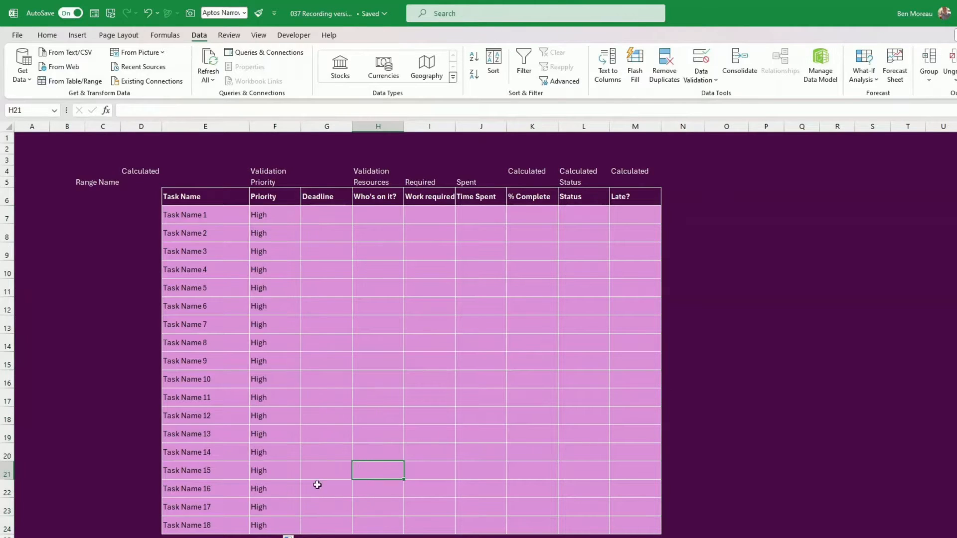
Clear the task names and priorities of the last two tasks in E23:F24
{"action": "left_click", "coordinate": [192, 523]}
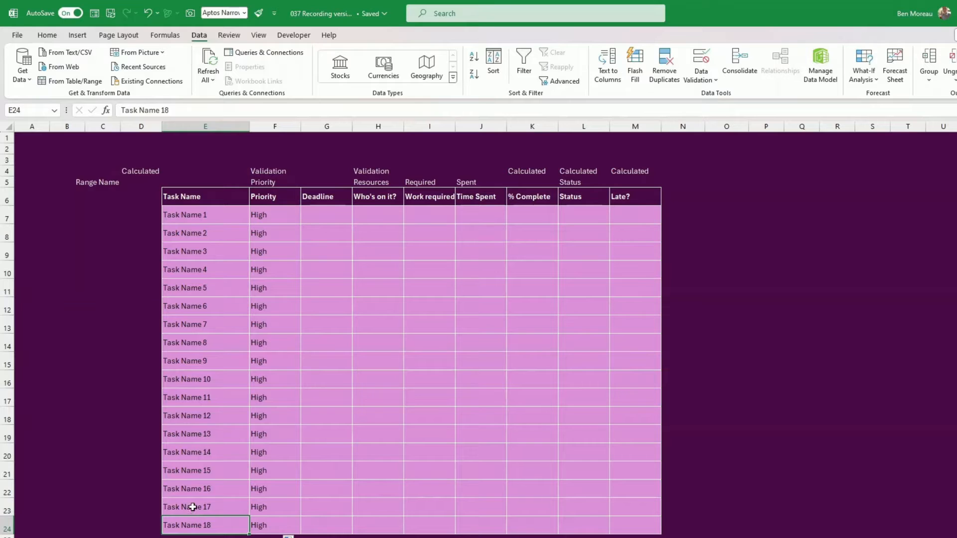
{"action": "left_click_drag", "start_coordinate": [193, 507], "coordinate": [256, 522]}
{"action": "key", "text": "Delete"}
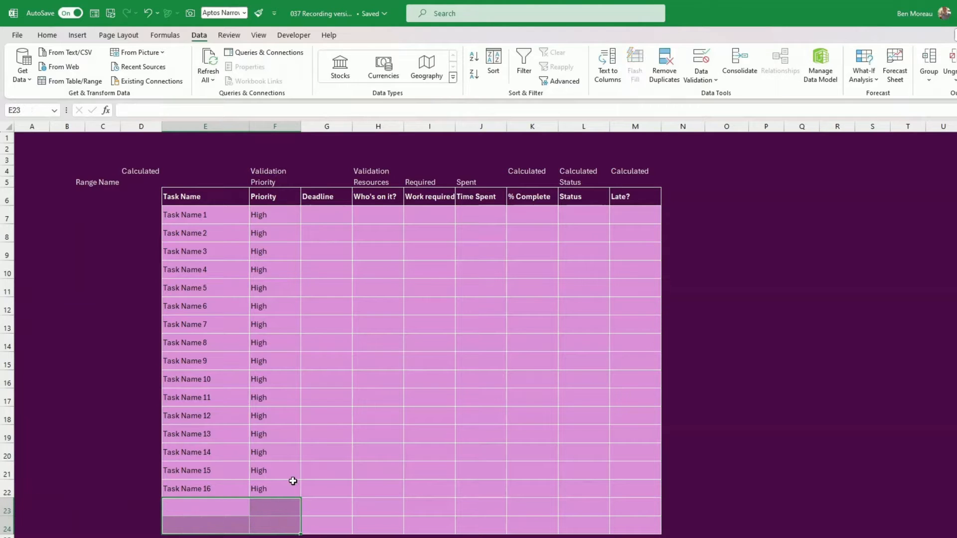
Fill E22:F22 down to row 24 to extend the task names and priorities, and check the Priority dropdown in F10
{"action": "left_click", "coordinate": [273, 492]}
{"action": "left_click", "coordinate": [305, 493]}
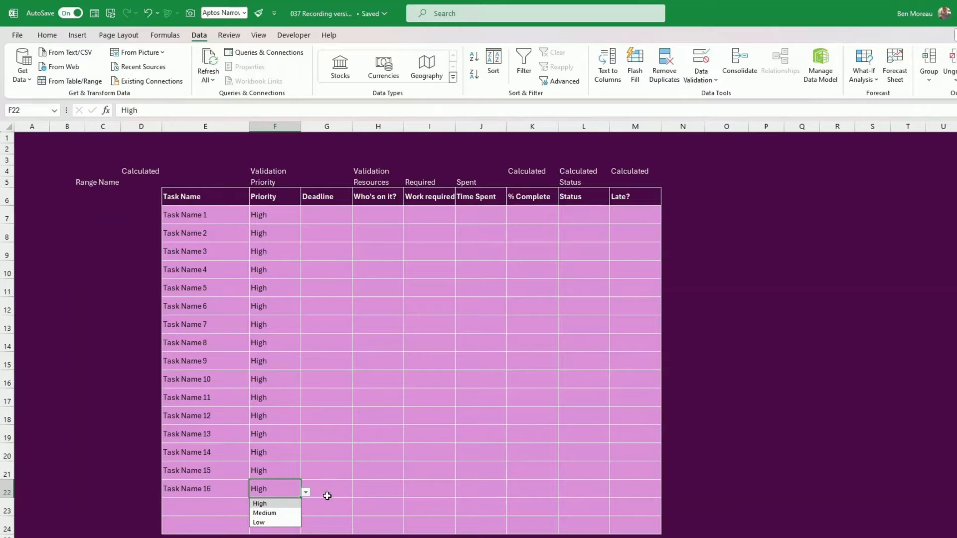
{"action": "left_click", "coordinate": [328, 490]}
{"action": "left_click_drag", "start_coordinate": [217, 491], "coordinate": [282, 491]}
{"action": "left_click_drag", "start_coordinate": [301, 498], "coordinate": [300, 521]}
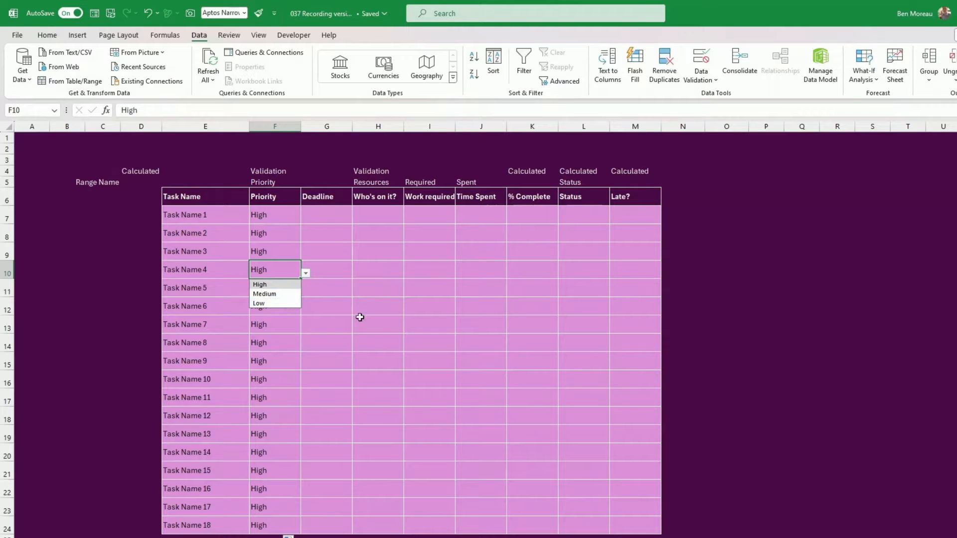
{"action": "left_click", "coordinate": [375, 322]}
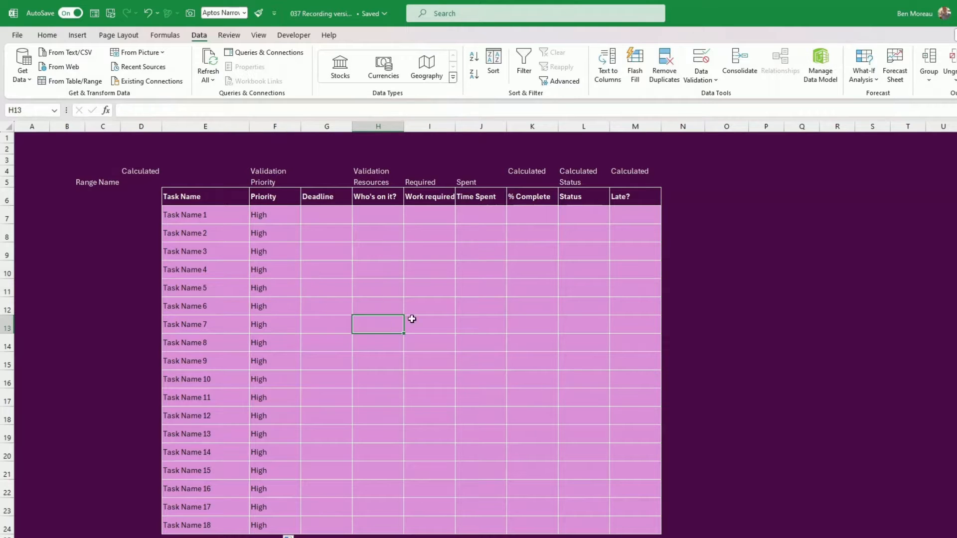
Enter 1/4/2024 as the Deadline for Task Name 1 in G7
{"action": "left_click", "coordinate": [333, 219]}
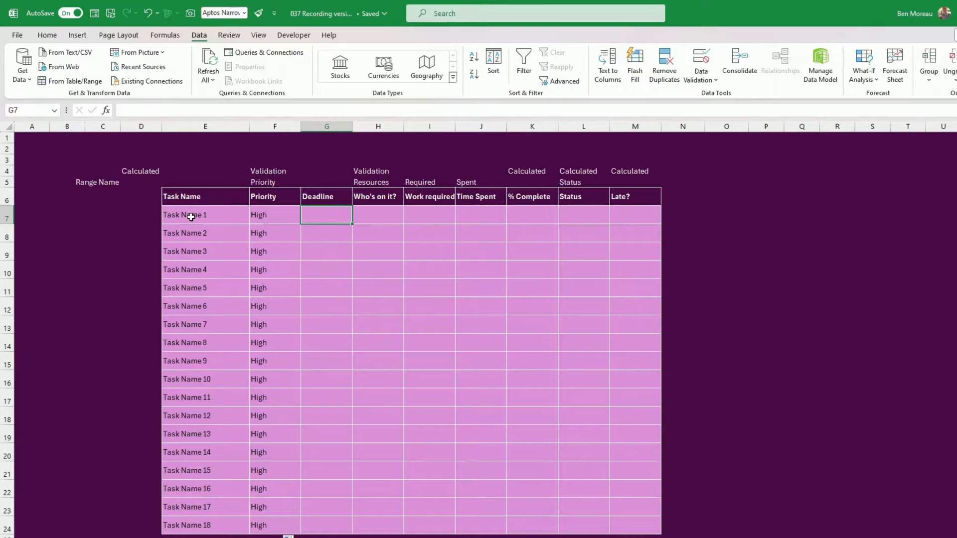
{"action": "type", "text": "1/2/2024"}
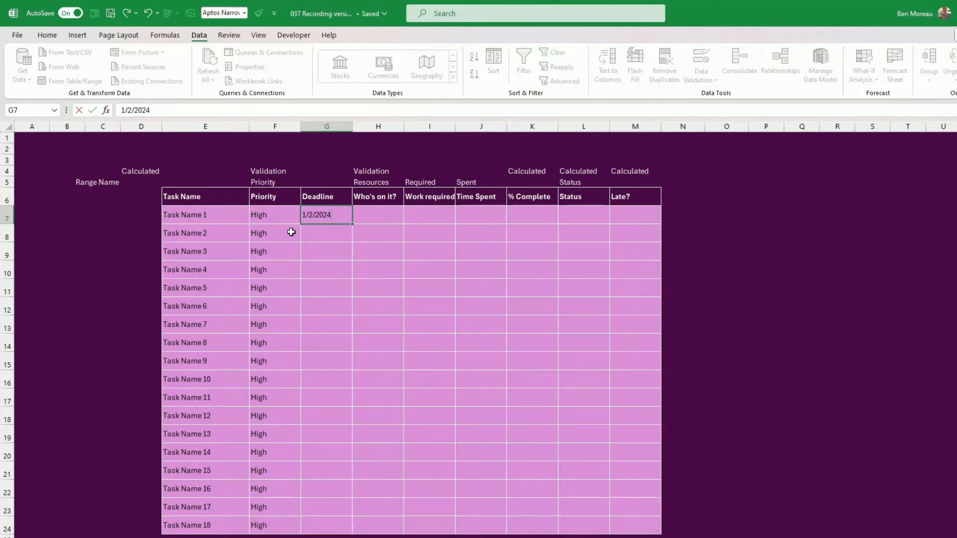
{"action": "key", "text": "Return"}
{"action": "key", "text": "Up"}
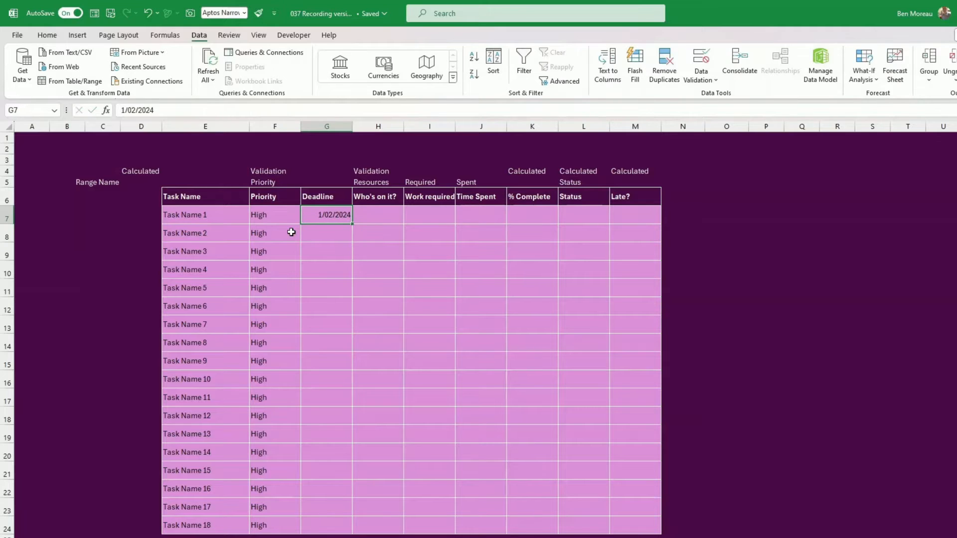
{"action": "type", "text": "1/4/2"}
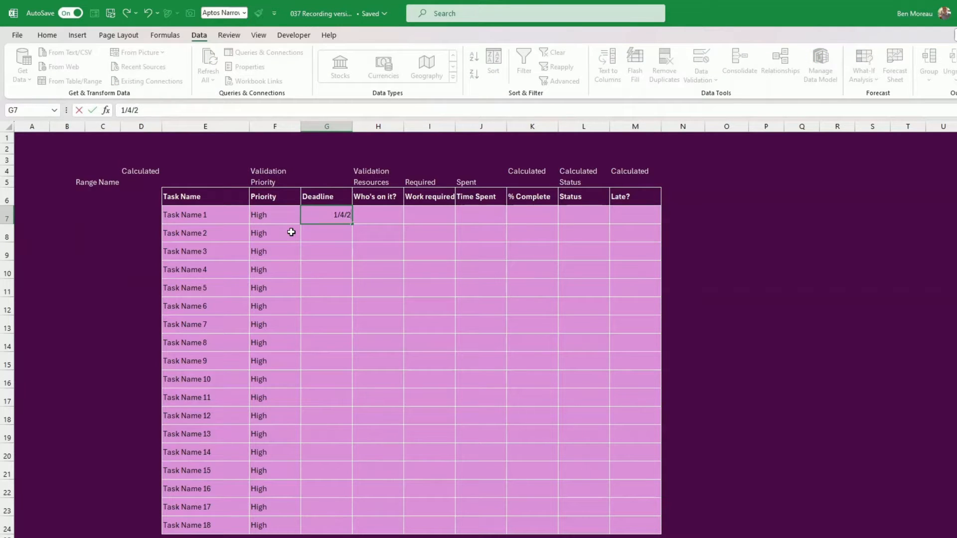
{"action": "type", "text": "024"}
{"action": "key", "text": "Return"}
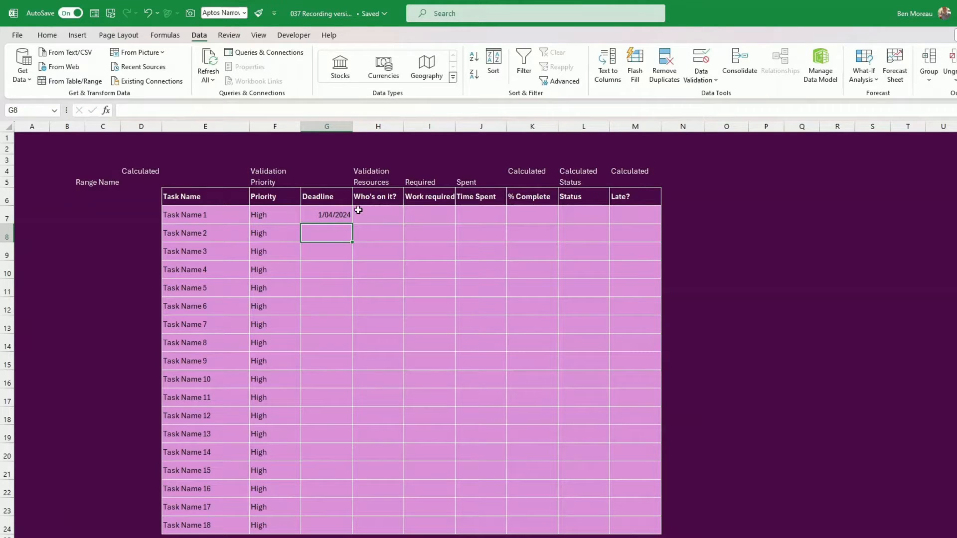
Apply list data validation to "Who's on it?" cell H7 with the source =Resources!$D$8:$D$15, and choose Resource 1 from its dropdown
{"action": "left_click", "coordinate": [379, 213]}
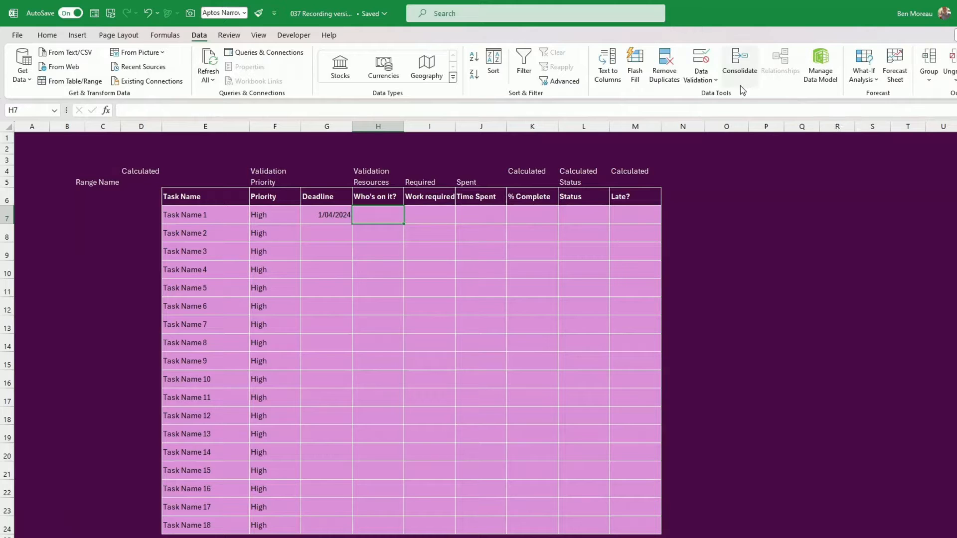
{"action": "left_click", "coordinate": [701, 76]}
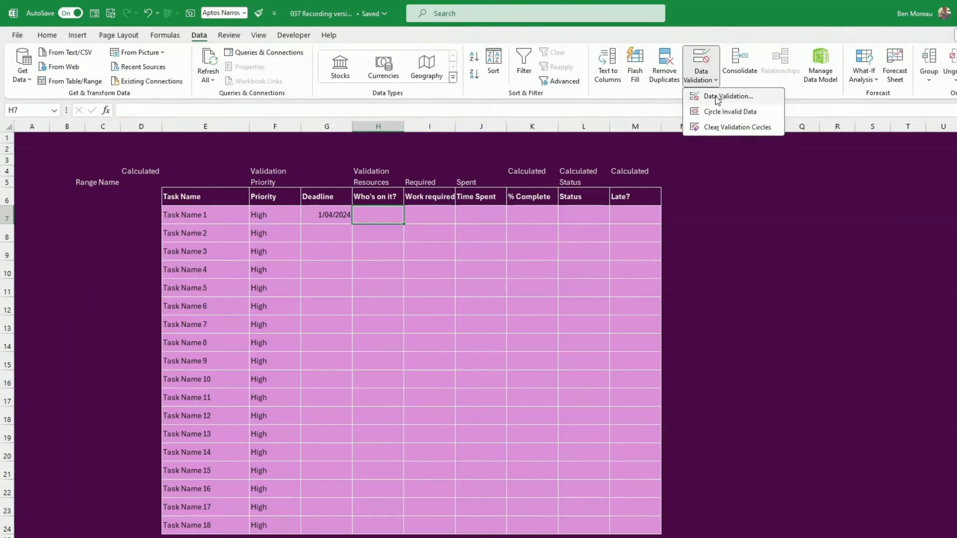
{"action": "left_click", "coordinate": [717, 99]}
{"action": "left_click", "coordinate": [751, 398]}
{"action": "left_click", "coordinate": [741, 440]}
{"action": "left_click", "coordinate": [720, 445]}
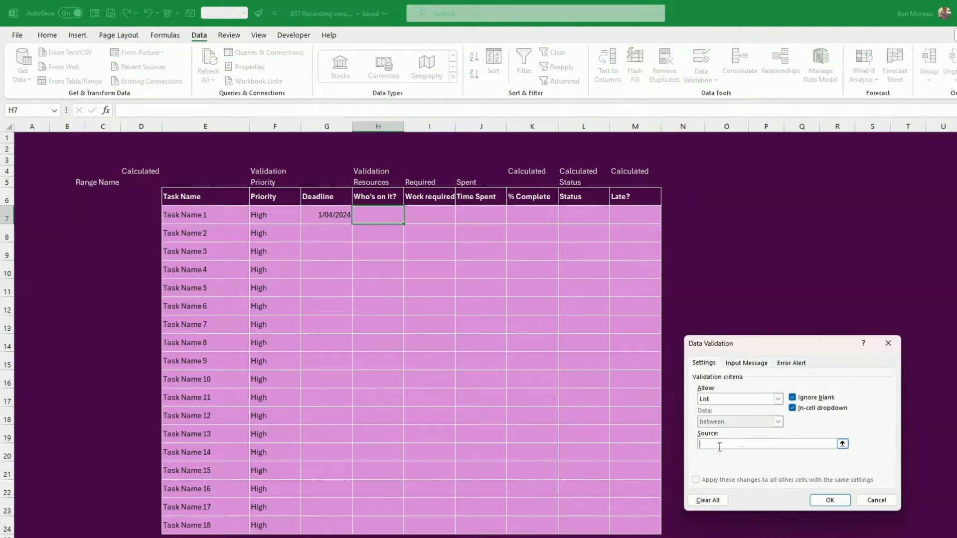
{"action": "left_click", "coordinate": [192, 537]}
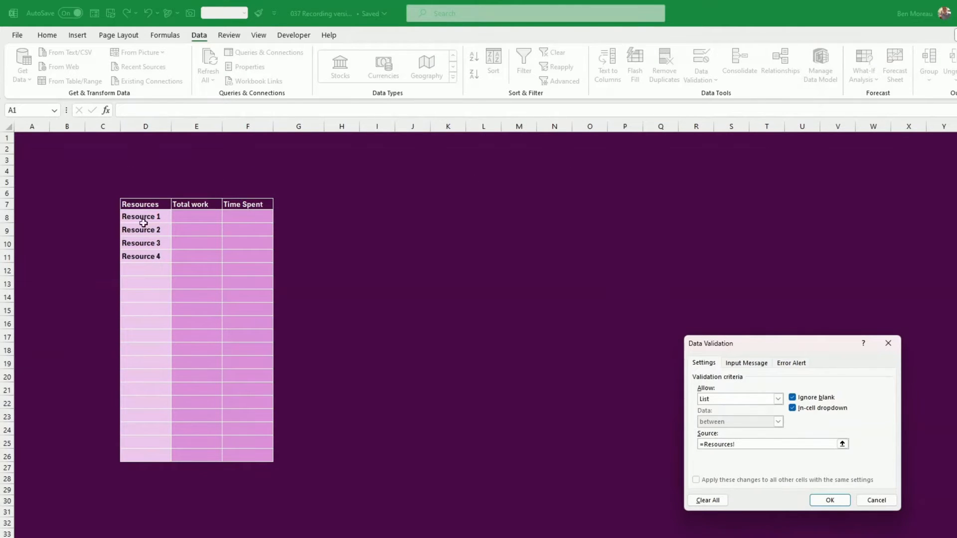
{"action": "left_click_drag", "start_coordinate": [144, 216], "coordinate": [143, 304]}
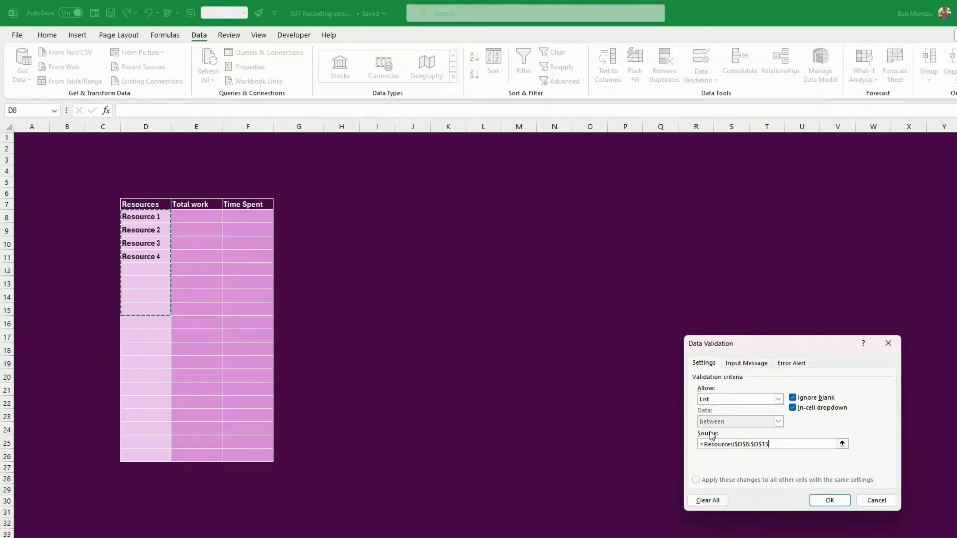
{"action": "left_click", "coordinate": [830, 500]}
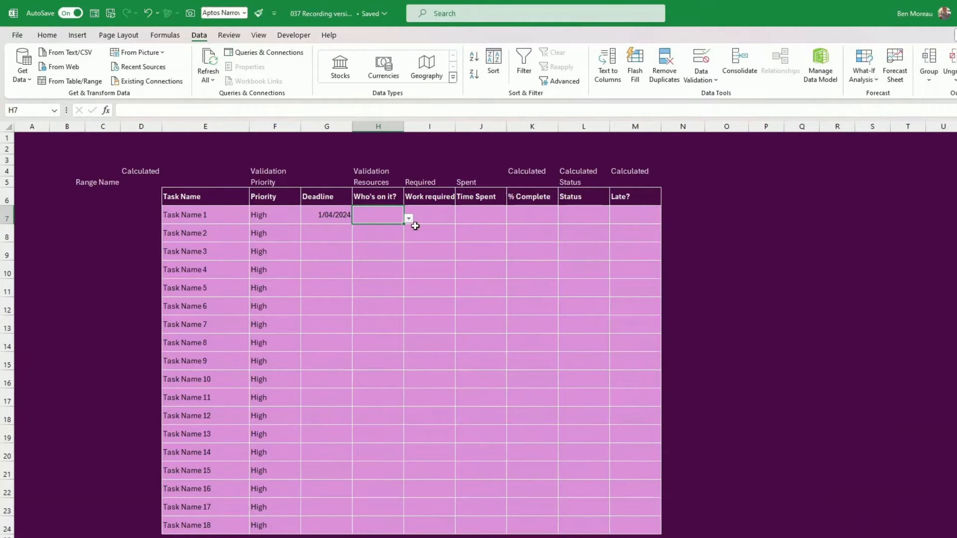
{"action": "left_click", "coordinate": [409, 220]}
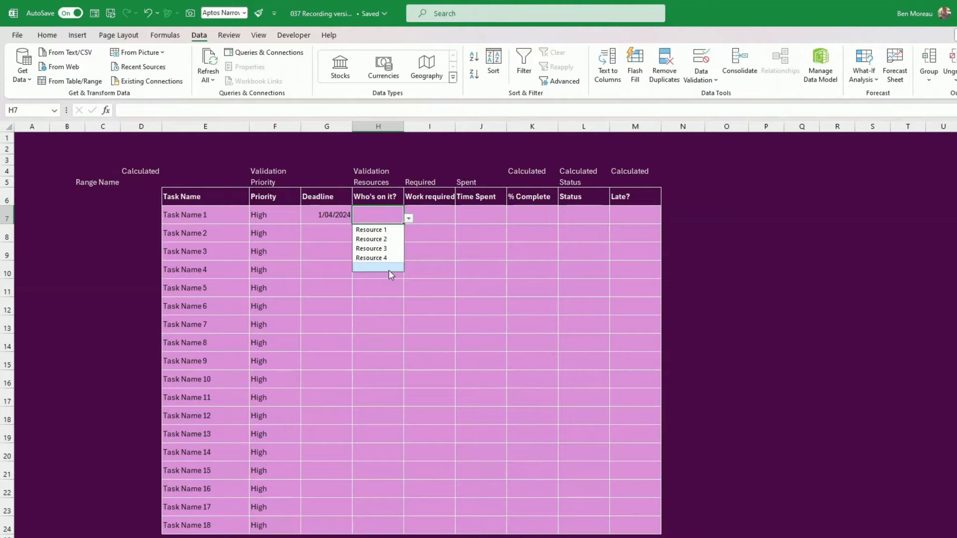
{"action": "left_click", "coordinate": [384, 230]}
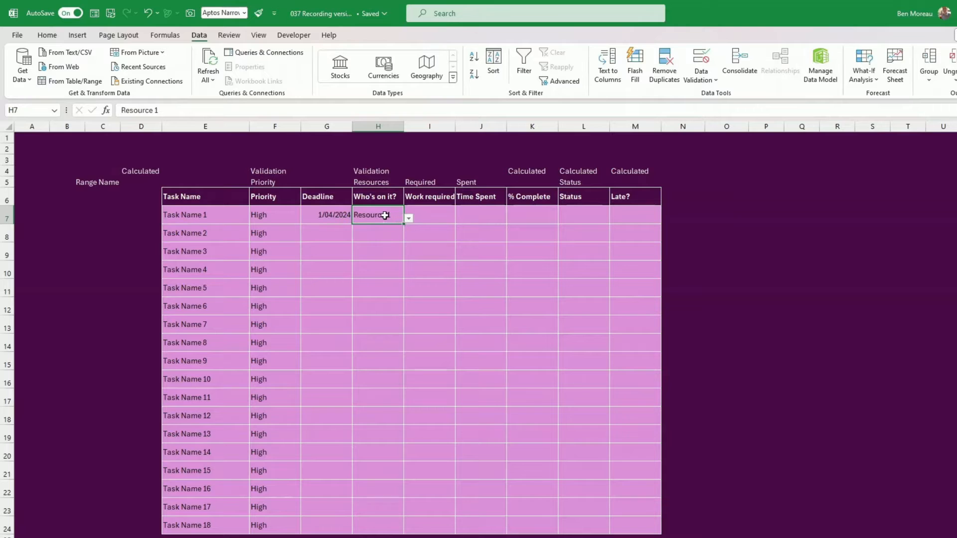
Enter 10 as the Work required in I7 and 5 as the Time Spent in J7 for Task Name 1
{"action": "left_click", "coordinate": [423, 214]}
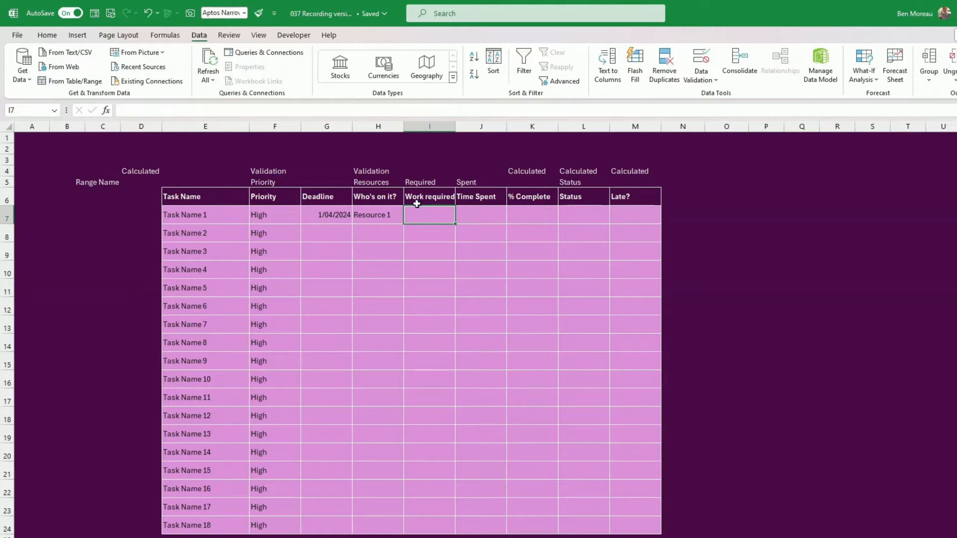
{"action": "type", "text": "10"}
{"action": "key", "text": "Return"}
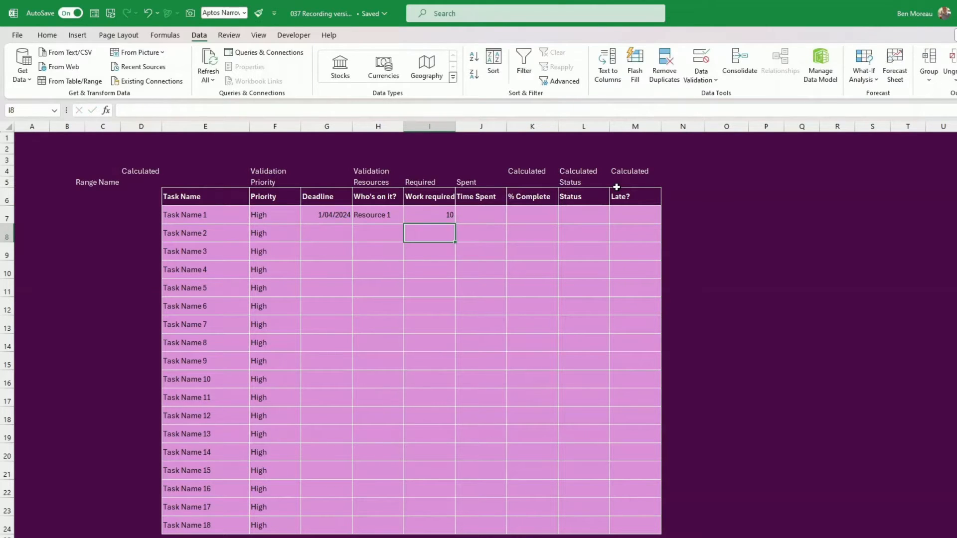
{"action": "left_click", "coordinate": [430, 214]}
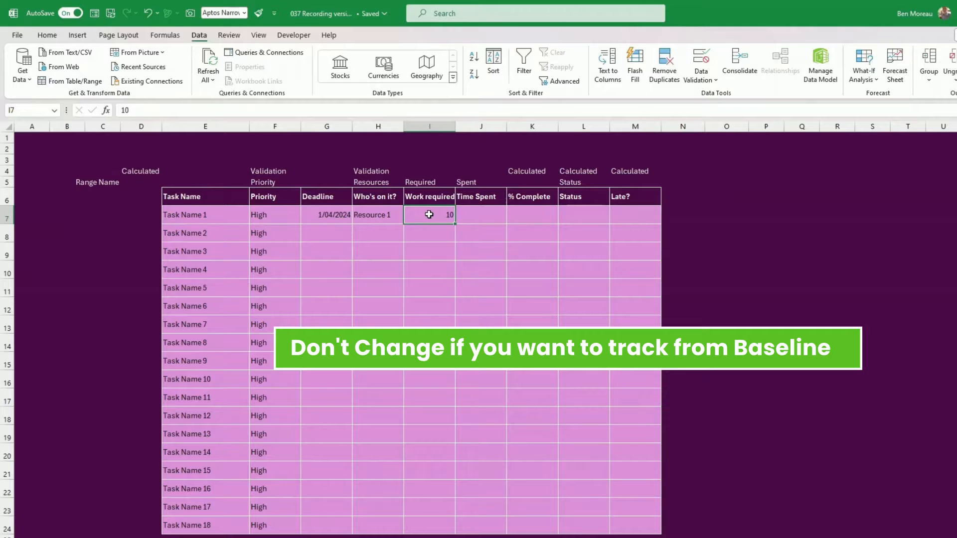
{"action": "key", "text": "Right"}
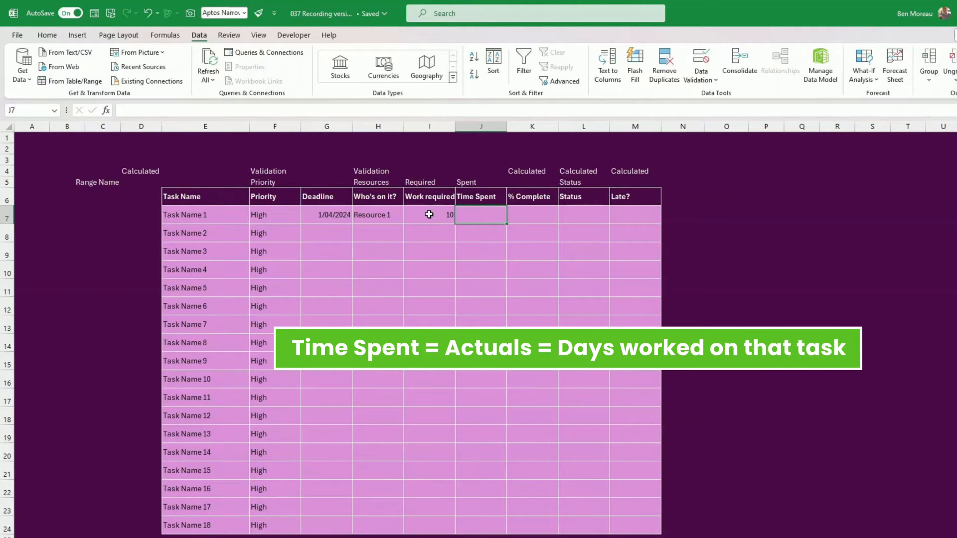
{"action": "type", "text": "5"}
{"action": "key", "text": "Right"}
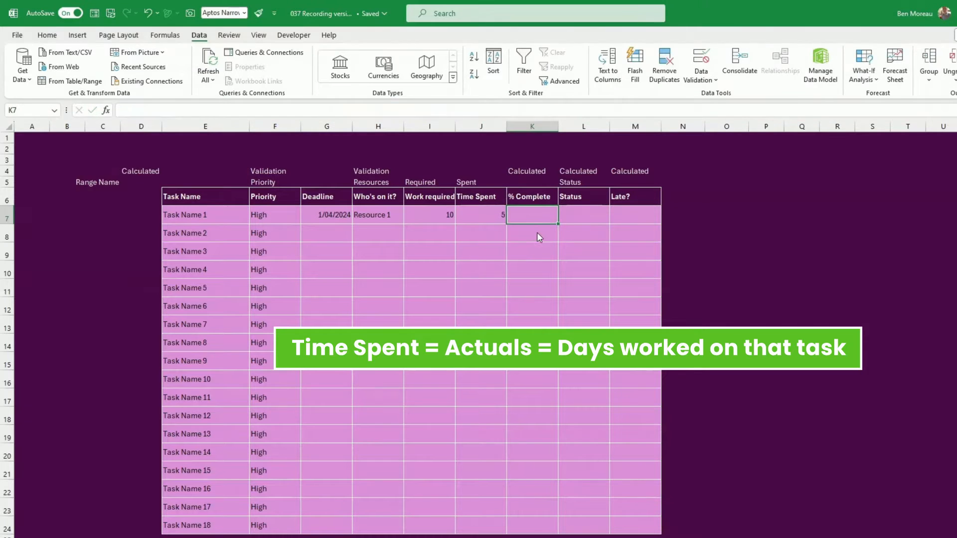
Delete the Calculated label in K4 above % Complete, and enter 50% in K7
{"action": "left_click", "coordinate": [537, 169]}
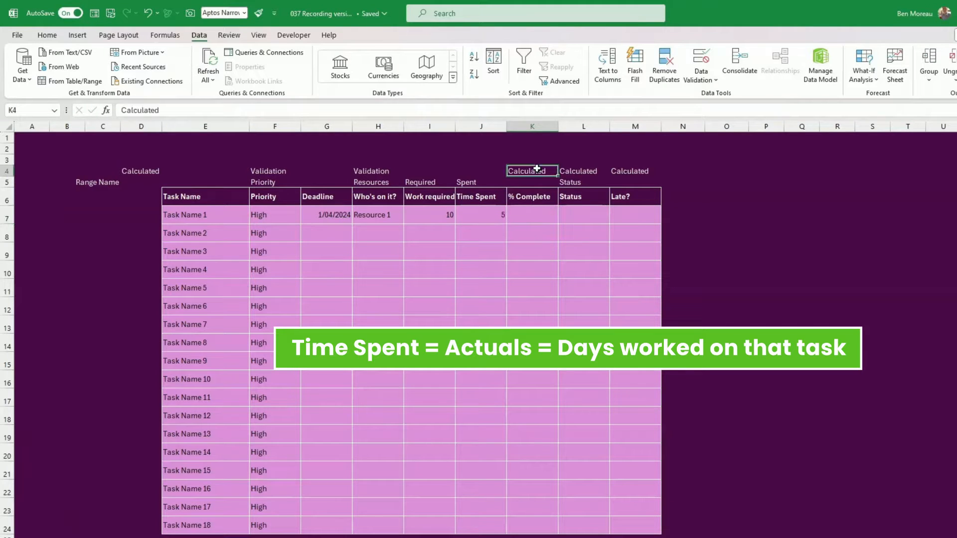
{"action": "key", "text": "Delete"}
{"action": "left_click", "coordinate": [528, 218]}
{"action": "type", "text": "50%"}
{"action": "key", "text": "Return"}
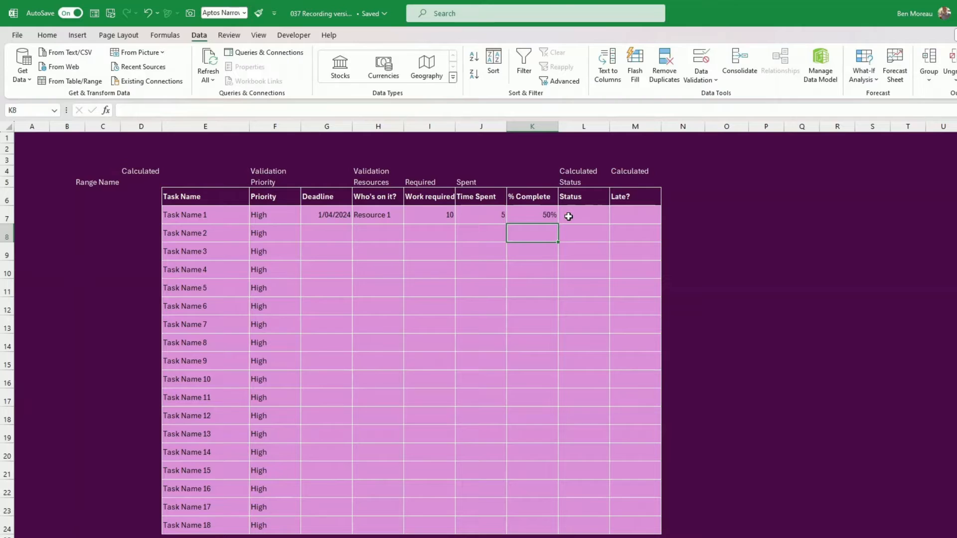
Set the % Complete of Task Name 1 in K7 to 80%
{"action": "key", "text": "Up"}
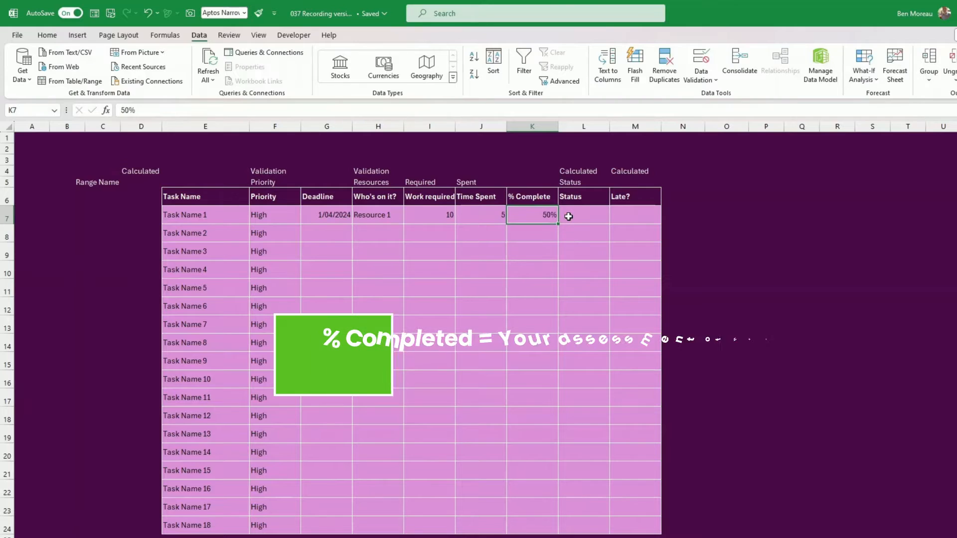
{"action": "key", "text": "Left"}
{"action": "key", "text": "Left"}
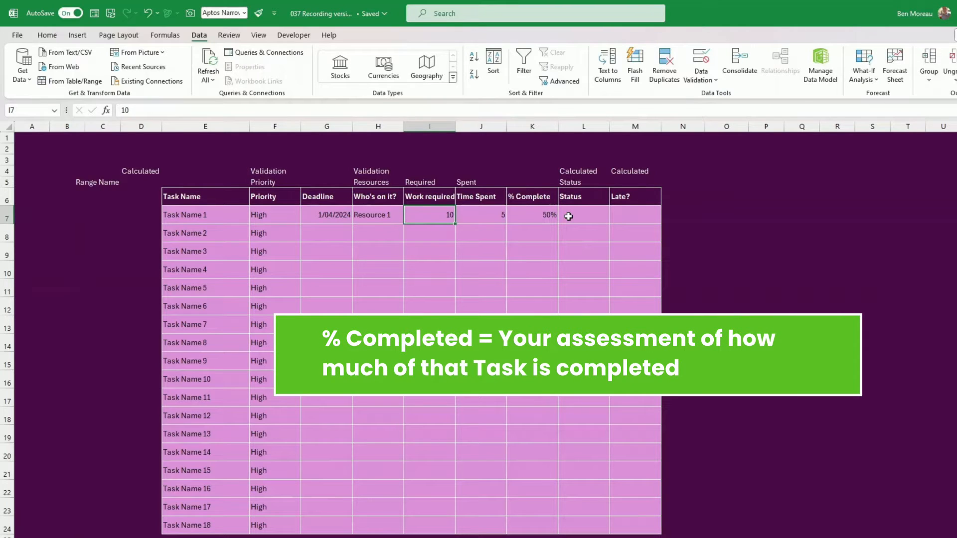
{"action": "key", "text": "Right"}
{"action": "key", "text": "Right"}
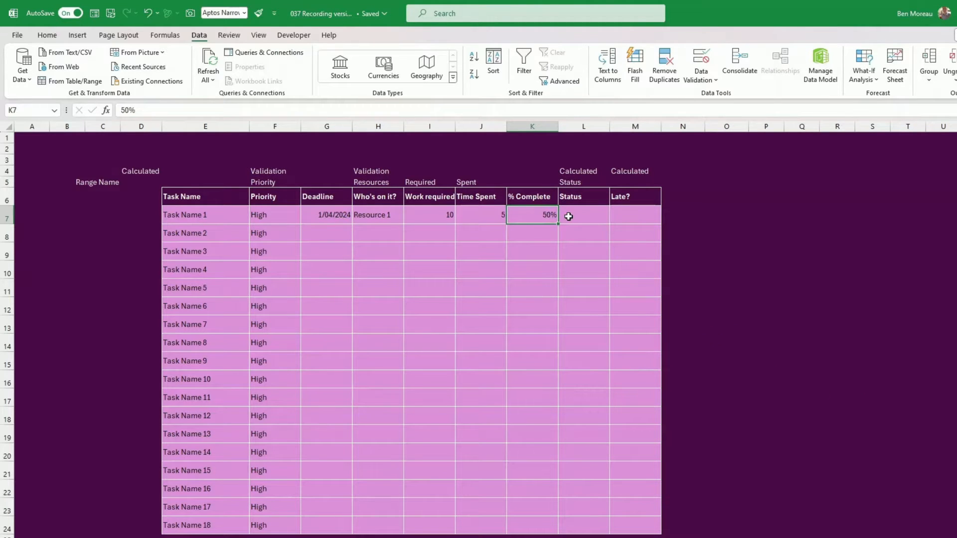
{"action": "type", "text": "80"}
{"action": "key", "text": "Return"}
{"action": "key", "text": "Up"}
{"action": "key", "text": "Left"}
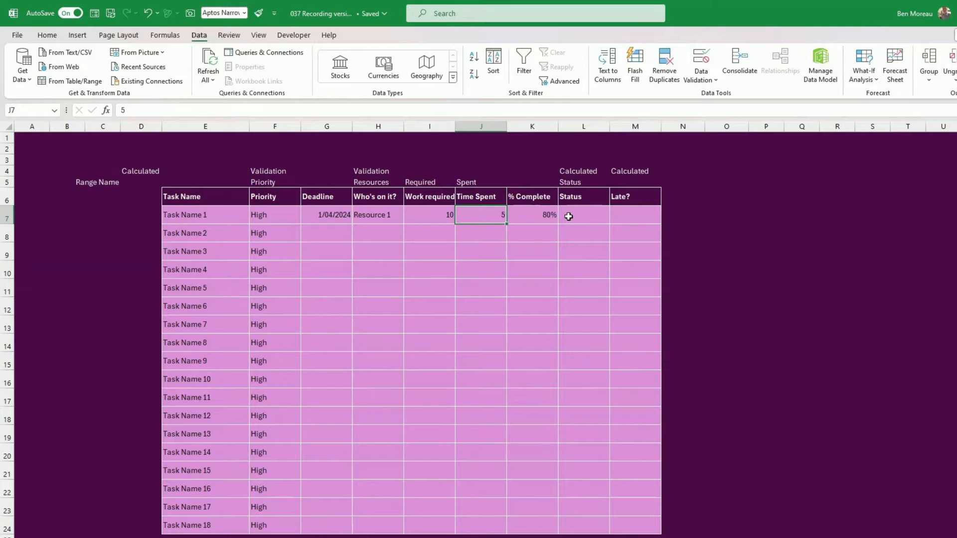
Start an IFS formula in Status cell L7 with the first test K7=1 returning "Completed"
{"action": "left_click", "coordinate": [580, 215]}
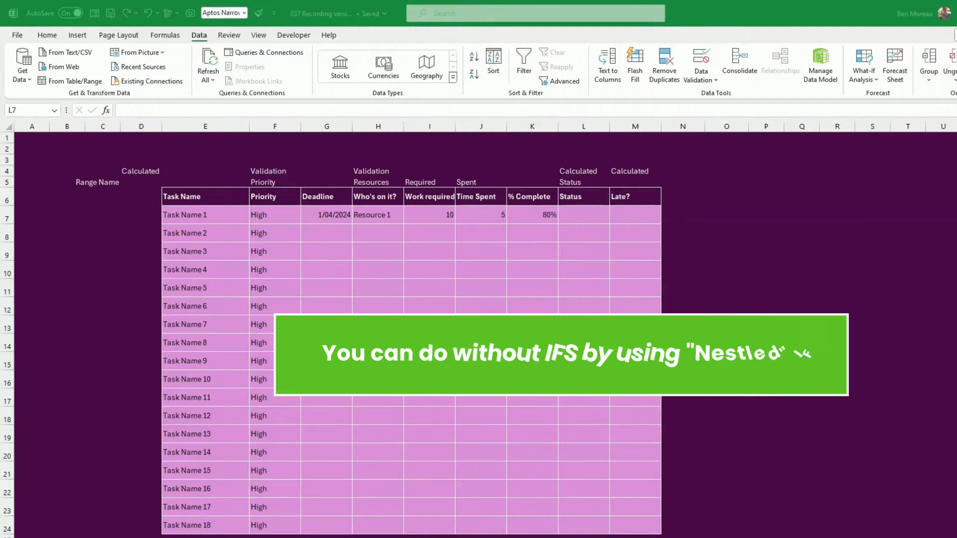
{"action": "left_click", "coordinate": [582, 215]}
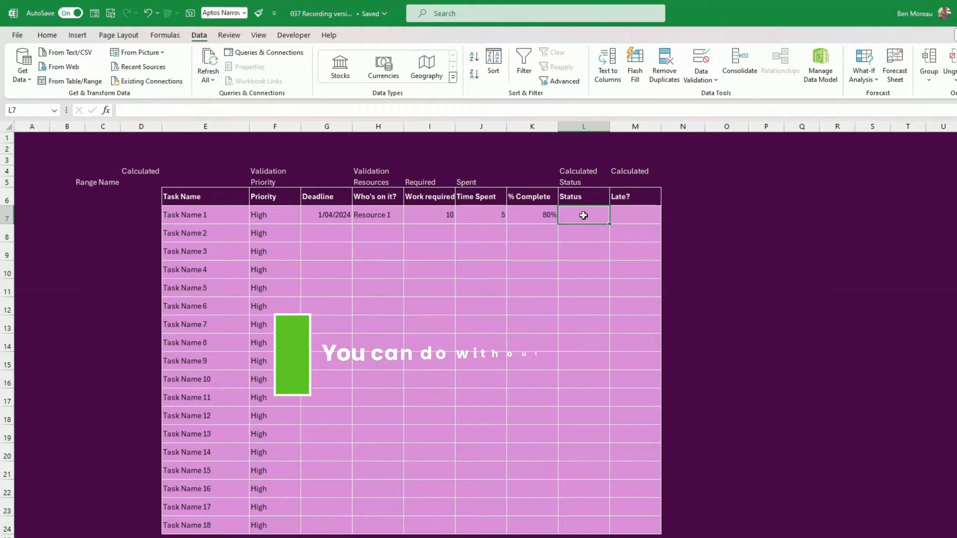
{"action": "type", "text": "iF"}
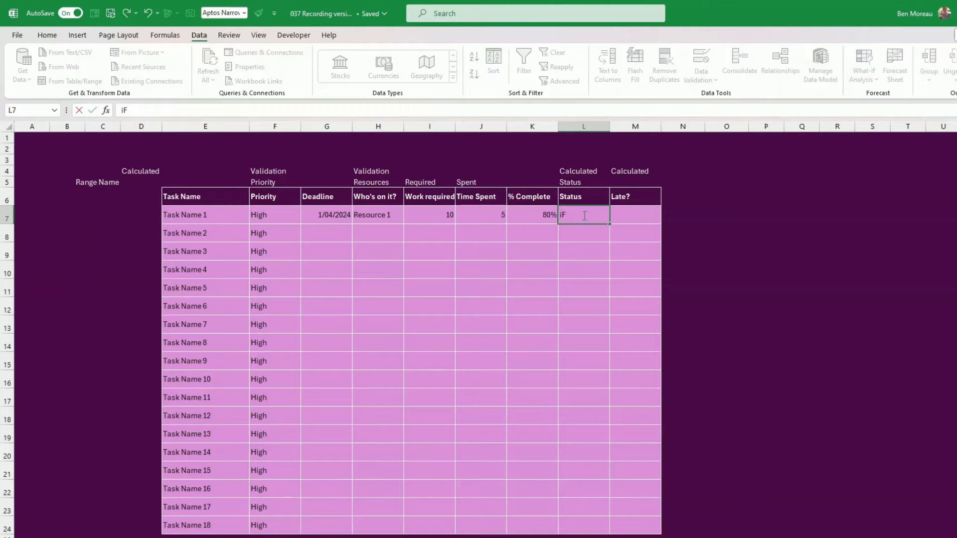
{"action": "type", "text": "S("}
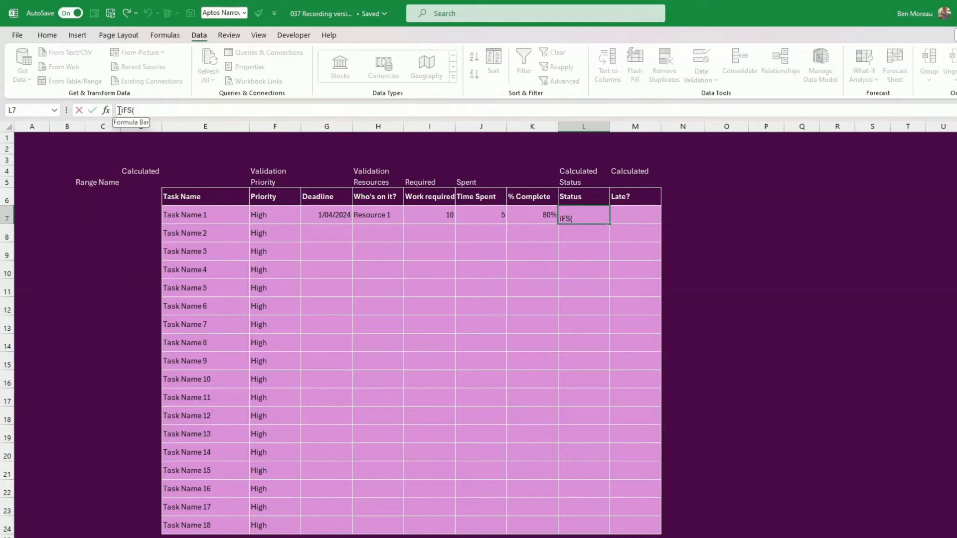
{"action": "key", "text": "Home"}
{"action": "type", "text": "="}
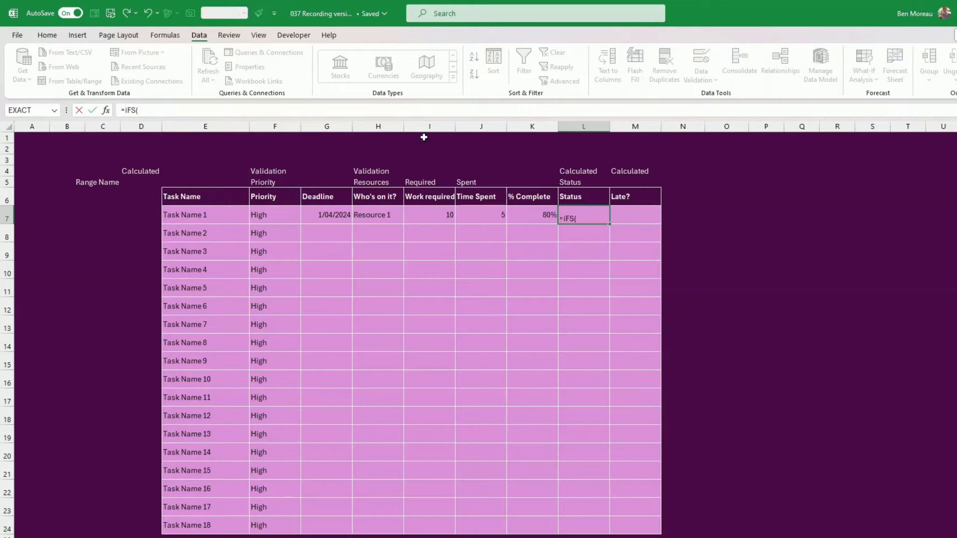
{"action": "left_click", "coordinate": [235, 106]}
{"action": "left_click", "coordinate": [537, 215]}
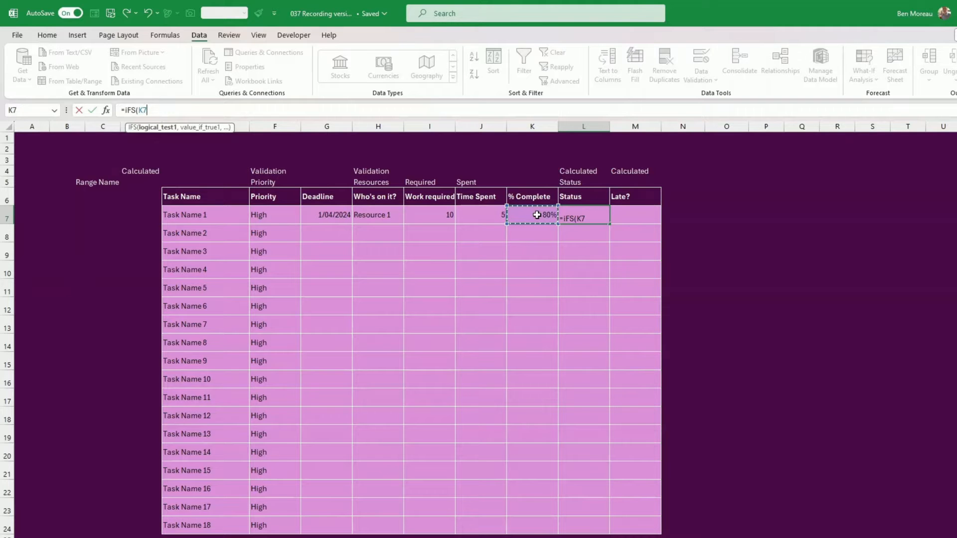
{"action": "type", "text": "=1,\"Com"}
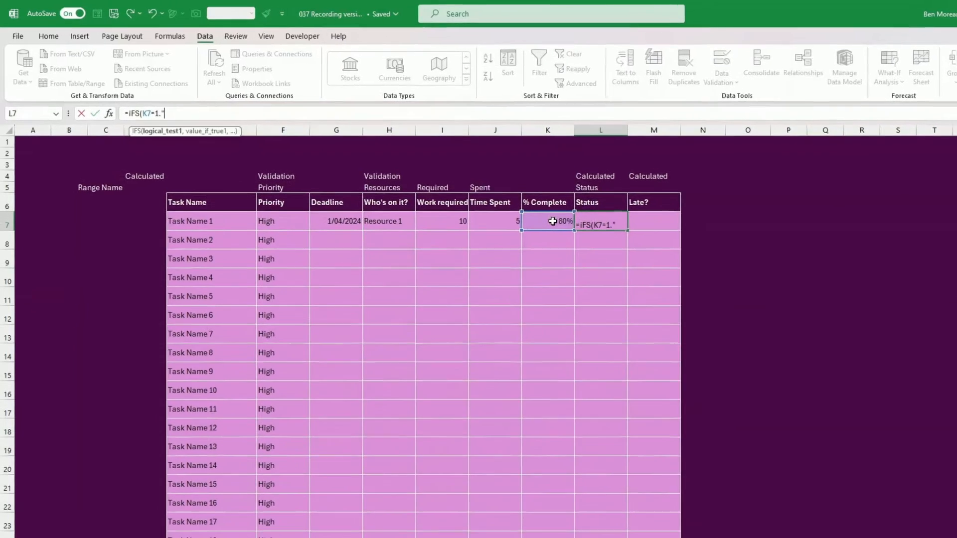
{"action": "type", "text": "pleted\""}
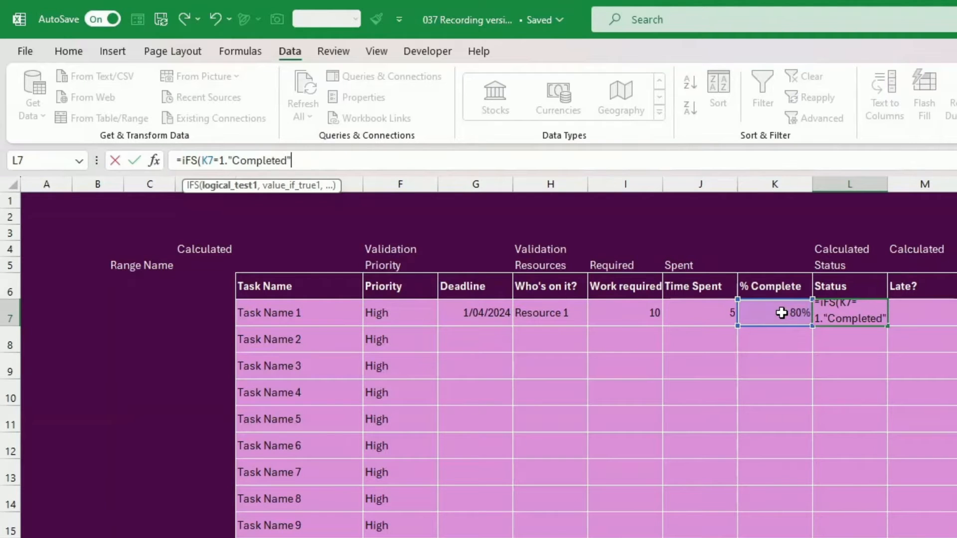
{"action": "left_click", "coordinate": [227, 160]}
{"action": "key", "text": "Delete"}
{"action": "type", "text": ","}
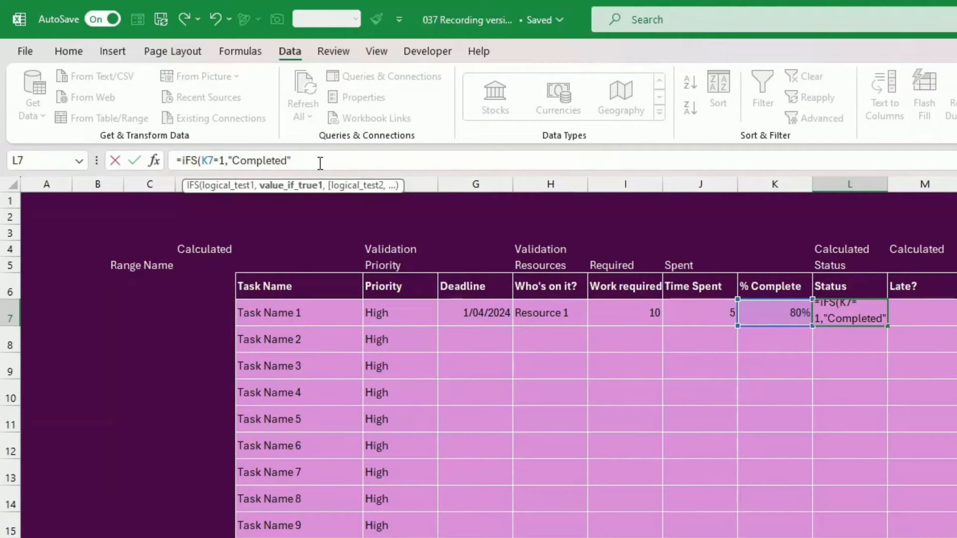
Add a second test to the L7 formula, K7=0, returning "Not Started"
{"action": "type", "text": ","}
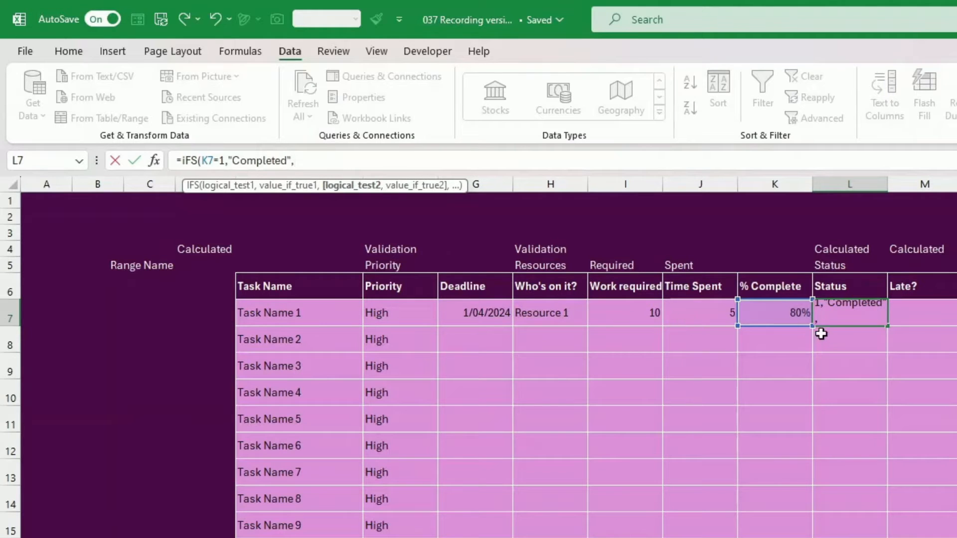
{"action": "left_click", "coordinate": [777, 312]}
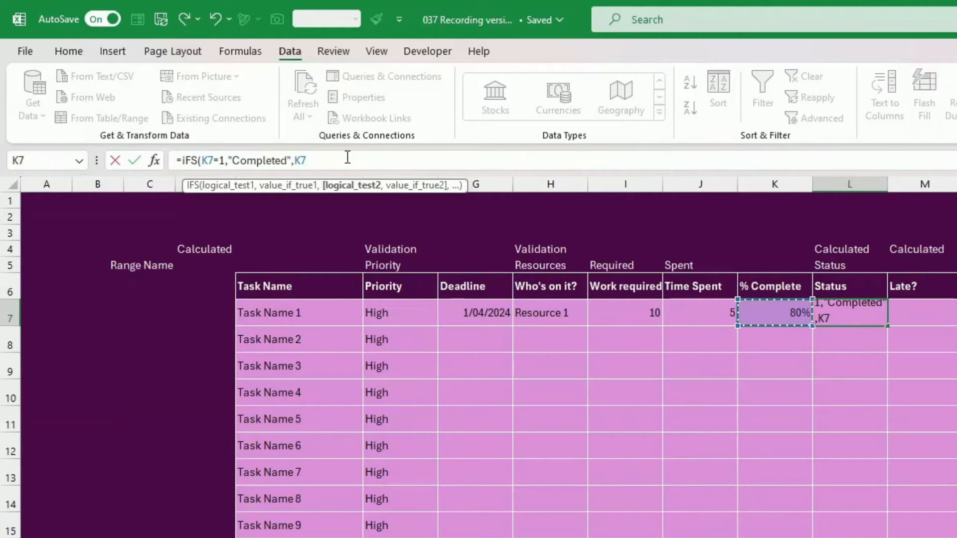
{"action": "type", "text": "=0,"}
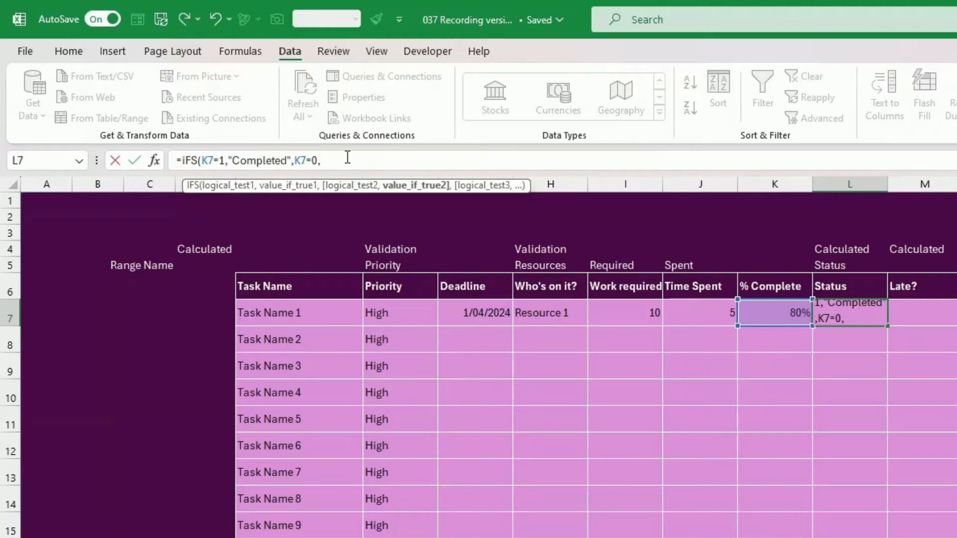
{"action": "type", "text": "\"Not Started"}
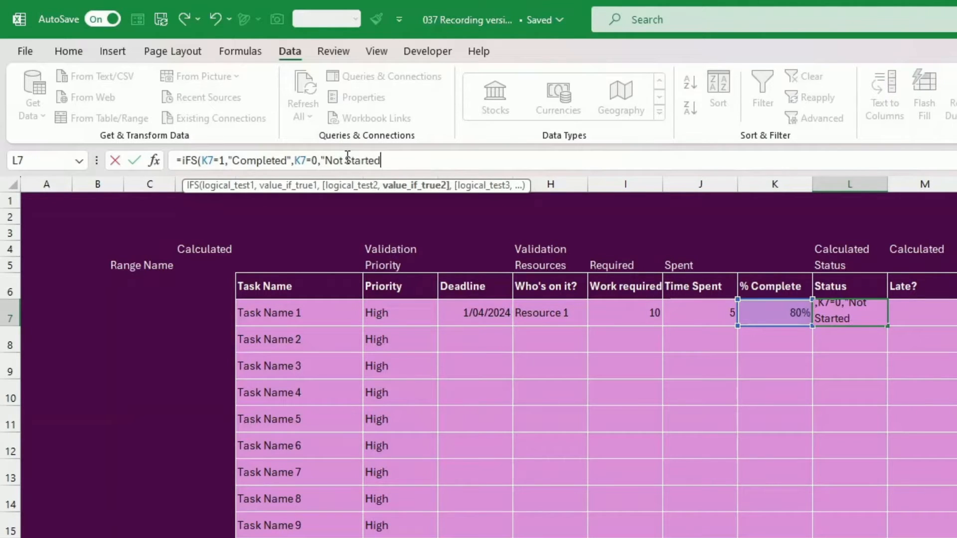
{"action": "type", "text": "\","}
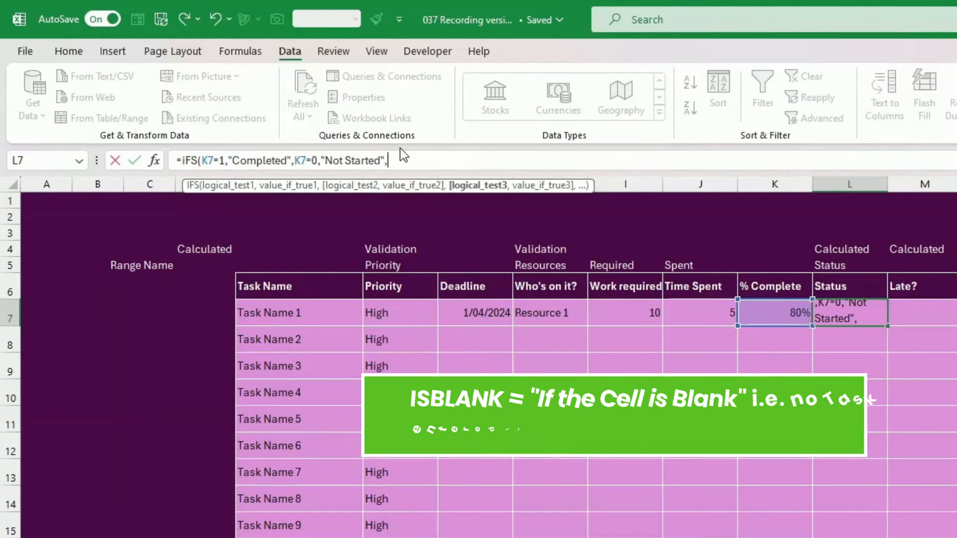
Add a third test to the L7 formula, ISBLANK(E7), returning an empty string ""
{"action": "type", "text": "I"}
{"action": "type", "text": "SBL"}
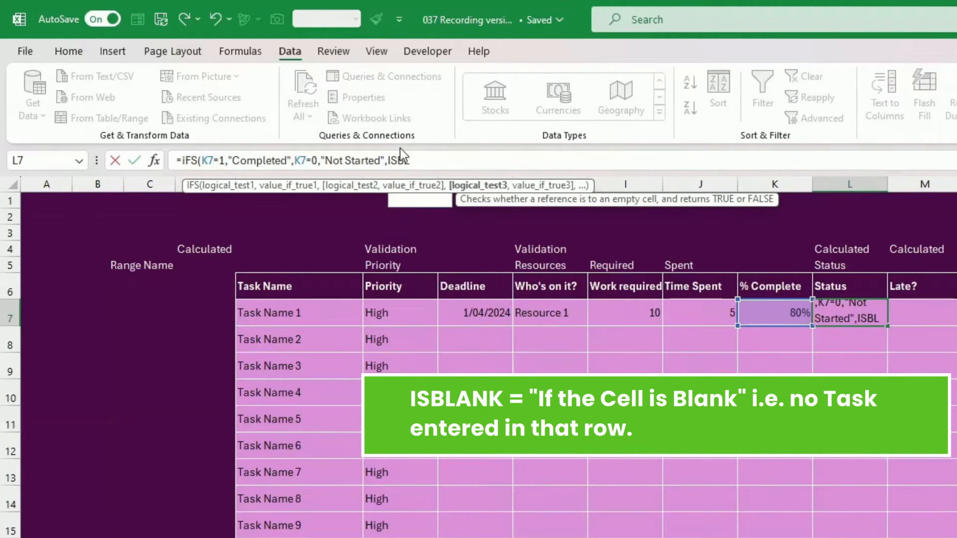
{"action": "type", "text": "ANK"}
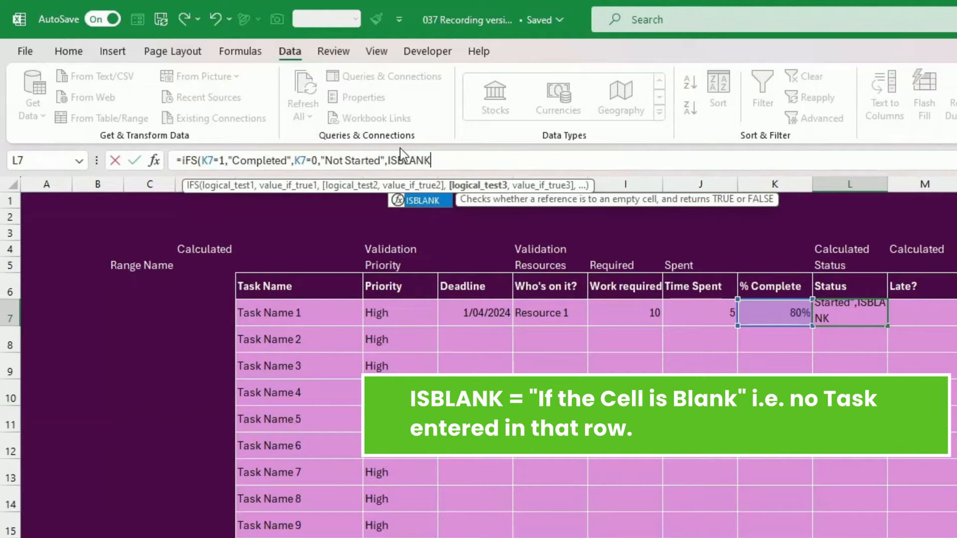
{"action": "type", "text": "("}
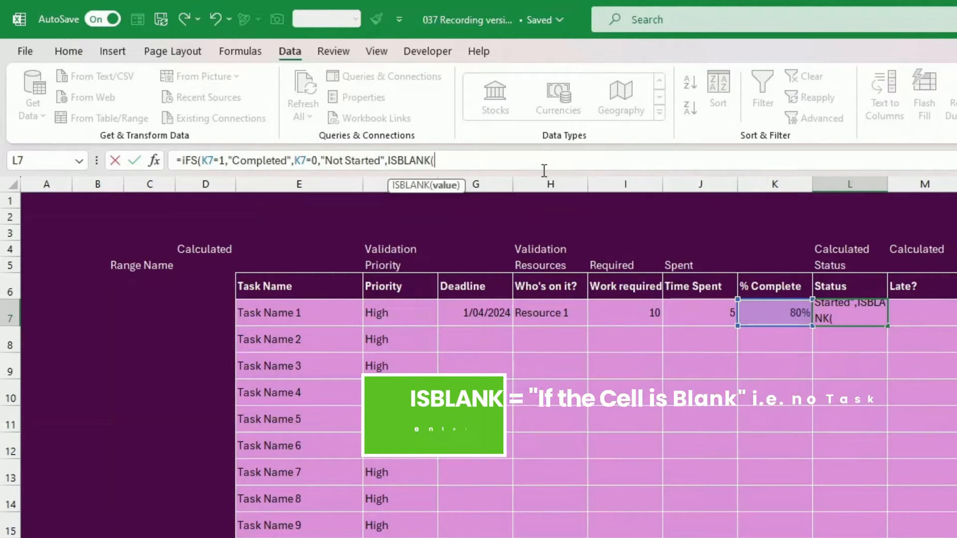
{"action": "left_click", "coordinate": [311, 318]}
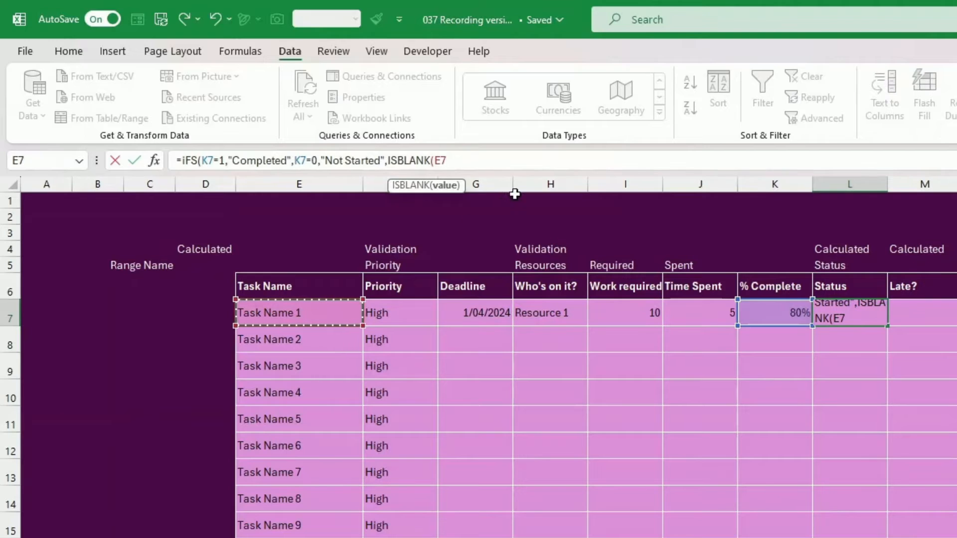
{"action": "type", "text": ","}
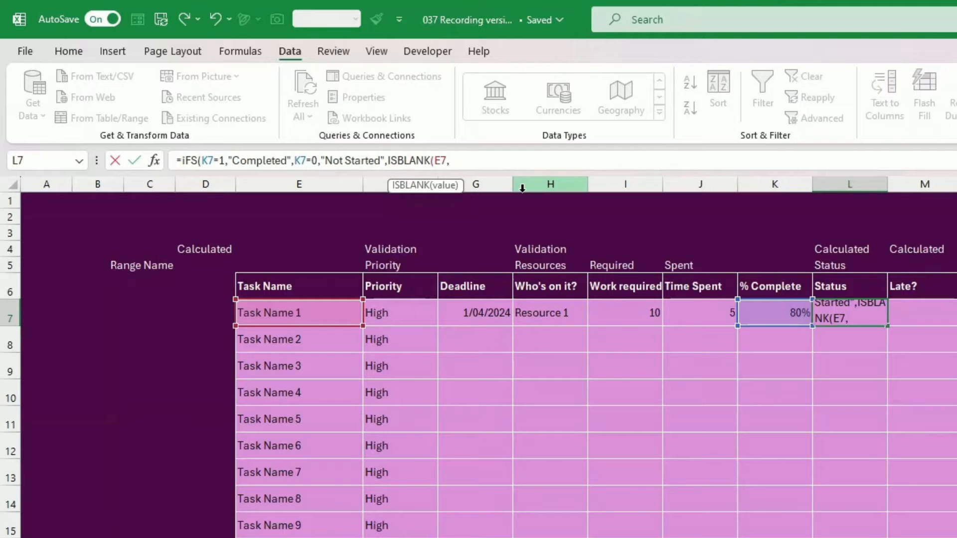
{"action": "key", "text": "BackSpace"}
{"action": "type", "text": ")"}
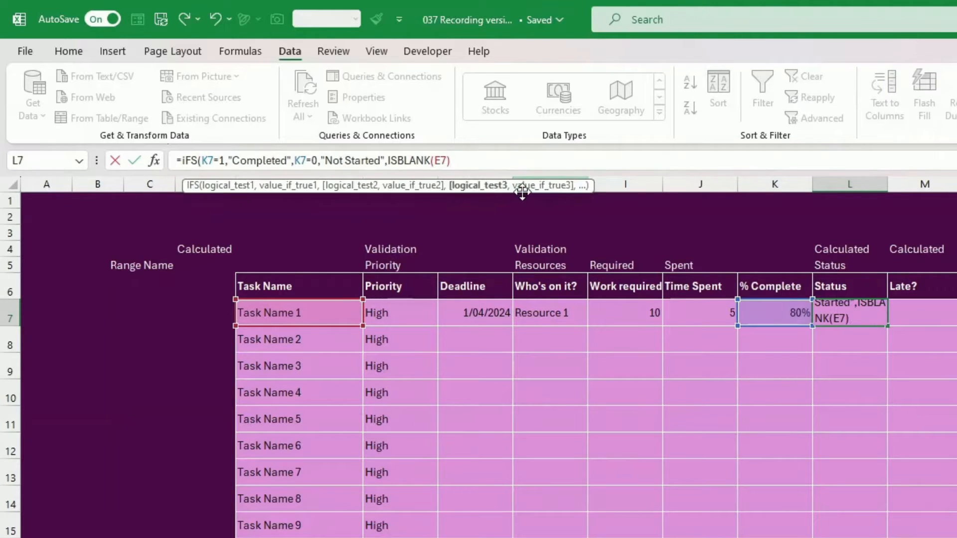
{"action": "type", "text": ",\"\","}
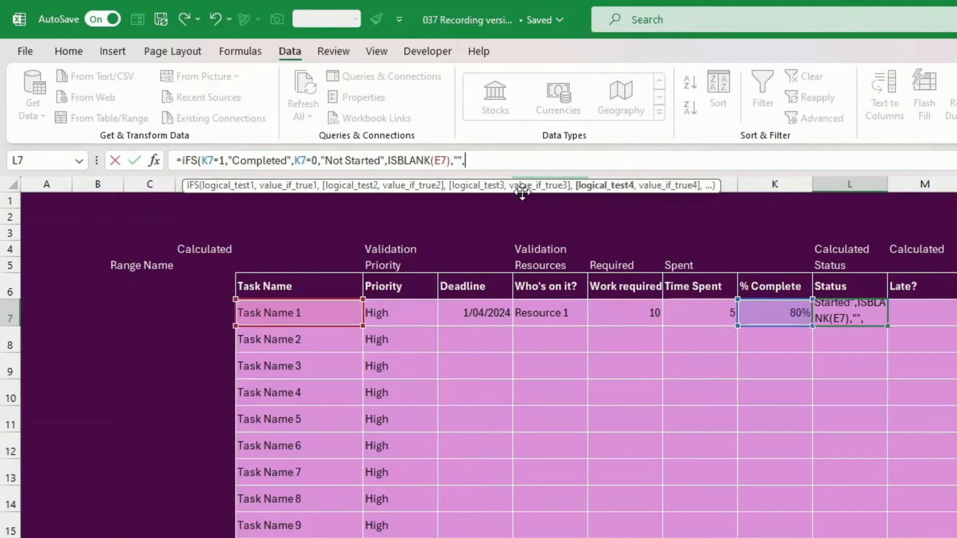
Finish the L7 formula with TRUE returning "In Progress" as the fallback, and enter it
{"action": "type", "text": "TRU"}
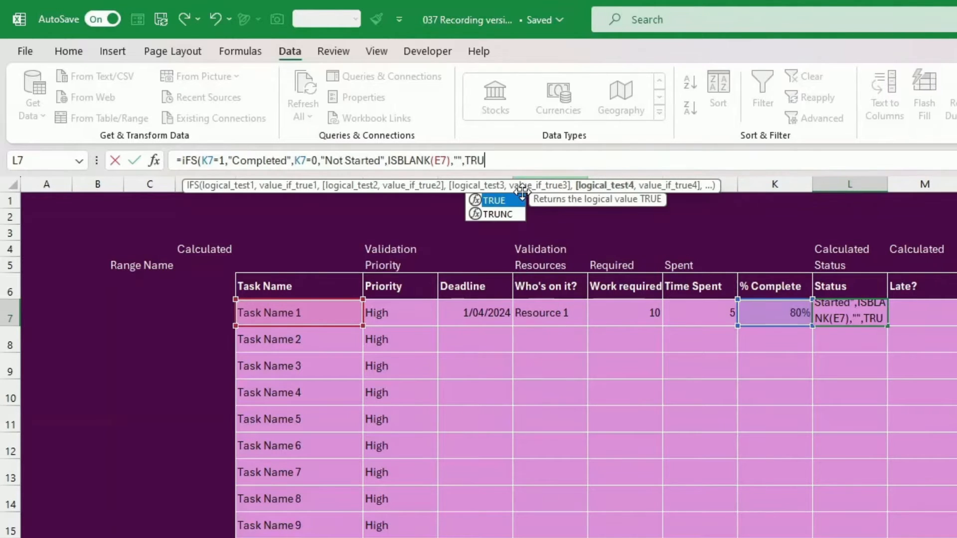
{"action": "type", "text": "E,"}
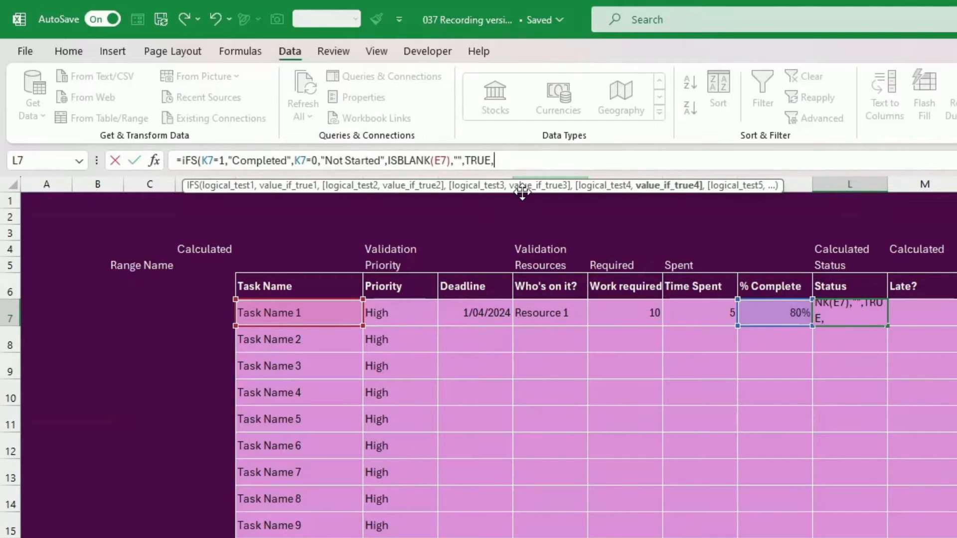
{"action": "type", "text": "\"In Progress\")"}
{"action": "key", "text": "ctrl+Return"}
Test the Status formula by setting Task Name 1's % Complete in K7 to 100%, 0% and finally 20%
{"action": "left_click", "coordinate": [793, 310]}
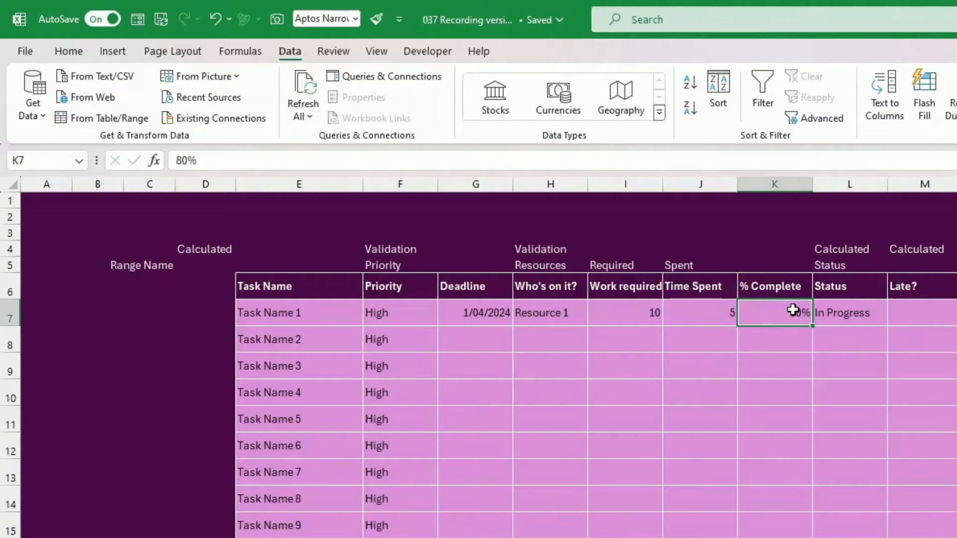
{"action": "type", "text": "100"}
{"action": "key", "text": "Return"}
{"action": "left_click", "coordinate": [793, 310]}
{"action": "type", "text": "0"}
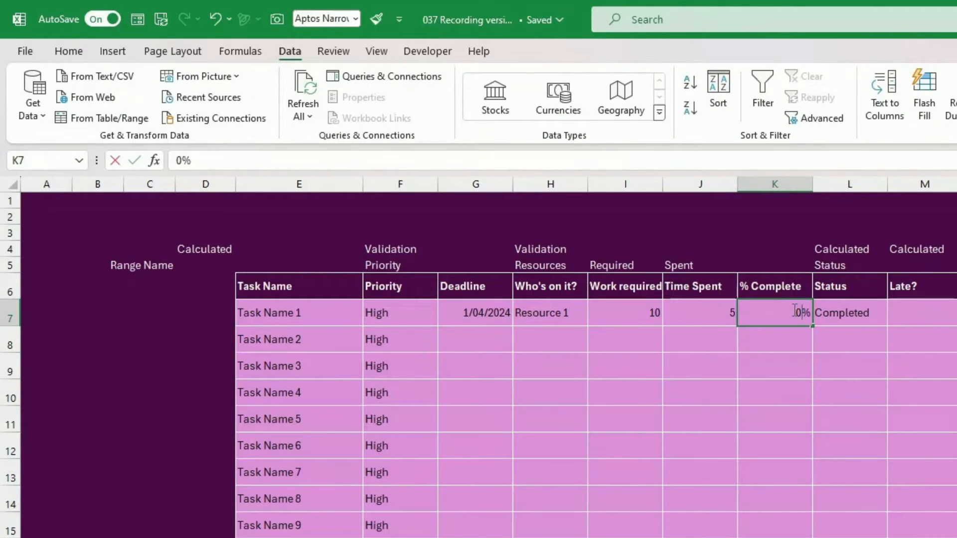
{"action": "key", "text": "Return"}
{"action": "left_click", "coordinate": [793, 310]}
{"action": "key", "text": "Right"}
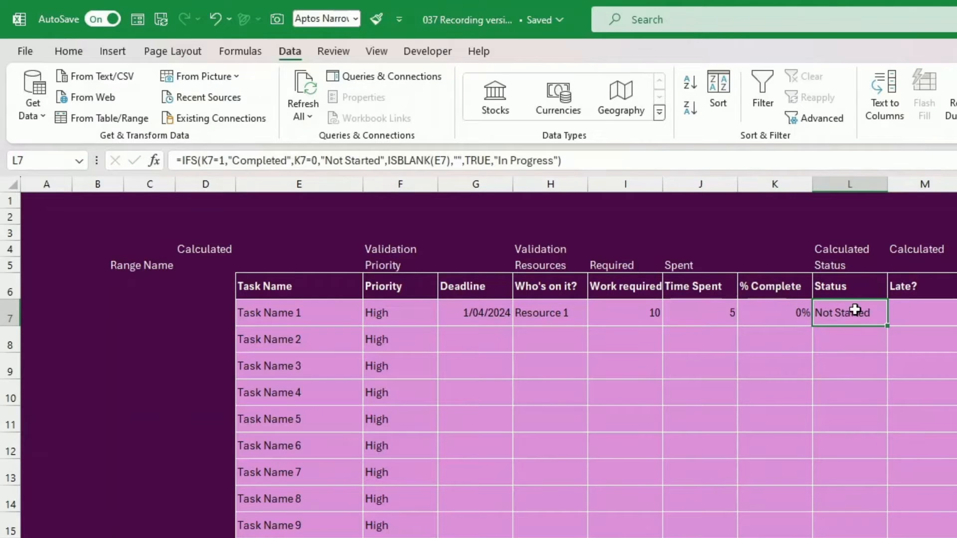
{"action": "key", "text": "ctrl+z"}
{"action": "key", "text": "ctrl+z"}
Start an IF formula in the Late? cell M7 with an AND test whose first condition is G7<TODAY()
{"action": "left_click", "coordinate": [906, 310]}
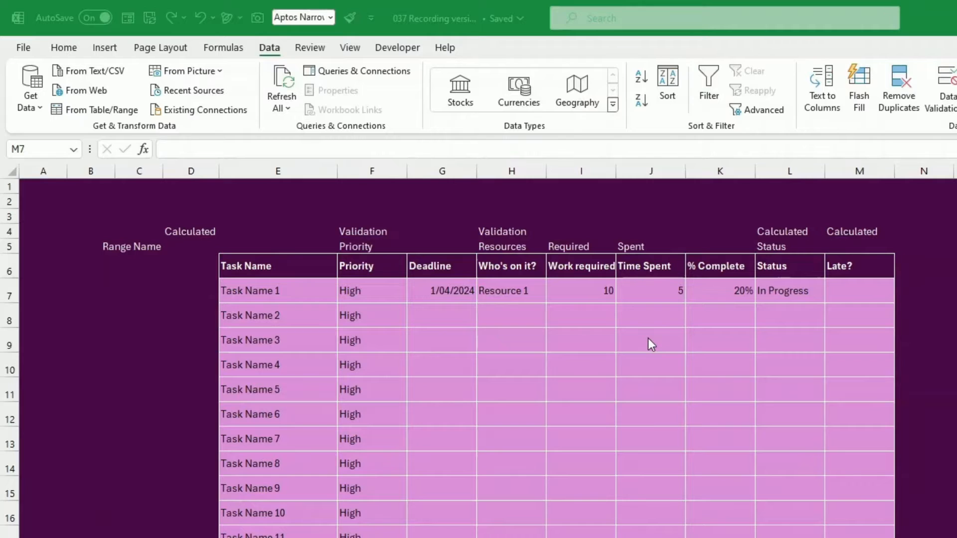
{"action": "left_click", "coordinate": [856, 299]}
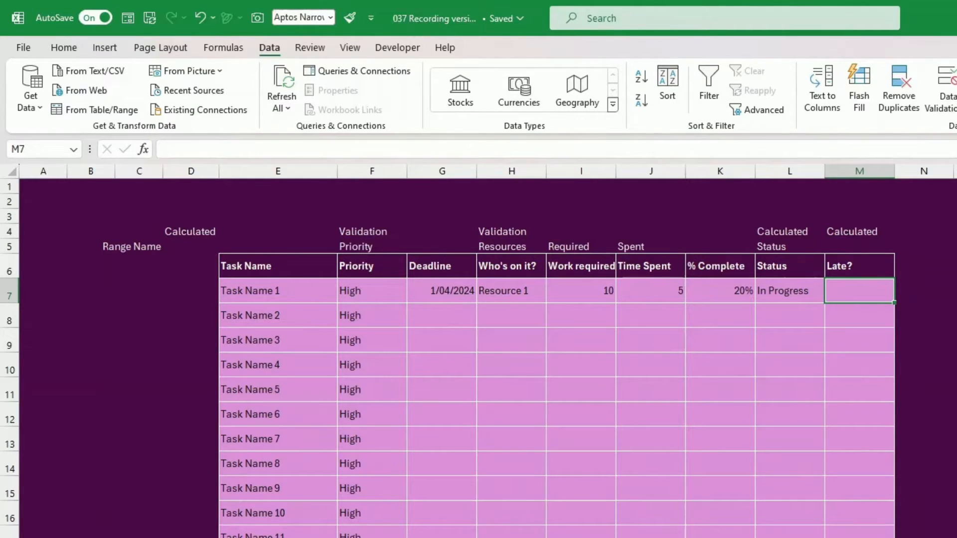
{"action": "type", "text": "=i"}
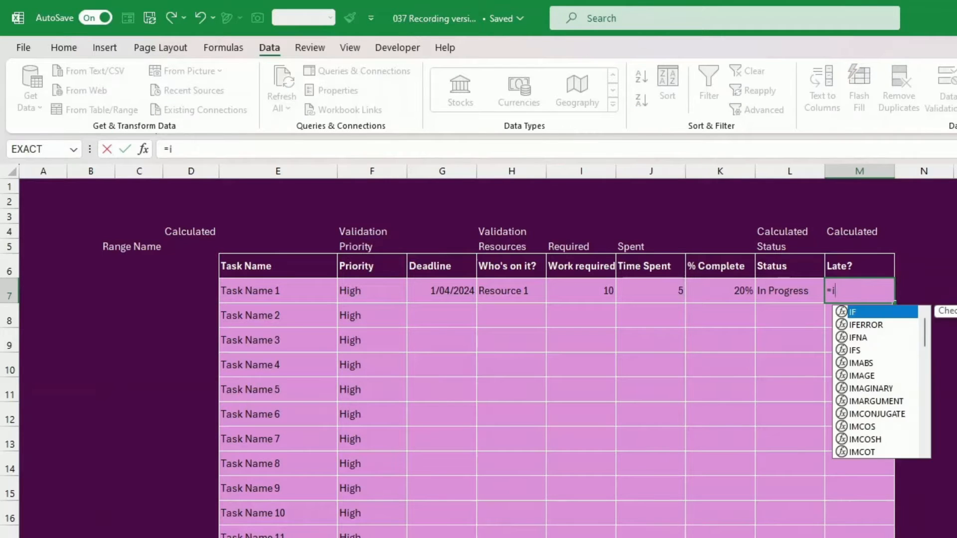
{"action": "type", "text": "f(and"}
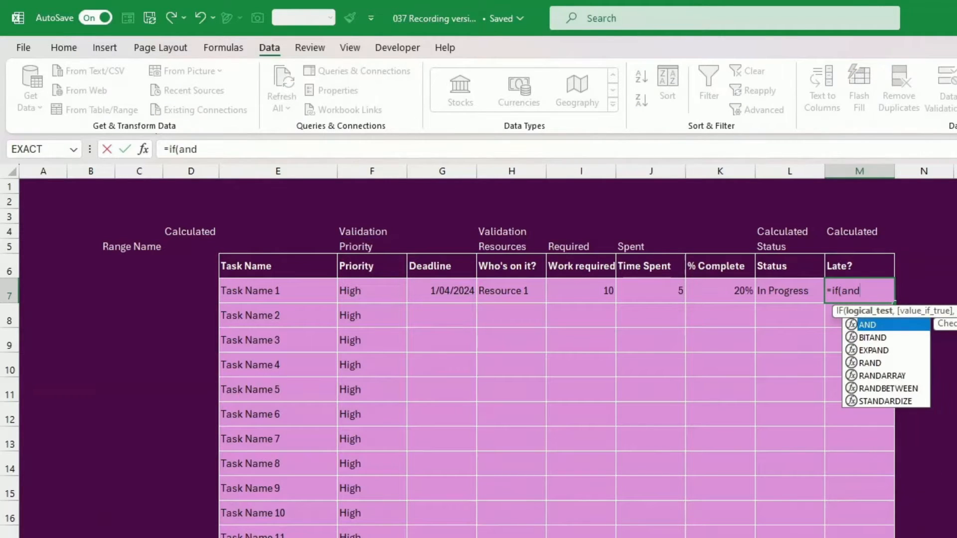
{"action": "type", "text": "("}
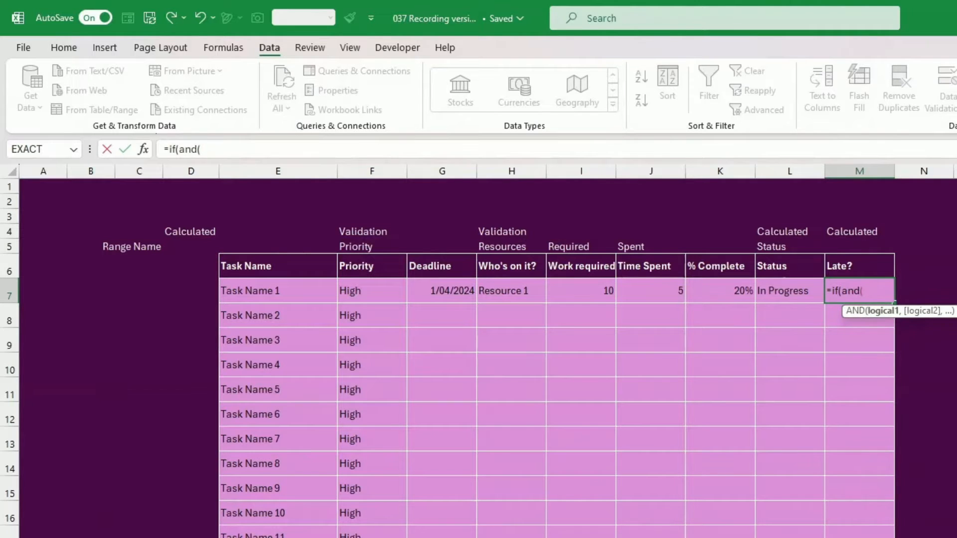
{"action": "left_click", "coordinate": [451, 292]}
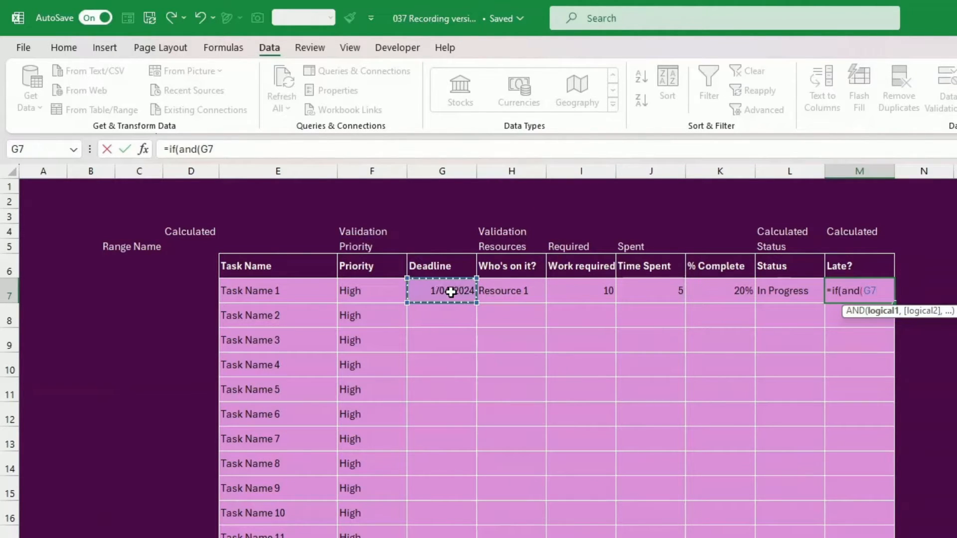
{"action": "type", "text": "<"}
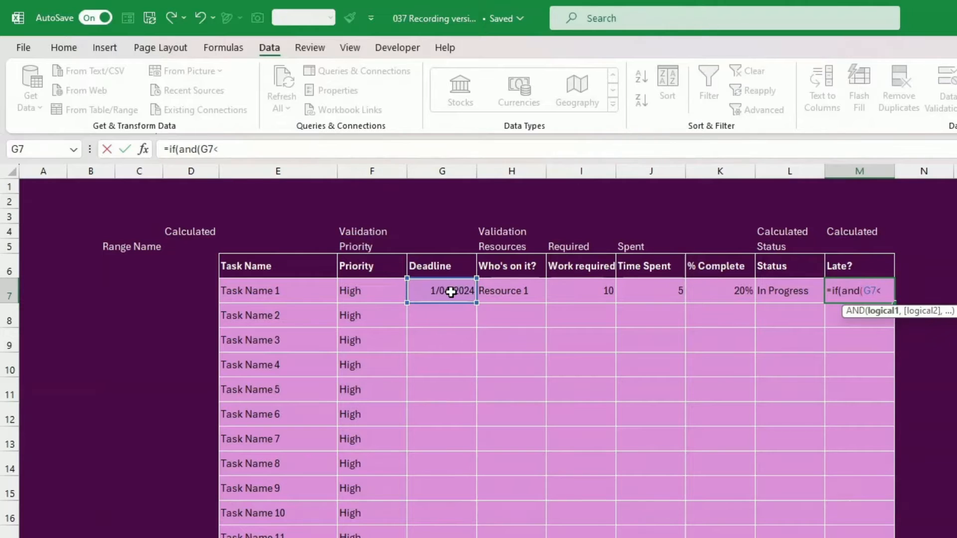
{"action": "type", "text": "Tod"}
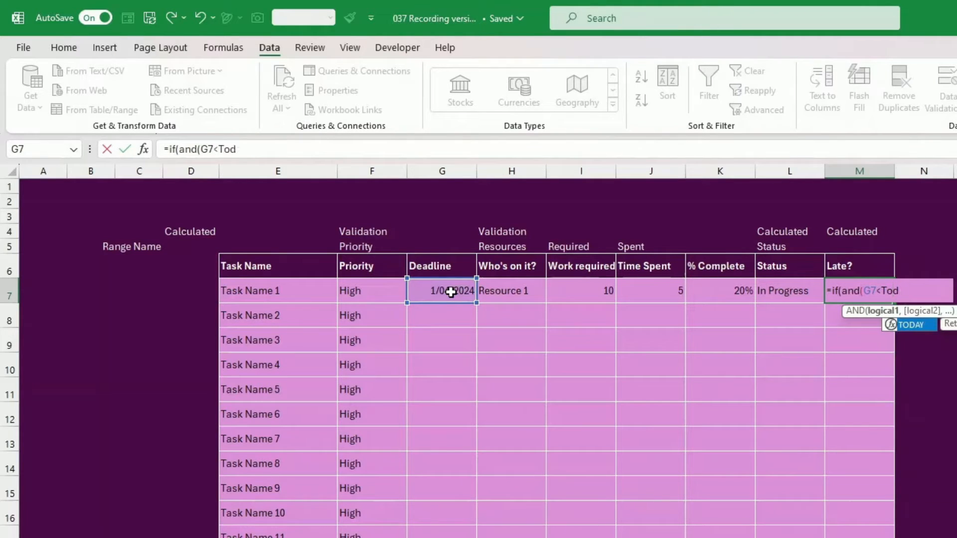
{"action": "type", "text": "ay()"}
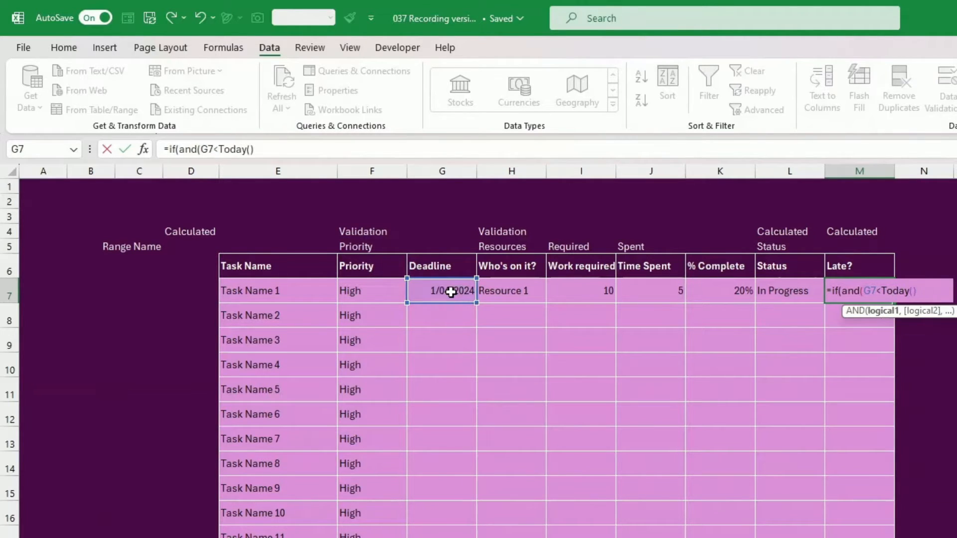
Add K7<>1 as the second AND condition in M7, return "!" when both are true, and enter the formula
{"action": "type", "text": ","}
{"action": "left_click", "coordinate": [713, 286]}
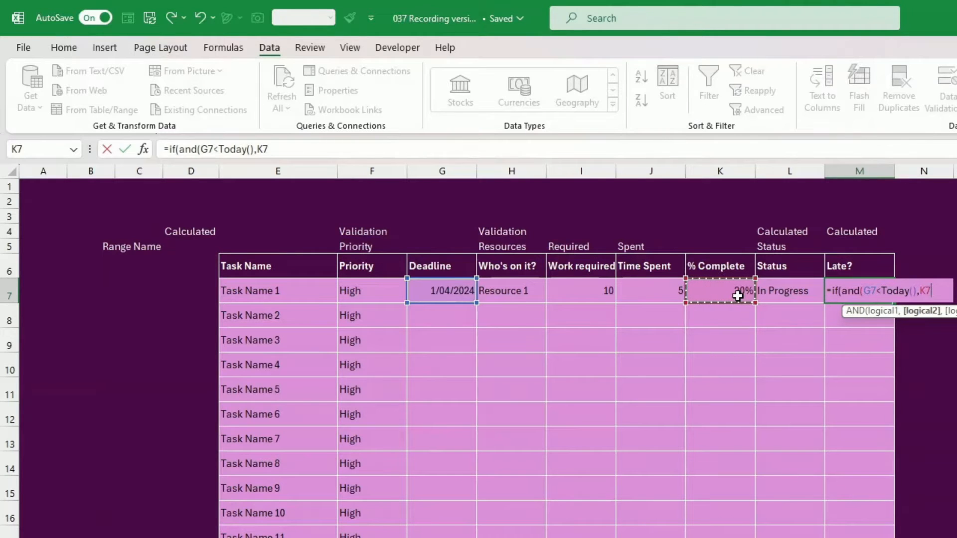
{"action": "type", "text": "<>1,"}
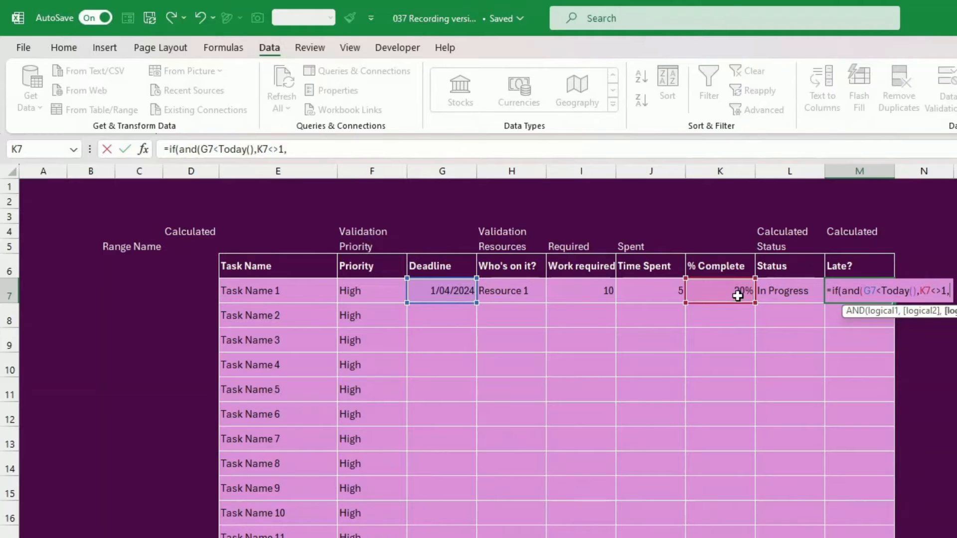
{"action": "type", "text": "\"!\")"}
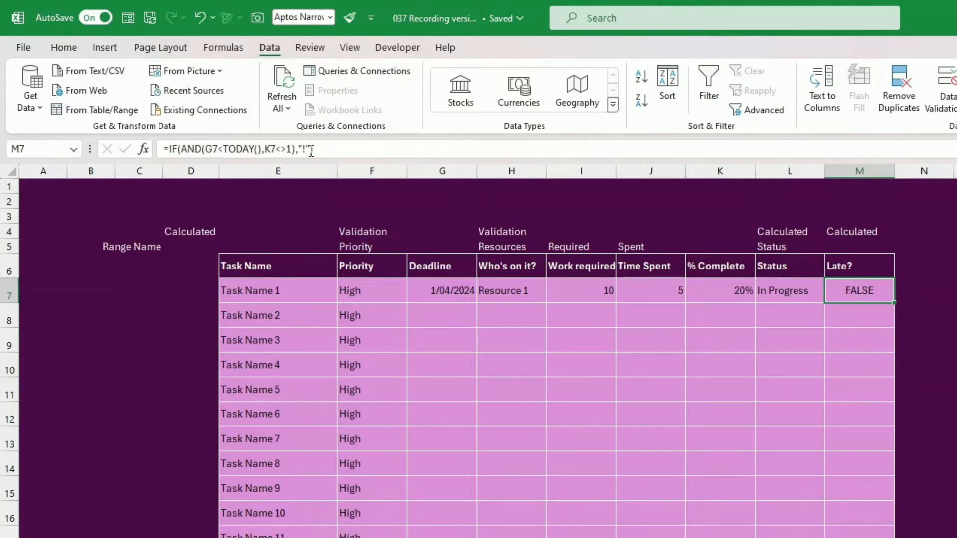
Extend the M7 formula with an empty string "" as its value if false, and enter it
{"action": "left_click", "coordinate": [311, 150]}
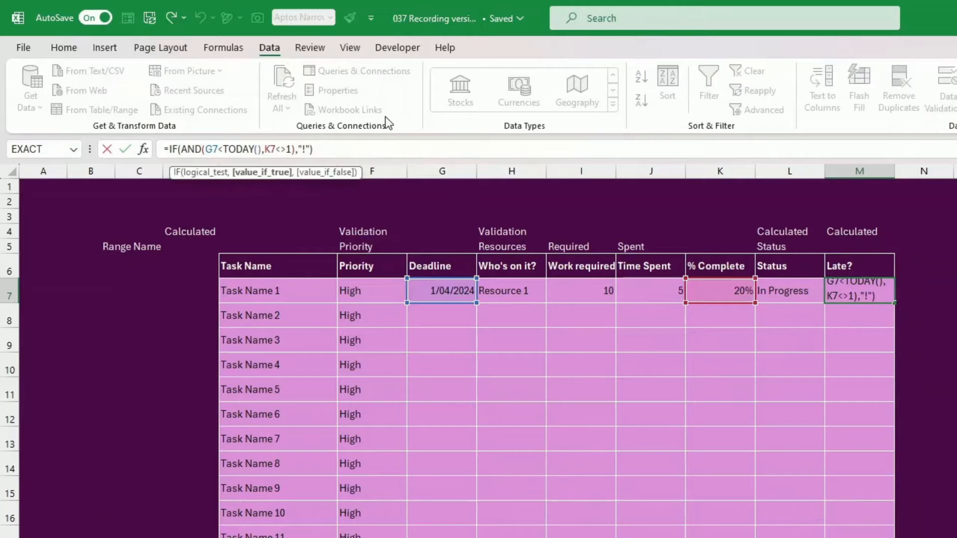
{"action": "type", "text": ",\"\""}
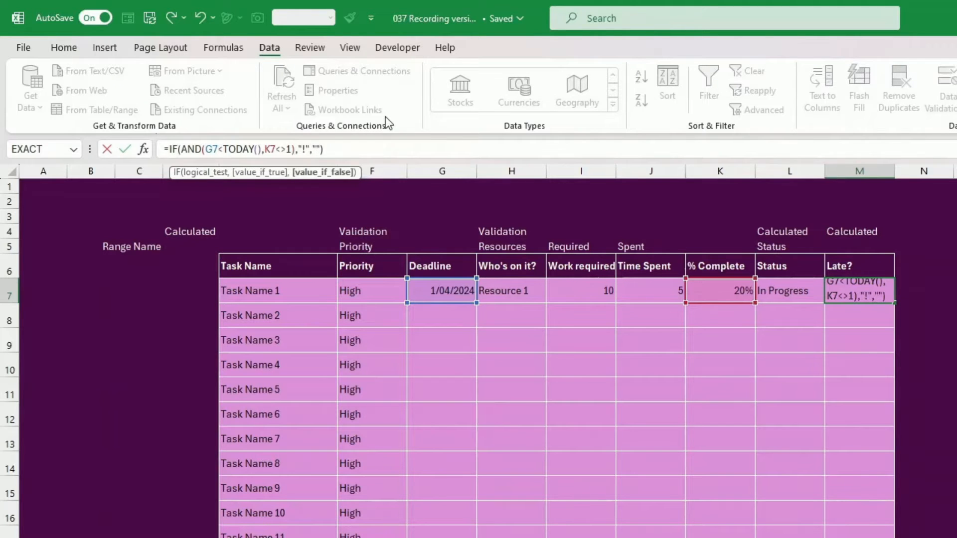
{"action": "key", "text": "ctrl+Return"}
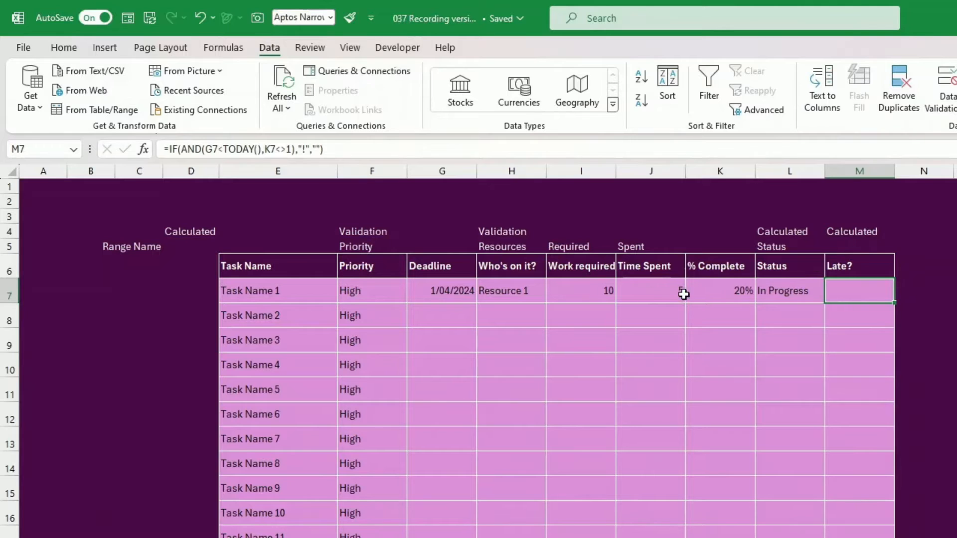
Test the Late formula by setting Task Name 1's Deadline in G7 to 1/02/2024
{"action": "left_click", "coordinate": [427, 288]}
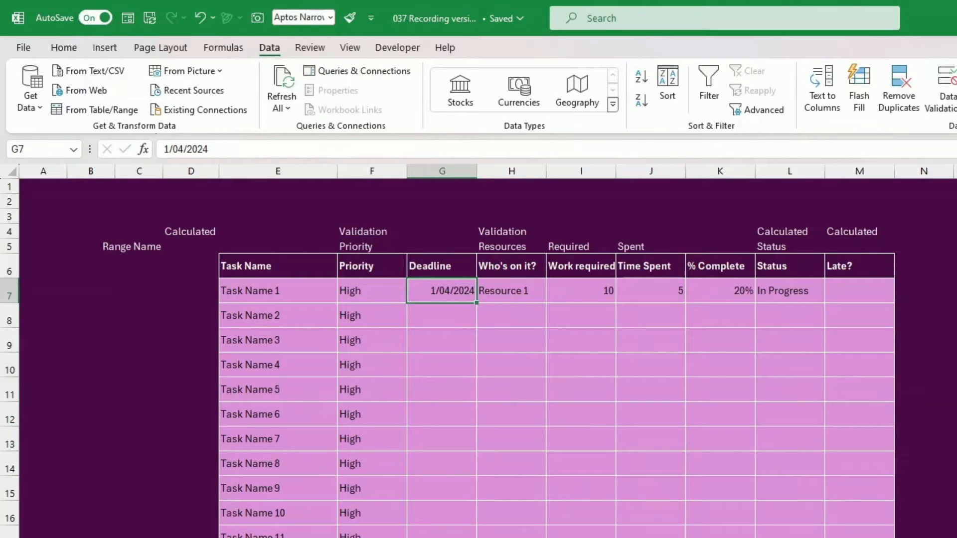
{"action": "type", "text": "1/"}
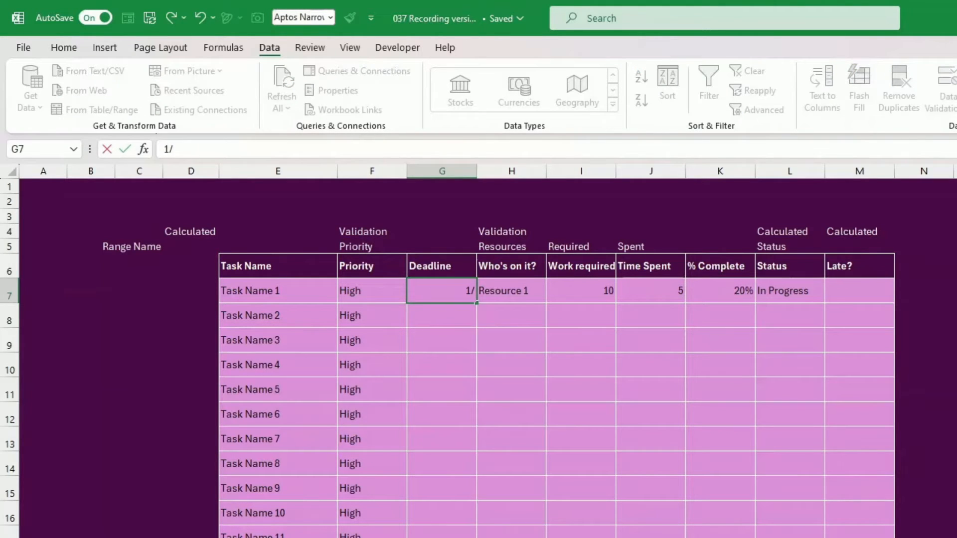
{"action": "type", "text": "02/2024"}
{"action": "key", "text": "Return"}
{"action": "key", "text": "Up"}
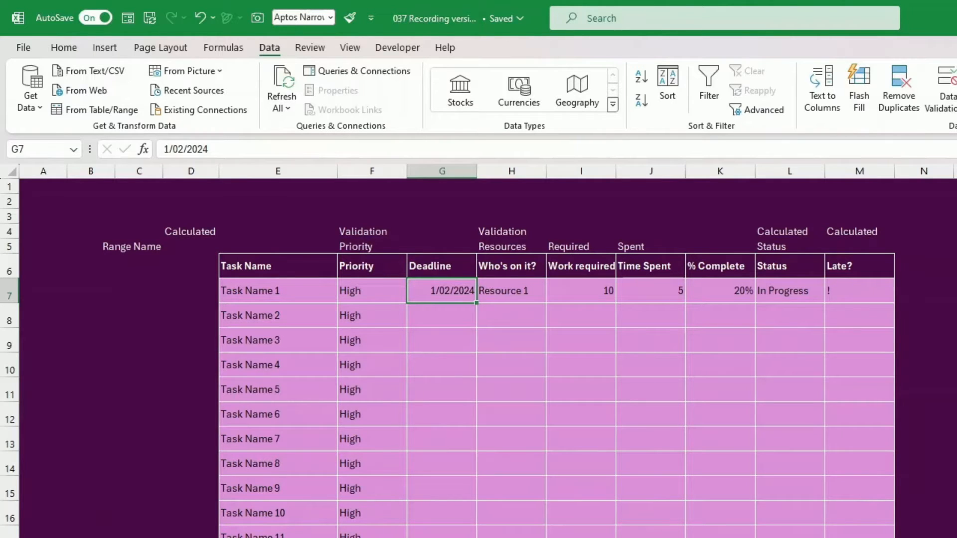
Set Task Name 1's % Complete in K7 to 100% and check the Late formula's response in M7
{"action": "key", "text": "Right"}
{"action": "key", "text": "Right"}
{"action": "key", "text": "Right"}
{"action": "key", "text": "Right"}
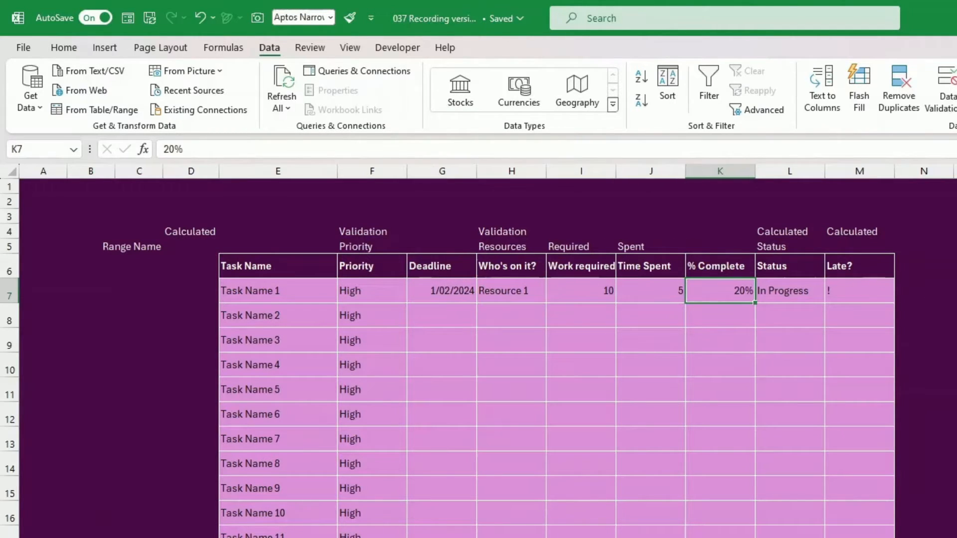
{"action": "type", "text": "100"}
{"action": "key", "text": "Return"}
{"action": "key", "text": "Up"}
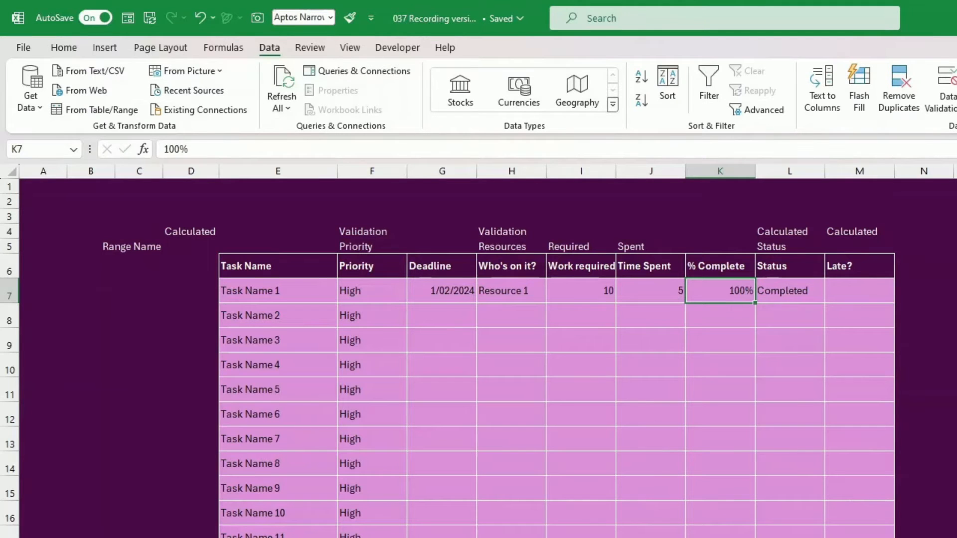
{"action": "left_click", "coordinate": [838, 286]}
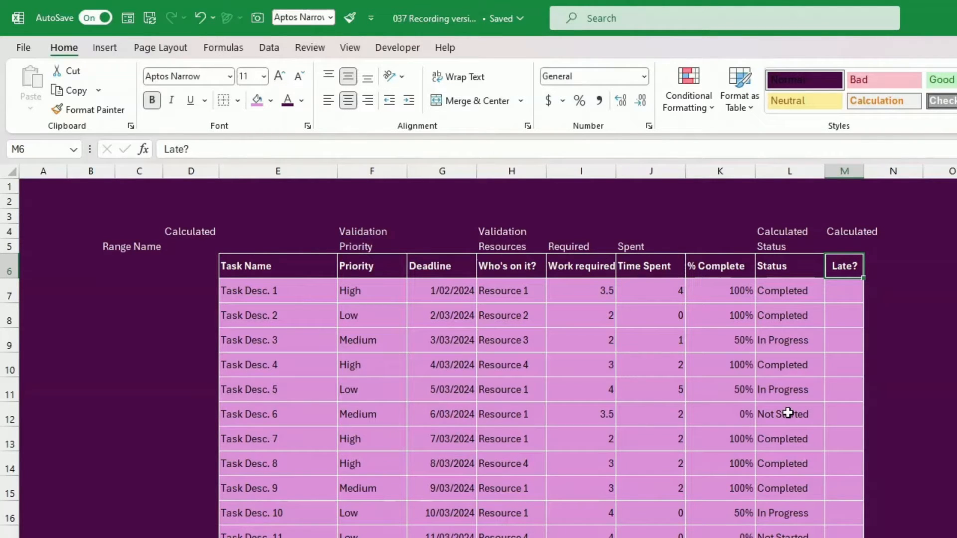
Check which theme fill color is used for cell E7, leaving the fill as it is
{"action": "left_click", "coordinate": [299, 292]}
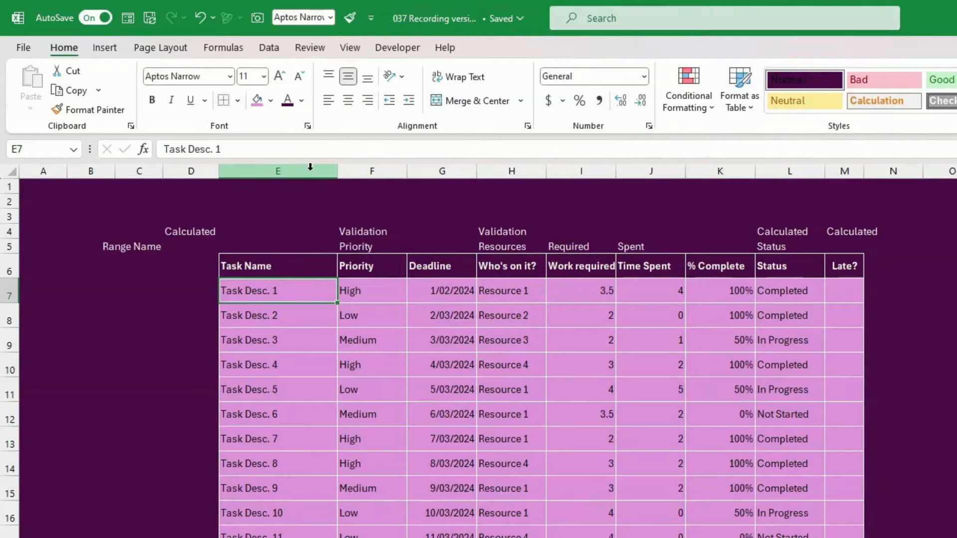
{"action": "left_click", "coordinate": [271, 100]}
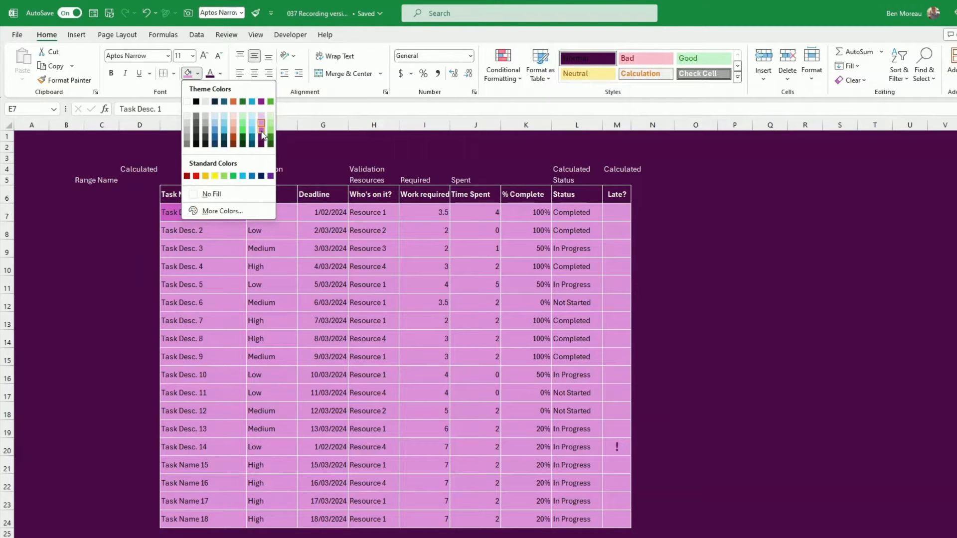
{"action": "left_click", "coordinate": [327, 203]}
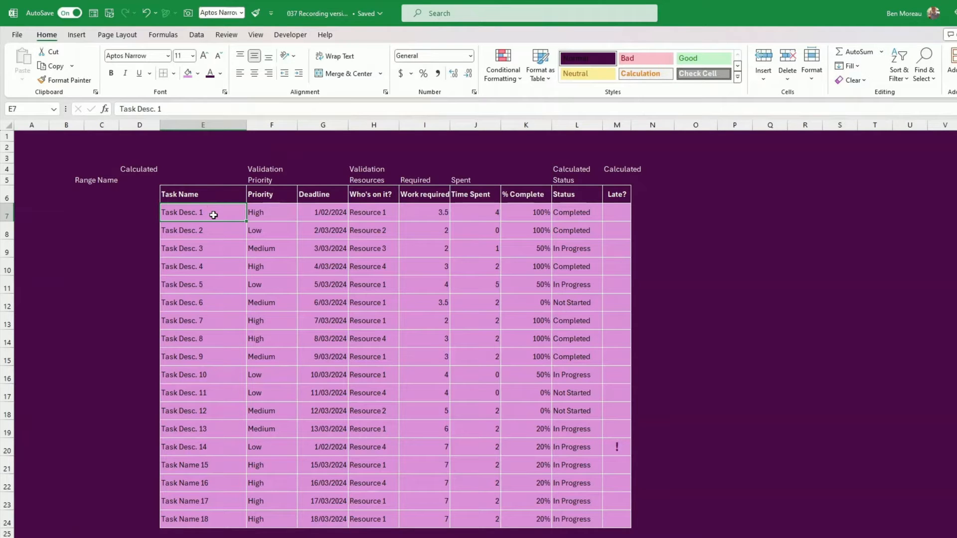
Create a formula-based conditional formatting rule for the task rows E7:M24 with the formula =$K7=0
{"action": "left_click_drag", "start_coordinate": [213, 215], "coordinate": [605, 517]}
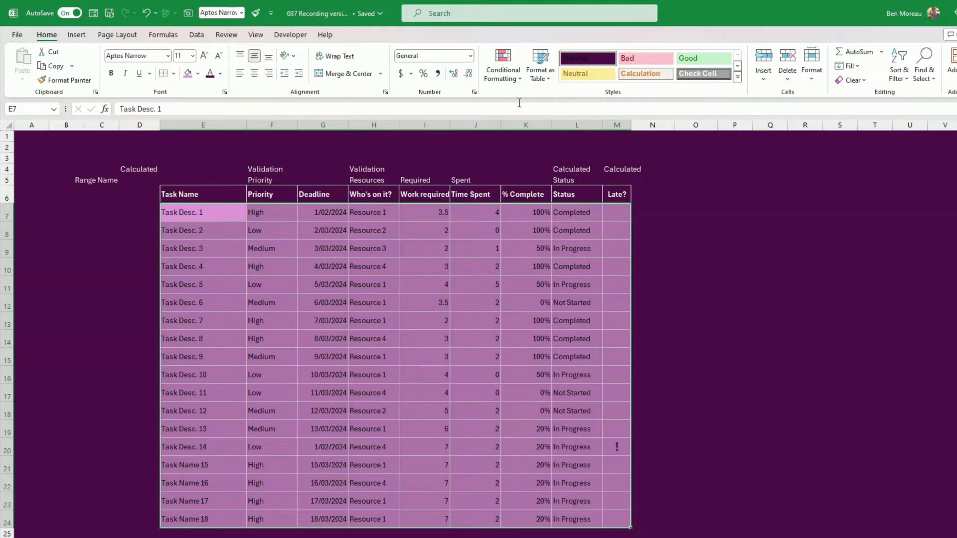
{"action": "left_click", "coordinate": [503, 88]}
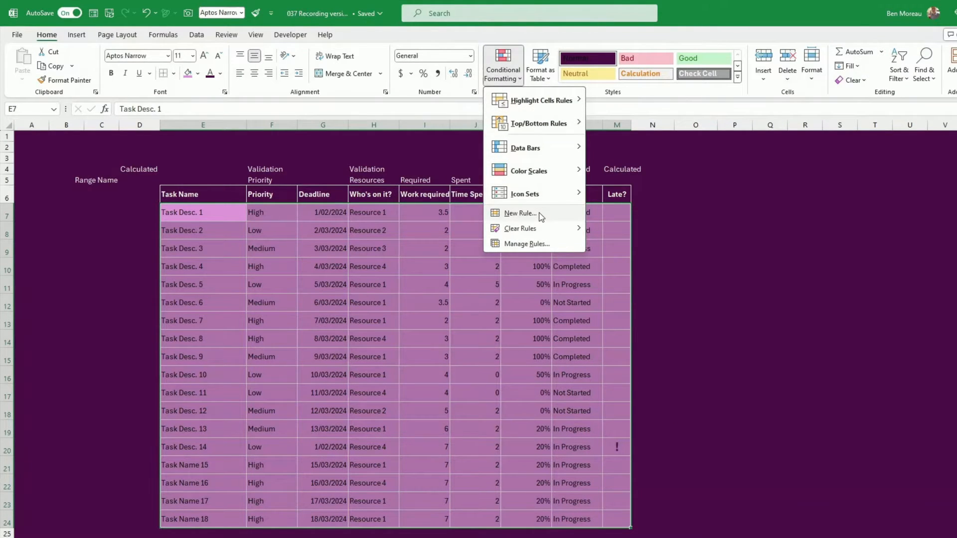
{"action": "left_click", "coordinate": [519, 213]}
{"action": "left_click", "coordinate": [649, 261]}
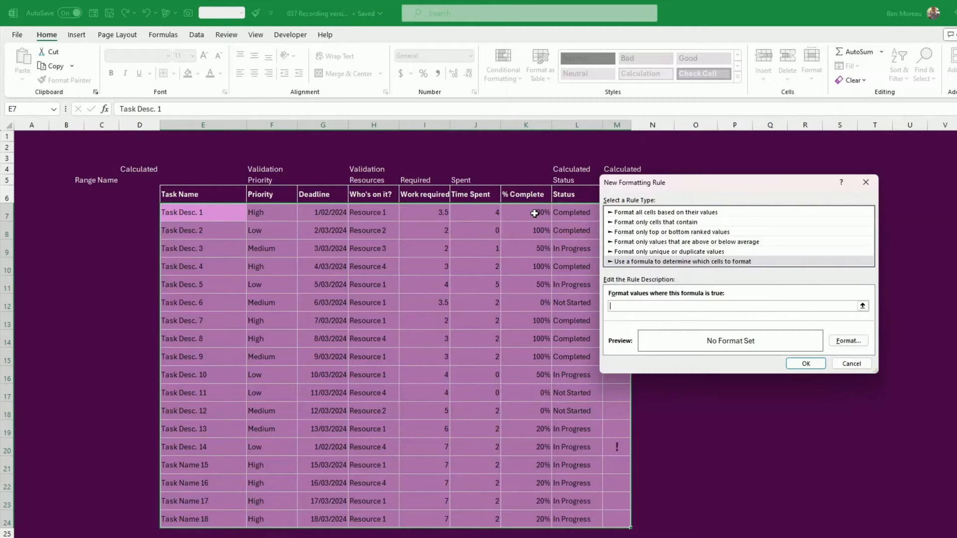
{"action": "left_click", "coordinate": [535, 213]}
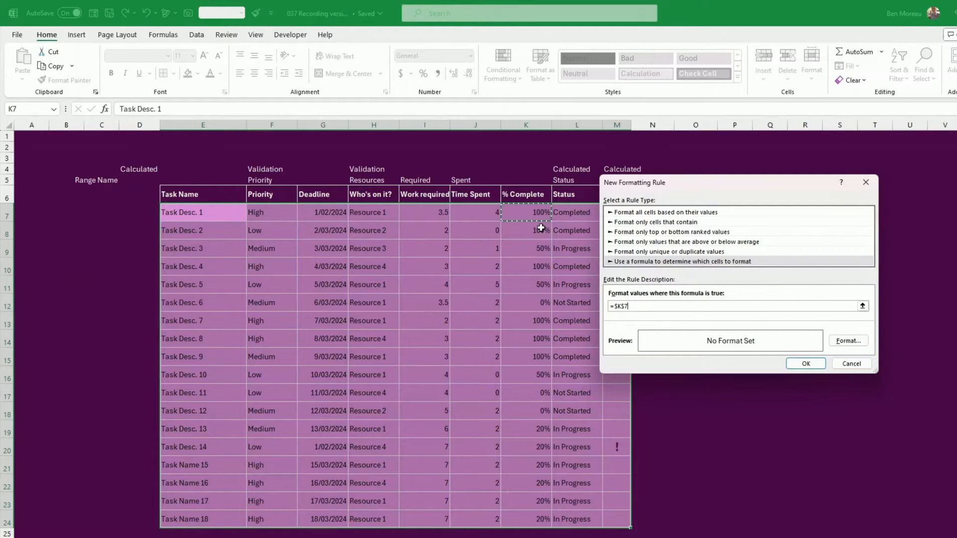
{"action": "key", "text": "BackSpace"}
{"action": "key", "text": "BackSpace"}
Give the =$K7=0 rule the lightest pink-purple theme fill and apply the rule
{"action": "left_click", "coordinate": [848, 341]}
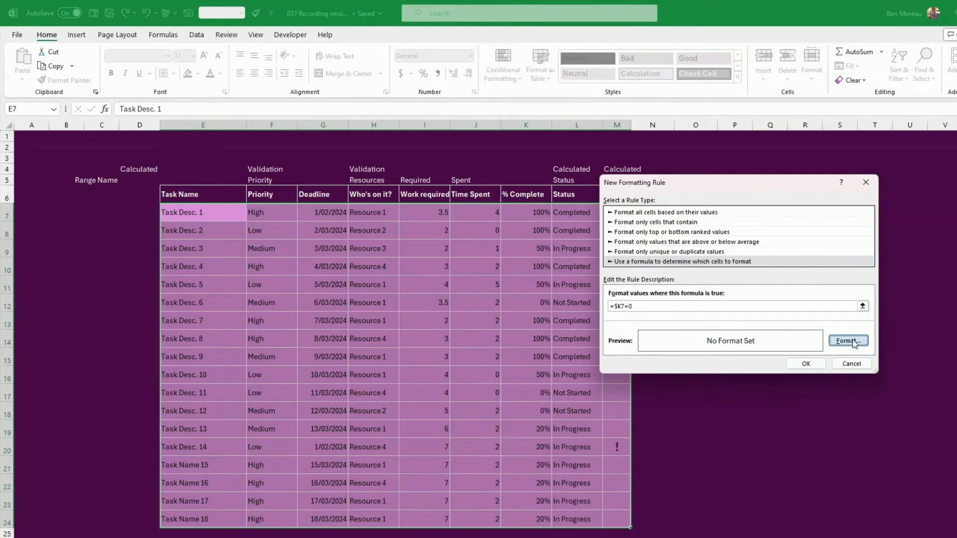
{"action": "left_click", "coordinate": [670, 153]}
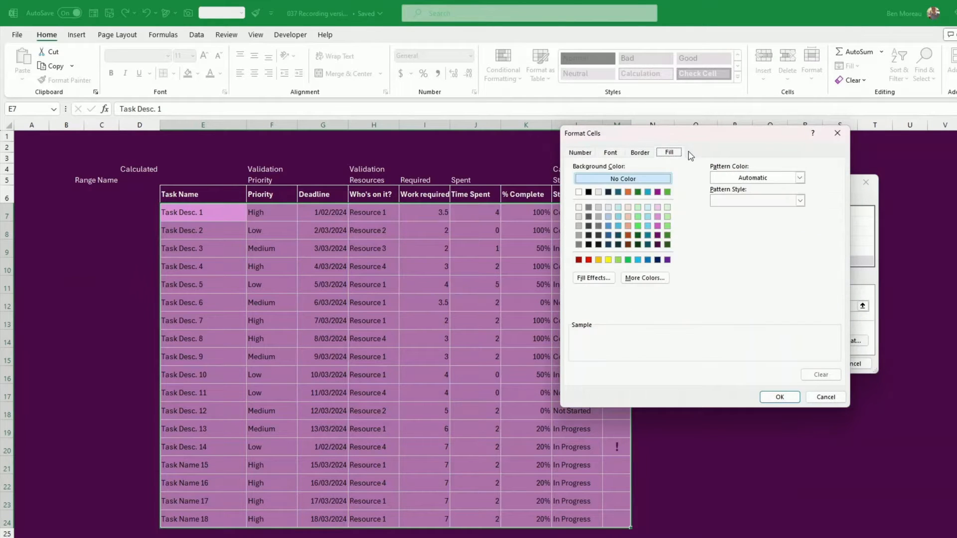
{"action": "left_click", "coordinate": [659, 207]}
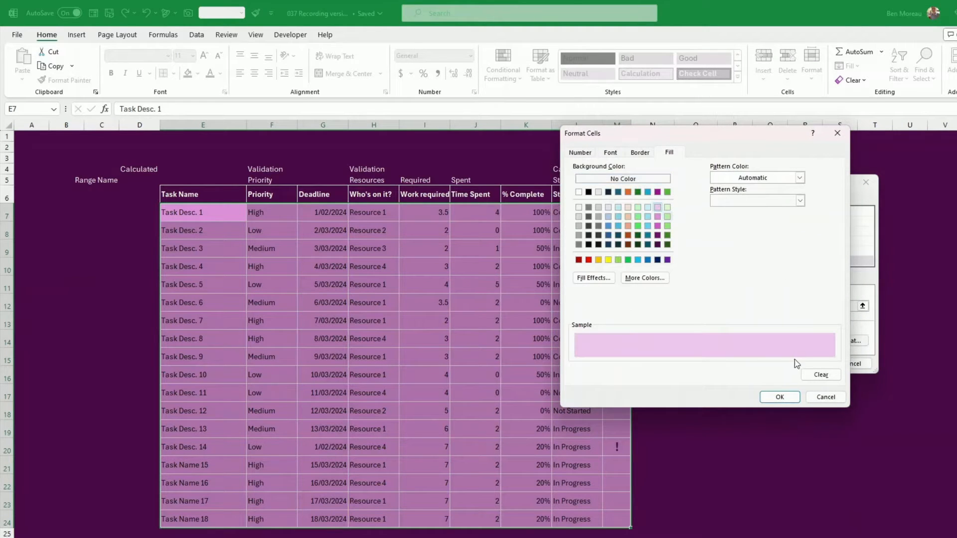
{"action": "left_click", "coordinate": [780, 397]}
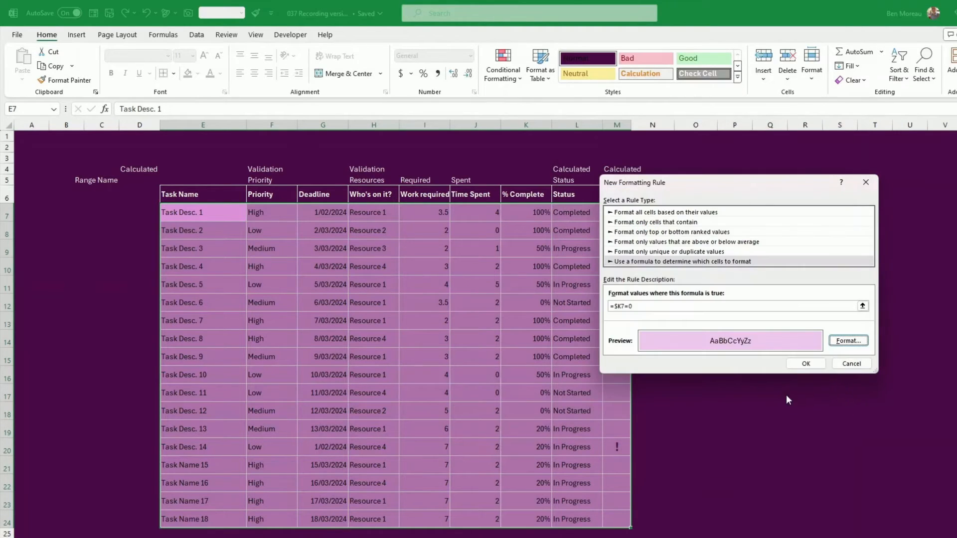
{"action": "left_click", "coordinate": [805, 363]}
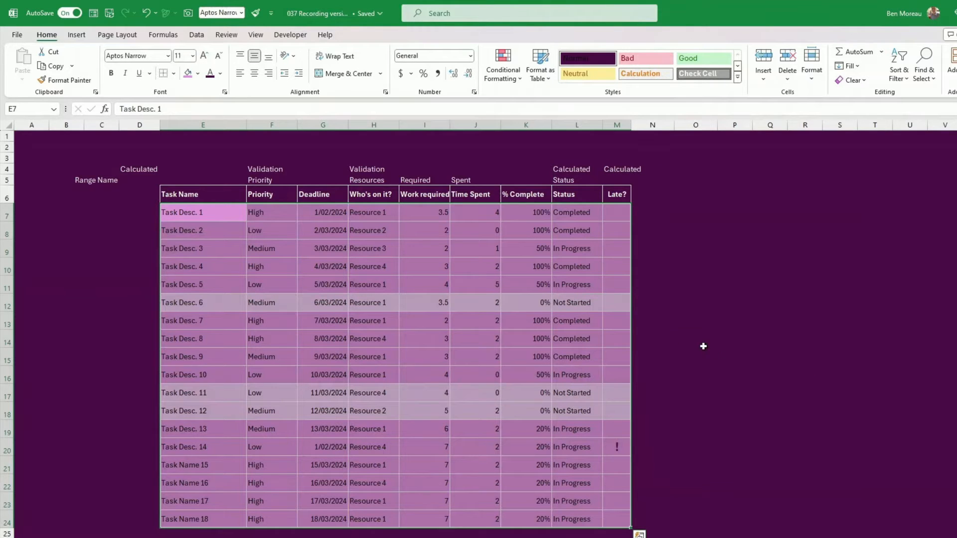
Duplicate the =$K7=0 conditional formatting rule and set the copy's formula to =$K7=1
{"action": "left_click", "coordinate": [514, 81]}
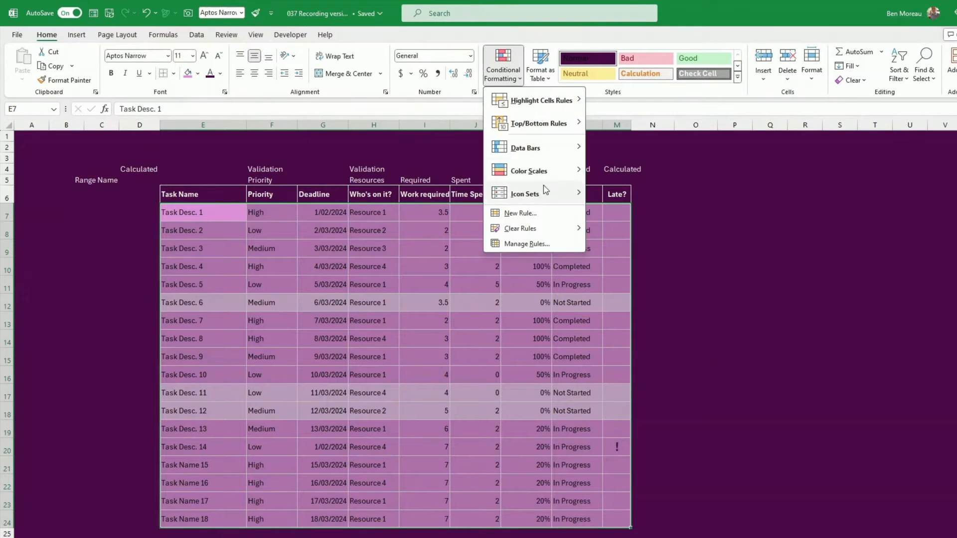
{"action": "left_click", "coordinate": [544, 244]}
{"action": "left_click", "coordinate": [609, 269]}
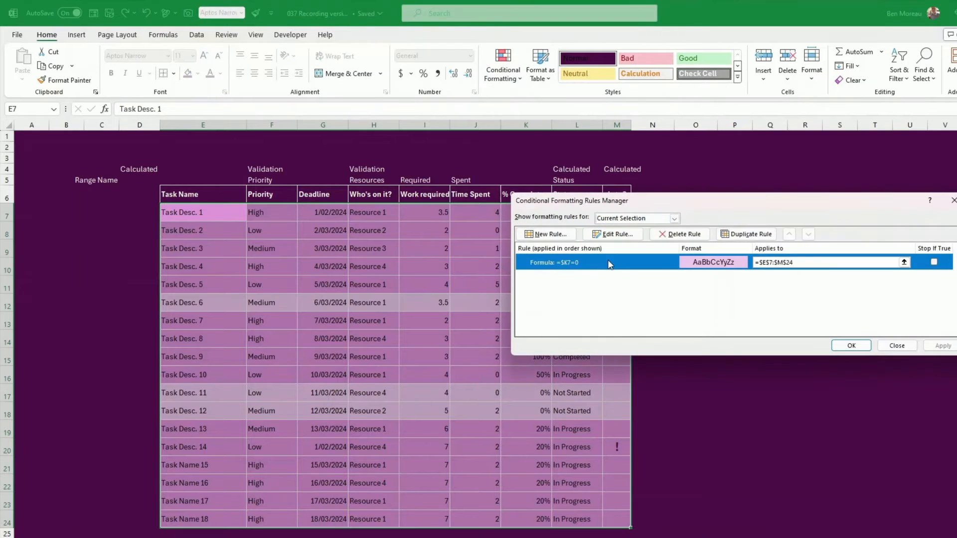
{"action": "left_click", "coordinate": [750, 234]}
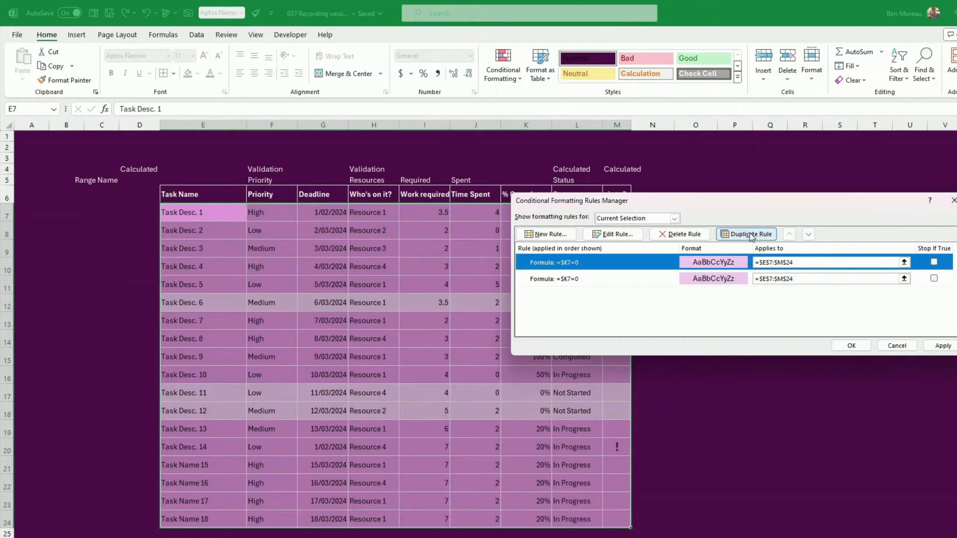
{"action": "left_click", "coordinate": [623, 236]}
{"action": "left_click", "coordinate": [644, 305]}
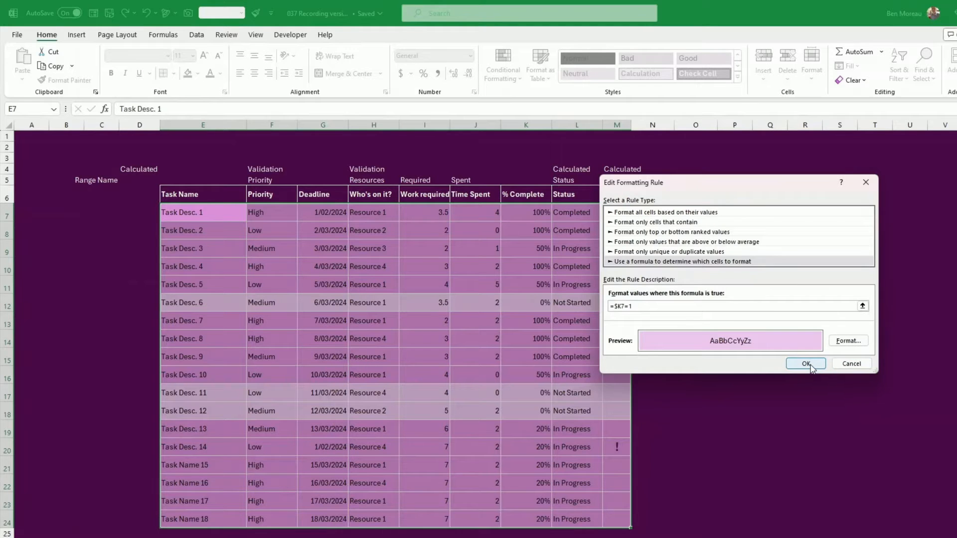
Give the =$K7=1 rule the third, medium pink-purple theme fill, apply it, and check the task rows' shading
{"action": "left_click", "coordinate": [848, 343]}
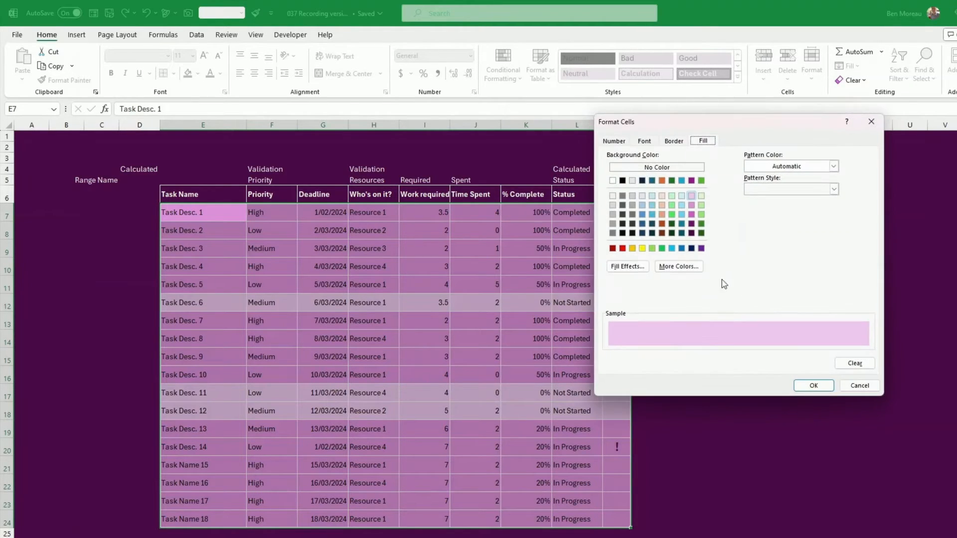
{"action": "left_click", "coordinate": [691, 215]}
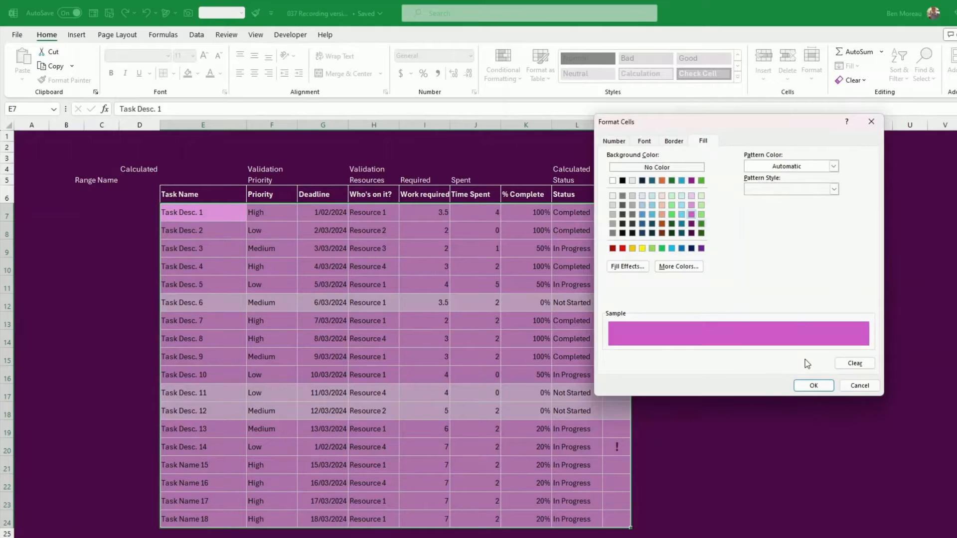
{"action": "left_click", "coordinate": [813, 386]}
{"action": "left_click", "coordinate": [804, 364]}
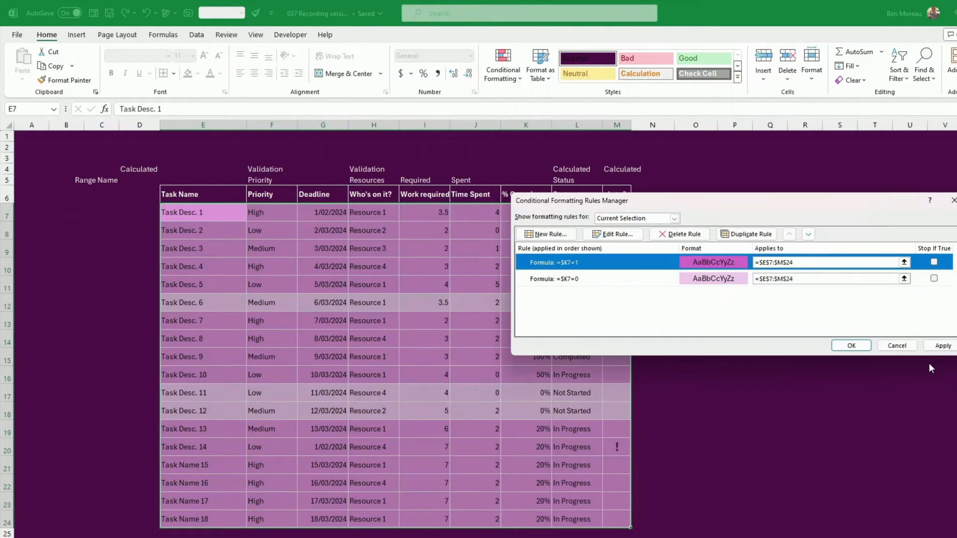
{"action": "left_click", "coordinate": [949, 347]}
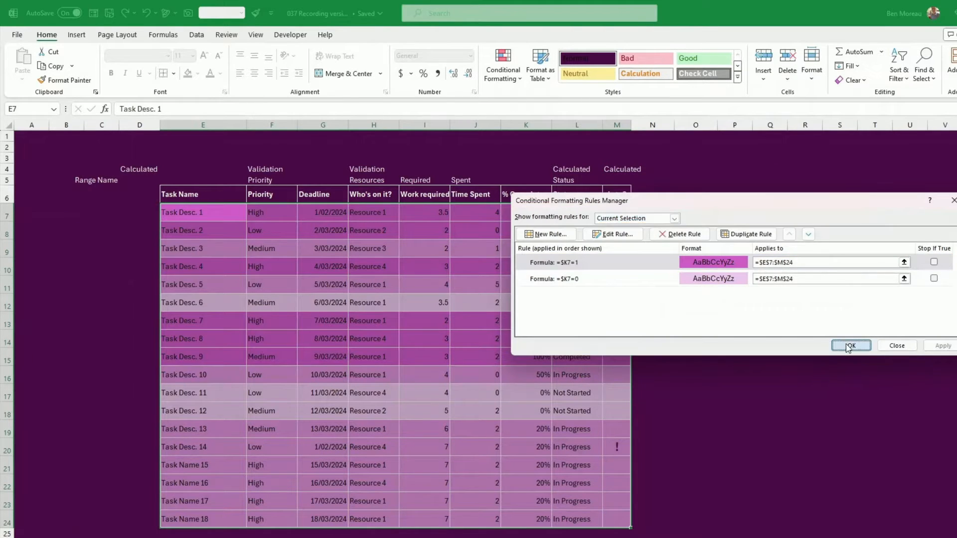
{"action": "left_click", "coordinate": [851, 345]}
{"action": "left_click", "coordinate": [542, 369]}
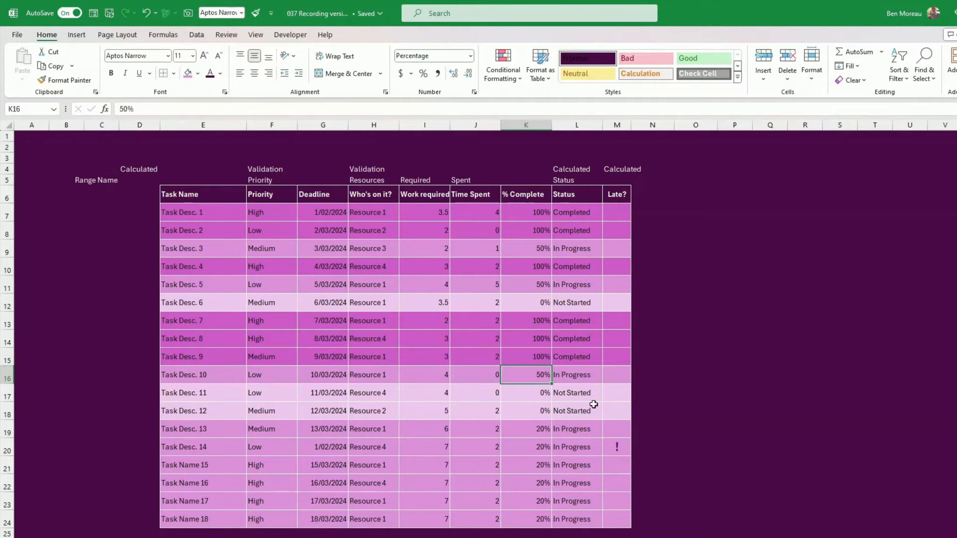
{"action": "left_click_drag", "start_coordinate": [590, 393], "coordinate": [488, 401]}
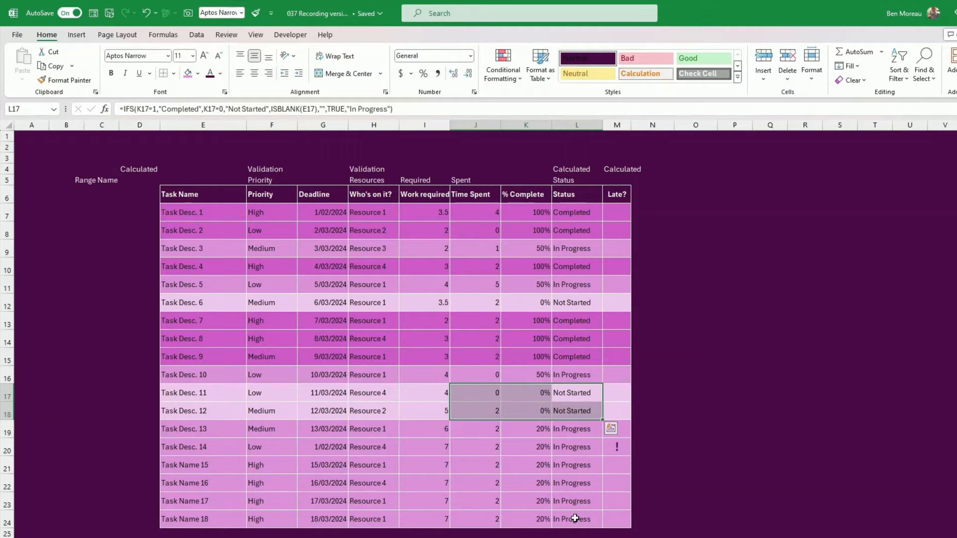
{"action": "left_click_drag", "start_coordinate": [573, 518], "coordinate": [308, 464]}
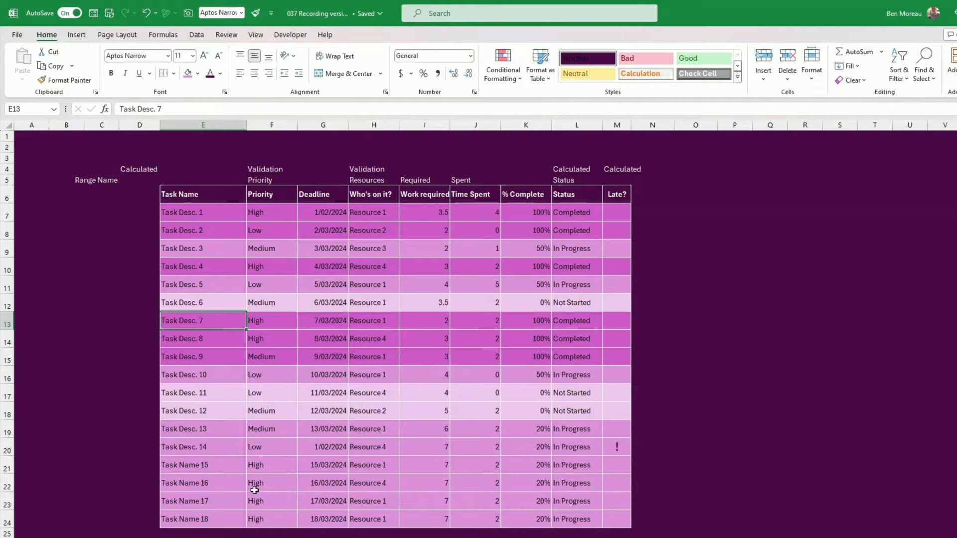
Slightly increase the height of header row 7 on the sheet with the Resources, Total work and Time Spent table
{"action": "key", "text": "ctrl+Page_Down"}
{"action": "left_click", "coordinate": [214, 399]}
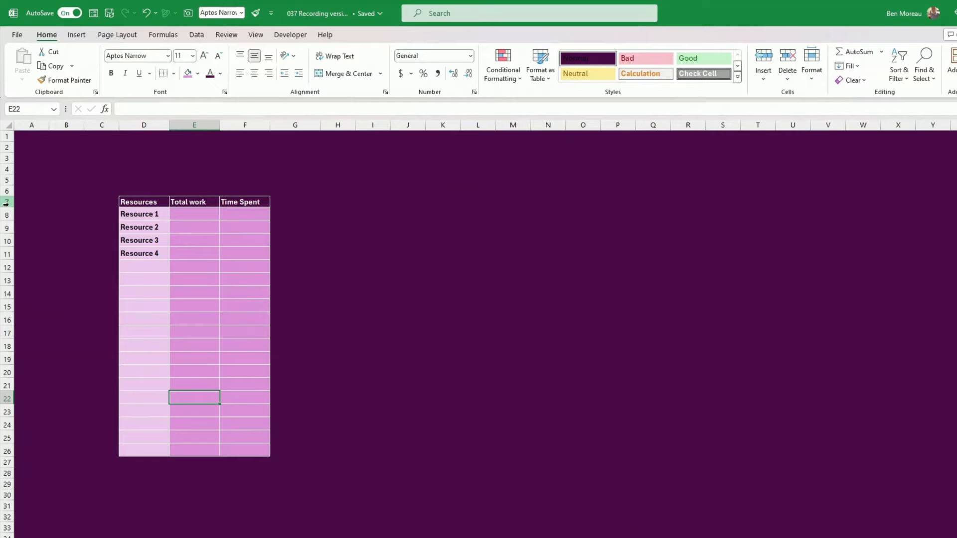
{"action": "left_click_drag", "start_coordinate": [7, 208], "coordinate": [7, 211]}
{"action": "left_click", "coordinate": [108, 255]}
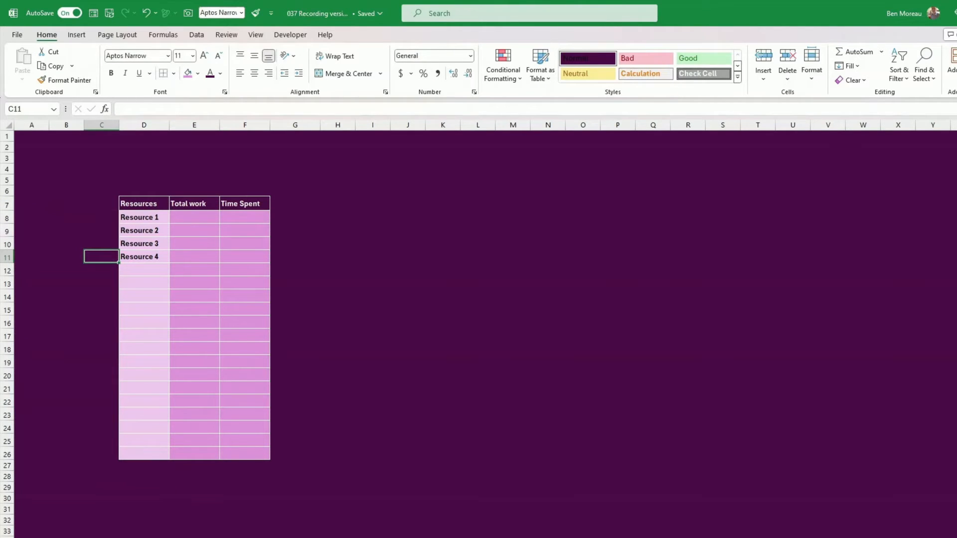
Name the Dashboard's priority cells F7:F24 as the range Priority
{"action": "key", "text": "ctrl+Page_Up"}
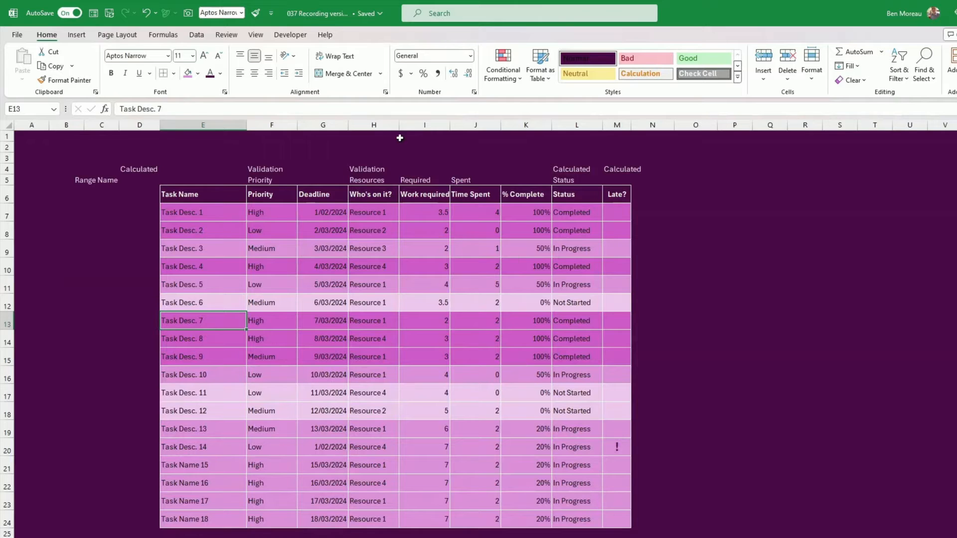
{"action": "left_click_drag", "start_coordinate": [94, 180], "coordinate": [616, 182]}
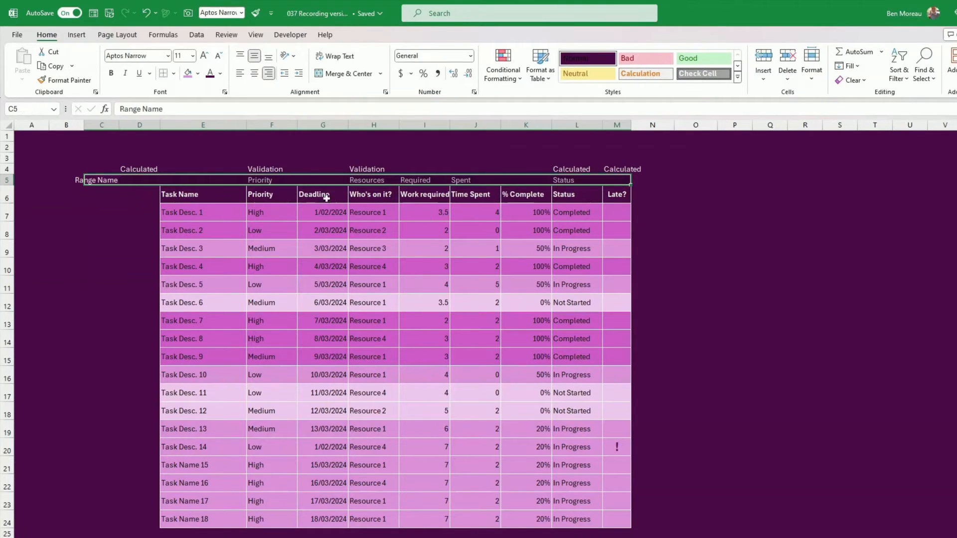
{"action": "left_click", "coordinate": [273, 213]}
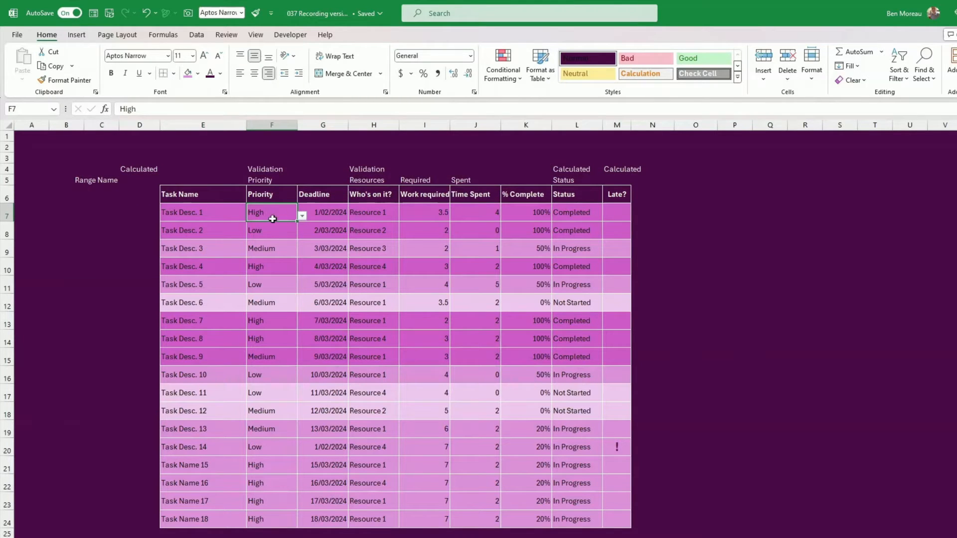
{"action": "left_click_drag", "start_coordinate": [273, 219], "coordinate": [293, 518]}
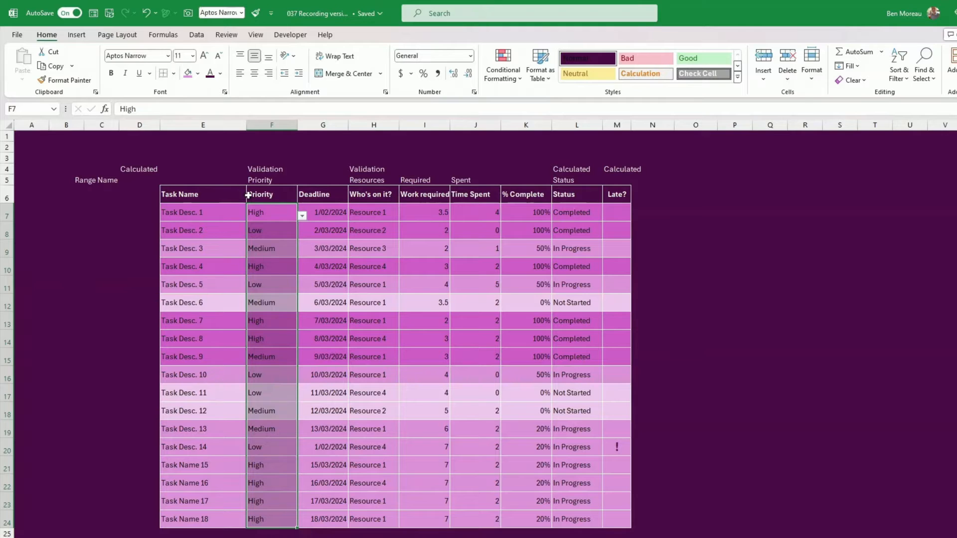
{"action": "left_click", "coordinate": [27, 109]}
{"action": "type", "text": "Priority"}
{"action": "key", "text": "Return"}
{"action": "key", "text": "Return"}
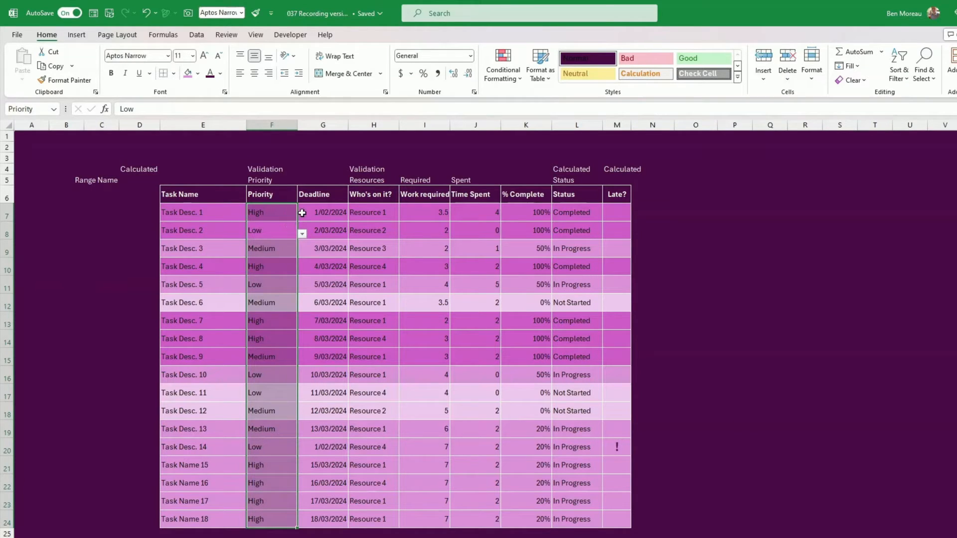
Name the "Who's on it?" cells H7:H24 as the range Resources
{"action": "left_click", "coordinate": [271, 180]}
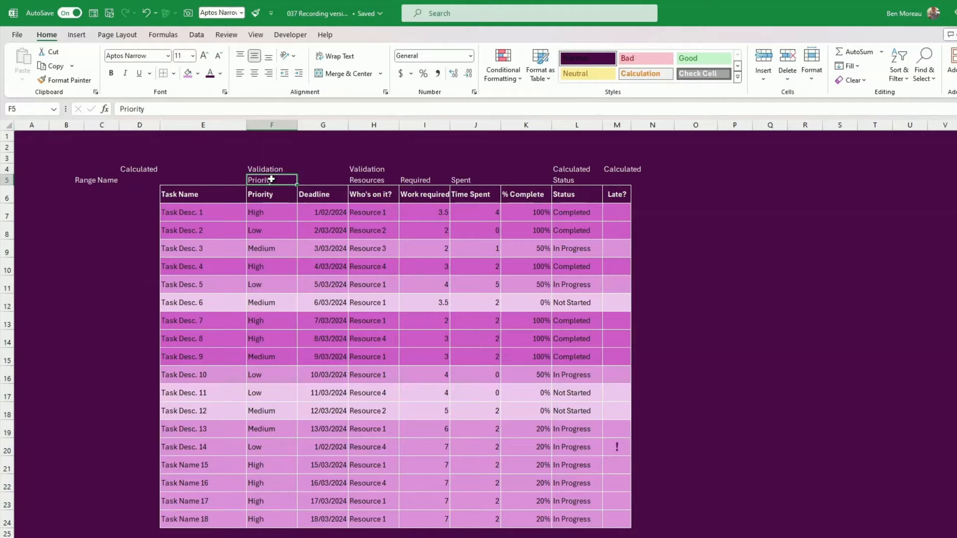
{"action": "left_click", "coordinate": [371, 178]}
{"action": "left_click_drag", "start_coordinate": [369, 211], "coordinate": [374, 519]}
{"action": "left_click", "coordinate": [30, 106]}
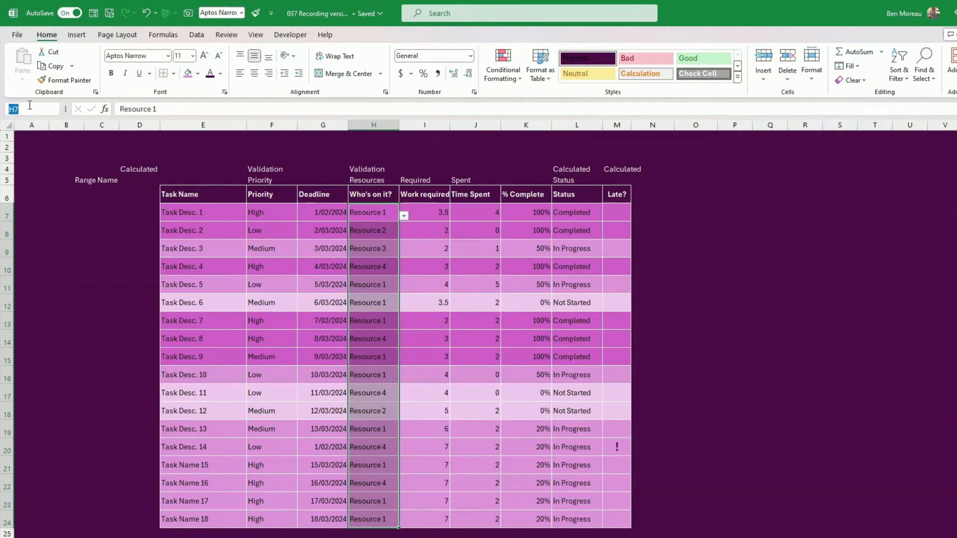
{"action": "type", "text": "Resources"}
{"action": "key", "text": "Return"}
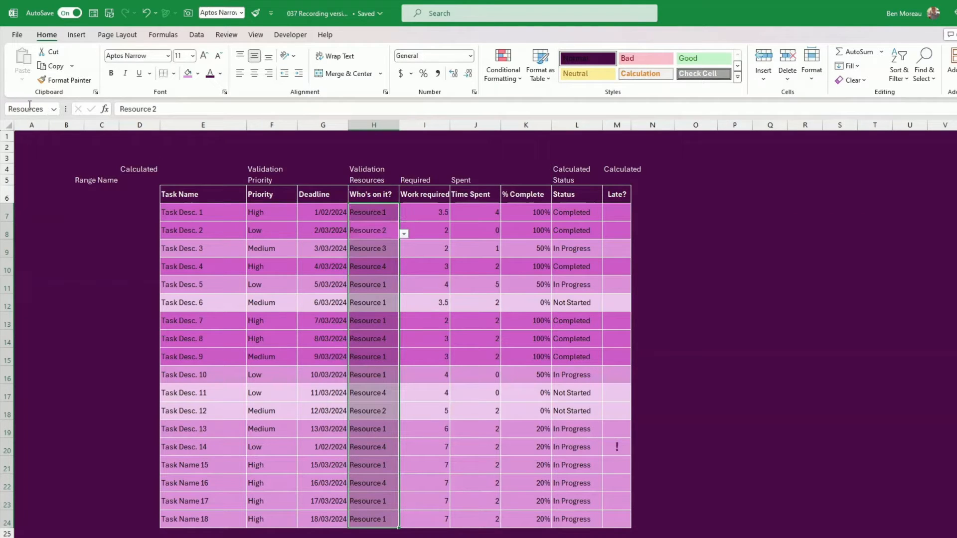
Name the work required cells I7:I24 as the range Required
{"action": "left_click_drag", "start_coordinate": [412, 208], "coordinate": [412, 505]}
{"action": "left_click", "coordinate": [35, 106]}
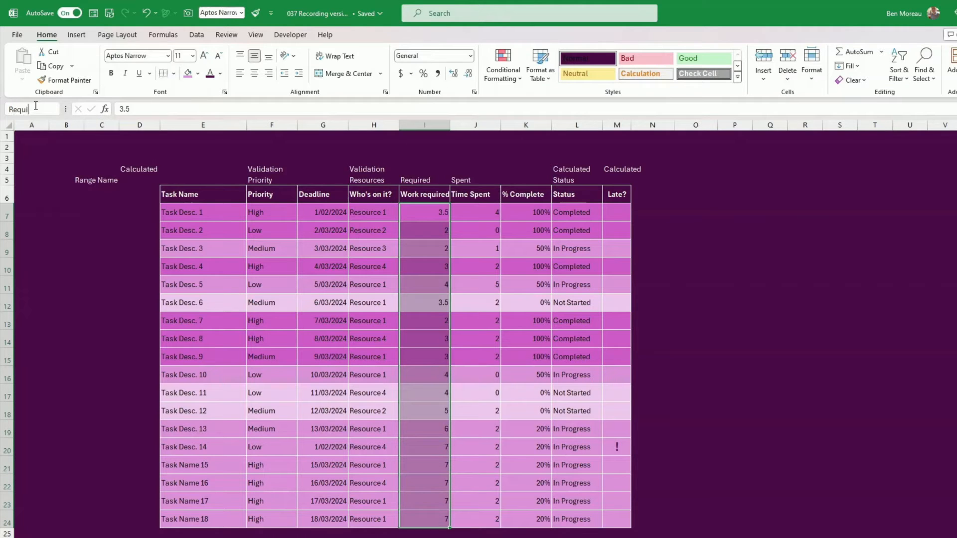
{"action": "key", "text": "Return"}
{"action": "key", "text": "Return"}
{"action": "key", "text": "Return"}
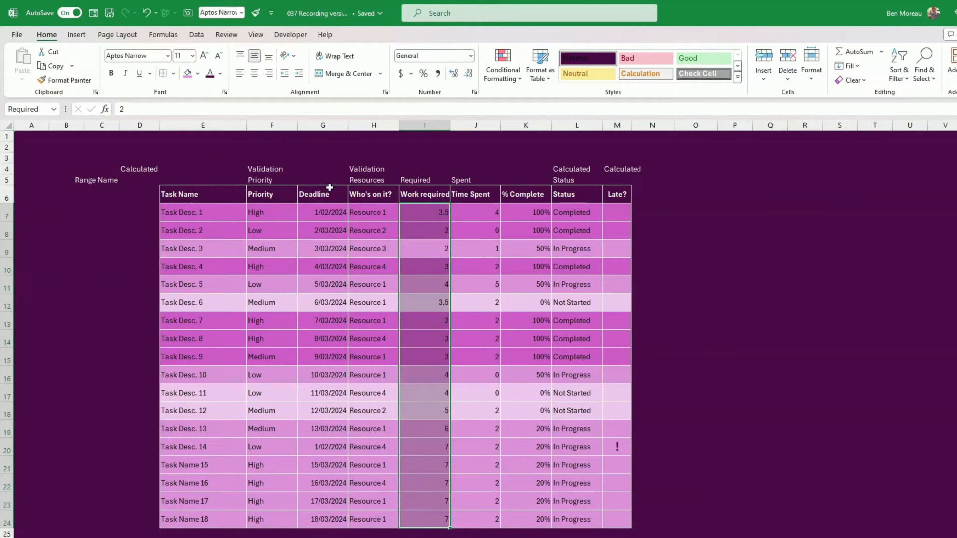
Name the time spent cells J7:J24 as the range Spent
{"action": "left_click_drag", "start_coordinate": [483, 216], "coordinate": [475, 518]}
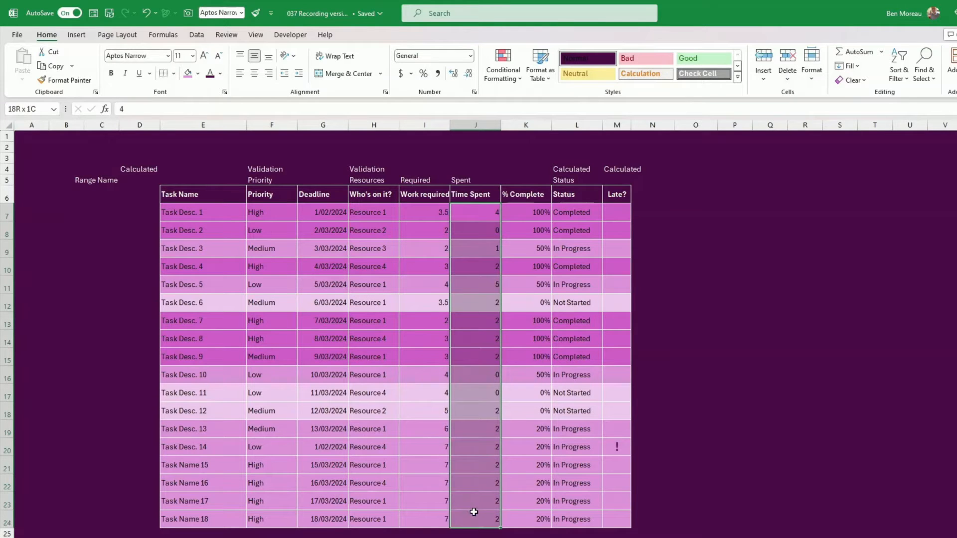
{"action": "left_click", "coordinate": [34, 109]}
{"action": "key", "text": "Return"}
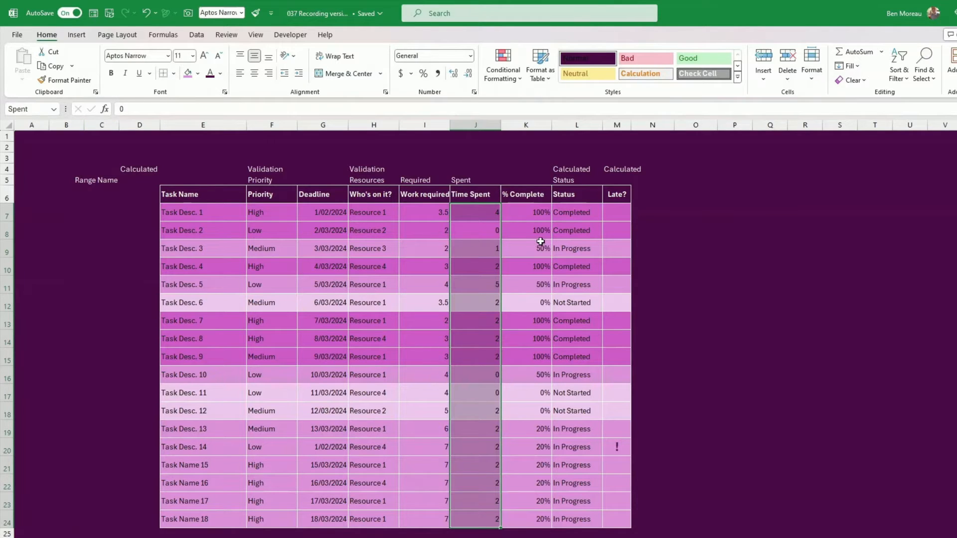
Name the calculated status cells L7:L24 as the range Status
{"action": "left_click_drag", "start_coordinate": [568, 215], "coordinate": [567, 517]}
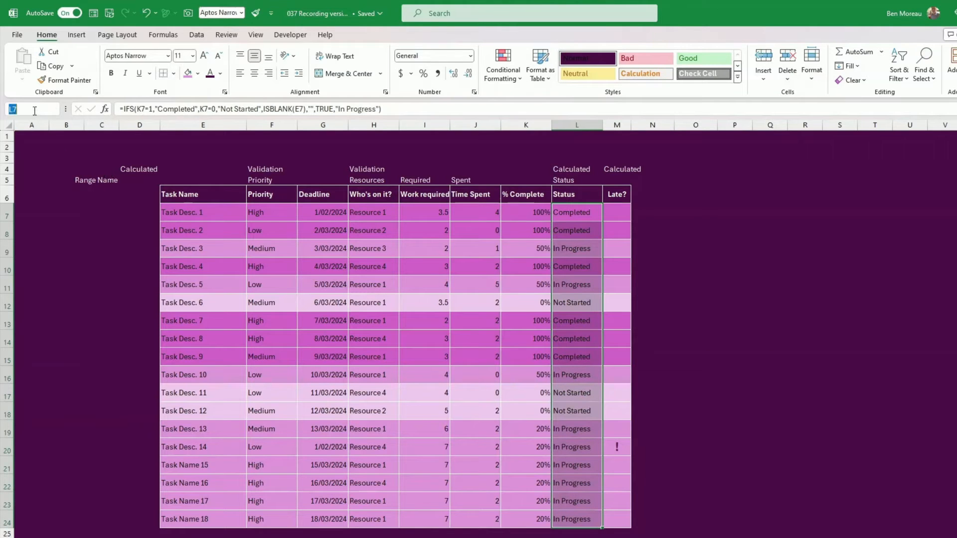
{"action": "type", "text": "Status"}
{"action": "key", "text": "Return"}
{"action": "key", "text": "Return"}
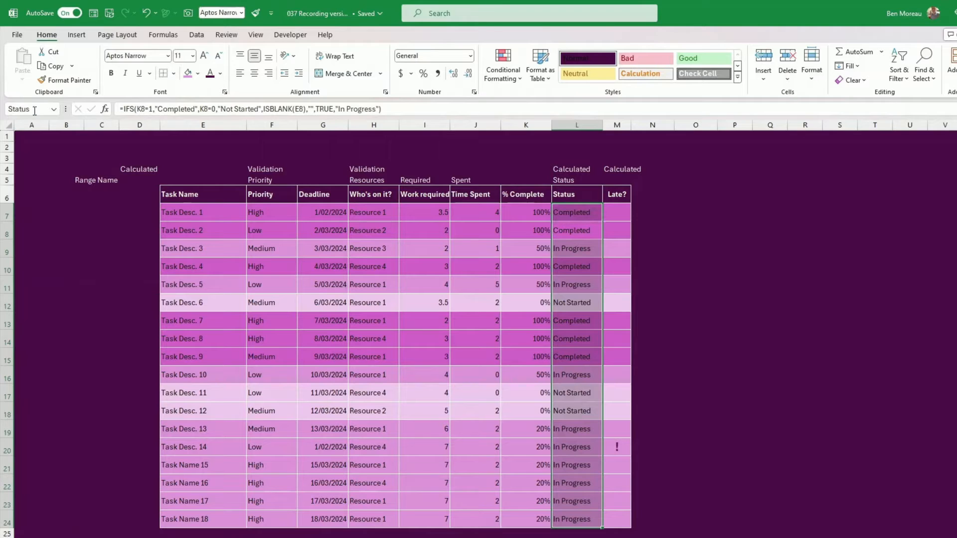
Review the workbook's defined names and the full cell ranges they refer to in the Name Manager
{"action": "left_click", "coordinate": [364, 304]}
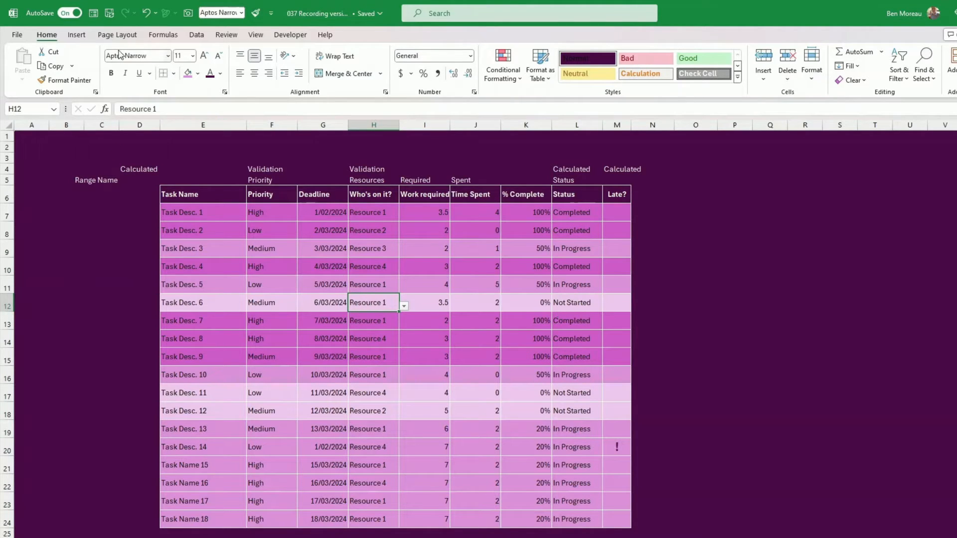
{"action": "left_click", "coordinate": [163, 35]}
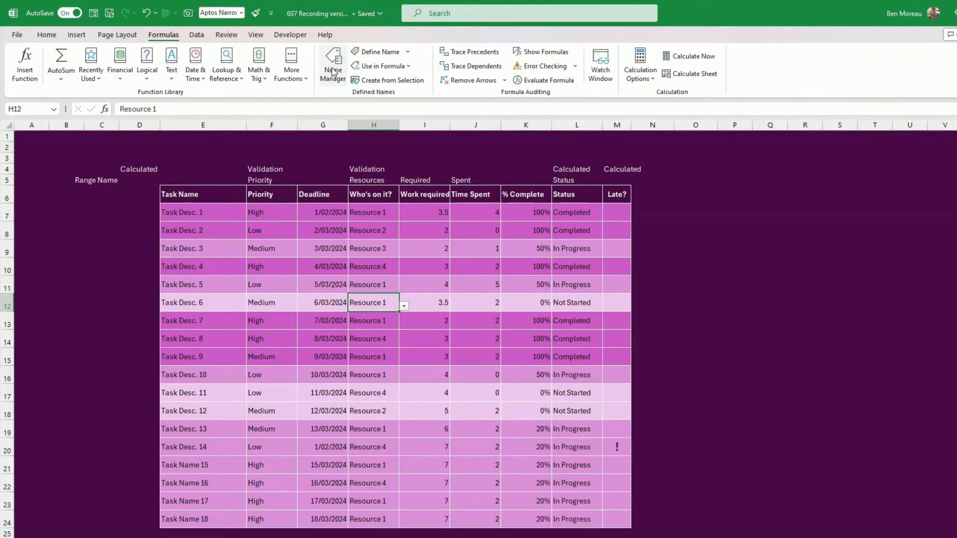
{"action": "left_click", "coordinate": [334, 72]}
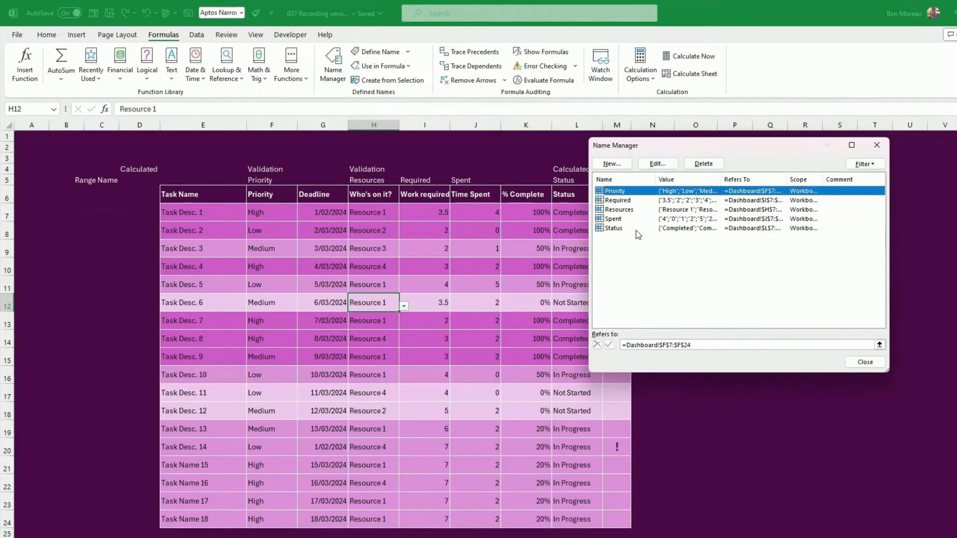
{"action": "left_click_drag", "start_coordinate": [787, 180], "coordinate": [818, 180]}
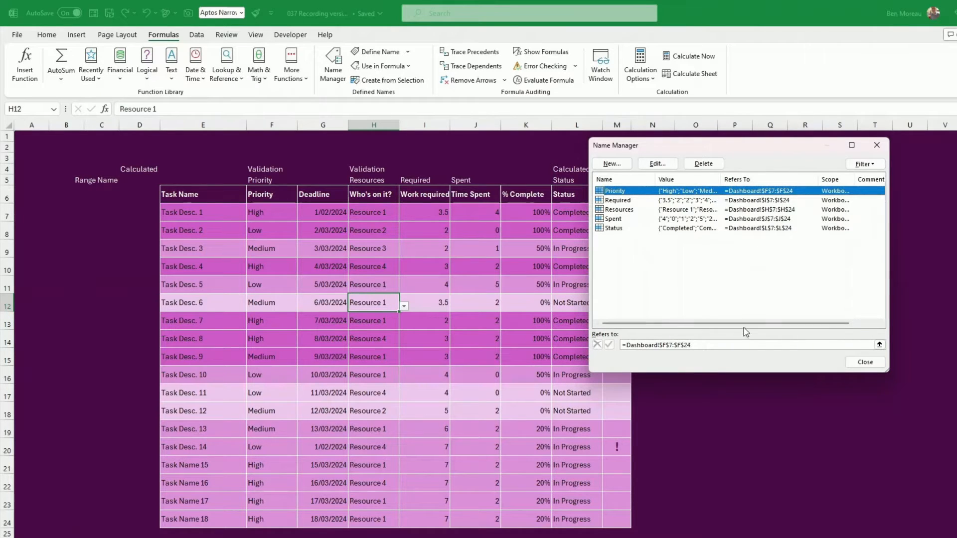
{"action": "left_click", "coordinate": [865, 363]}
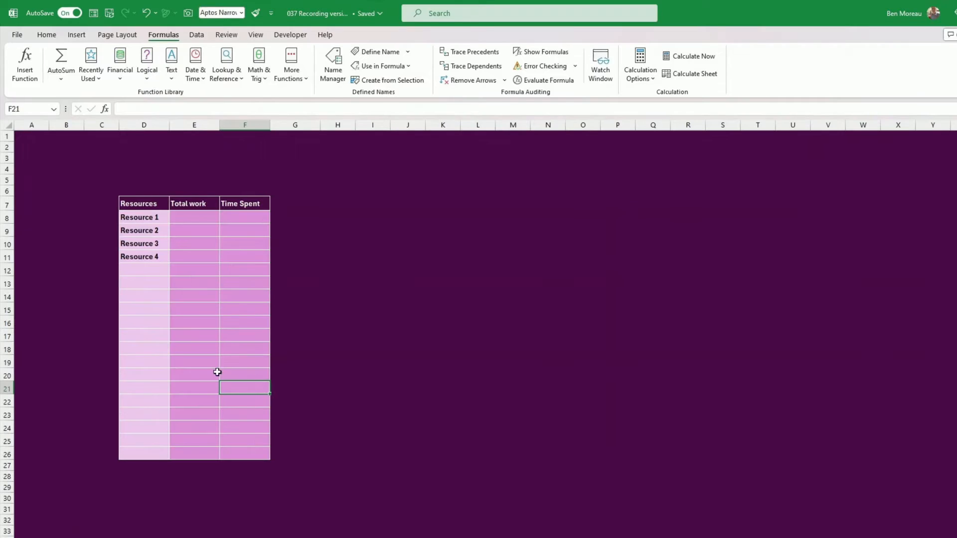
Total the work required for Resource 1 in cell E8 with the formula =SUMIF(Resources,D8,Required)
{"action": "left_click", "coordinate": [190, 214]}
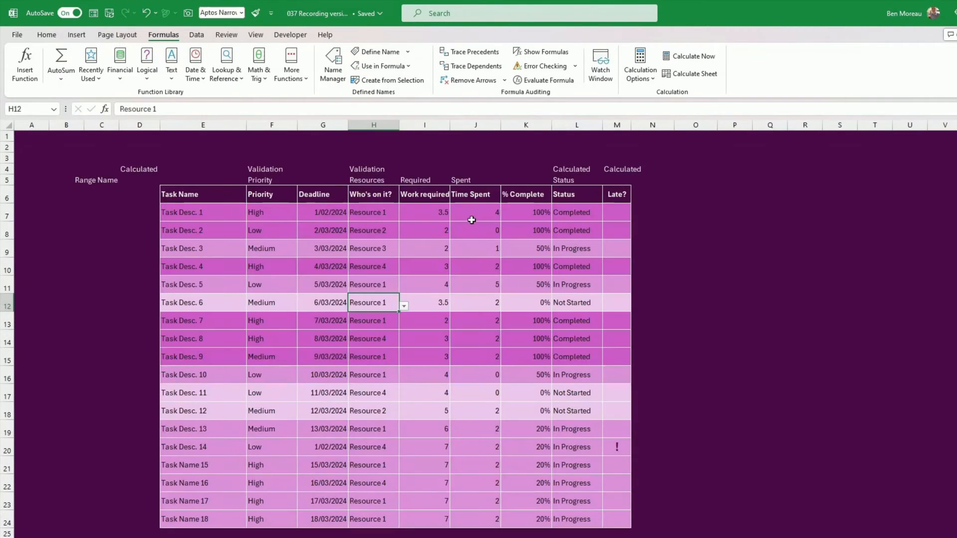
{"action": "left_click", "coordinate": [433, 195]}
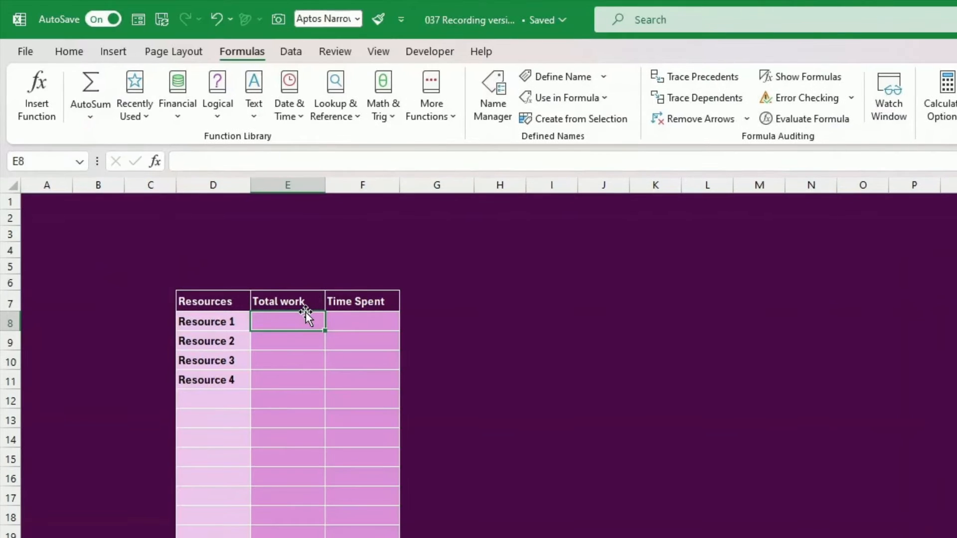
{"action": "type", "text": "=s"}
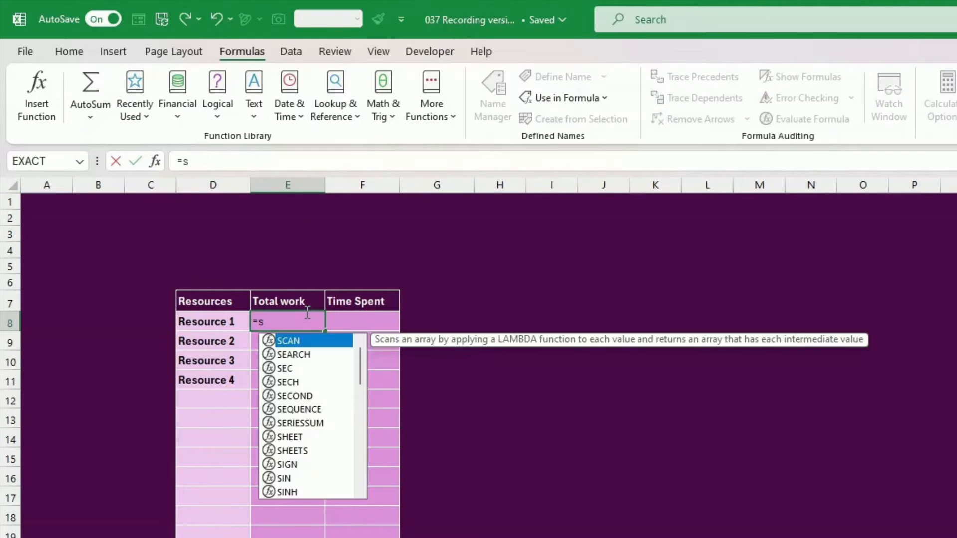
{"action": "type", "text": "umif"}
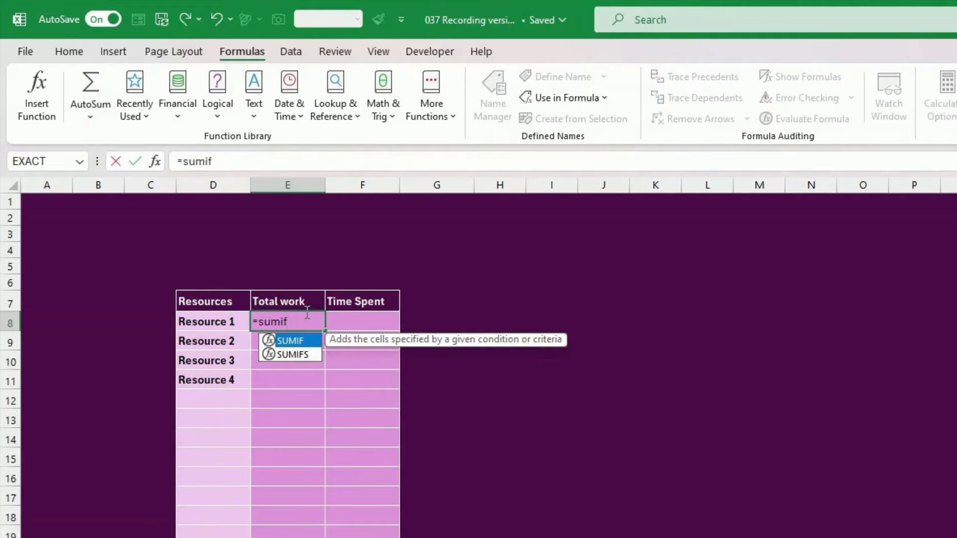
{"action": "type", "text": "(Re"}
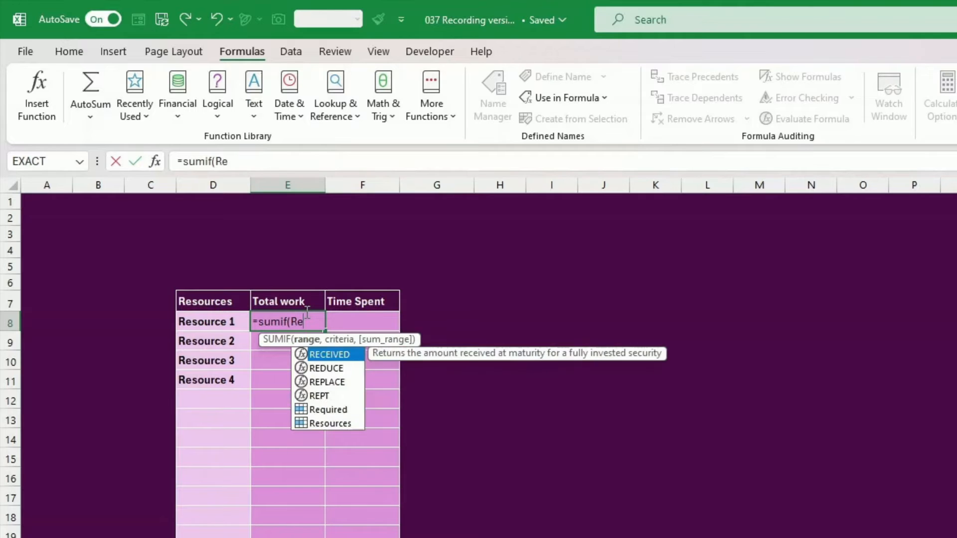
{"action": "type", "text": "source"}
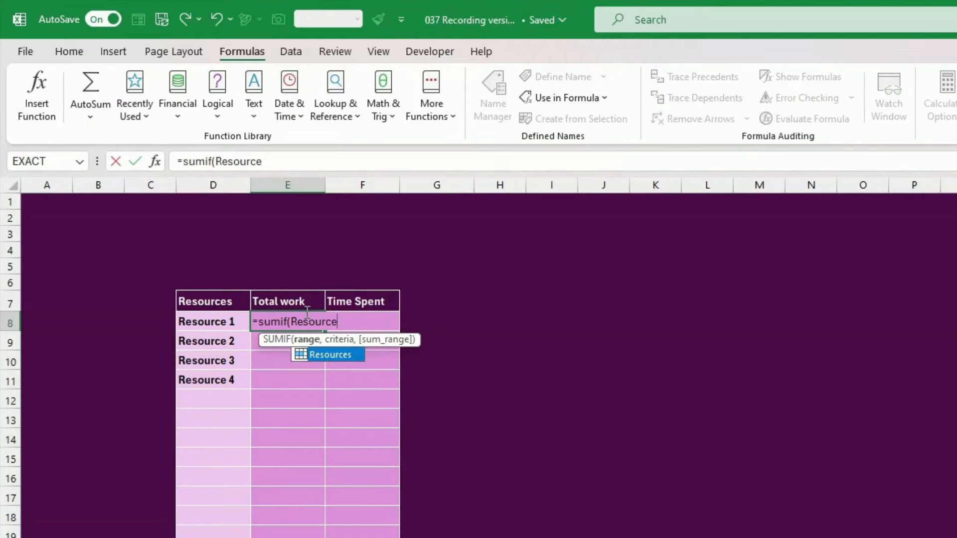
{"action": "type", "text": "s,"}
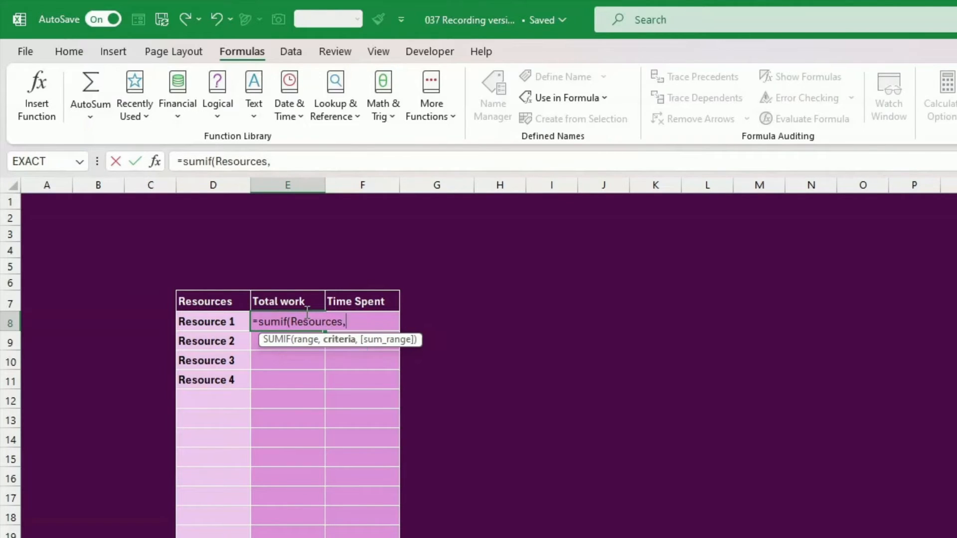
{"action": "left_click", "coordinate": [209, 321]}
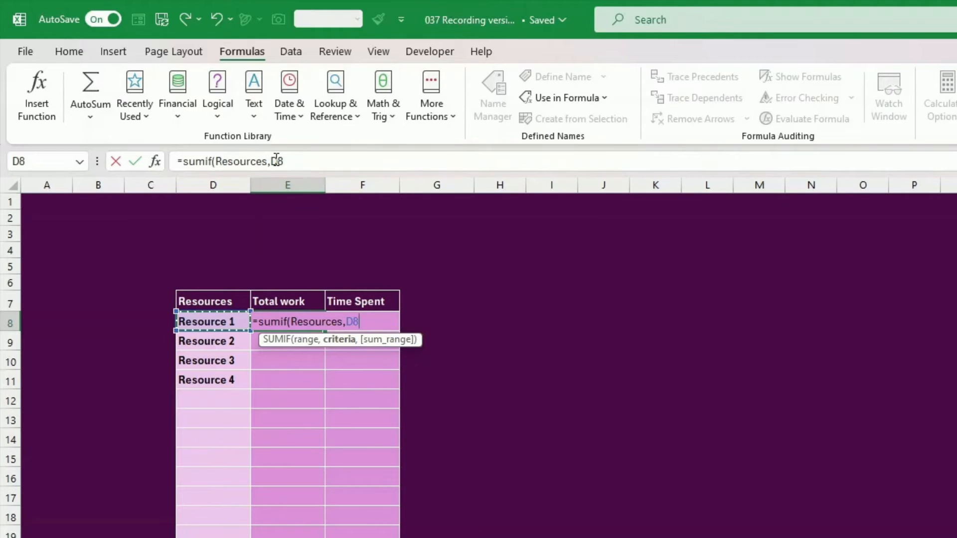
{"action": "type", "text": ","}
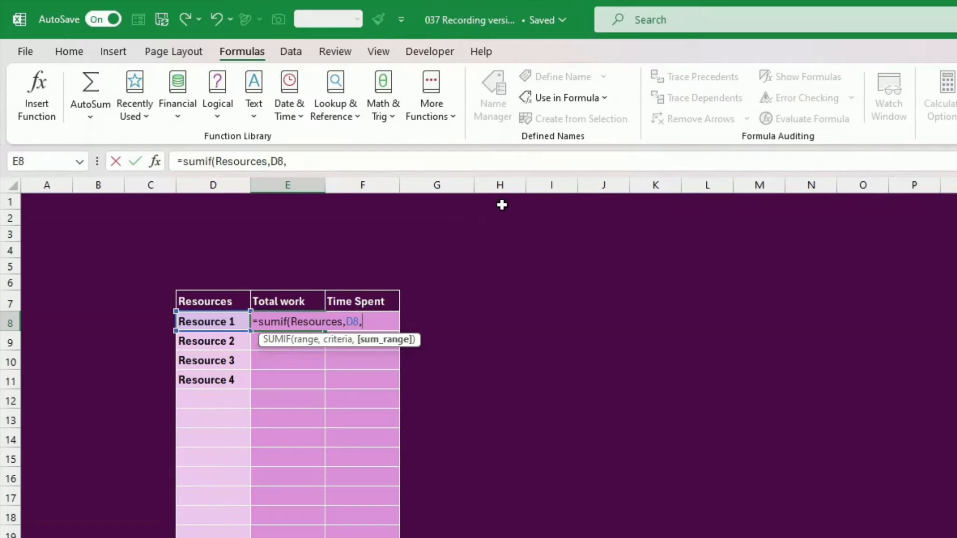
{"action": "type", "text": "Required)"}
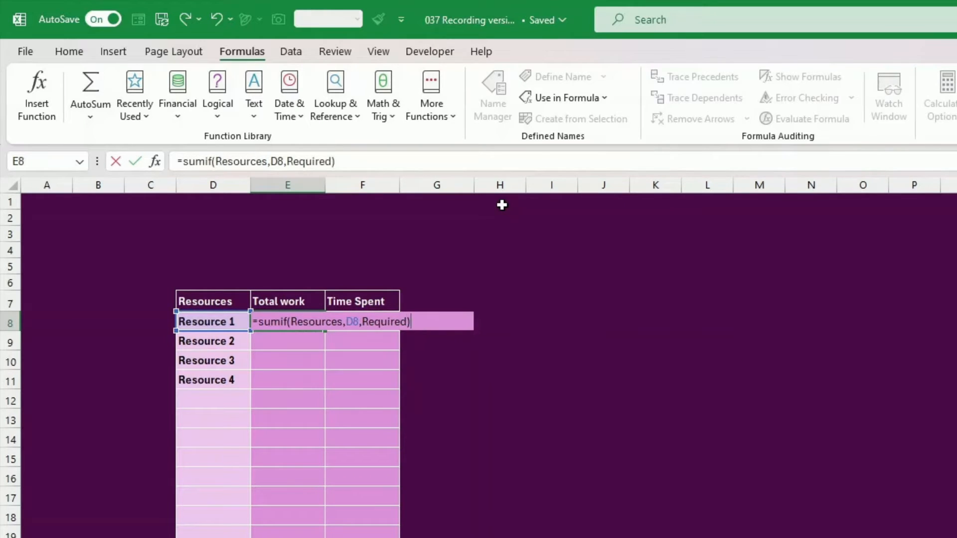
{"action": "key", "text": "Return"}
{"action": "key", "text": "Up"}
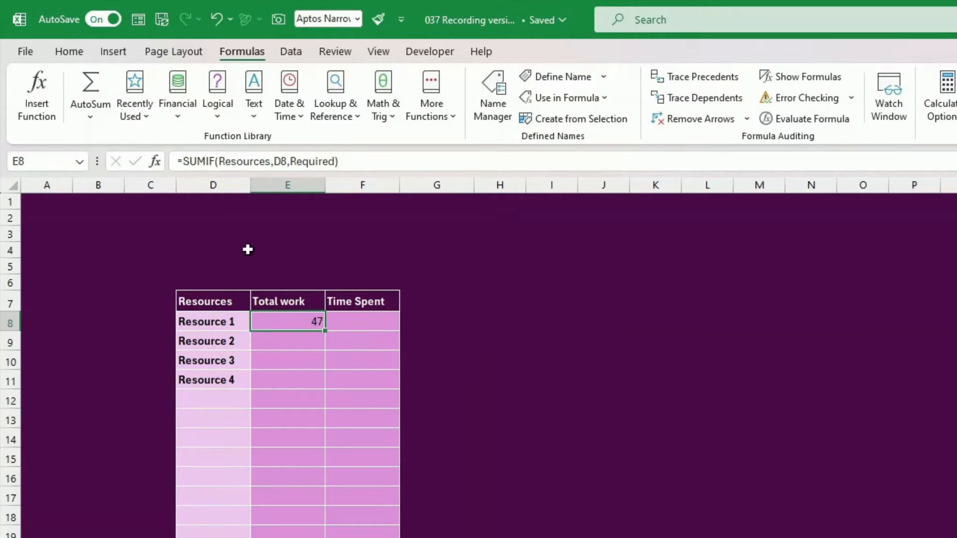
Check the arguments of the SUMIF formula in E8 and fill it down the Total work column through E26
{"action": "left_click", "coordinate": [156, 161]}
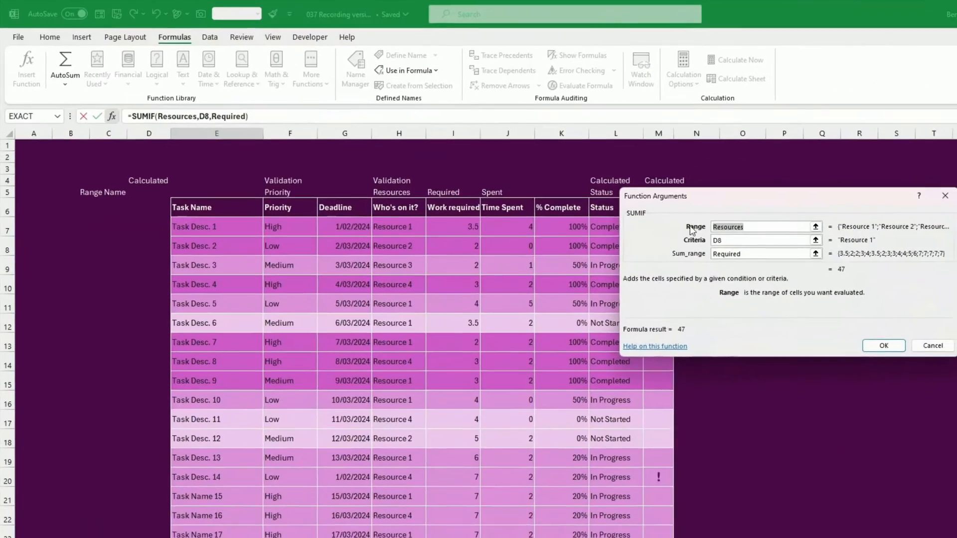
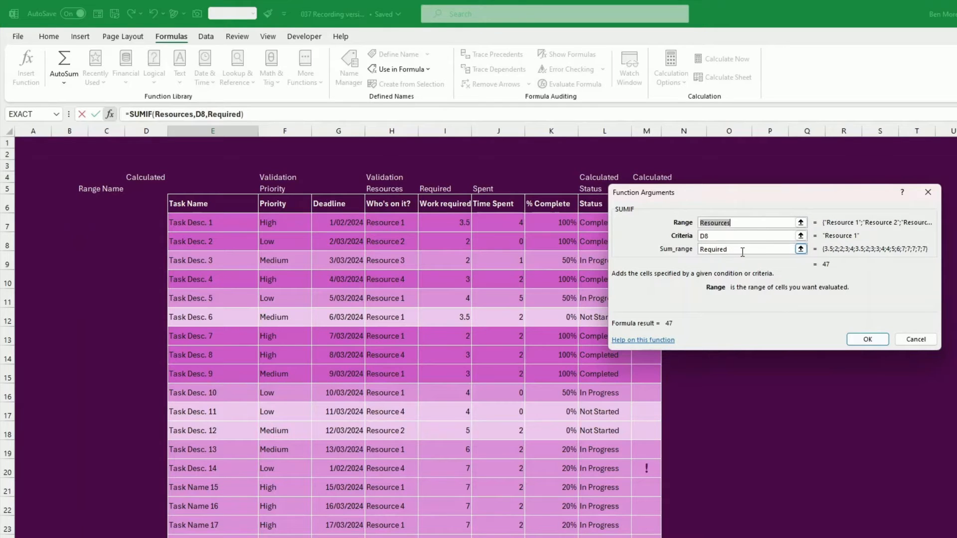
{"action": "left_click", "coordinate": [864, 343]}
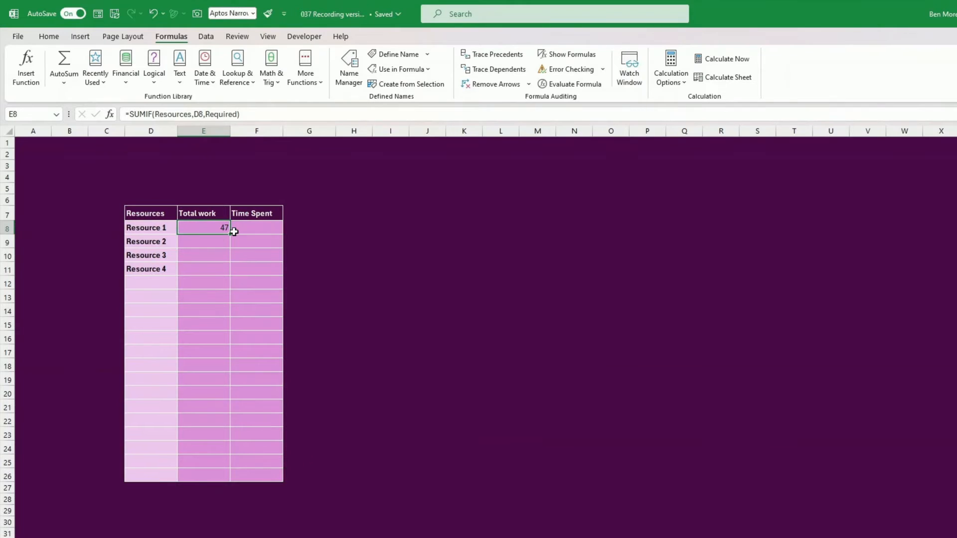
{"action": "left_click_drag", "start_coordinate": [231, 234], "coordinate": [236, 481]}
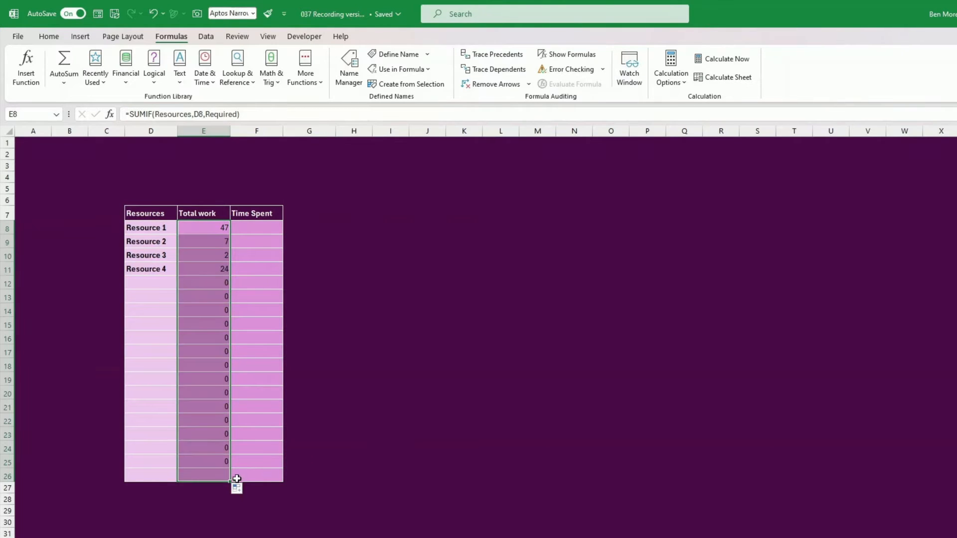
{"action": "left_click", "coordinate": [363, 227]}
Copy the E8 formula into the Time Spent cell F8 and edit it to =SUMIF(Resources,D8,Spent)
{"action": "left_click", "coordinate": [212, 230]}
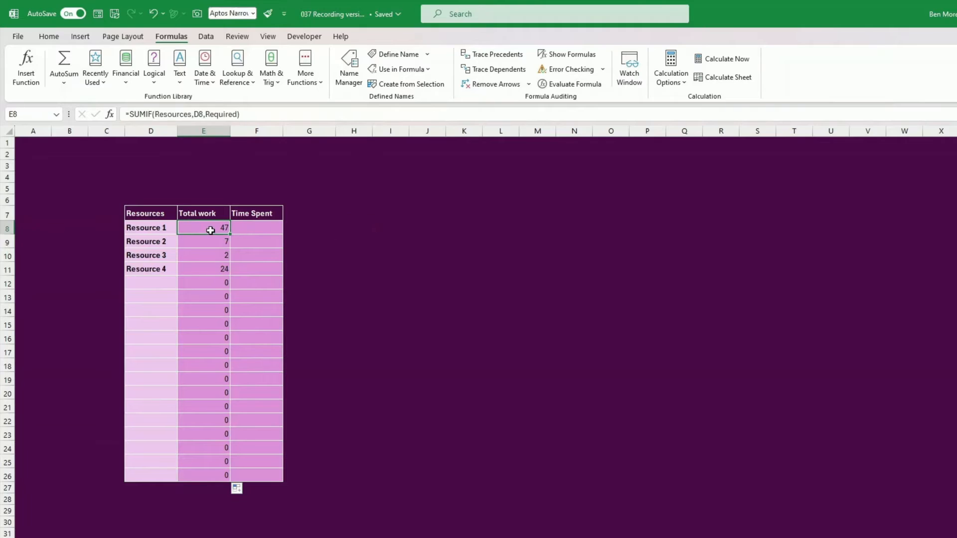
{"action": "left_click_drag", "start_coordinate": [230, 234], "coordinate": [256, 234]}
{"action": "left_click", "coordinate": [265, 235]}
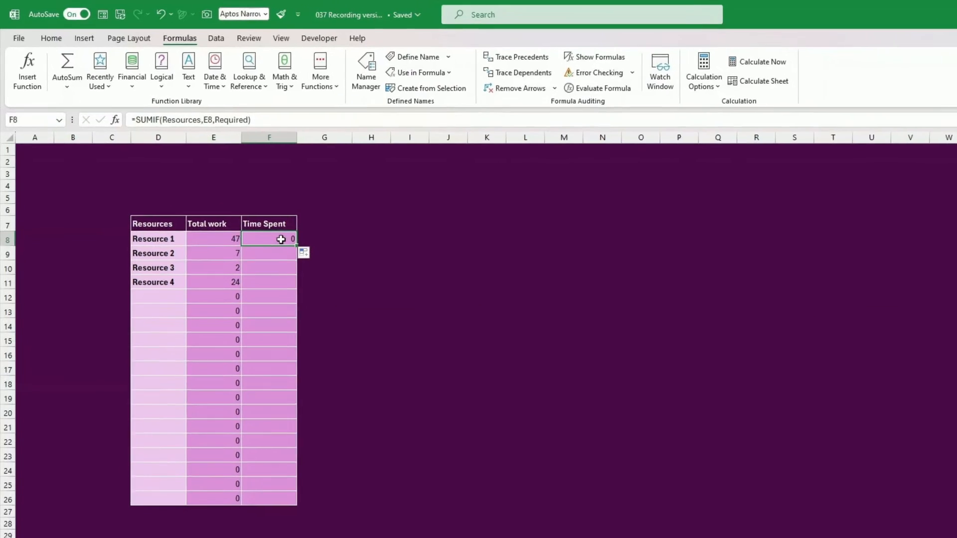
{"action": "double_click", "coordinate": [281, 239]}
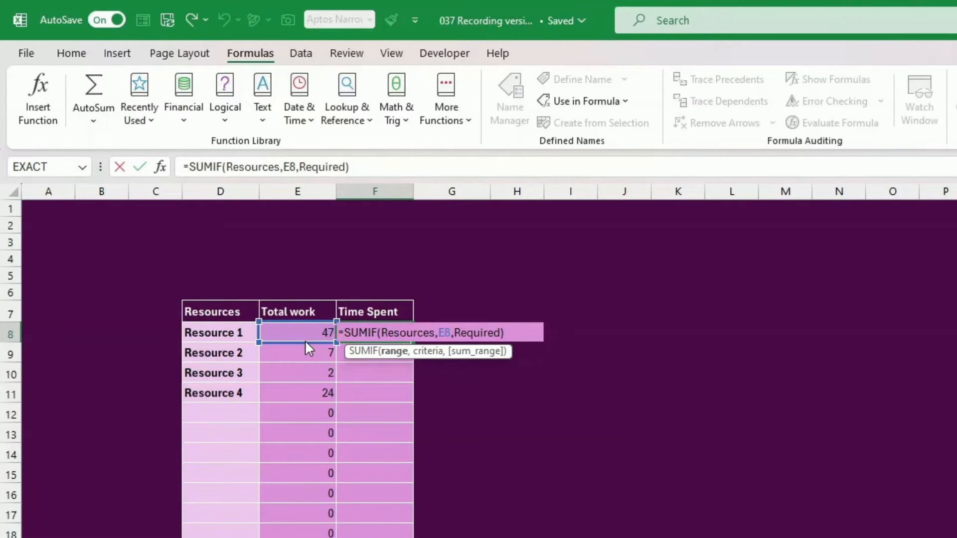
{"action": "left_click_drag", "start_coordinate": [305, 341], "coordinate": [253, 334]}
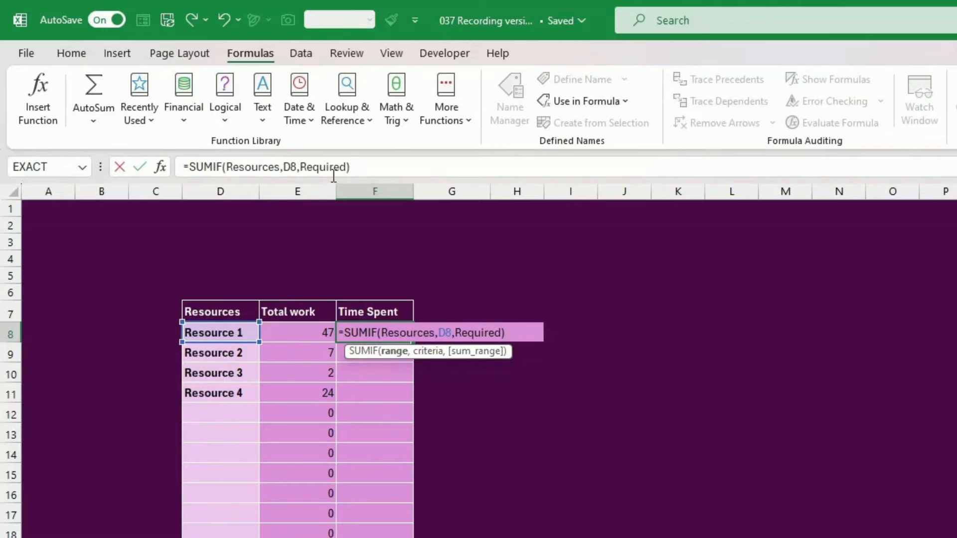
{"action": "left_click_drag", "start_coordinate": [347, 166], "coordinate": [301, 166]}
{"action": "type", "text": "Spent"}
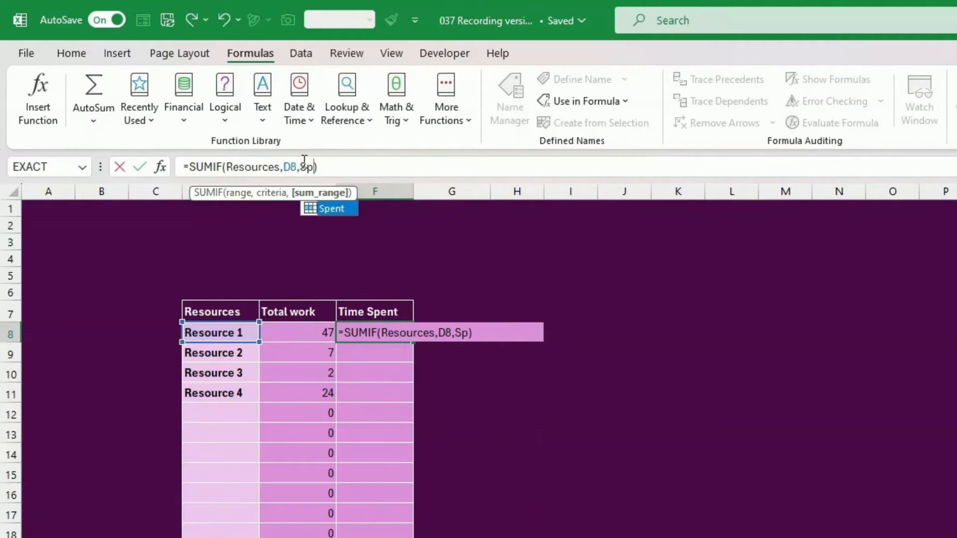
{"action": "key", "text": "Return"}
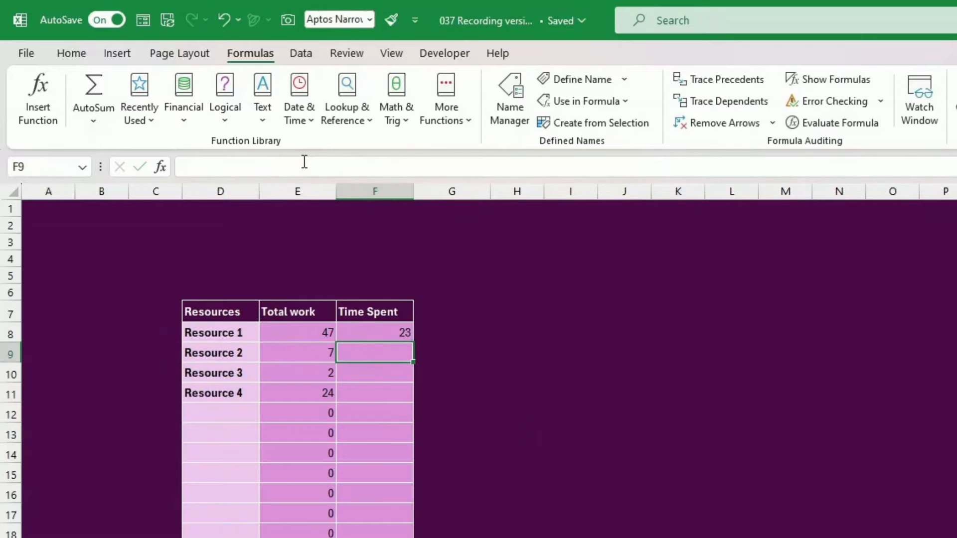
Fill the F8 formula down the Time Spent column through F26
{"action": "left_click", "coordinate": [387, 329]}
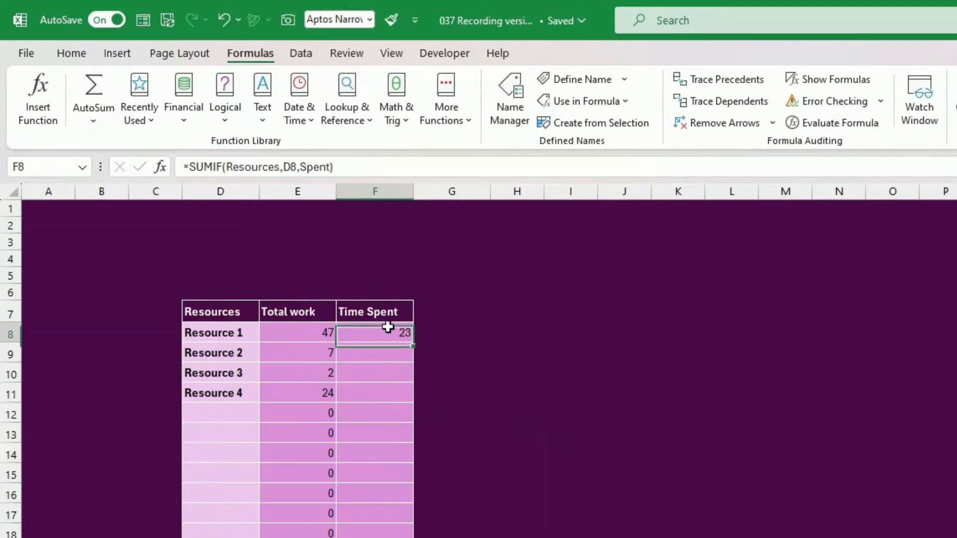
{"action": "double_click", "coordinate": [413, 342]}
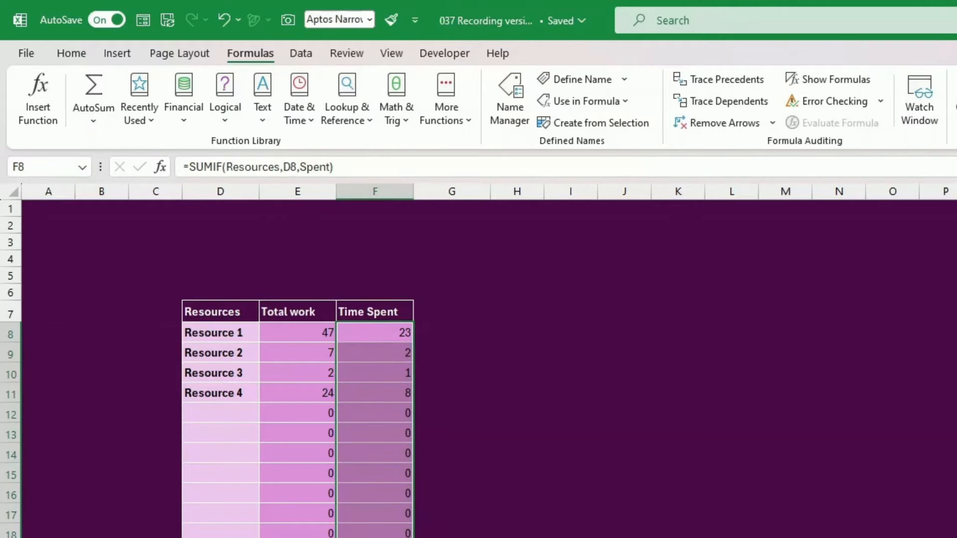
{"action": "left_click", "coordinate": [383, 537]}
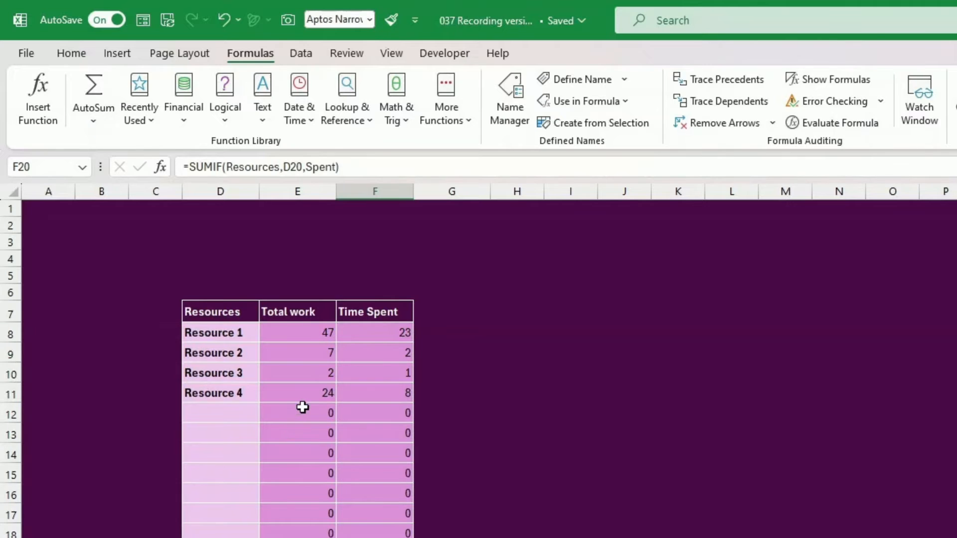
Apply the custom number format # to the Total work and Time Spent cells E8:F26 to hide zeros
{"action": "left_click_drag", "start_coordinate": [303, 335], "coordinate": [374, 537]}
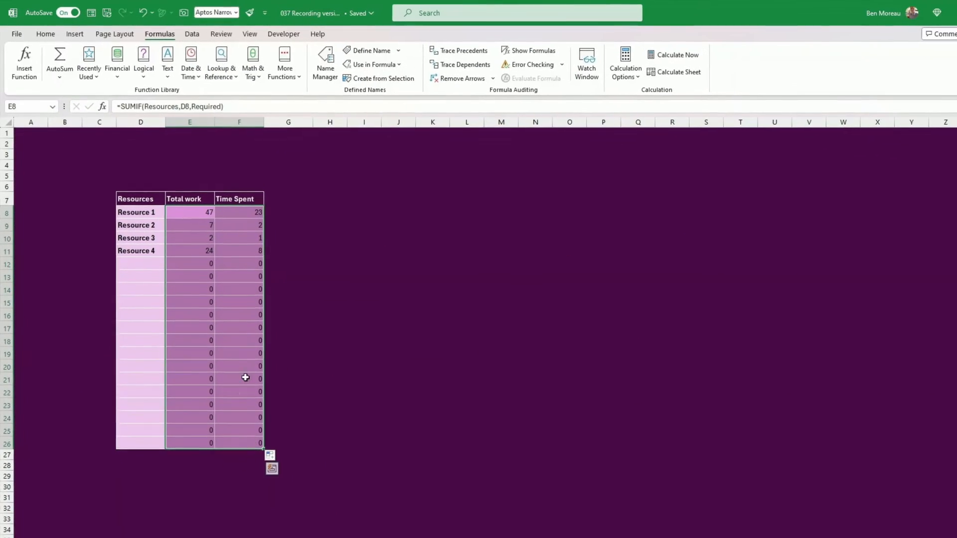
{"action": "right_click", "coordinate": [229, 311]}
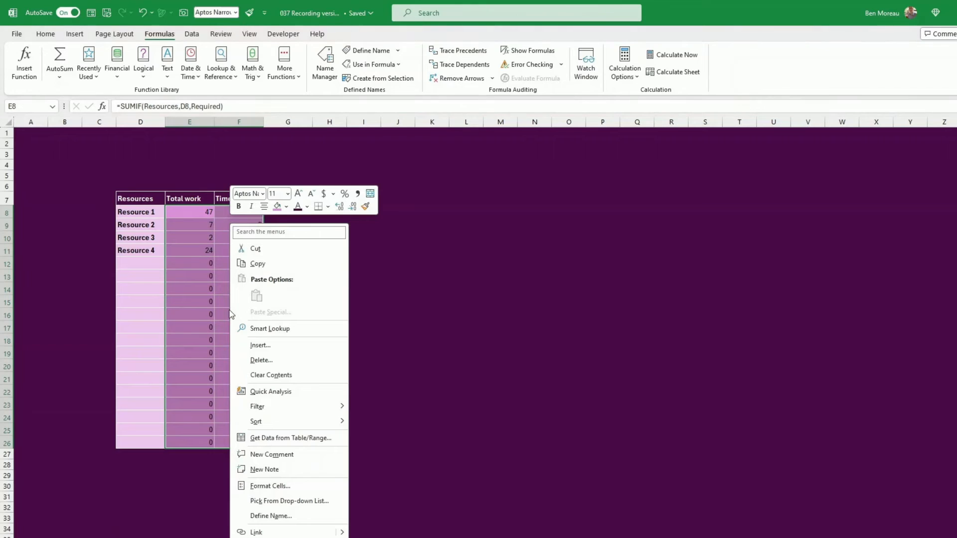
{"action": "left_click", "coordinate": [267, 487]}
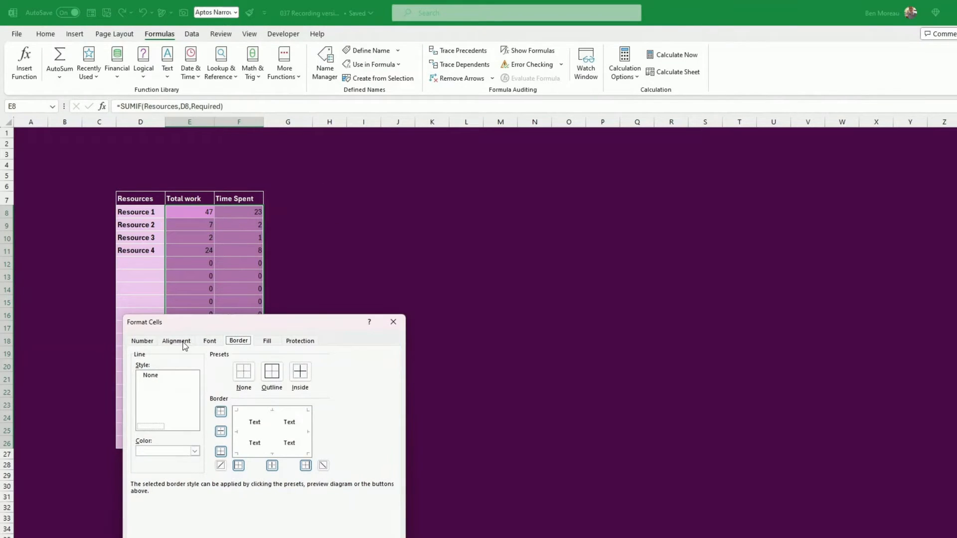
{"action": "left_click", "coordinate": [142, 341]}
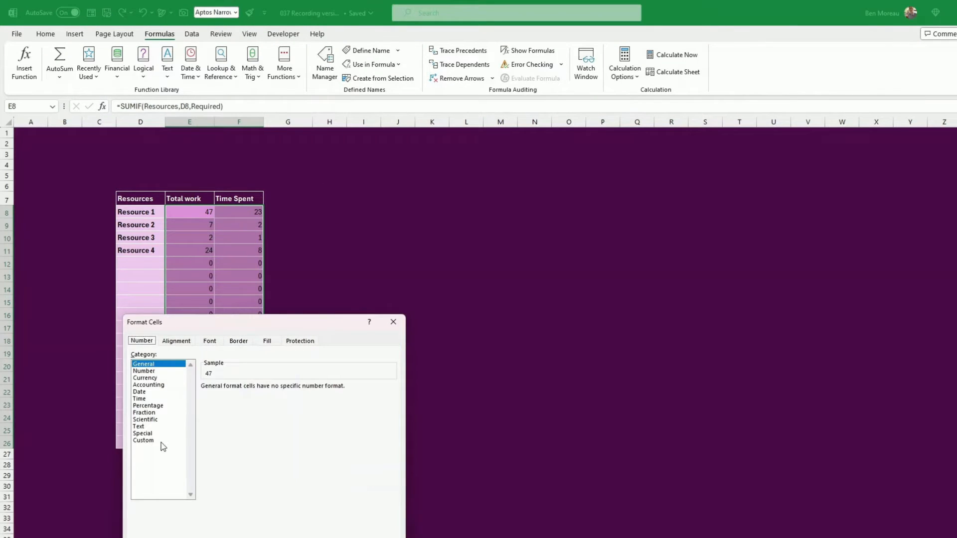
{"action": "left_click", "coordinate": [148, 441]}
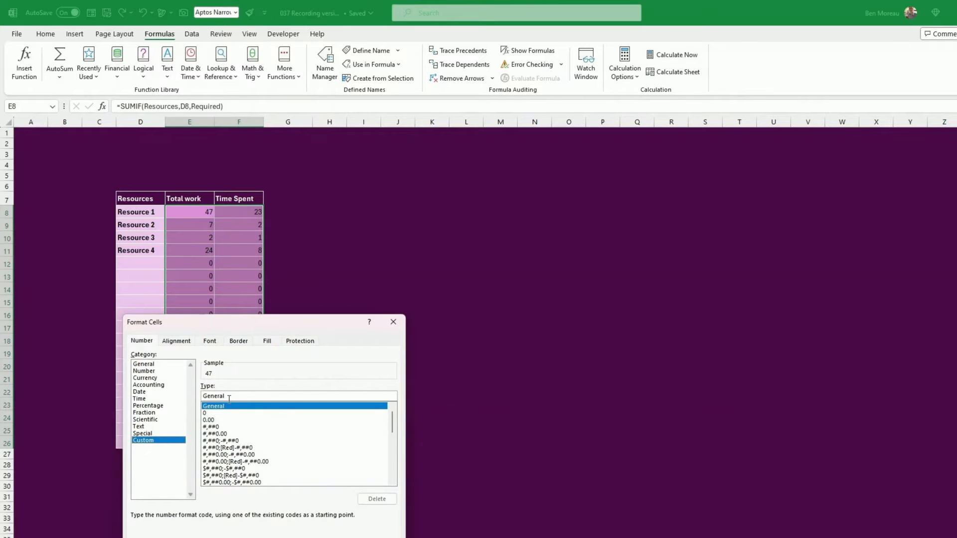
{"action": "left_click_drag", "start_coordinate": [230, 397], "coordinate": [201, 397]}
{"action": "type", "text": "#"}
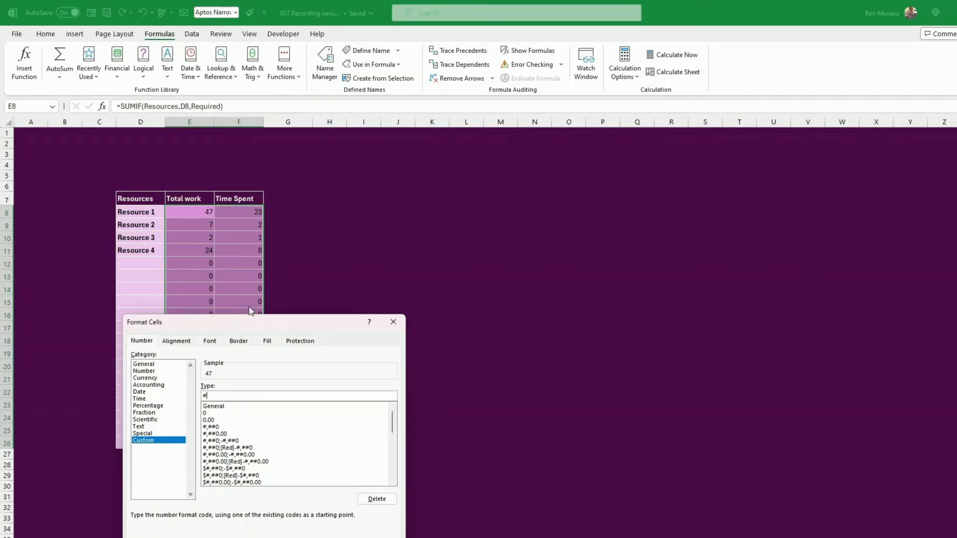
{"action": "left_click_drag", "start_coordinate": [247, 320], "coordinate": [422, 215]}
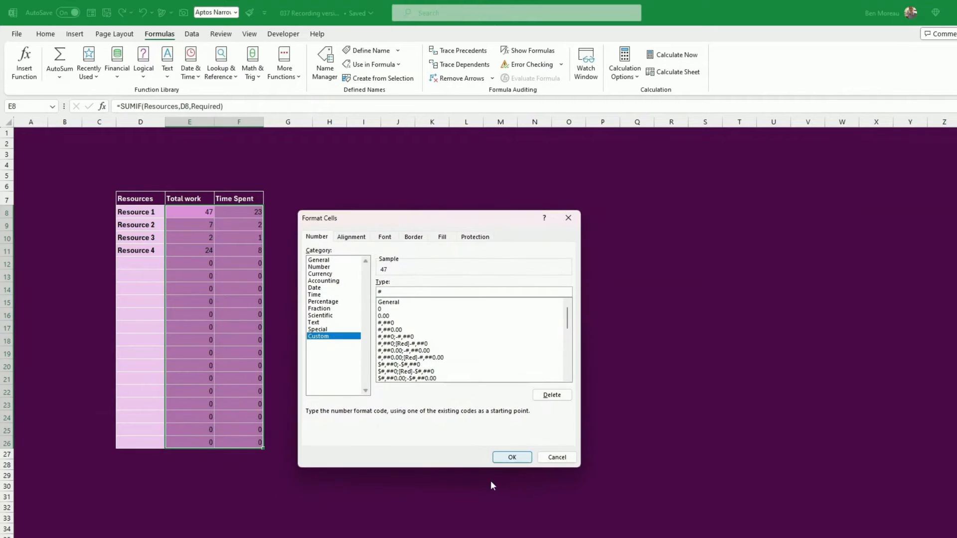
{"action": "left_click", "coordinate": [511, 456]}
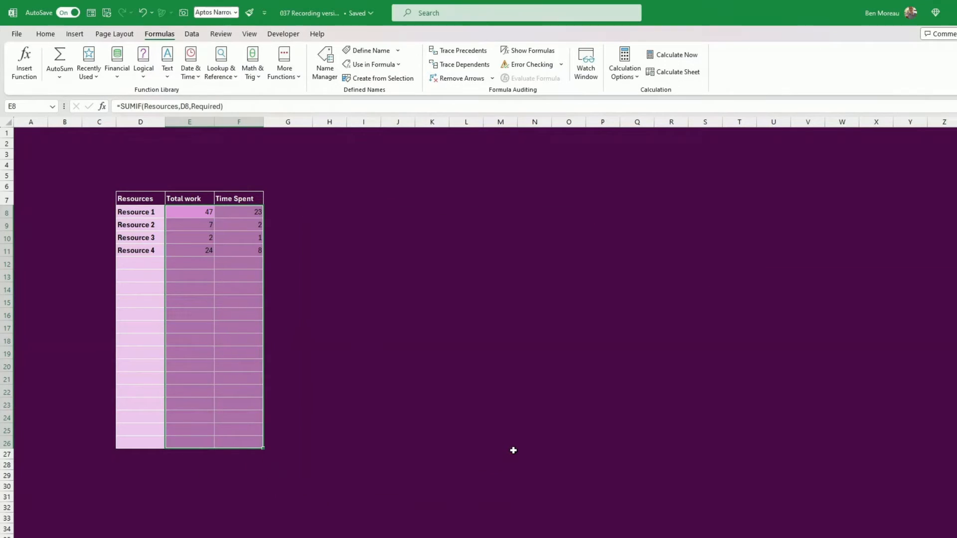
{"action": "left_click", "coordinate": [412, 406]}
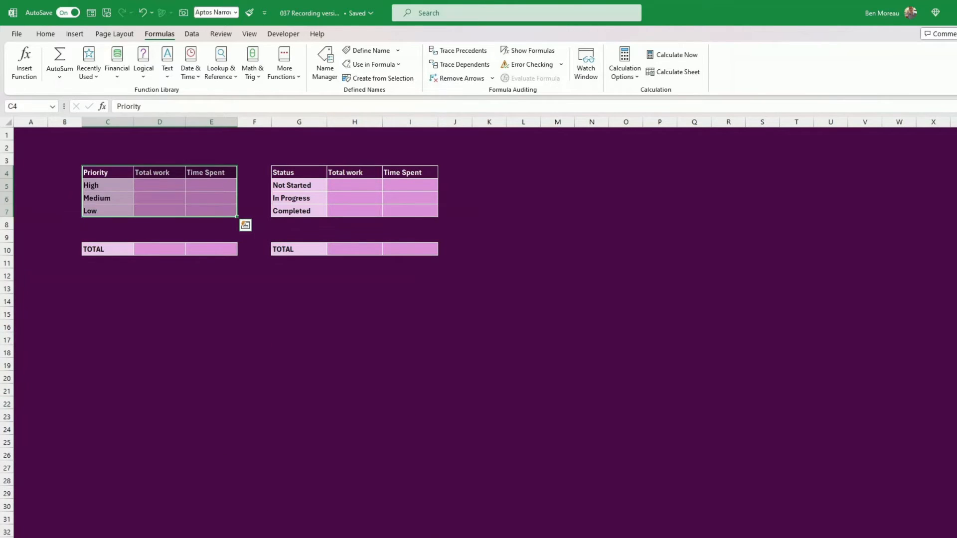
Enter =SUMIF(Priority,C5,Required) in the High priority Total work cell D5 and fill it down through D7
{"action": "left_click", "coordinate": [214, 383]}
{"action": "left_click", "coordinate": [148, 185]}
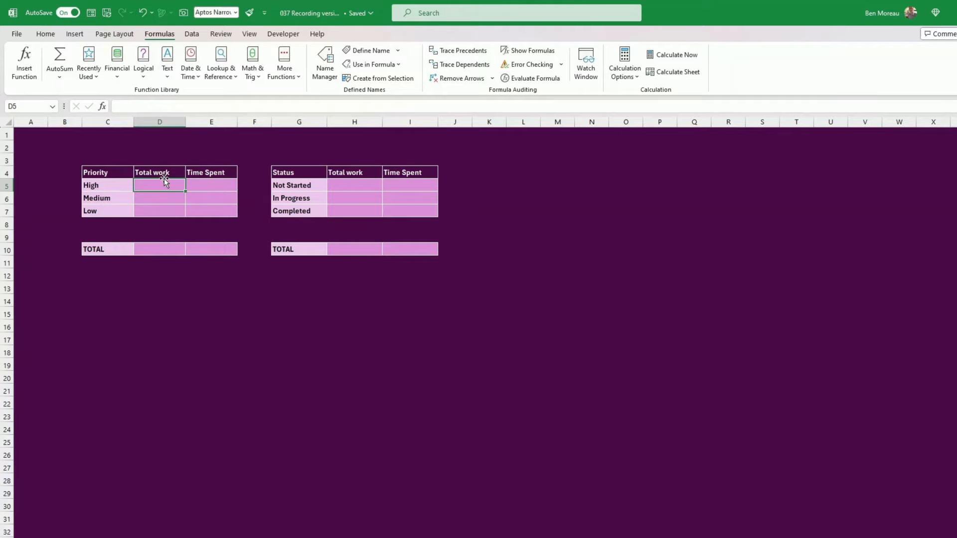
{"action": "type", "text": "=sumif"}
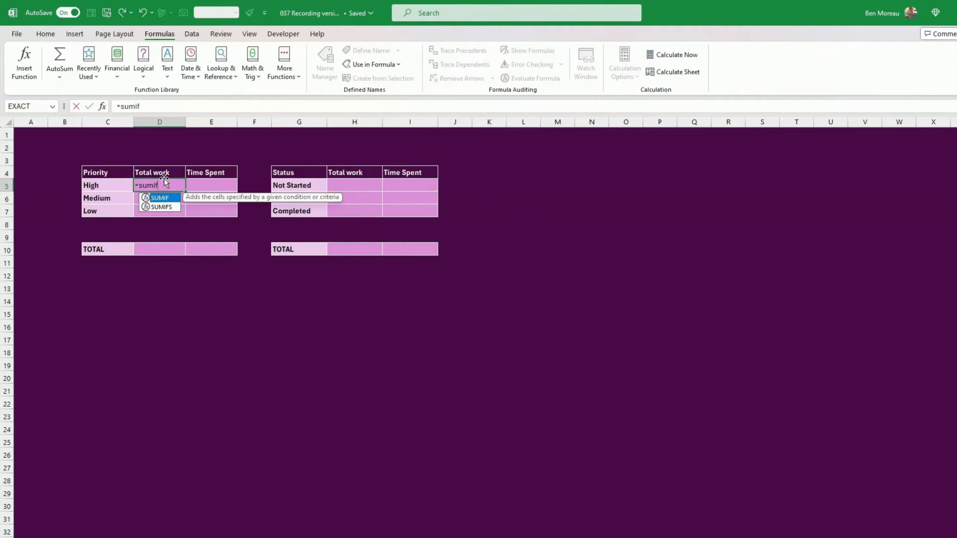
{"action": "type", "text": "("}
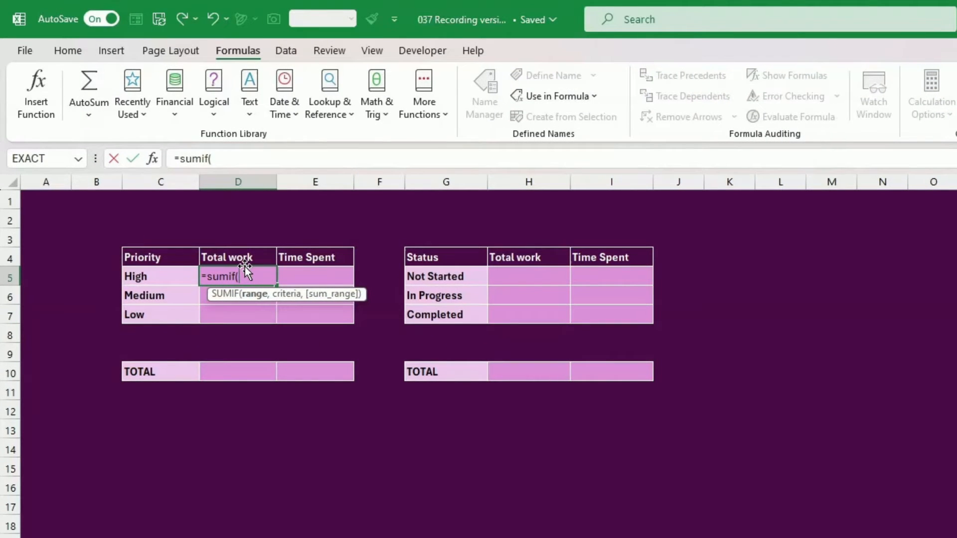
{"action": "type", "text": "Pr"}
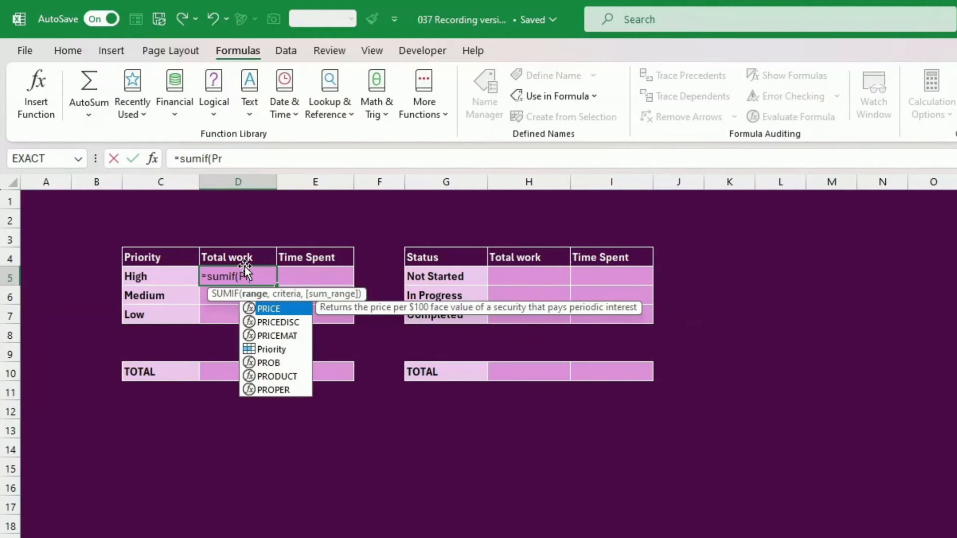
{"action": "type", "text": "iori"}
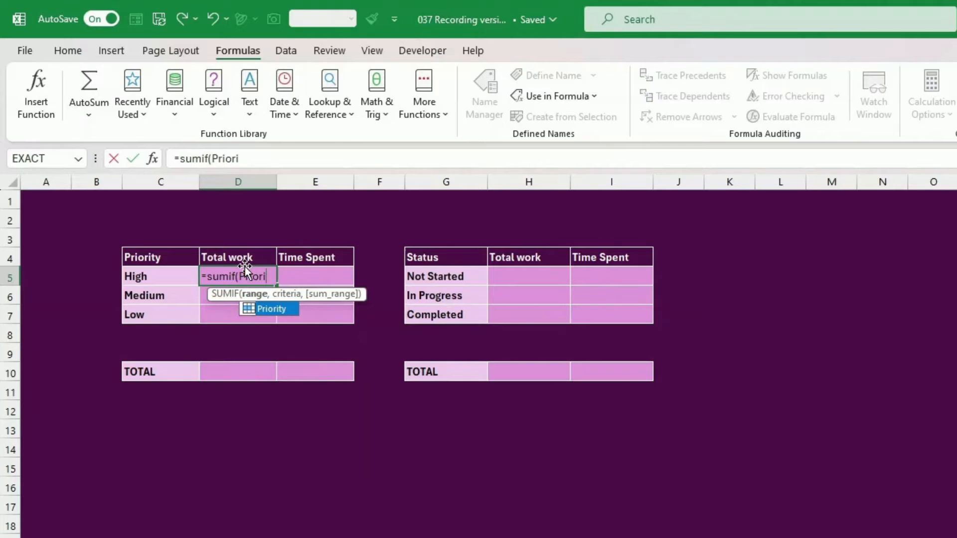
{"action": "type", "text": "ty,"}
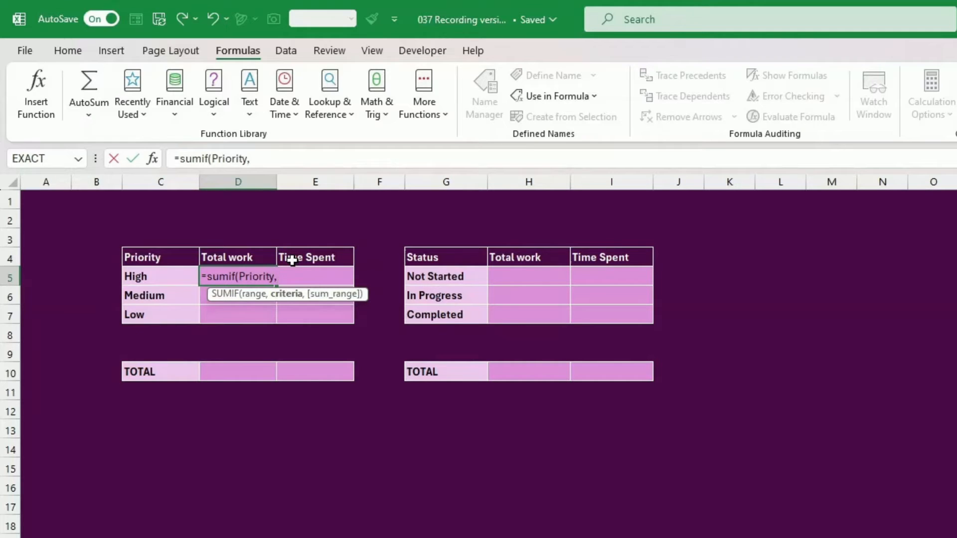
{"action": "left_click", "coordinate": [151, 275]}
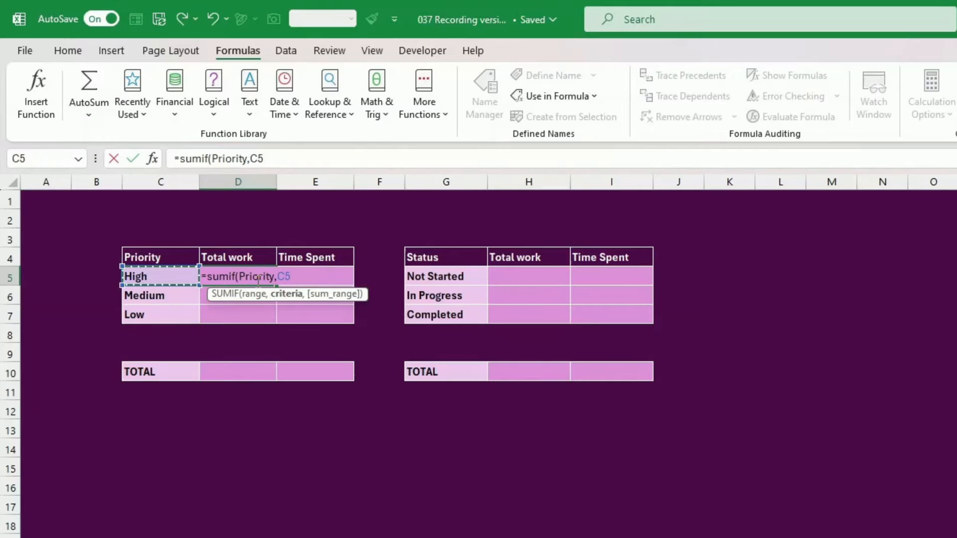
{"action": "type", "text": ","}
{"action": "type", "text": "Req"}
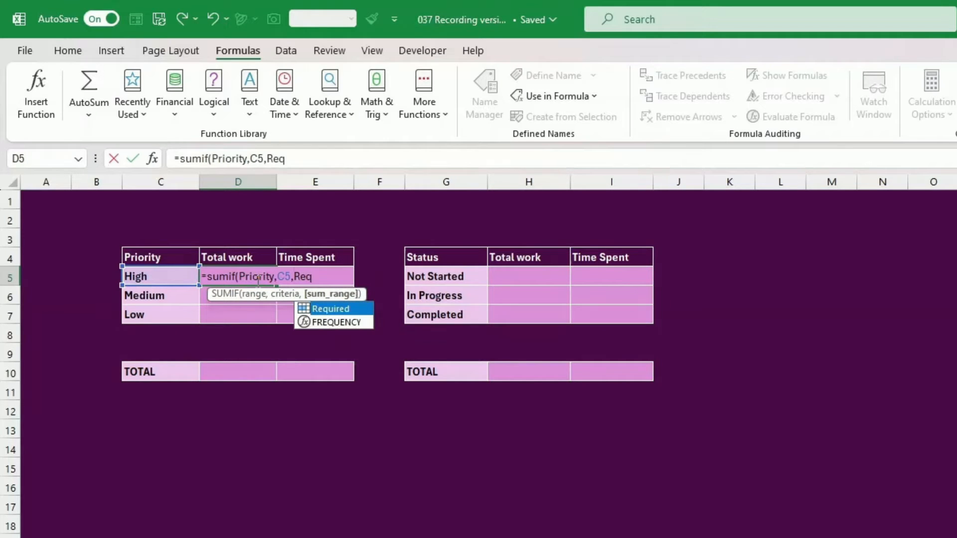
{"action": "type", "text": "uired)"}
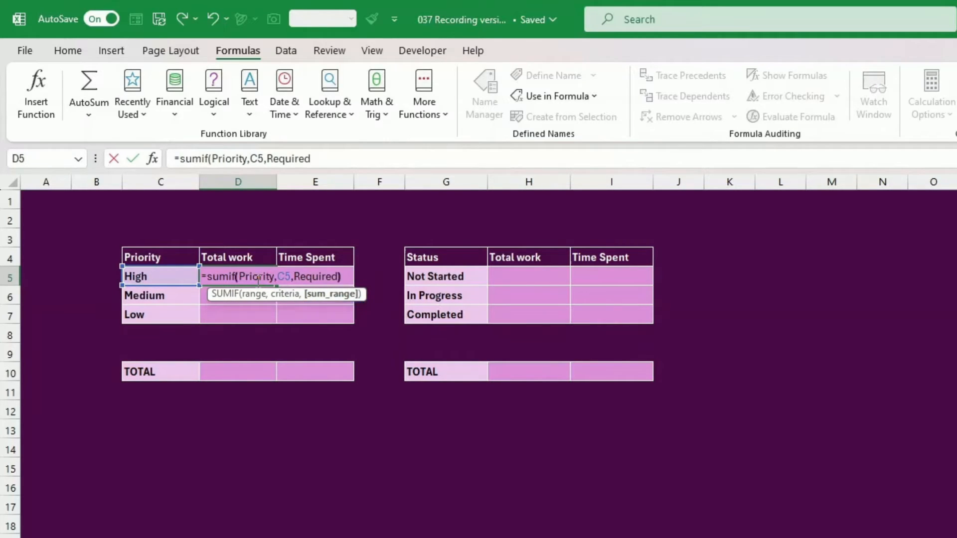
{"action": "key", "text": "Return"}
{"action": "left_click", "coordinate": [256, 281]}
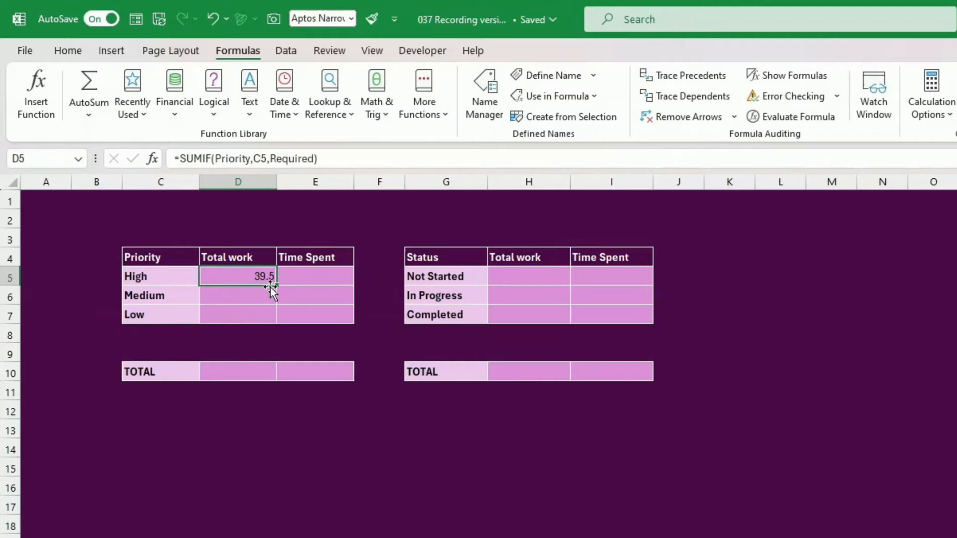
{"action": "left_click_drag", "start_coordinate": [277, 284], "coordinate": [273, 321]}
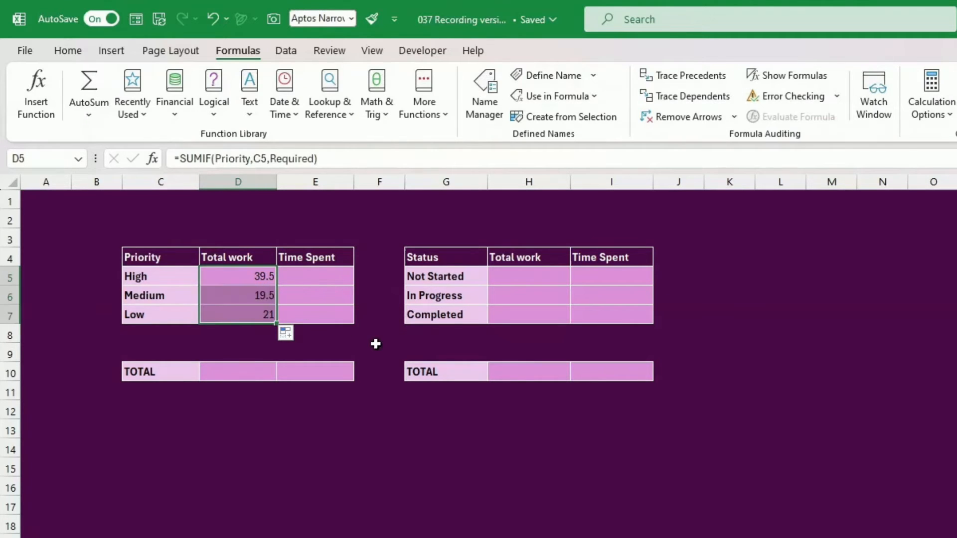
Fill the D5 formula across into the Time Spent cell E5 and set its criteria reference to C5
{"action": "left_click", "coordinate": [243, 276]}
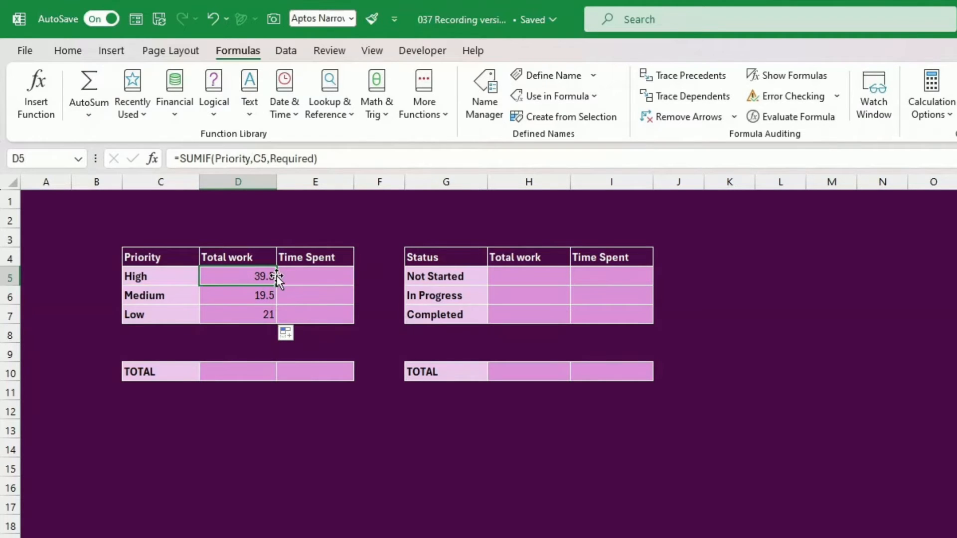
{"action": "mouse_move", "coordinate": [277, 282]}
{"action": "left_mouse_down"}
{"action": "mouse_move", "coordinate": [320, 285]}
{"action": "mouse_move", "coordinate": [319, 272]}
{"action": "left_mouse_up"}
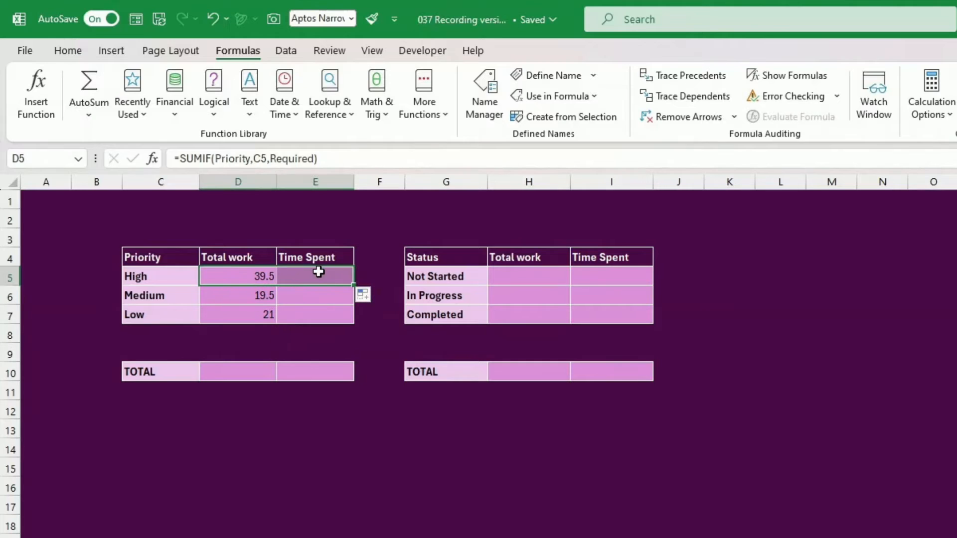
{"action": "left_click", "coordinate": [318, 272]}
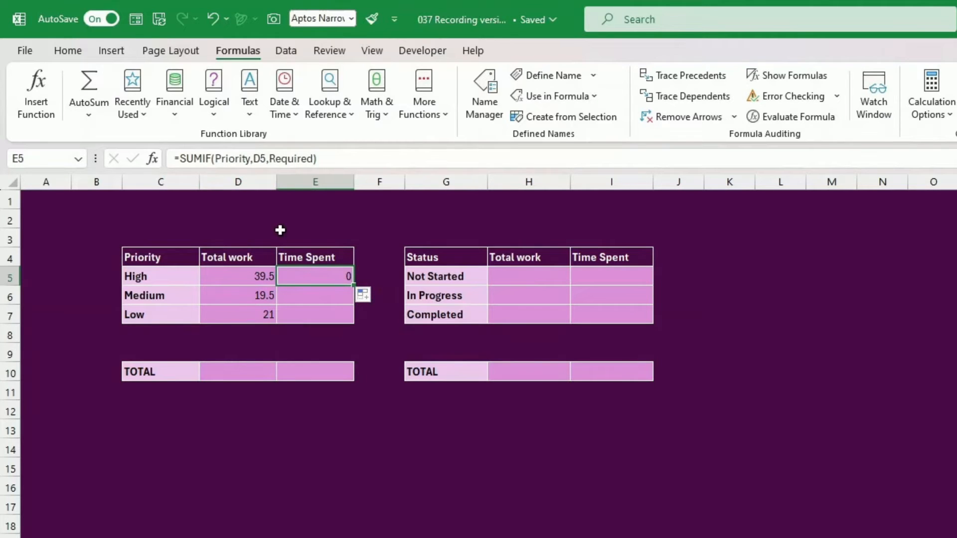
{"action": "double_click", "coordinate": [301, 275]}
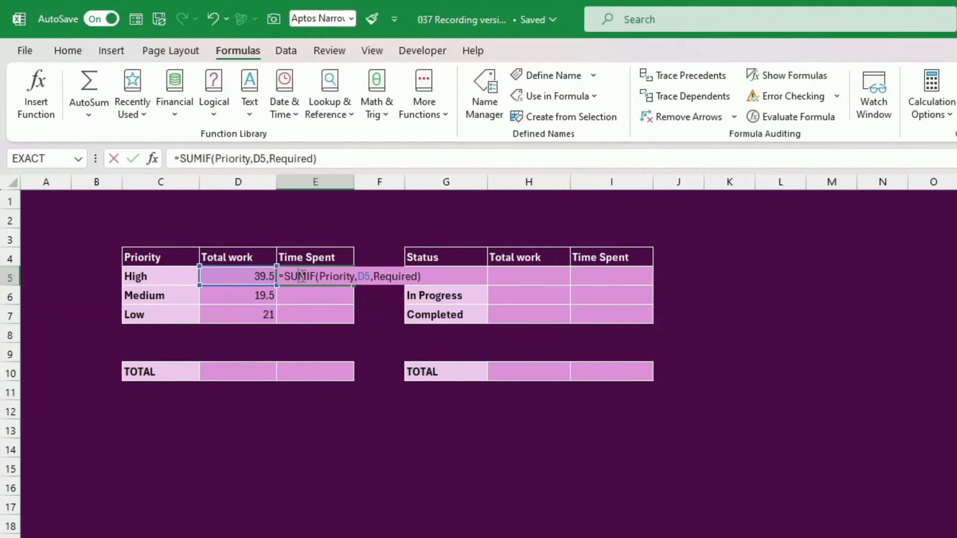
{"action": "left_click", "coordinate": [191, 277]}
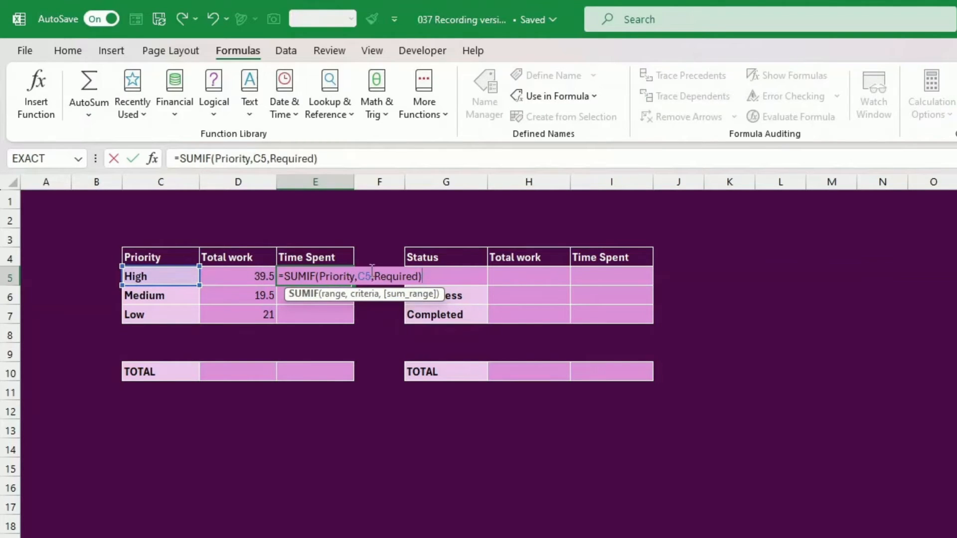
Replace the sum range in the E5 formula so it reads =SUMIF(Priority,C5,Spent)
{"action": "left_click_drag", "start_coordinate": [374, 277], "coordinate": [413, 277]}
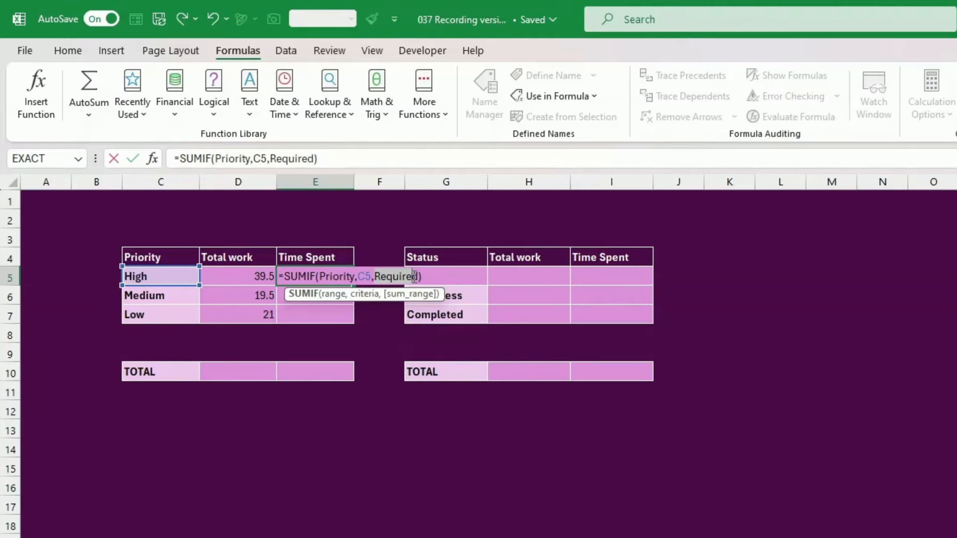
{"action": "key", "text": "Delete"}
{"action": "key", "text": "Delete"}
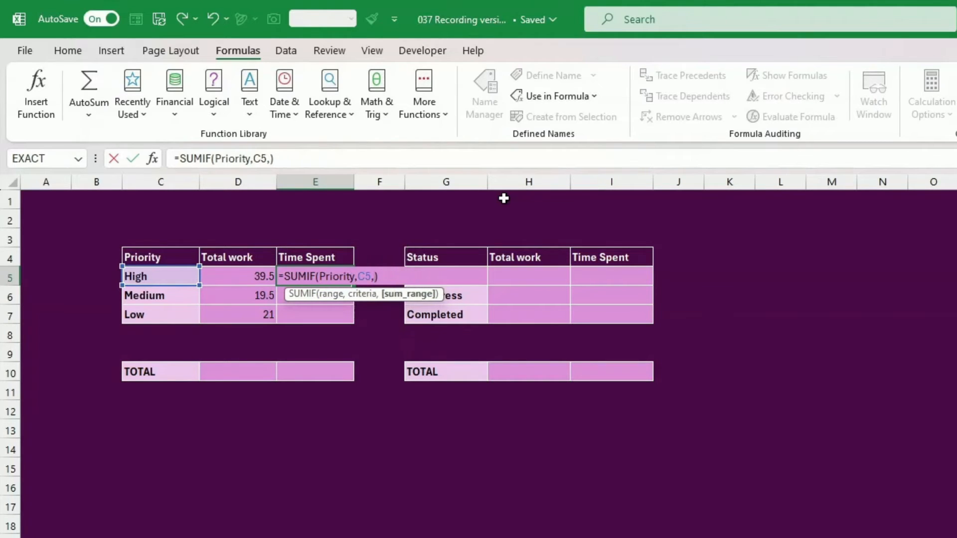
{"action": "type", "text": "Spent"}
{"action": "key", "text": "Return"}
{"action": "left_click", "coordinate": [312, 273]}
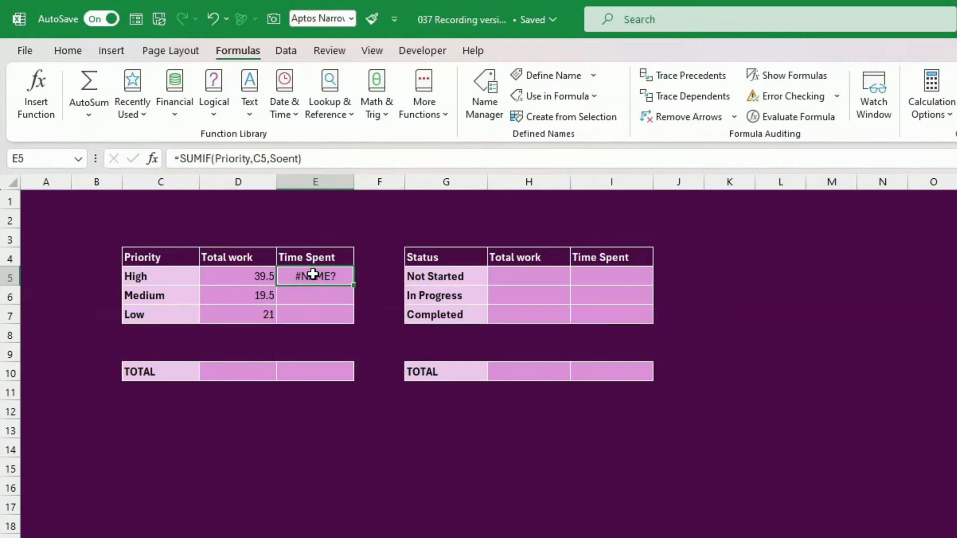
{"action": "left_click", "coordinate": [282, 158]}
{"action": "key", "text": "BackSpace"}
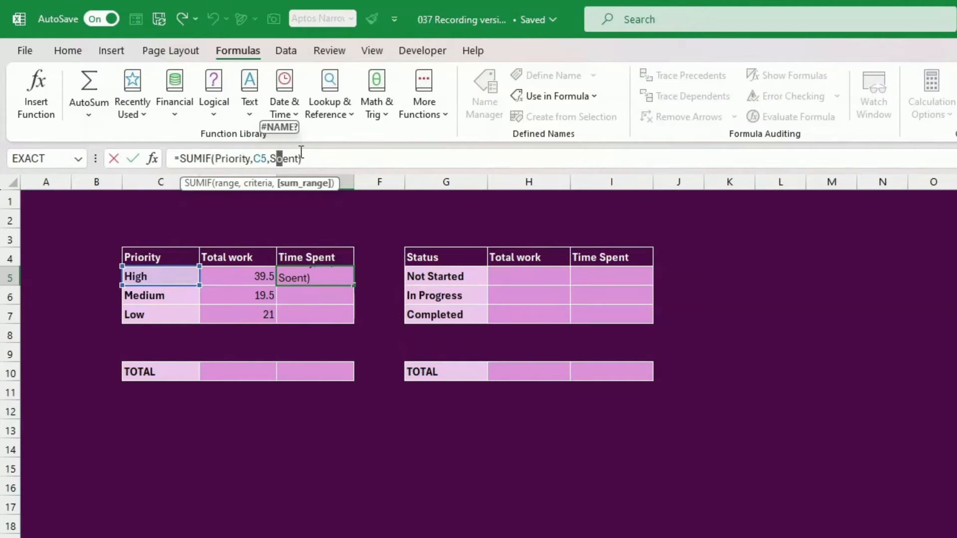
{"action": "type", "text": "p"}
{"action": "key", "text": "Return"}
Fill the E5 formula down the priority table's Time Spent column through E7
{"action": "left_click", "coordinate": [324, 275]}
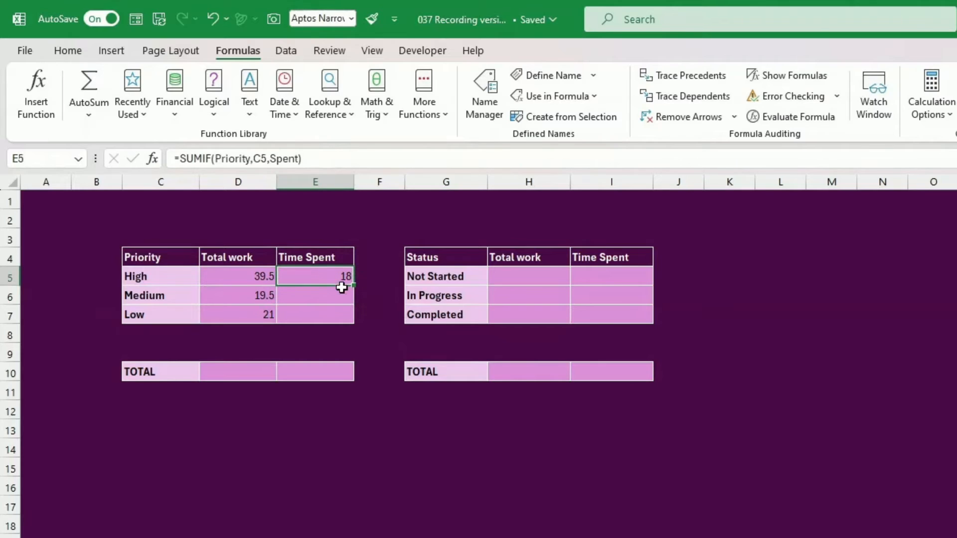
{"action": "left_click_drag", "start_coordinate": [355, 287], "coordinate": [352, 324]}
{"action": "left_click", "coordinate": [416, 350]}
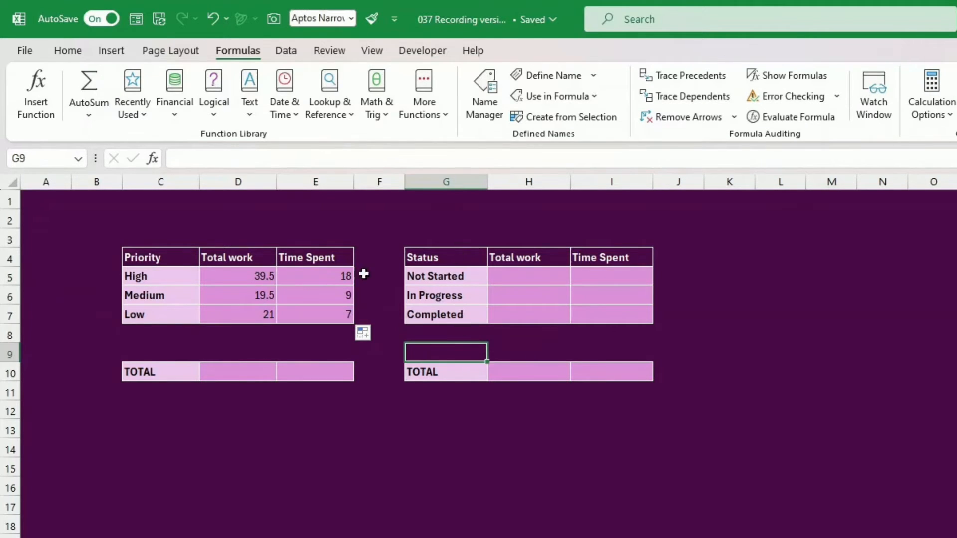
Copy the D5 formula into H5, edit it to =SUMIF(Status,$G5,Required), and fill it down through H7
{"action": "left_click", "coordinate": [235, 281]}
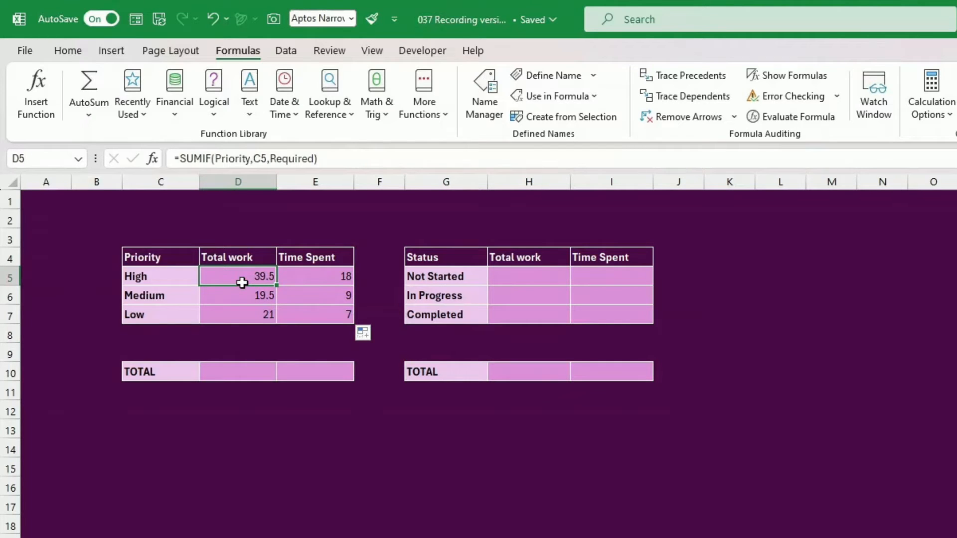
{"action": "left_click_drag", "start_coordinate": [247, 285], "coordinate": [539, 274]}
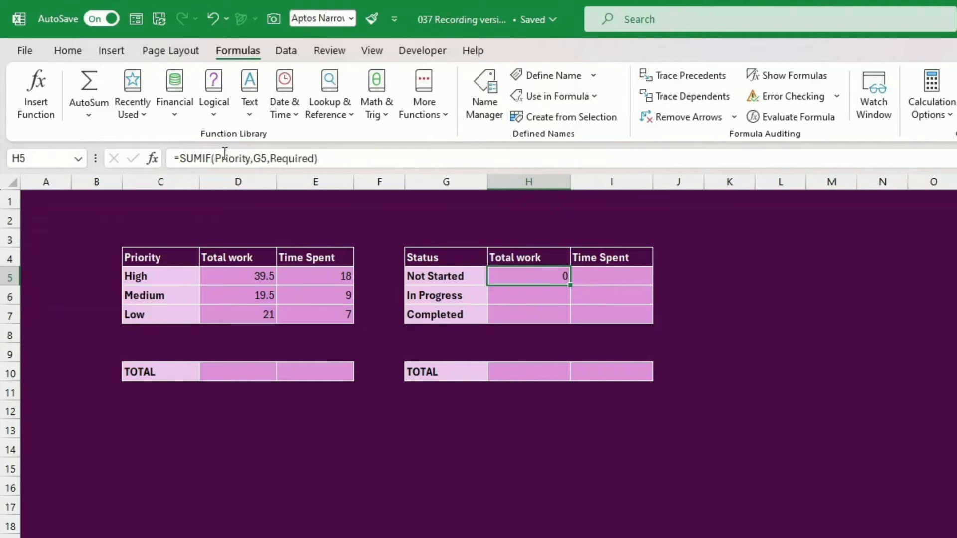
{"action": "left_click", "coordinate": [251, 159]}
{"action": "left_click_drag", "start_coordinate": [251, 158], "coordinate": [217, 139]}
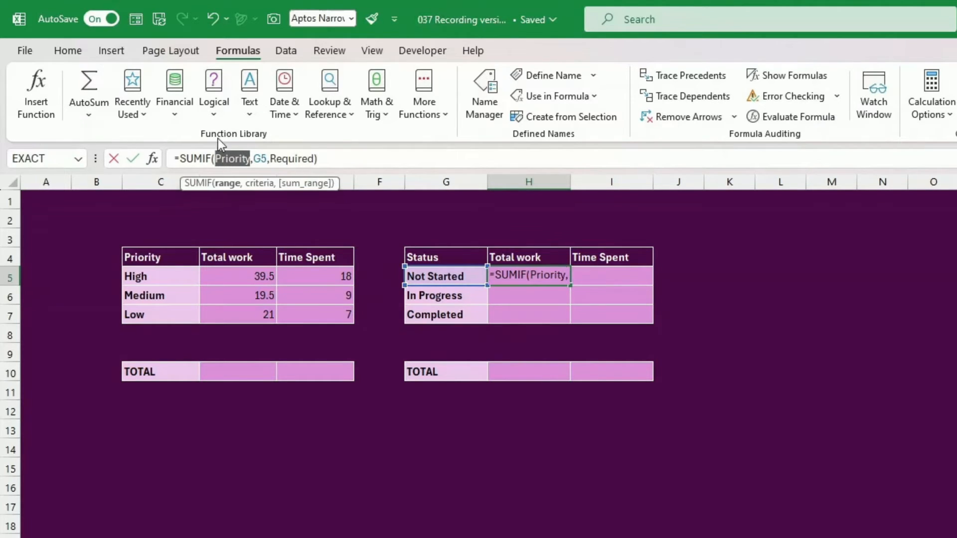
{"action": "type", "text": "Status"}
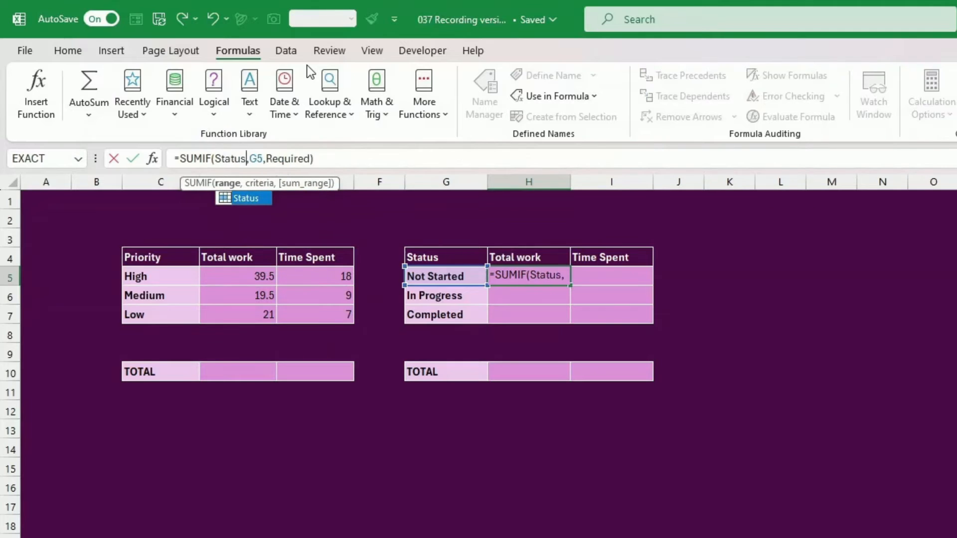
{"action": "left_click", "coordinate": [252, 158]}
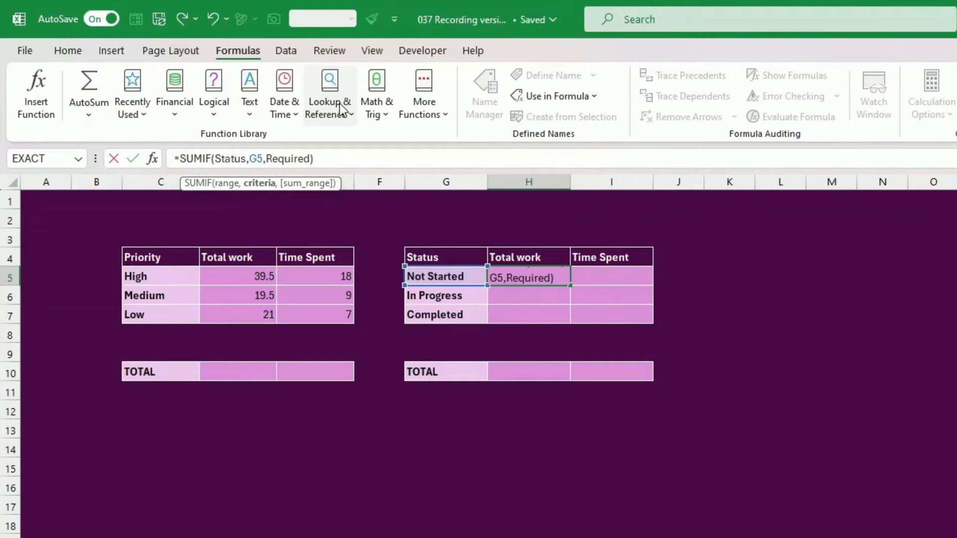
{"action": "type", "text": "$"}
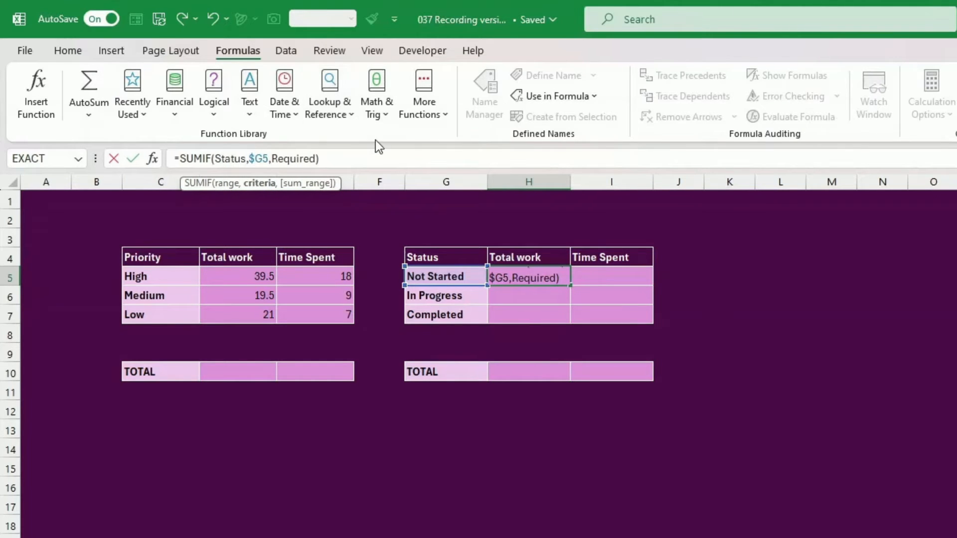
{"action": "key", "text": "Return"}
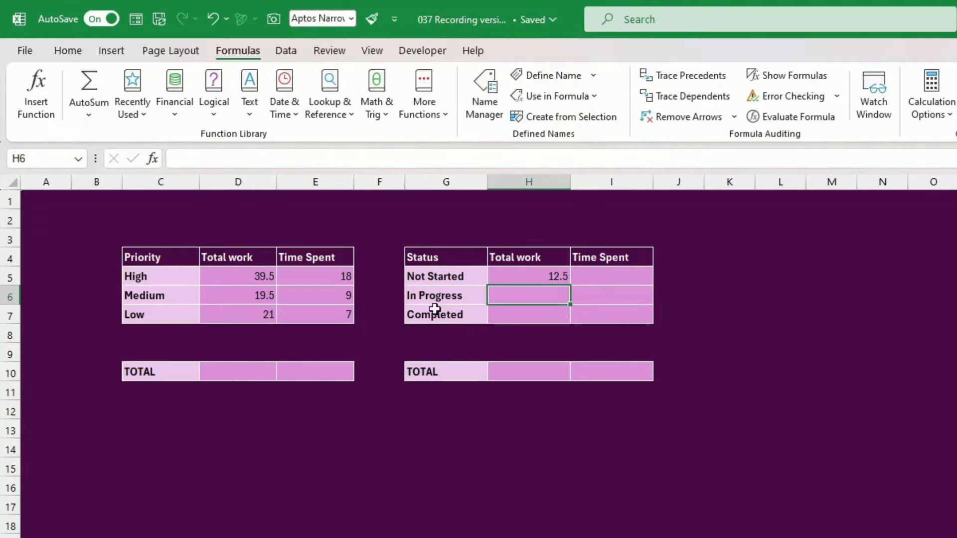
{"action": "left_click", "coordinate": [504, 278]}
{"action": "left_click_drag", "start_coordinate": [569, 286], "coordinate": [592, 327]}
Fill the H5 formula across into the Time Spent cell I5 and edit it to =SUMIF(Status,$G5,Spent)
{"action": "left_click", "coordinate": [559, 277]}
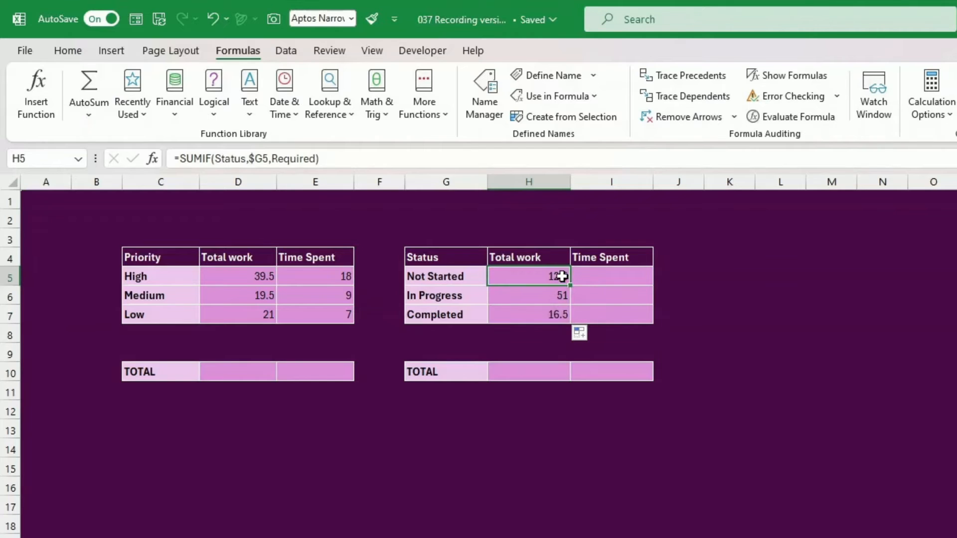
{"action": "left_click_drag", "start_coordinate": [571, 287], "coordinate": [617, 275]}
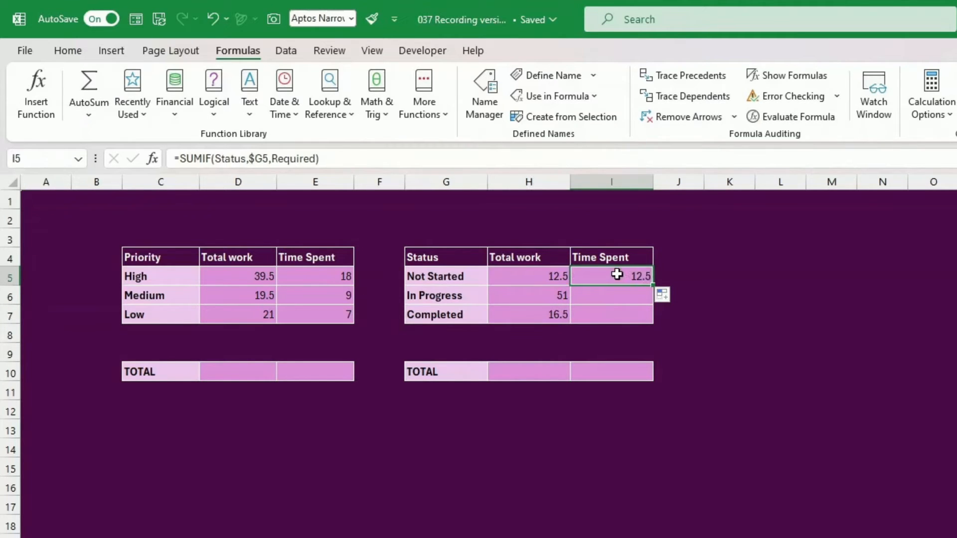
{"action": "double_click", "coordinate": [619, 275]}
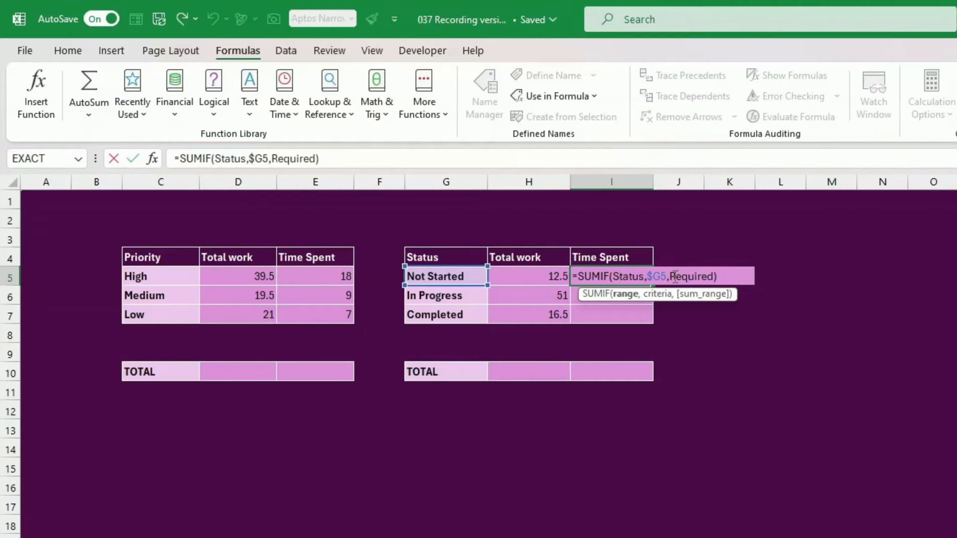
{"action": "left_click_drag", "start_coordinate": [670, 279], "coordinate": [715, 279]}
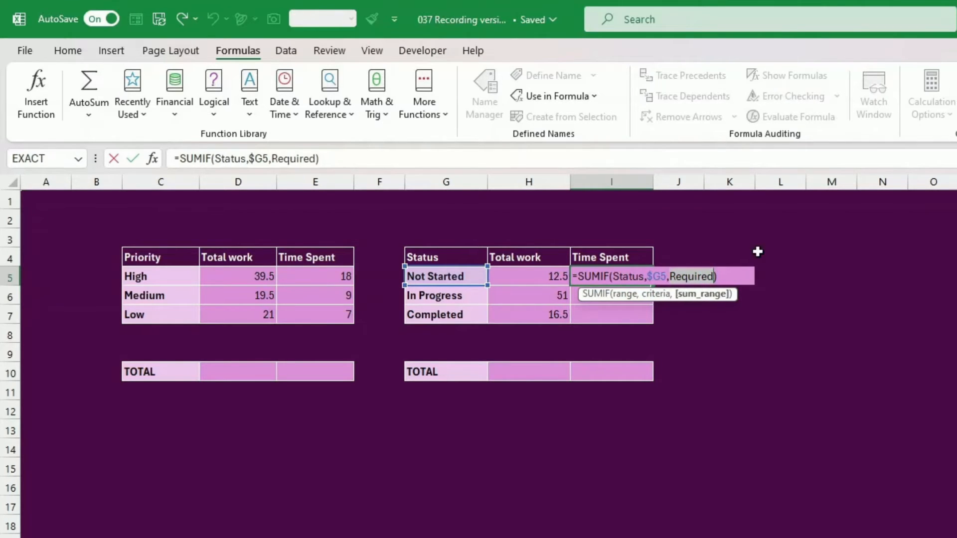
{"action": "type", "text": "Spent"}
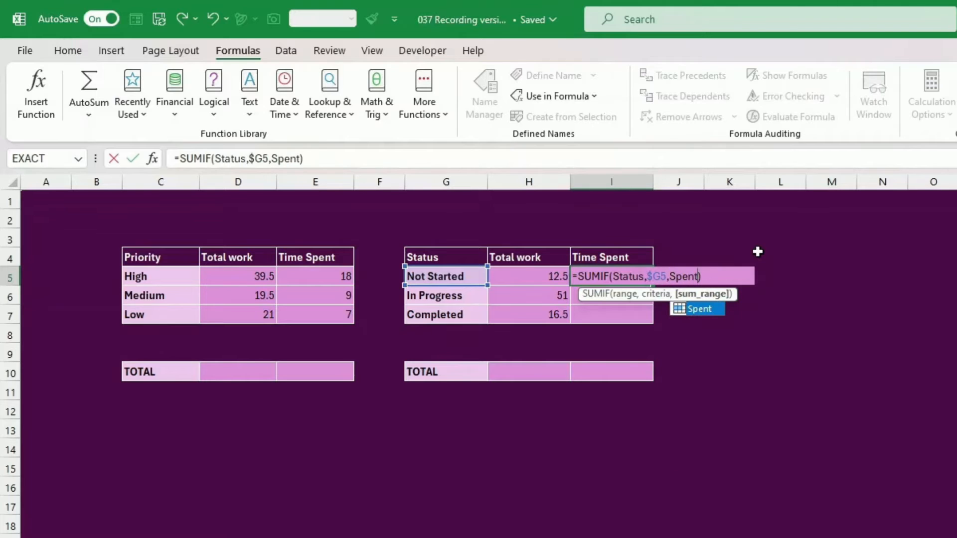
{"action": "key", "text": "Return"}
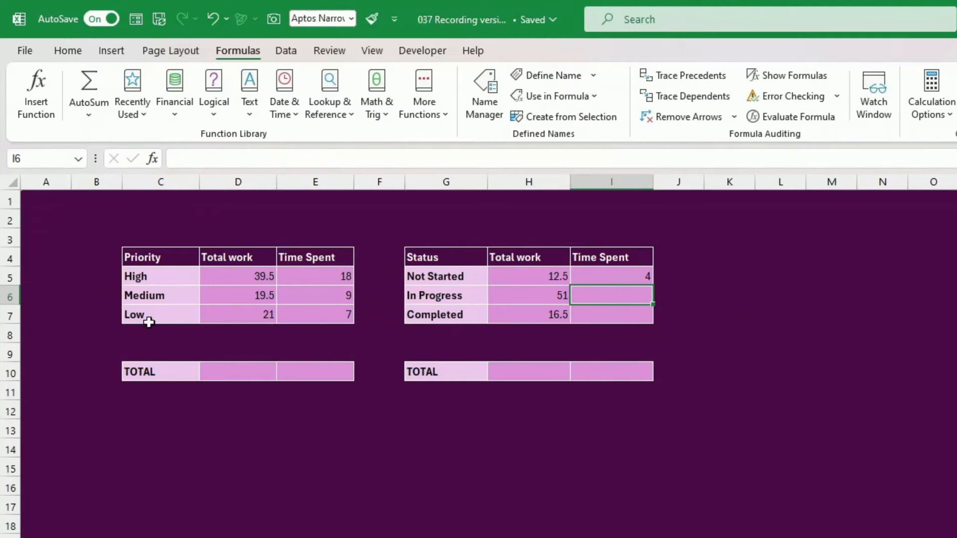
Fill the I5 formula down through I7, and sum D5:D7 into the priority table's Total work TOTAL cell D10
{"action": "left_click", "coordinate": [637, 281]}
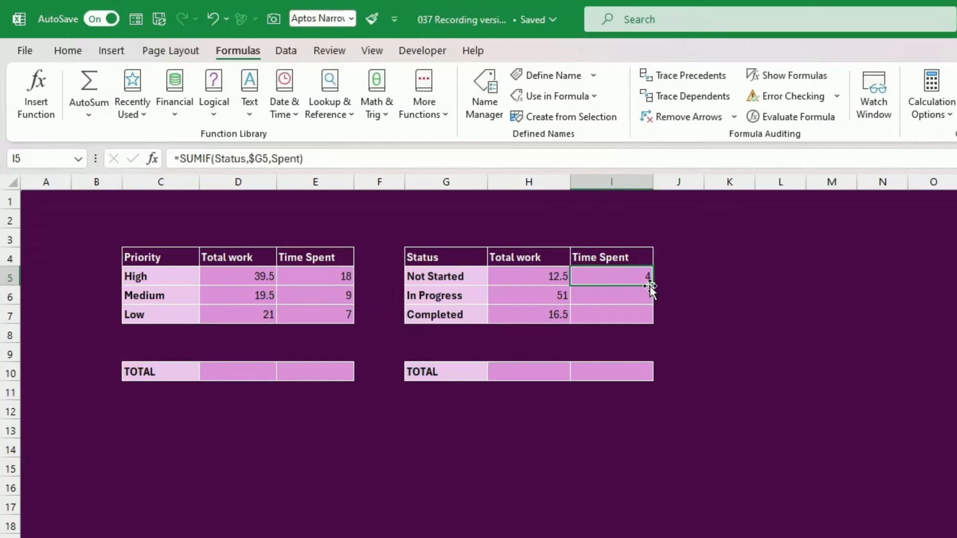
{"action": "left_click_drag", "start_coordinate": [649, 287], "coordinate": [651, 323]}
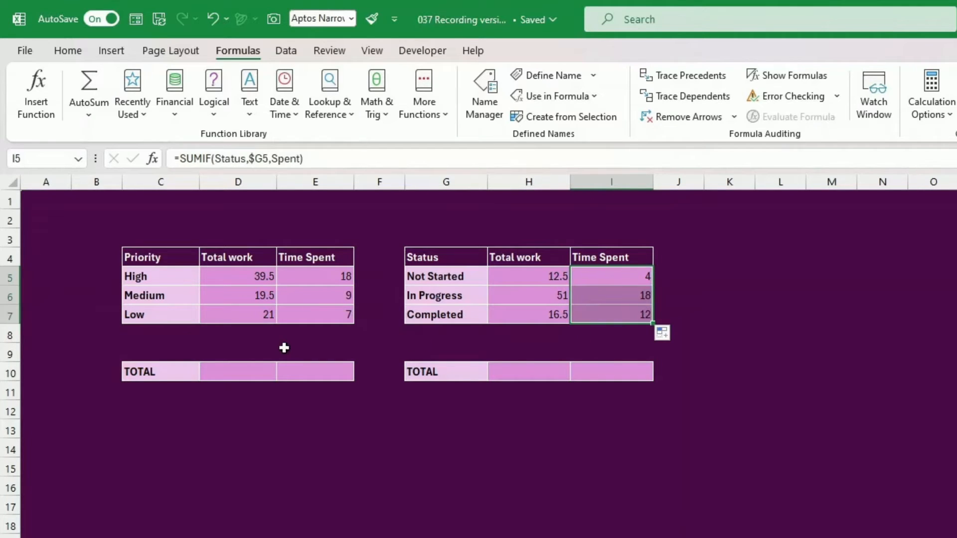
{"action": "left_click", "coordinate": [252, 371]}
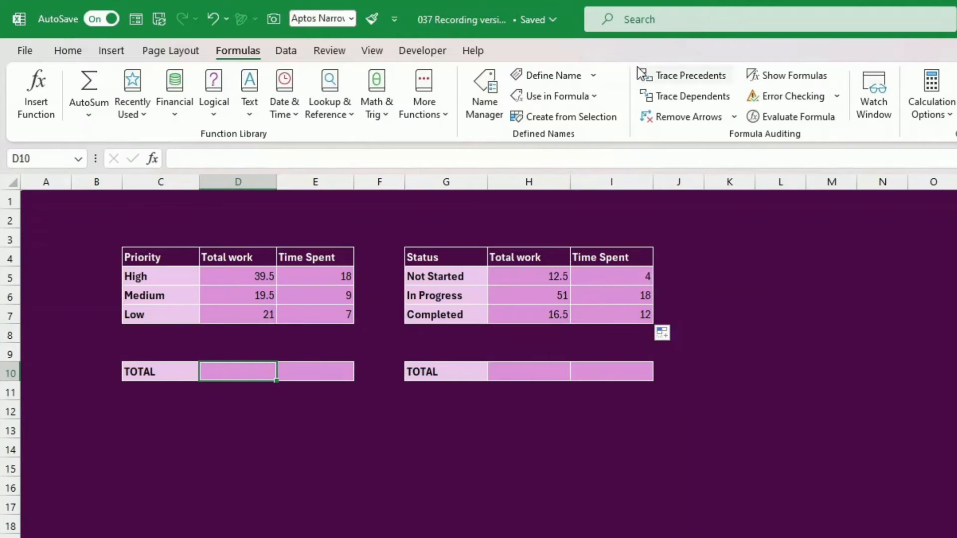
{"action": "left_click", "coordinate": [84, 81]}
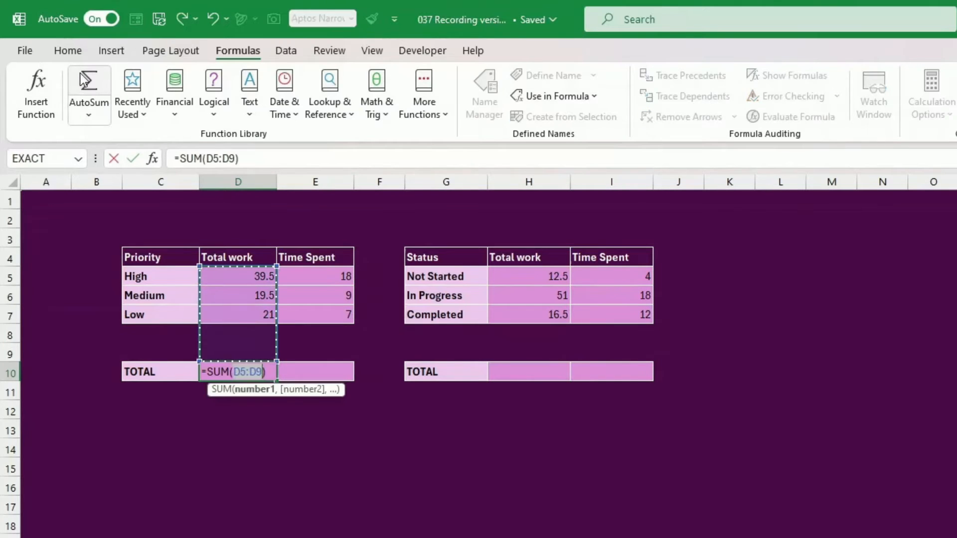
{"action": "left_click_drag", "start_coordinate": [267, 275], "coordinate": [266, 305]}
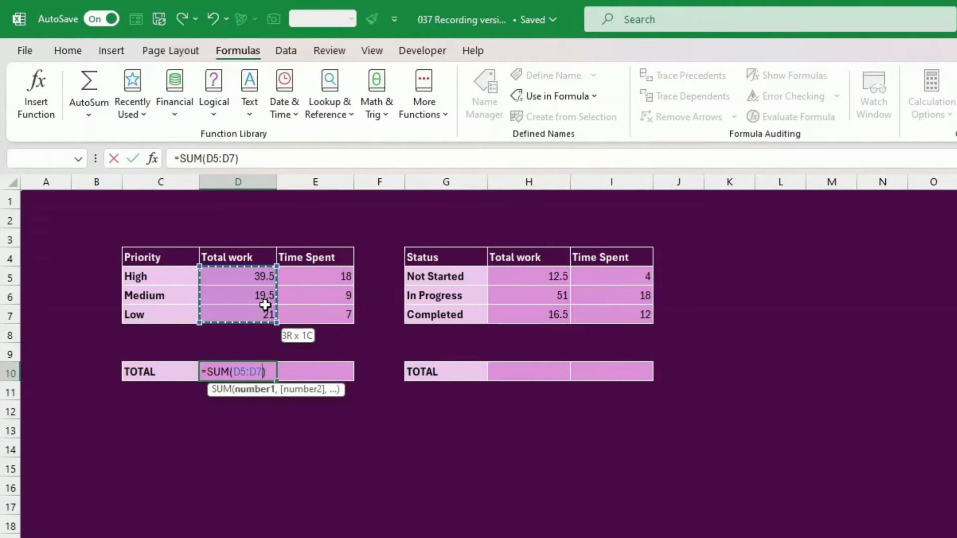
{"action": "key", "text": "Return"}
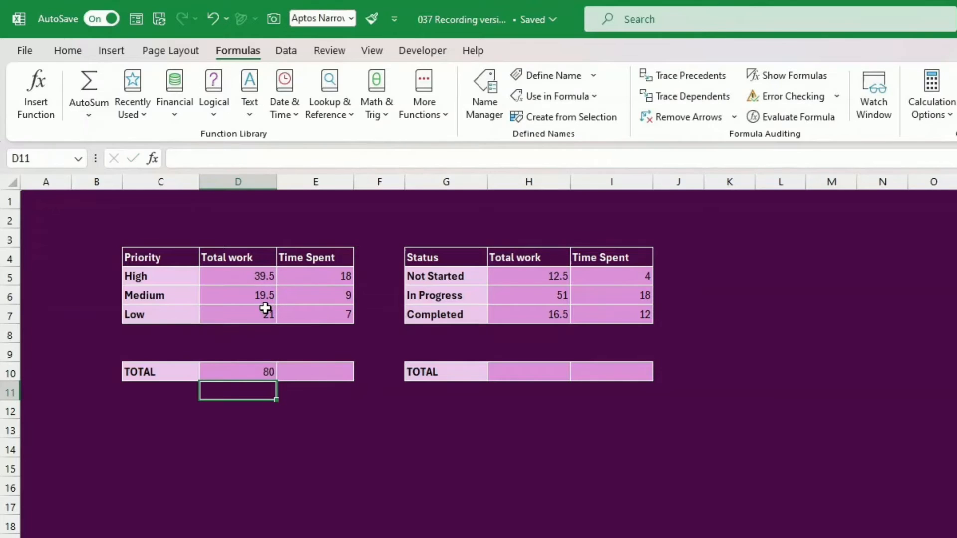
Copy the D10 total formula into the remaining TOTAL cells E10, H10 and I10 of both tables
{"action": "key", "text": "Up"}
{"action": "key", "text": "ctrl+c"}
{"action": "key", "text": "Right"}
{"action": "key", "text": "ctrl+v"}
{"action": "key", "text": "Right"}
{"action": "key", "text": "Right"}
{"action": "key", "text": "Right"}
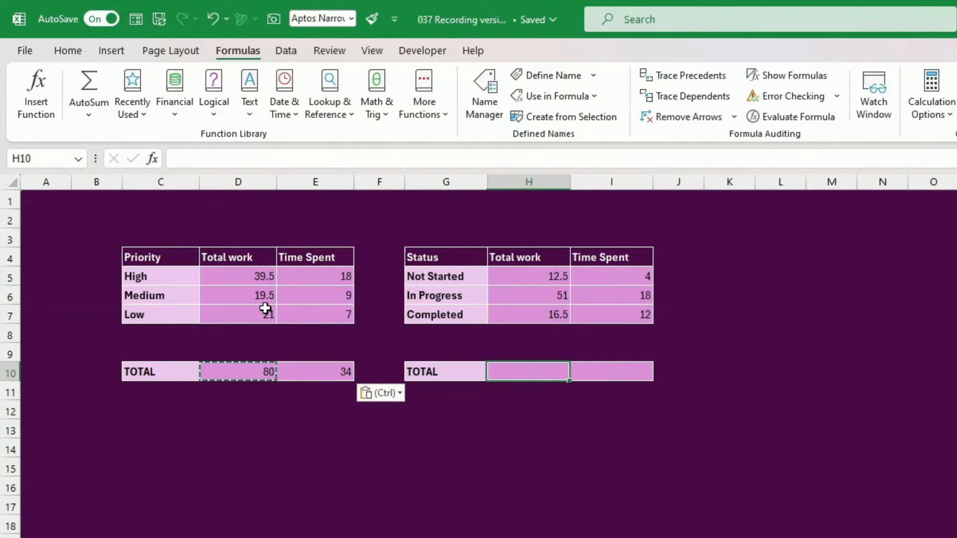
{"action": "key", "text": "ctrl+v"}
{"action": "key", "text": "Right"}
{"action": "key", "text": "ctrl+v"}
{"action": "key", "text": "Left"}
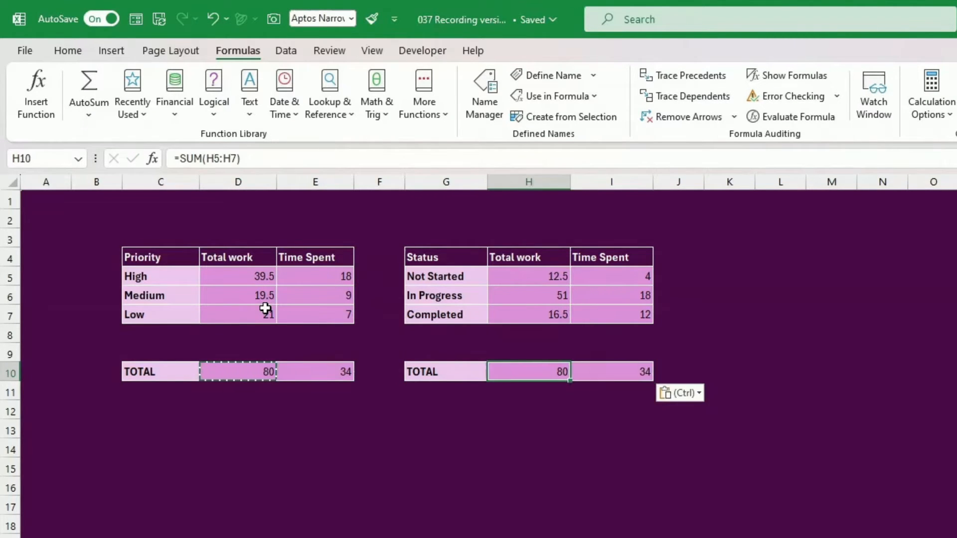
Make the status table's totals in H10 and I10 bold
{"action": "key", "text": "Right"}
{"action": "key", "text": "Left"}
{"action": "key", "text": "Left"}
{"action": "key", "text": "Right"}
{"action": "key", "text": "ctrl+b"}
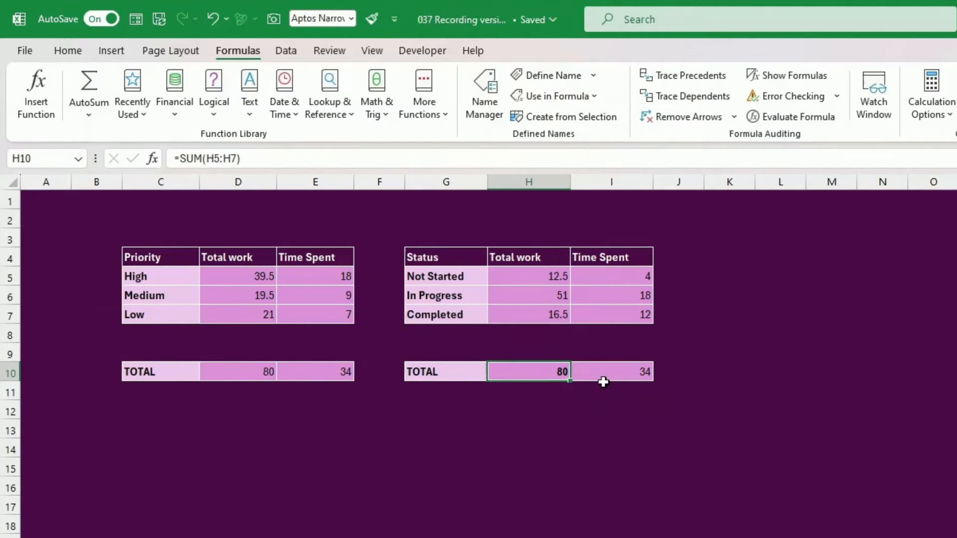
{"action": "key", "text": "Right"}
{"action": "key", "text": "ctrl+b"}
Make the priority table's totals in D10 and E10 bold
{"action": "key", "text": "Left"}
{"action": "key", "text": "Left"}
{"action": "key", "text": "Left"}
{"action": "key", "text": "Left"}
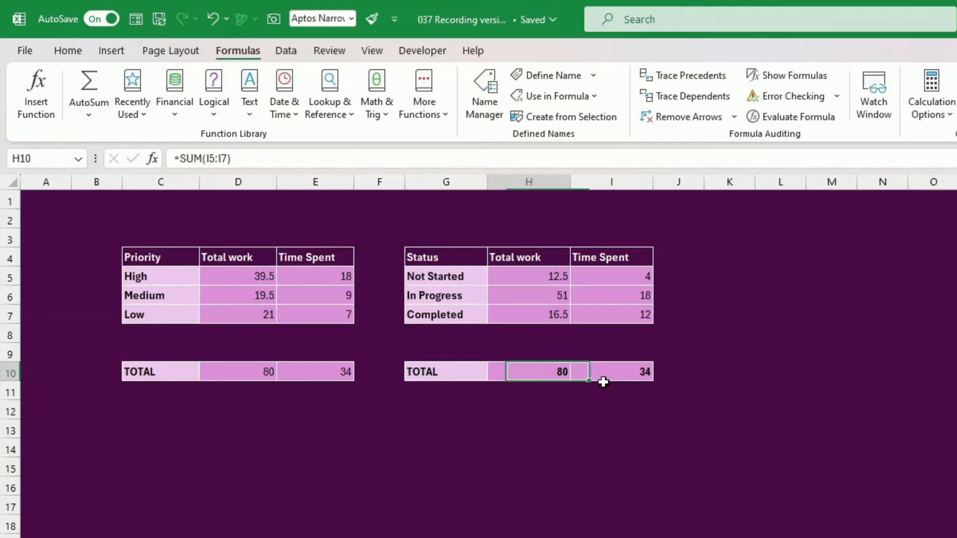
{"action": "key", "text": "Left"}
{"action": "key", "text": "shift+Right"}
{"action": "key", "text": "ctrl+b"}
{"action": "key", "text": "Down"}
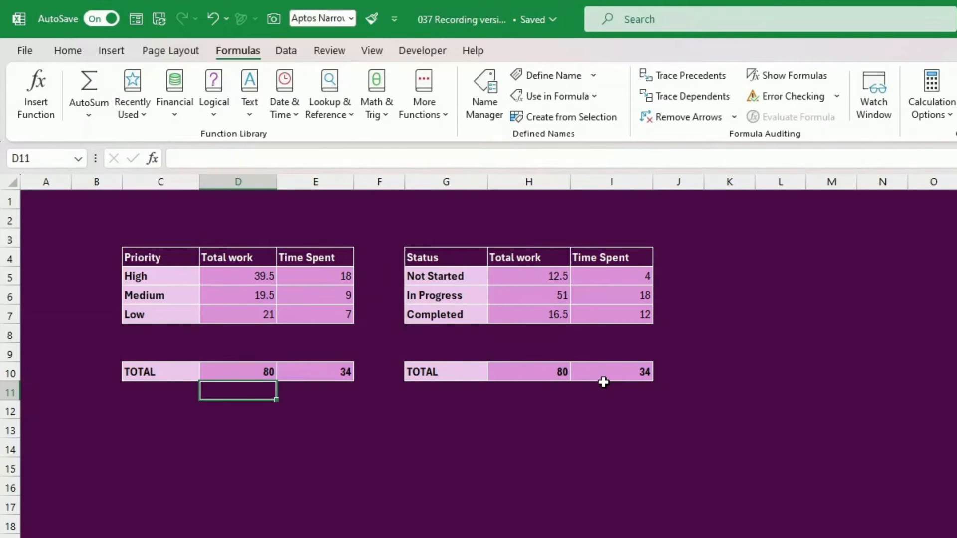
{"action": "key", "text": "Up"}
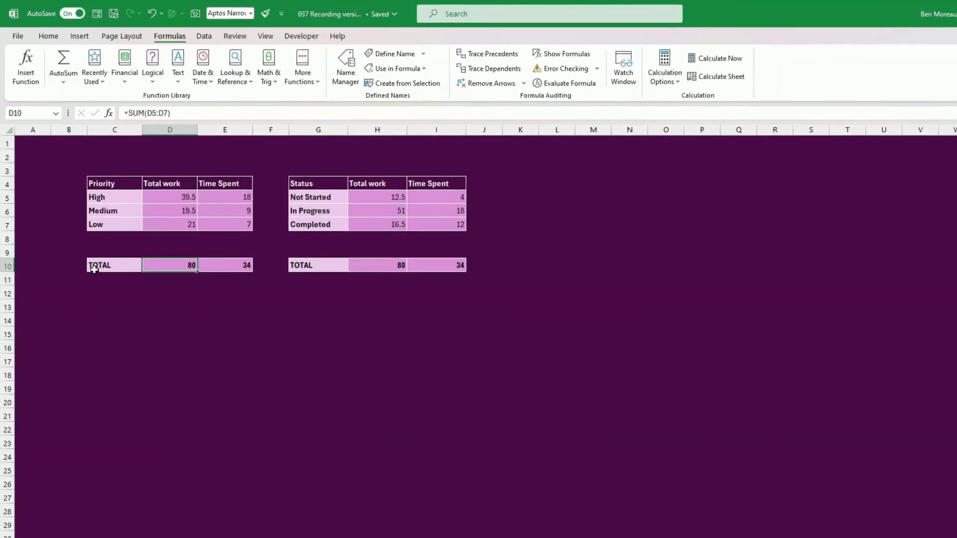
Copy the priority TOTAL row C10:E10 to row 29 below the Resources table and set E29 to =SUM(E8:E26)
{"action": "left_click_drag", "start_coordinate": [94, 267], "coordinate": [229, 265]}
{"action": "key", "text": "ctrl+c"}
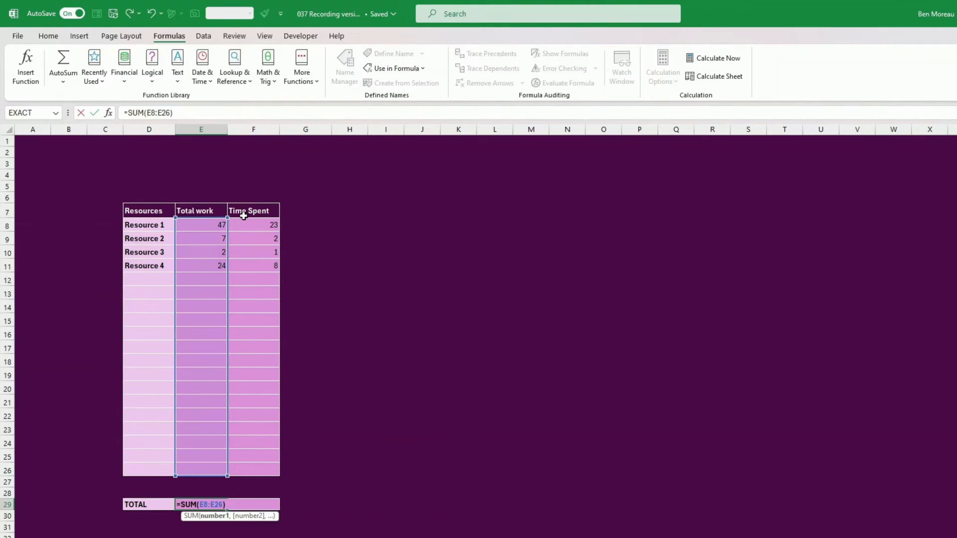
{"action": "key", "text": "Return"}
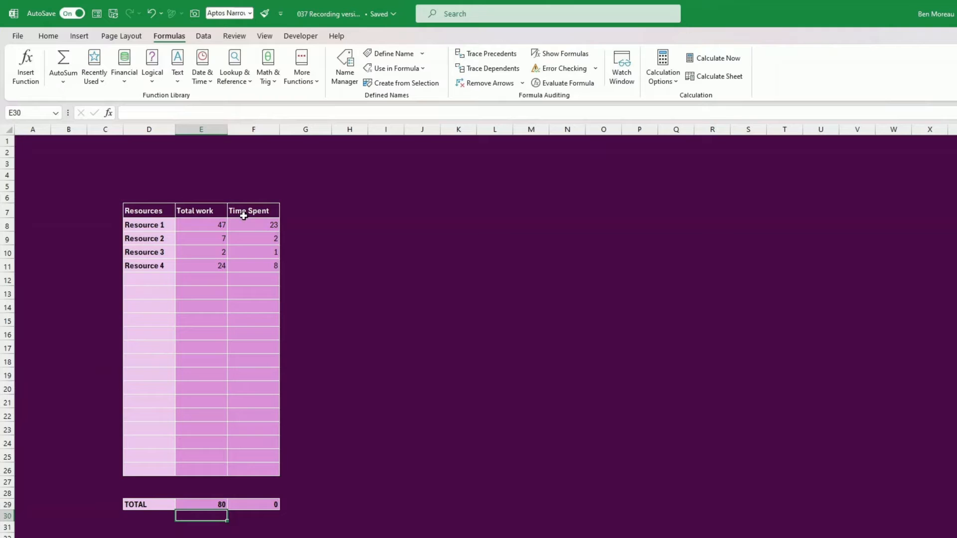
Fill the E29 total formula across into the Resources table's Time Spent total in F29
{"action": "left_click", "coordinate": [205, 504]}
{"action": "left_click_drag", "start_coordinate": [227, 511], "coordinate": [280, 508]}
{"action": "left_click", "coordinate": [273, 506]}
{"action": "left_click", "coordinate": [262, 526]}
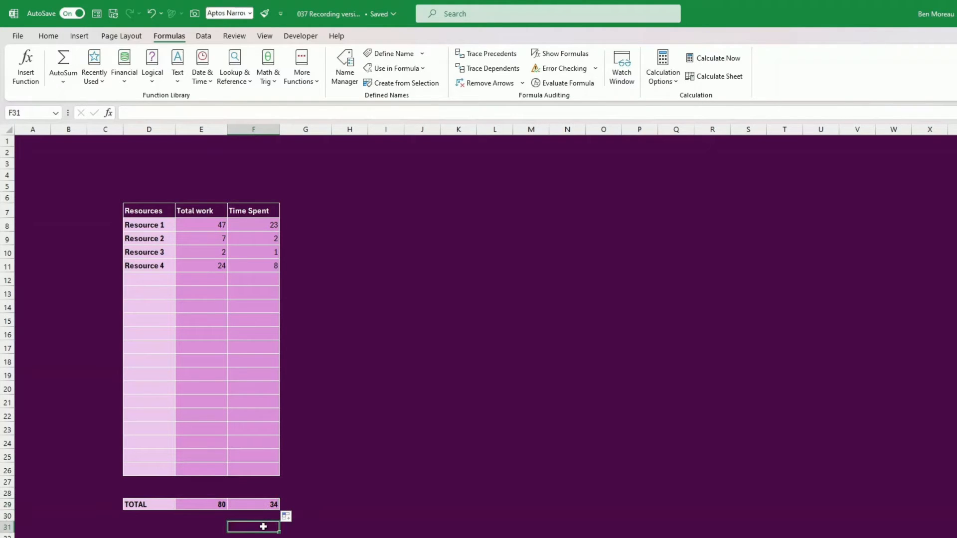
Switch to the task table sheet and clear the helper labels in C3:M5 above the header row
{"action": "key", "text": "ctrl+Page_Up"}
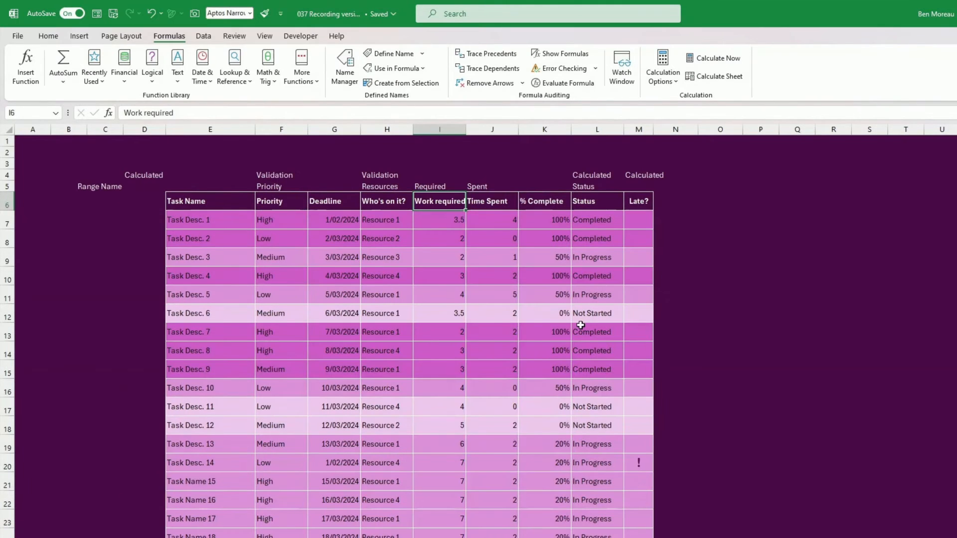
{"action": "left_click", "coordinate": [768, 302]}
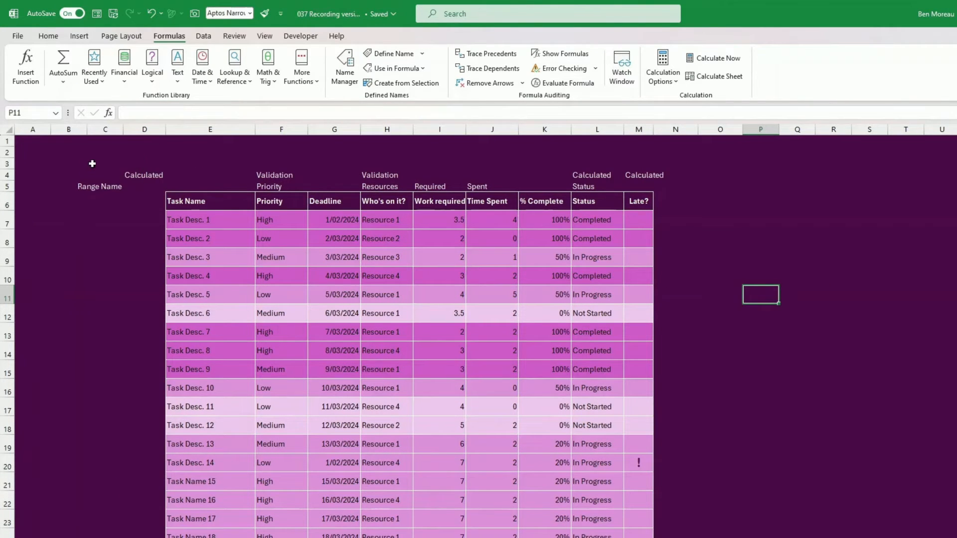
{"action": "left_click_drag", "start_coordinate": [92, 162], "coordinate": [651, 181]}
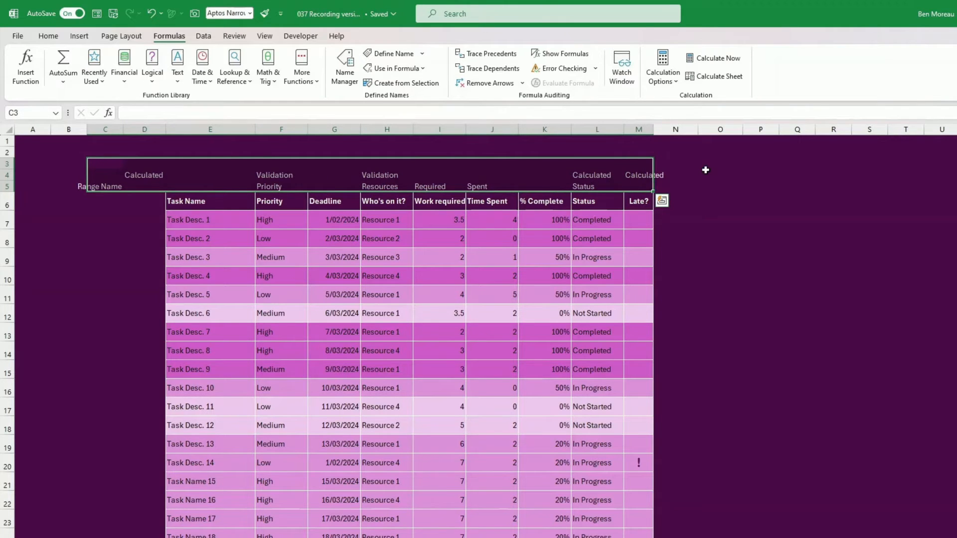
{"action": "key", "text": "Delete"}
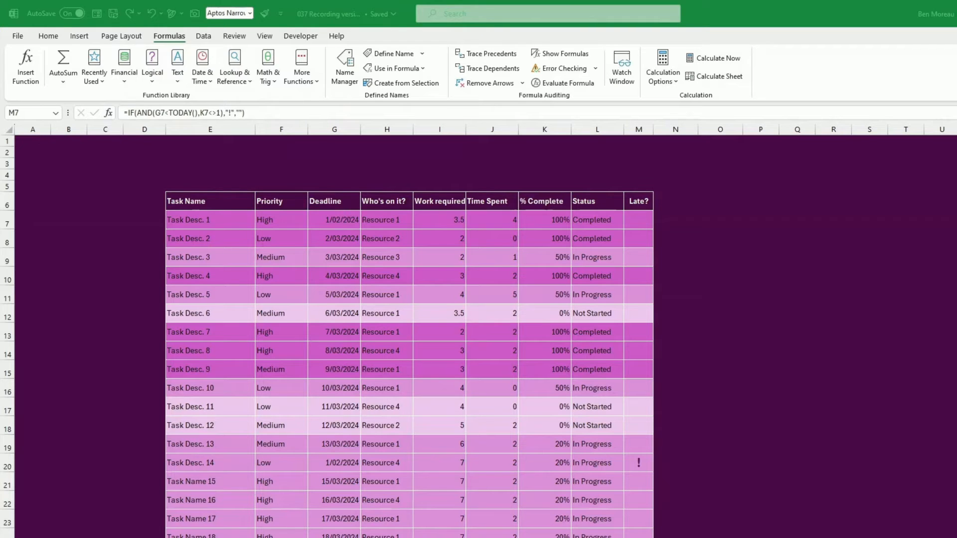
{"action": "left_click", "coordinate": [452, 221]}
{"action": "left_click", "coordinate": [500, 219]}
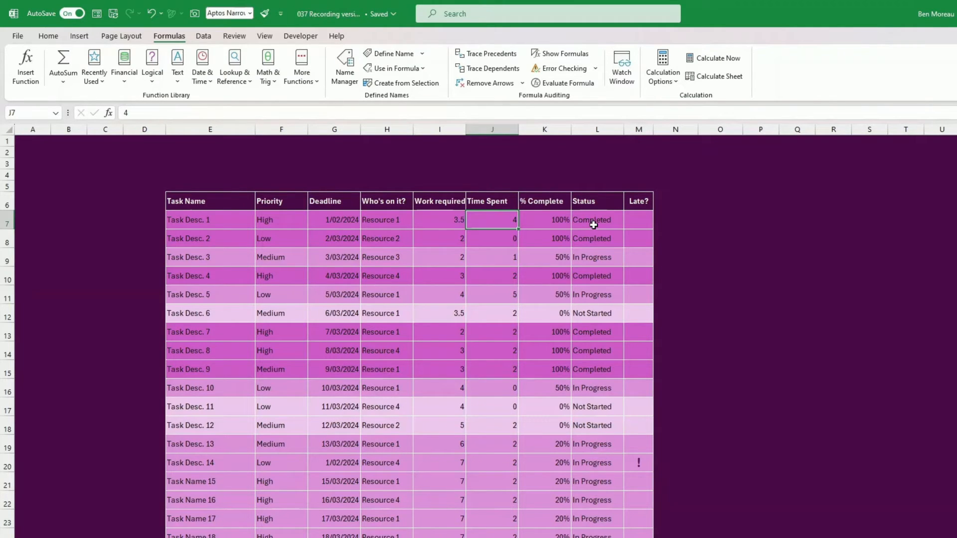
{"action": "left_click_drag", "start_coordinate": [451, 218], "coordinate": [496, 217]}
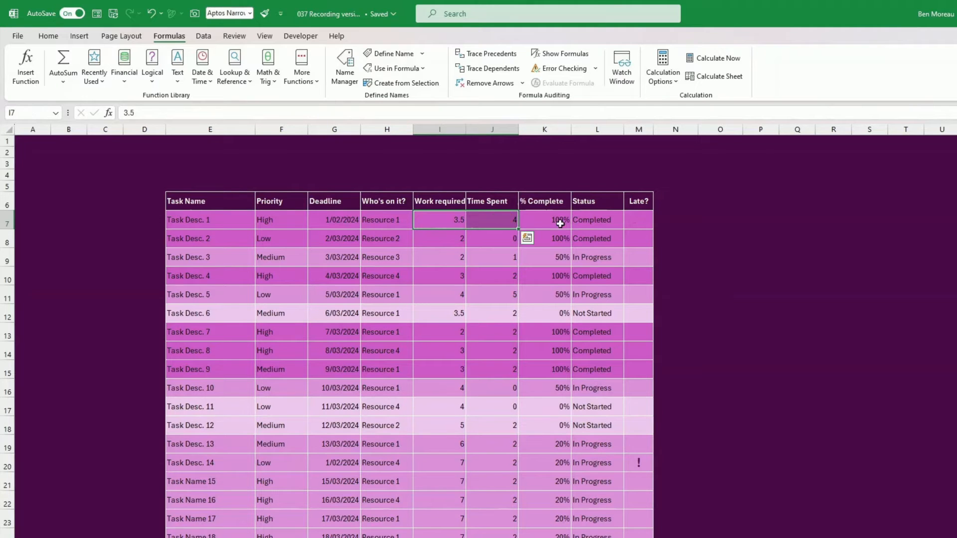
{"action": "left_click", "coordinate": [723, 222]}
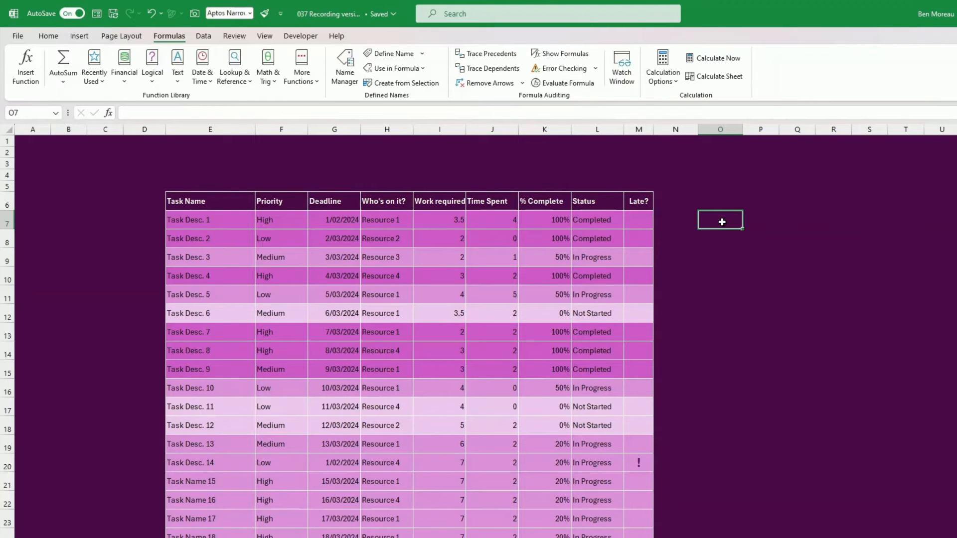
{"action": "type", "text": "="}
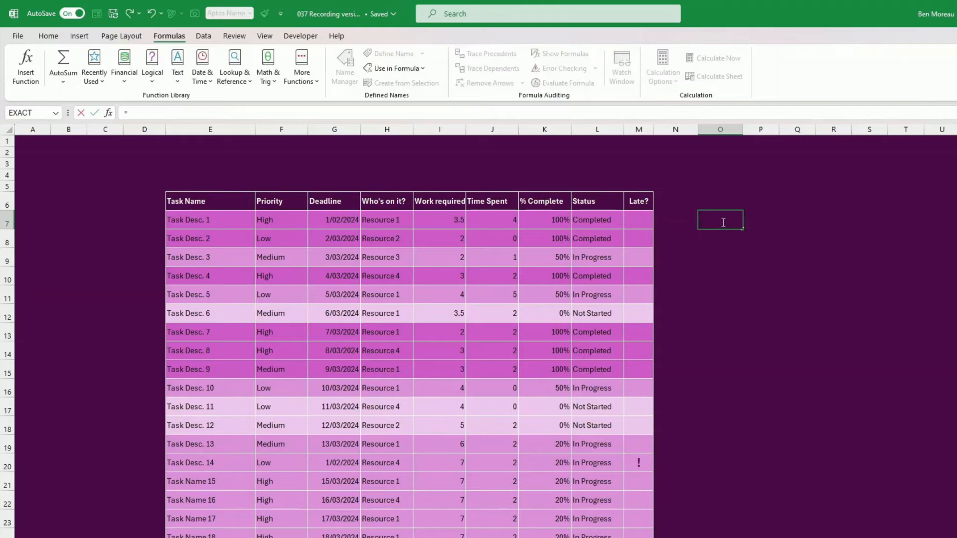
{"action": "key", "text": "Escape"}
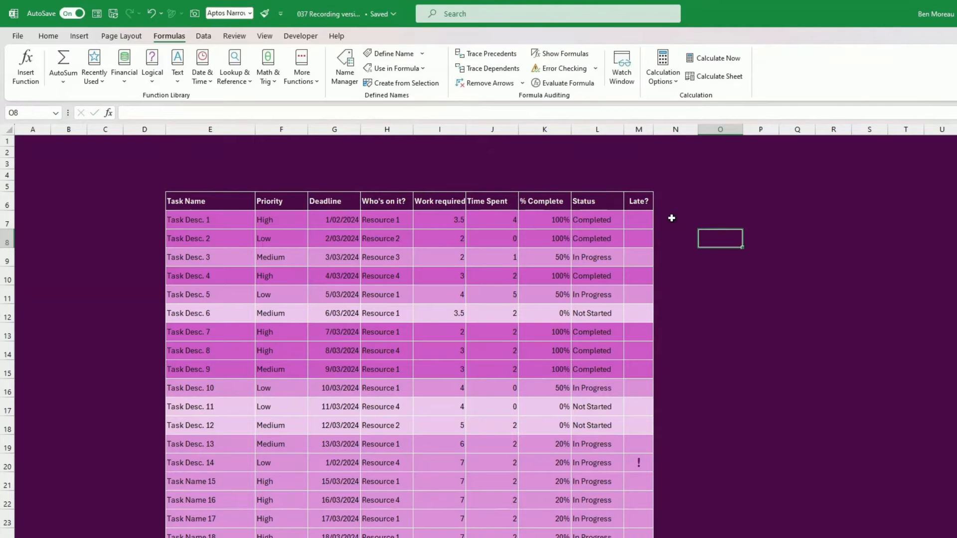
Set the font colour to white for the empty cells in columns O to R beside the task table, starting at row 6
{"action": "left_click_drag", "start_coordinate": [705, 199], "coordinate": [840, 532]}
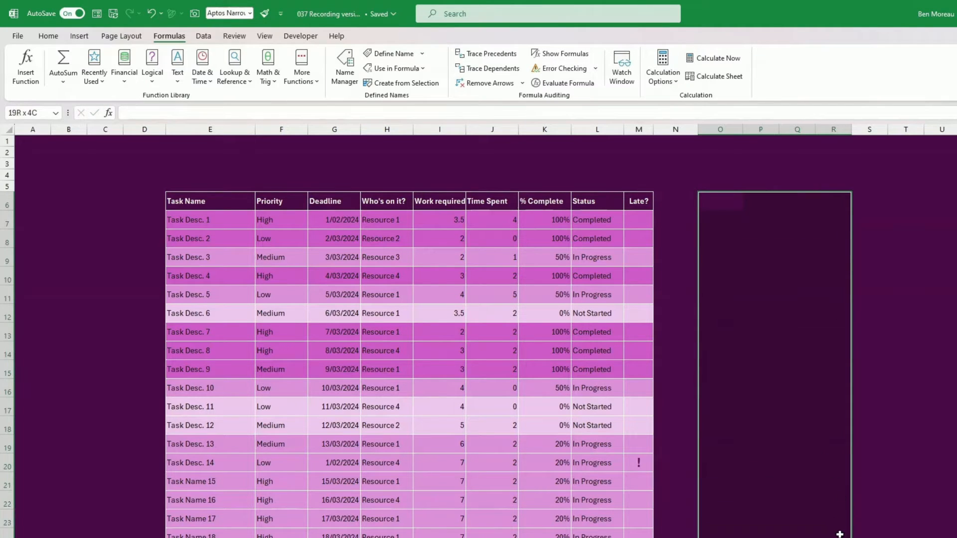
{"action": "left_click", "coordinate": [58, 38]}
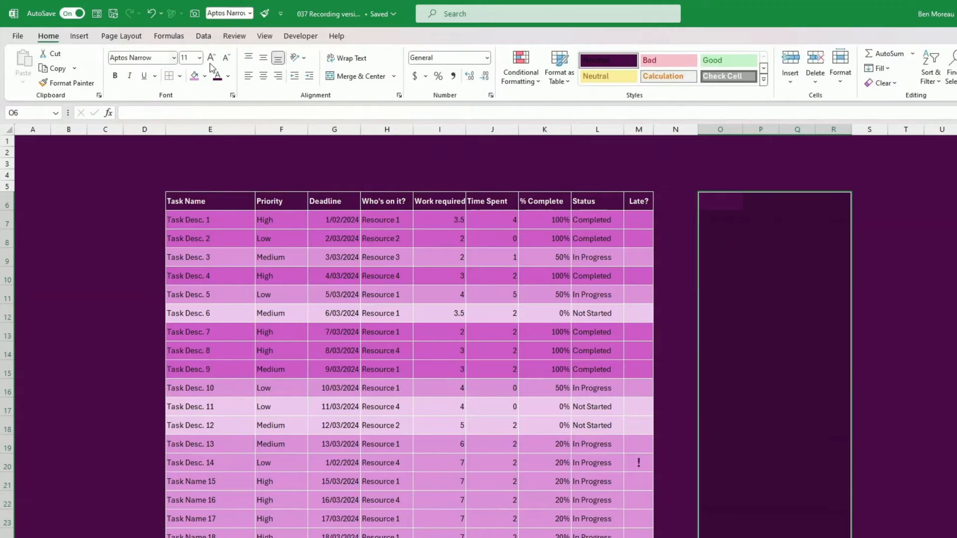
{"action": "left_click", "coordinate": [228, 76]}
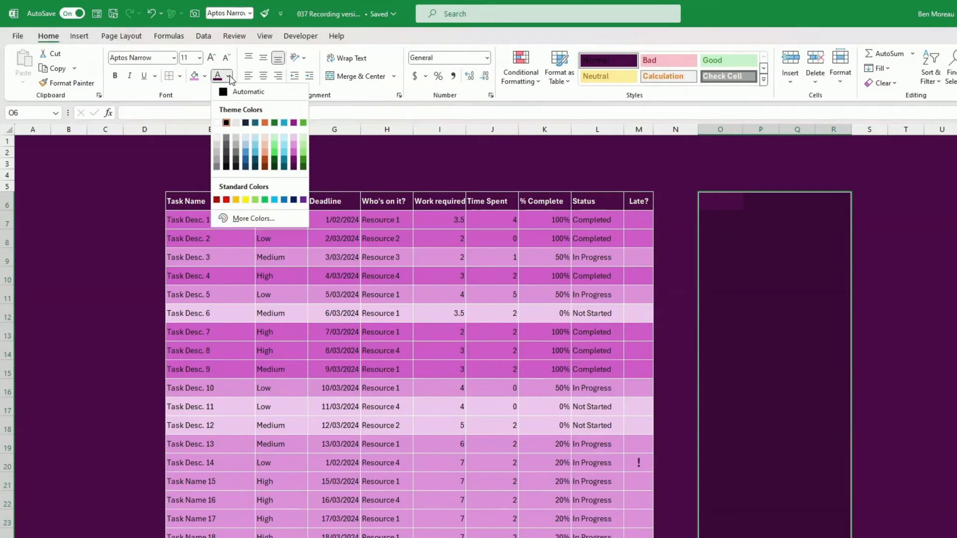
{"action": "left_click", "coordinate": [222, 127]}
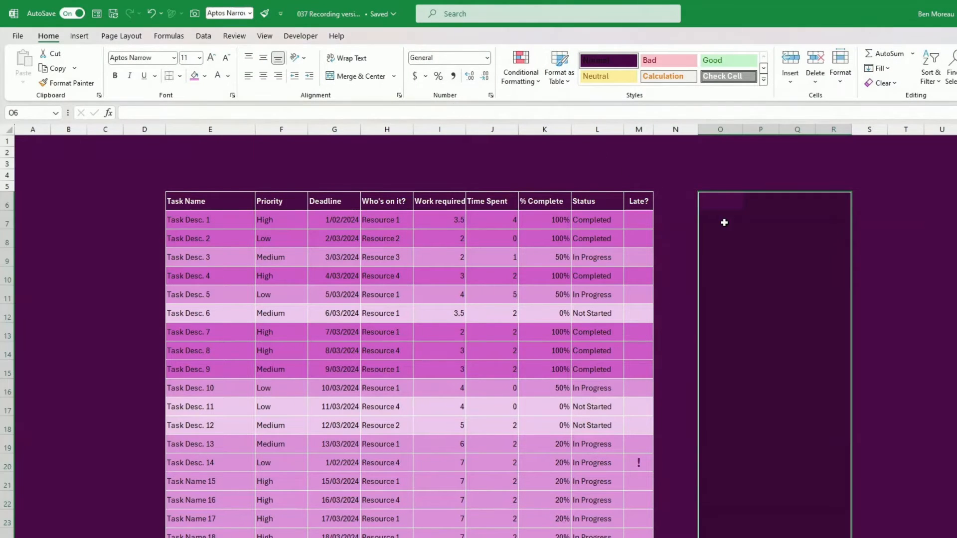
Enter =IF(J7>I7,J7,"") in O7 to return the first task's Time Spent when it exceeds its Work required
{"action": "left_click", "coordinate": [723, 220]}
{"action": "type", "text": "=if("}
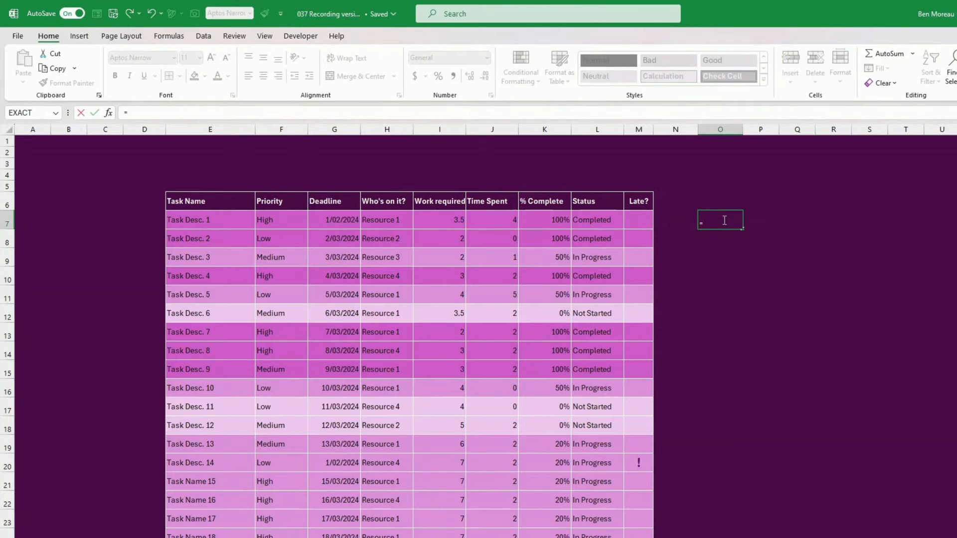
{"action": "key", "text": "Left"}
{"action": "key", "text": "Left"}
{"action": "key", "text": "Left"}
{"action": "key", "text": "Left"}
{"action": "key", "text": "Left"}
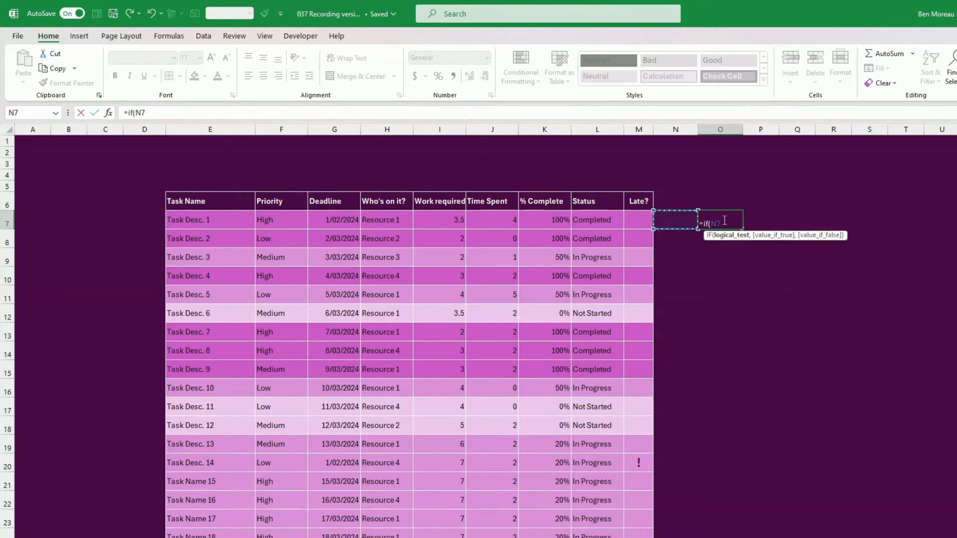
{"action": "type", "text": ">"}
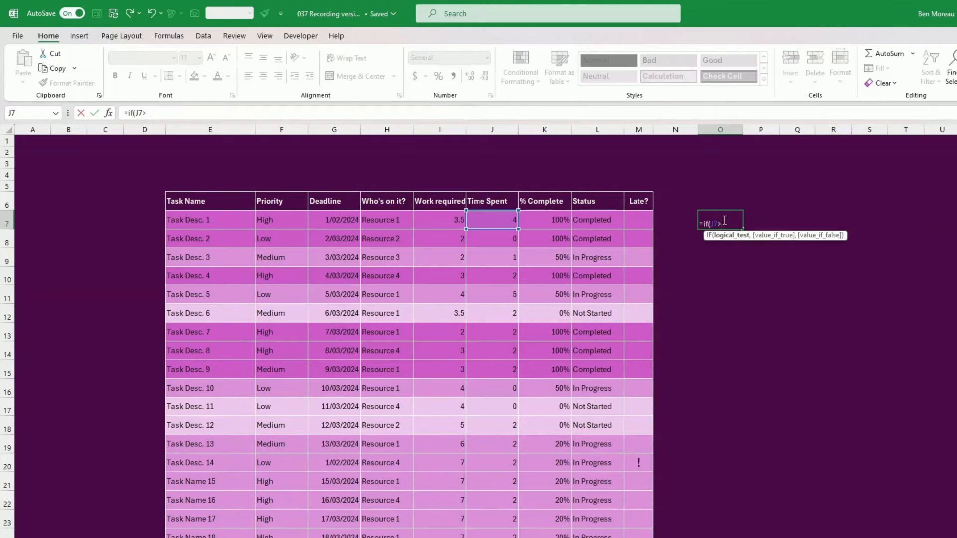
{"action": "key", "text": "Left"}
{"action": "key", "text": "Left"}
{"action": "key", "text": "Left"}
{"action": "key", "text": "Left"}
{"action": "key", "text": "Left"}
{"action": "key", "text": "Left"}
{"action": "type", "text": ","}
{"action": "key", "text": "Left"}
{"action": "key", "text": "Left"}
{"action": "key", "text": "Left"}
{"action": "key", "text": "Left"}
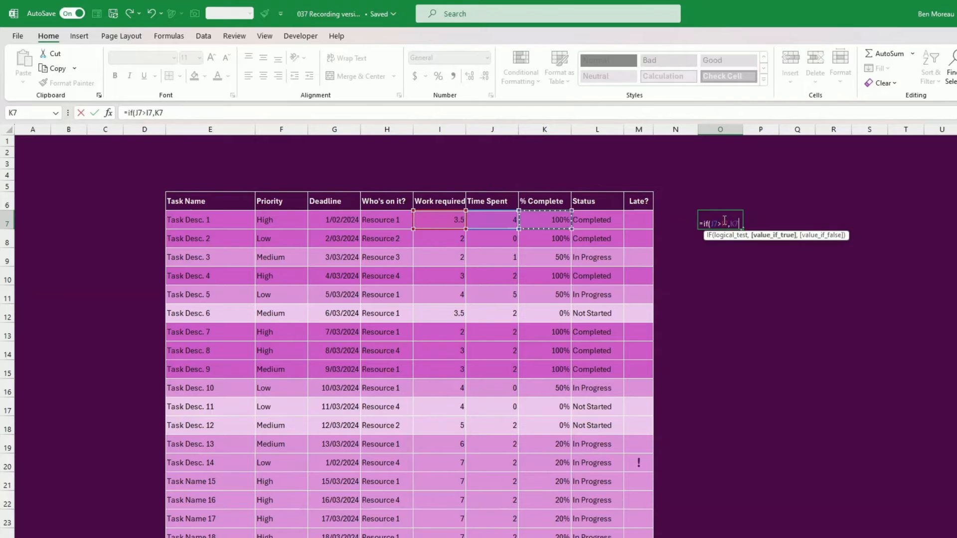
{"action": "key", "text": "Left"}
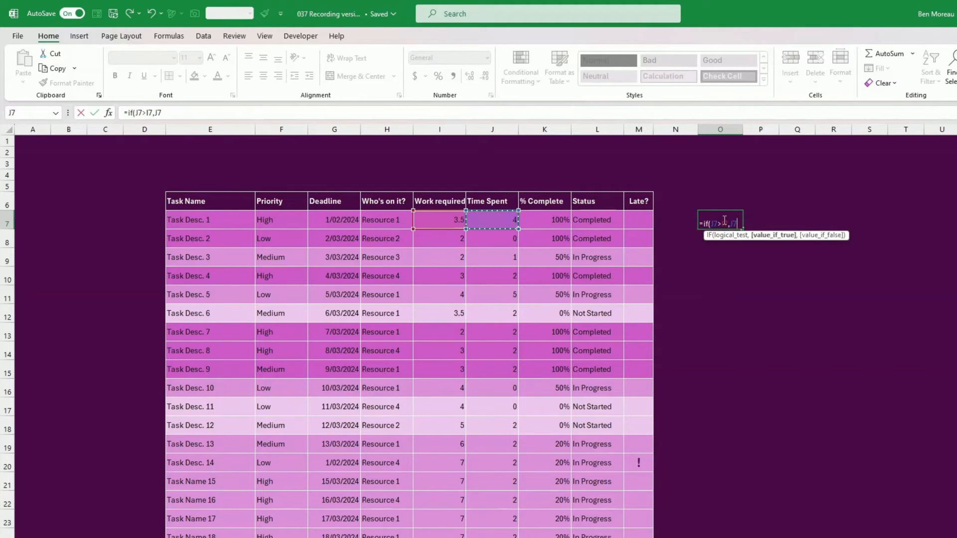
{"action": "type", "text": ","}
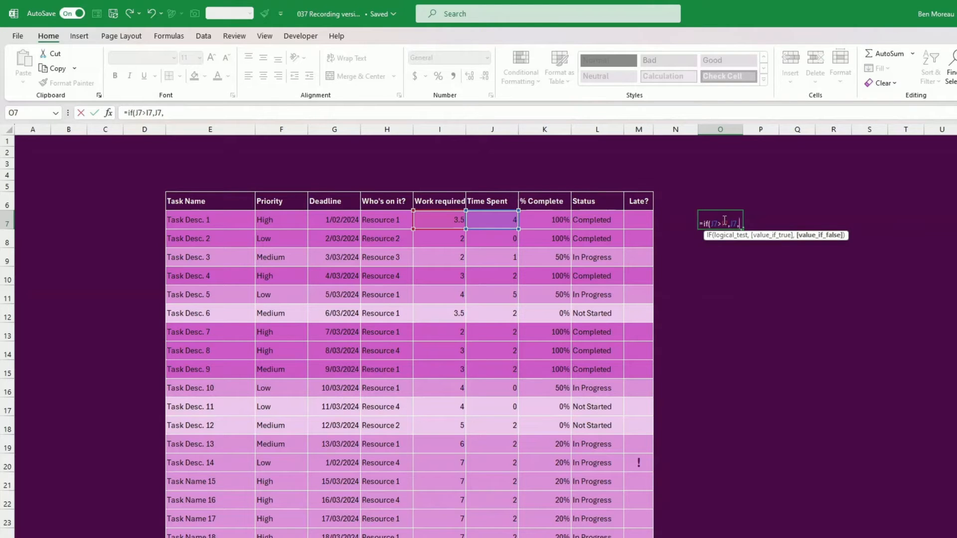
{"action": "type", "text": "\"\")"}
{"action": "key", "text": "Return"}
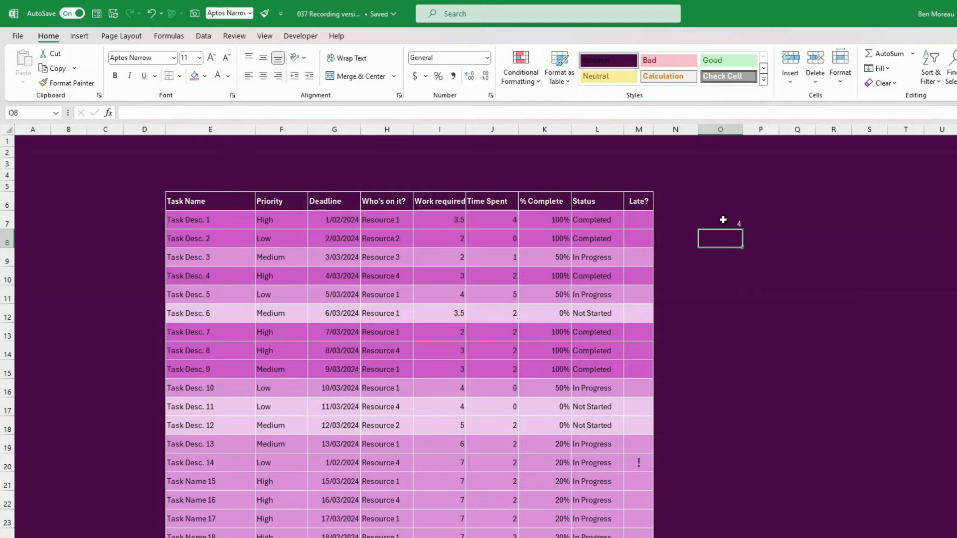
Fill the O7 formula down column O alongside the remaining task rows
{"action": "left_click", "coordinate": [722, 220]}
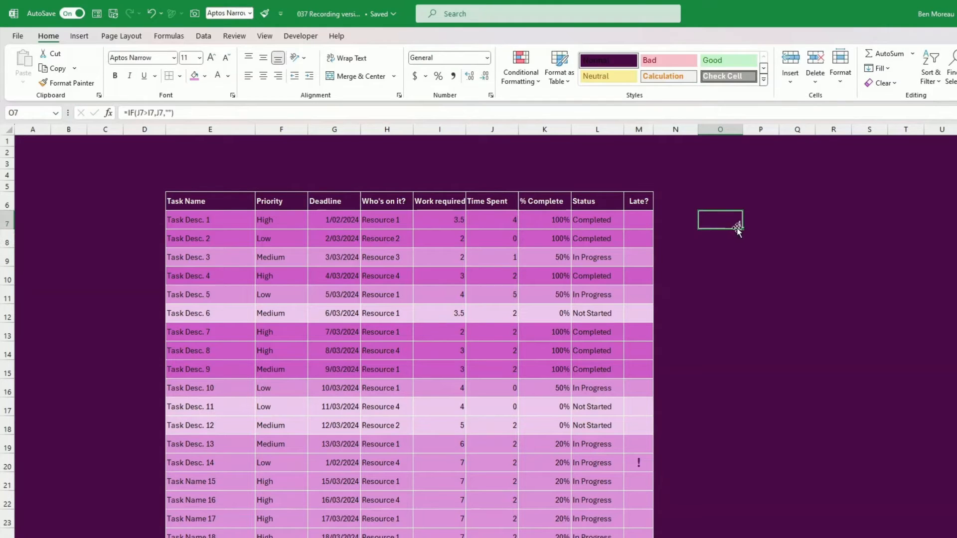
{"action": "left_click_drag", "start_coordinate": [742, 228], "coordinate": [752, 517]}
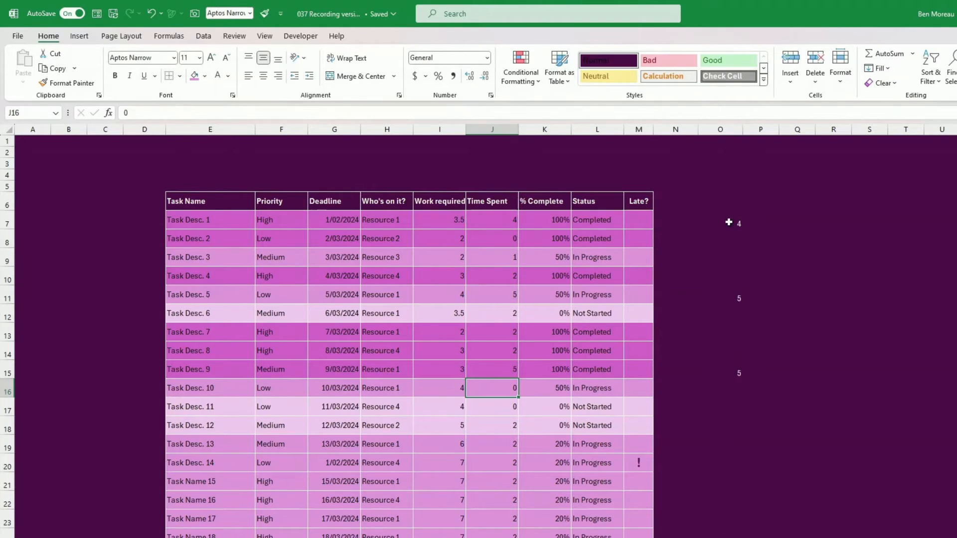
{"action": "left_click", "coordinate": [726, 221]}
Begin a formula in P7 for the first task's time within its Work required
{"action": "left_click", "coordinate": [758, 223]}
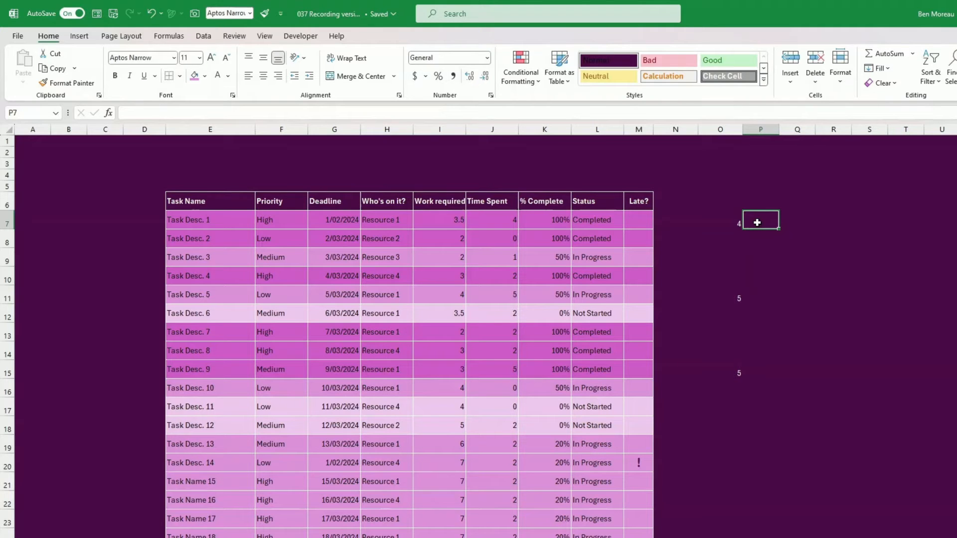
{"action": "type", "text": "="}
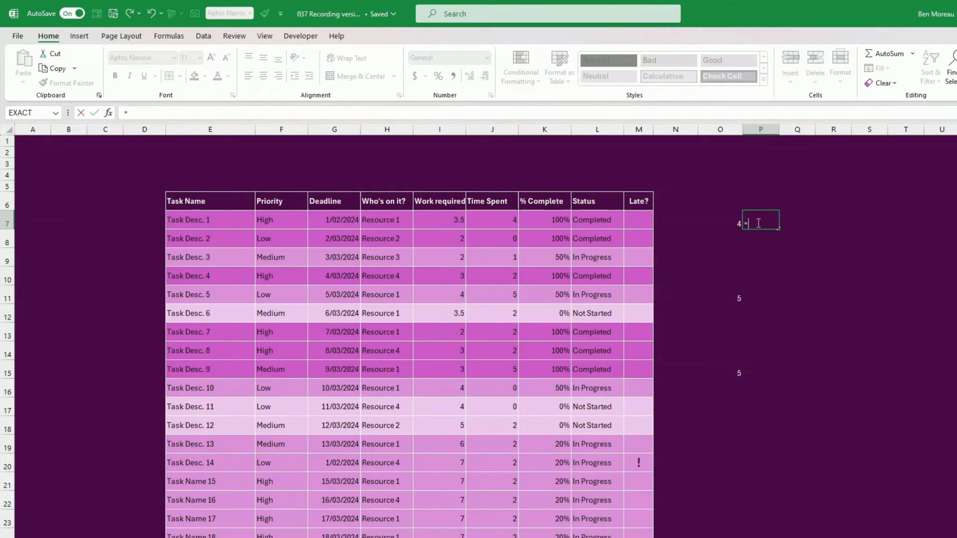
{"action": "key", "text": "Left"}
{"action": "key", "text": "Left"}
{"action": "key", "text": "Left"}
{"action": "key", "text": "Left"}
{"action": "key", "text": "Left"}
{"action": "key", "text": "Left"}
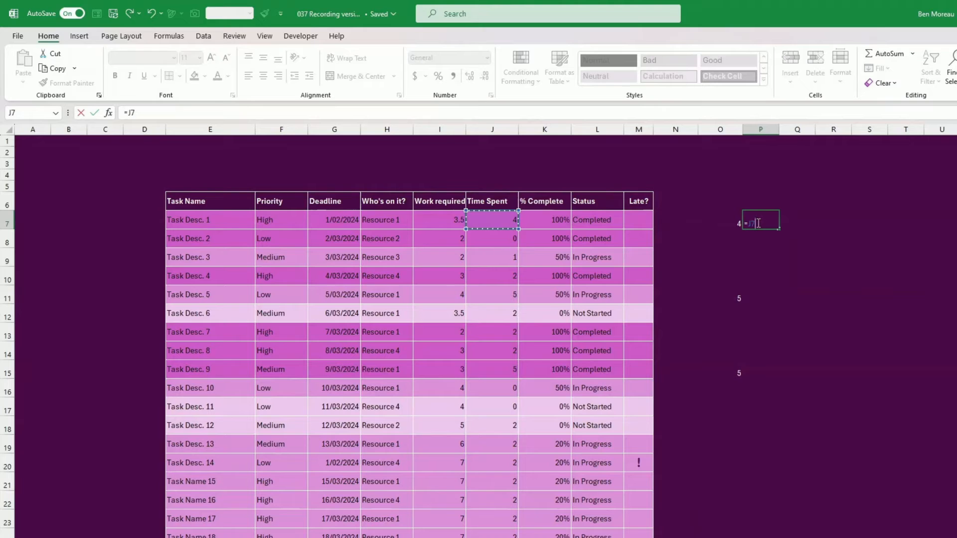
{"action": "type", "text": "<"}
{"action": "key", "text": "BackSpace"}
{"action": "key", "text": "BackSpace"}
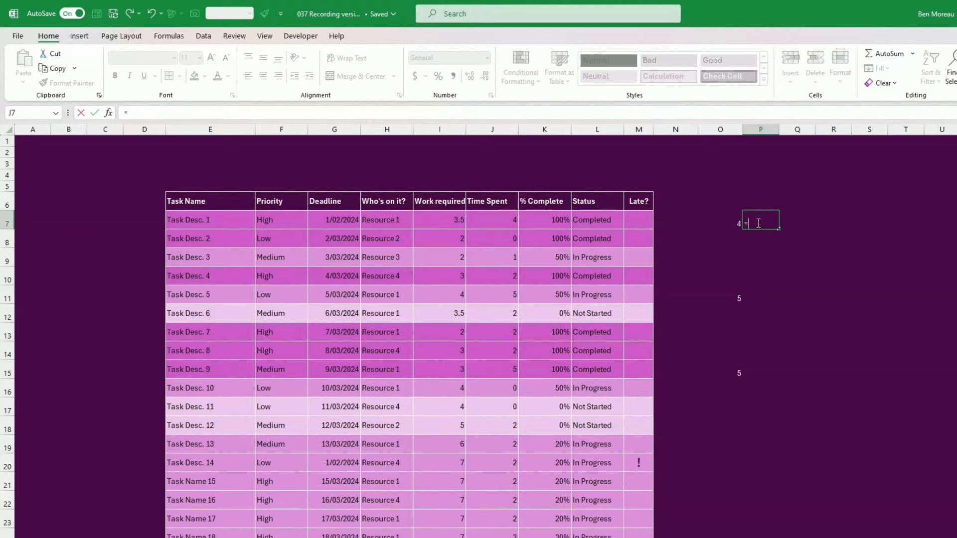
Complete P7's formula as =IF(J7<=I7,J7,"") to return Time Spent when it does not exceed Work required
{"action": "type", "text": "if("}
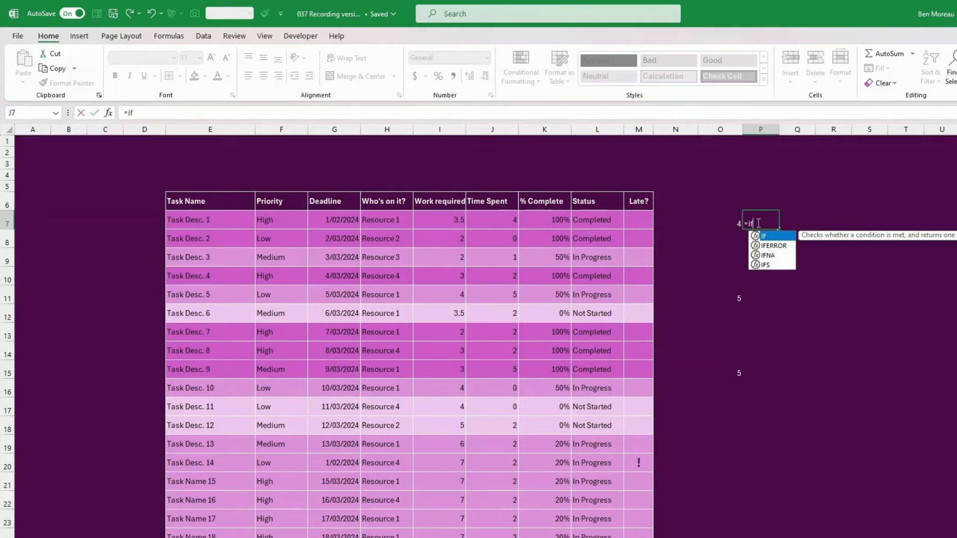
{"action": "key", "text": "Left"}
{"action": "key", "text": "Left"}
{"action": "key", "text": "Left"}
{"action": "key", "text": "Left"}
{"action": "key", "text": "Left"}
{"action": "key", "text": "Left"}
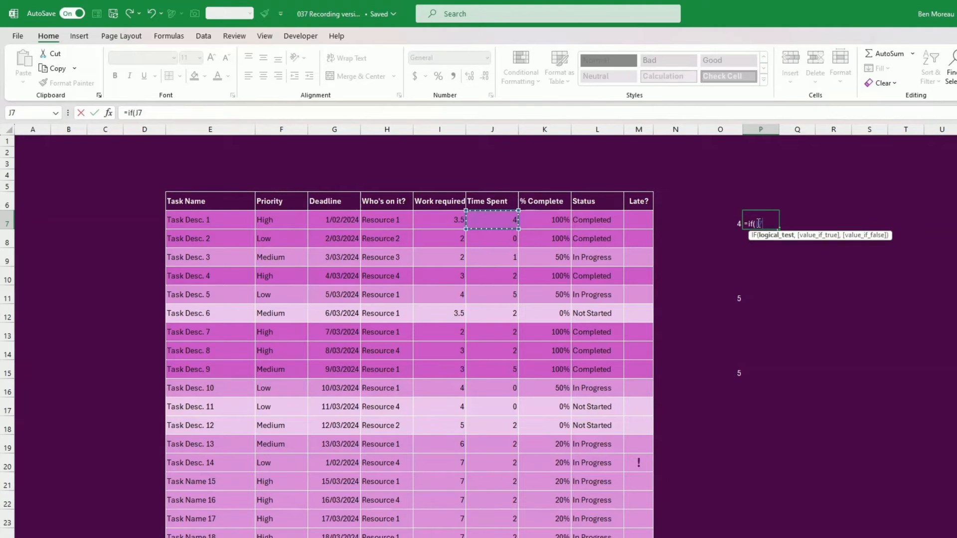
{"action": "type", "text": "<="}
{"action": "key", "text": "Left"}
{"action": "key", "text": "Left"}
{"action": "key", "text": "Left"}
{"action": "key", "text": "Left"}
{"action": "key", "text": "Left"}
{"action": "key", "text": "Left"}
{"action": "key", "text": "Left"}
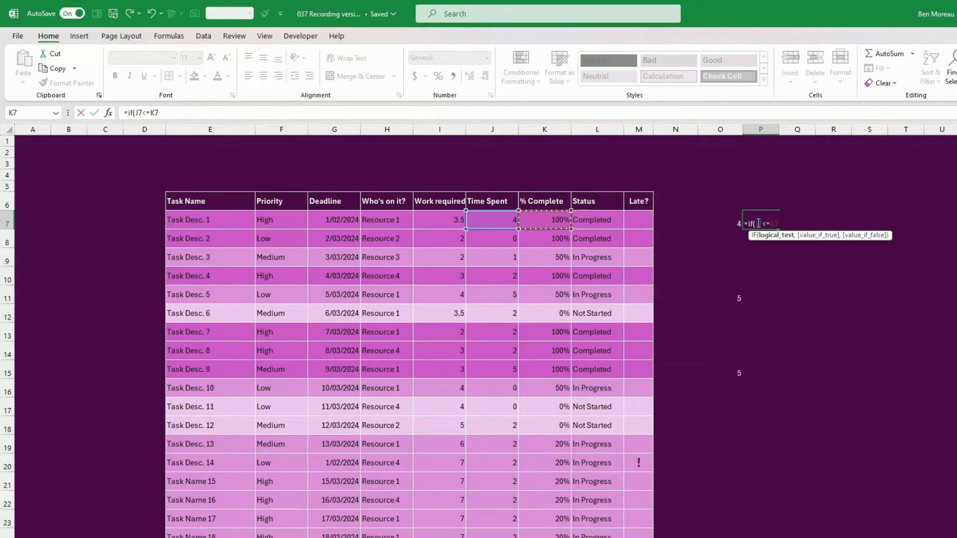
{"action": "type", "text": ","}
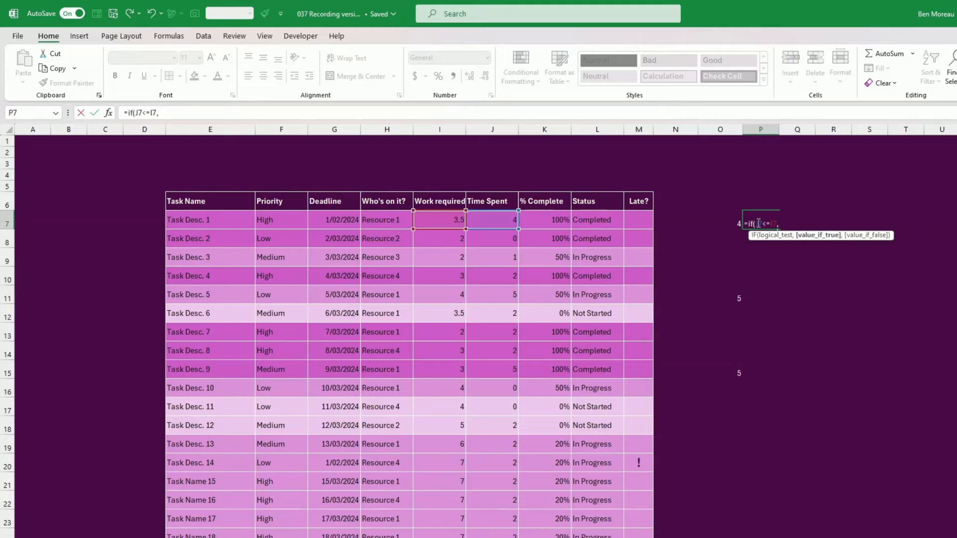
{"action": "key", "text": "Left"}
{"action": "key", "text": "Left"}
{"action": "key", "text": "Left"}
{"action": "key", "text": "Left"}
{"action": "key", "text": "Left"}
{"action": "key", "text": "Left"}
{"action": "type", "text": ","}
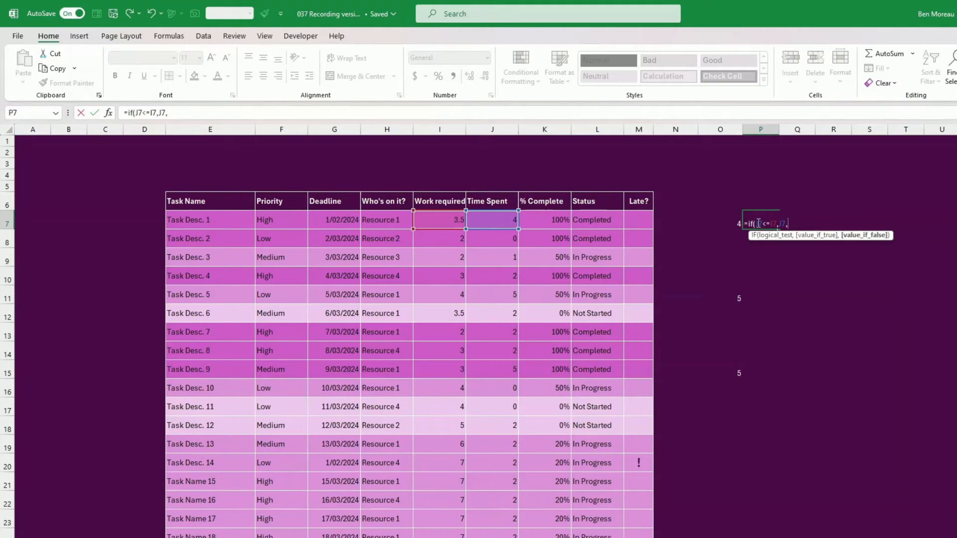
{"action": "type", "text": "\"\")"}
{"action": "key", "text": "Return"}
Fill the P7 formula down column P and copy the Time Spent cell's formatting onto both helper columns O and P from row 7
{"action": "left_click", "coordinate": [757, 223]}
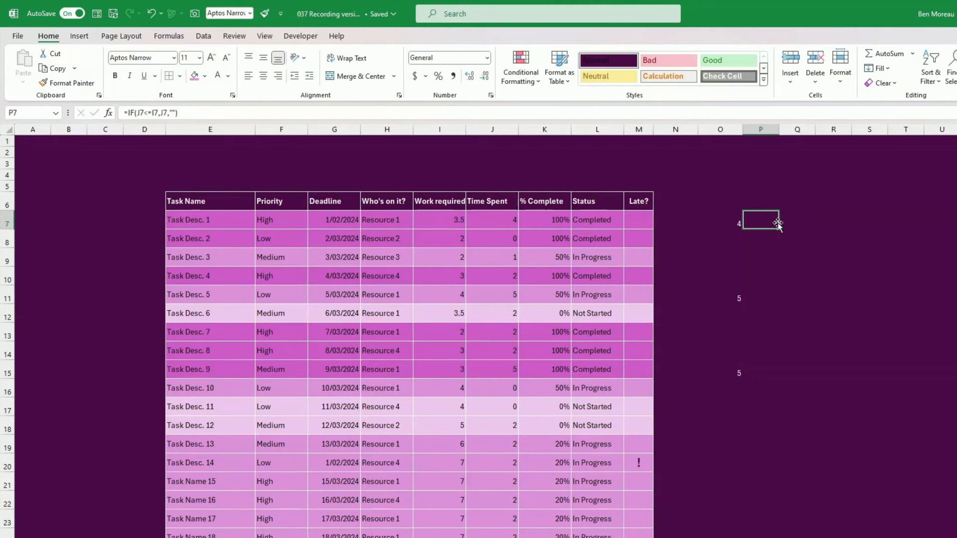
{"action": "left_click_drag", "start_coordinate": [778, 228], "coordinate": [770, 536]}
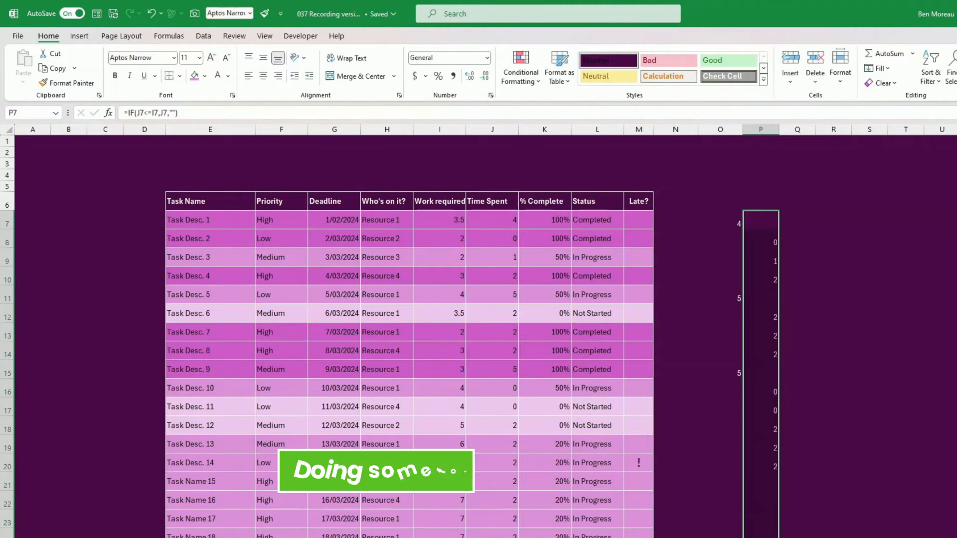
{"action": "left_click", "coordinate": [492, 220]}
{"action": "left_click", "coordinate": [67, 83]}
{"action": "mouse_move", "coordinate": [720, 219]}
{"action": "left_mouse_down"}
{"action": "mouse_move", "coordinate": [784, 459]}
{"action": "mouse_move", "coordinate": [772, 536]}
{"action": "left_mouse_up"}
Label the helper columns "Spent > Required" in O6 and "Spent <= Required" in P6
{"action": "left_click", "coordinate": [714, 201]}
{"action": "type", "text": "Spent > Required"}
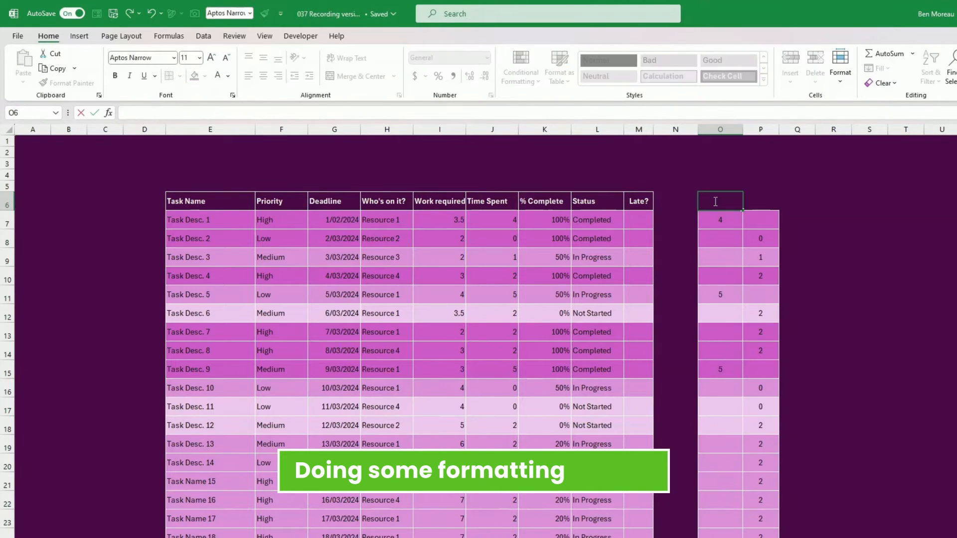
{"action": "left_click", "coordinate": [757, 201]}
{"action": "type", "text": "Spent <= Required"}
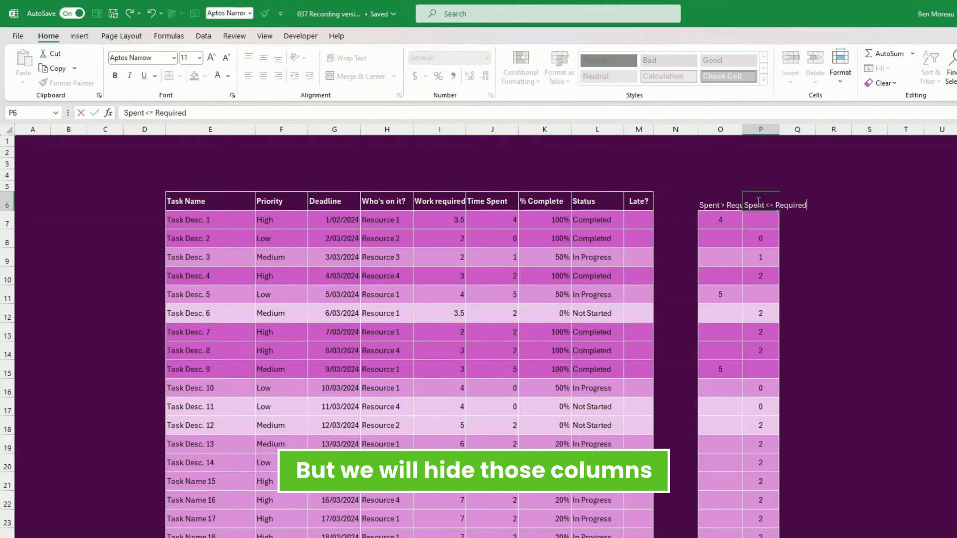
{"action": "left_click", "coordinate": [836, 218]}
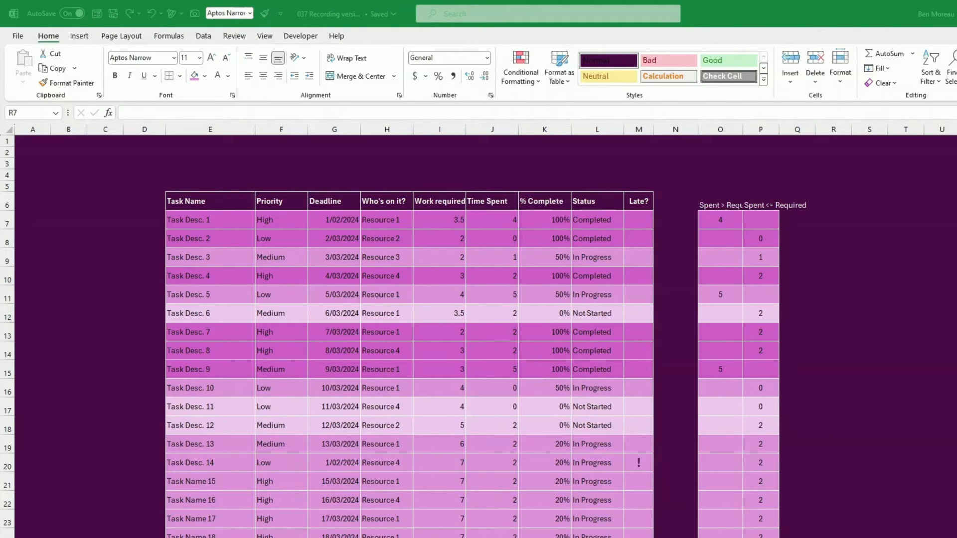
Enter the heading "Theoritical work left" in R6
{"action": "left_click", "coordinate": [828, 201]}
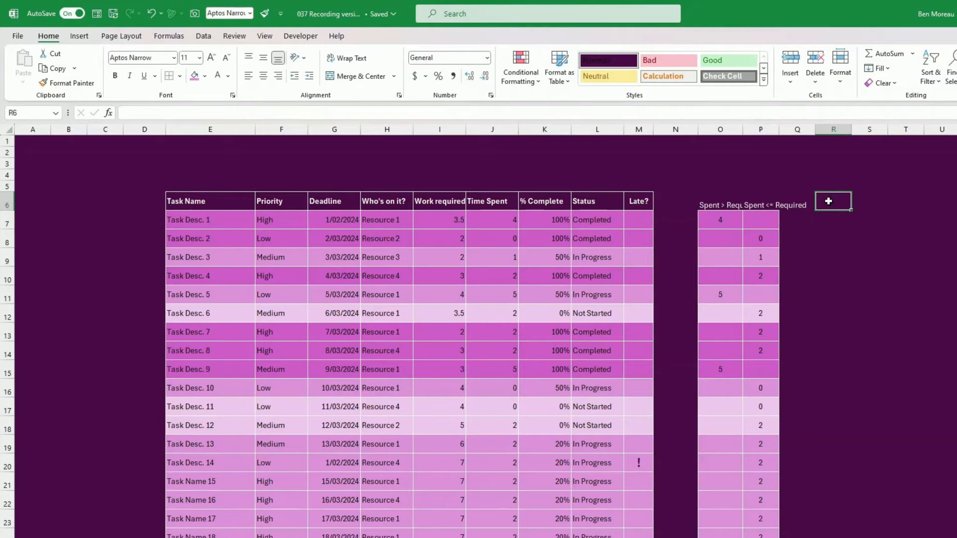
{"action": "type", "text": "Th"}
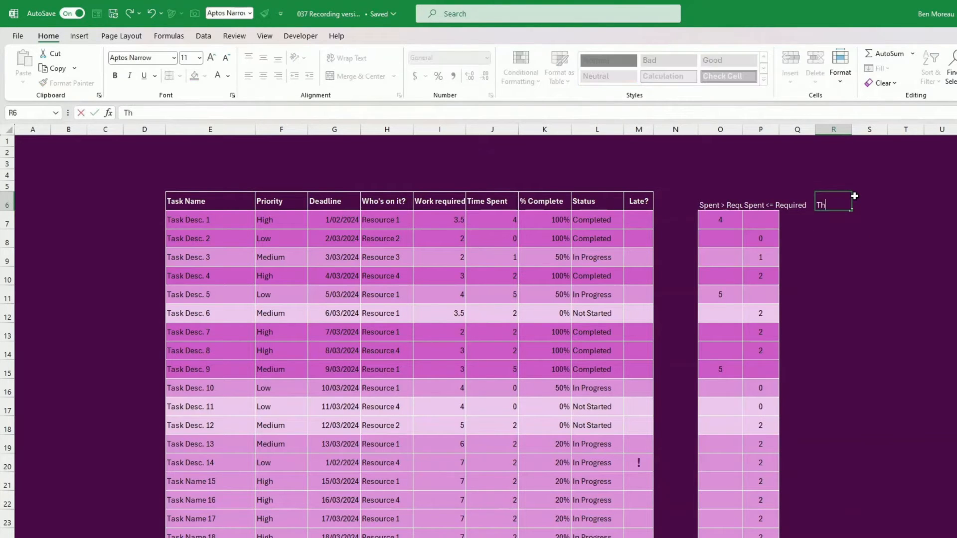
{"action": "type", "text": "or"}
{"action": "key", "text": "BackSpace"}
{"action": "key", "text": "BackSpace"}
{"action": "key", "text": "BackSpace"}
{"action": "key", "text": "BackSpace"}
{"action": "key", "text": "BackSpace"}
{"action": "type", "text": "eoritical work left"}
{"action": "key", "text": "Return"}
Enter =IF(OR(K7=1,J7>I7),0,I7-J7) in R7 to calculate the first task's remaining work
{"action": "type", "text": "=i"}
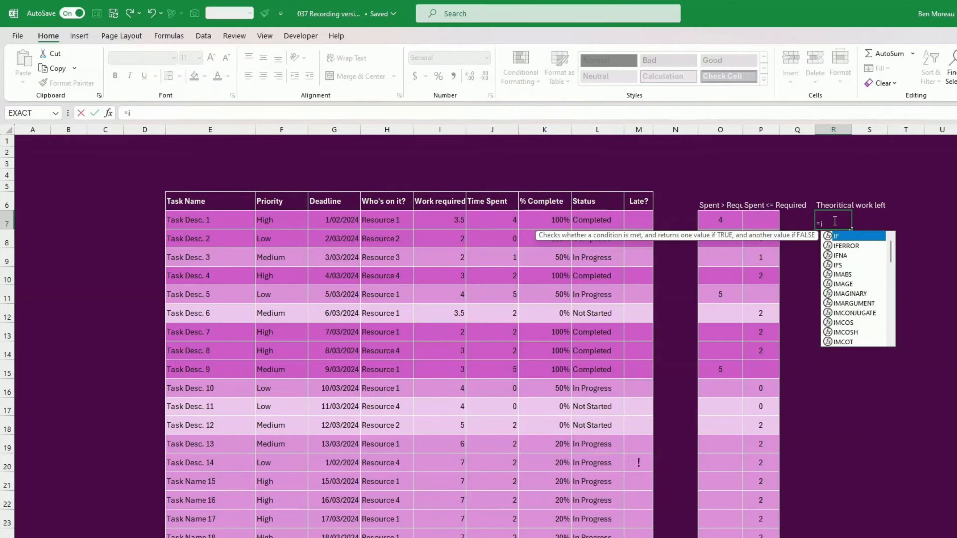
{"action": "type", "text": "f(o"}
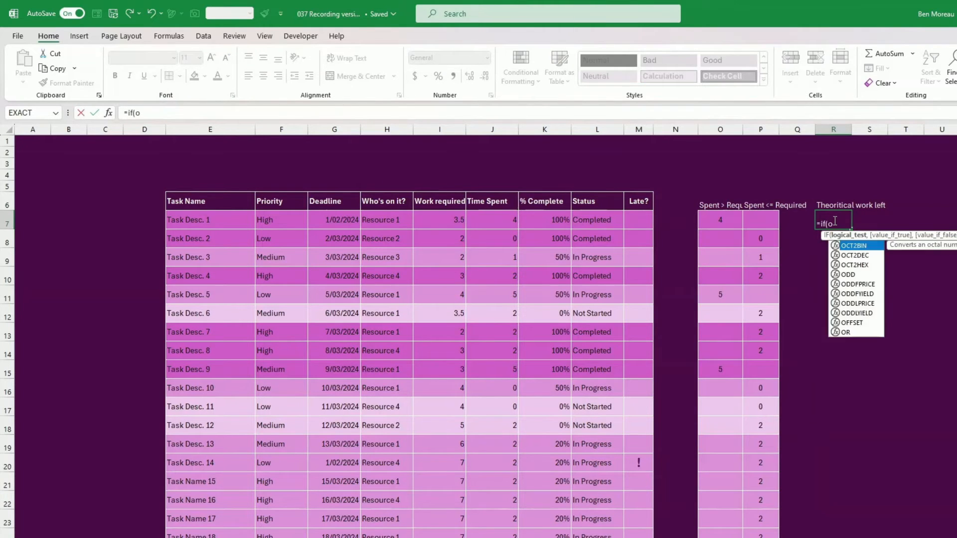
{"action": "type", "text": "r("}
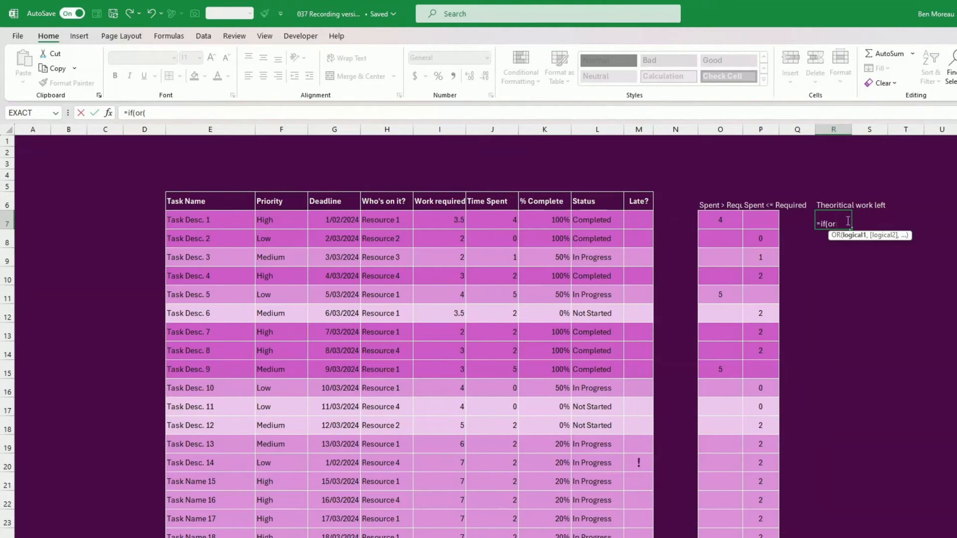
{"action": "left_click", "coordinate": [553, 219]}
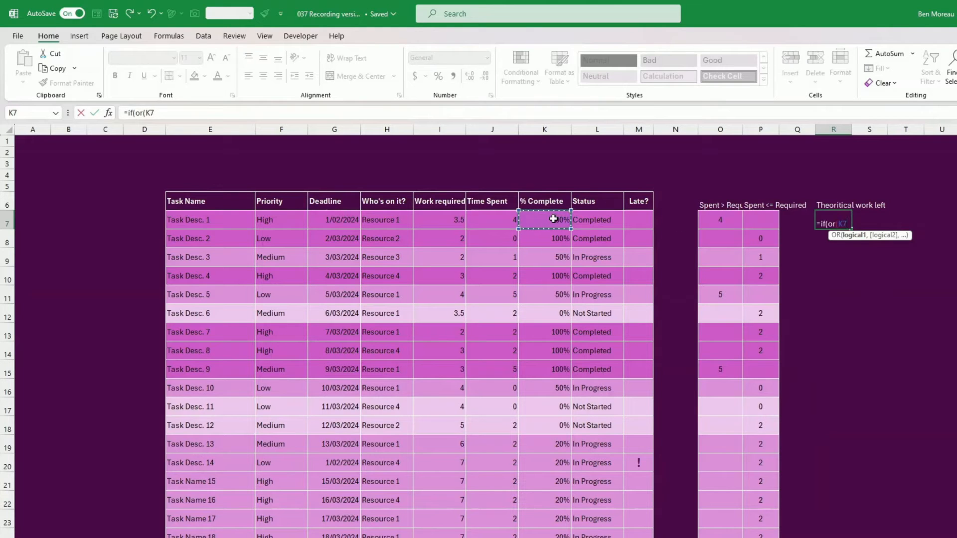
{"action": "type", "text": "=1,"}
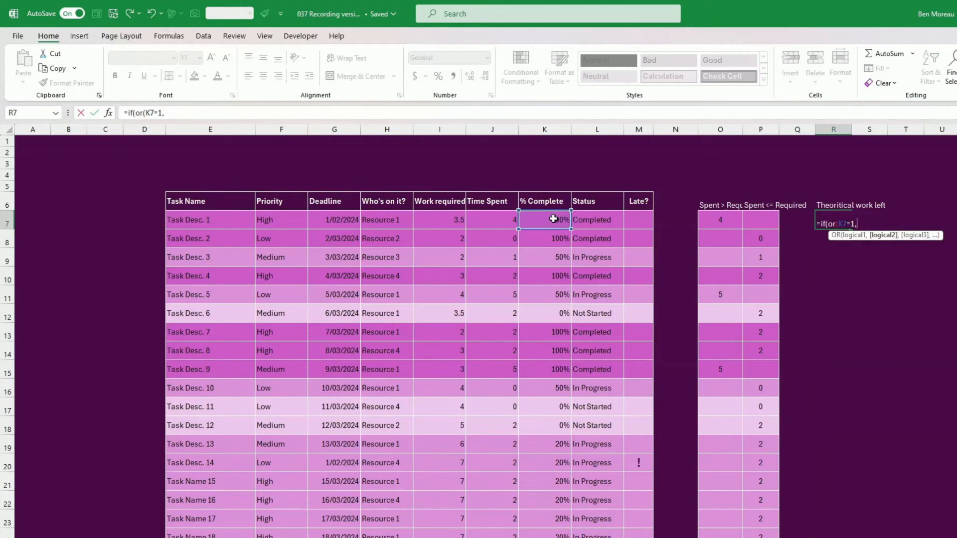
{"action": "left_click", "coordinate": [501, 220]}
{"action": "type", "text": ">"}
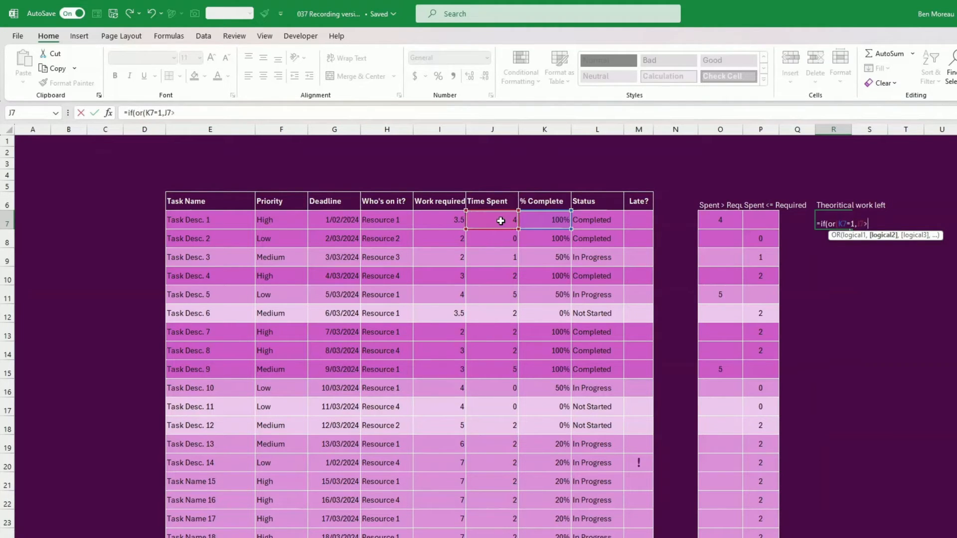
{"action": "left_click", "coordinate": [429, 224]}
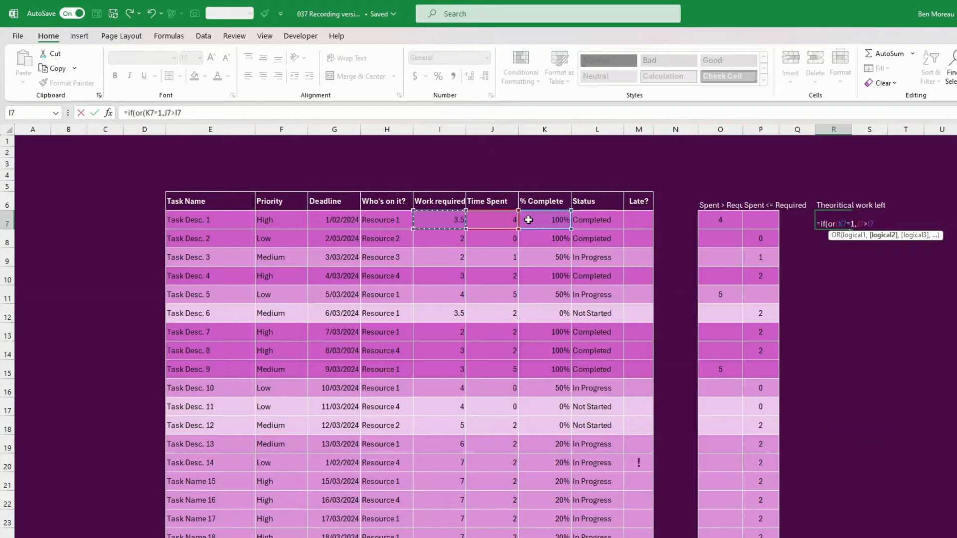
{"action": "type", "text": "),"}
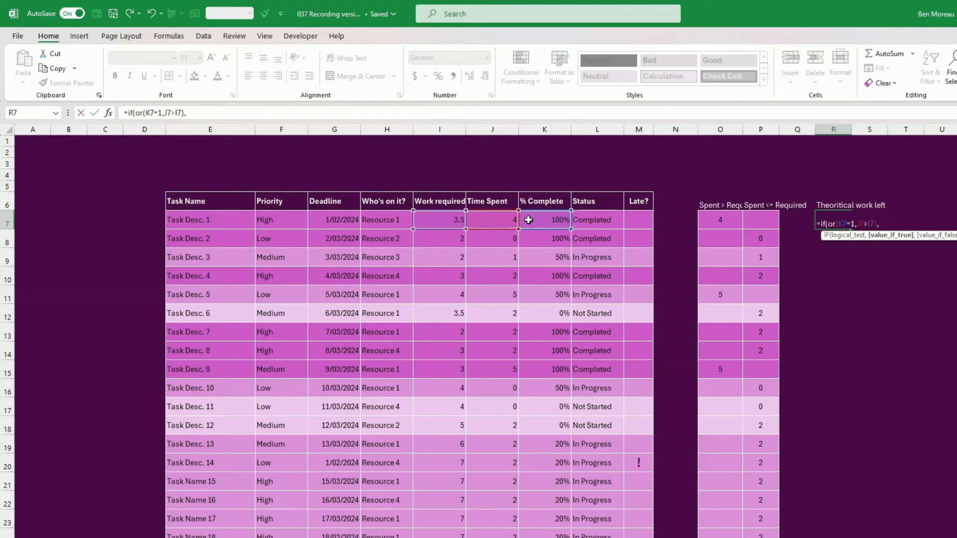
{"action": "type", "text": "0,"}
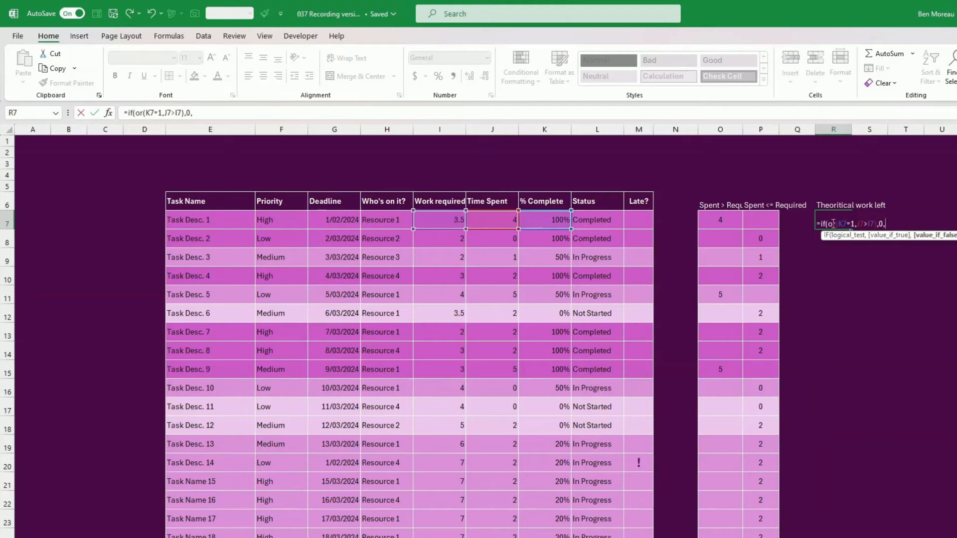
{"action": "left_click", "coordinate": [438, 217]}
{"action": "type", "text": "-"}
{"action": "left_click", "coordinate": [479, 218]}
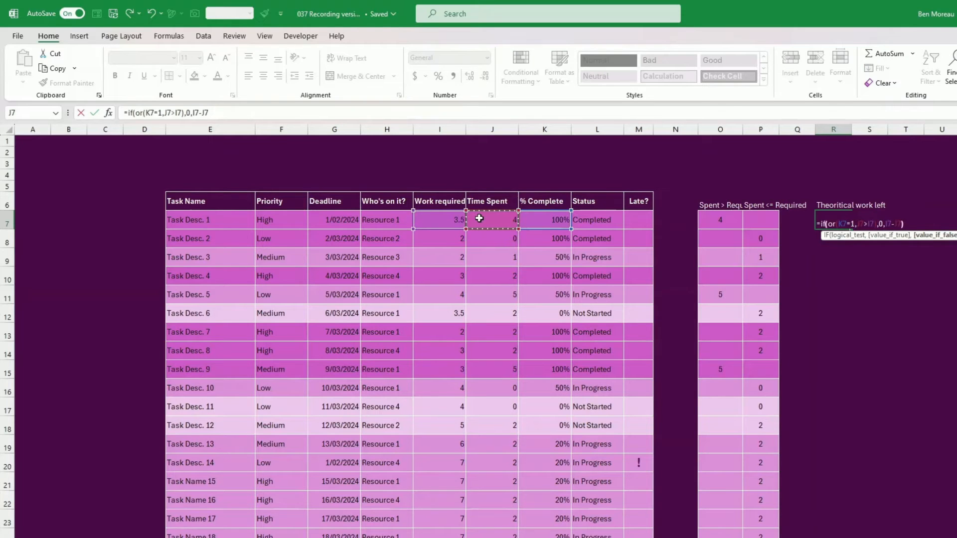
{"action": "type", "text": ")"}
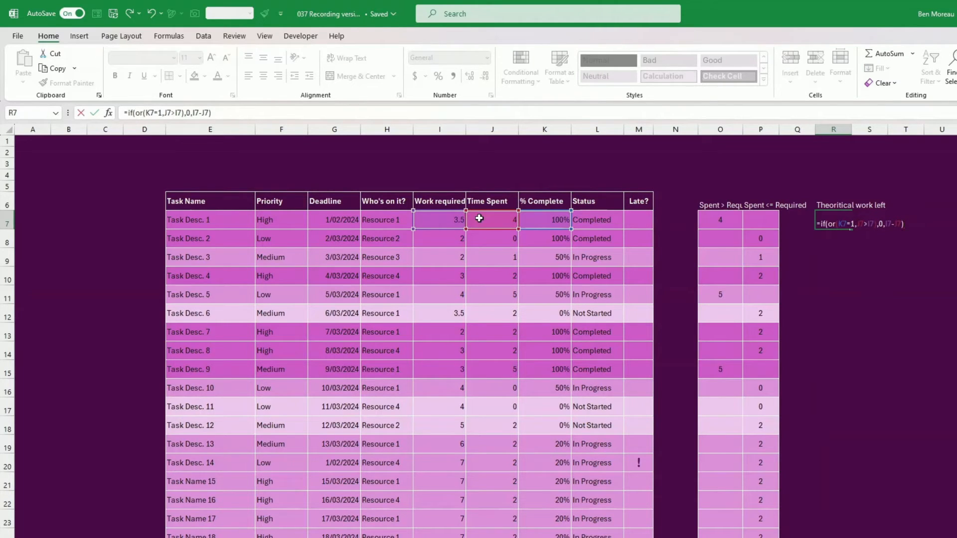
{"action": "key", "text": "Return"}
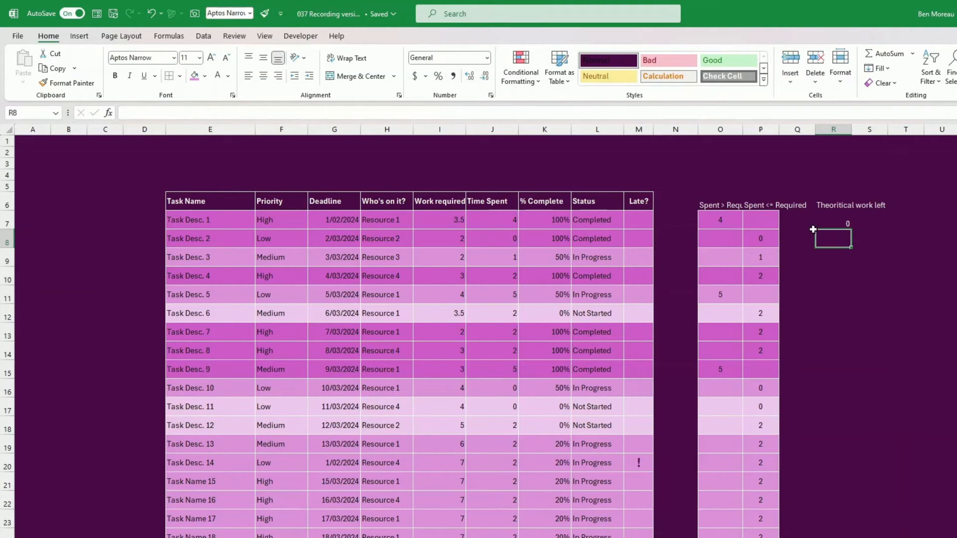
Center the theoretical work left result in R7 horizontally and vertically, and fill its formula down through R24
{"action": "left_click", "coordinate": [829, 218]}
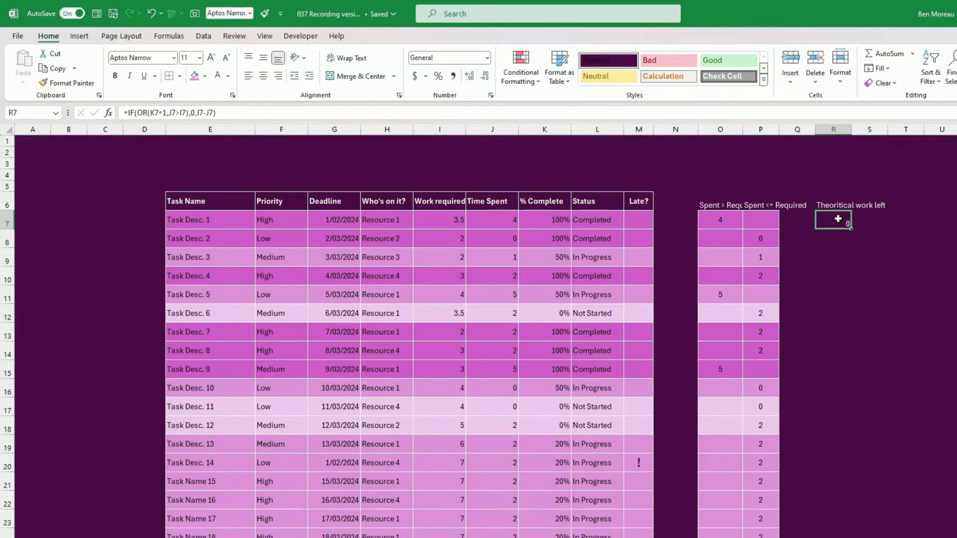
{"action": "left_click", "coordinate": [264, 75]}
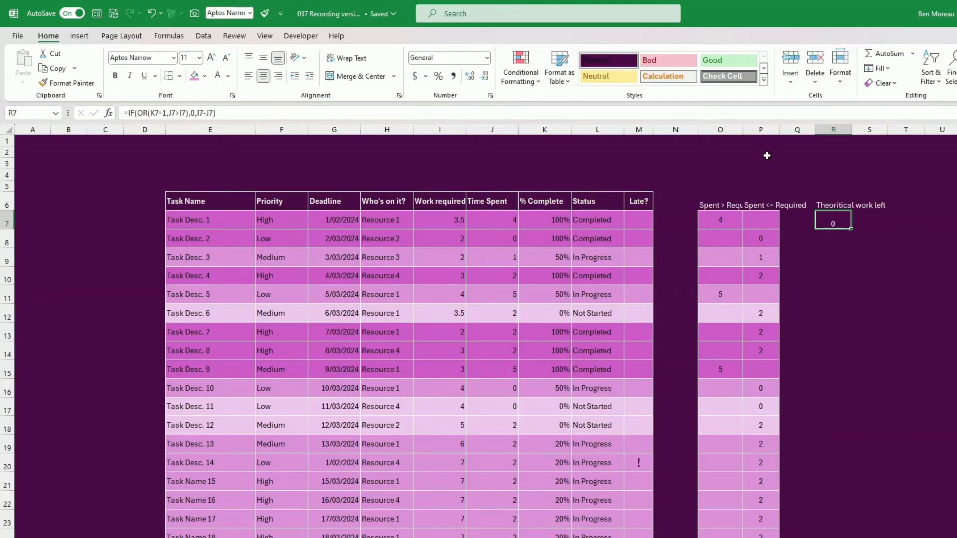
{"action": "left_click", "coordinate": [264, 58]}
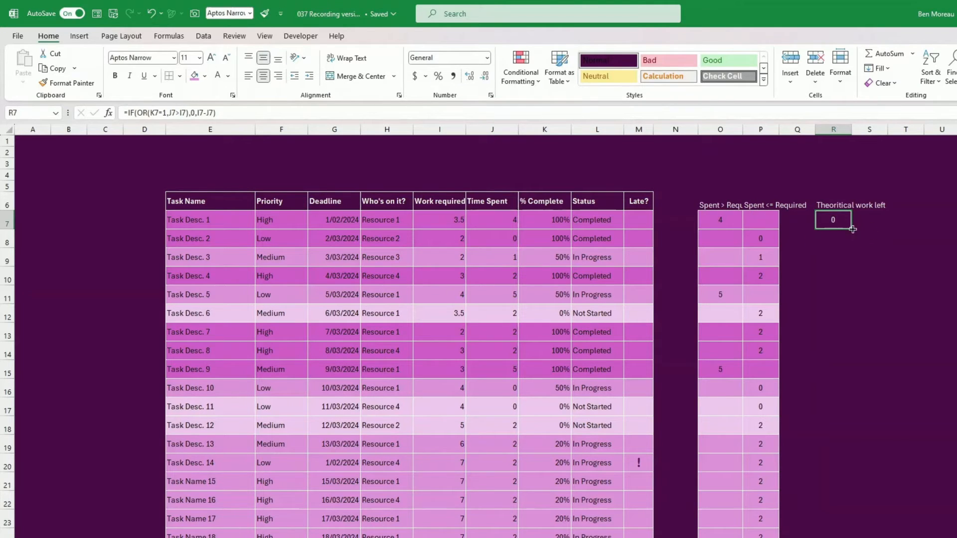
{"action": "left_click_drag", "start_coordinate": [851, 229], "coordinate": [832, 536]}
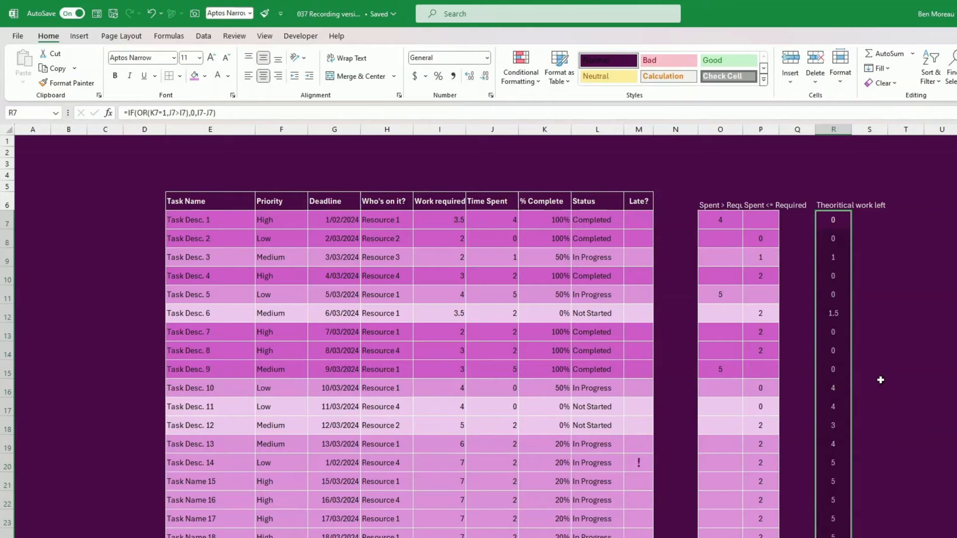
{"action": "left_click", "coordinate": [831, 235]}
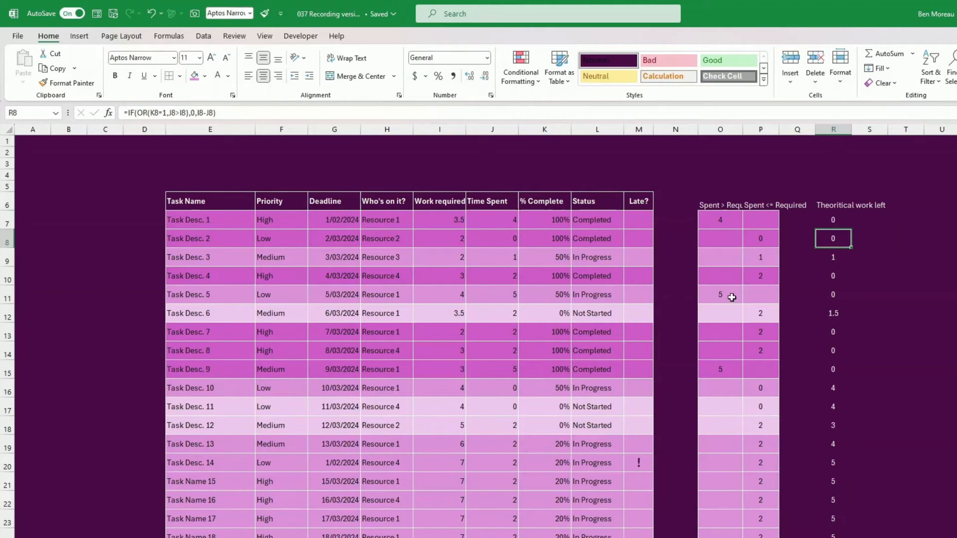
{"action": "left_click", "coordinate": [496, 297]}
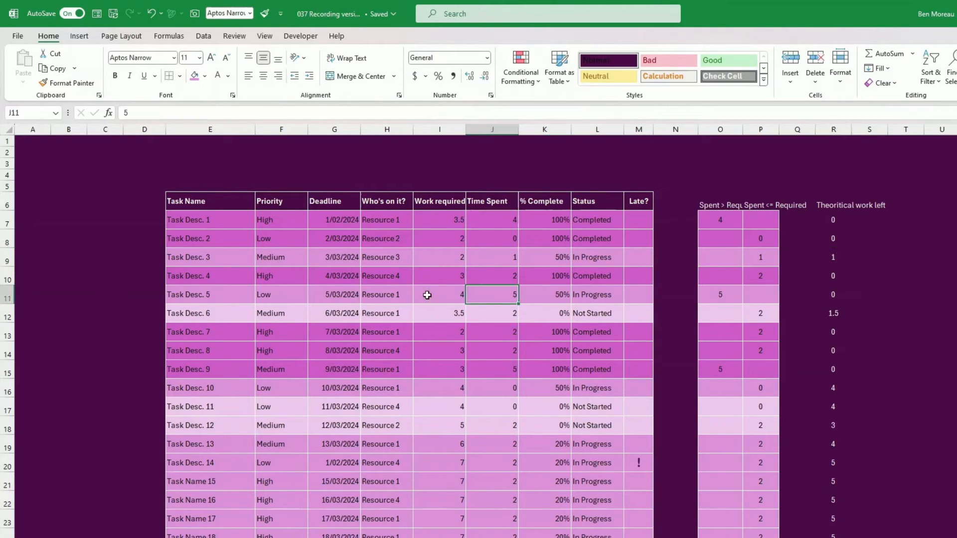
{"action": "left_click", "coordinate": [428, 295]}
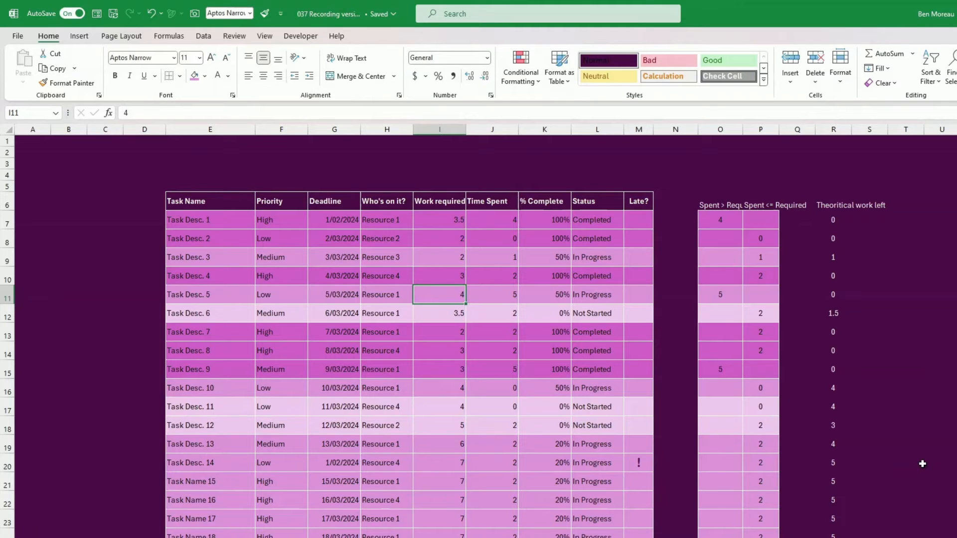
Total the theoretical work left column in R27 with =SUM(R7:R26)
{"action": "scroll", "coordinate": [845, 300], "scroll_direction": "down", "scroll_amount": 3}
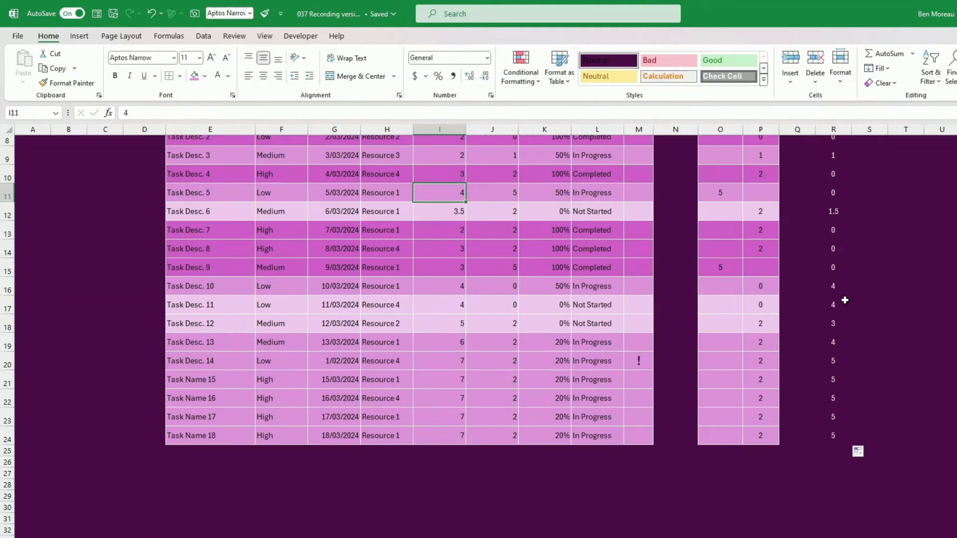
{"action": "left_click", "coordinate": [831, 471]}
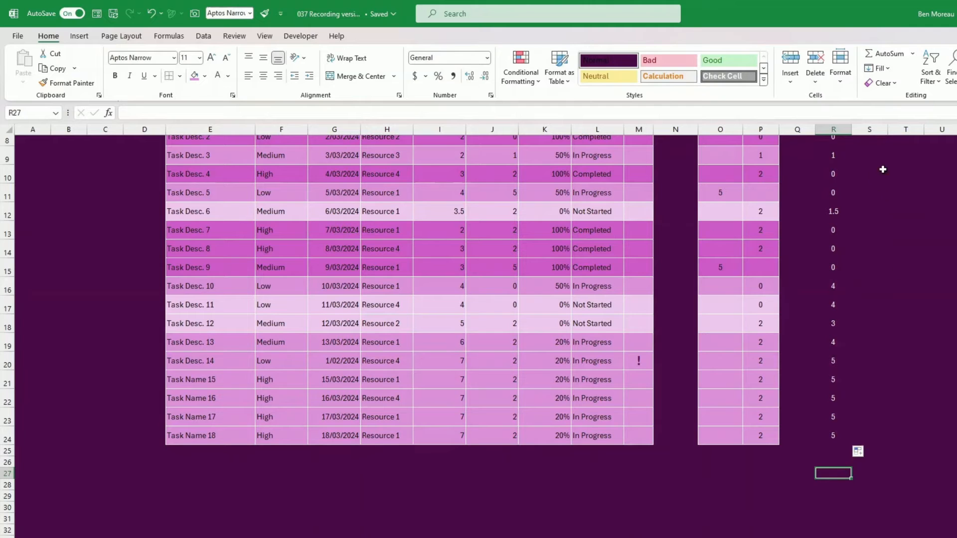
{"action": "left_click", "coordinate": [886, 53]}
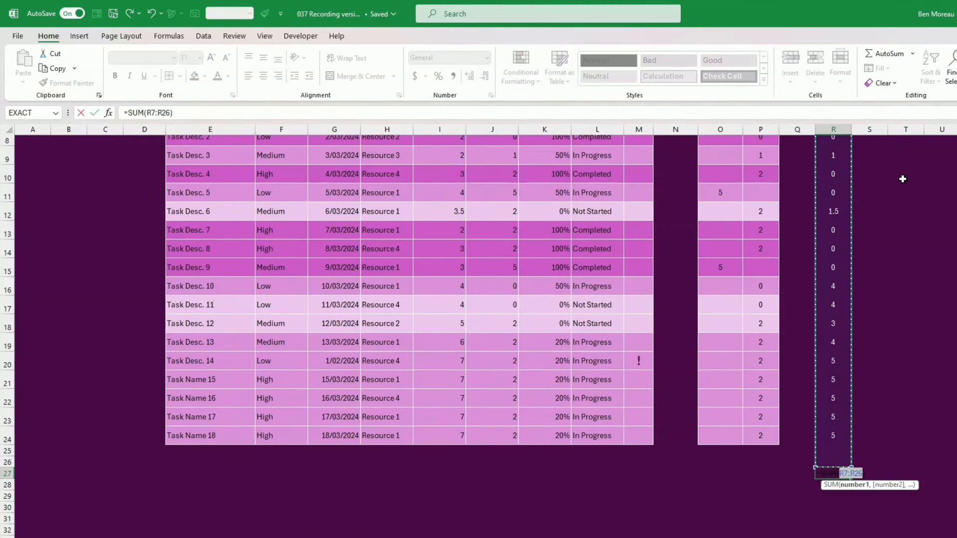
{"action": "key", "text": "Return"}
{"action": "key", "text": "Up"}
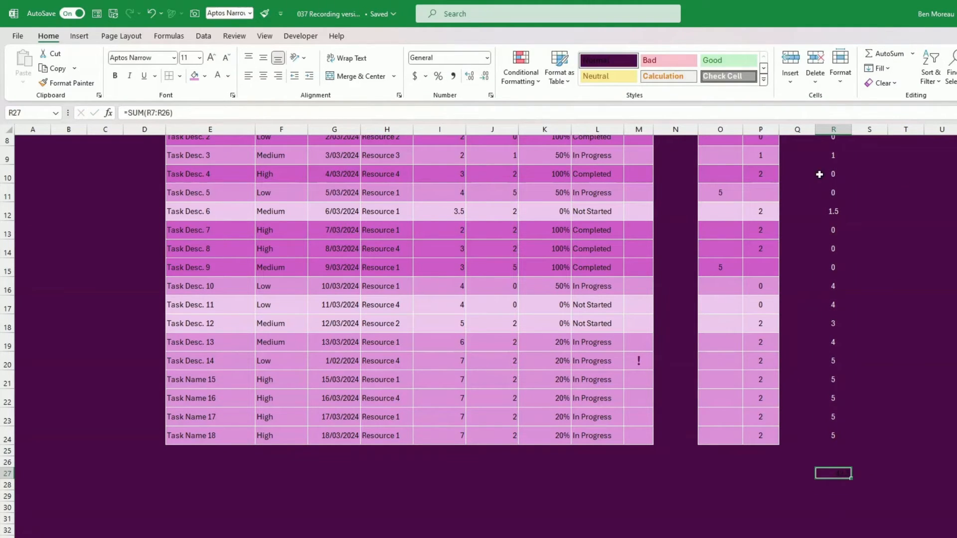
Copy the formatting of R24 onto the total in R27 with Format Painter
{"action": "left_click", "coordinate": [825, 438]}
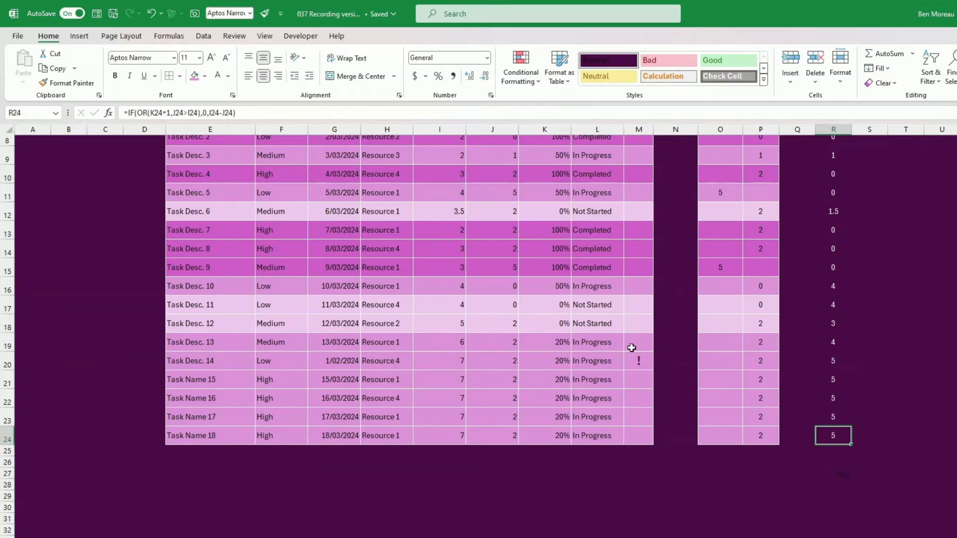
{"action": "left_click", "coordinate": [70, 82]}
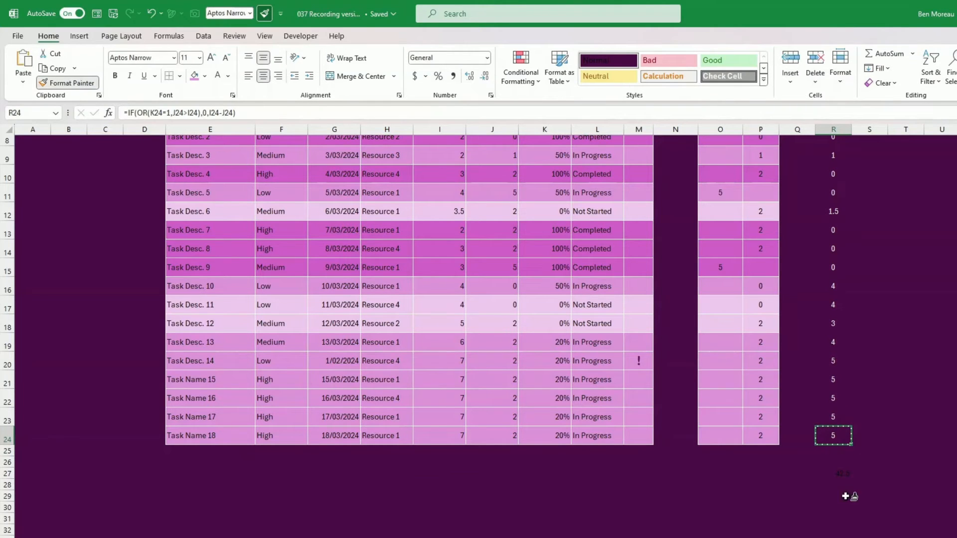
{"action": "left_click", "coordinate": [833, 474]}
{"action": "left_click", "coordinate": [838, 496]}
{"action": "scroll", "coordinate": [752, 503], "scroll_direction": "up", "scroll_amount": 3}
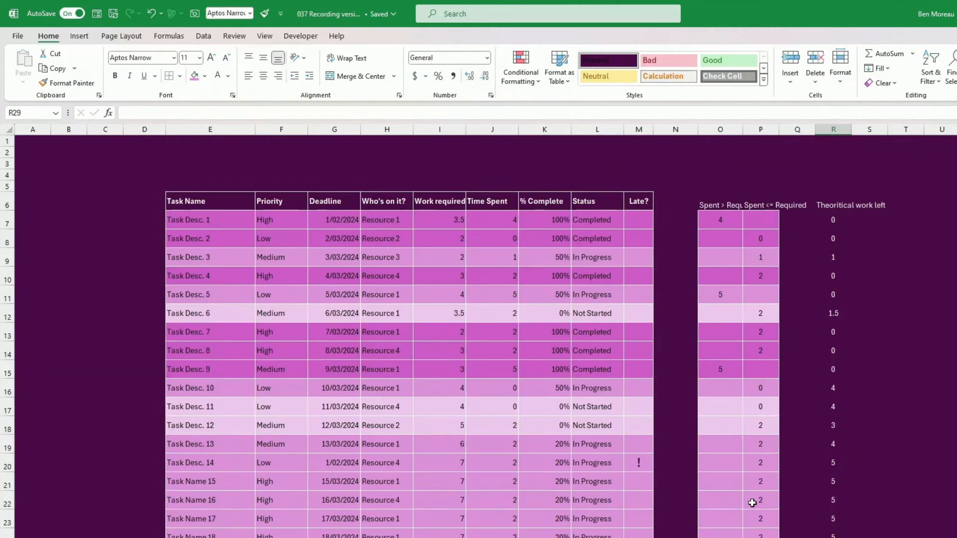
{"action": "scroll", "coordinate": [752, 503], "scroll_direction": "down", "scroll_amount": 3}
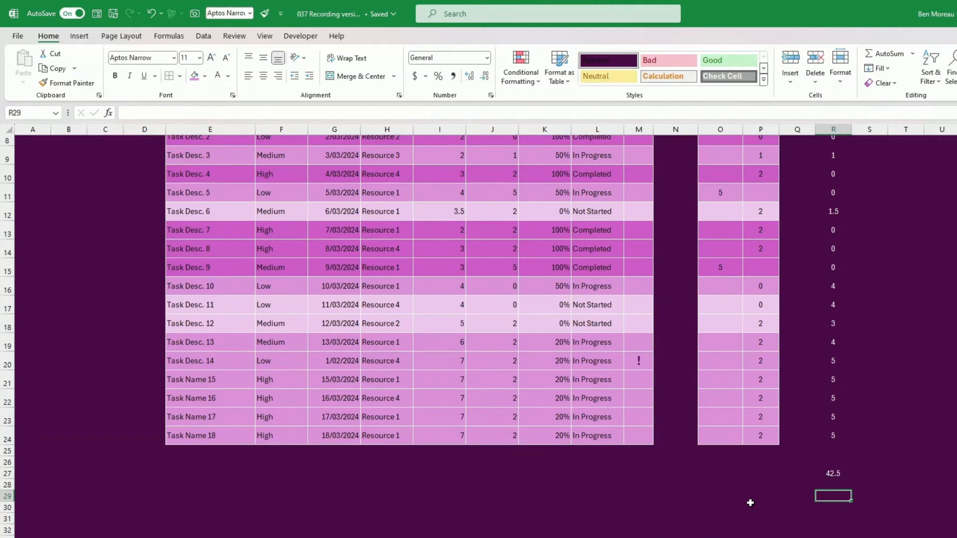
{"action": "scroll", "coordinate": [750, 503], "scroll_direction": "up", "scroll_amount": 3}
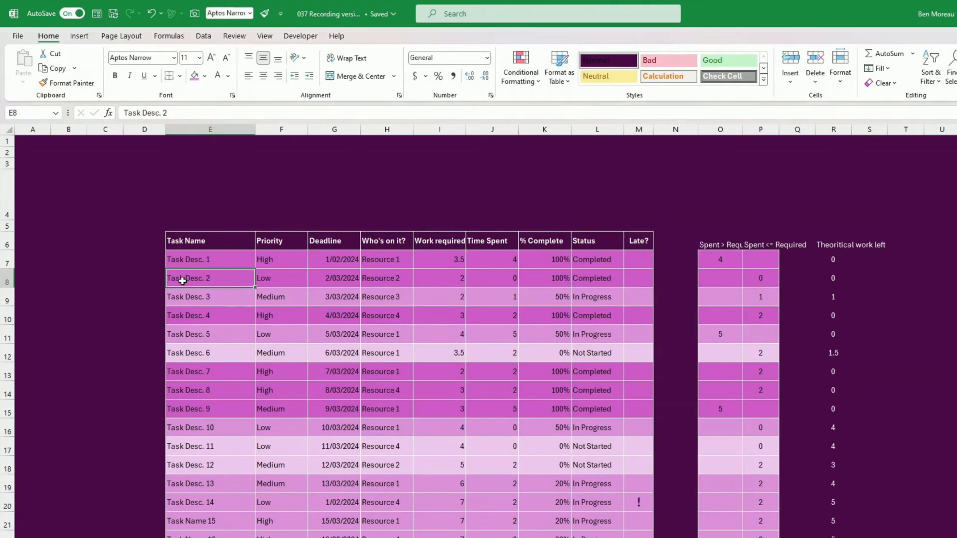
Insert a 2-D clustered column chart from the Task Name, Work required, Spent > Required and Spent <= Required columns, headers included
{"action": "left_click", "coordinate": [209, 238]}
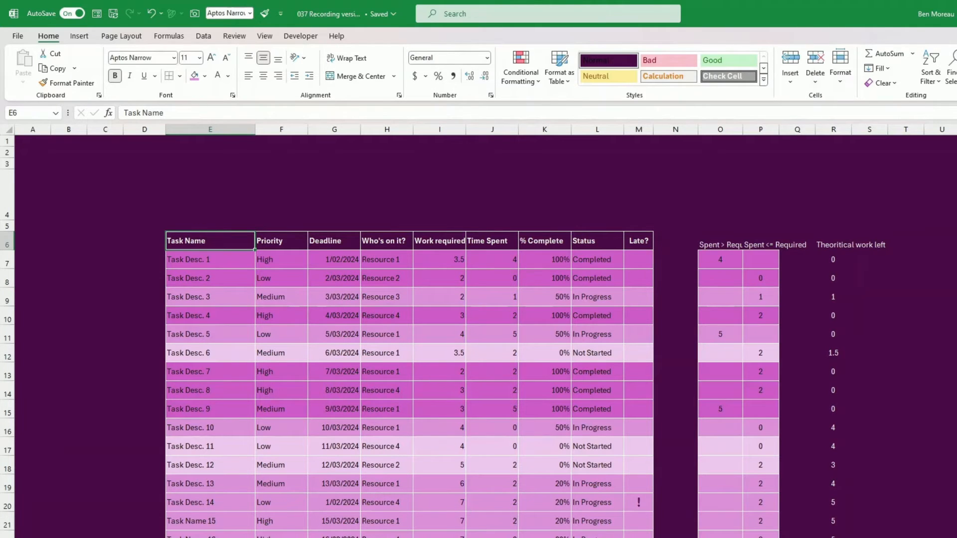
{"action": "scroll", "coordinate": [103, 302], "scroll_direction": "down", "scroll_amount": 1}
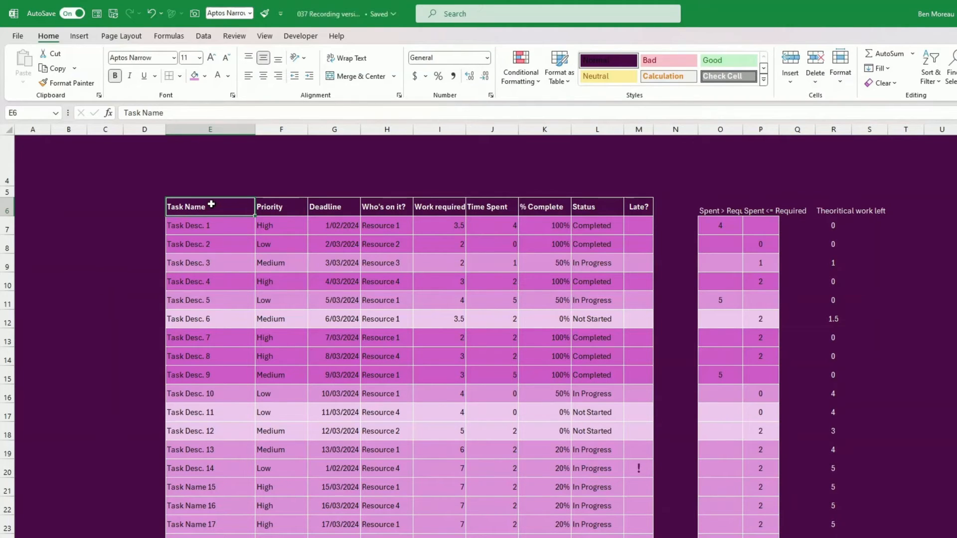
{"action": "left_click_drag", "start_coordinate": [211, 206], "coordinate": [214, 536]}
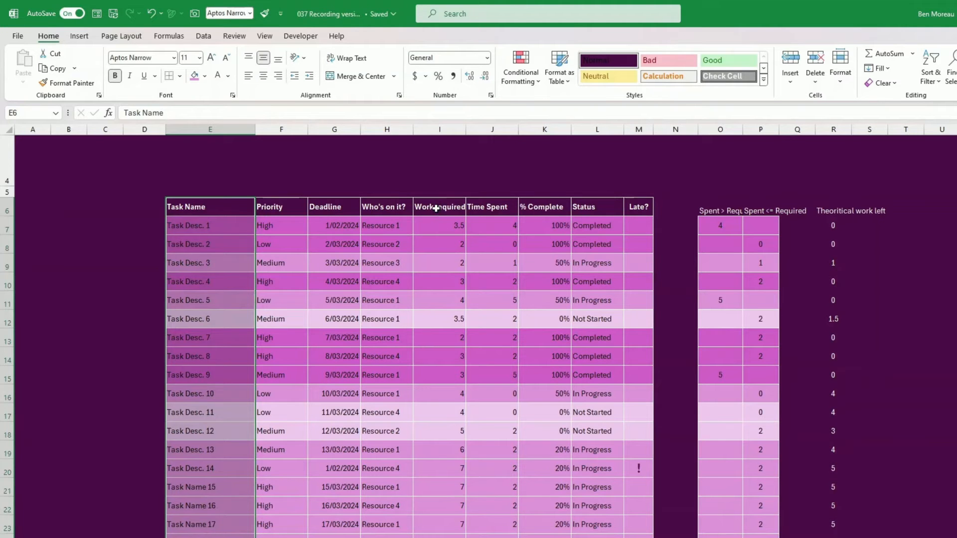
{"action": "left_click_drag", "start_coordinate": [436, 205], "coordinate": [402, 513]}
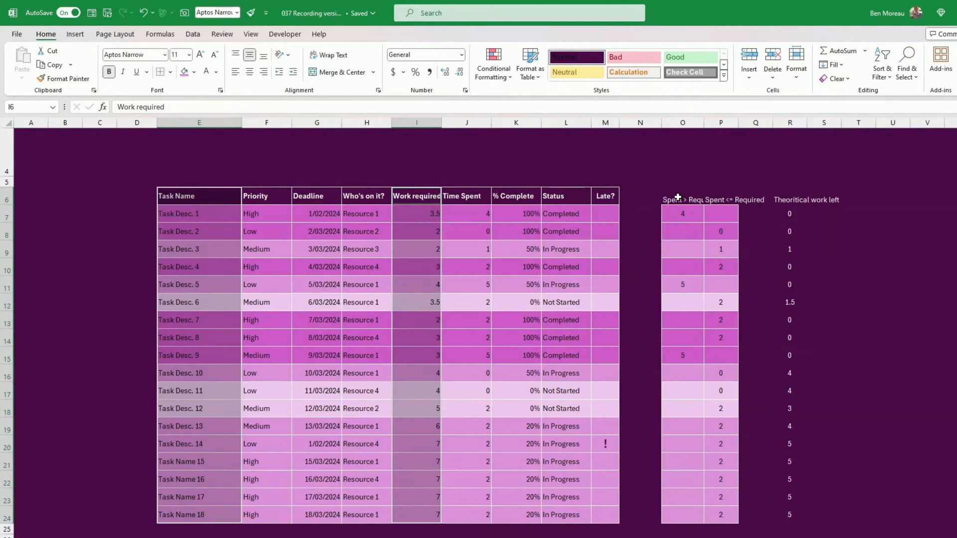
{"action": "left_click_drag", "start_coordinate": [678, 198], "coordinate": [720, 508]}
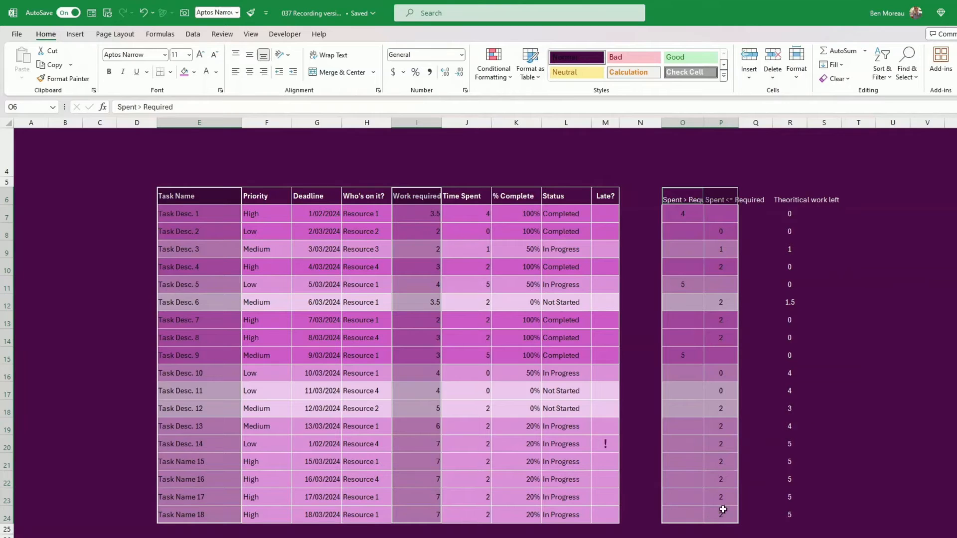
{"action": "left_click", "coordinate": [73, 35]}
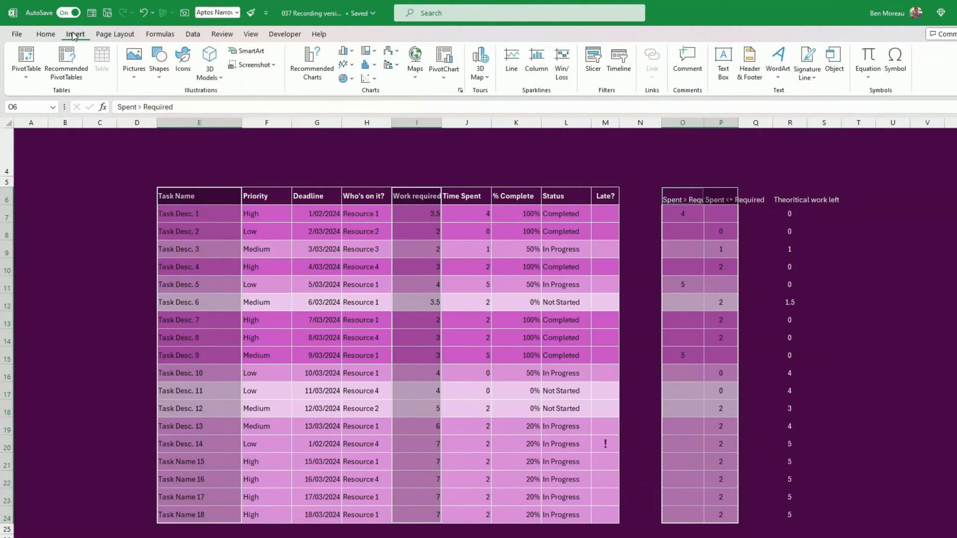
{"action": "left_click", "coordinate": [353, 54]}
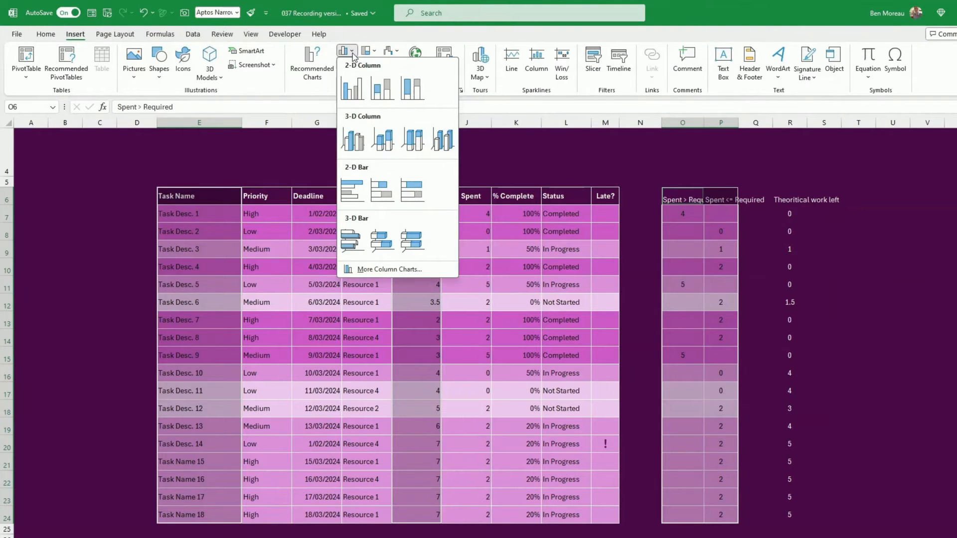
{"action": "left_click", "coordinate": [351, 89]}
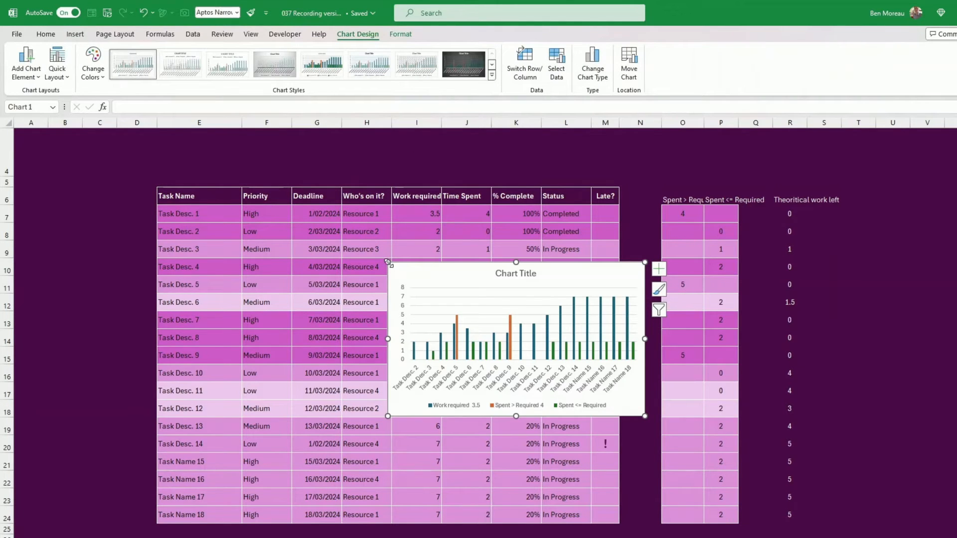
Enlarge the new column chart and move it over the upper part of the task table
{"action": "left_click_drag", "start_coordinate": [390, 256], "coordinate": [303, 197]}
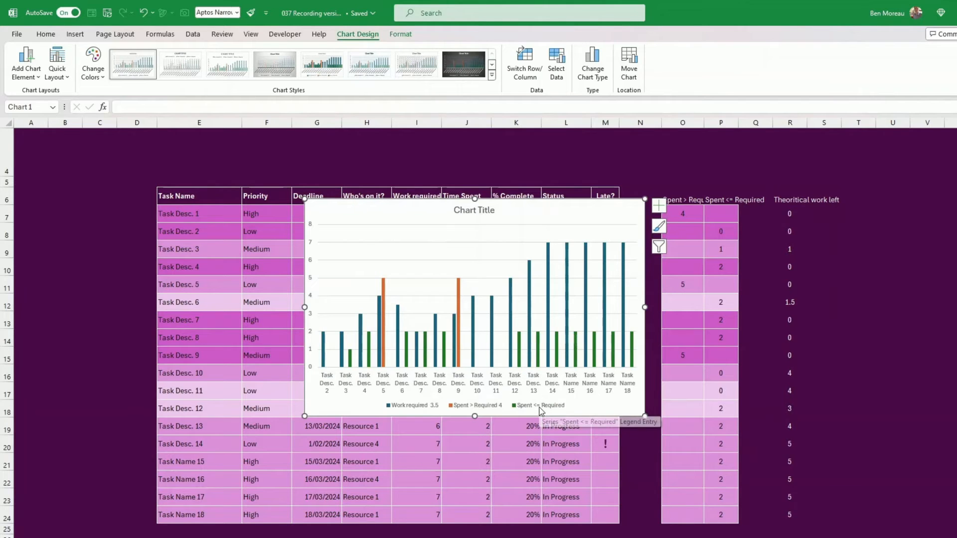
{"action": "left_click", "coordinate": [516, 396]}
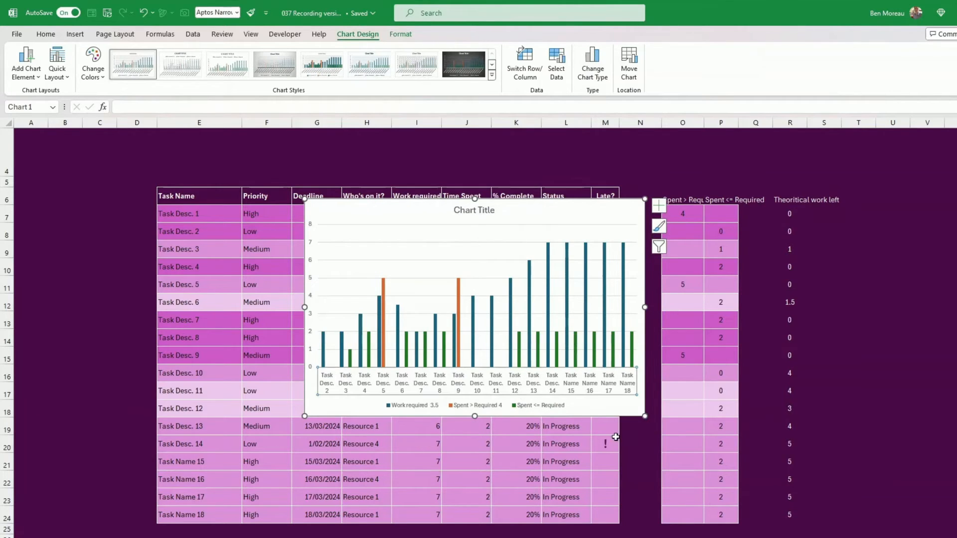
{"action": "left_click_drag", "start_coordinate": [618, 420], "coordinate": [573, 375]}
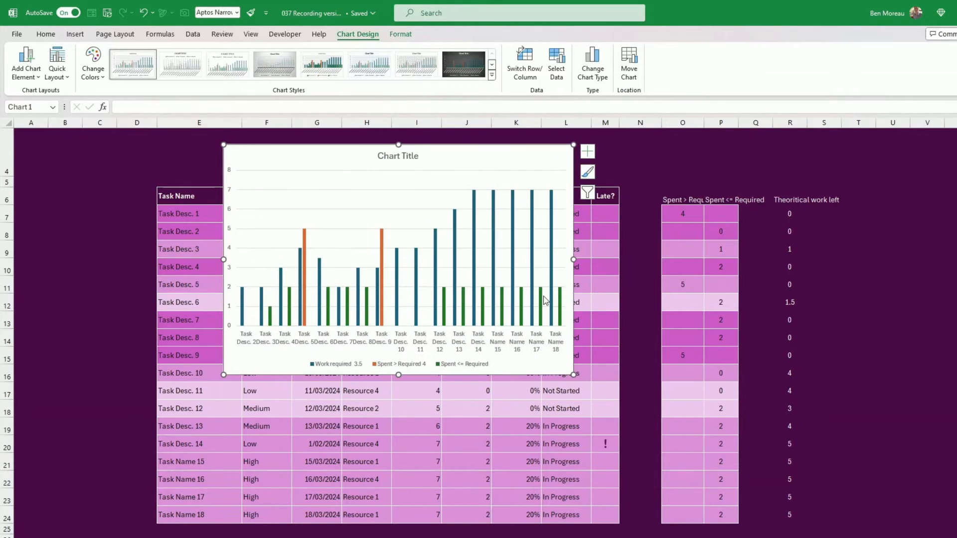
Open the formatting options of the Spent <= Required series and set the gap width to 50%
{"action": "right_click", "coordinate": [543, 298]}
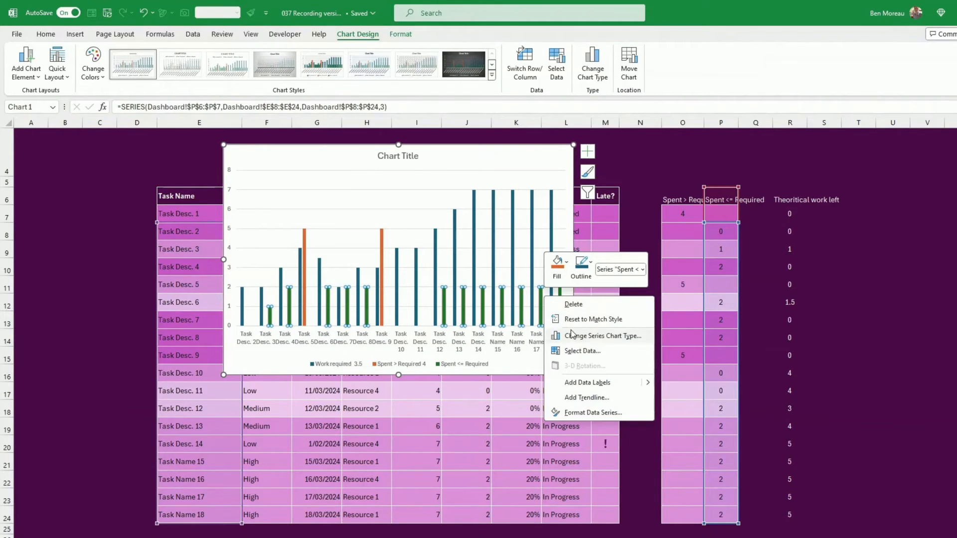
{"action": "left_click", "coordinate": [593, 412]}
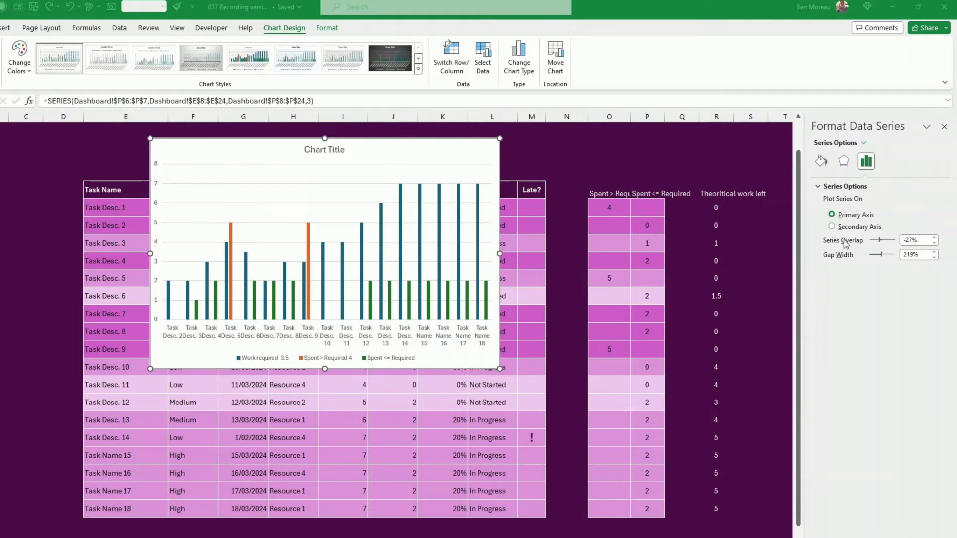
{"action": "left_click", "coordinate": [924, 257]}
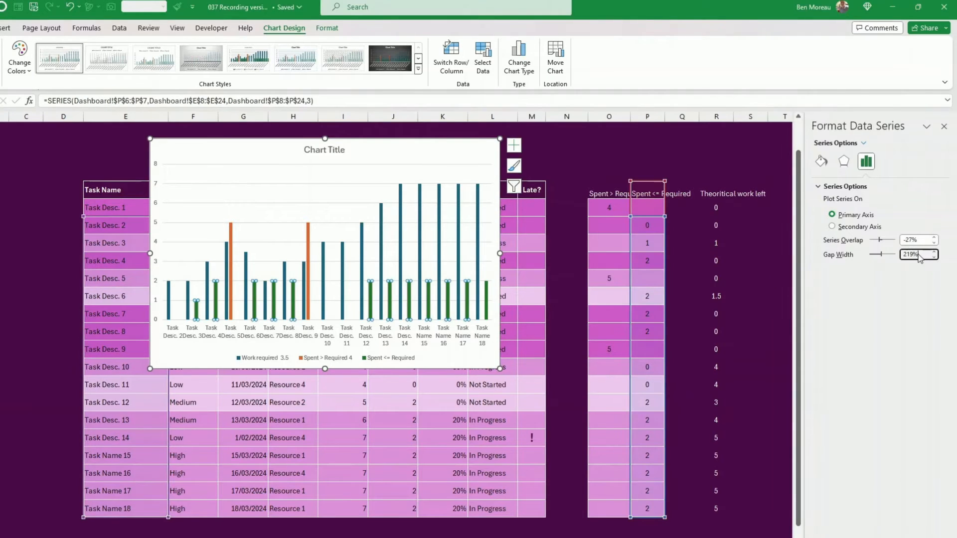
{"action": "left_click_drag", "start_coordinate": [921, 256], "coordinate": [885, 257]}
{"action": "type", "text": "50"}
{"action": "key", "text": "Return"}
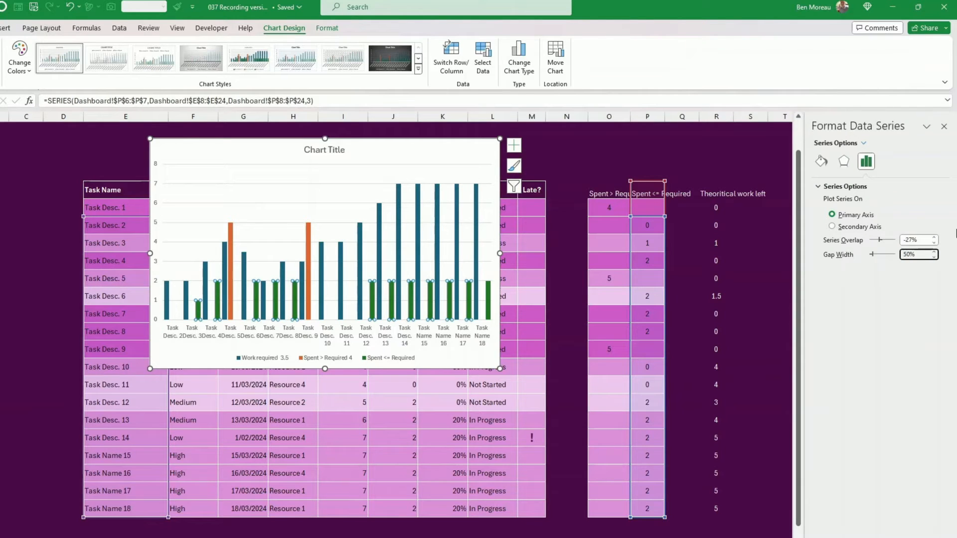
Set the series overlap to 58% and slightly reduce the chart's width and height
{"action": "left_click", "coordinate": [915, 239]}
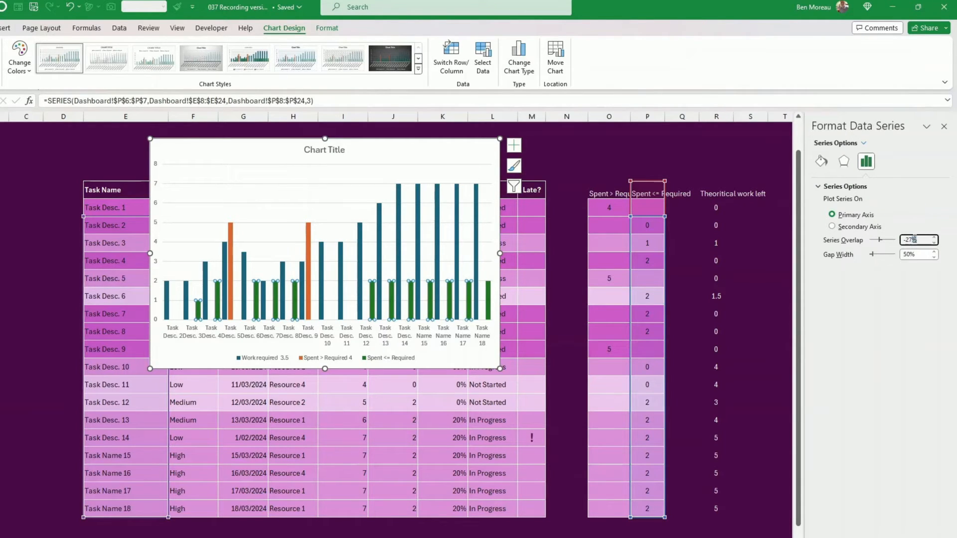
{"action": "left_click_drag", "start_coordinate": [914, 239], "coordinate": [878, 239]}
{"action": "type", "text": "60"}
{"action": "key", "text": "Return"}
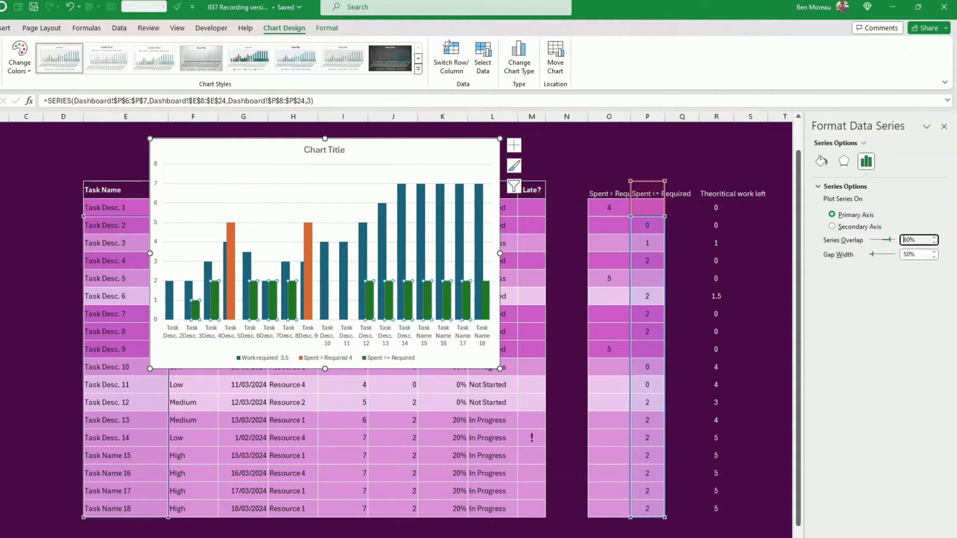
{"action": "left_click", "coordinate": [934, 243]}
{"action": "left_click", "coordinate": [934, 243]}
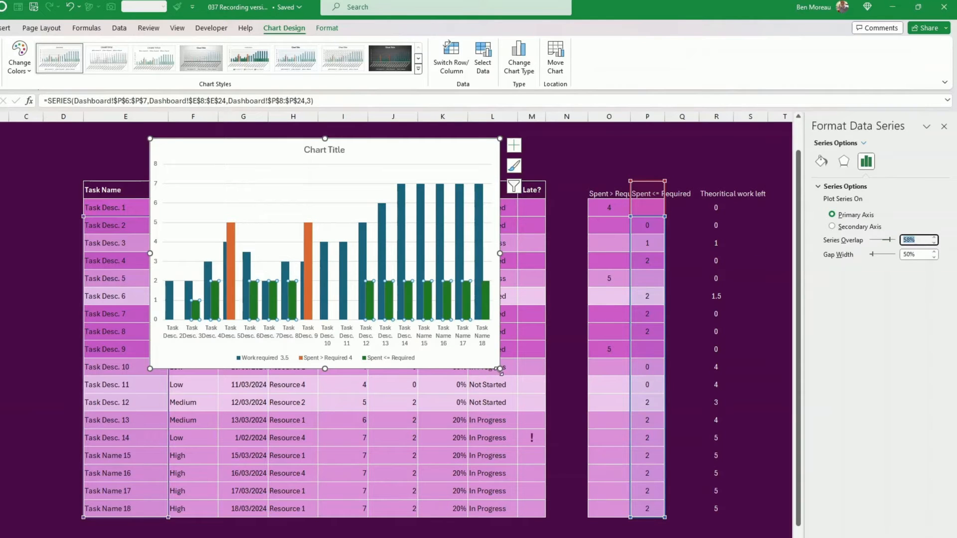
{"action": "left_click_drag", "start_coordinate": [499, 370], "coordinate": [476, 337]}
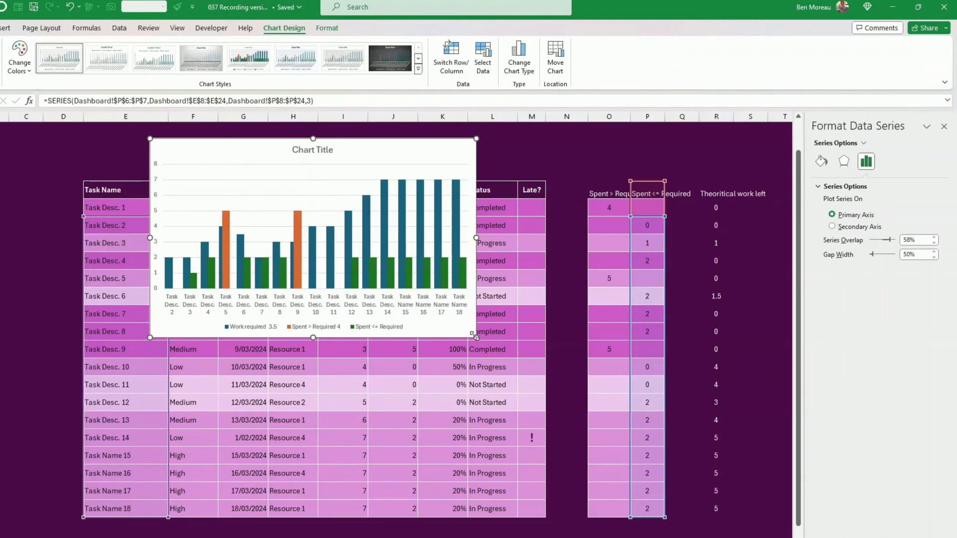
Fill the Work required columns of the chart with a light turquoise-blue theme colour
{"action": "left_click", "coordinate": [169, 284]}
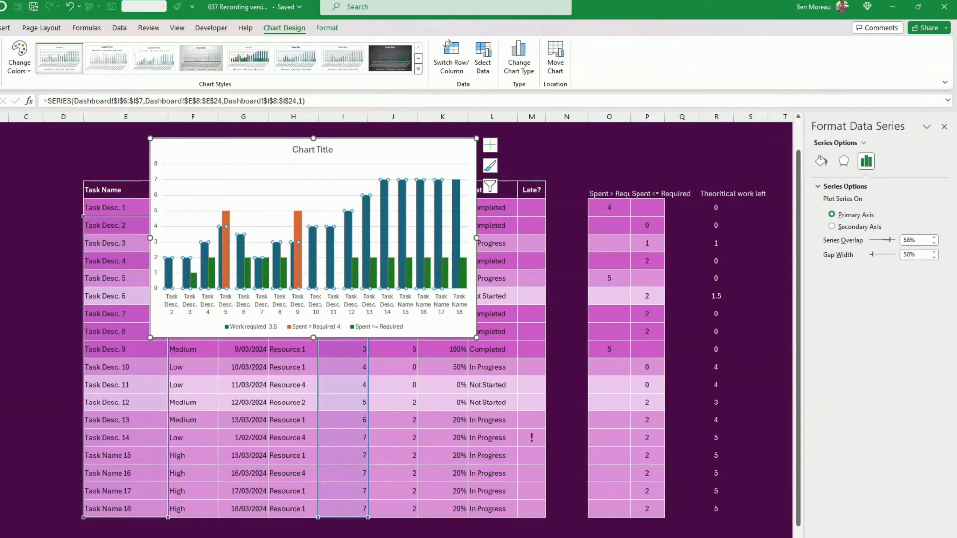
{"action": "left_click", "coordinate": [3, 28]}
{"action": "left_click", "coordinate": [121, 67]}
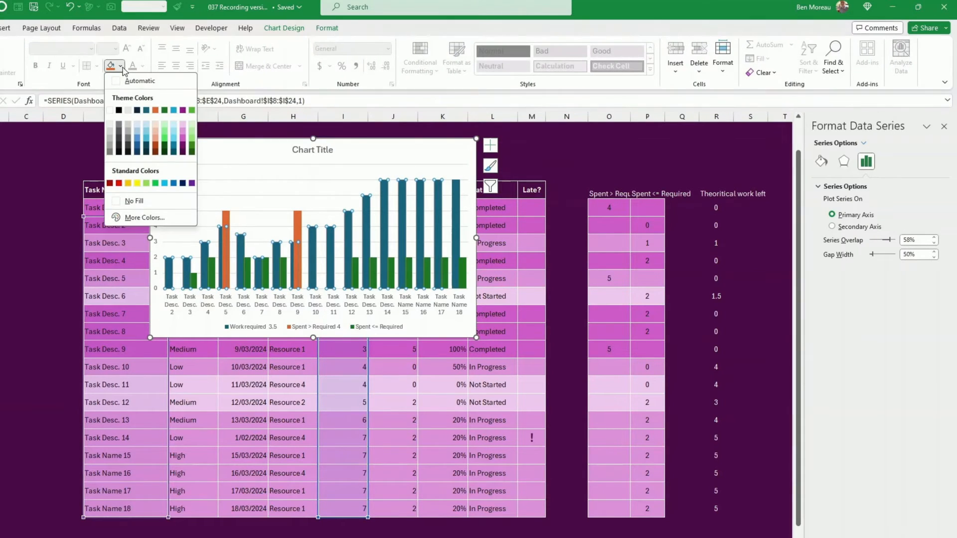
{"action": "left_click", "coordinate": [172, 124]}
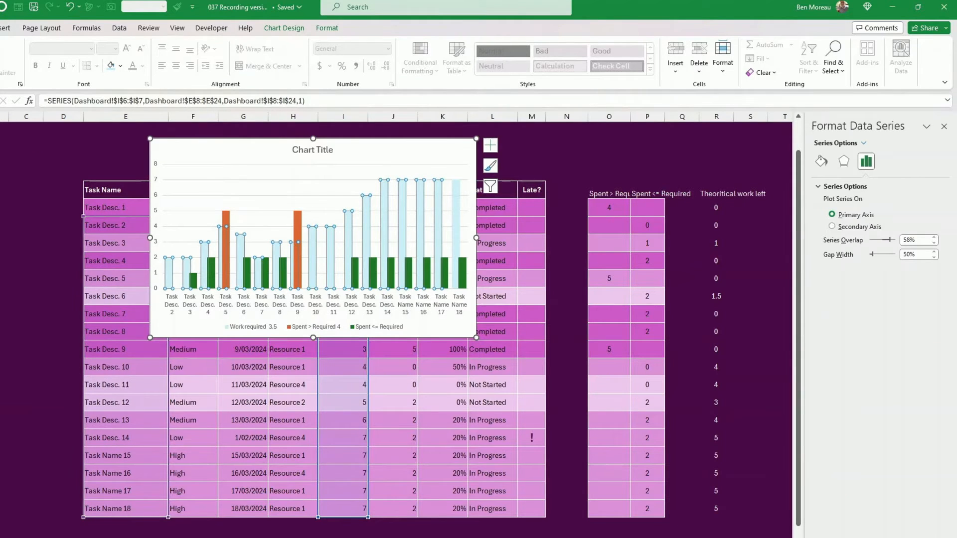
{"action": "left_click", "coordinate": [120, 66]}
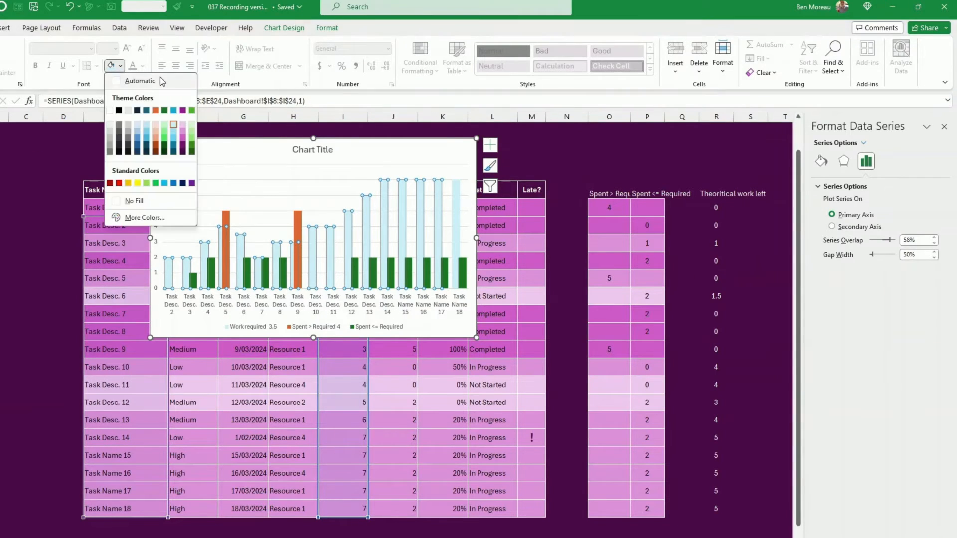
{"action": "left_click", "coordinate": [174, 132]}
Fill the Spent <= Required columns with dark teal and the Spent > Required columns with light purple
{"action": "left_click", "coordinate": [194, 284]}
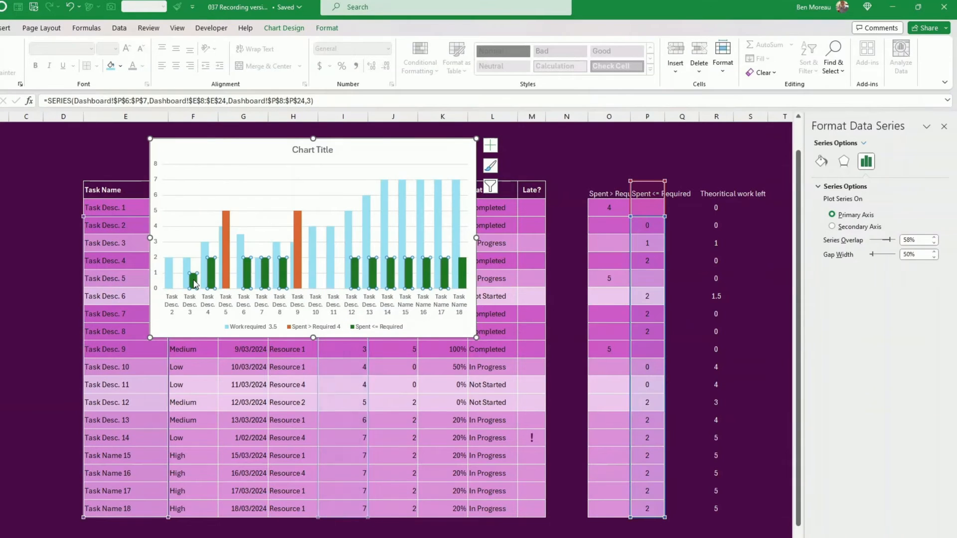
{"action": "left_click", "coordinate": [121, 67]}
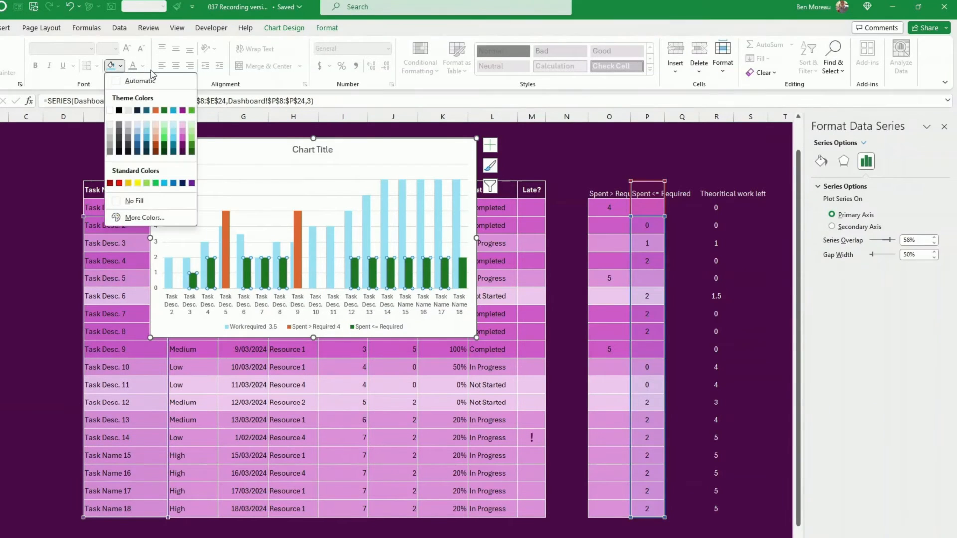
{"action": "left_click", "coordinate": [174, 146]}
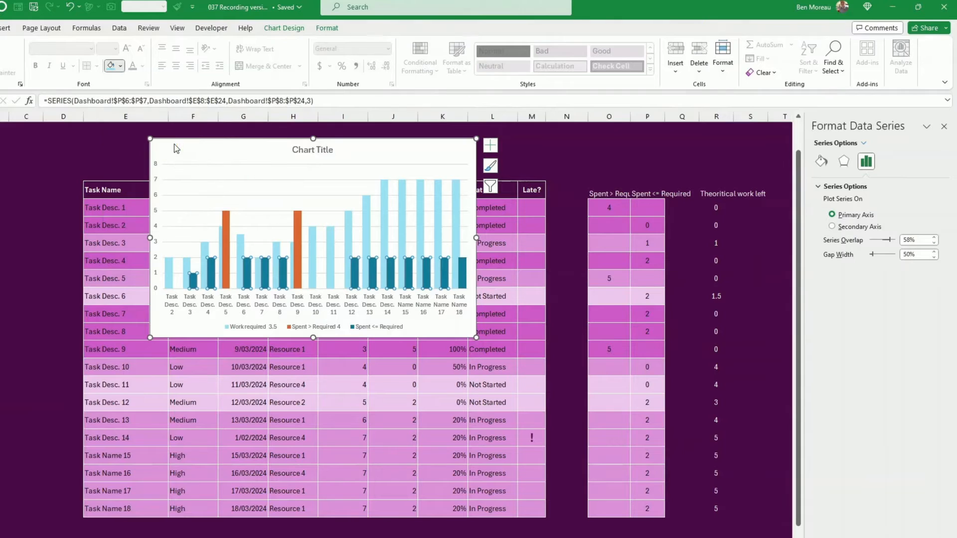
{"action": "left_click", "coordinate": [227, 248]}
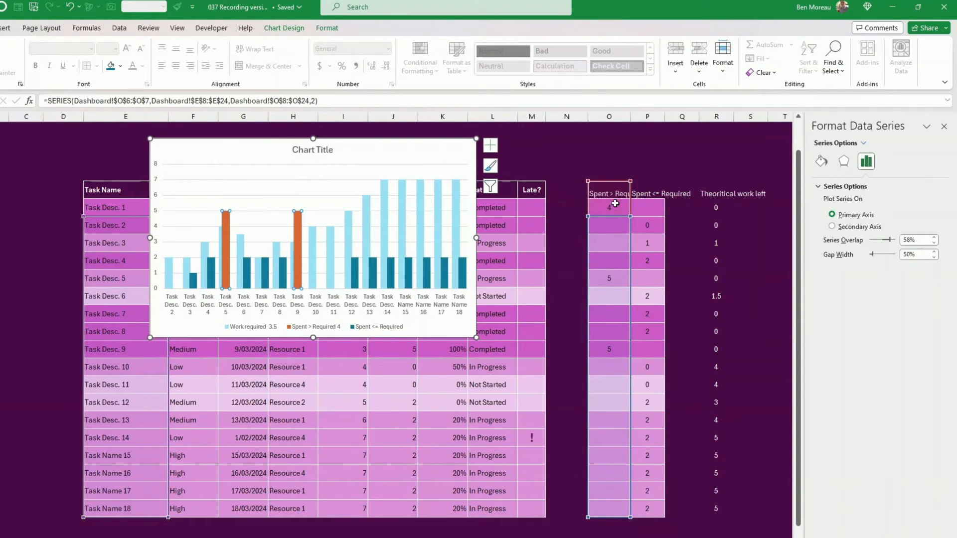
{"action": "left_click", "coordinate": [122, 67]}
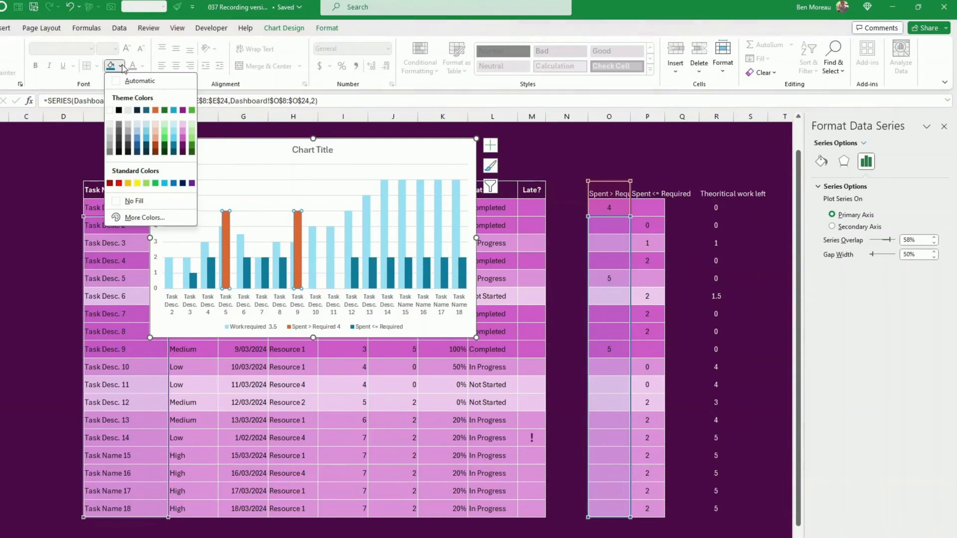
{"action": "left_click", "coordinate": [184, 125]}
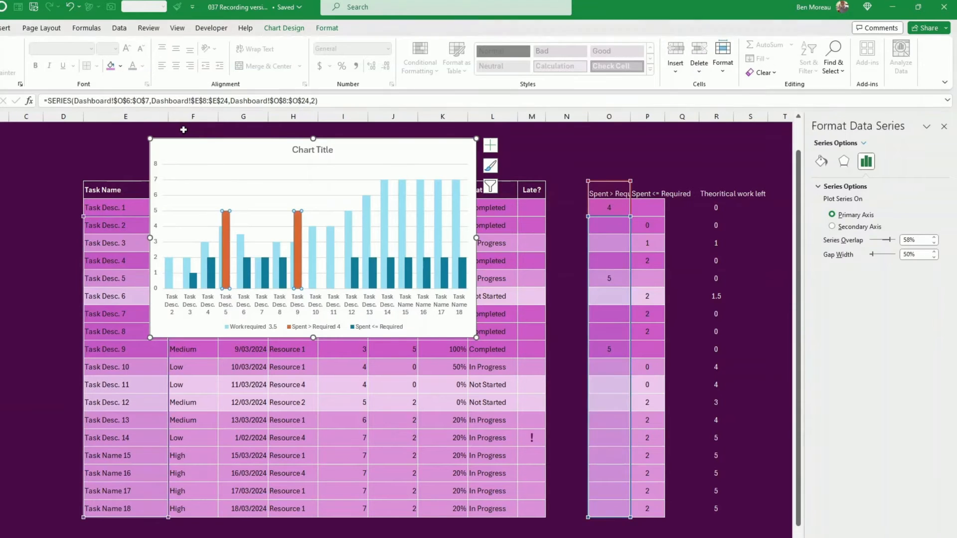
Make the chart area's background transparent by setting its shape fill to No Fill
{"action": "left_click", "coordinate": [396, 147]}
{"action": "left_click", "coordinate": [326, 29]}
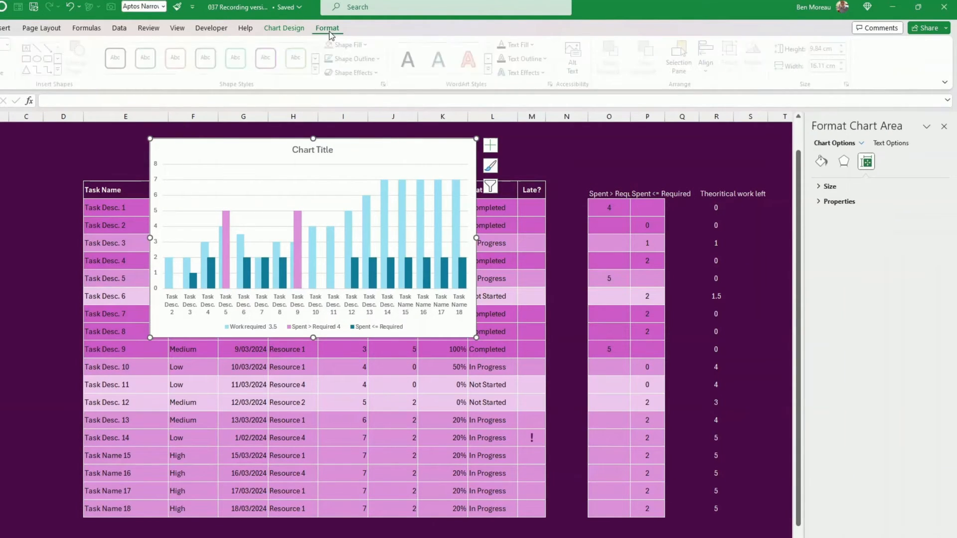
{"action": "left_click", "coordinate": [369, 45]}
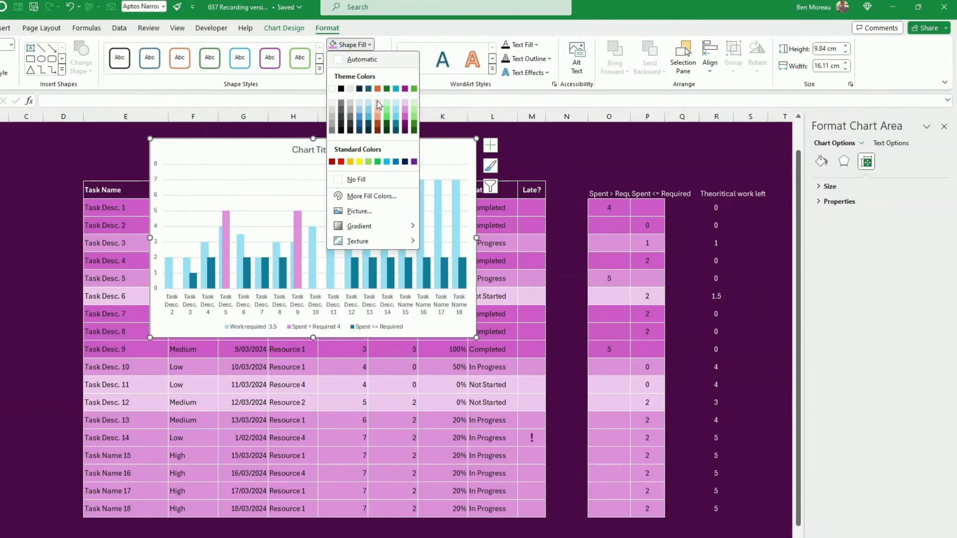
{"action": "left_click", "coordinate": [356, 180]}
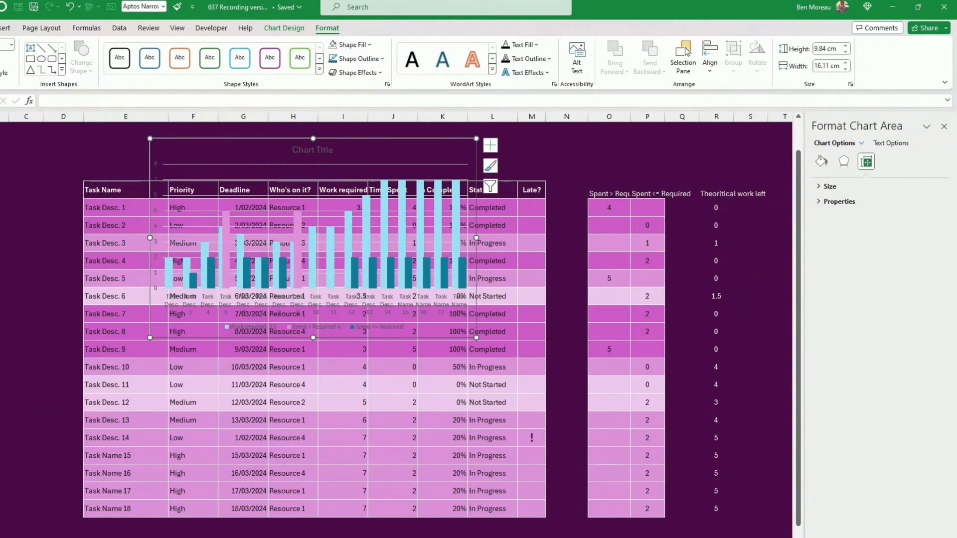
{"action": "left_click", "coordinate": [4, 190]}
Delete the chart title, shrink the chart and move it up so it mostly sits above the task table
{"action": "scroll", "coordinate": [4, 190], "scroll_direction": "up", "scroll_amount": 1}
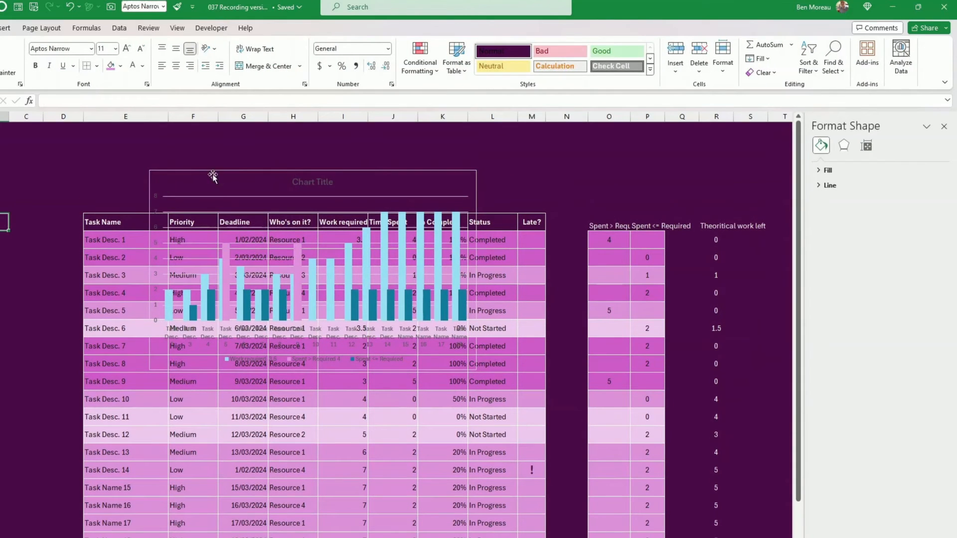
{"action": "left_click", "coordinate": [305, 183]}
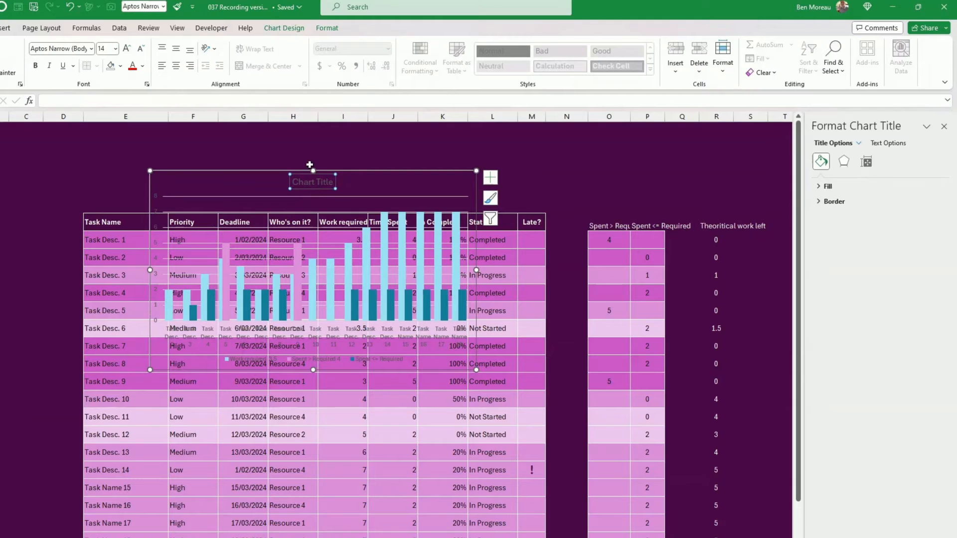
{"action": "key", "text": "Delete"}
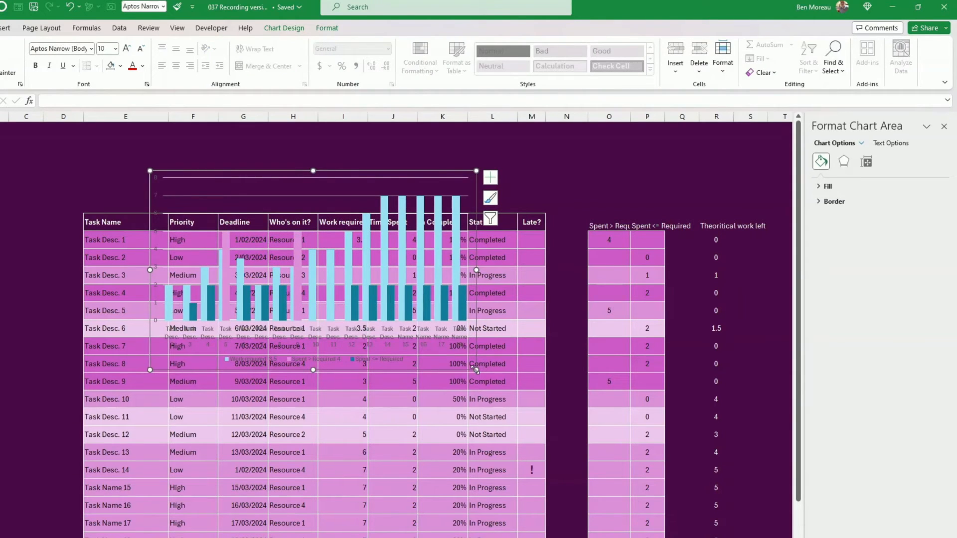
{"action": "left_click_drag", "start_coordinate": [476, 370], "coordinate": [262, 224]}
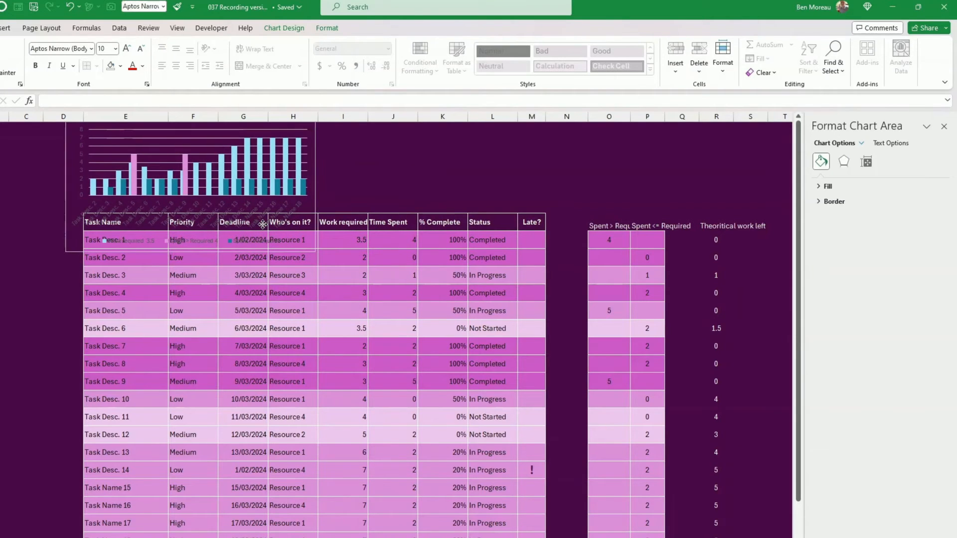
Remove the horizontal gridlines from the column chart
{"action": "left_click", "coordinate": [155, 135]}
{"action": "left_click", "coordinate": [154, 137]}
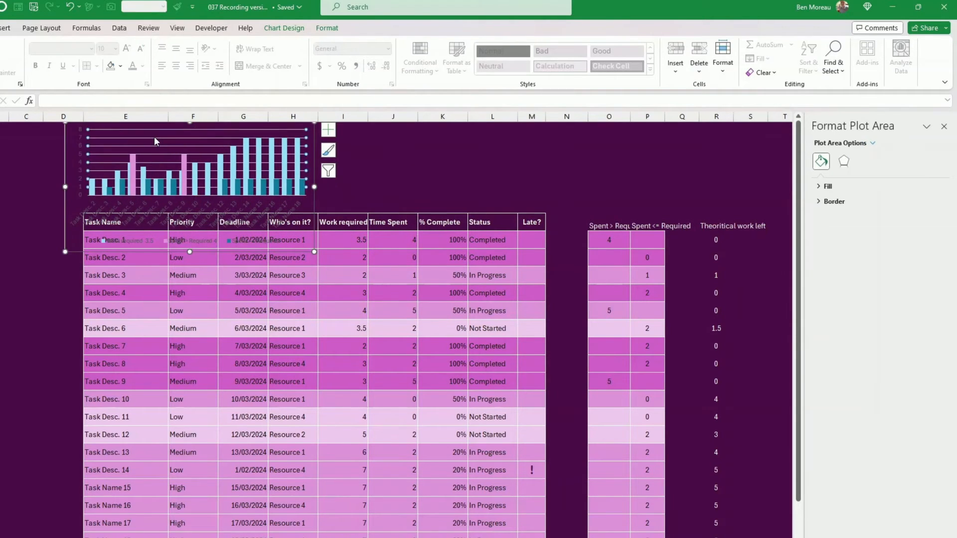
{"action": "key", "text": "Escape"}
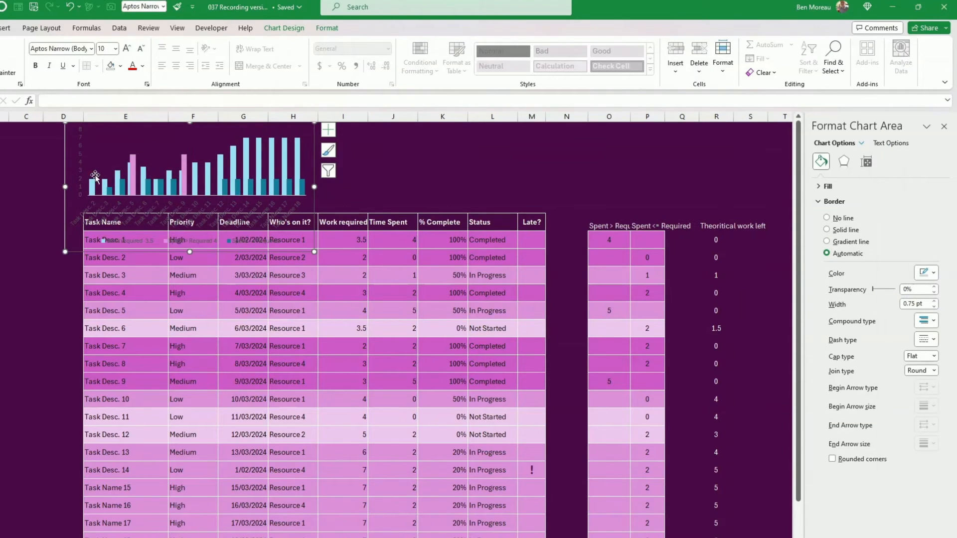
Set the font colour of the chart's vertical and horizontal axis labels to white
{"action": "left_click", "coordinate": [78, 158]}
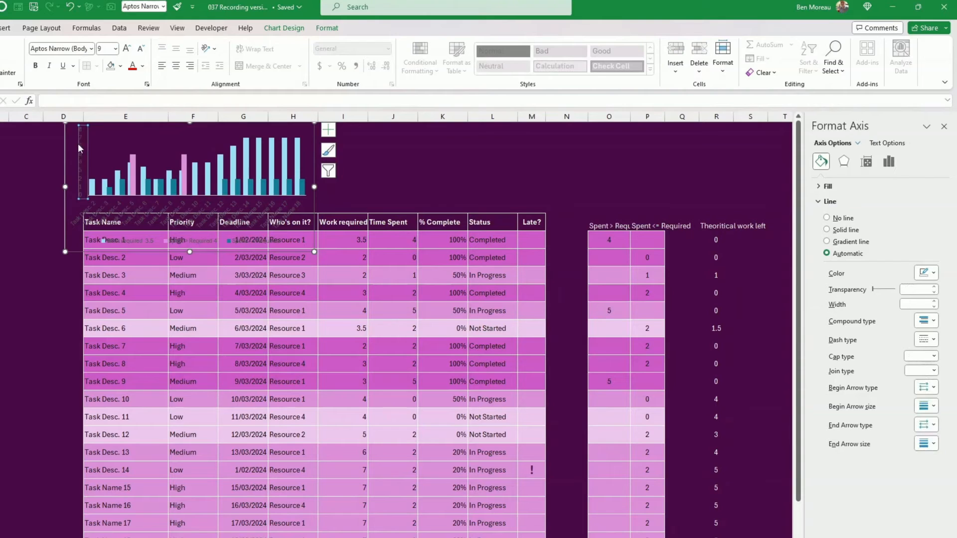
{"action": "left_click", "coordinate": [142, 66]}
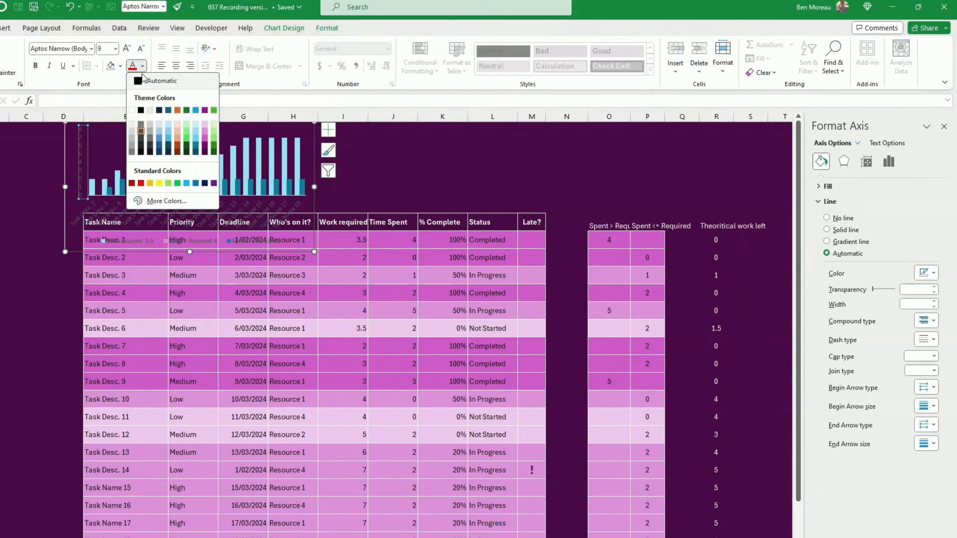
{"action": "left_click", "coordinate": [132, 110]}
{"action": "left_click", "coordinate": [153, 199]}
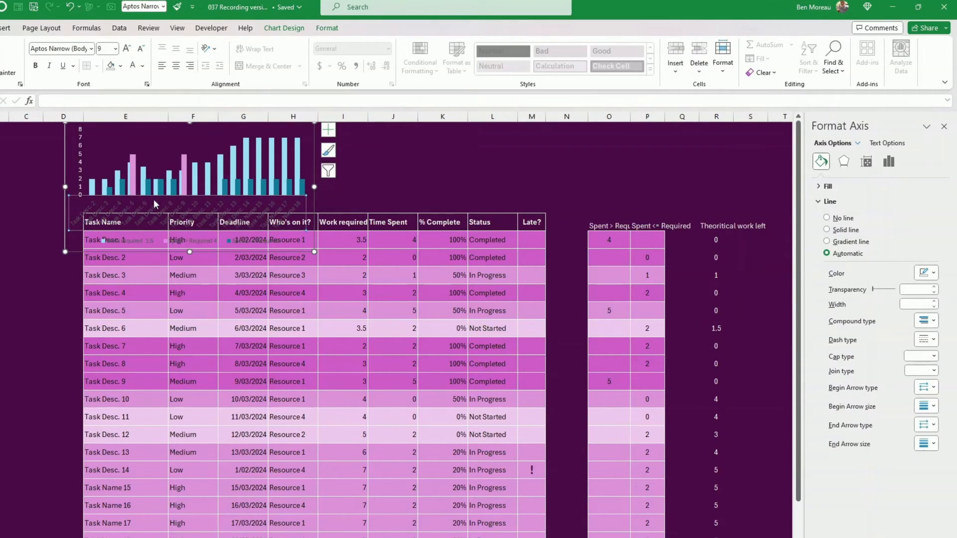
{"action": "left_click", "coordinate": [131, 68]}
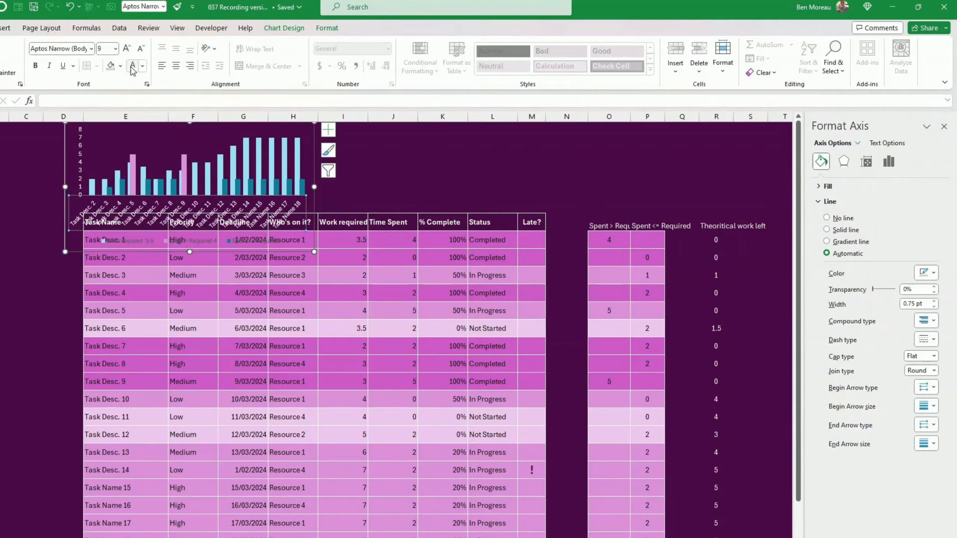
{"action": "left_click", "coordinate": [5, 178]}
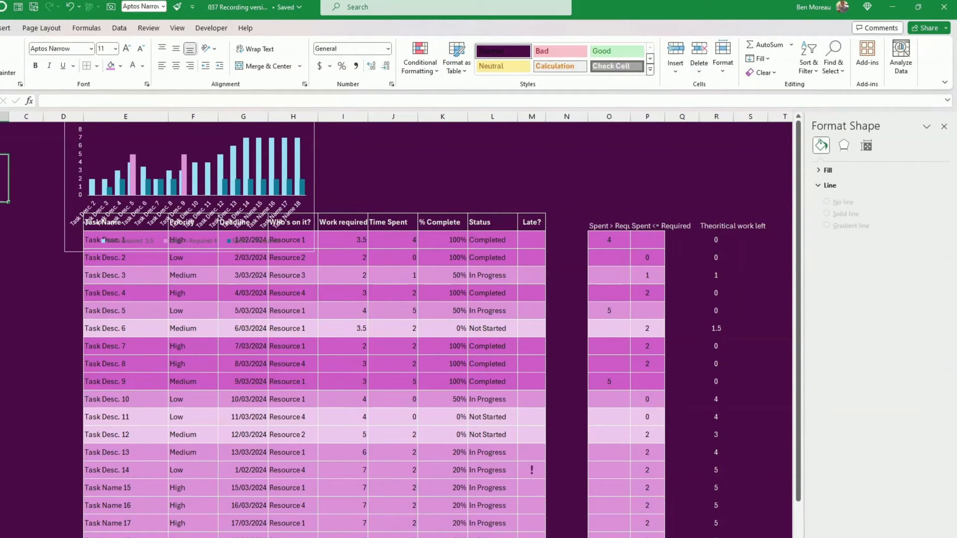
Heighten the blank row above the table header, then shift the chart over the table's first columns and shorten it to fit that space
{"action": "left_click_drag", "start_coordinate": [0, 203], "coordinate": [1, 231]}
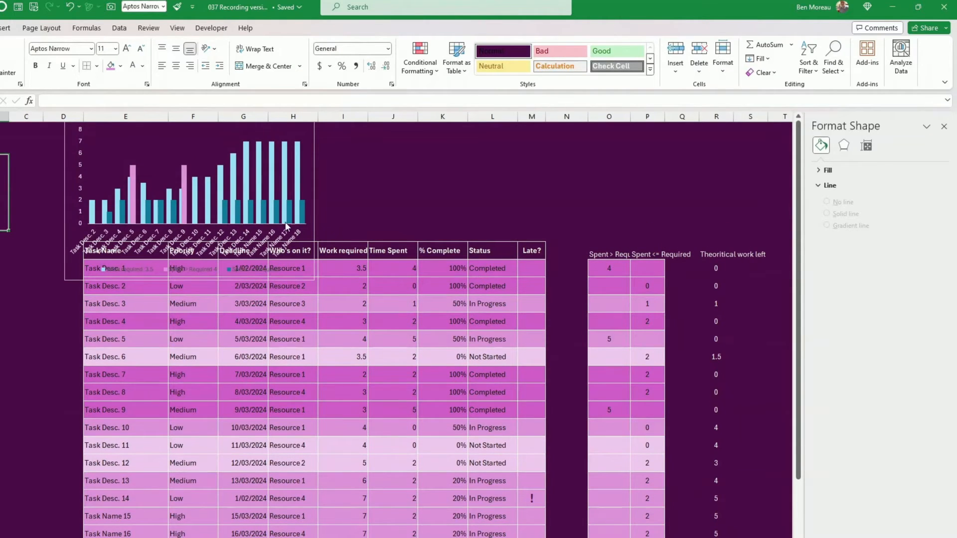
{"action": "left_click", "coordinate": [312, 222]}
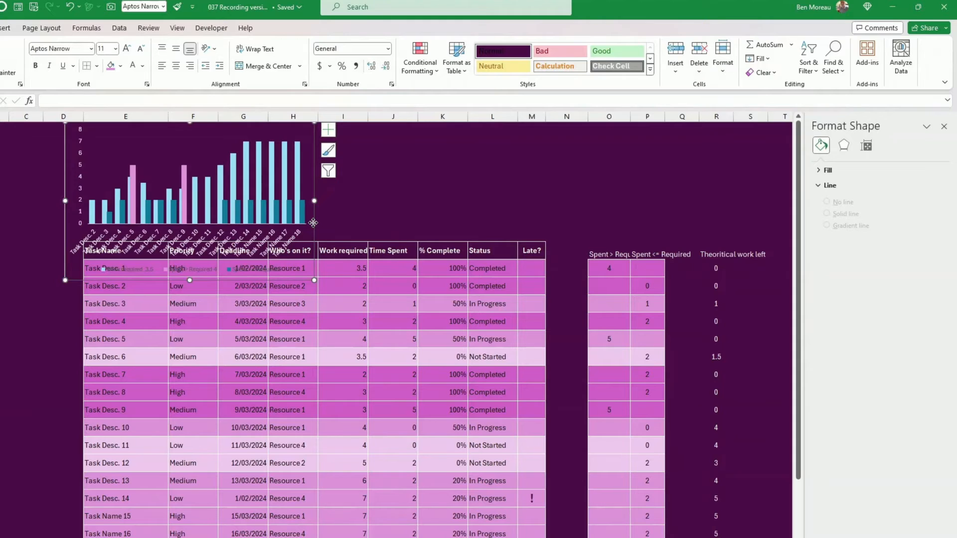
{"action": "left_click_drag", "start_coordinate": [313, 222], "coordinate": [339, 224]}
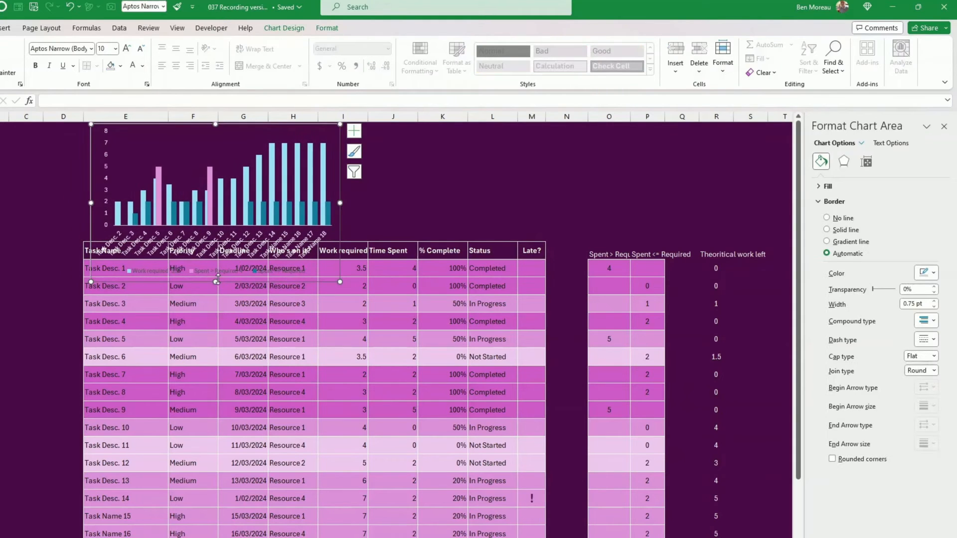
{"action": "left_click_drag", "start_coordinate": [218, 278], "coordinate": [218, 237]}
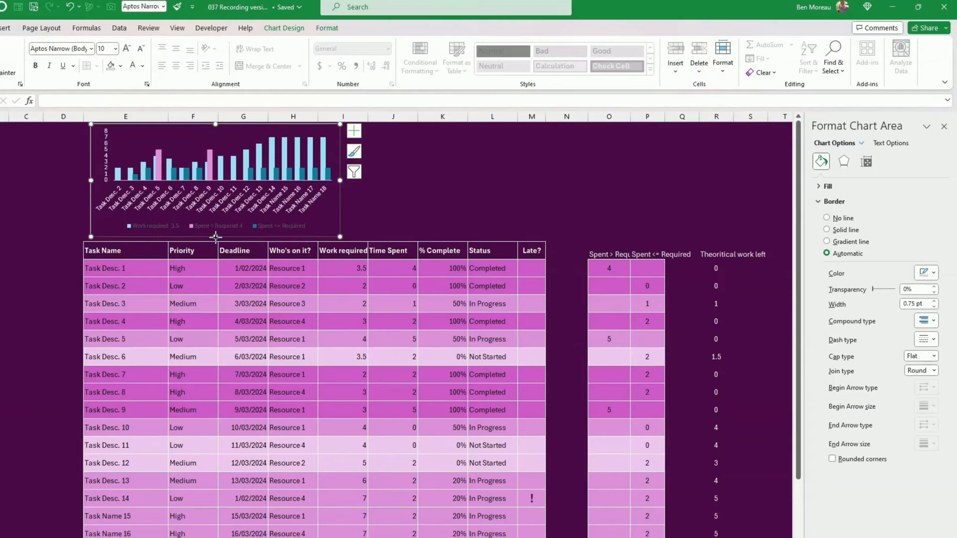
{"action": "left_click_drag", "start_coordinate": [216, 238], "coordinate": [216, 245]}
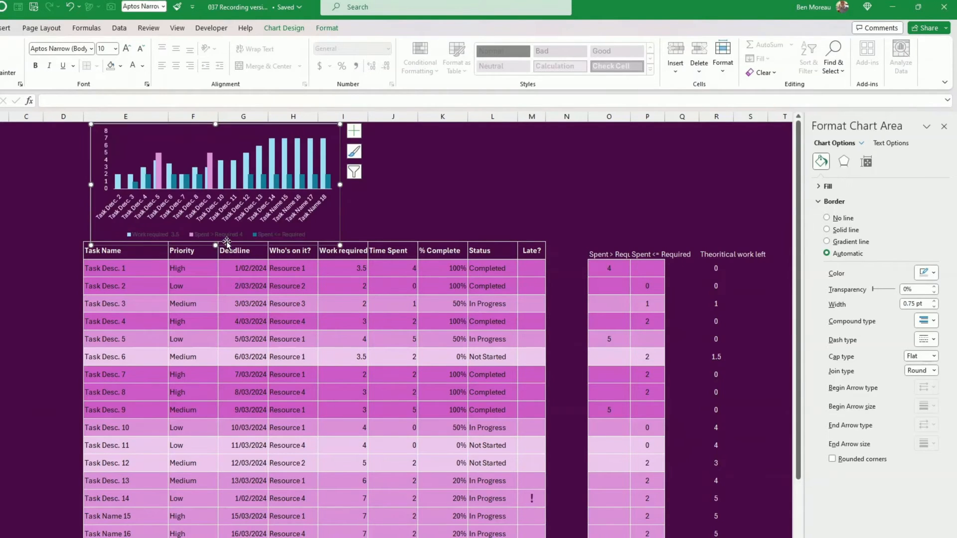
Set the chart legend's font colour to white and deselect the chart
{"action": "left_click", "coordinate": [224, 235]}
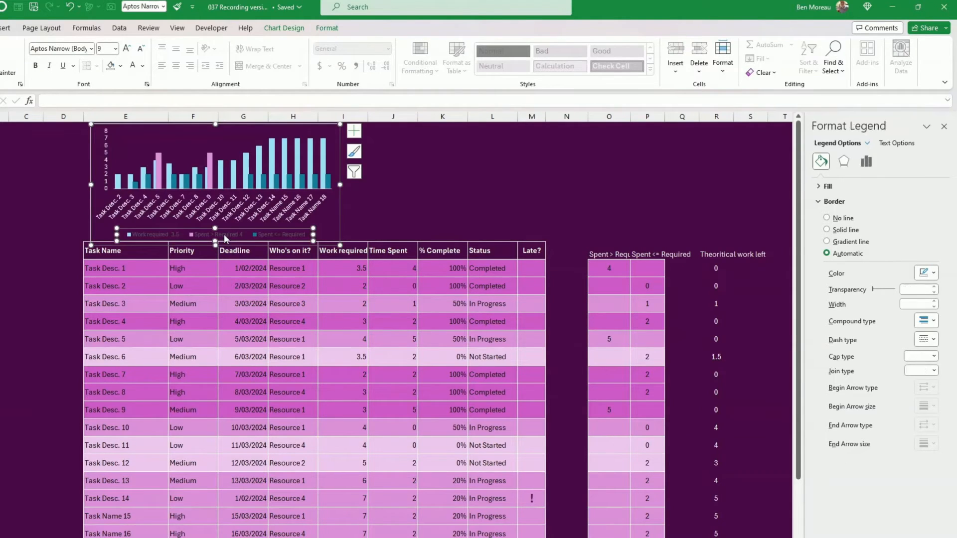
{"action": "left_click", "coordinate": [133, 68]}
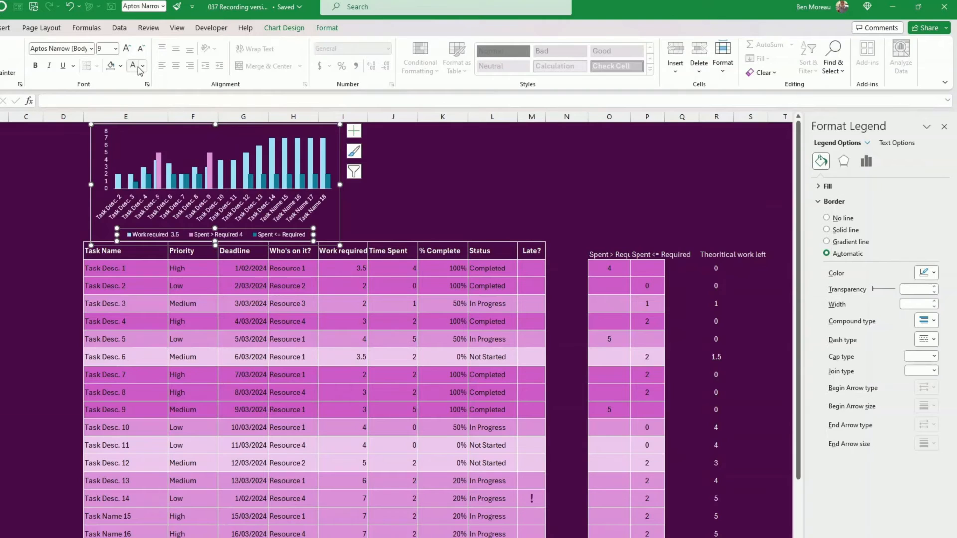
{"action": "left_click", "coordinate": [433, 184]}
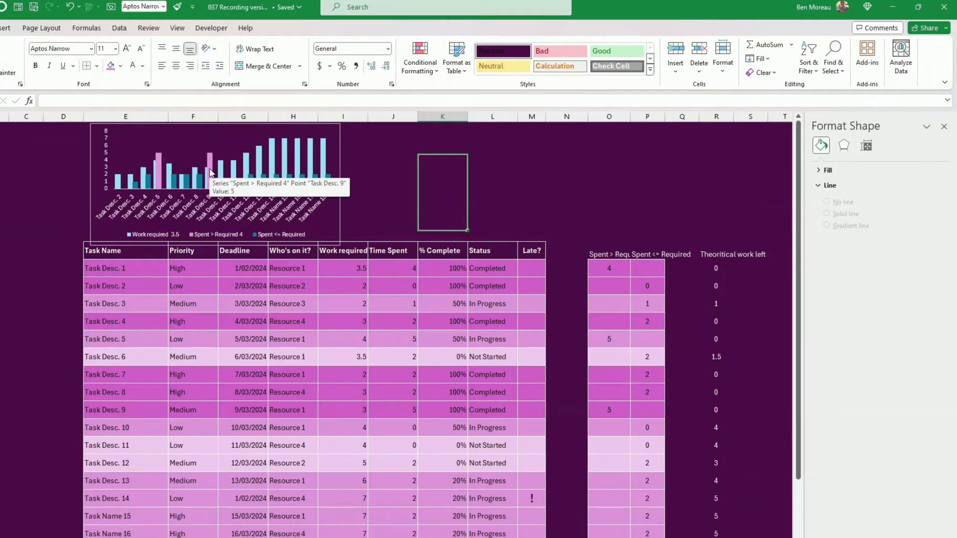
Heighten the blank row above the table header again and widen the chart beyond the table's outer edge
{"action": "mouse_move", "coordinate": [159, 172]}
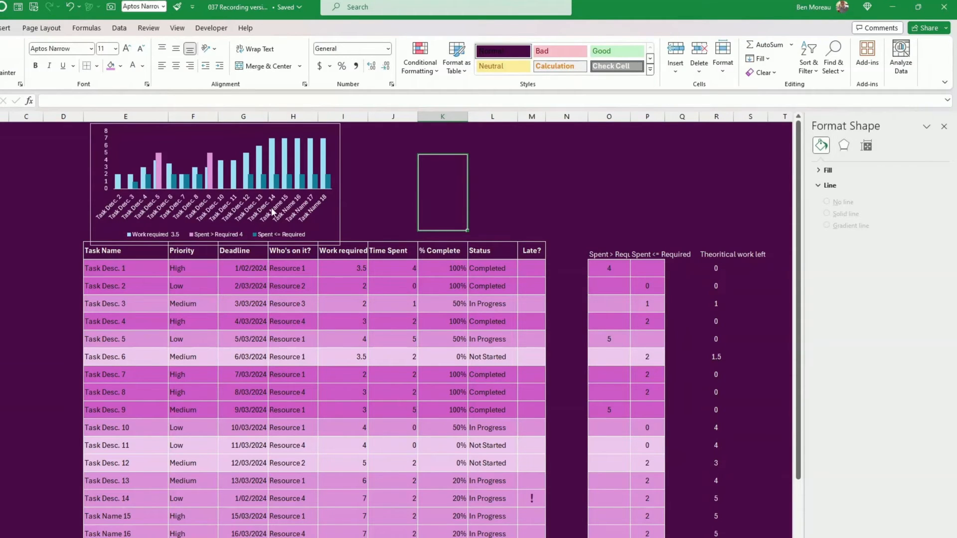
{"action": "left_click_drag", "start_coordinate": [0, 230], "coordinate": [0, 265]}
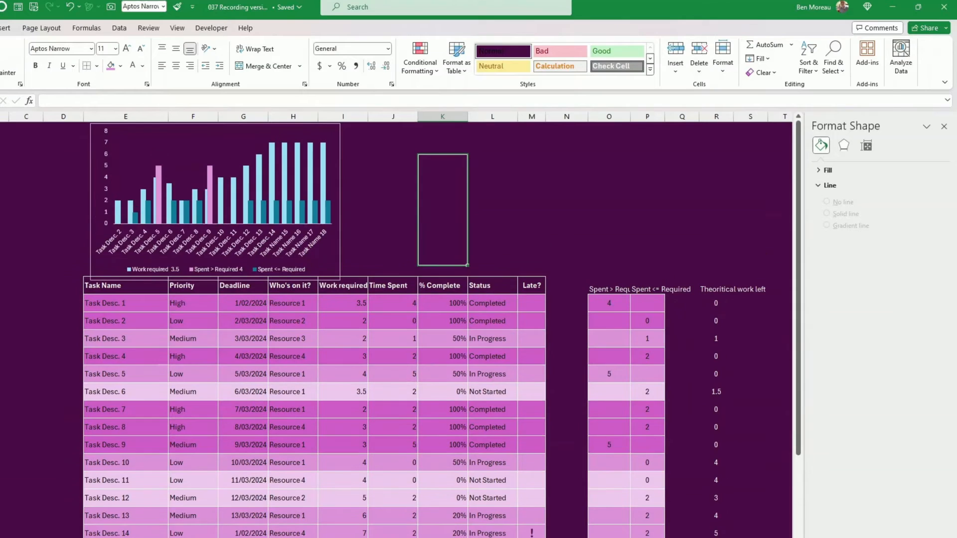
{"action": "left_click", "coordinate": [91, 242]}
{"action": "left_click_drag", "start_coordinate": [91, 202], "coordinate": [77, 198]}
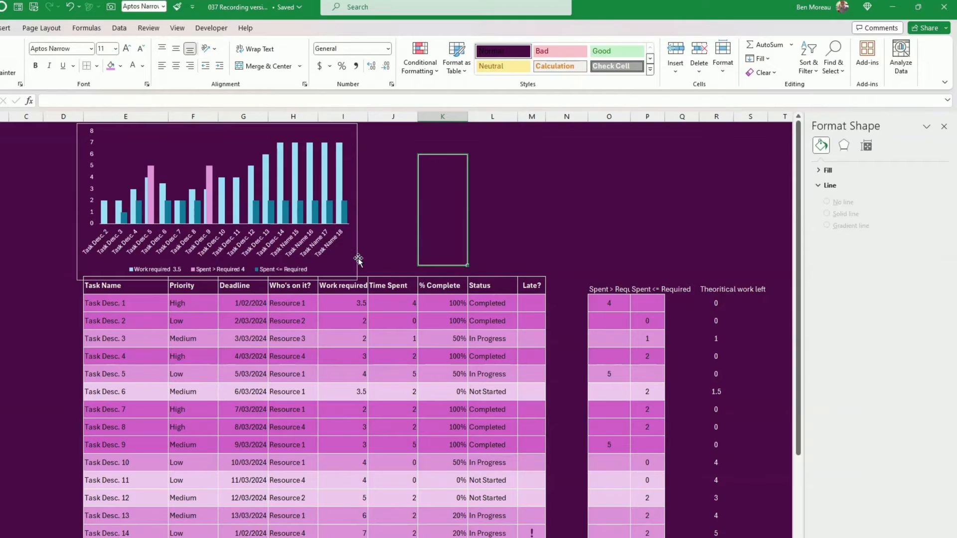
Remove the outline around the column chart above the task table and deselect the chart
{"action": "left_click", "coordinate": [358, 259]}
{"action": "left_click", "coordinate": [327, 28]}
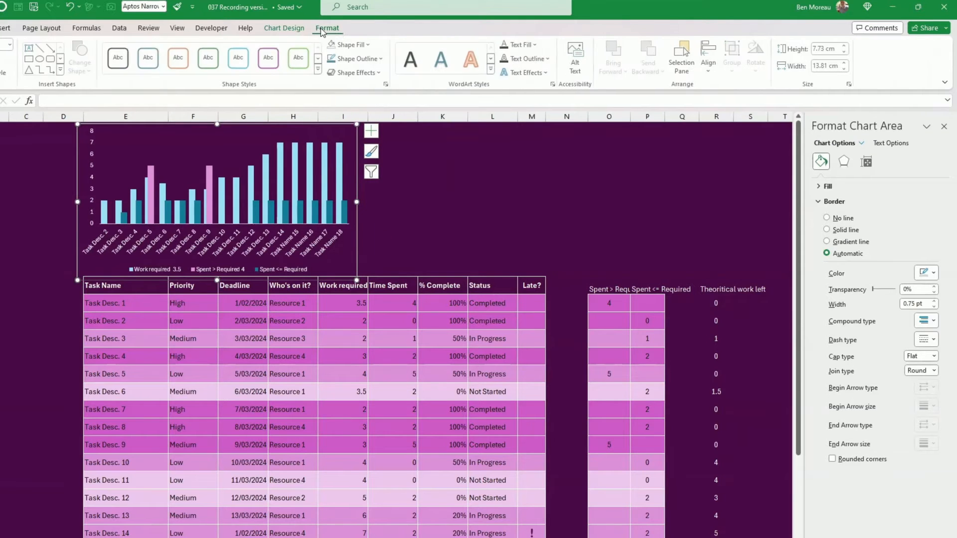
{"action": "left_click", "coordinate": [383, 59]}
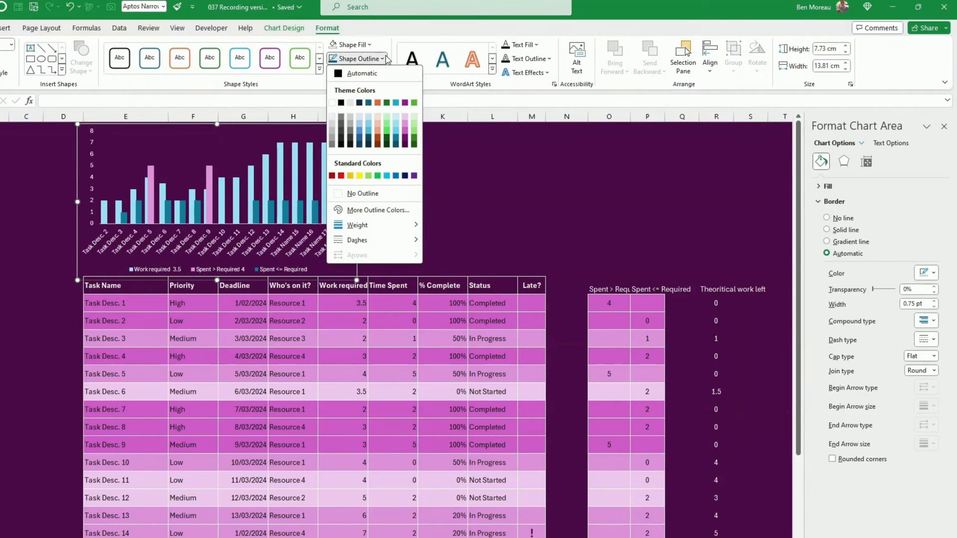
{"action": "left_click", "coordinate": [360, 194]}
{"action": "left_click", "coordinate": [406, 210]}
{"action": "left_click", "coordinate": [425, 227]}
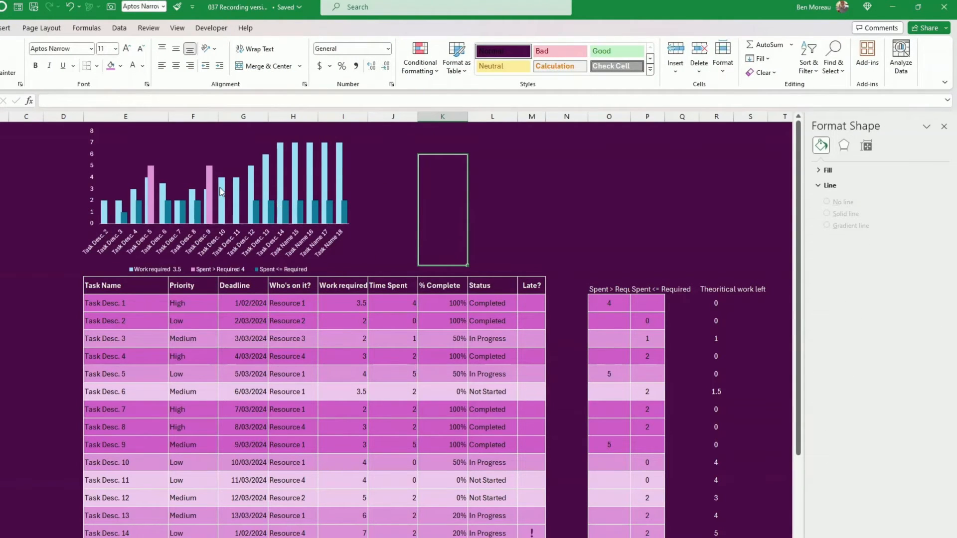
Exclude the Task Name 16, Task Name 17 and Task Name 18 categories from the column chart's data and deselect the chart
{"action": "mouse_move", "coordinate": [209, 192]}
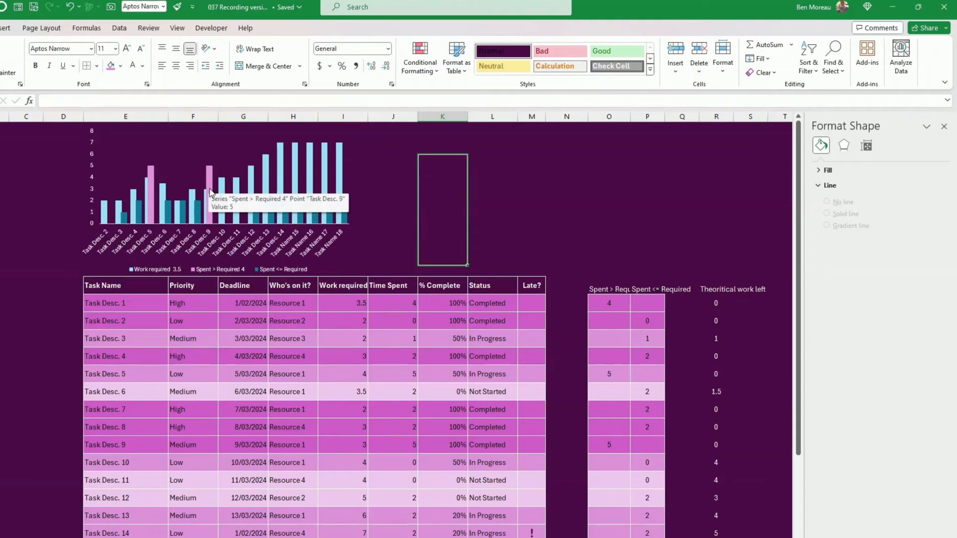
{"action": "right_click", "coordinate": [198, 166]}
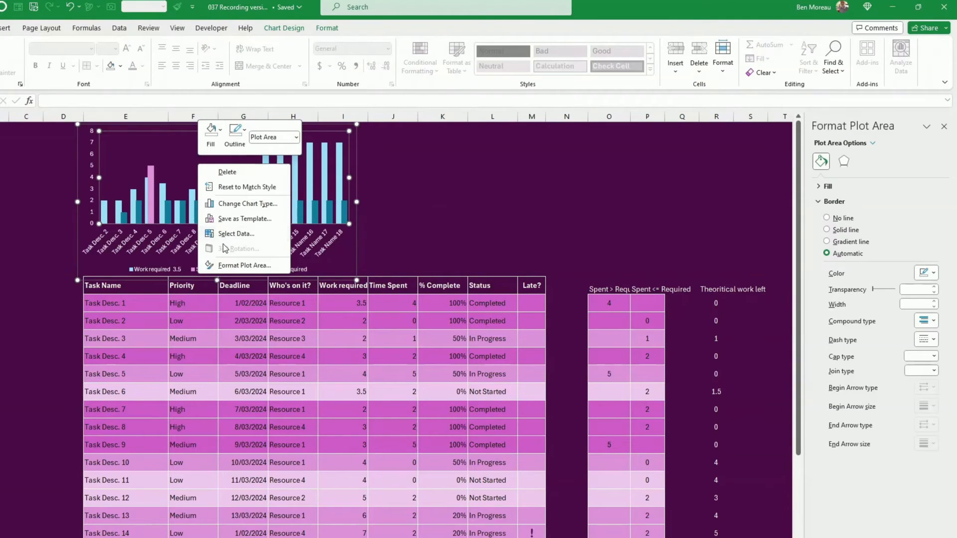
{"action": "left_click", "coordinate": [236, 234]}
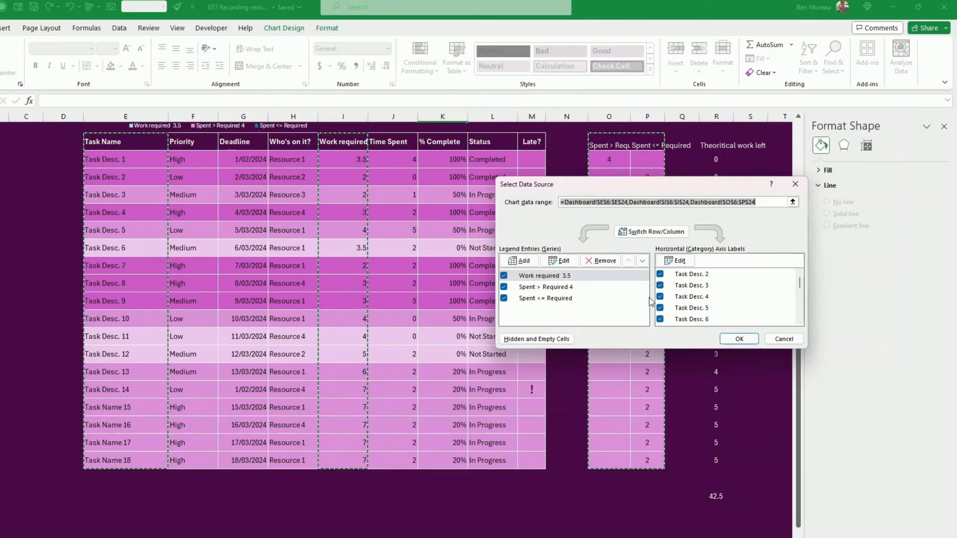
{"action": "scroll", "coordinate": [694, 296], "scroll_direction": "down", "scroll_amount": 3}
{"action": "scroll", "coordinate": [696, 292], "scroll_direction": "up", "scroll_amount": 1}
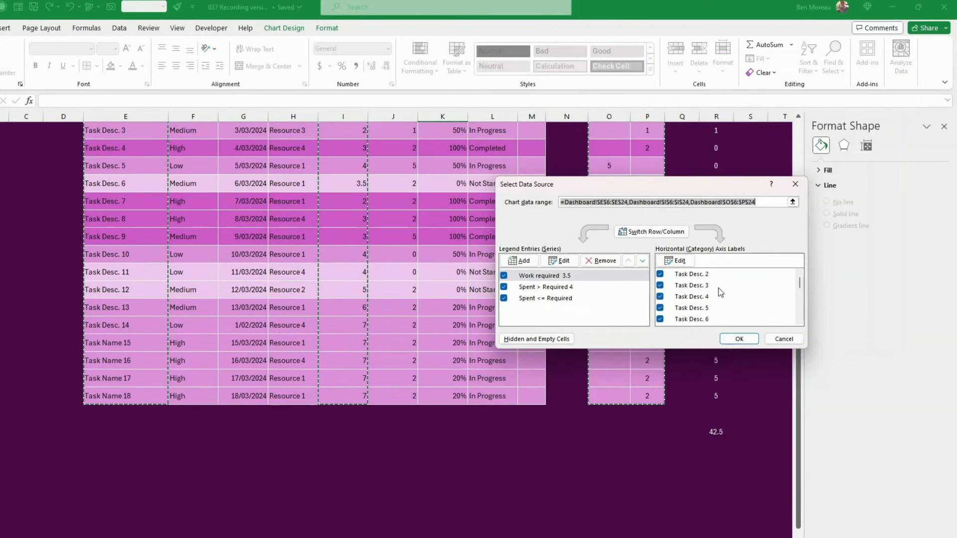
{"action": "left_click_drag", "start_coordinate": [800, 283], "coordinate": [801, 311]}
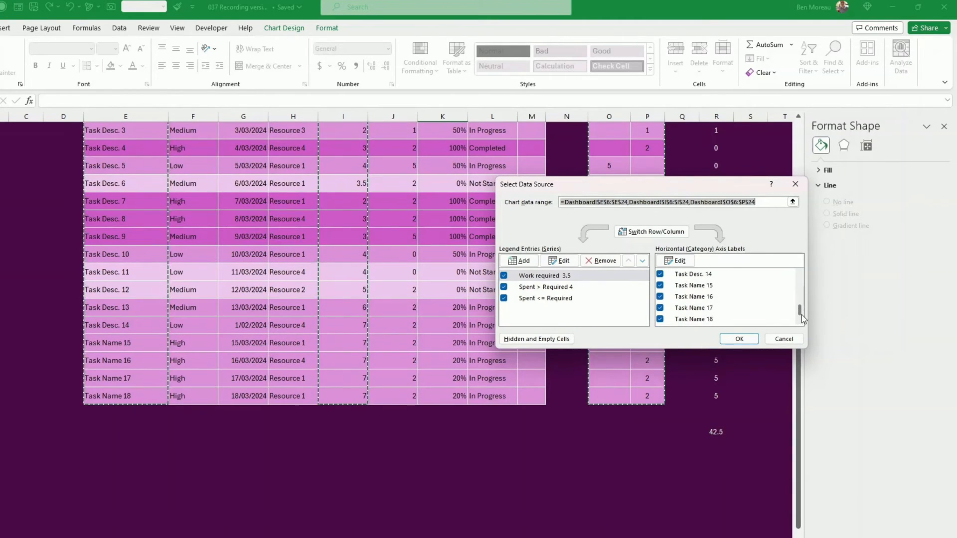
{"action": "left_click", "coordinate": [660, 308]}
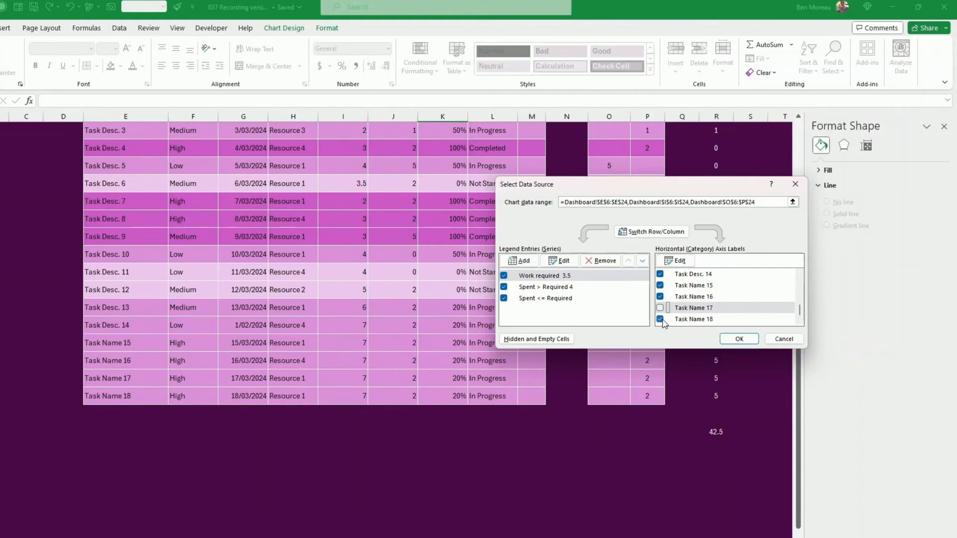
{"action": "left_click", "coordinate": [660, 320]}
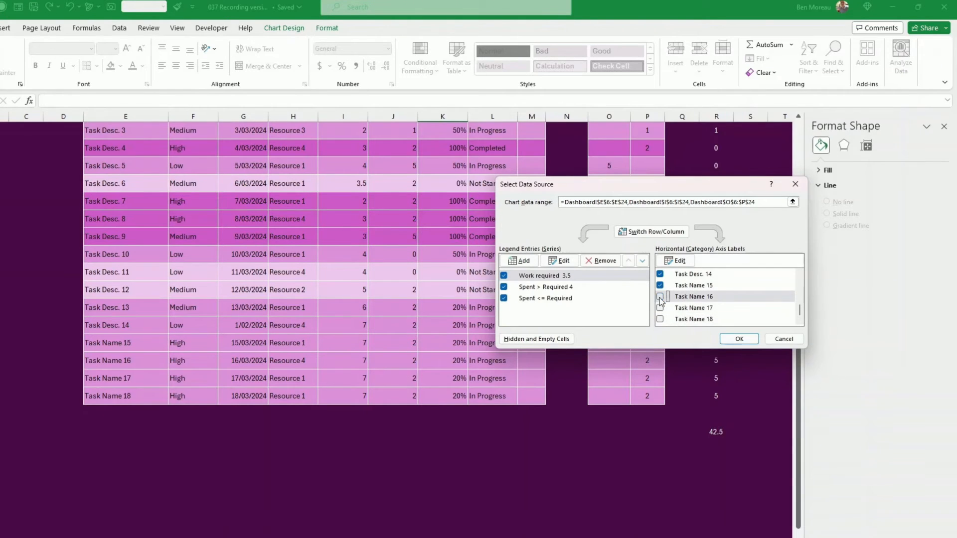
{"action": "left_click", "coordinate": [728, 339]}
{"action": "left_click", "coordinate": [427, 326]}
{"action": "scroll", "coordinate": [427, 299], "scroll_direction": "up", "scroll_amount": 4}
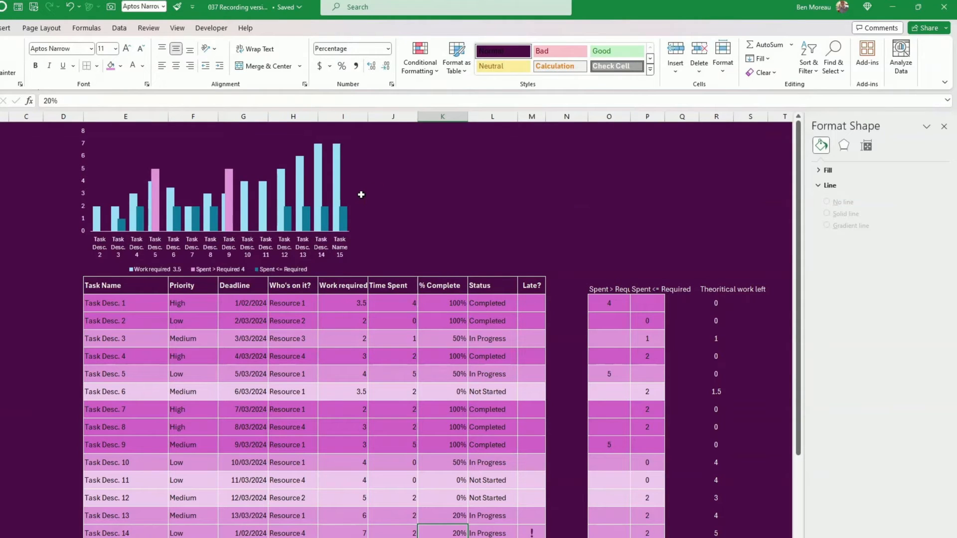
{"action": "left_click", "coordinate": [360, 194]}
{"action": "left_click", "coordinate": [472, 222]}
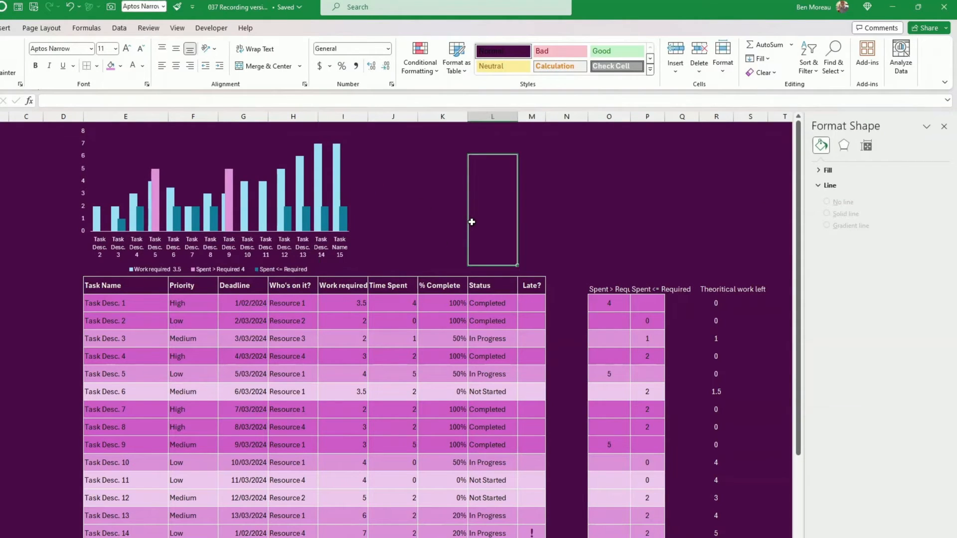
Move the chart's legend from below the axis labels to above the shorter columns, then nudge the whole chart slightly down
{"action": "left_click", "coordinate": [323, 248]}
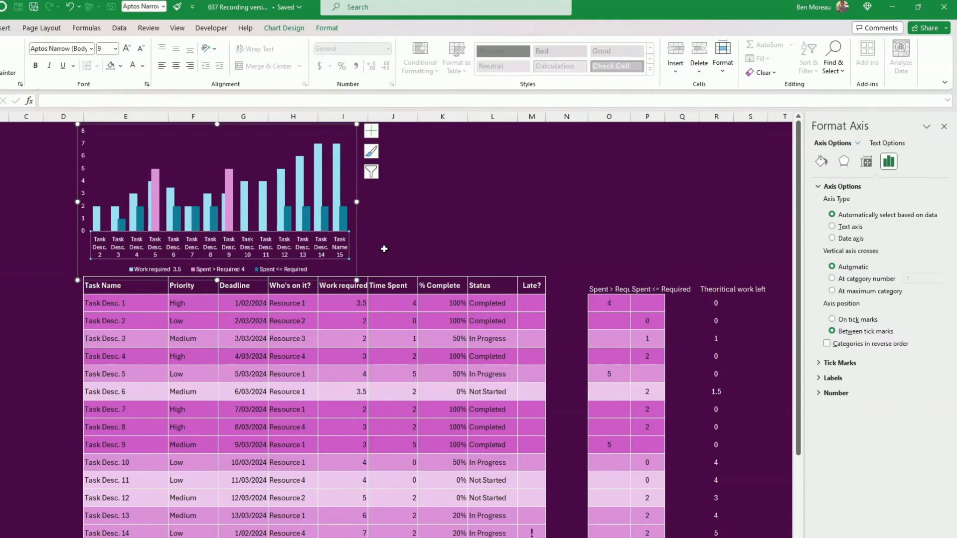
{"action": "left_click", "coordinate": [289, 268]}
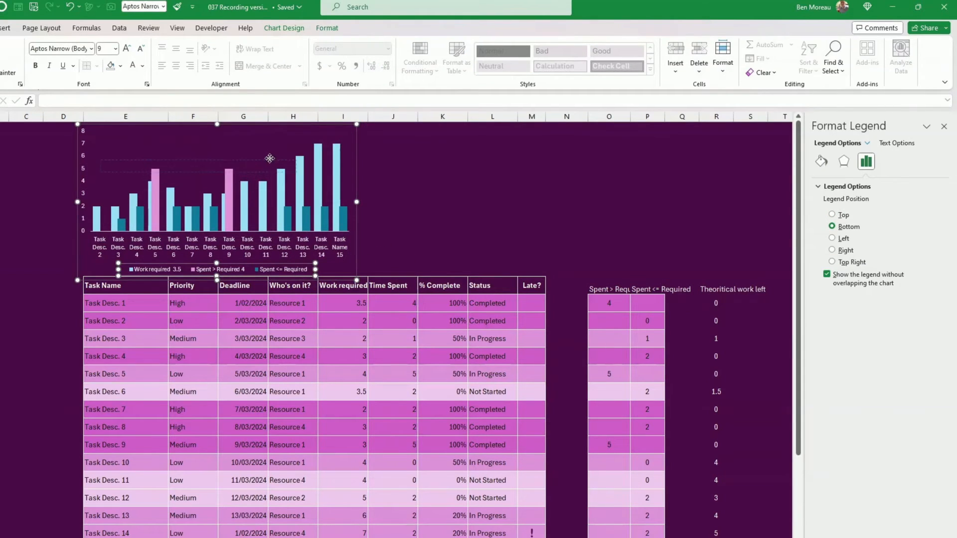
{"action": "left_click_drag", "start_coordinate": [269, 158], "coordinate": [271, 141]}
{"action": "left_click", "coordinate": [424, 216]}
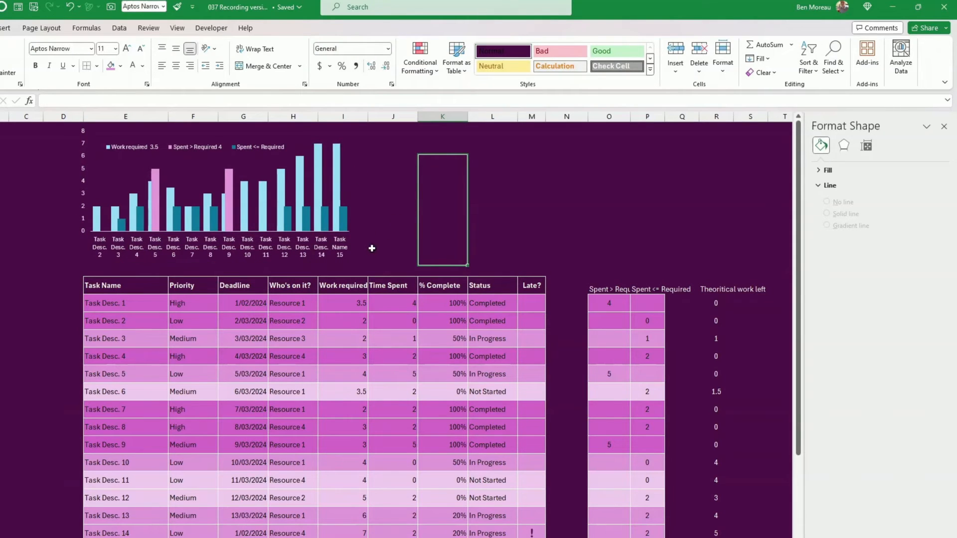
{"action": "left_click", "coordinate": [354, 253]}
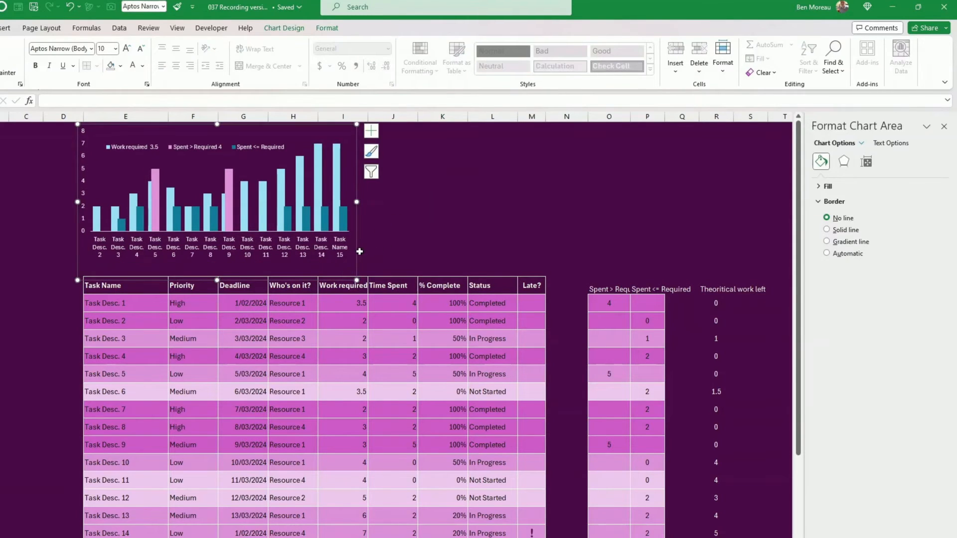
{"action": "left_click_drag", "start_coordinate": [358, 253], "coordinate": [359, 254]}
{"action": "left_click", "coordinate": [530, 208]}
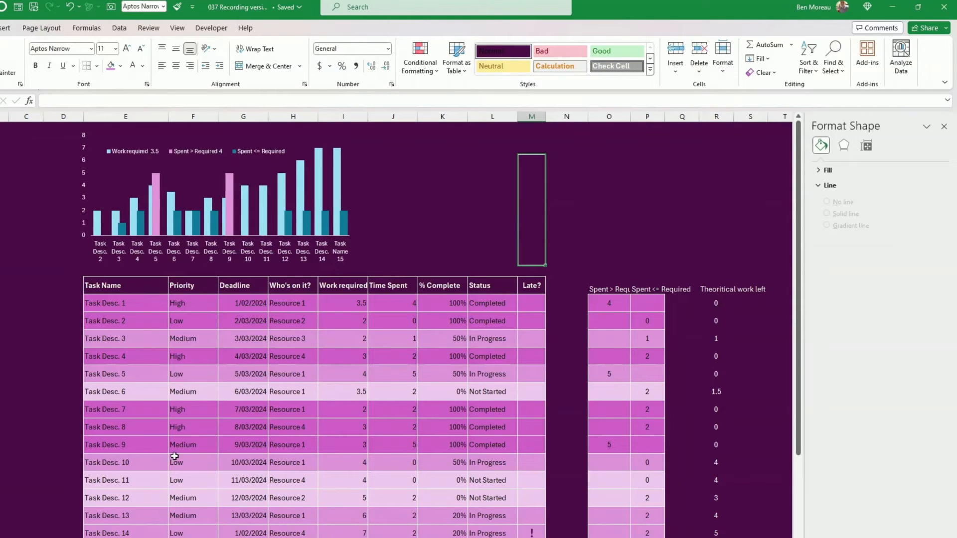
On the Resources sheet, insert a 2-D clustered bar chart from D7:F15 and place it beside the table
{"action": "left_click", "coordinate": [79, 537]}
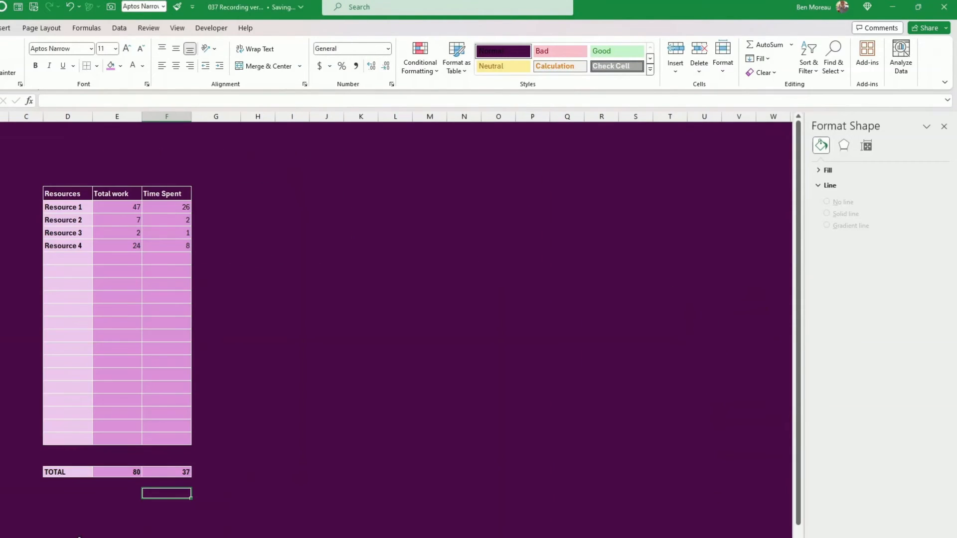
{"action": "left_click", "coordinate": [304, 411]}
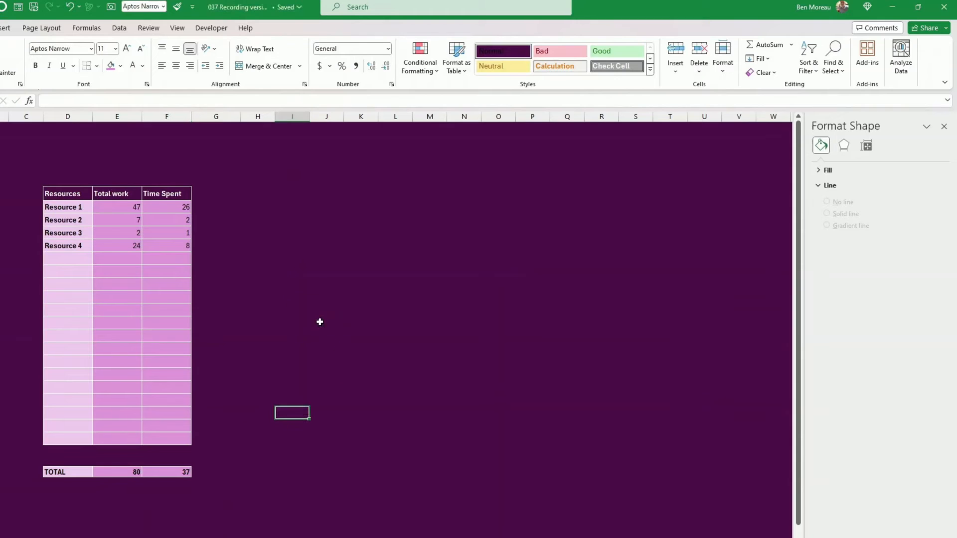
{"action": "left_click_drag", "start_coordinate": [75, 195], "coordinate": [184, 302]}
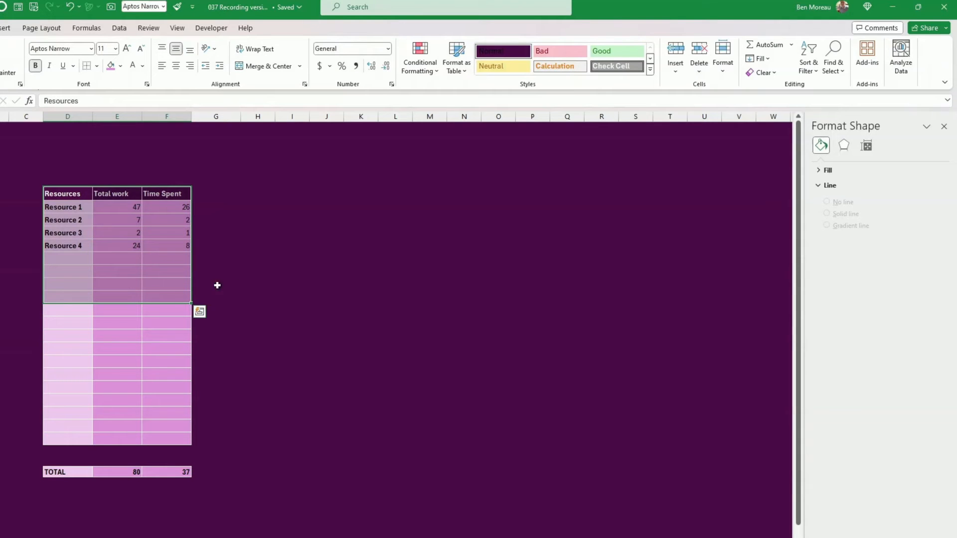
{"action": "left_click", "coordinate": [3, 29]}
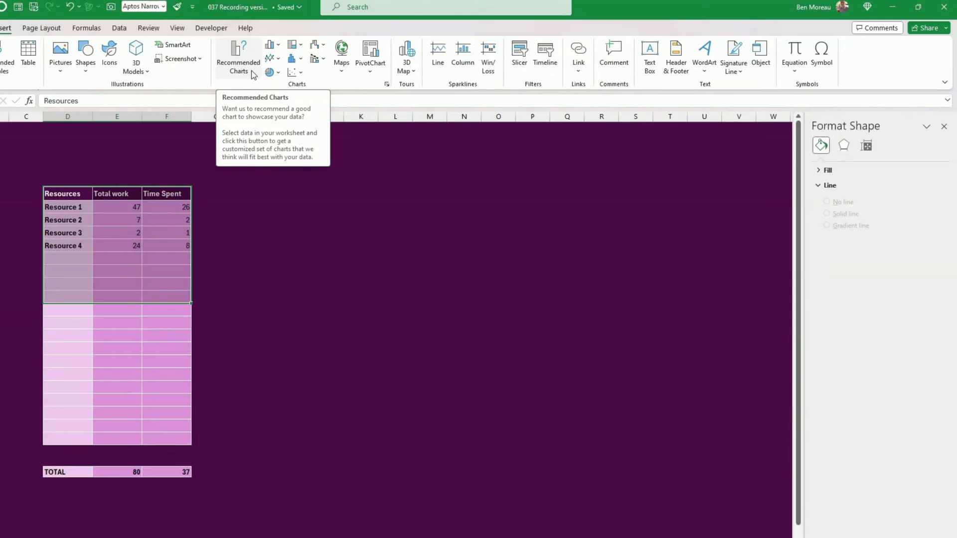
{"action": "left_click", "coordinate": [273, 45]}
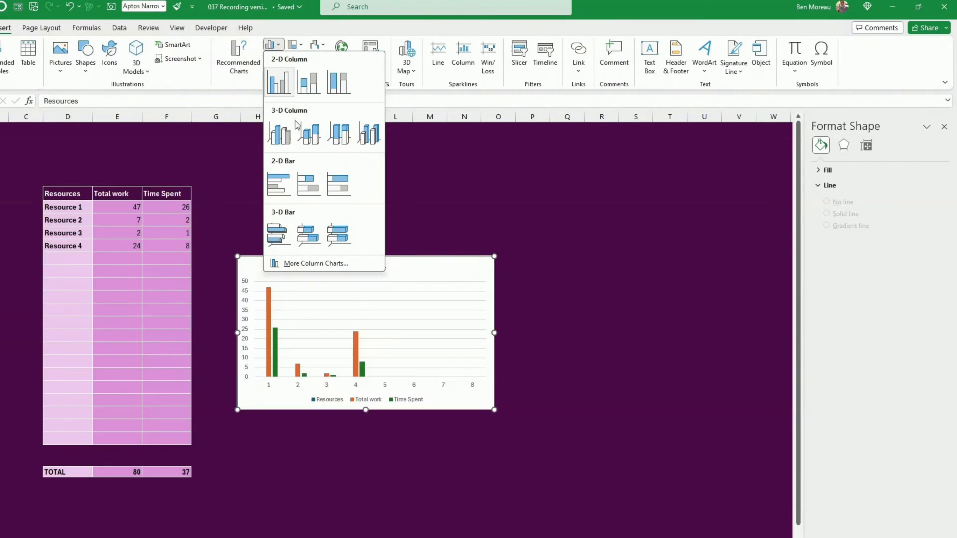
{"action": "left_click", "coordinate": [280, 185]}
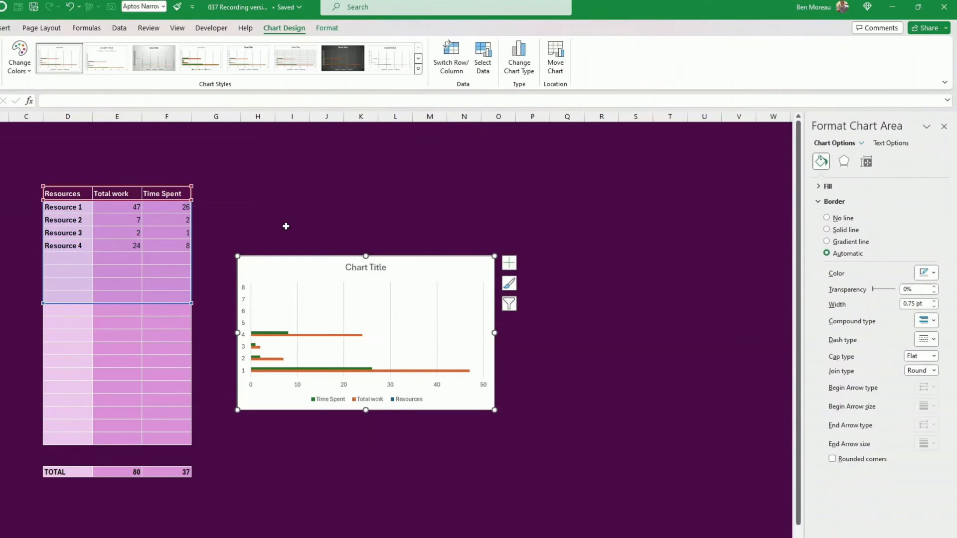
{"action": "left_click_drag", "start_coordinate": [277, 257], "coordinate": [283, 207]}
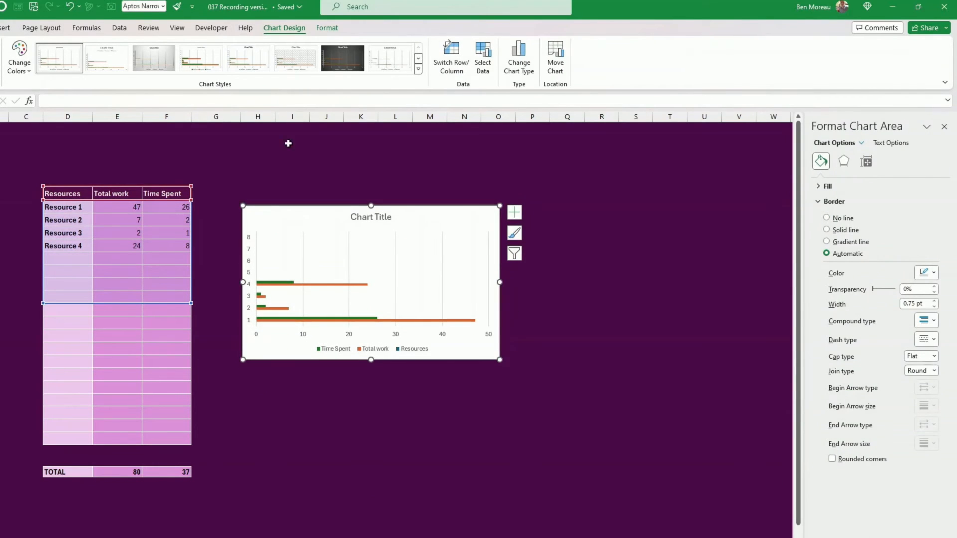
Set the bar chart's background to no fill and delete its vertical gridlines
{"action": "left_click", "coordinate": [334, 29]}
{"action": "left_click", "coordinate": [354, 44]}
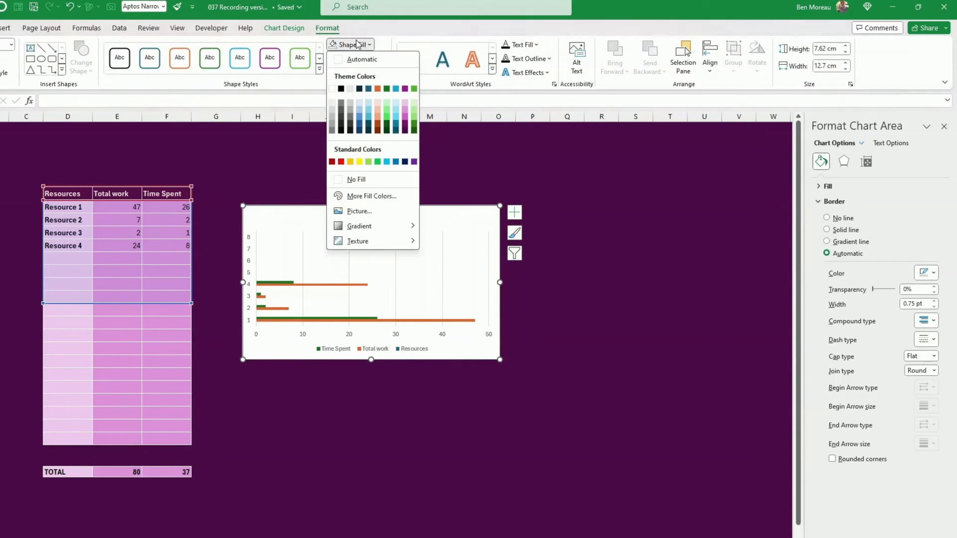
{"action": "left_click", "coordinate": [351, 181]}
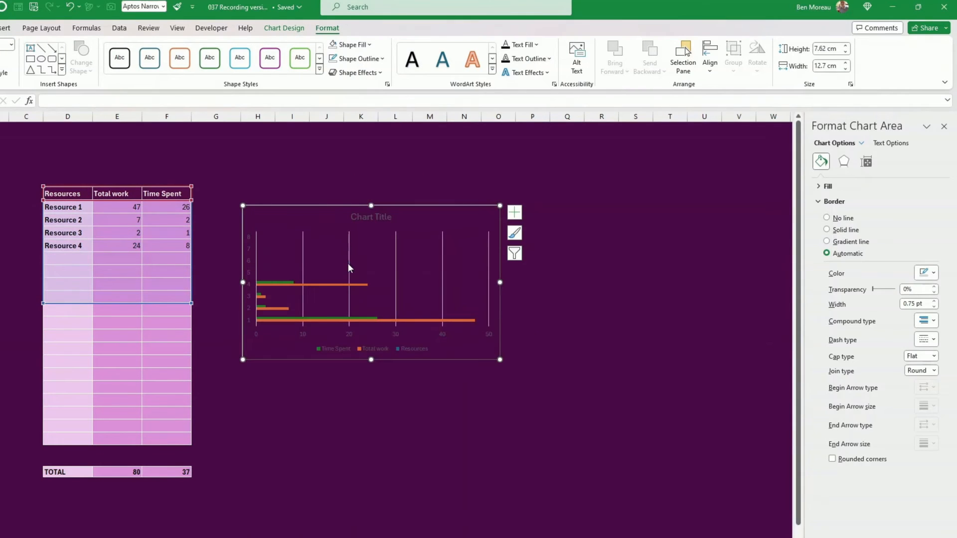
{"action": "key", "text": "Delete"}
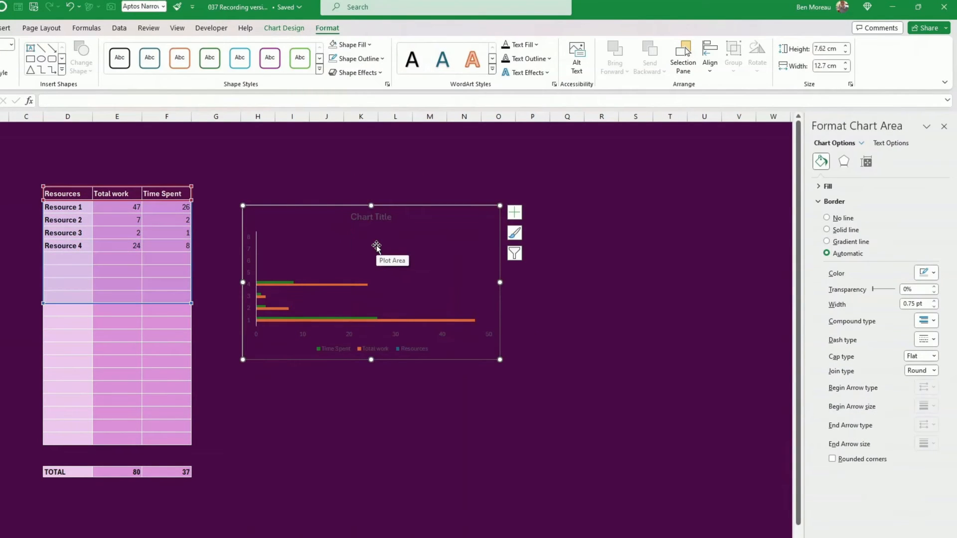
Set the font colour of the bar chart's vertical and horizontal axis labels to white
{"action": "left_click", "coordinate": [255, 266]}
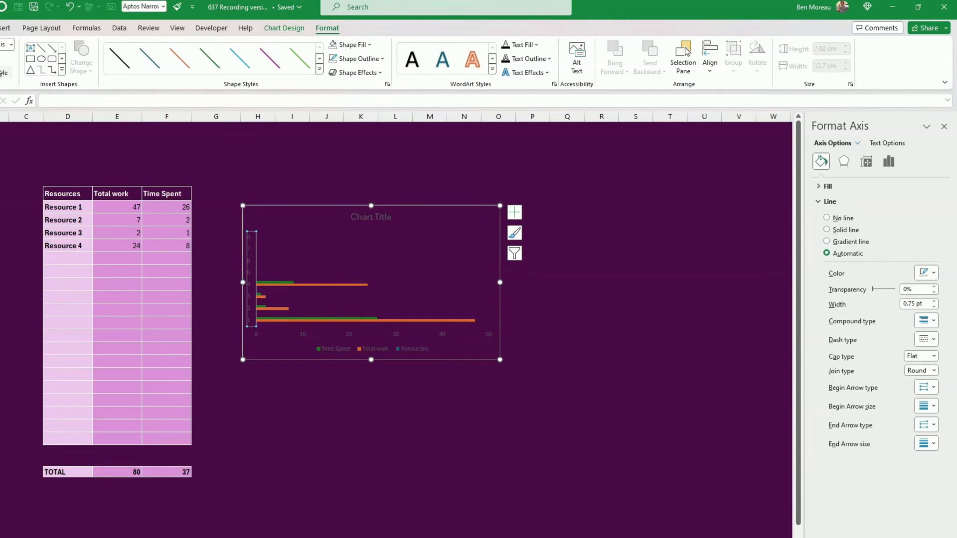
{"action": "left_click", "coordinate": [0, 28]}
{"action": "left_click", "coordinate": [133, 65]}
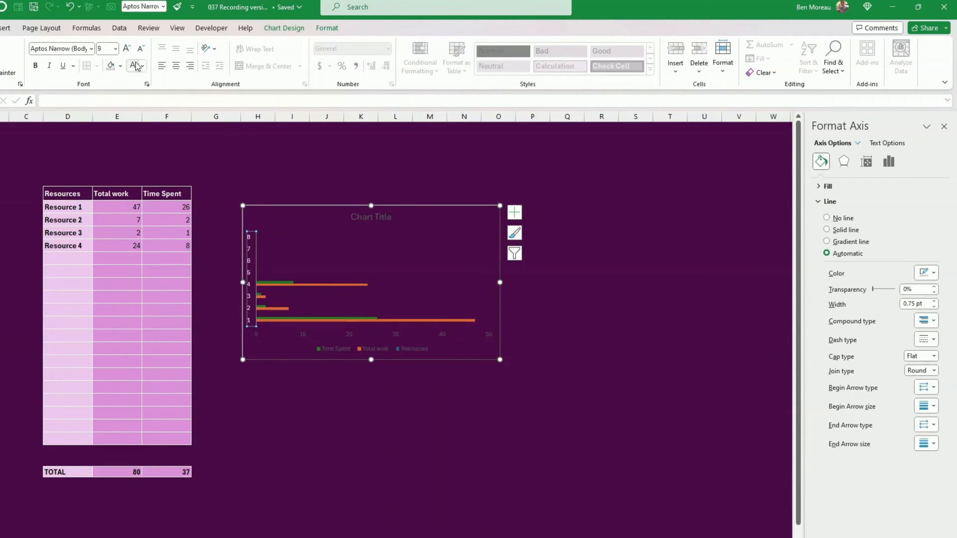
{"action": "left_click", "coordinate": [396, 334]}
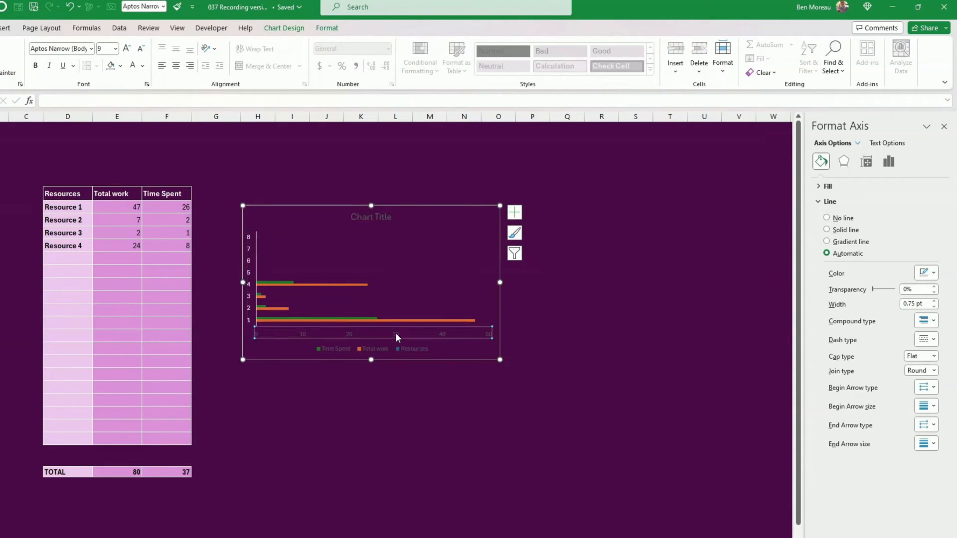
{"action": "left_click", "coordinate": [135, 65]}
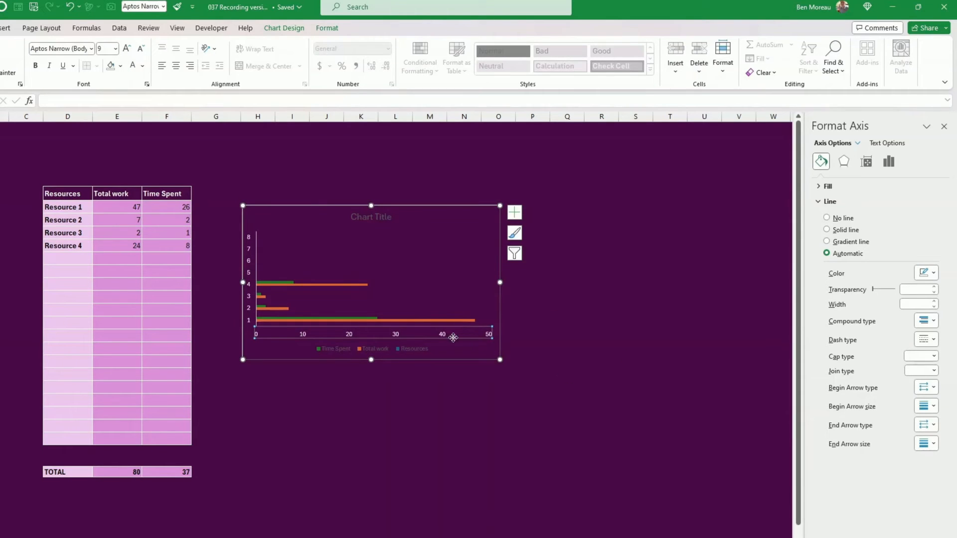
Put the categories on the bar chart's vertical axis in reverse order
{"action": "left_click", "coordinate": [381, 319]}
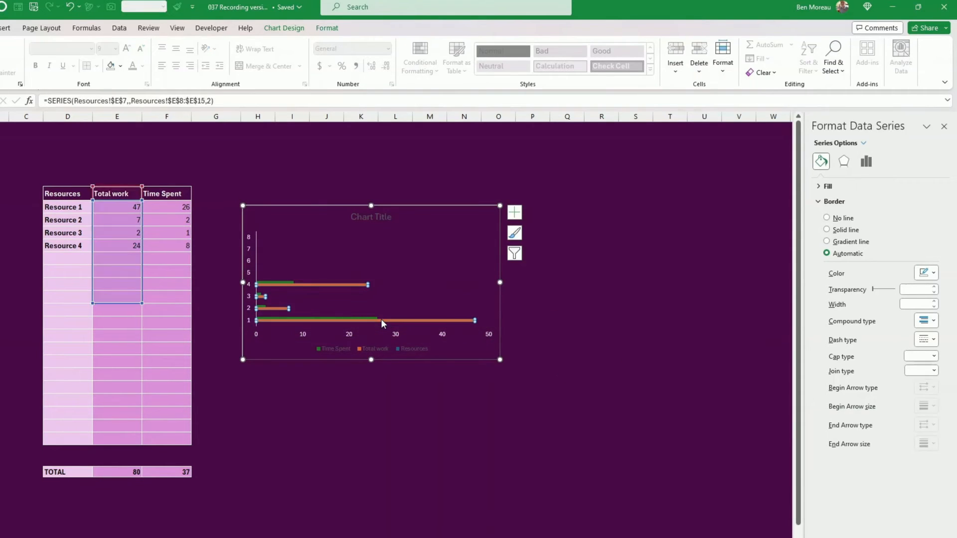
{"action": "right_click", "coordinate": [380, 319]}
{"action": "left_click", "coordinate": [286, 438]}
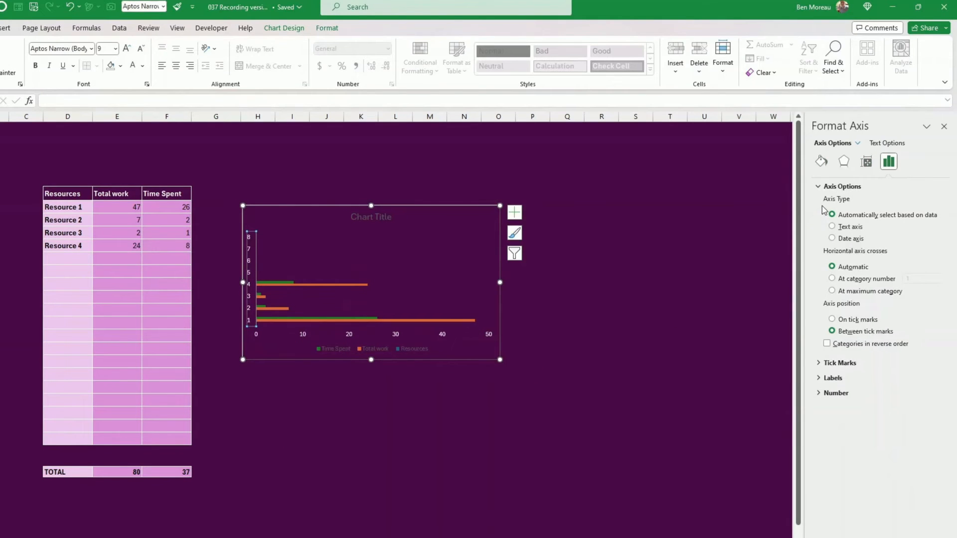
{"action": "left_click", "coordinate": [827, 344]}
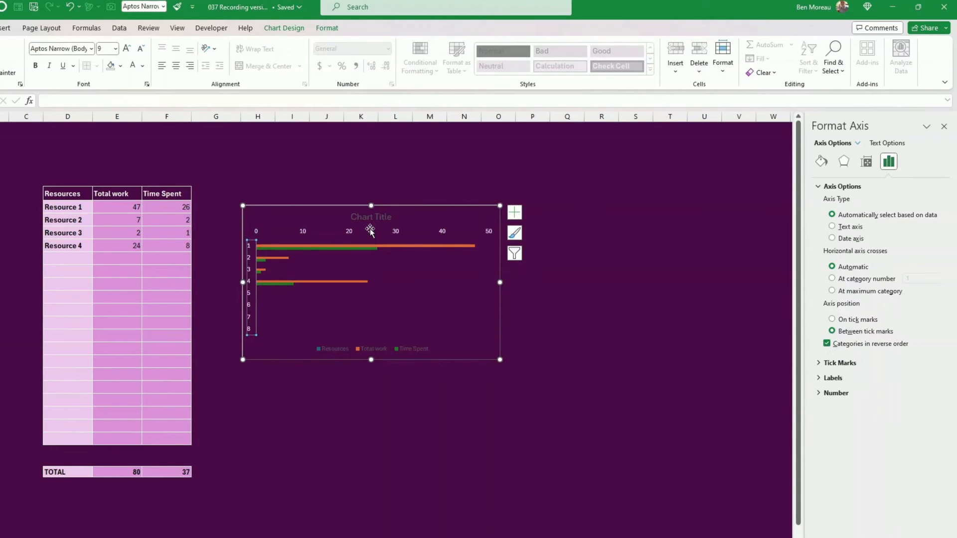
Set the category labels of the bar chart's Time Spent series to D8:D15 on the Resources sheet
{"action": "left_click", "coordinate": [279, 284]}
{"action": "left_click", "coordinate": [129, 100]}
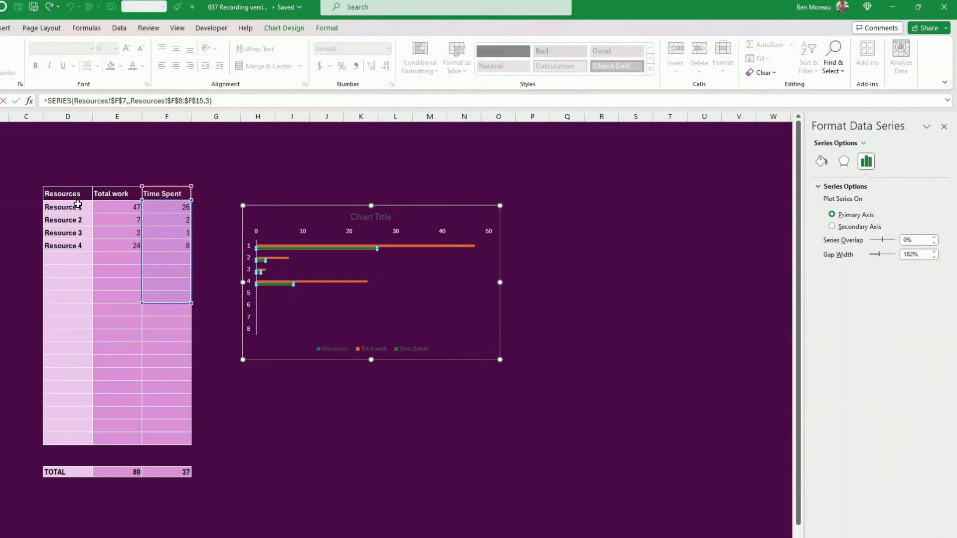
{"action": "left_click_drag", "start_coordinate": [79, 205], "coordinate": [77, 298]}
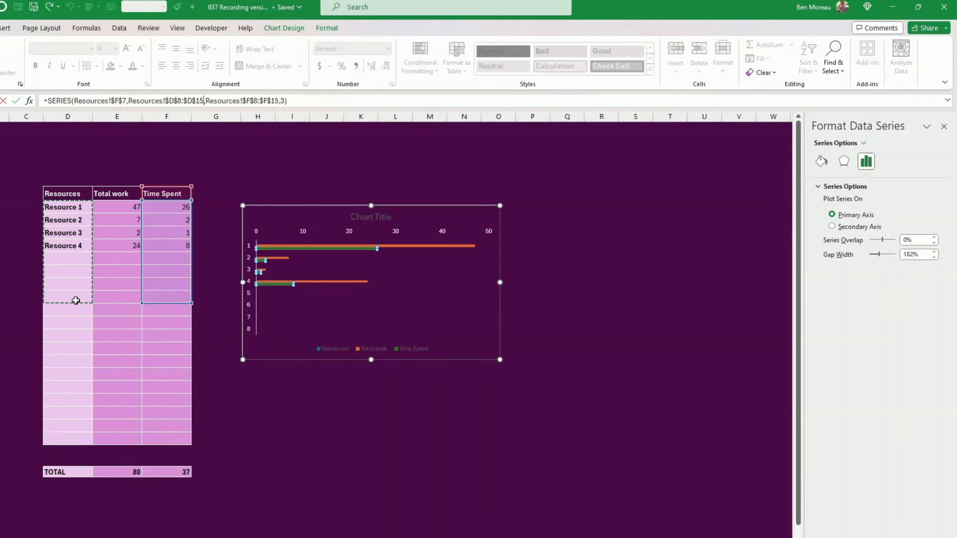
{"action": "left_click", "coordinate": [15, 101]}
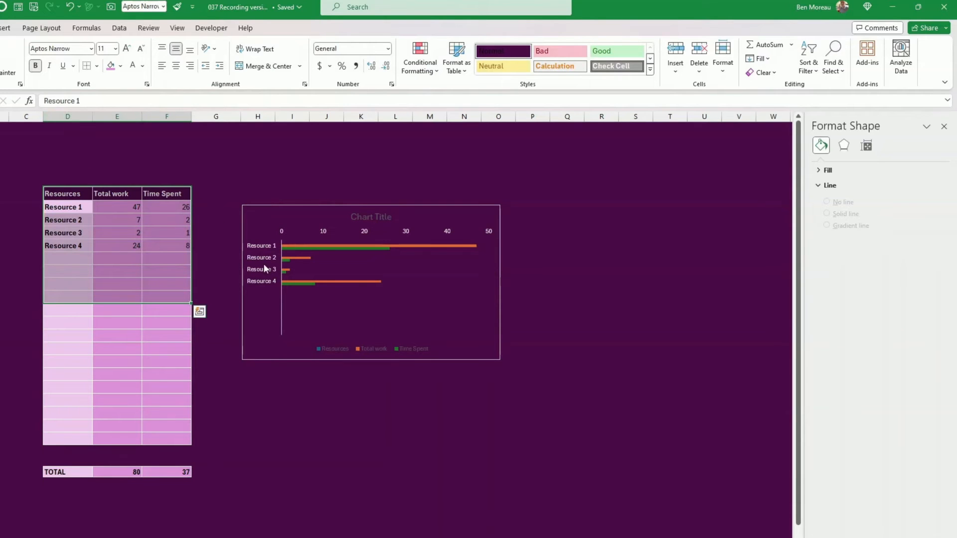
{"action": "left_click", "coordinate": [294, 257]}
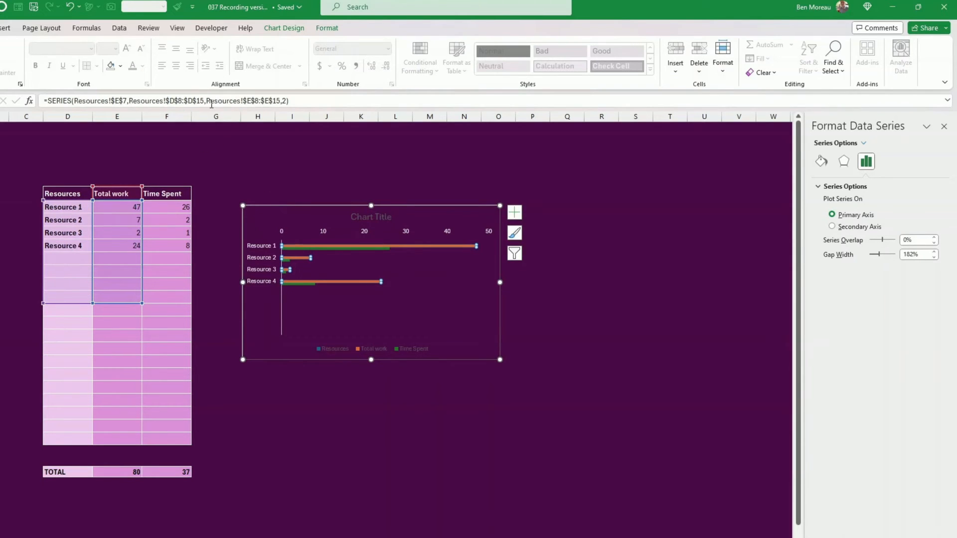
{"action": "left_click_drag", "start_coordinate": [203, 101], "coordinate": [133, 101]}
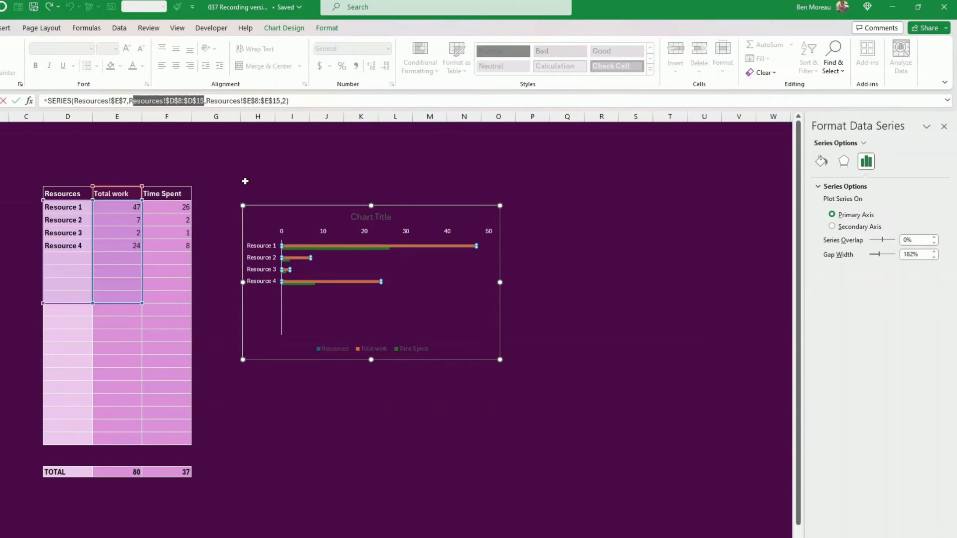
{"action": "left_click", "coordinate": [580, 309]}
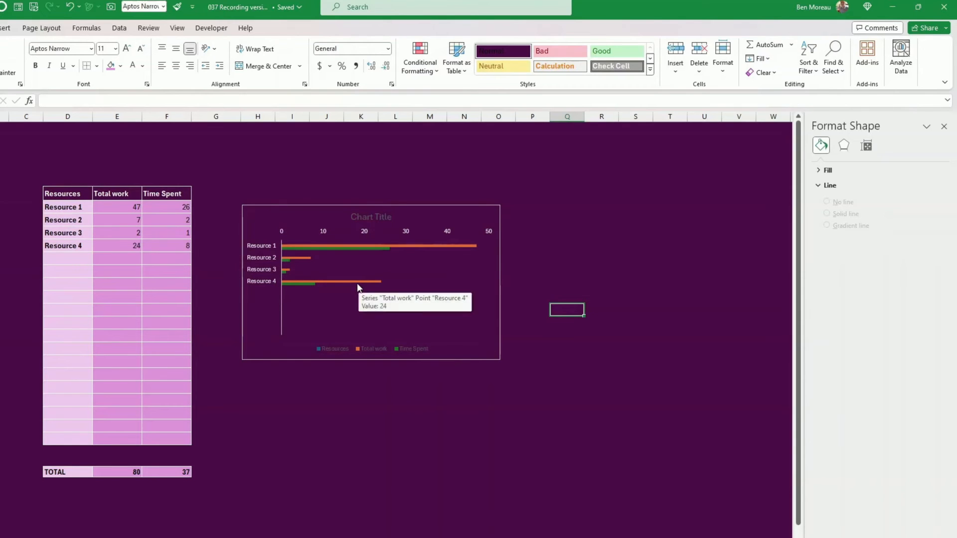
Exclude the four blank categories below Resource 4 from the bar chart's data source
{"action": "left_click", "coordinate": [337, 280]}
{"action": "left_click", "coordinate": [337, 279]}
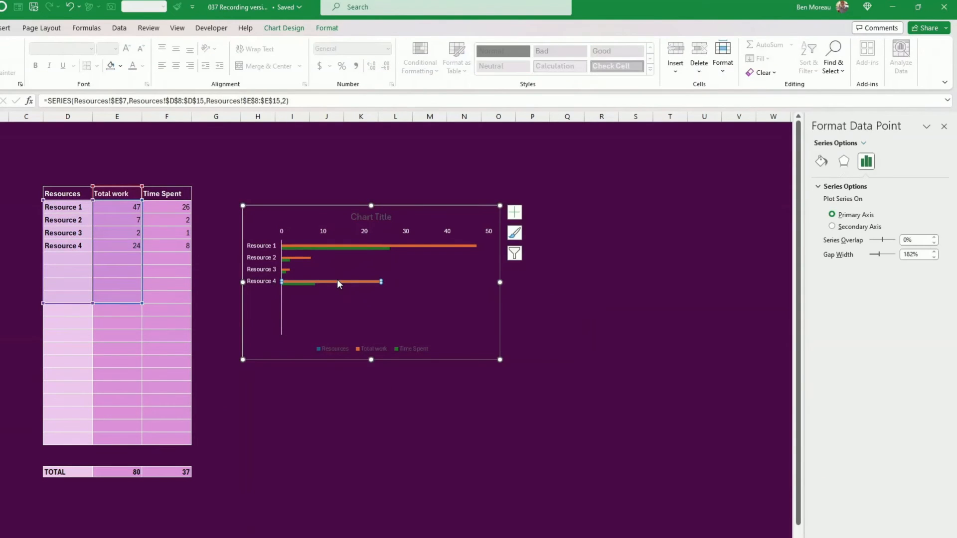
{"action": "left_click", "coordinate": [336, 294]}
{"action": "right_click", "coordinate": [337, 295]}
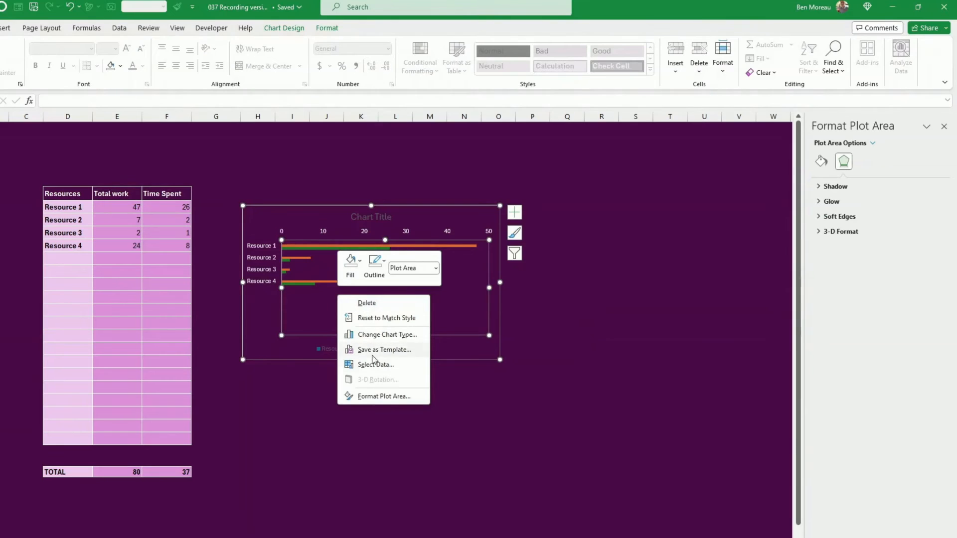
{"action": "left_click", "coordinate": [371, 364]}
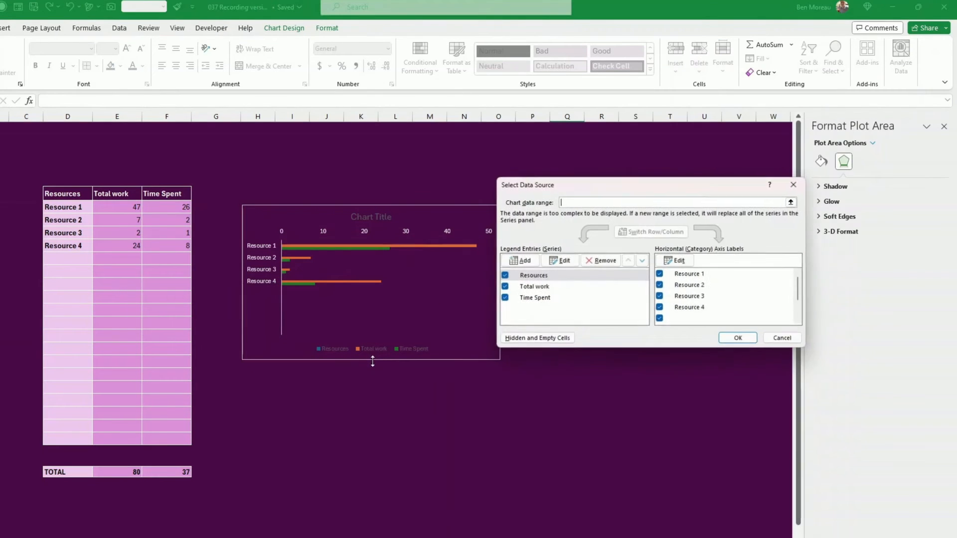
{"action": "left_click", "coordinate": [660, 319]}
{"action": "scroll", "coordinate": [704, 299], "scroll_direction": "down", "scroll_amount": 1}
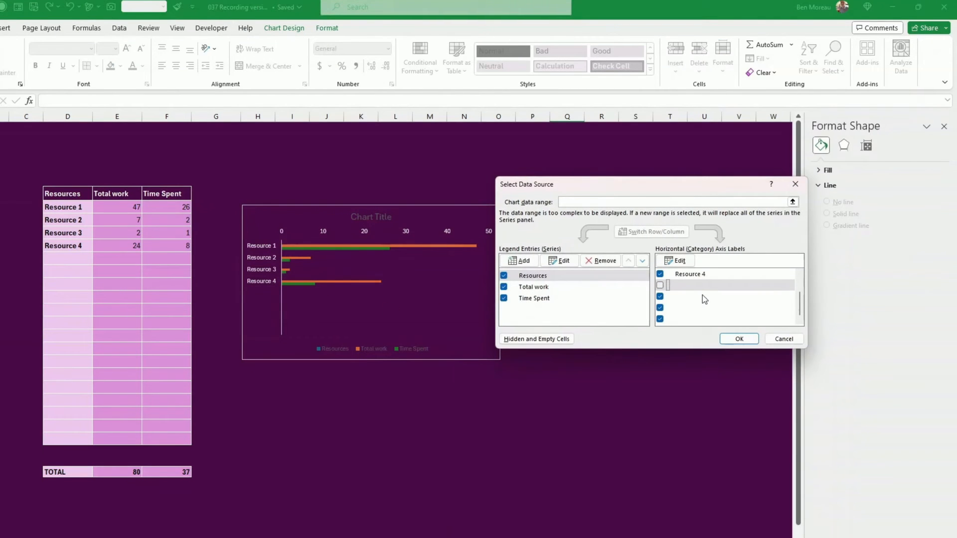
{"action": "left_click", "coordinate": [666, 298]}
{"action": "left_click", "coordinate": [660, 308]}
{"action": "left_click", "coordinate": [660, 319]}
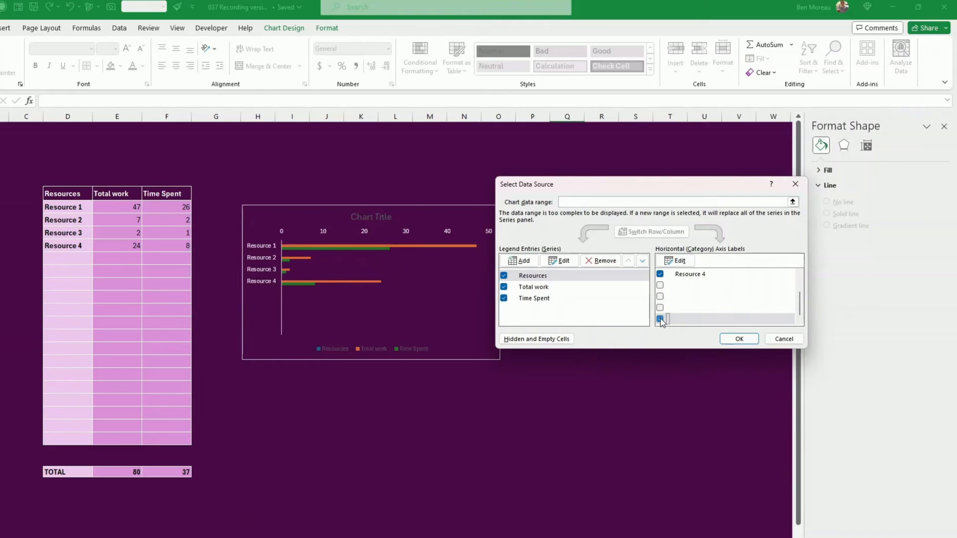
{"action": "left_click", "coordinate": [739, 339]}
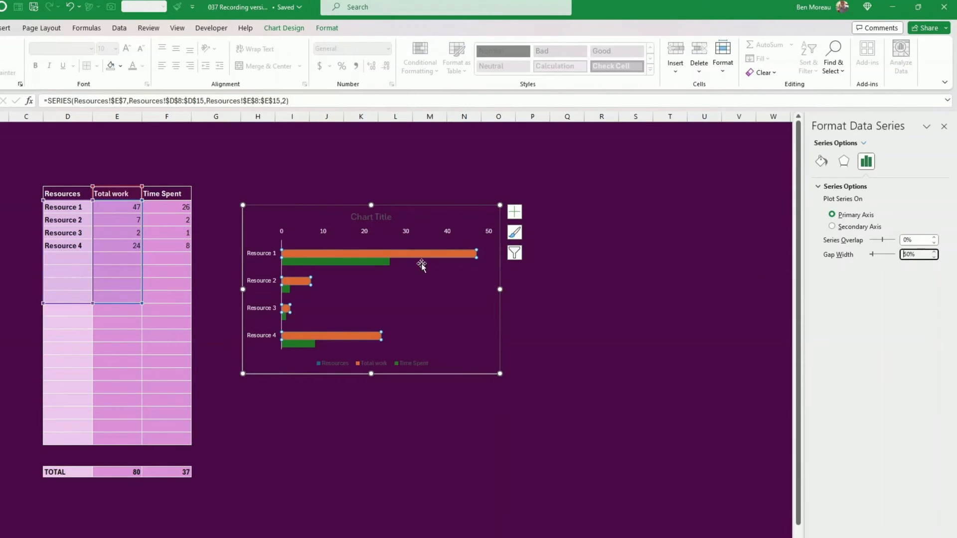
Fill the Total work bars of the resource chart with light blue
{"action": "left_click", "coordinate": [394, 255]}
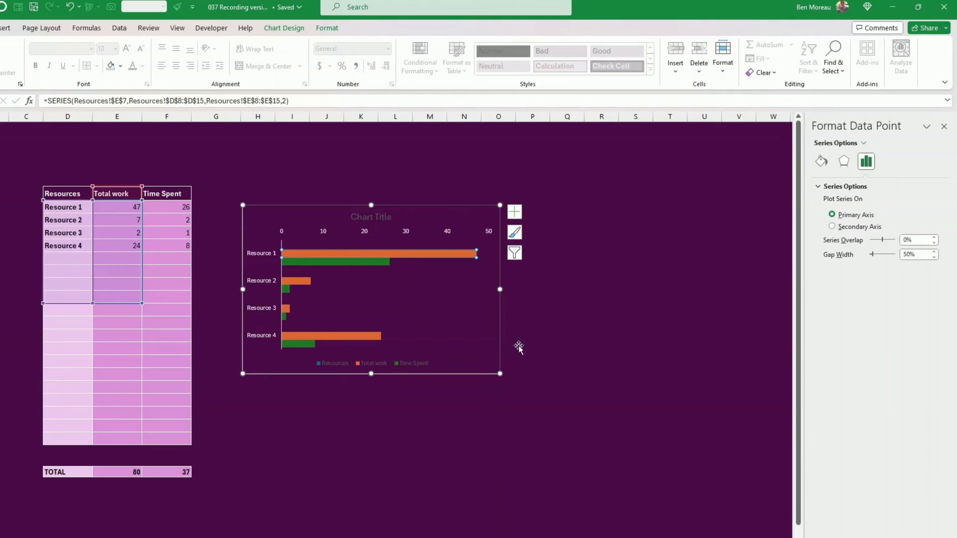
{"action": "left_click", "coordinate": [629, 348]}
{"action": "left_click", "coordinate": [418, 253]}
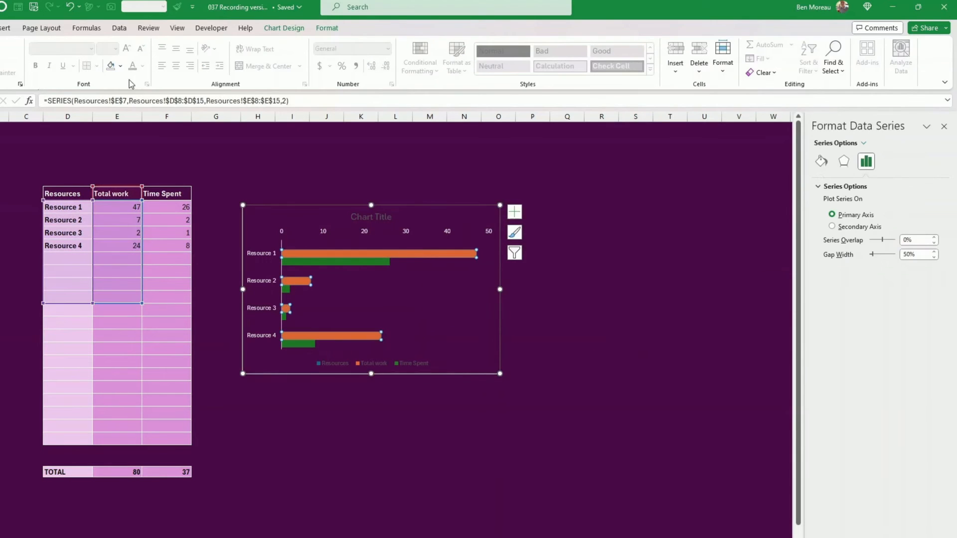
{"action": "left_click", "coordinate": [120, 66]}
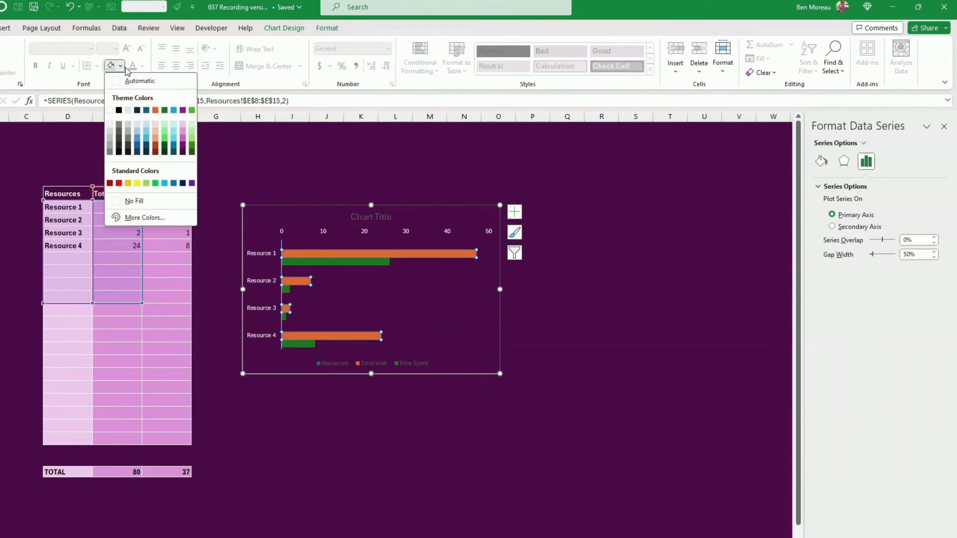
{"action": "left_click", "coordinate": [173, 136]}
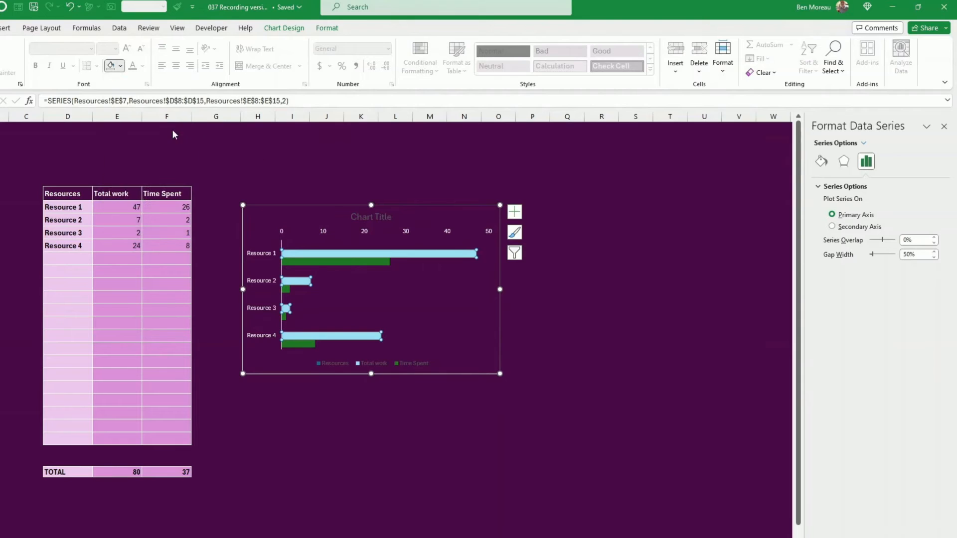
Fill the Time Spent bars of the resource chart with dark teal blue
{"action": "left_click", "coordinate": [361, 262]}
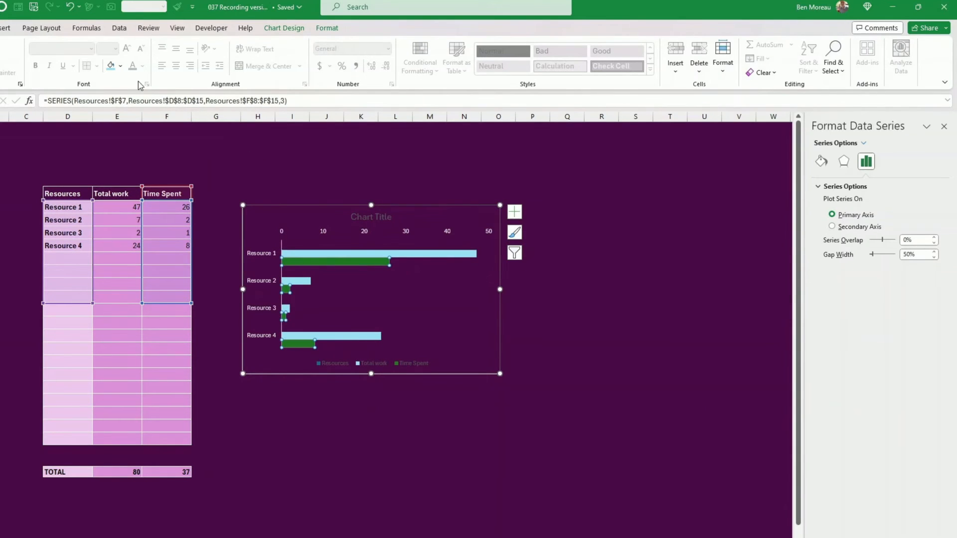
{"action": "left_click", "coordinate": [120, 66]}
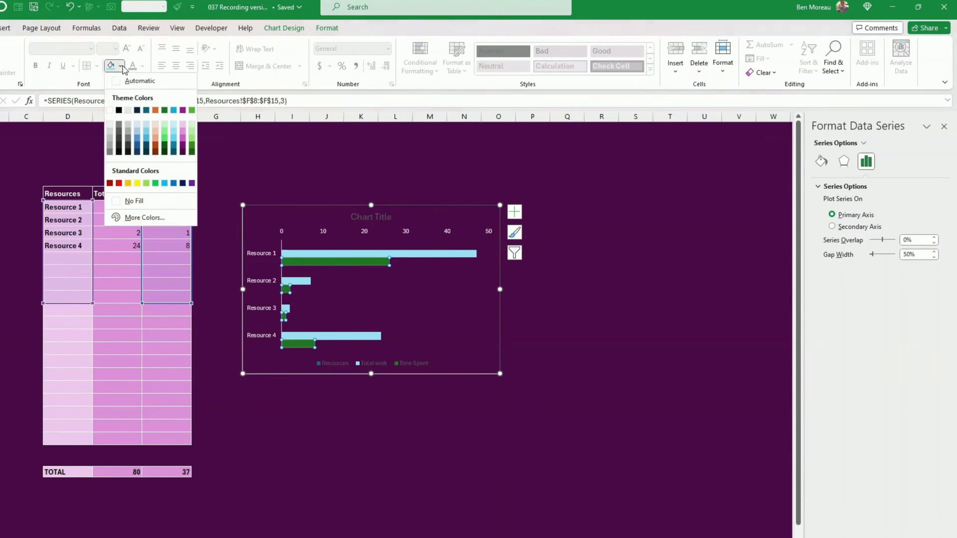
{"action": "left_click", "coordinate": [176, 145]}
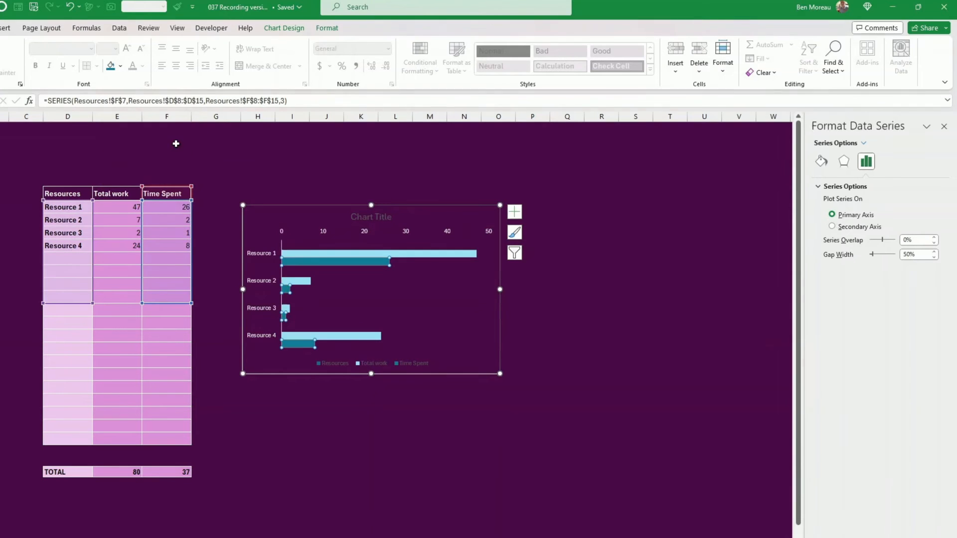
Set the font colour of the bar chart's legend to white
{"action": "left_click", "coordinate": [346, 365]}
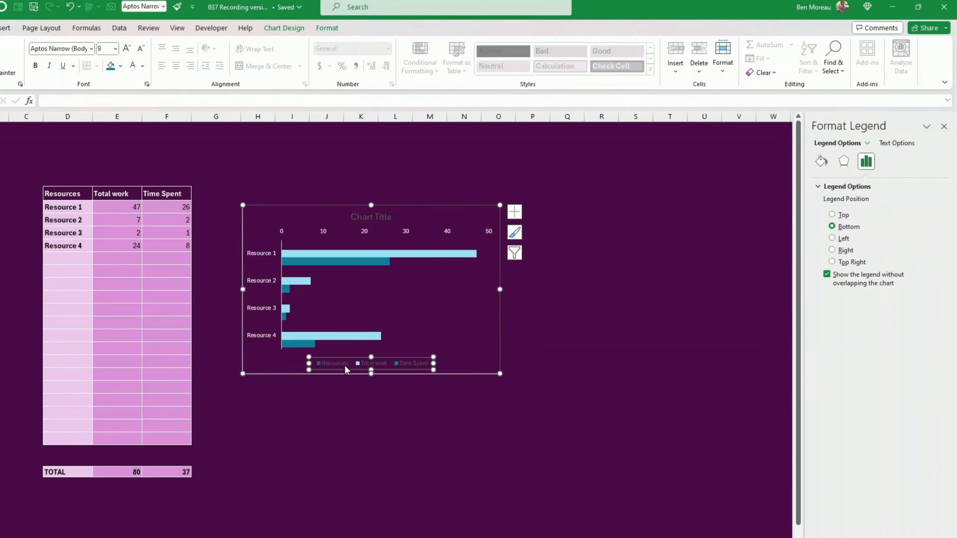
{"action": "left_click", "coordinate": [133, 69]}
{"action": "left_click", "coordinate": [343, 393]}
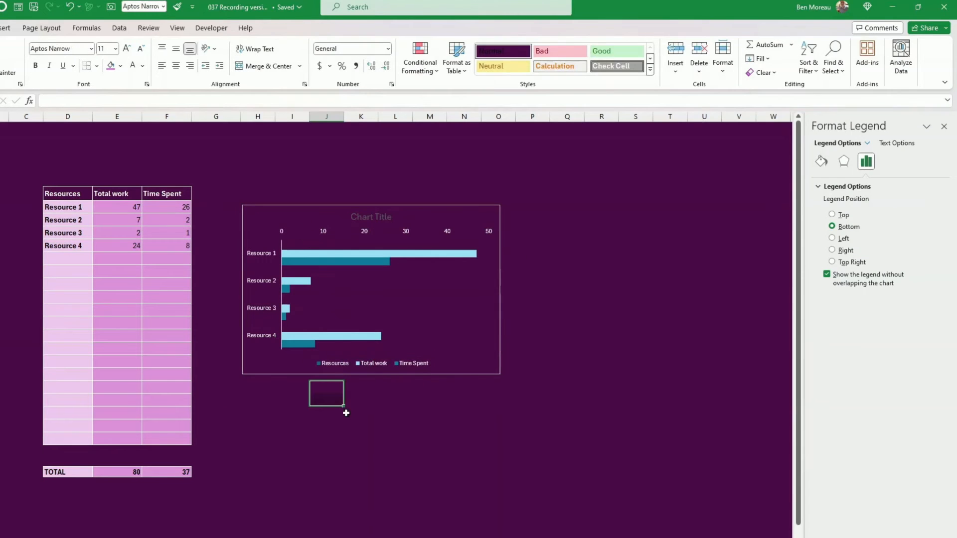
Set the bar chart's outline to No Outline and delete its chart title
{"action": "left_click", "coordinate": [459, 375]}
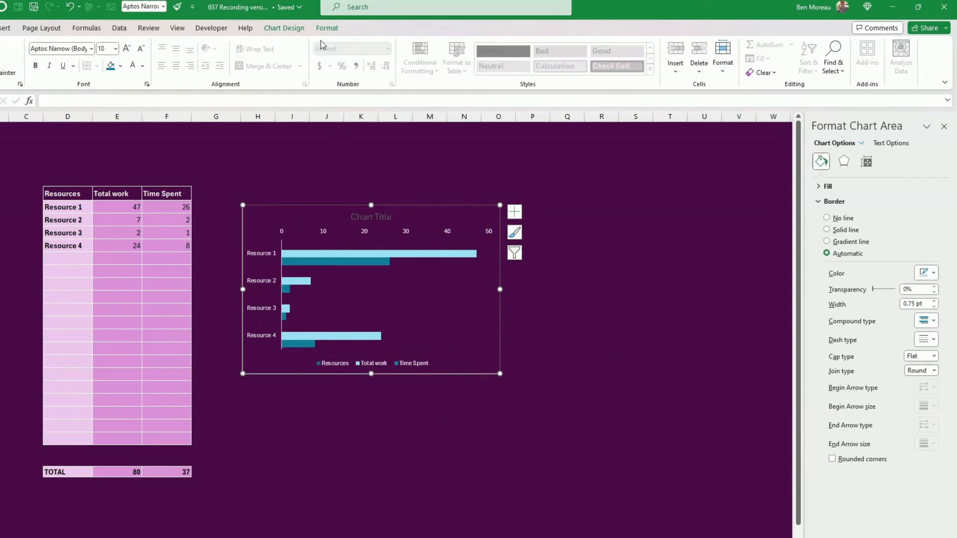
{"action": "left_click", "coordinate": [326, 28]}
{"action": "left_click", "coordinate": [359, 59]}
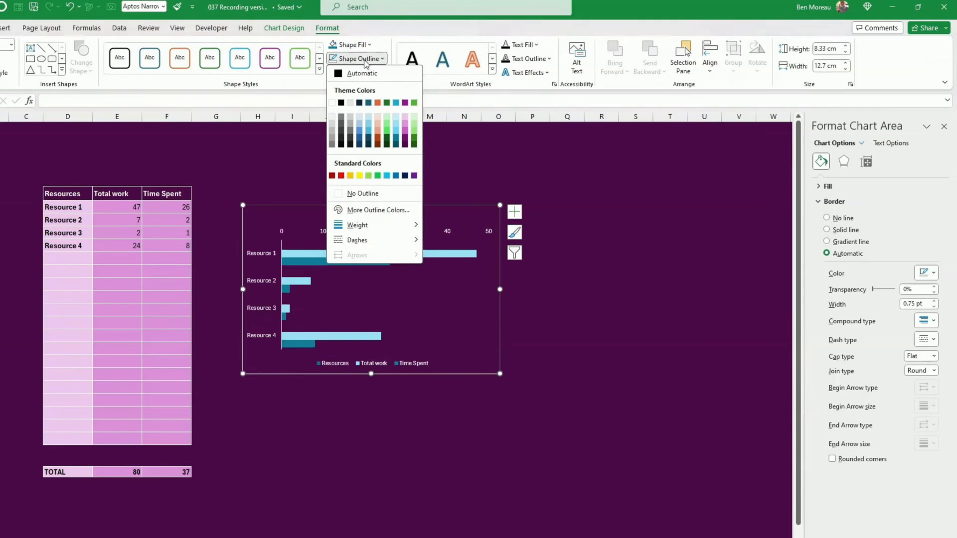
{"action": "left_click", "coordinate": [360, 193]}
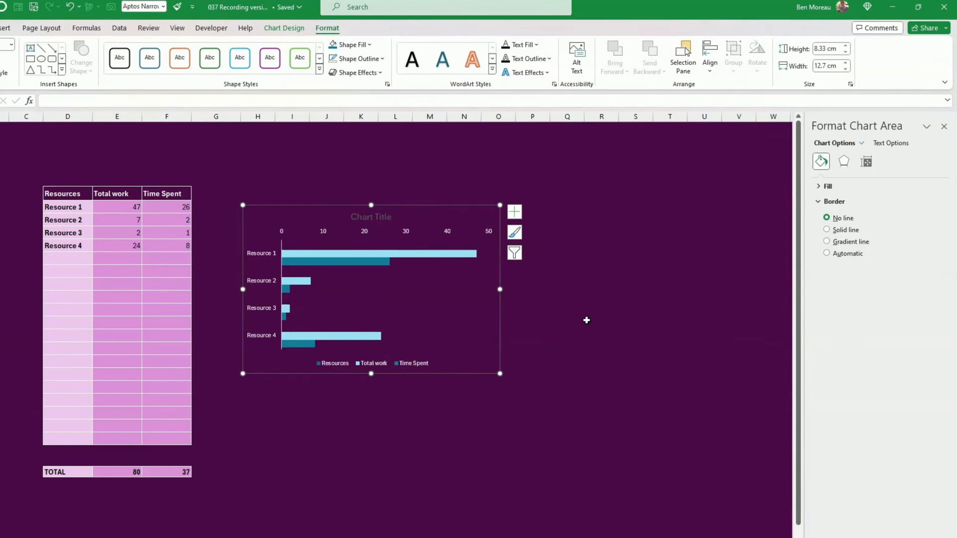
{"action": "left_click", "coordinate": [379, 218]}
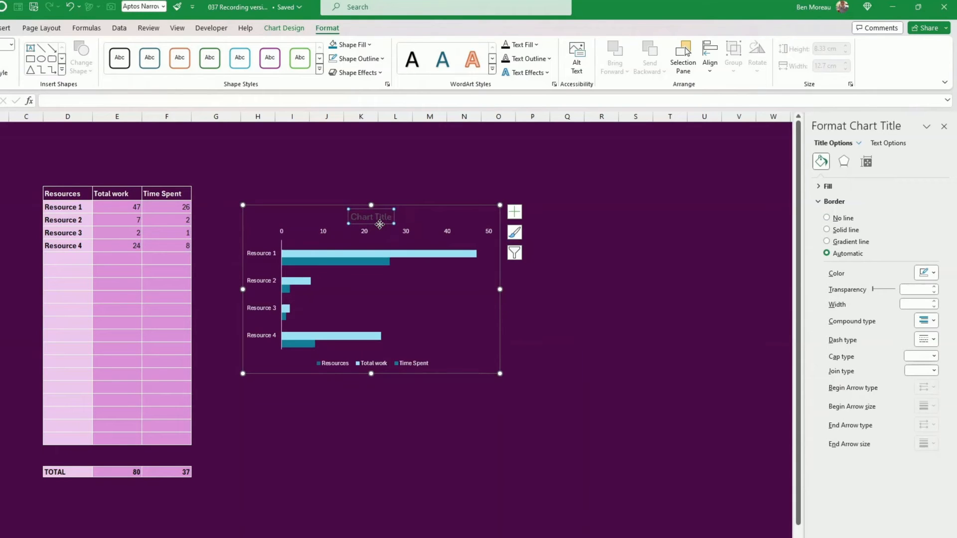
{"action": "key", "text": "Delete"}
{"action": "left_click", "coordinate": [417, 403]}
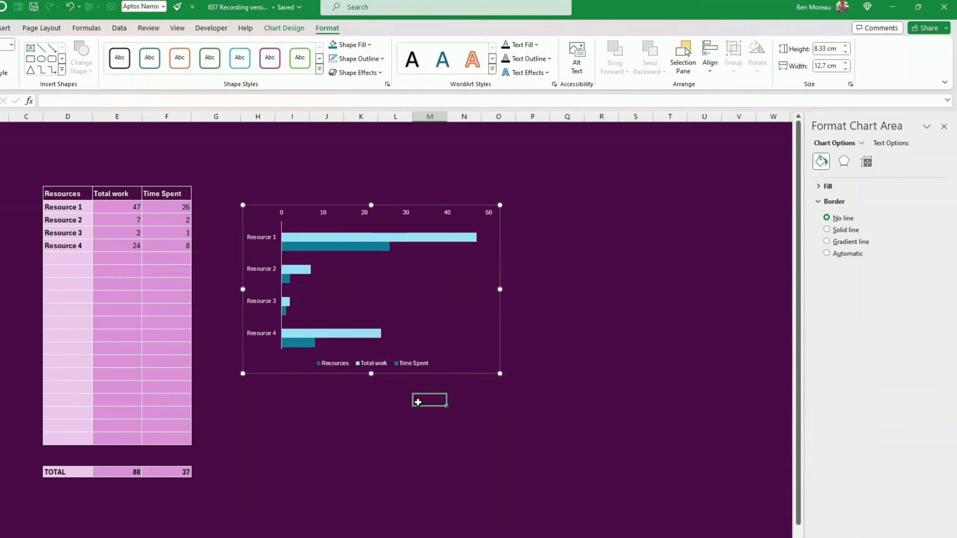
Cut the finished bar chart from the Resources sheet and paste it into the task sheet
{"action": "left_click", "coordinate": [418, 331]}
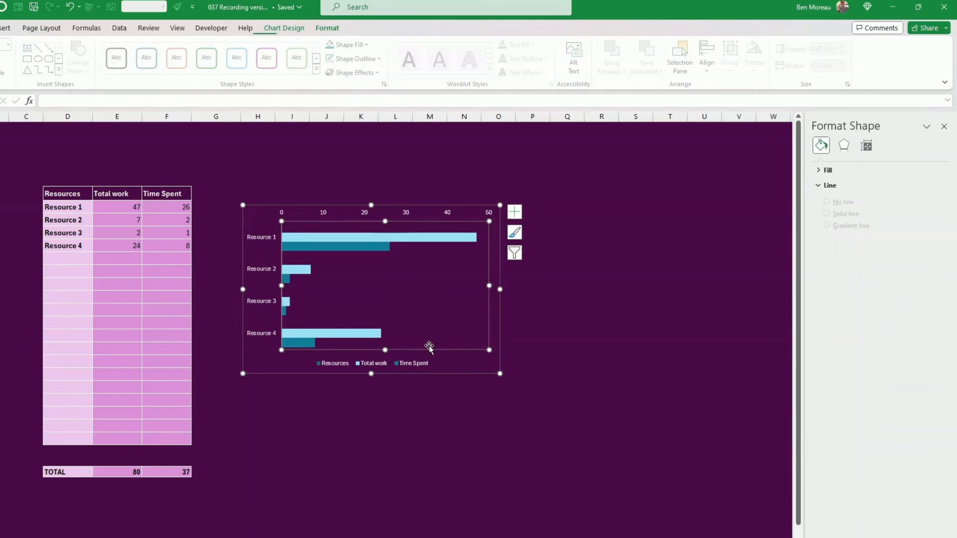
{"action": "left_click", "coordinate": [431, 372]}
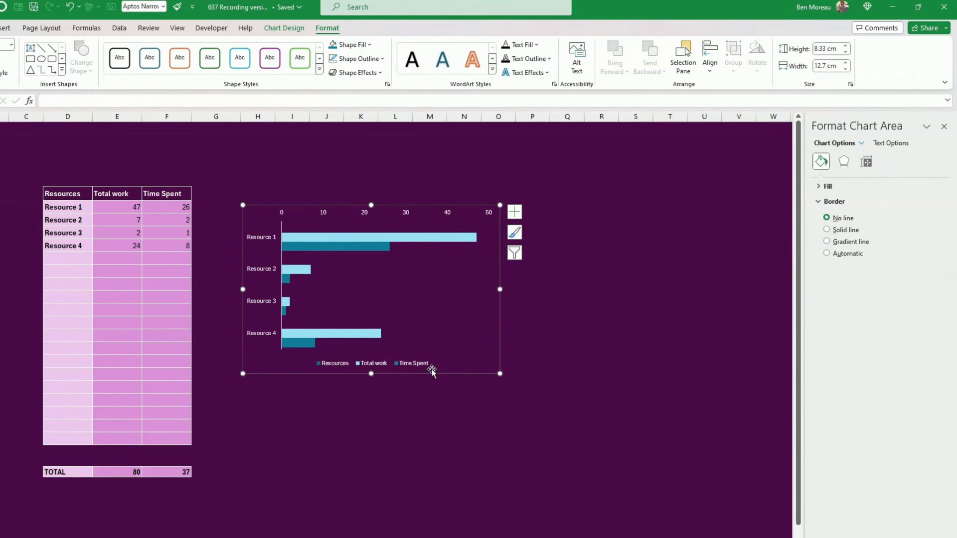
{"action": "key", "text": "Delete"}
{"action": "left_click", "coordinate": [140, 537]}
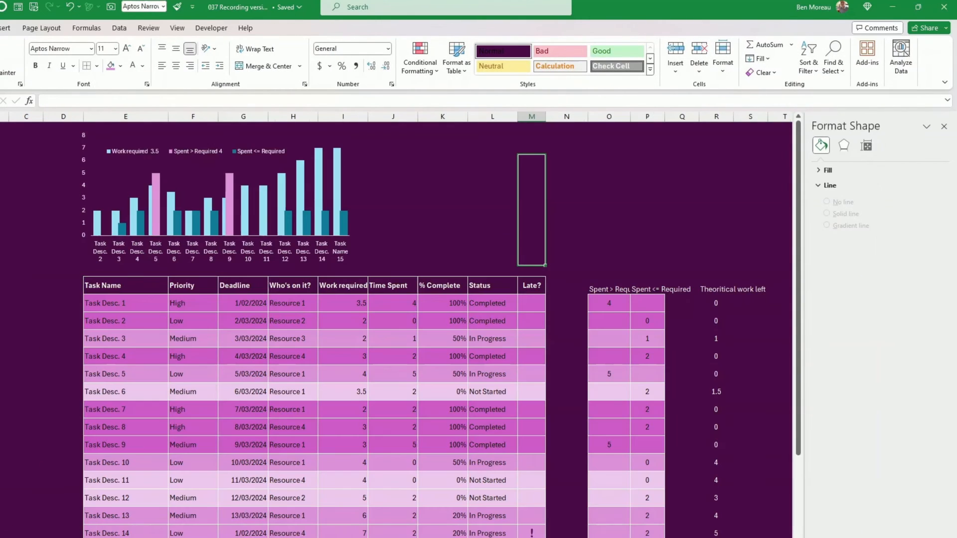
{"action": "key", "text": "ctrl+v"}
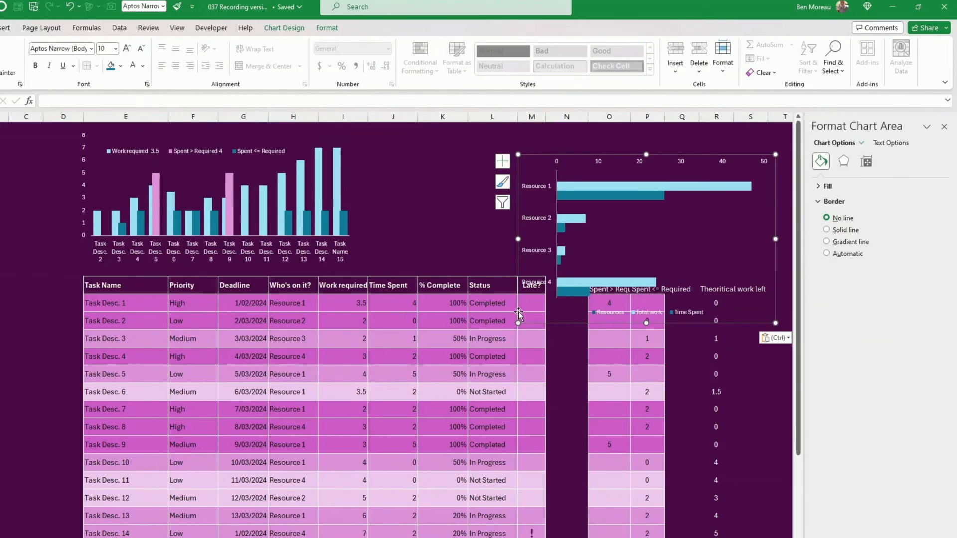
Shrink the pasted bar chart and place it beside the column chart, above the task table and ending at column M's edge
{"action": "left_click_drag", "start_coordinate": [519, 313], "coordinate": [534, 302]}
{"action": "left_click_drag", "start_coordinate": [554, 269], "coordinate": [553, 269]}
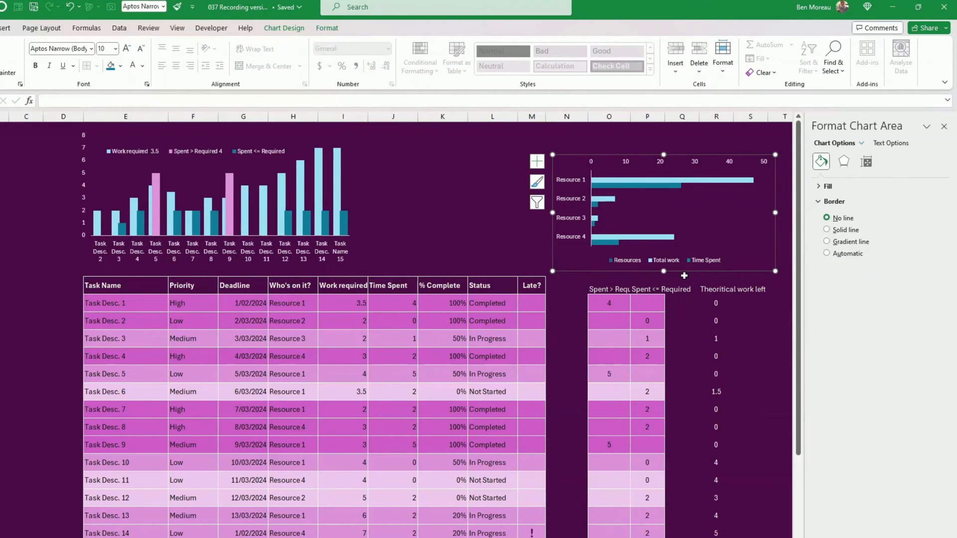
{"action": "left_click_drag", "start_coordinate": [692, 270], "coordinate": [514, 259]}
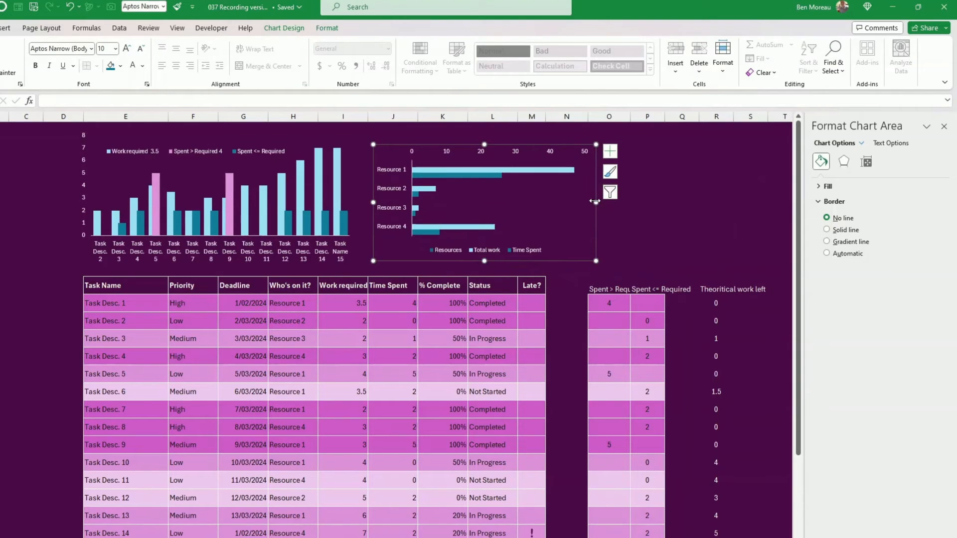
{"action": "left_click_drag", "start_coordinate": [596, 203], "coordinate": [549, 202]}
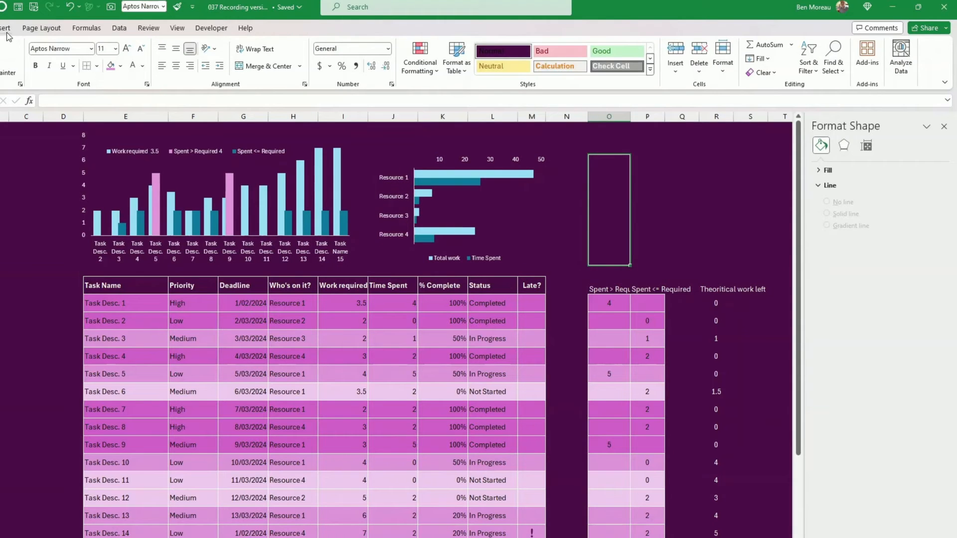
Search the stock icons for "people" and insert the outlined icon of three standing people into the sheet
{"action": "left_click", "coordinate": [6, 29]}
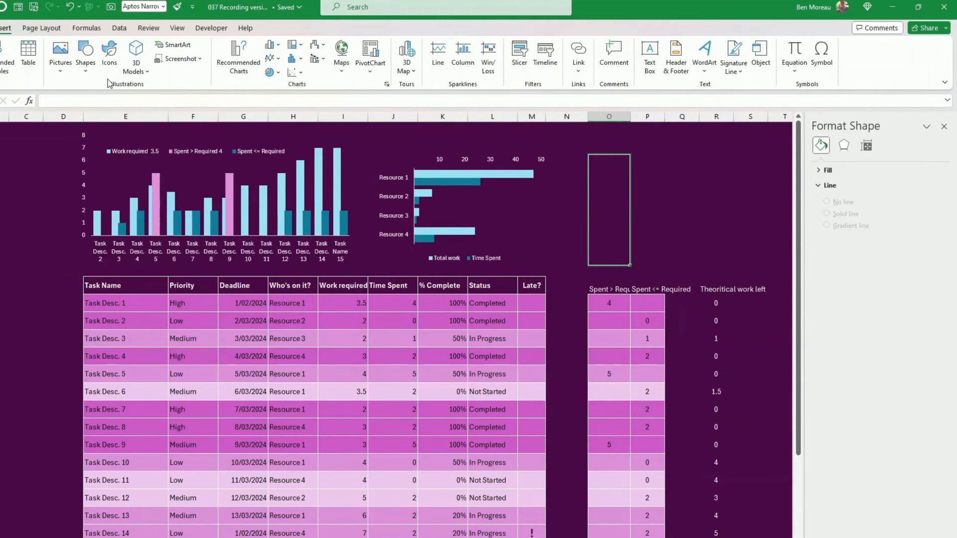
{"action": "left_click", "coordinate": [110, 49]}
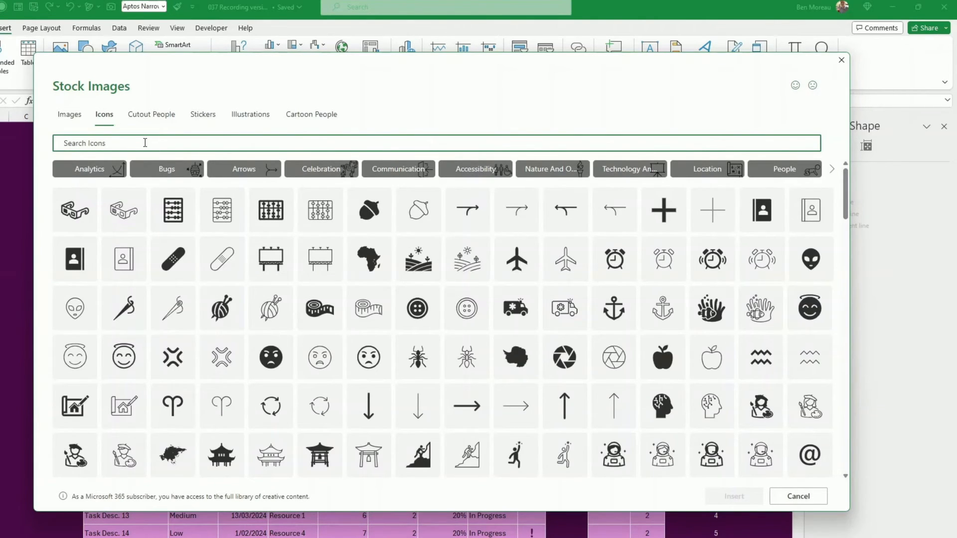
{"action": "type", "text": "people"}
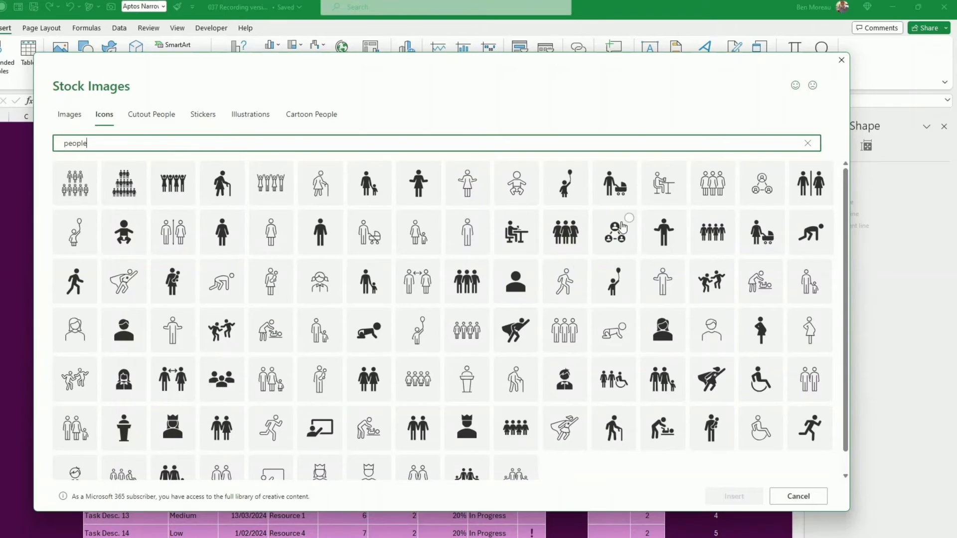
{"action": "left_click", "coordinate": [566, 338]}
{"action": "left_click", "coordinate": [734, 496]}
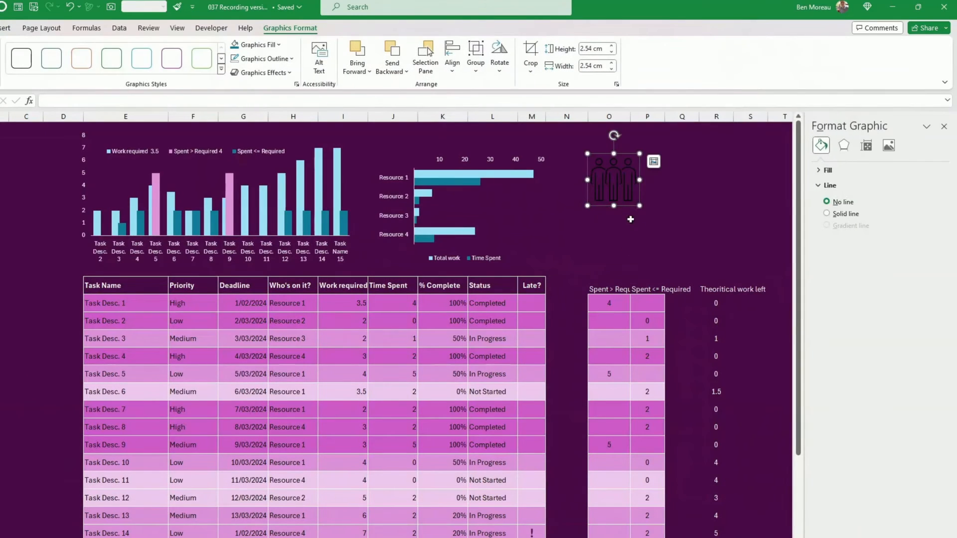
Fill the people icon with white and give it the half reflection touching its base
{"action": "left_click", "coordinate": [279, 45]}
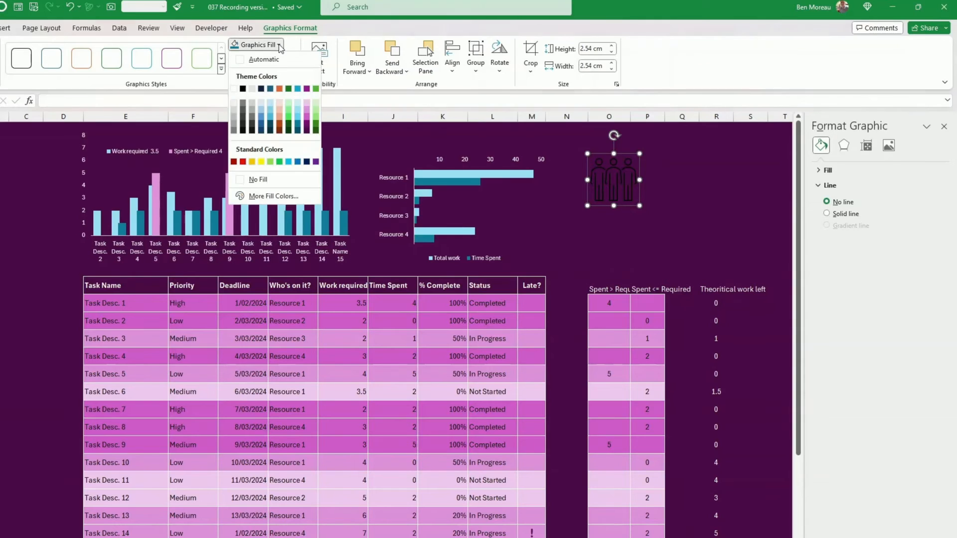
{"action": "left_click", "coordinate": [234, 89]}
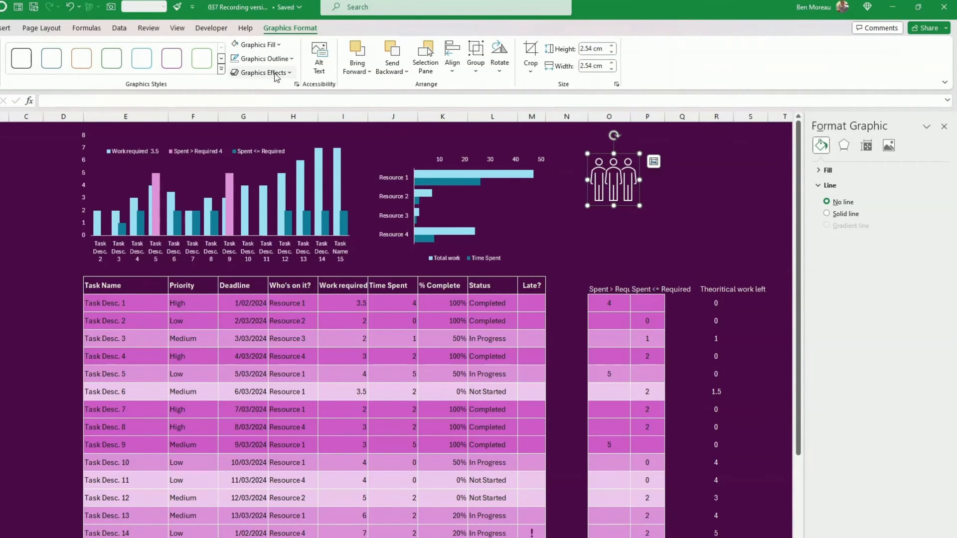
{"action": "left_click", "coordinate": [259, 72]}
{"action": "mouse_move", "coordinate": [295, 139]}
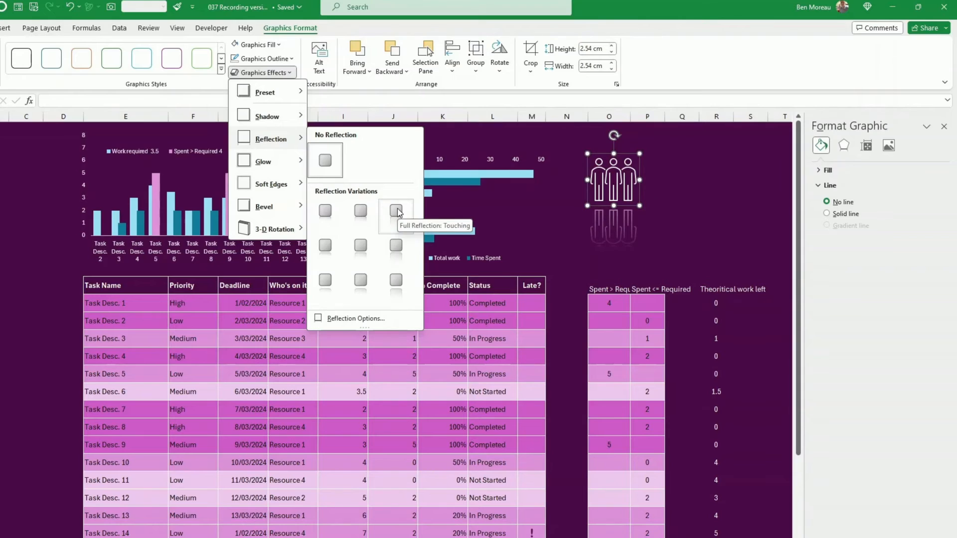
{"action": "left_click", "coordinate": [362, 211]}
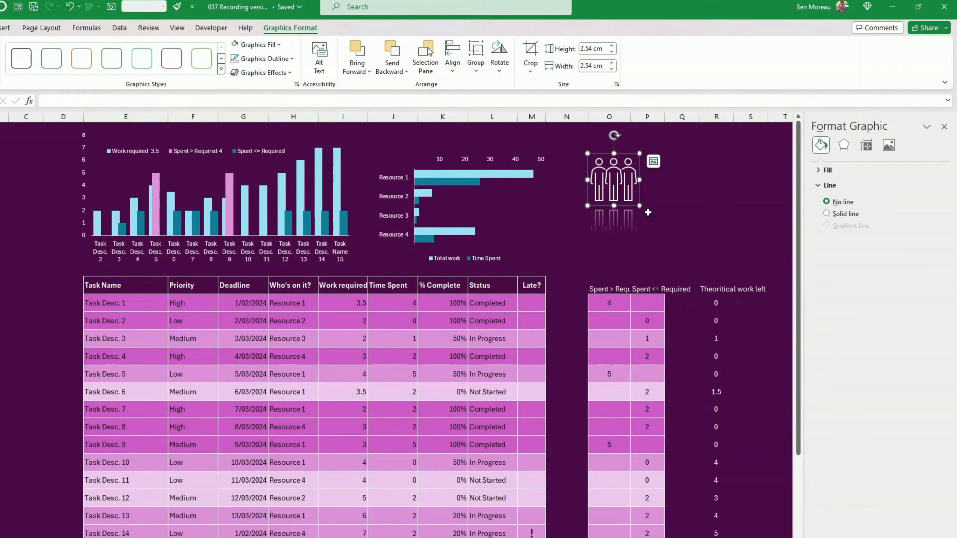
Shrink the people icon to 1.93 cm and place it between the column chart and the bar chart, shifting the bar chart slightly outward
{"action": "left_click_drag", "start_coordinate": [639, 206], "coordinate": [359, 190]}
{"action": "left_click", "coordinate": [467, 213]}
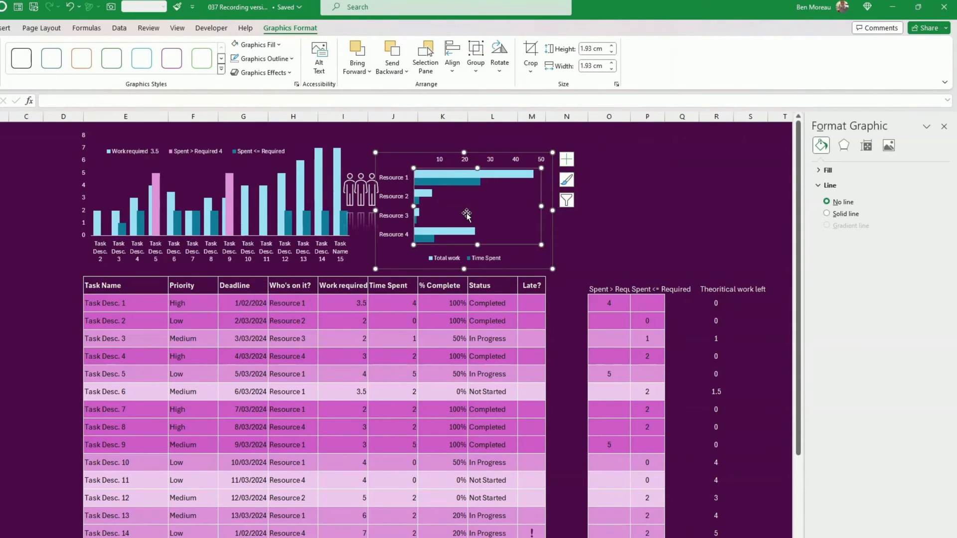
{"action": "left_click_drag", "start_coordinate": [487, 270], "coordinate": [500, 268]}
{"action": "left_click_drag", "start_coordinate": [359, 192], "coordinate": [389, 220]}
{"action": "left_click", "coordinate": [561, 438]}
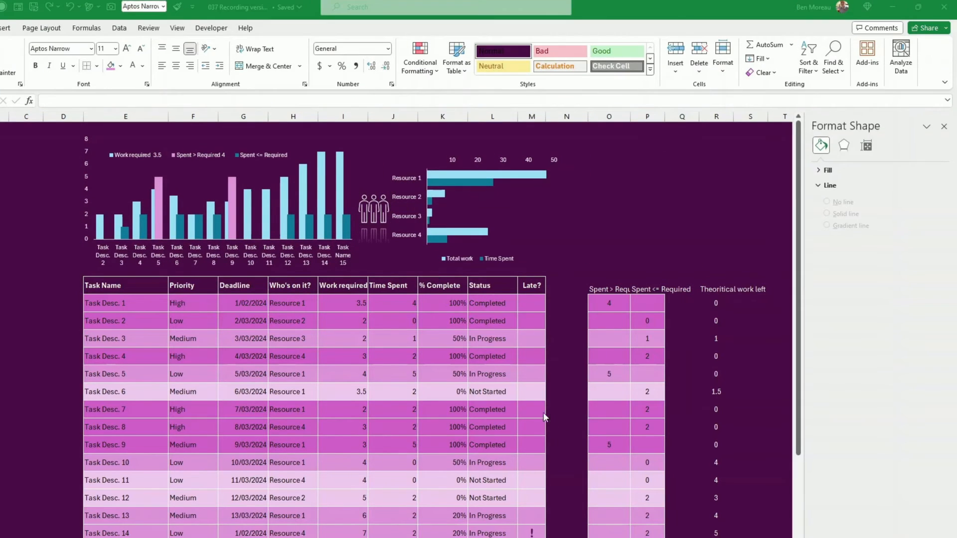
{"action": "left_click", "coordinate": [567, 369]}
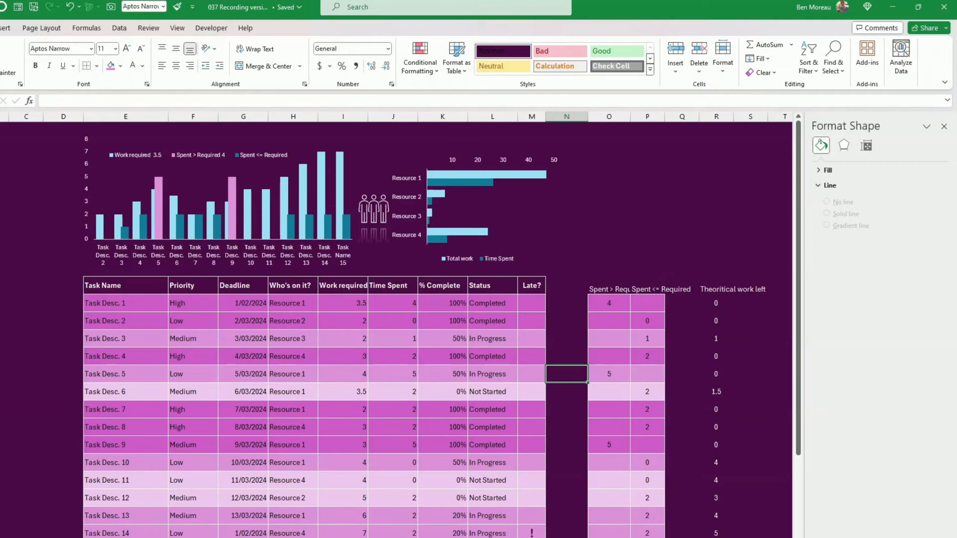
On the Parameters sheet, insert a 2-D pie chart from the Priority table's header and High row
{"action": "key", "text": "ctrl+Page_Down"}
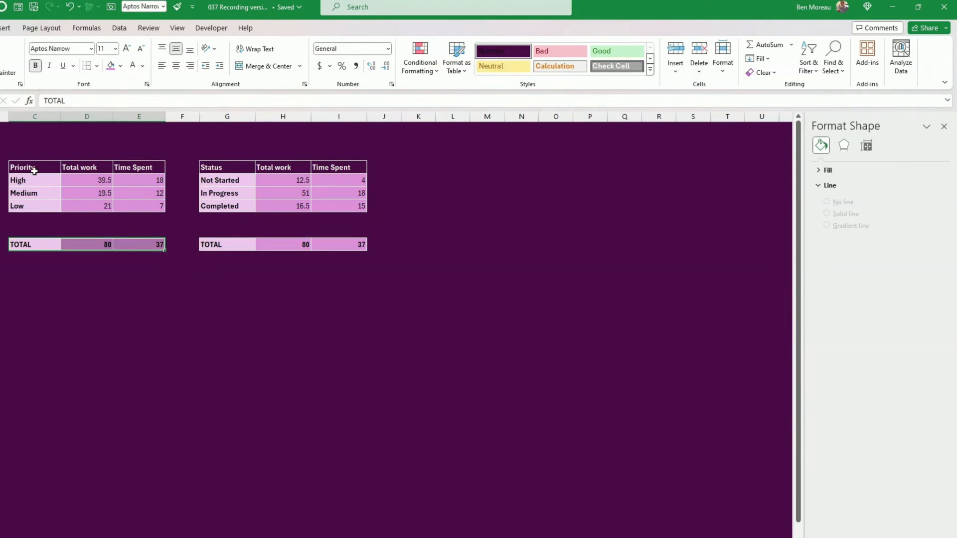
{"action": "left_click_drag", "start_coordinate": [37, 167], "coordinate": [131, 180]}
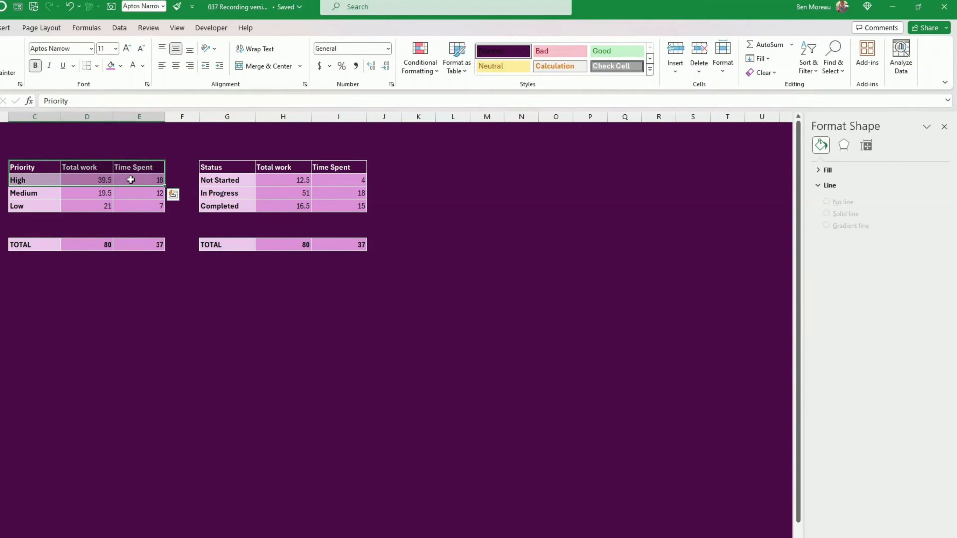
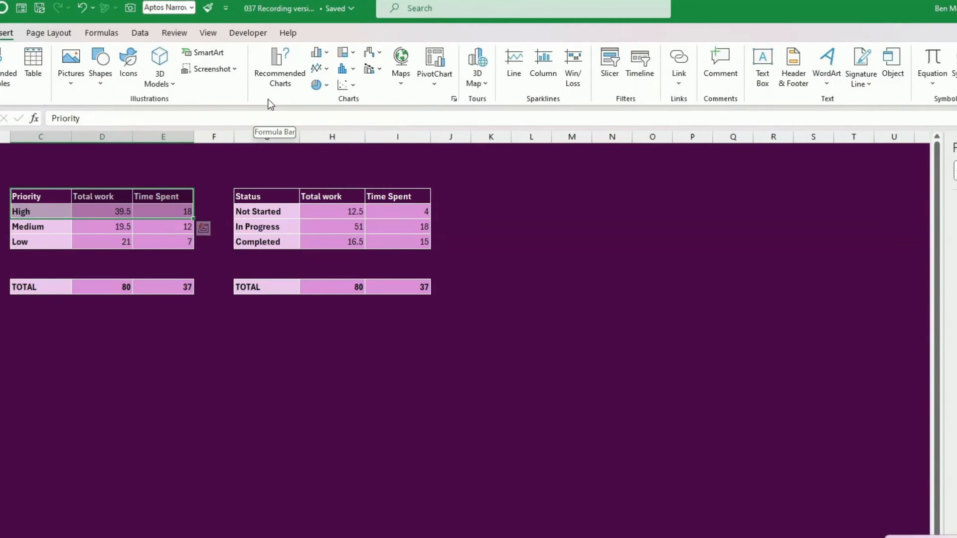
{"action": "left_click", "coordinate": [317, 85]}
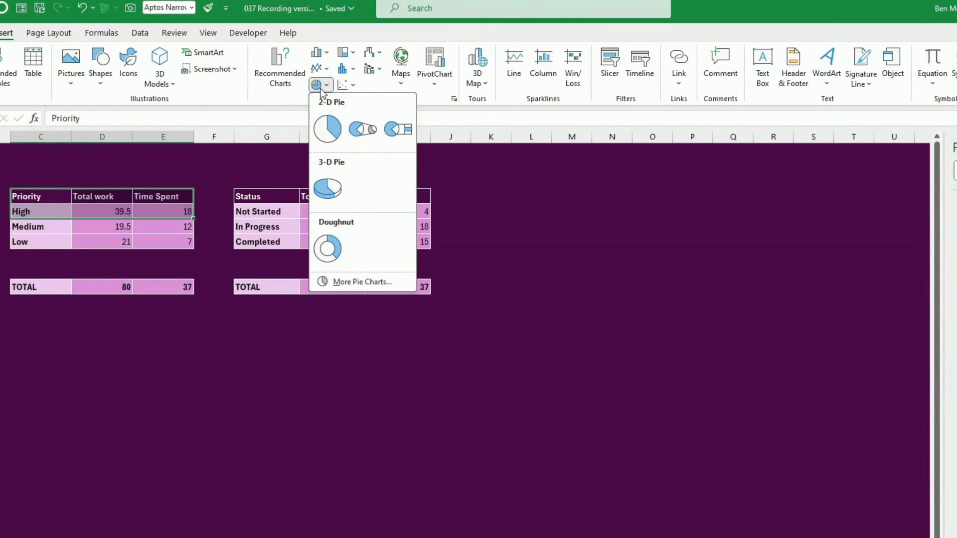
{"action": "left_click", "coordinate": [327, 128]}
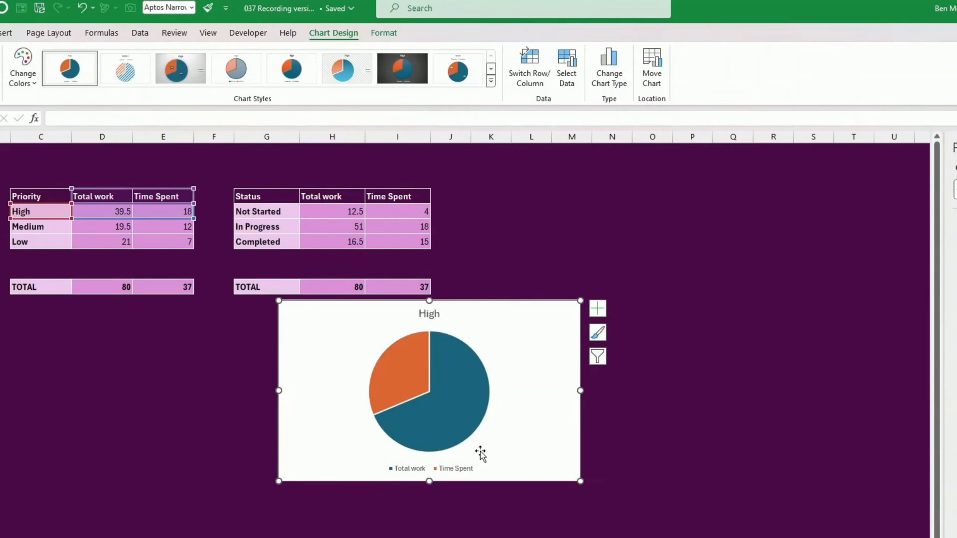
Colour the pie's Total work slice light blue and its Time Spent slice dark teal
{"action": "left_click", "coordinate": [442, 426]}
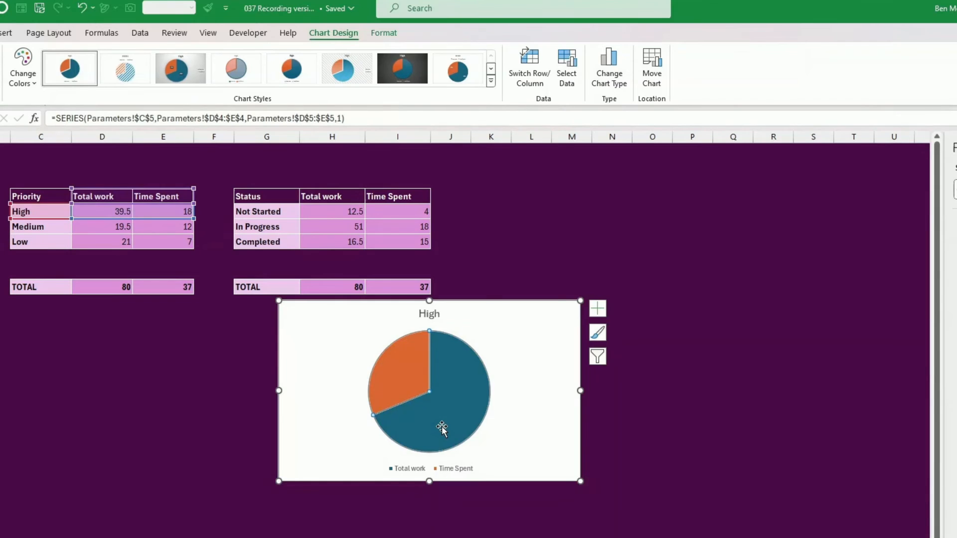
{"action": "mouse_move", "coordinate": [424, 391]}
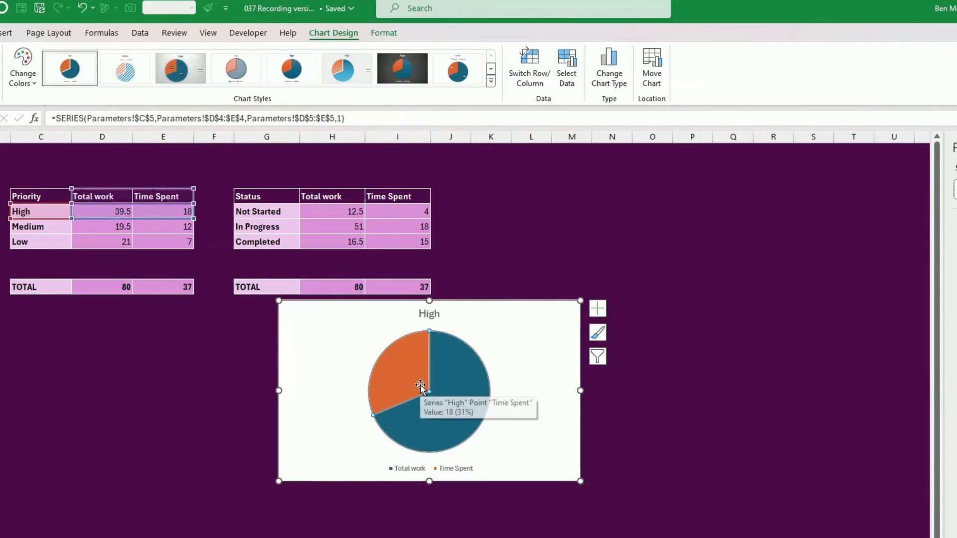
{"action": "left_click", "coordinate": [432, 420]}
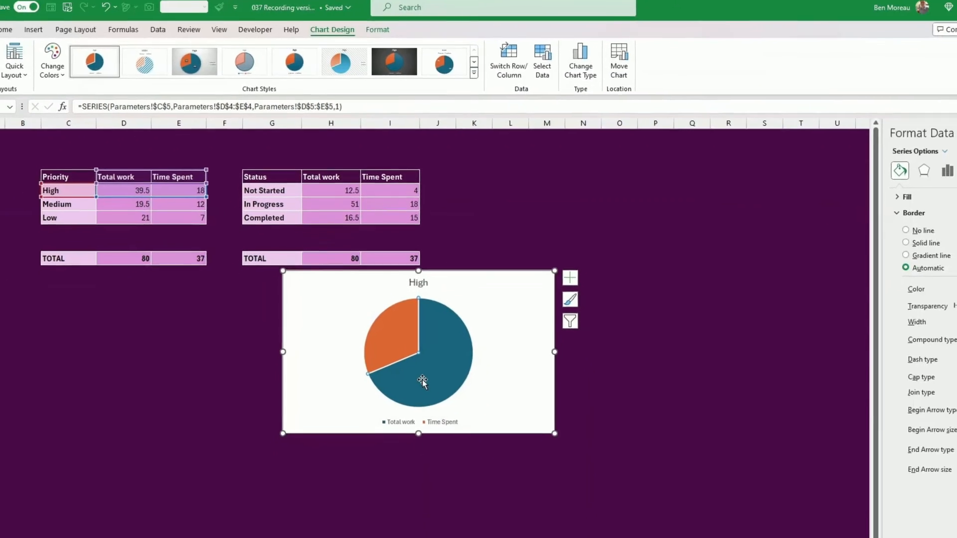
{"action": "left_click", "coordinate": [36, 27]}
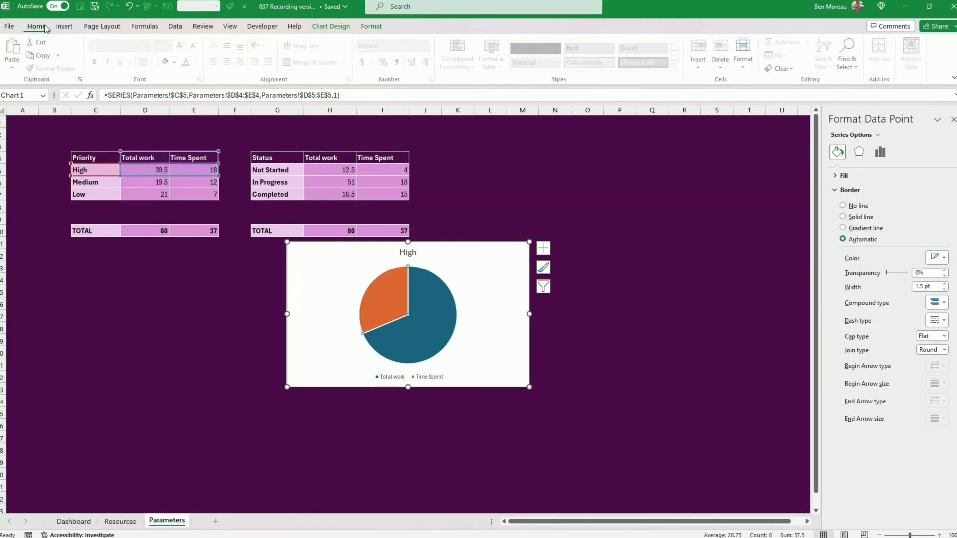
{"action": "left_click", "coordinate": [177, 61]}
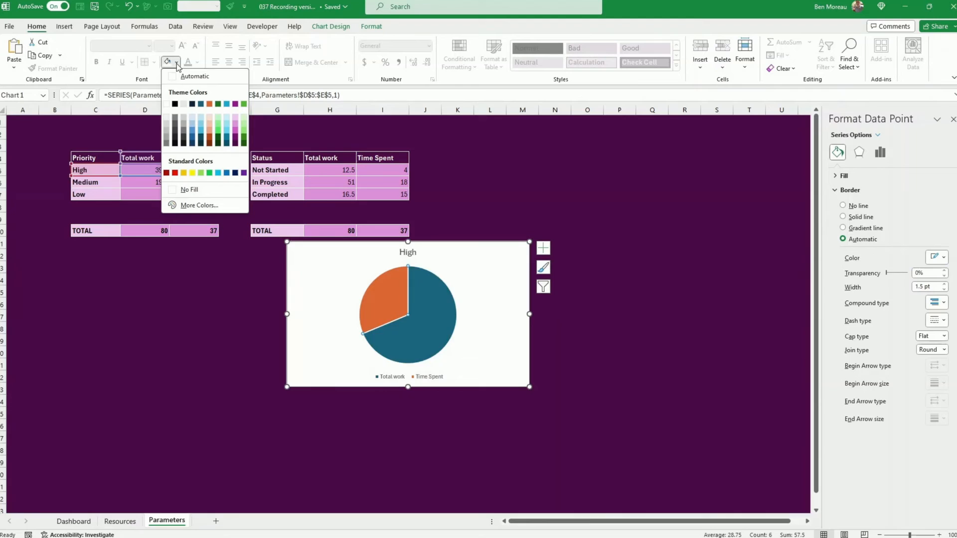
{"action": "left_click", "coordinate": [226, 126]}
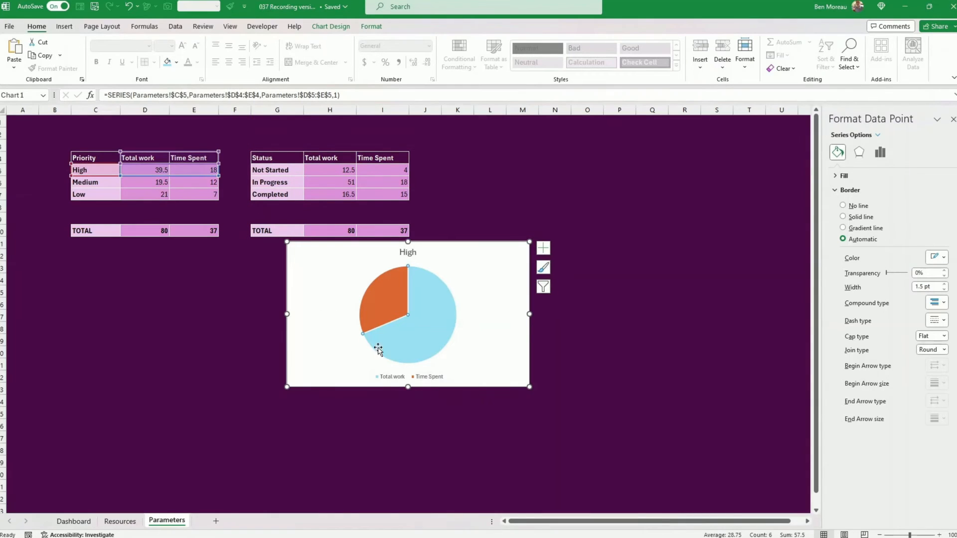
{"action": "left_click", "coordinate": [176, 62]}
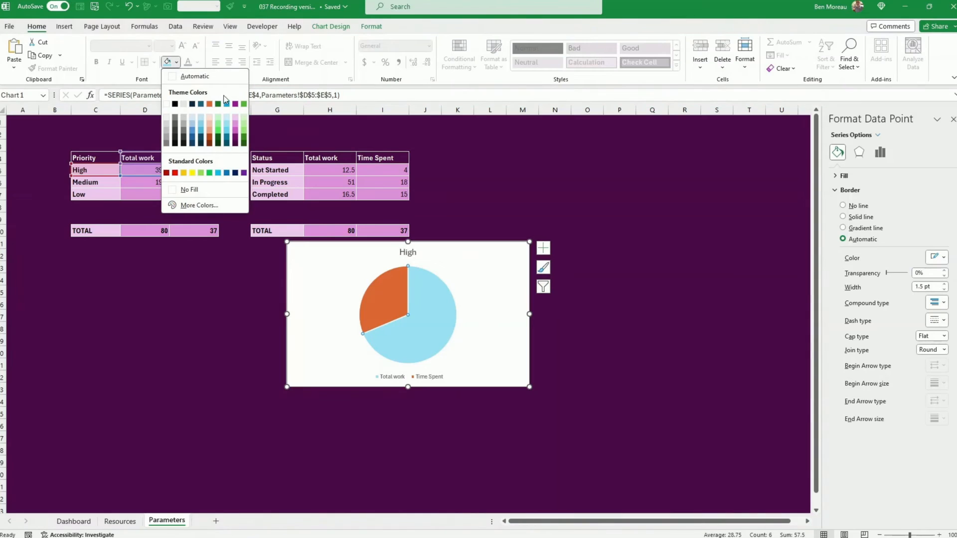
{"action": "left_click", "coordinate": [226, 142]}
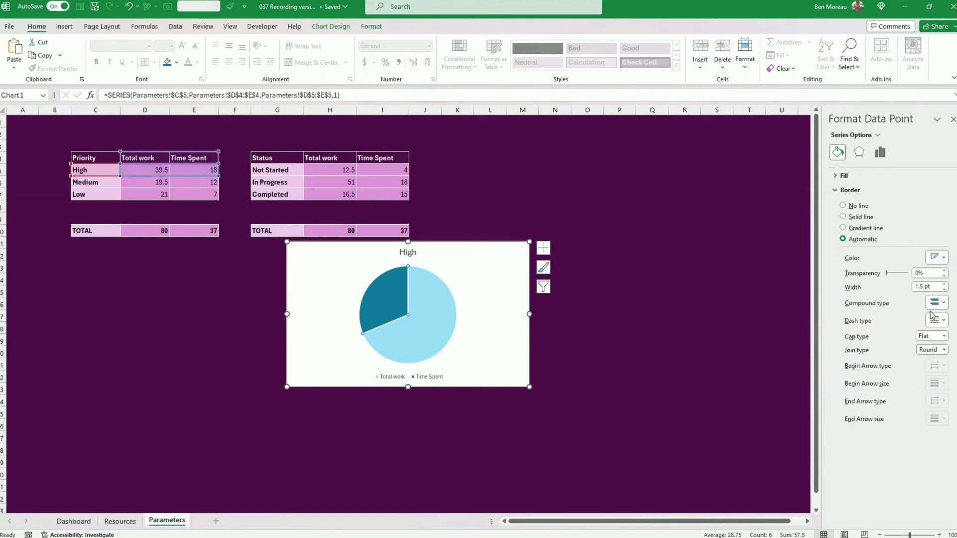
Increase the point explosion of the Time Spent slice so that it separates from the rest of the pie
{"action": "left_click", "coordinate": [881, 152]}
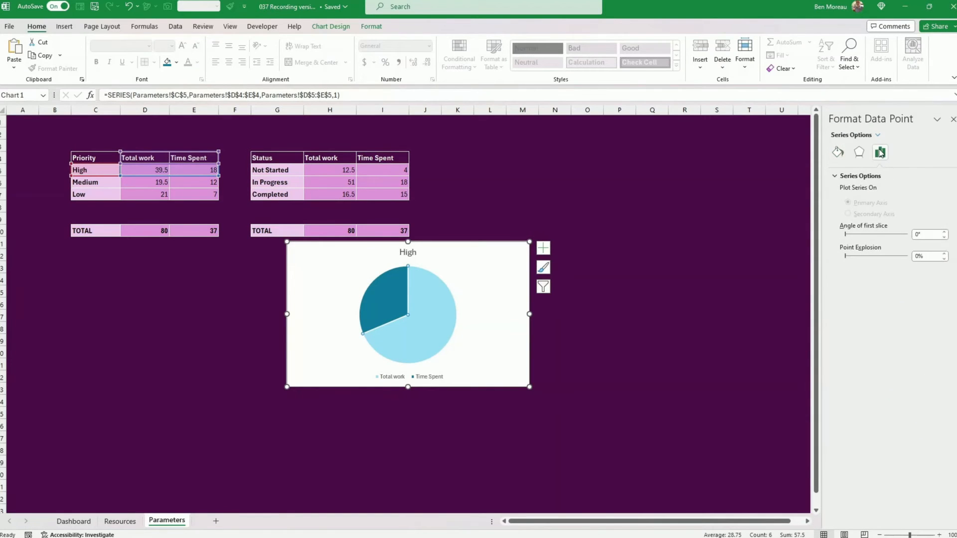
{"action": "left_click", "coordinate": [928, 257]}
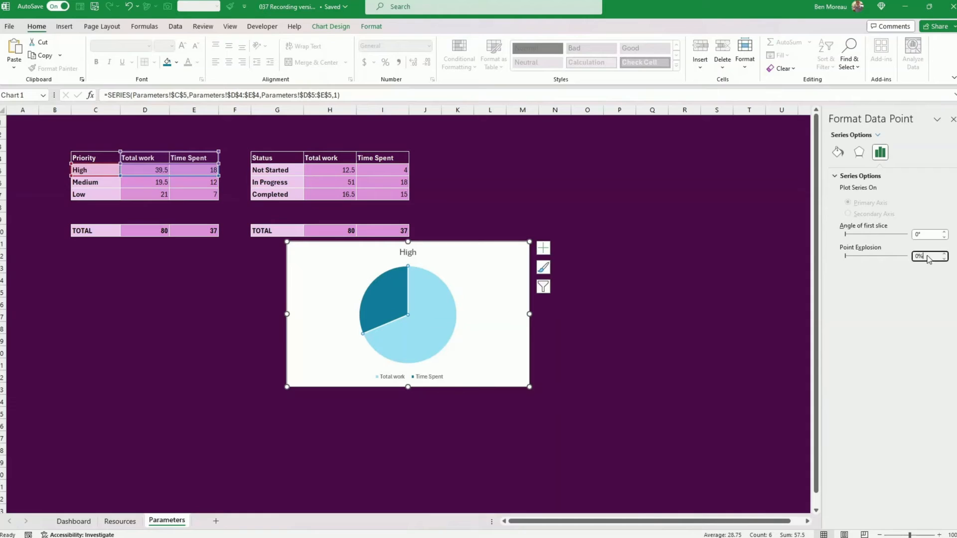
{"action": "left_click_drag", "start_coordinate": [928, 257], "coordinate": [903, 258]}
{"action": "left_click", "coordinate": [945, 254]}
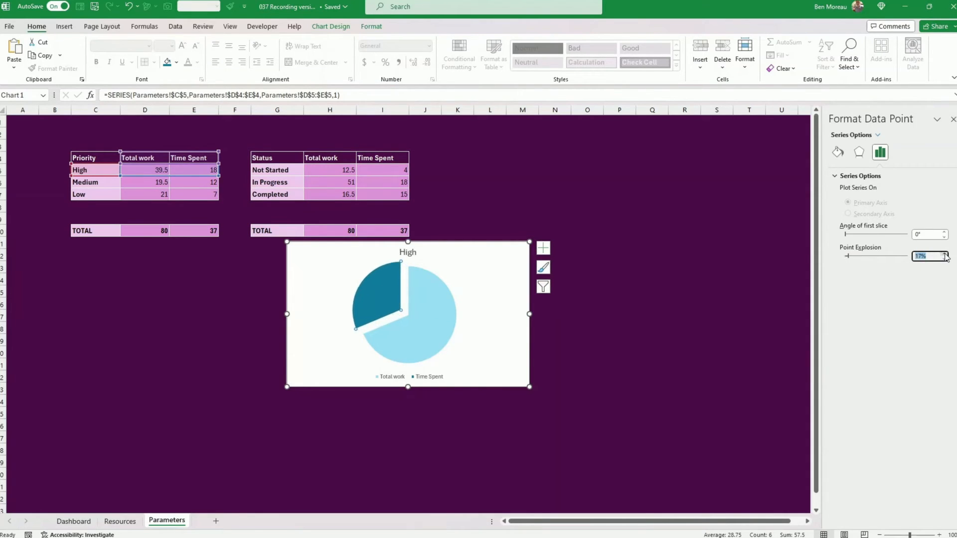
Set the pie chart area to No Fill and No Outline
{"action": "left_click", "coordinate": [611, 304]}
{"action": "left_click", "coordinate": [371, 27]}
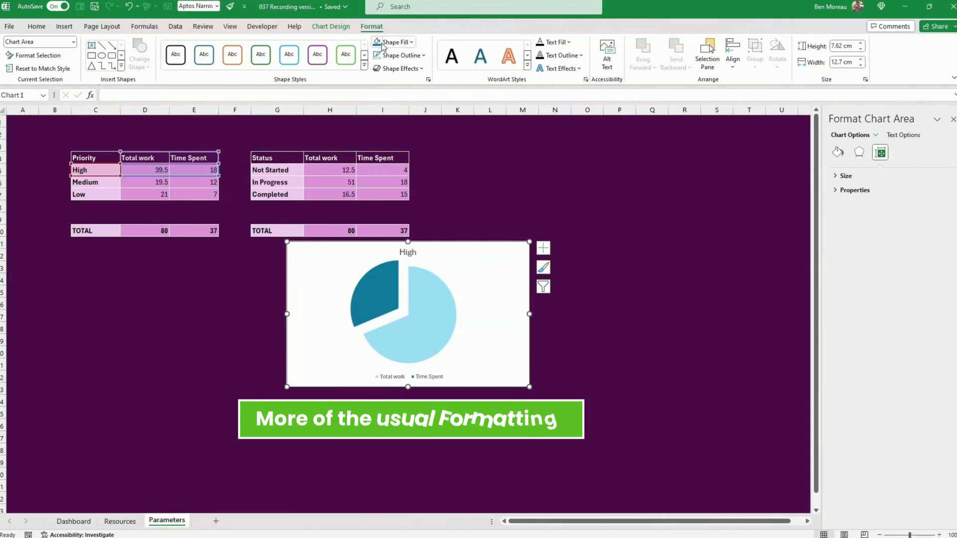
{"action": "left_click", "coordinate": [383, 44]}
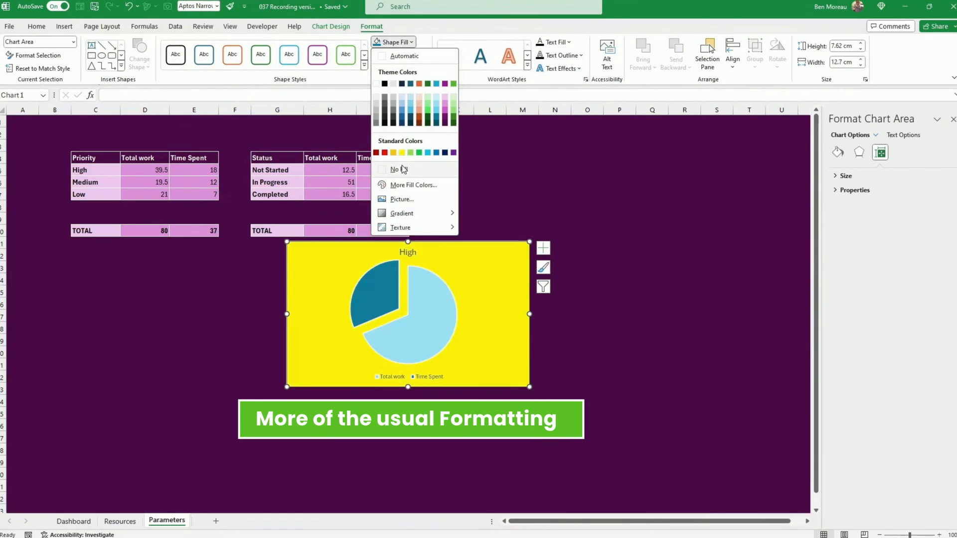
{"action": "left_click", "coordinate": [396, 179]}
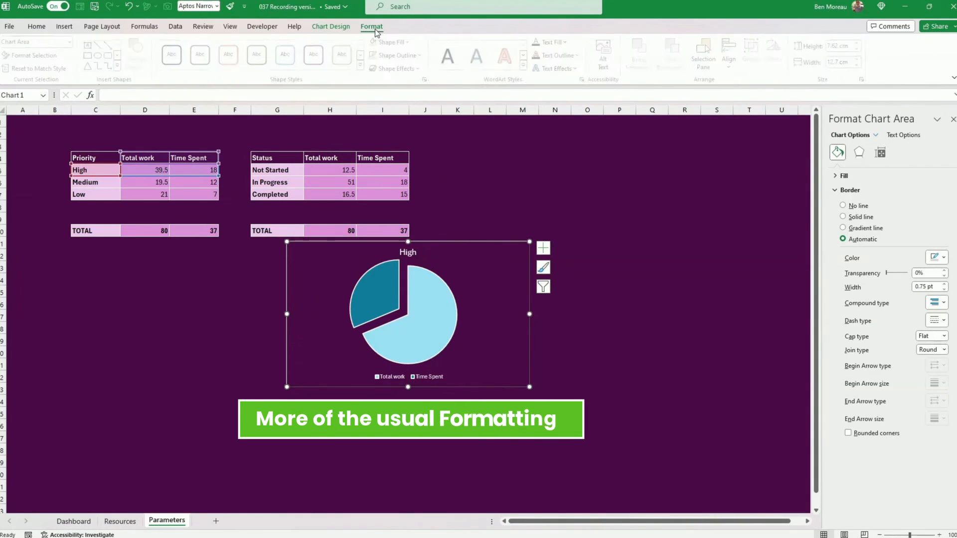
{"action": "left_click", "coordinate": [401, 55]}
{"action": "left_click", "coordinate": [405, 183]}
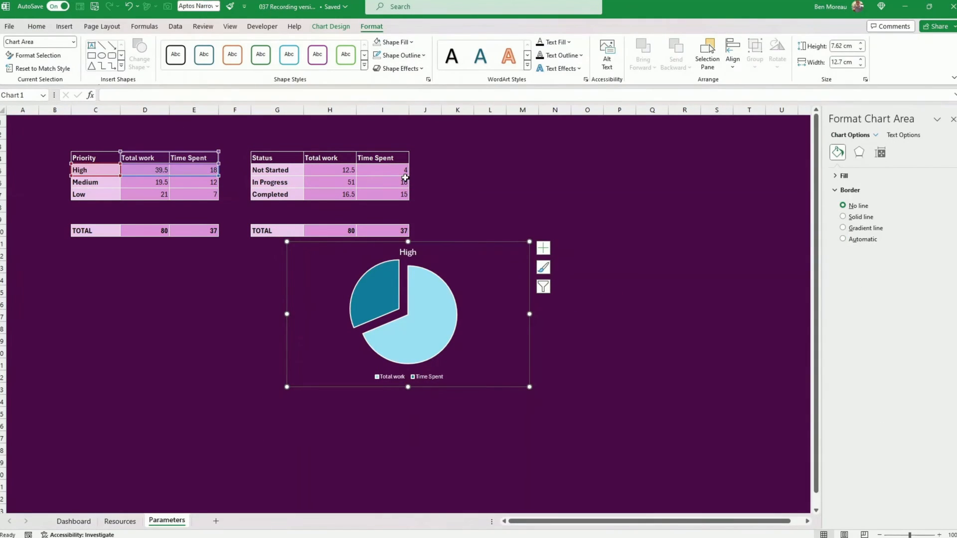
Cut the High priority pie chart from the Parameters sheet and paste it into the Dashboard sheet
{"action": "key", "text": "ctrl+x"}
{"action": "left_click", "coordinate": [74, 521]}
{"action": "key", "text": "ctrl+v"}
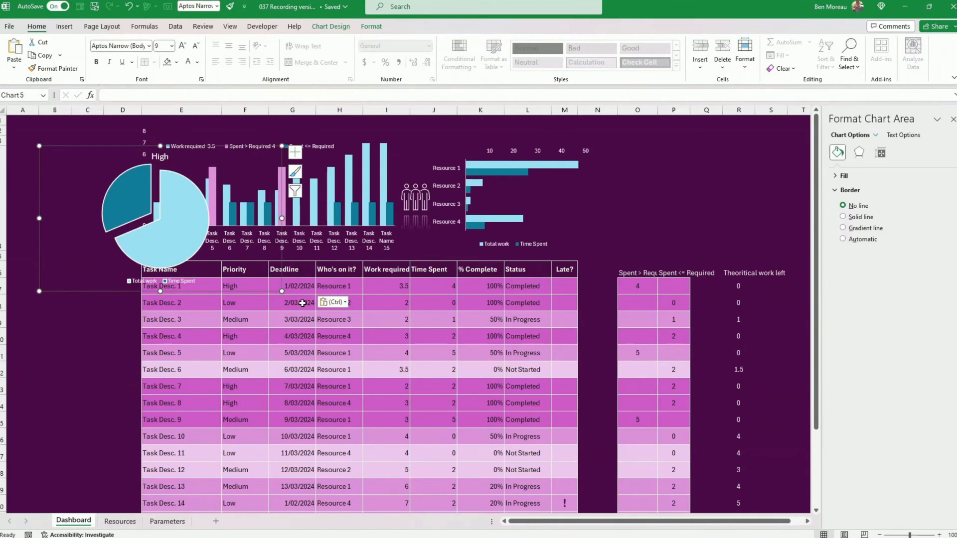
Shrink the pasted pie chart and place it in columns A to D, beside the column chart and task table
{"action": "left_click", "coordinate": [117, 241]}
{"action": "left_click_drag", "start_coordinate": [283, 292], "coordinate": [111, 304]}
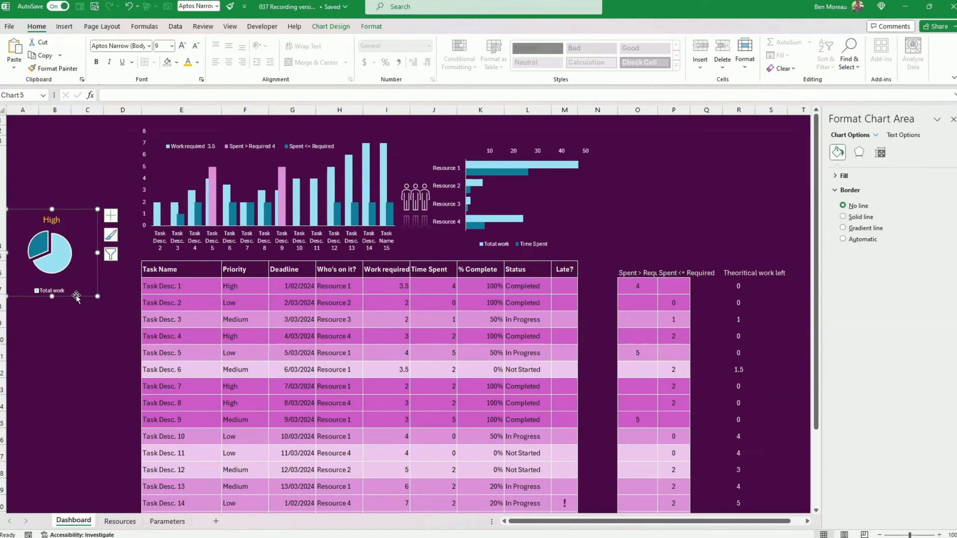
{"action": "left_click_drag", "start_coordinate": [76, 296], "coordinate": [95, 285]}
{"action": "left_click", "coordinate": [128, 292]}
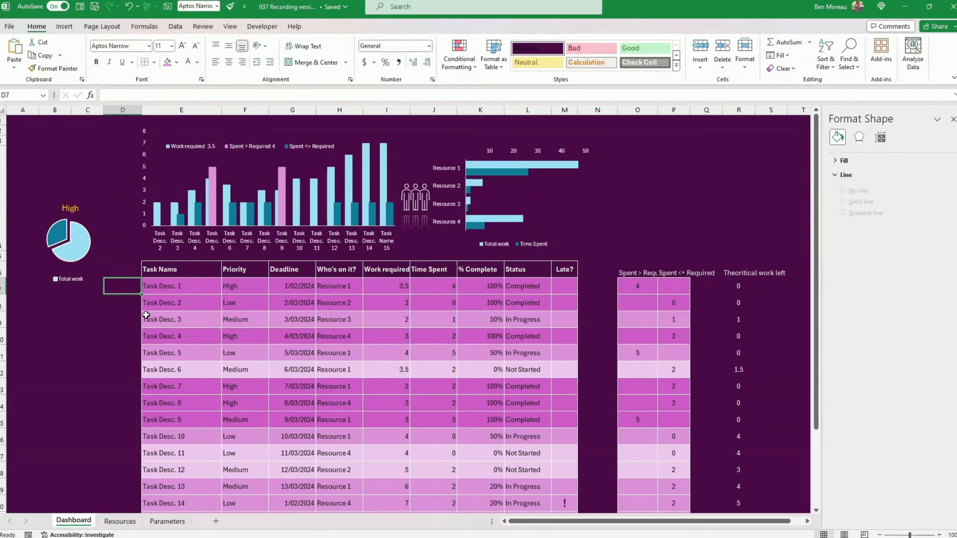
Insert the Wingdings star symbol with character code 171 into cell D7, beside the first task
{"action": "left_click", "coordinate": [65, 27]}
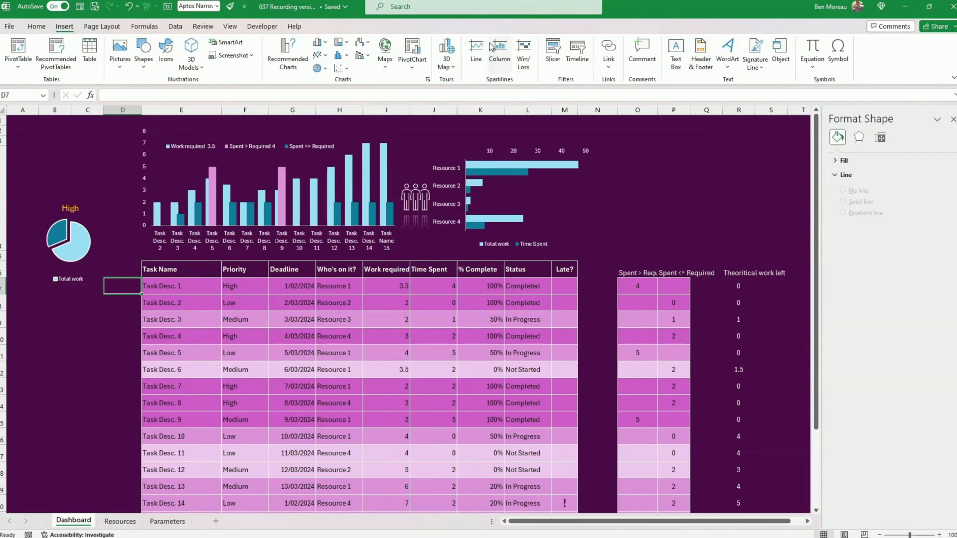
{"action": "left_click", "coordinate": [839, 52]}
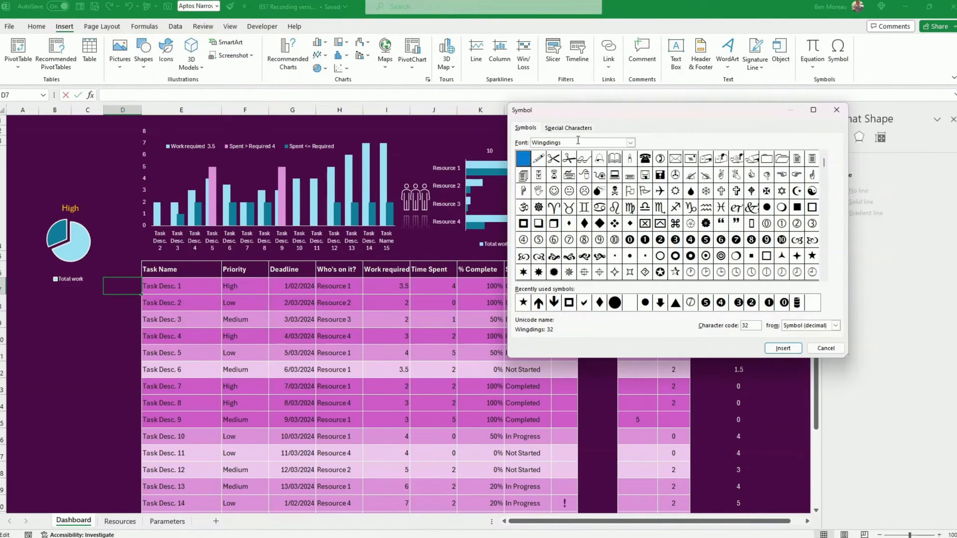
{"action": "left_click", "coordinate": [523, 303]}
{"action": "left_click", "coordinate": [782, 348]}
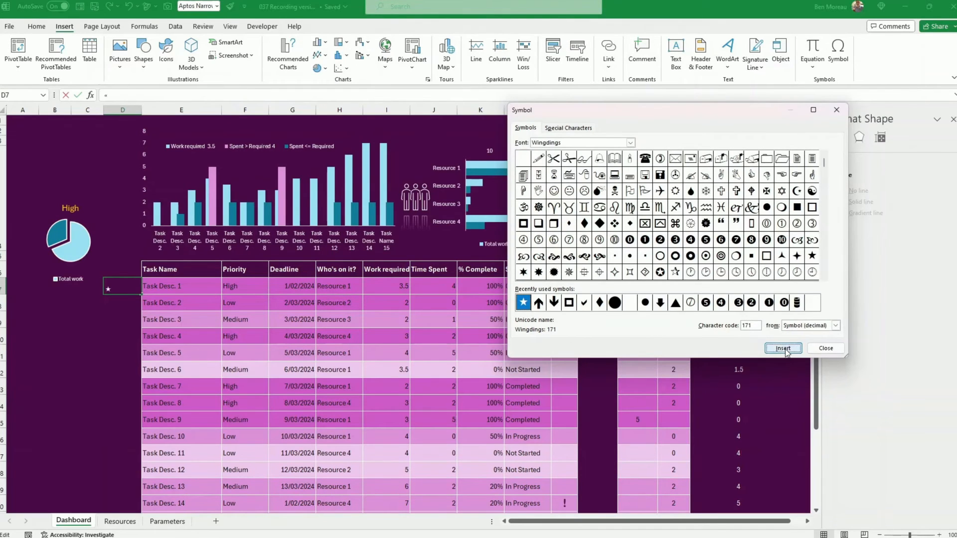
{"action": "left_click", "coordinate": [826, 348]}
{"action": "left_click", "coordinate": [110, 317]}
{"action": "left_click", "coordinate": [122, 283]}
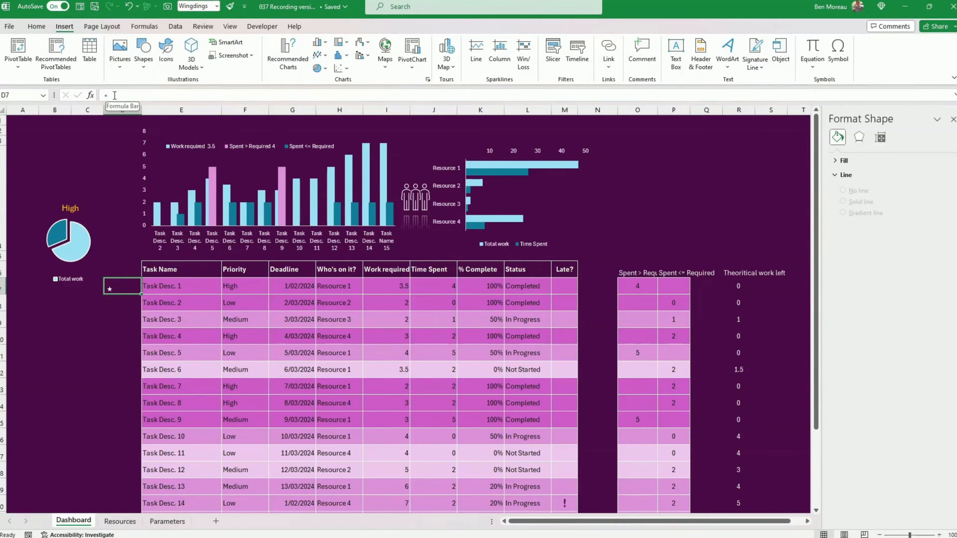
Copy the star's underlying character from D7 into D6 as plain text and enlarge its font size to 22
{"action": "left_click", "coordinate": [115, 96]}
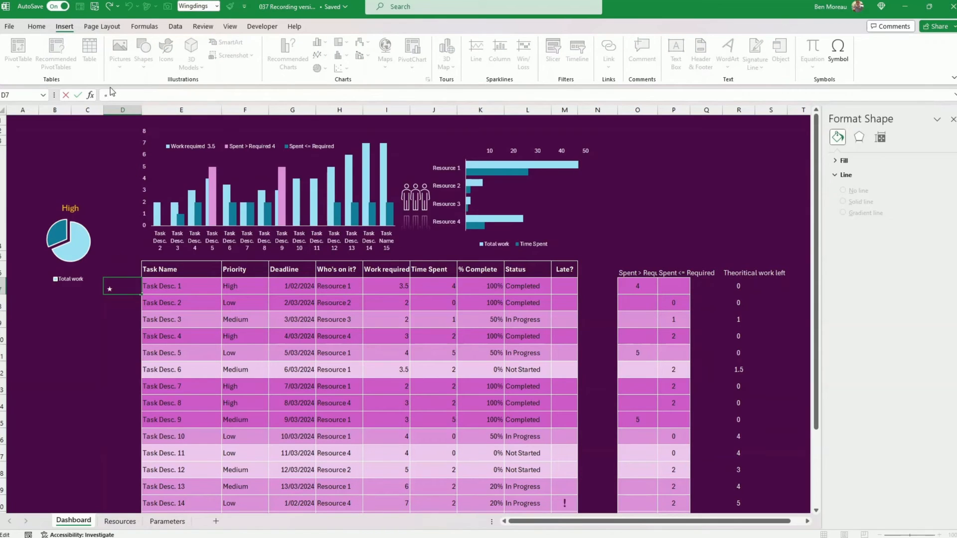
{"action": "left_click_drag", "start_coordinate": [103, 97], "coordinate": [98, 102]}
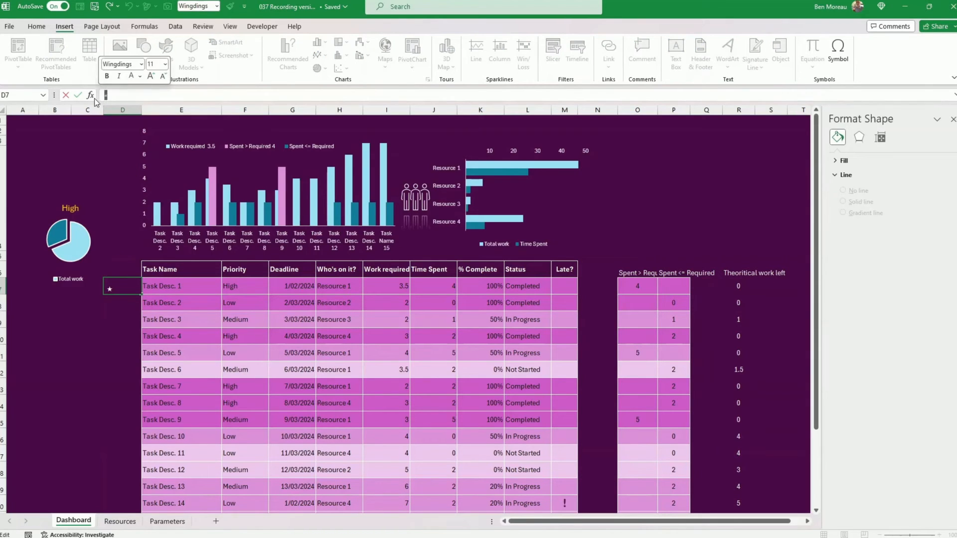
{"action": "left_click", "coordinate": [119, 269]}
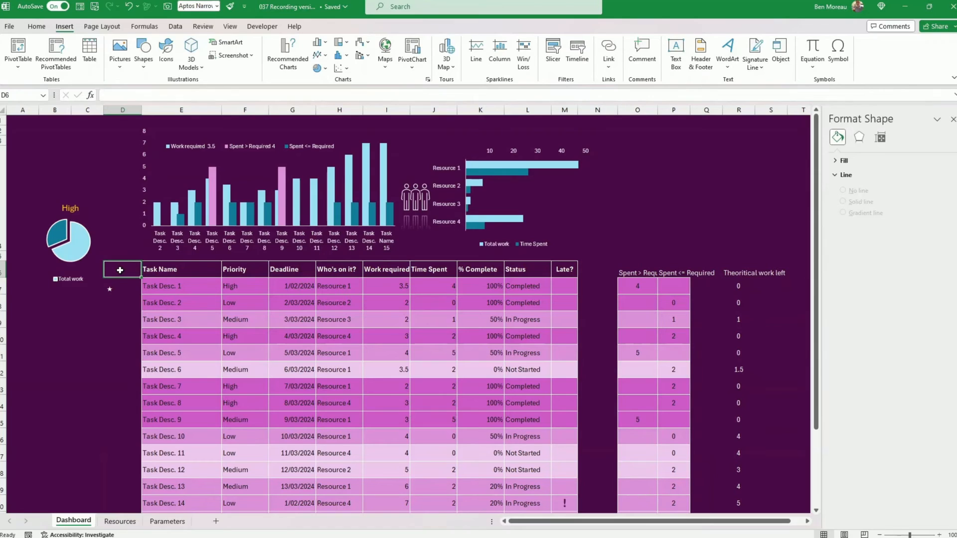
{"action": "key", "text": "ctrl+v"}
{"action": "left_click", "coordinate": [37, 26]}
{"action": "left_click", "coordinate": [182, 46]}
{"action": "left_click", "coordinate": [182, 46]}
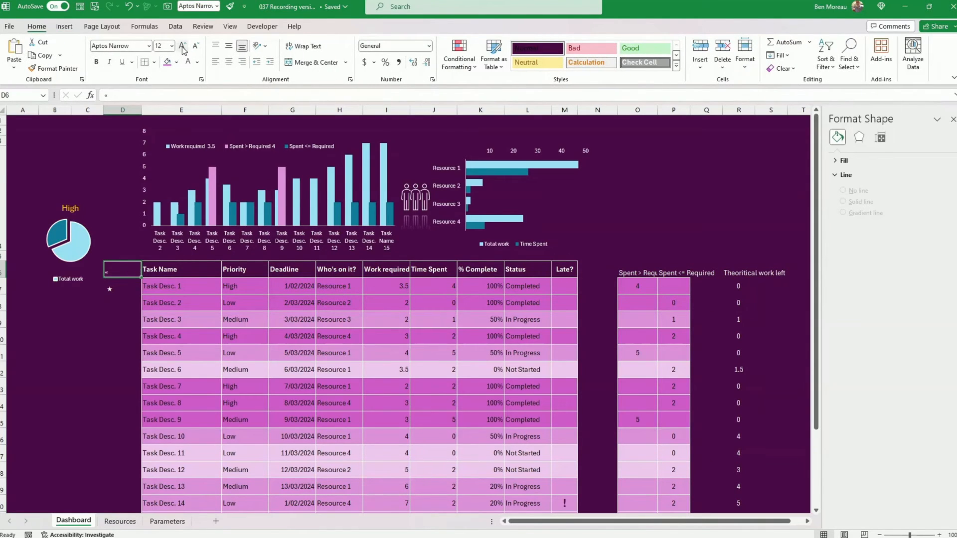
{"action": "left_click", "coordinate": [183, 46]}
{"action": "left_click", "coordinate": [182, 46]}
{"action": "left_click", "coordinate": [182, 46]}
{"action": "left_click", "coordinate": [182, 46]}
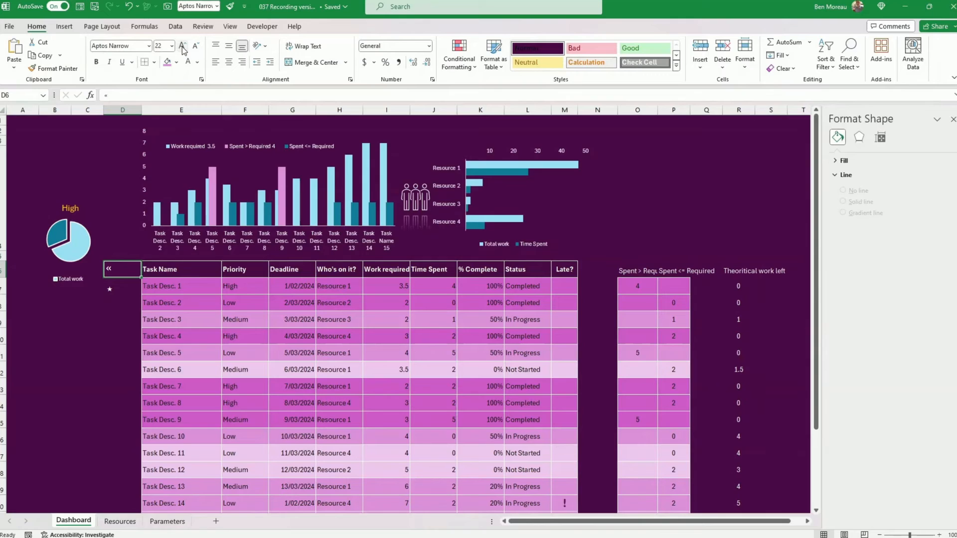
Make the star in D7 bold and centre it horizontally and vertically
{"action": "left_click", "coordinate": [122, 289]}
{"action": "left_click", "coordinate": [97, 63]}
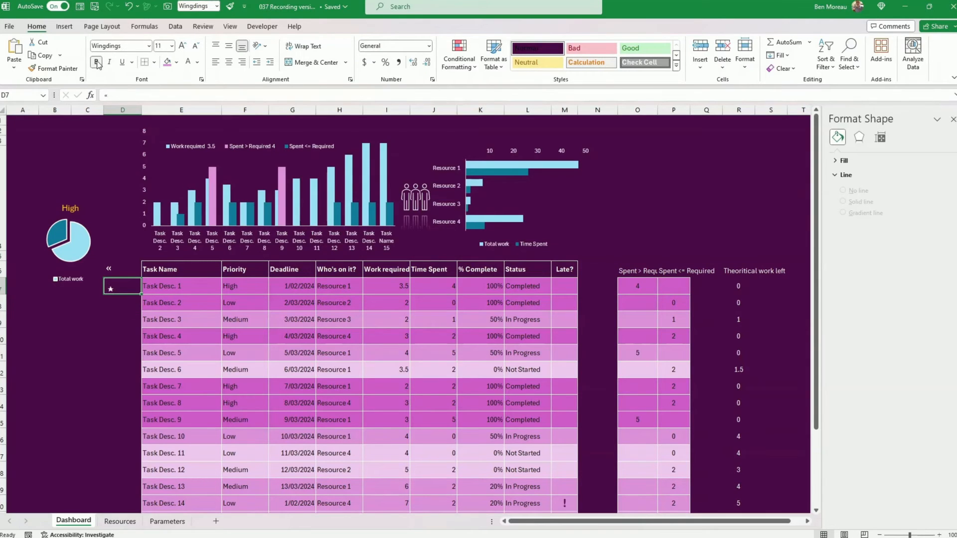
{"action": "left_click", "coordinate": [229, 48]}
{"action": "left_click", "coordinate": [229, 61]}
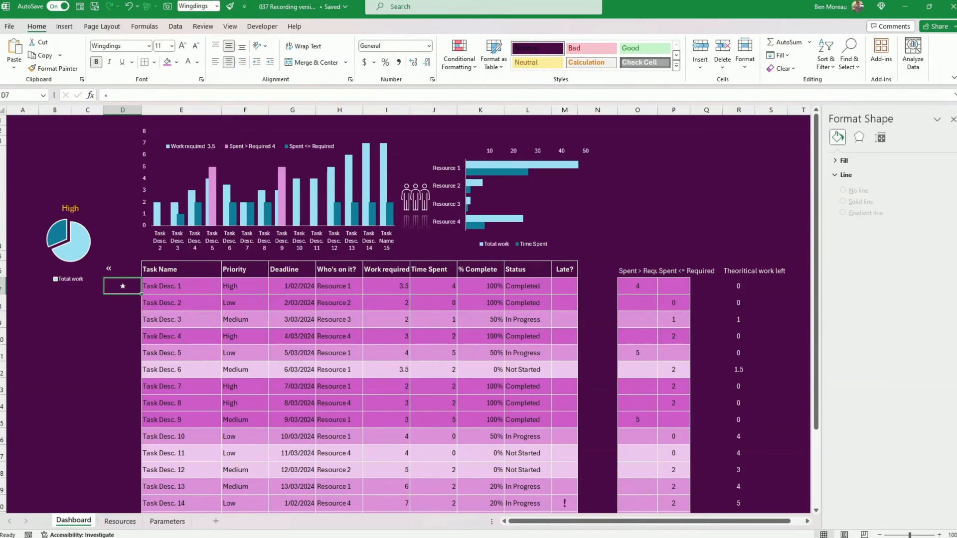
{"action": "key", "text": "alt+F11"}
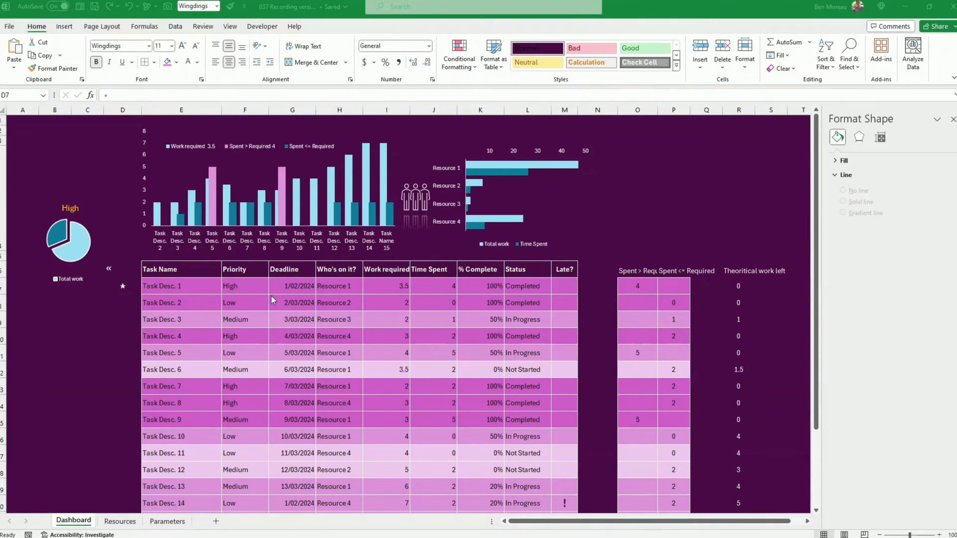
Start an IFS formula in D7 that returns the star character "«" when F7 equals "High"
{"action": "left_click", "coordinate": [119, 287]}
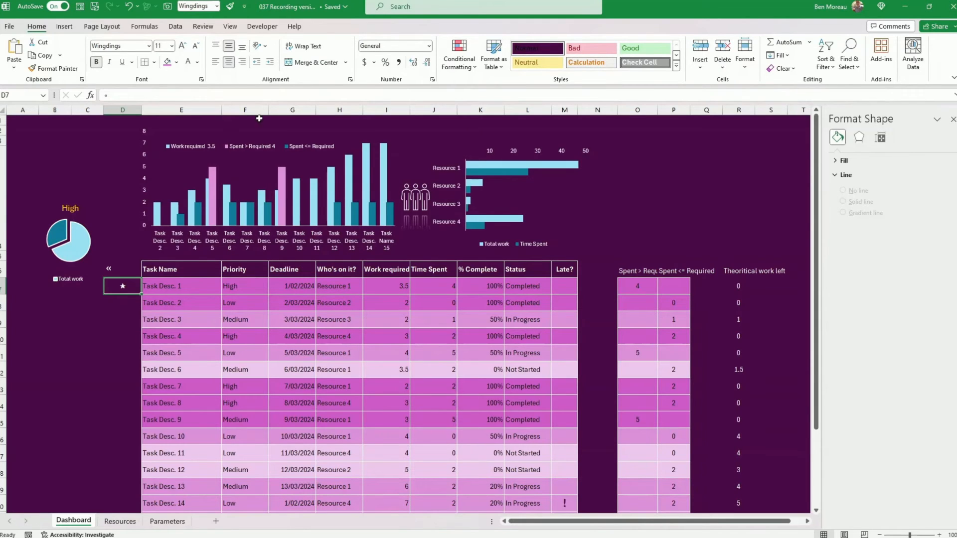
{"action": "left_click", "coordinate": [105, 94]}
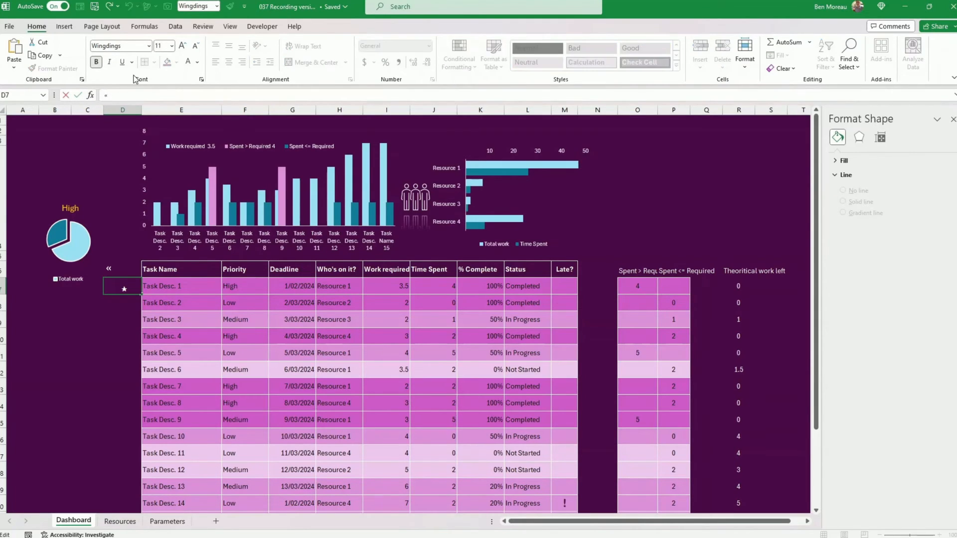
{"action": "type", "text": "=ifs"}
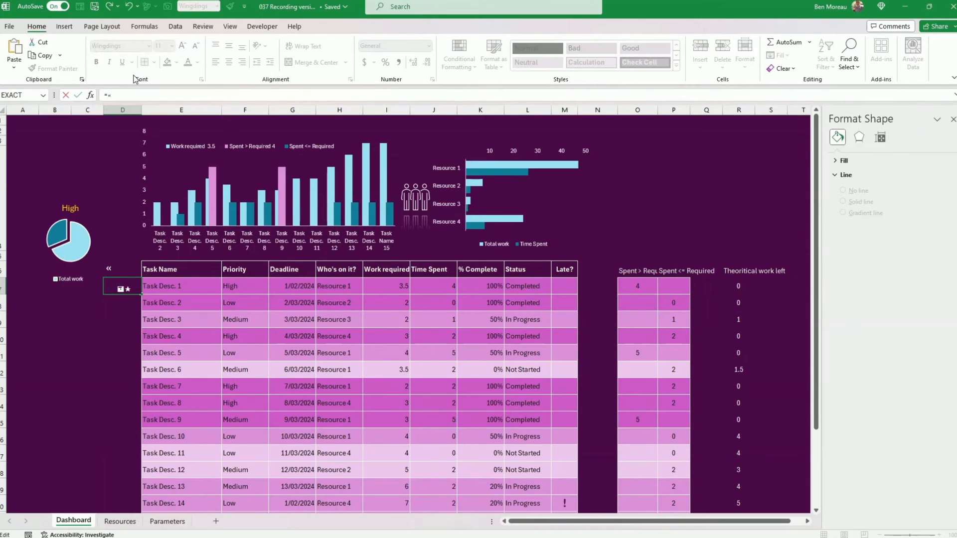
{"action": "type", "text": "("}
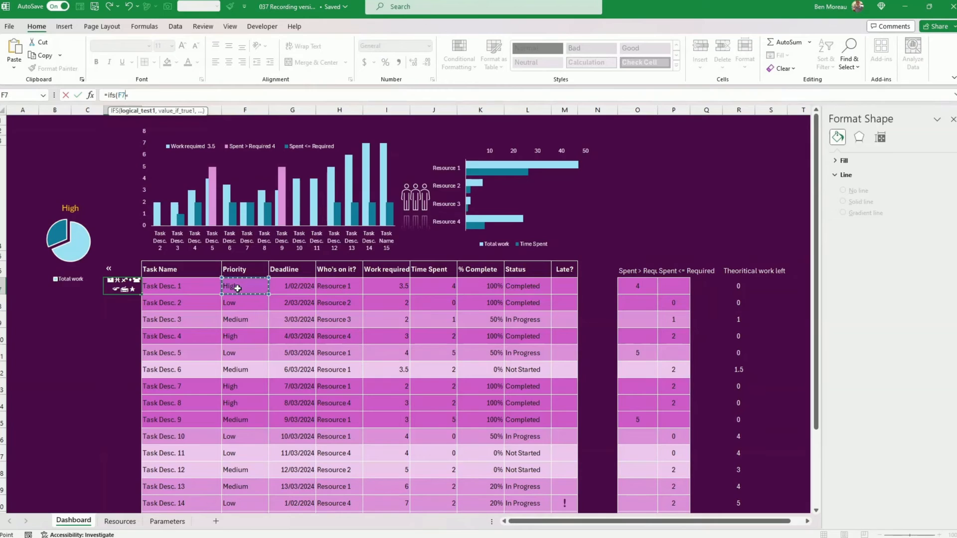
{"action": "type", "text": "=\"H"}
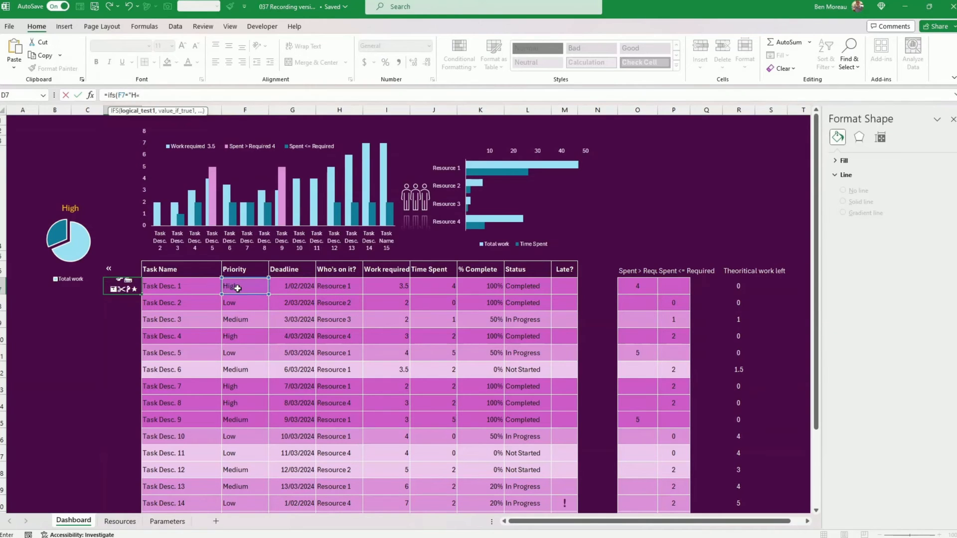
{"action": "type", "text": "igh\",\""}
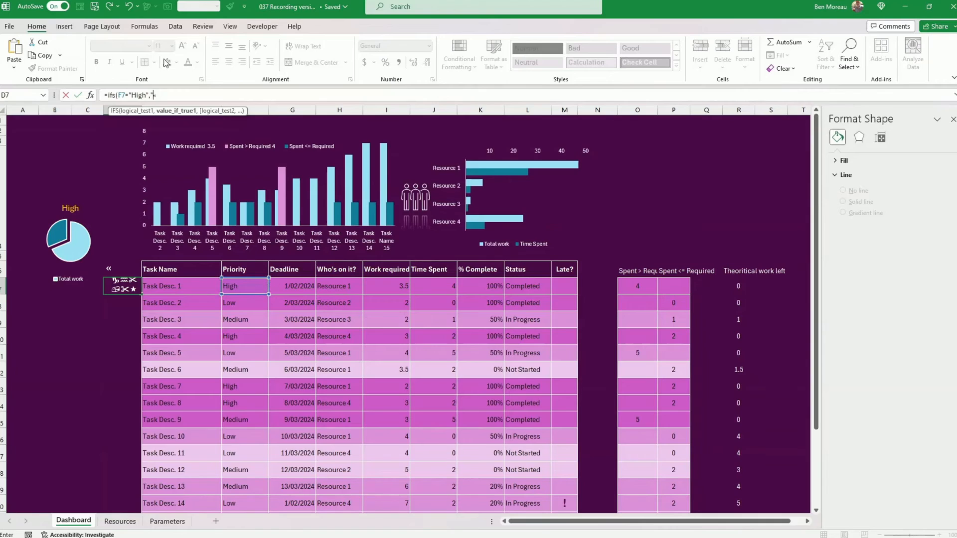
{"action": "left_click", "coordinate": [169, 94]}
{"action": "type", "text": "\","}
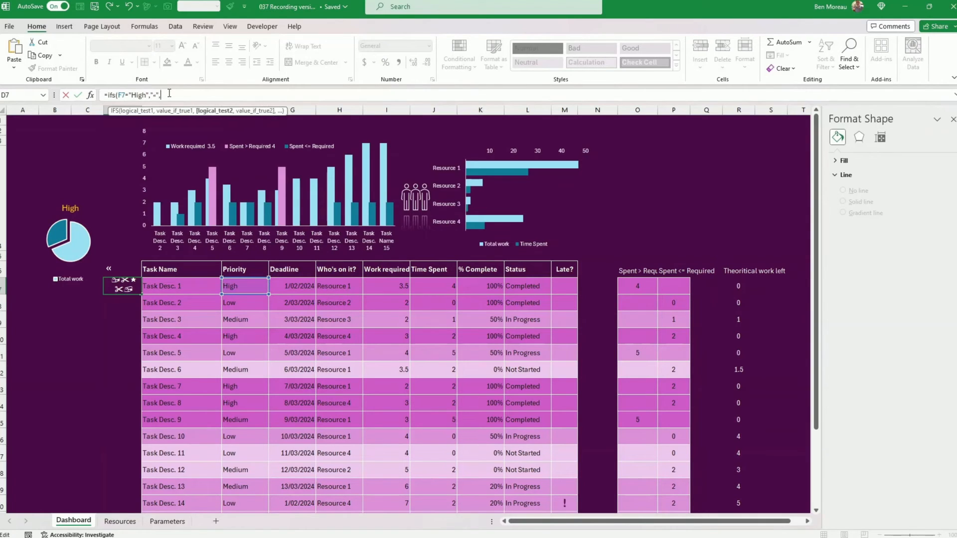
Add IFS conditions to the formula returning "««" when F7 equals "Medium" and "«" when F7 equals "Low"
{"action": "left_click", "coordinate": [249, 286]}
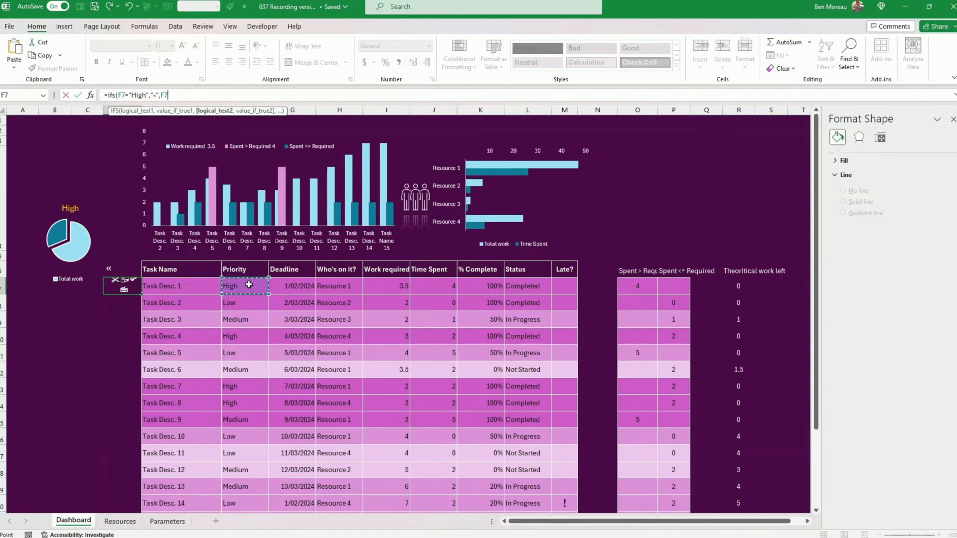
{"action": "type", "text": "=\"Medium"}
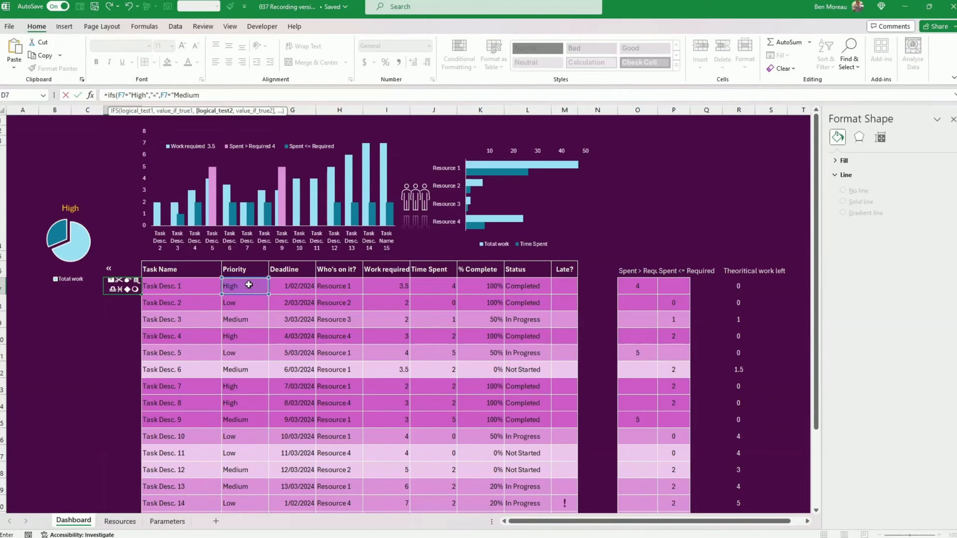
{"action": "type", "text": "\",\"««\""}
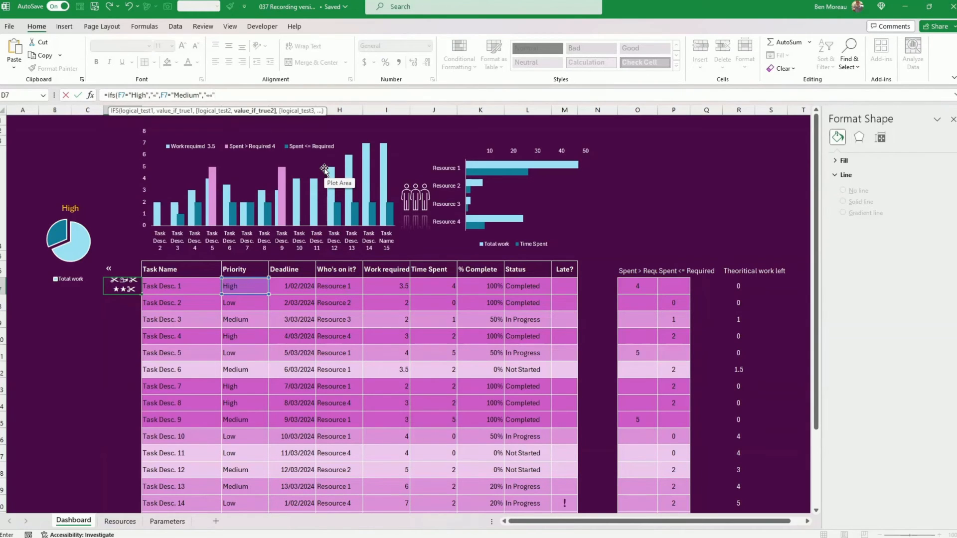
{"action": "type", "text": ","}
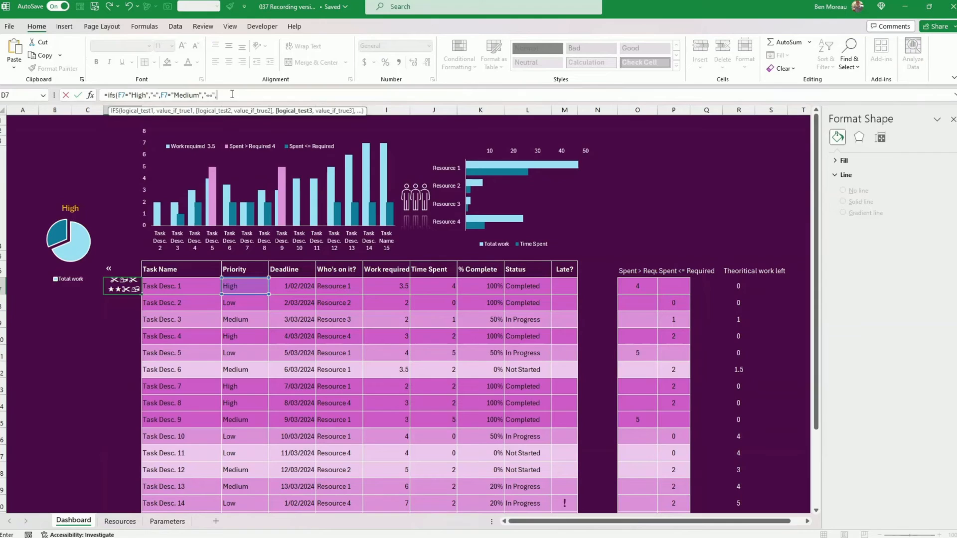
{"action": "left_click", "coordinate": [233, 285]}
{"action": "type", "text": "="}
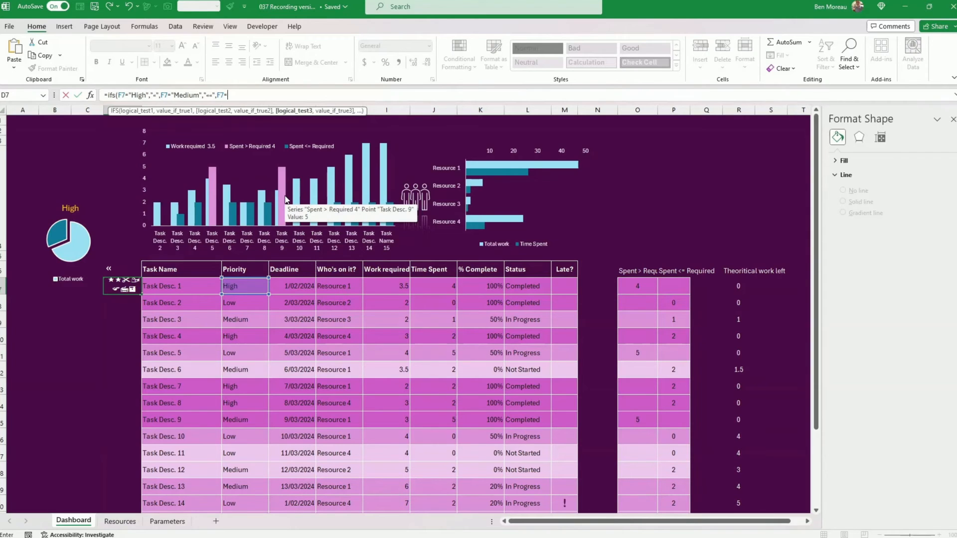
{"action": "type", "text": "\"Low\",\"«\""}
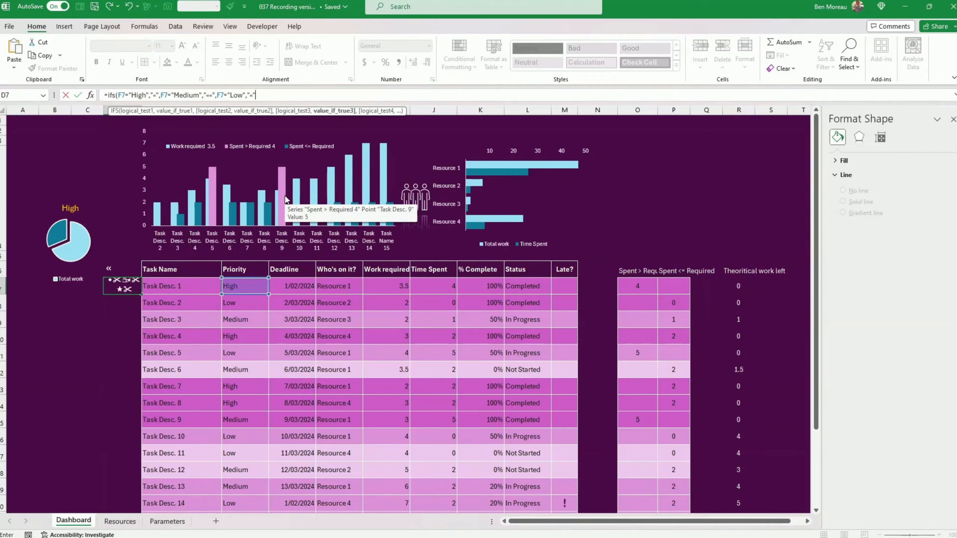
Extend the High result to "«««", end the IFS formula with TRUE,"" and fill it down beside all tasks
{"action": "left_click", "coordinate": [155, 95]}
{"action": "type", "text": "««"}
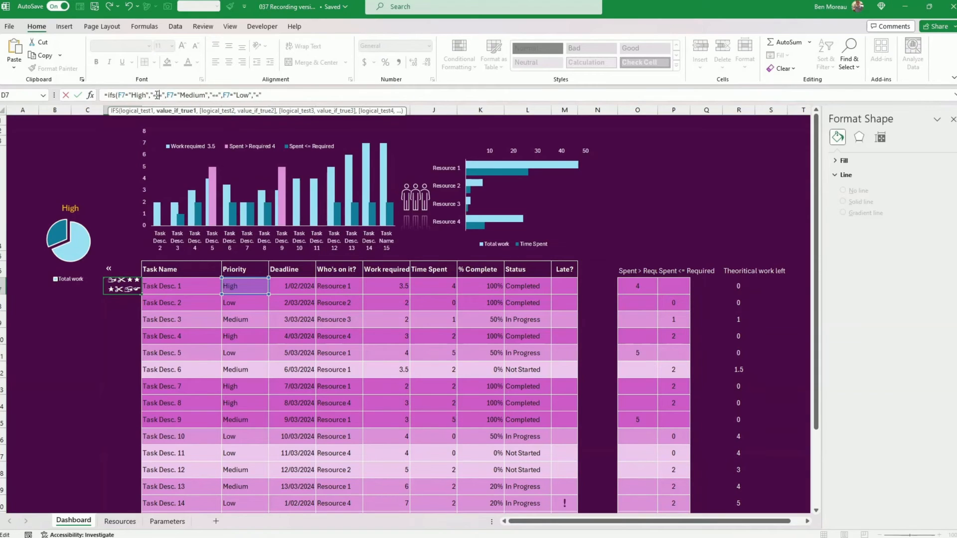
{"action": "left_click", "coordinate": [265, 94]}
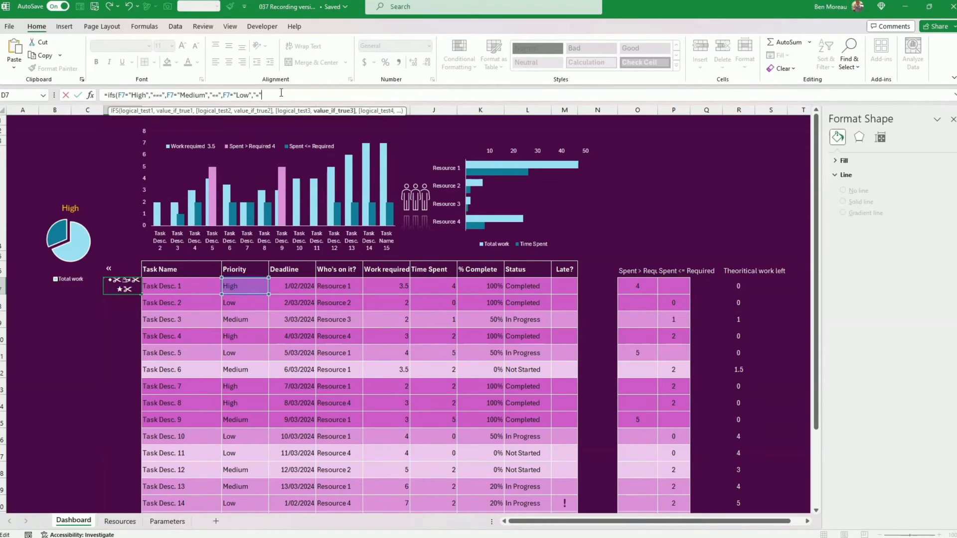
{"action": "type", "text": ",true"}
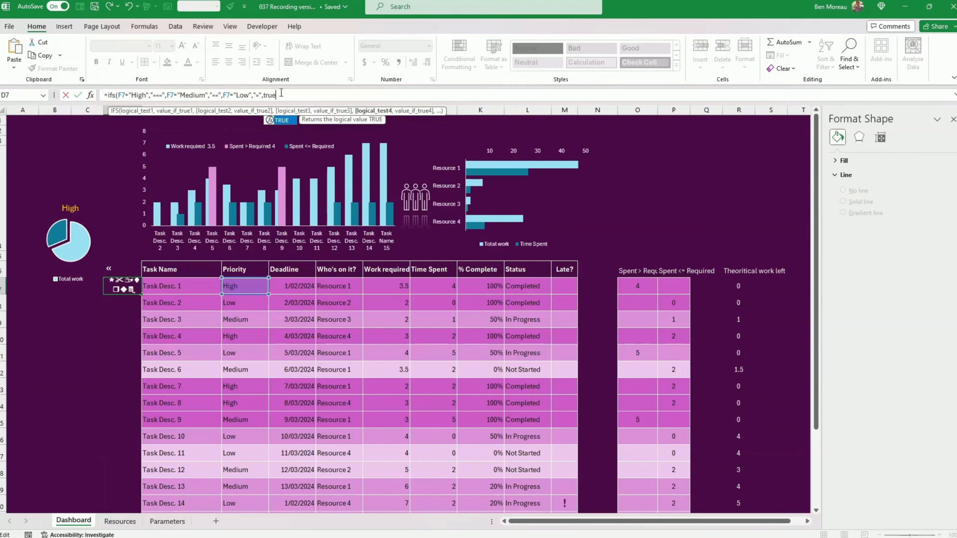
{"action": "type", "text": ",\"\")"}
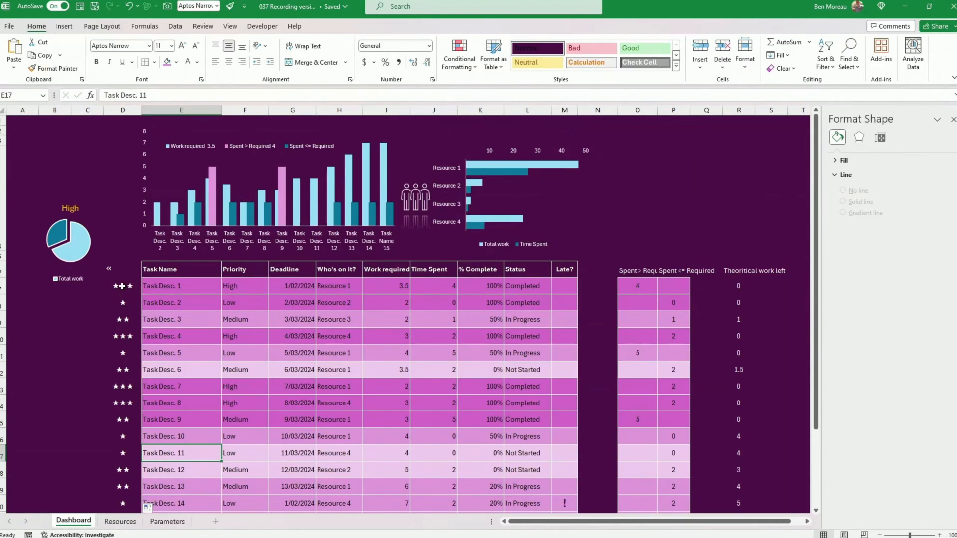
Create a conditional formatting rule on the priority stars in D7:D24 for cell values equal to "«««"
{"action": "left_click_drag", "start_coordinate": [122, 286], "coordinate": [123, 437]}
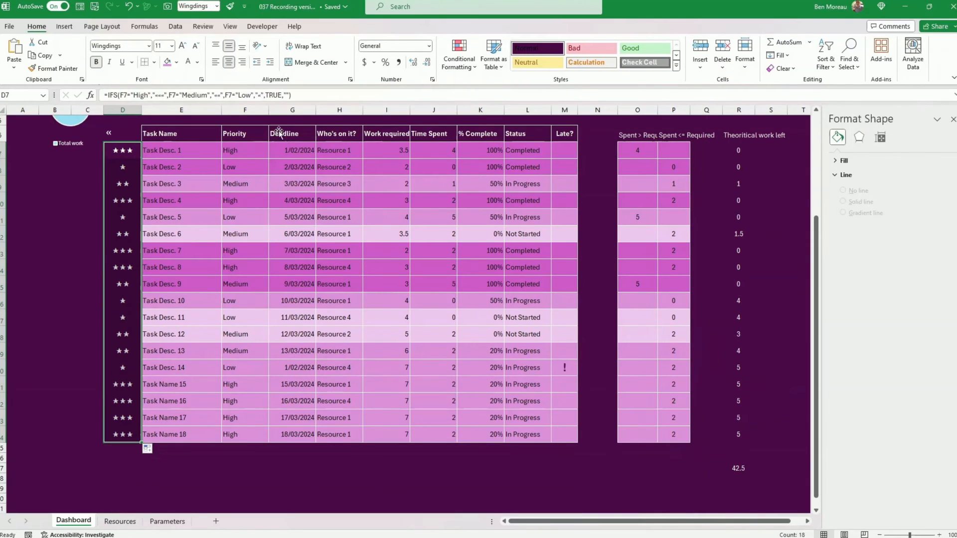
{"action": "left_click", "coordinate": [470, 70]}
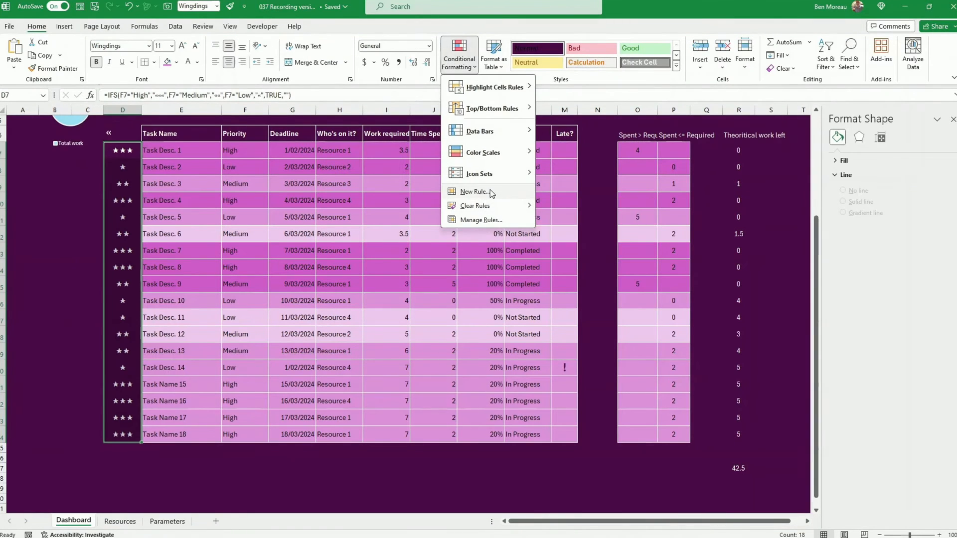
{"action": "left_click", "coordinate": [490, 191]}
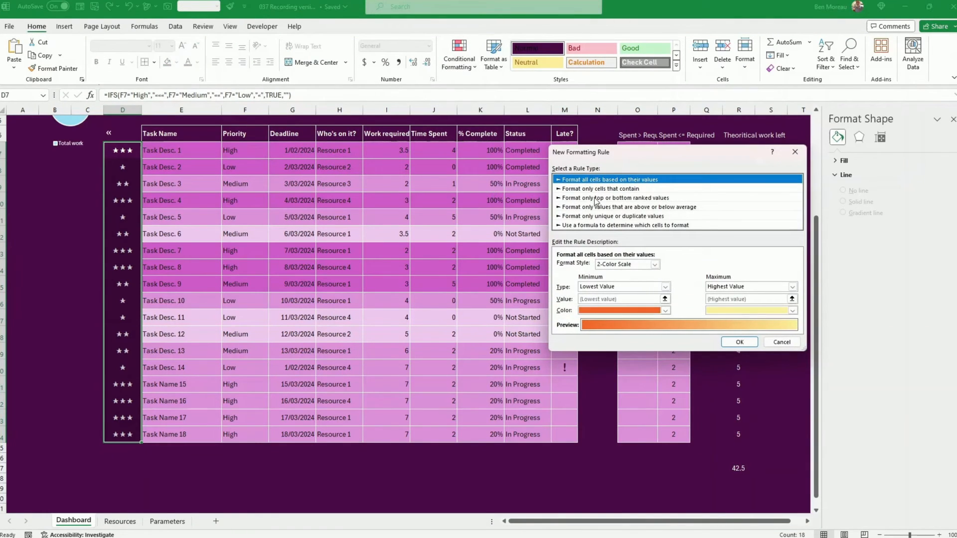
{"action": "left_click", "coordinate": [603, 189]}
{"action": "left_click", "coordinate": [671, 266]}
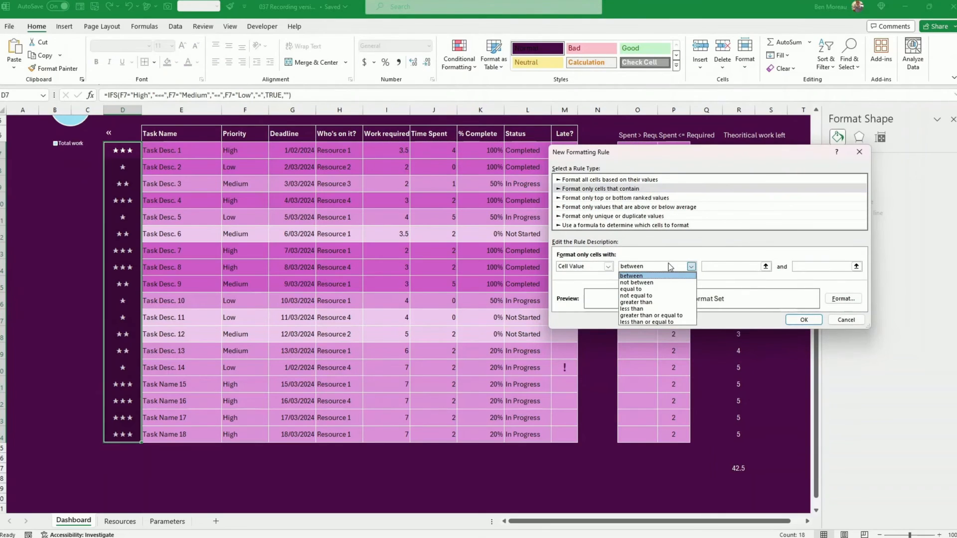
{"action": "left_click", "coordinate": [647, 291]}
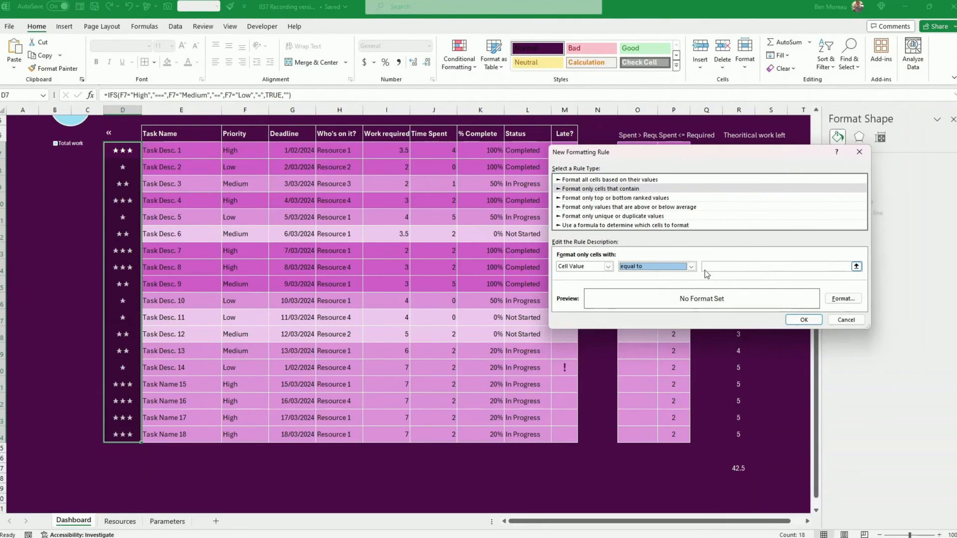
{"action": "left_click", "coordinate": [708, 267]}
{"action": "type", "text": "\"«««"}
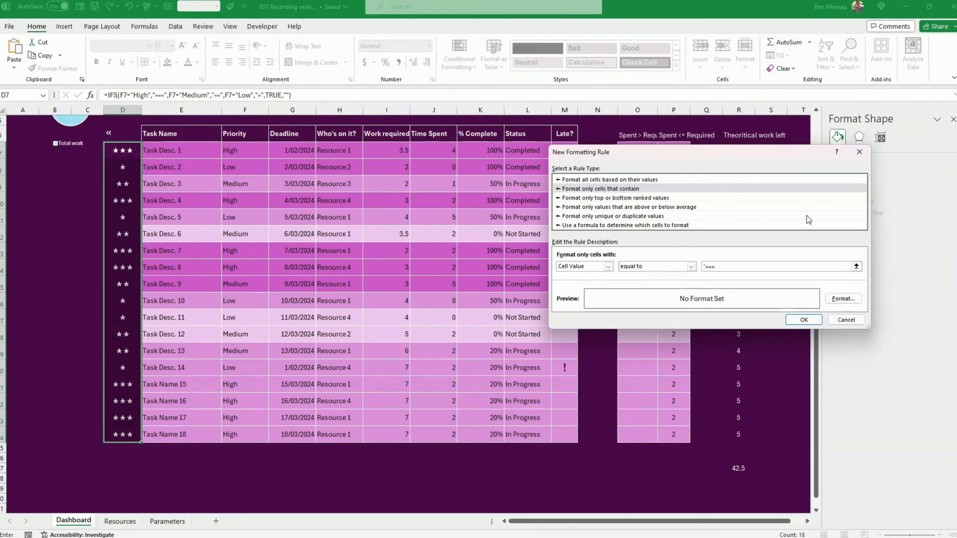
{"action": "type", "text": "\""}
Give the three-star rule a gold font colour and apply it to the priority stars
{"action": "left_click", "coordinate": [841, 301]}
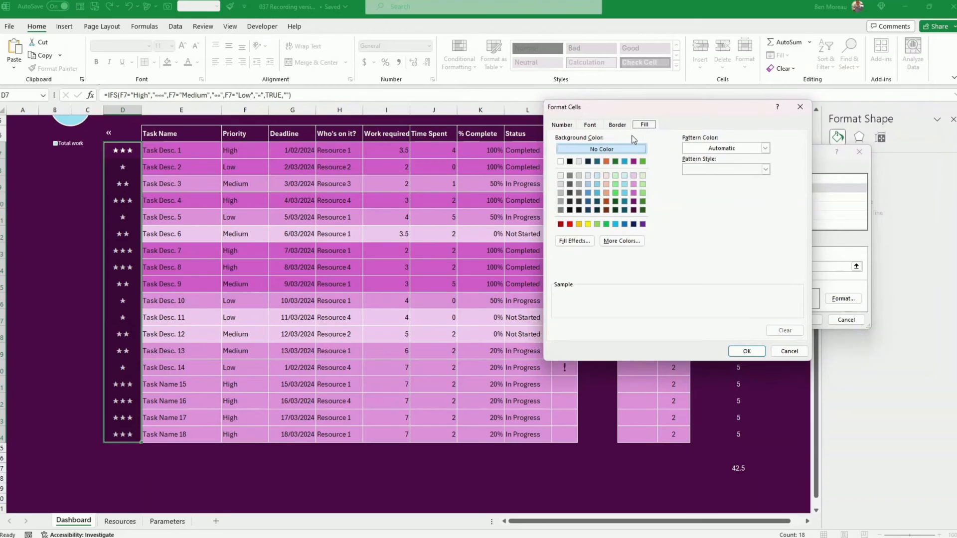
{"action": "left_click", "coordinate": [600, 126]}
{"action": "left_click", "coordinate": [746, 208]}
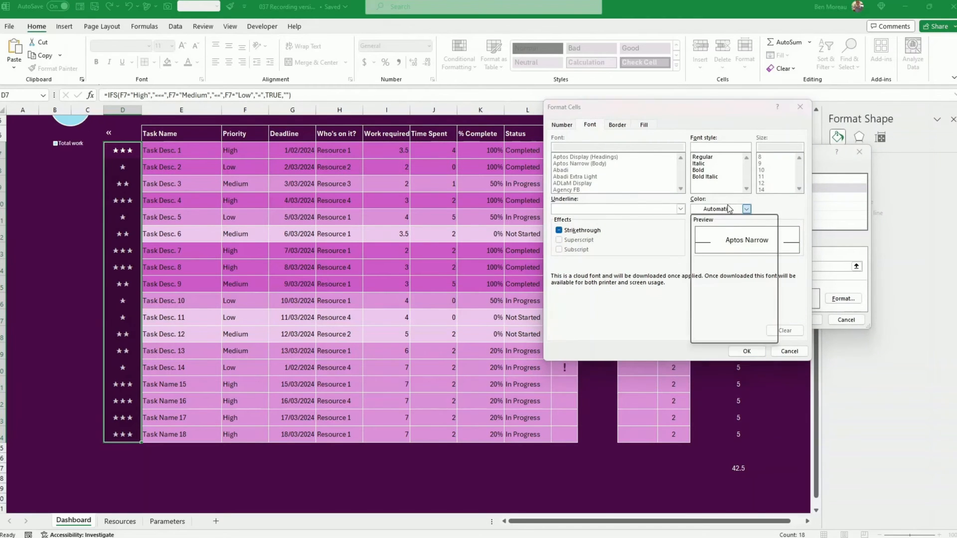
{"action": "left_click", "coordinate": [713, 319]}
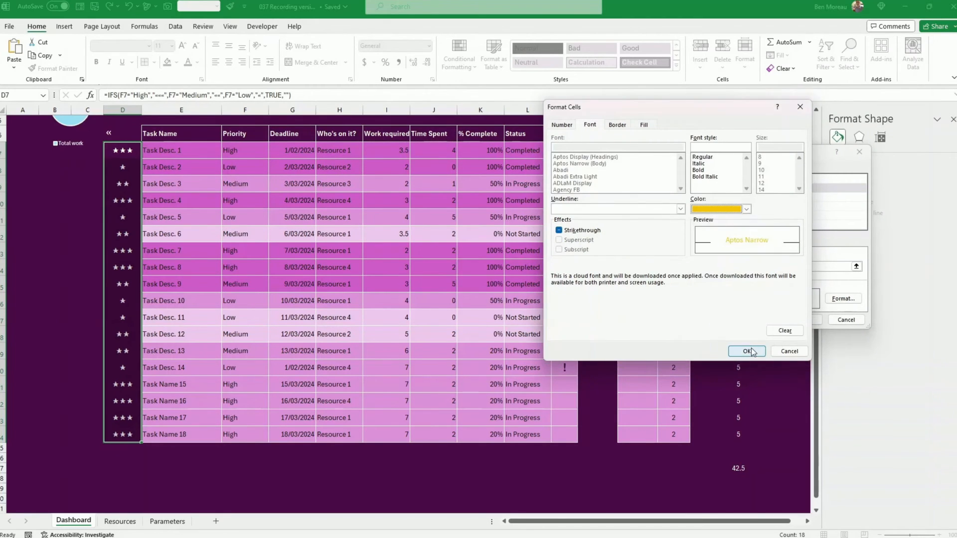
{"action": "left_click", "coordinate": [747, 350]}
{"action": "left_click", "coordinate": [804, 320]}
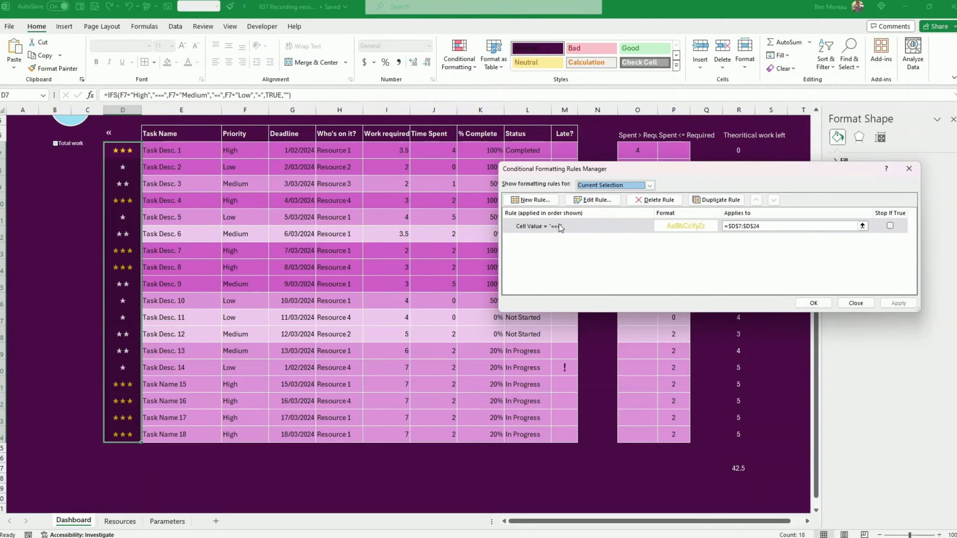
{"action": "left_click", "coordinate": [812, 304]}
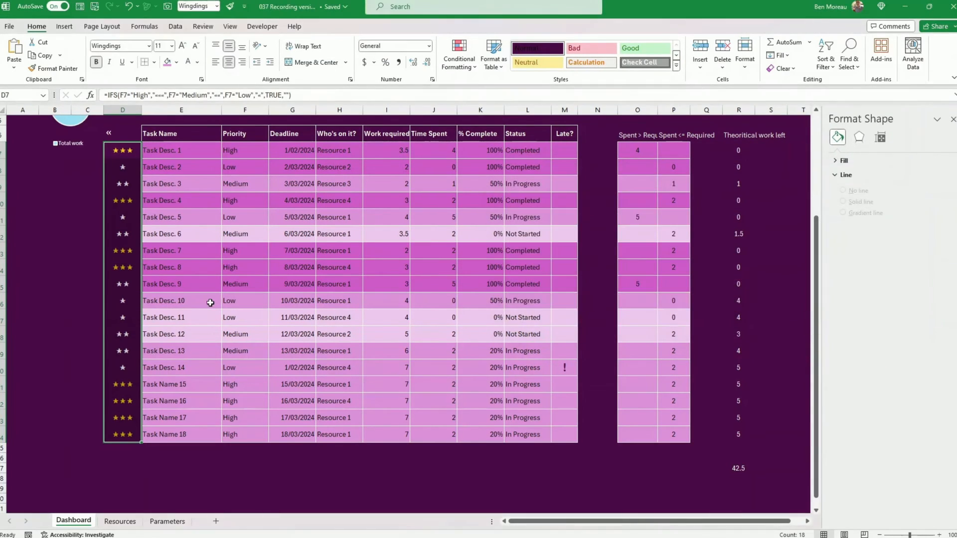
{"action": "left_click", "coordinate": [199, 301]}
Change the font of the "High" pie chart title to Wingdings
{"action": "scroll", "coordinate": [201, 305], "scroll_direction": "up", "scroll_amount": 3}
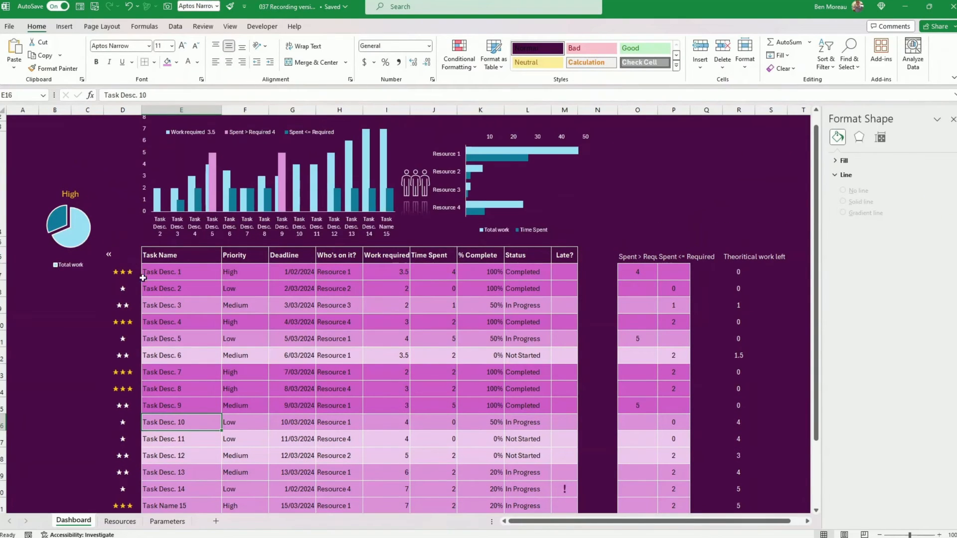
{"action": "left_click", "coordinate": [76, 195]}
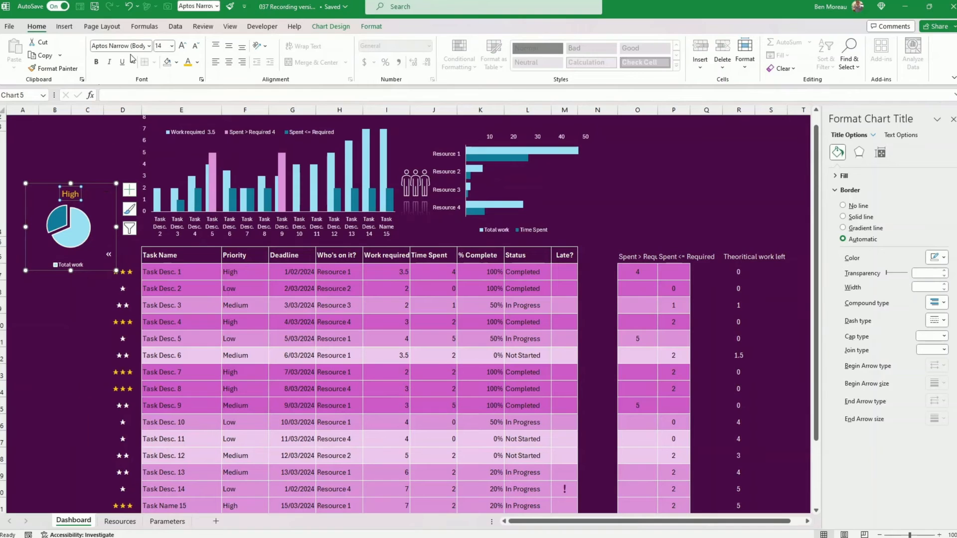
{"action": "left_click", "coordinate": [149, 45]}
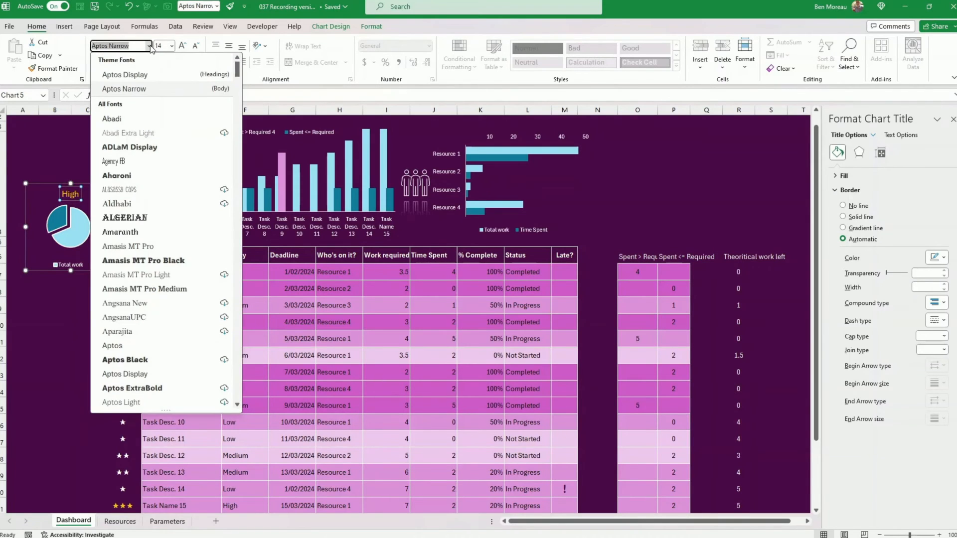
{"action": "scroll", "coordinate": [170, 298], "scroll_direction": "down", "scroll_amount": 15}
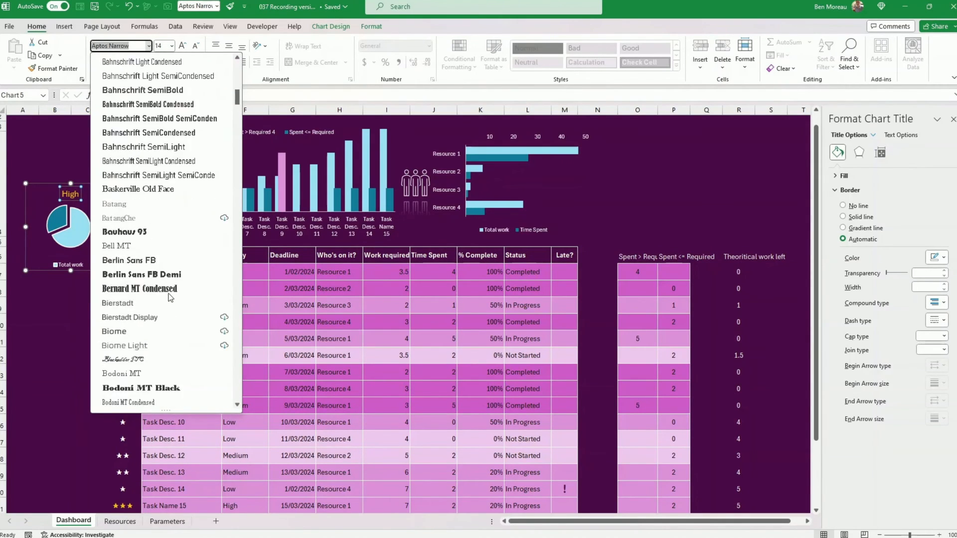
{"action": "type", "text": "Wingdings"}
{"action": "key", "text": "Return"}
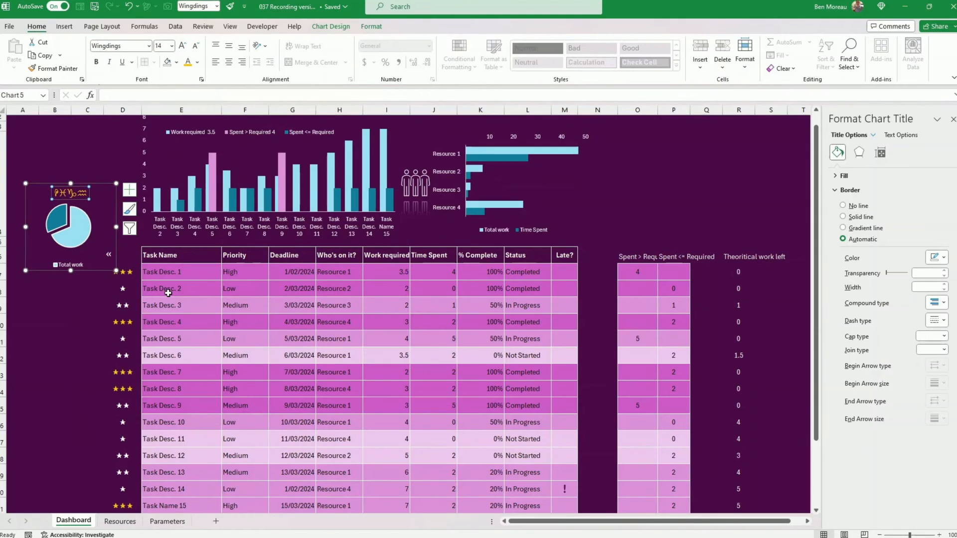
Replace the "High" pie chart title text with three pasted star characters
{"action": "double_click", "coordinate": [70, 192]}
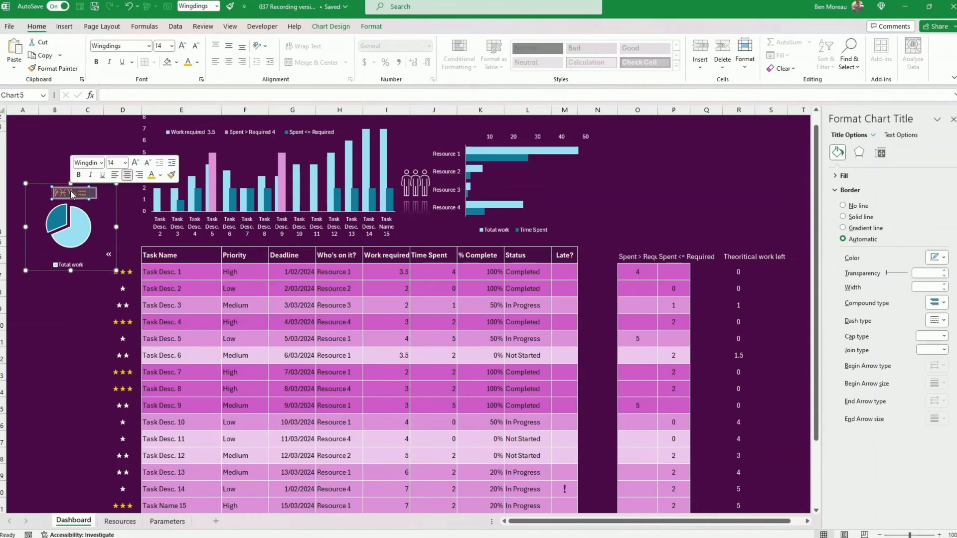
{"action": "key", "text": "BackSpace"}
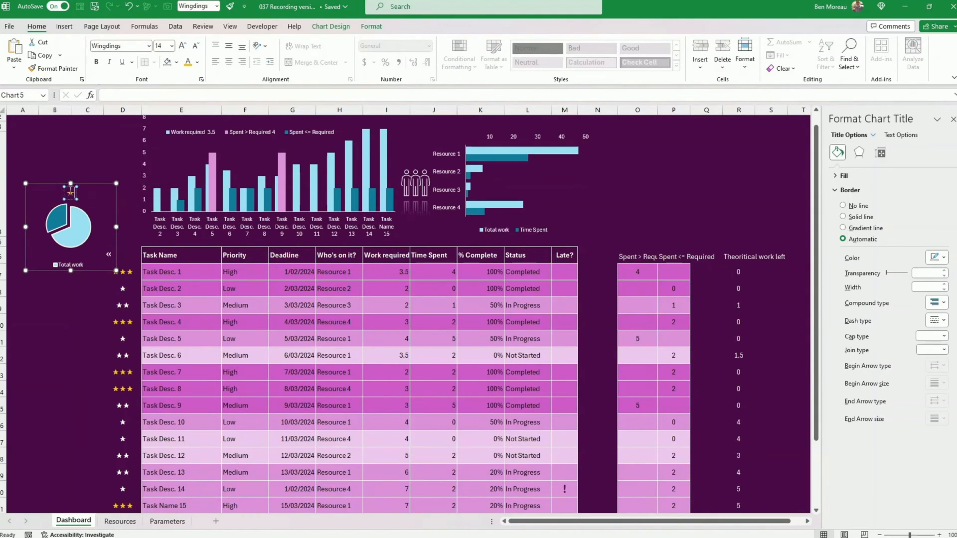
{"action": "key", "text": "ctrl+v"}
{"action": "key", "text": "ctrl+v"}
{"action": "key", "text": "ctrl+v"}
{"action": "left_click", "coordinate": [72, 310]}
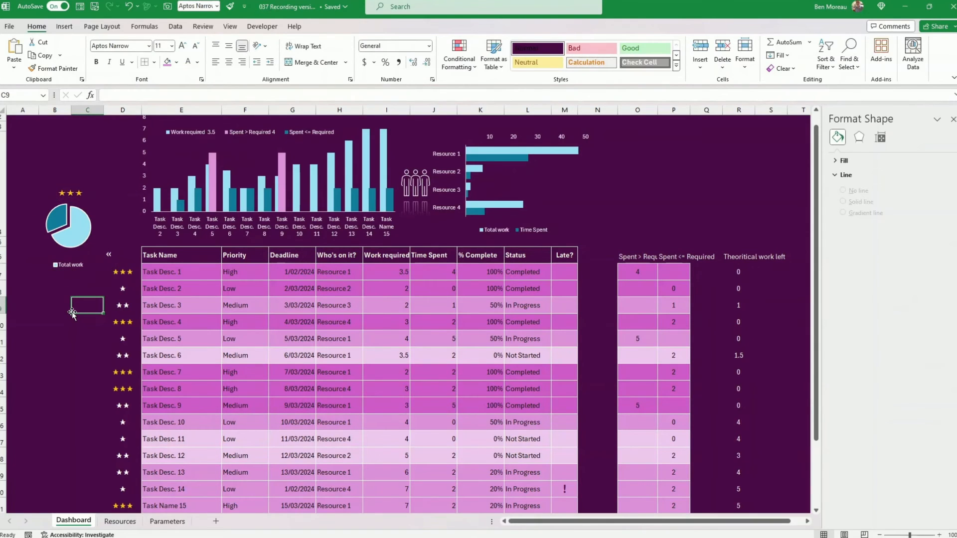
Clear the stray "«" character above the priority stars and insert a blank column before column A
{"action": "left_click", "coordinate": [112, 255]}
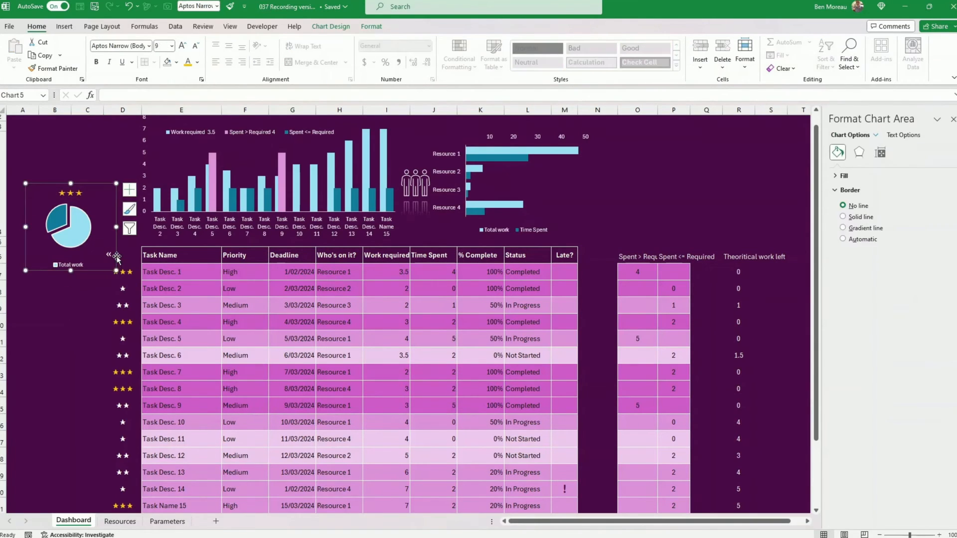
{"action": "left_click", "coordinate": [123, 252]}
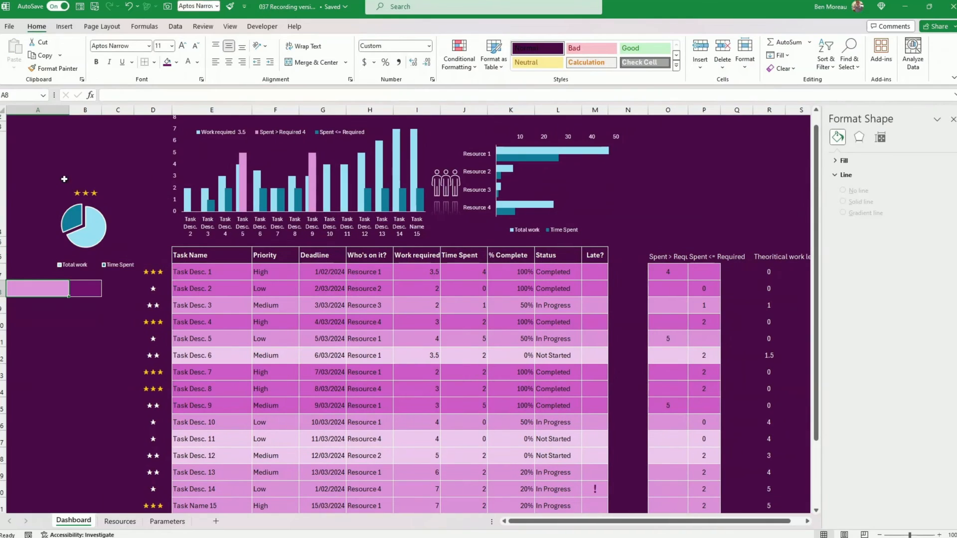
{"action": "right_click", "coordinate": [49, 109]}
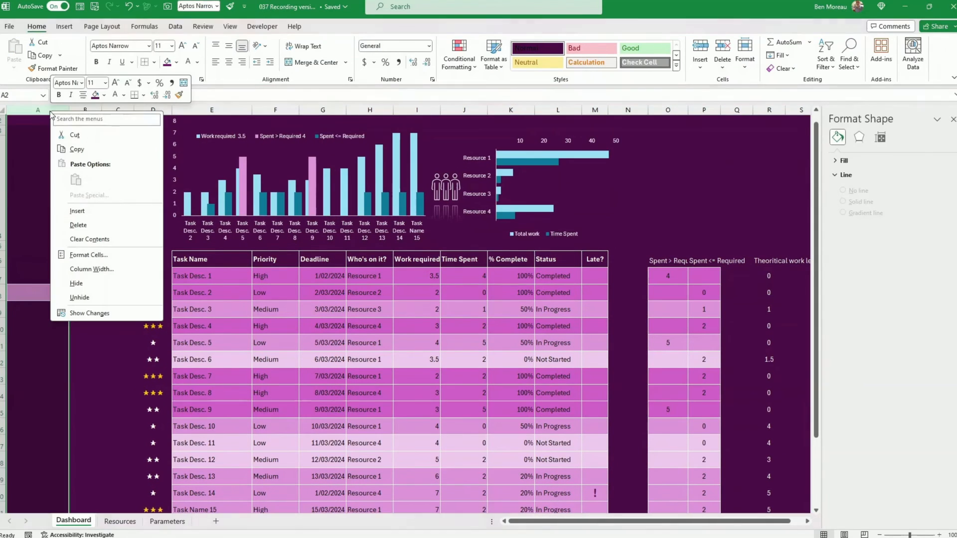
{"action": "left_click", "coordinate": [73, 212]}
Enter "Total Work" in B8 and fill B8:C8 down to row 11
{"action": "left_click", "coordinate": [67, 294]}
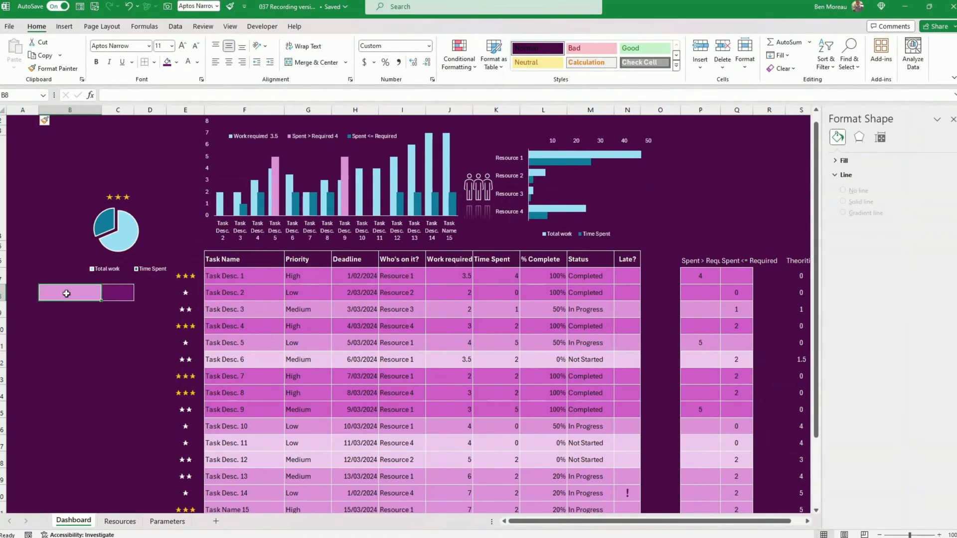
{"action": "type", "text": "Tot"}
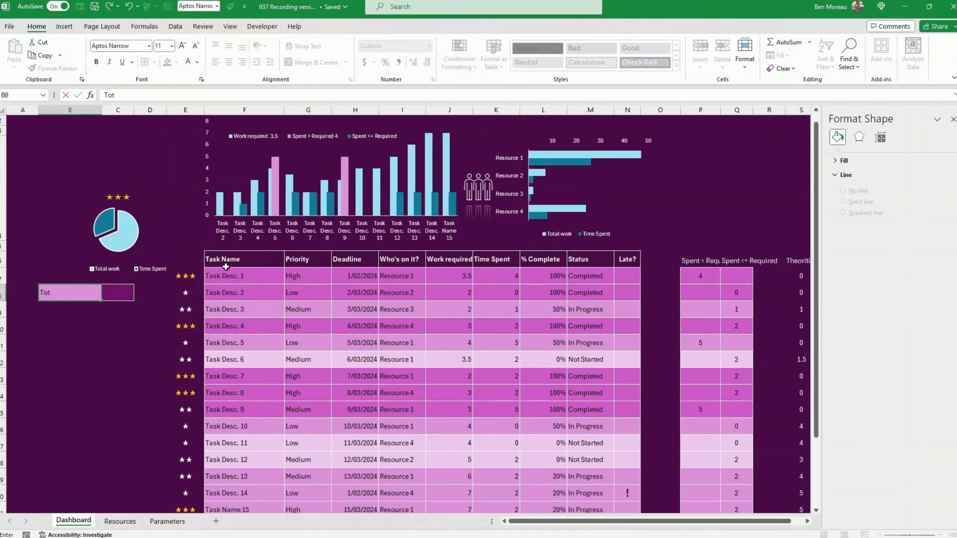
{"action": "type", "text": "al Work"}
{"action": "key", "text": "Return"}
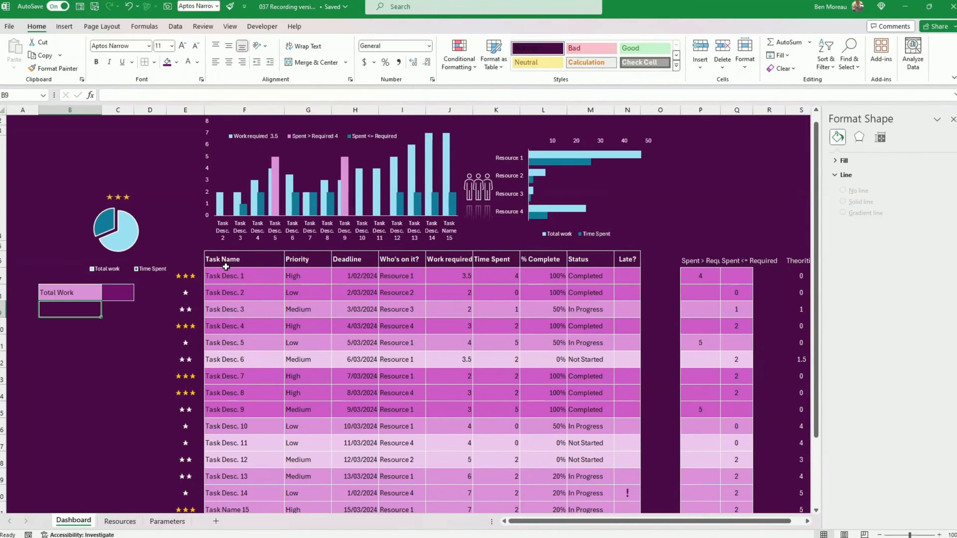
{"action": "left_click_drag", "start_coordinate": [82, 295], "coordinate": [134, 352]}
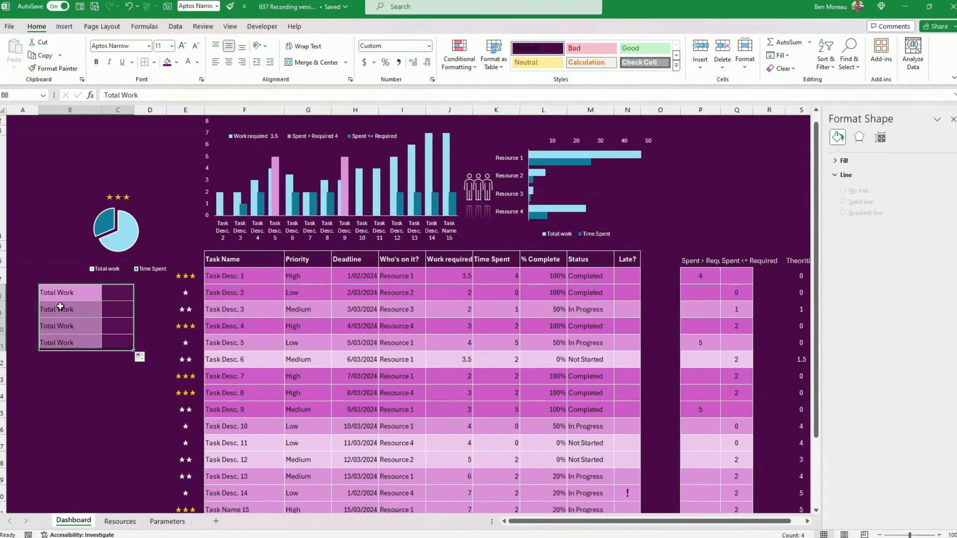
Relabel B9 as "Work Done" and B10 as "Left (Theoritical)"
{"action": "left_click", "coordinate": [81, 308]}
{"action": "type", "text": "Work"}
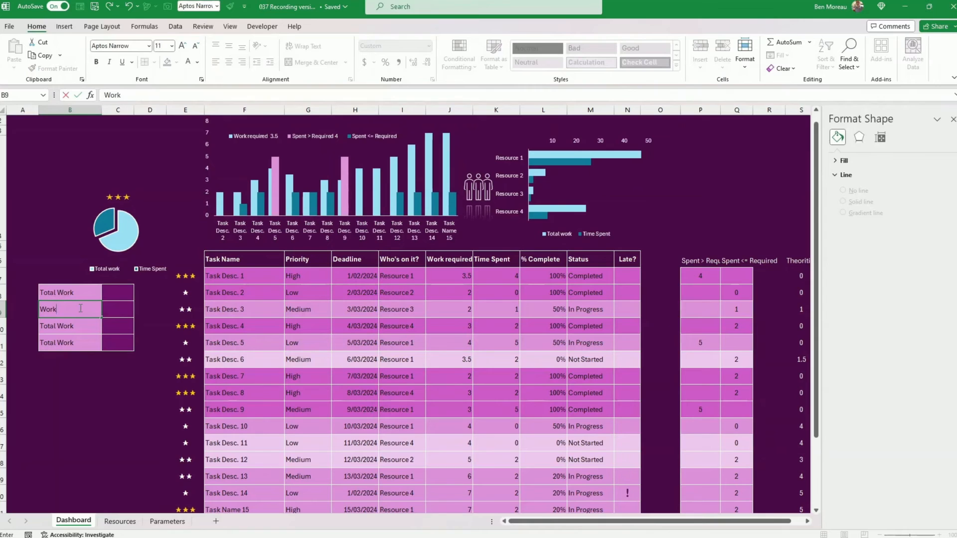
{"action": "type", "text": " Done"}
{"action": "key", "text": "Return"}
{"action": "type", "text": "Left (Th"}
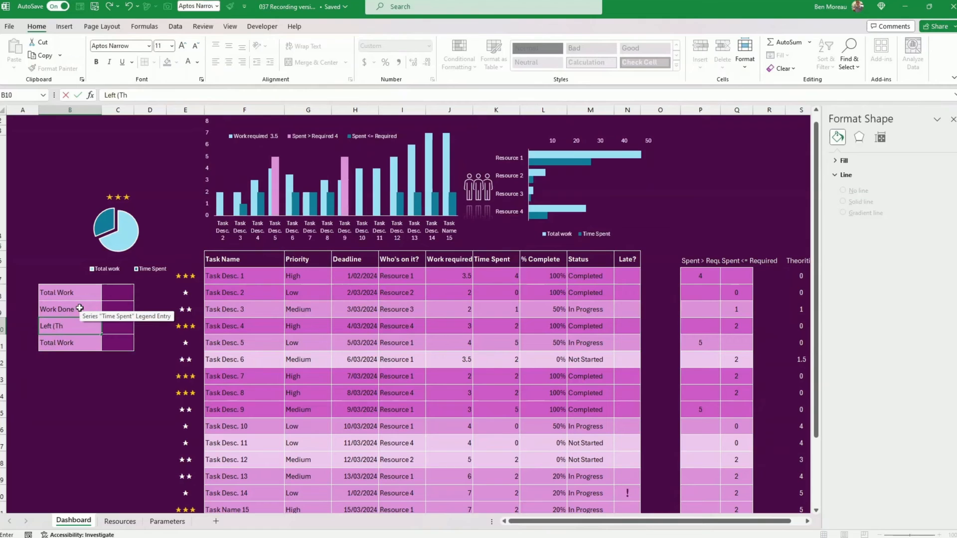
{"action": "type", "text": "eoritical"}
{"action": "key", "text": "Return"}
Relabel B11 as "Variance (+ is good)" and widen column B to fit the text
{"action": "type", "text": "Va"}
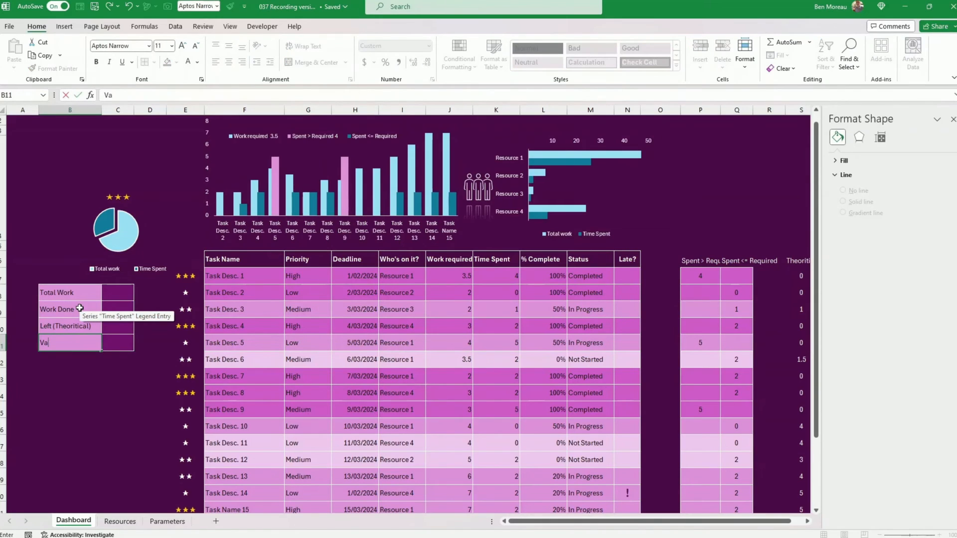
{"action": "type", "text": "riance (+ is good"}
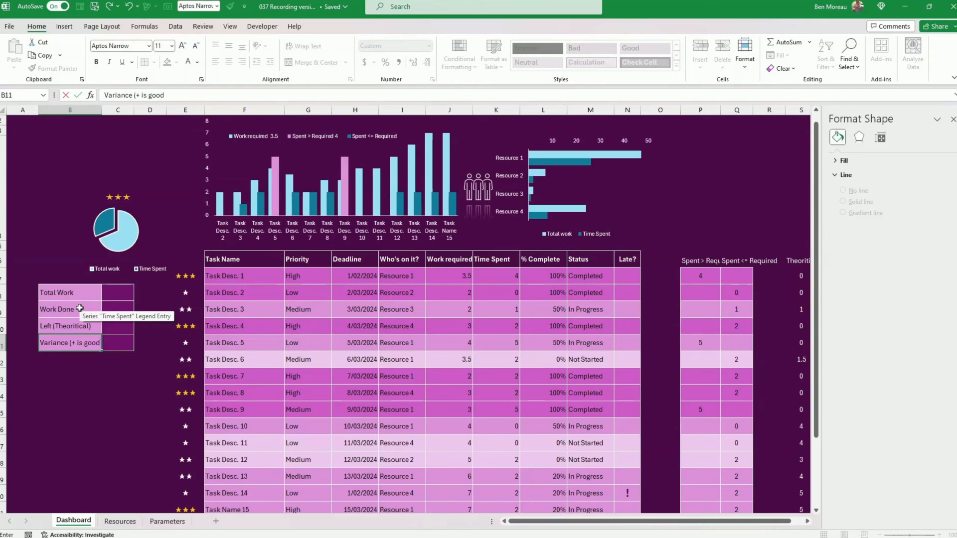
{"action": "type", "text": ")"}
{"action": "key", "text": "Return"}
{"action": "key", "text": "Up"}
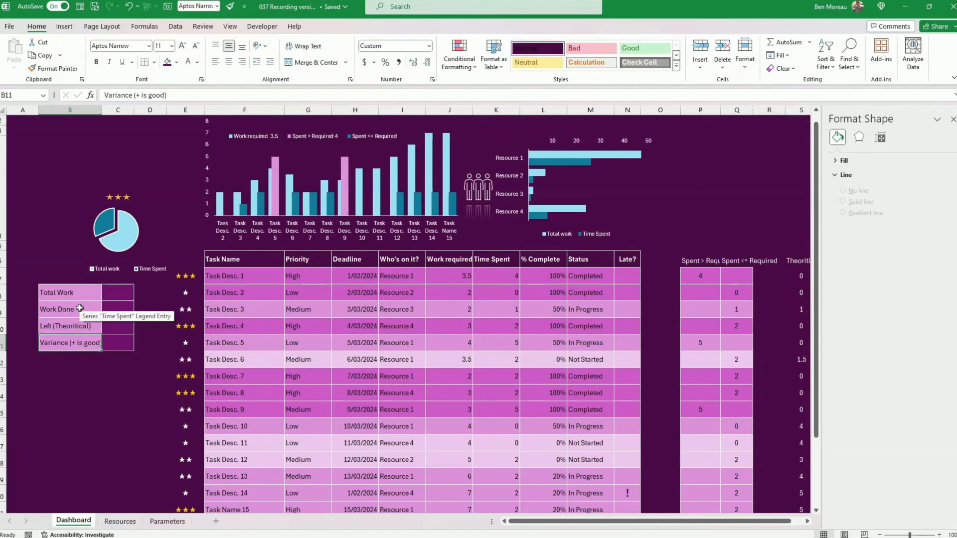
{"action": "left_click_drag", "start_coordinate": [102, 110], "coordinate": [109, 111]}
Calculate Total Work in C8 with the formula =SUM(Required)
{"action": "left_click", "coordinate": [110, 295]}
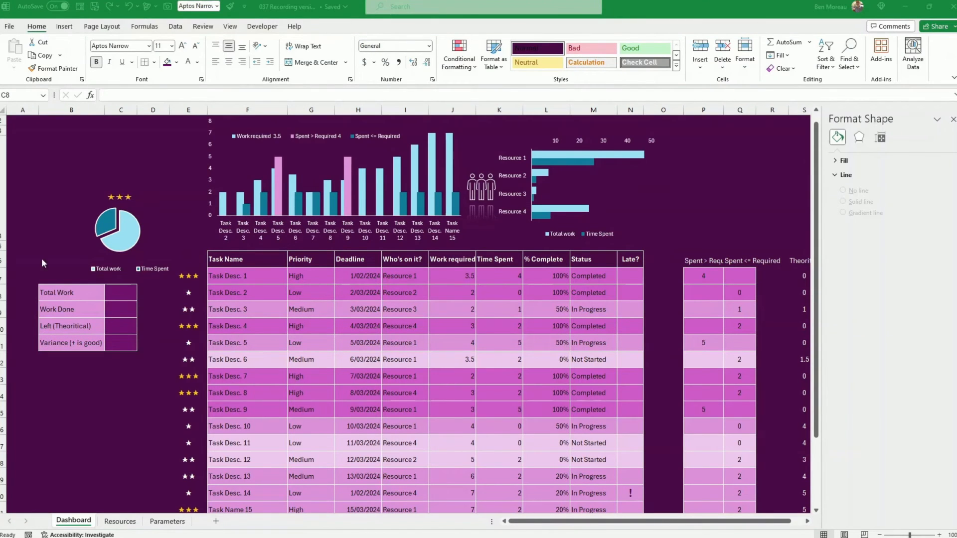
{"action": "left_click", "coordinate": [129, 320]}
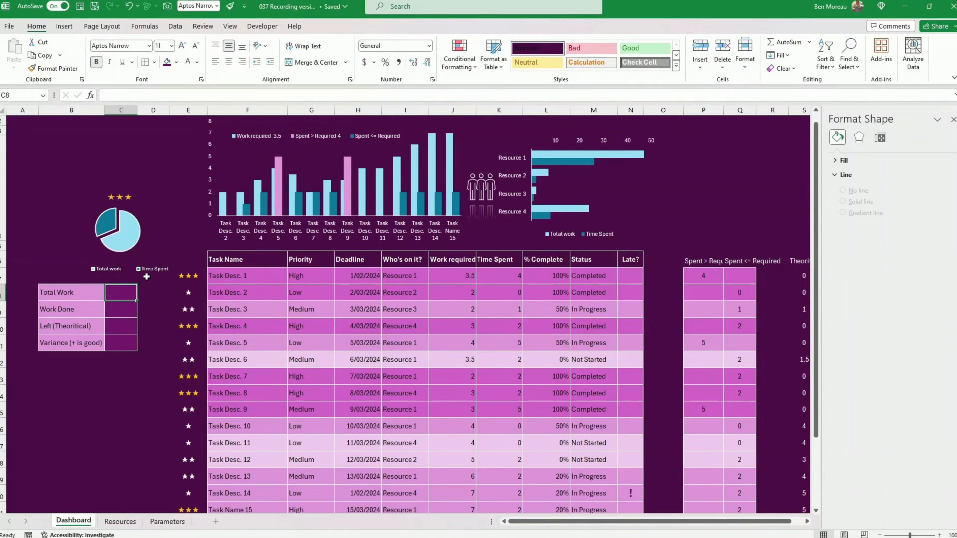
{"action": "type", "text": "=sum"}
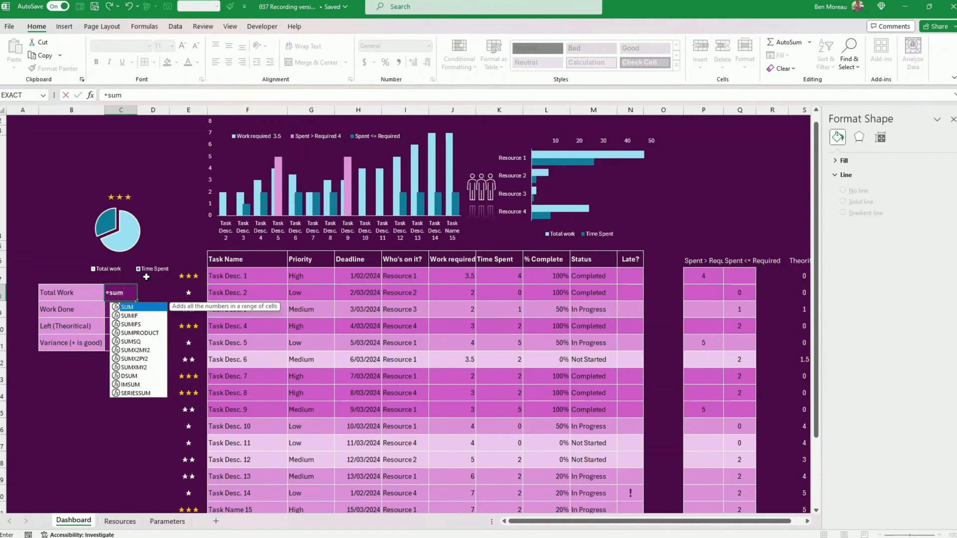
{"action": "type", "text": "(Required"}
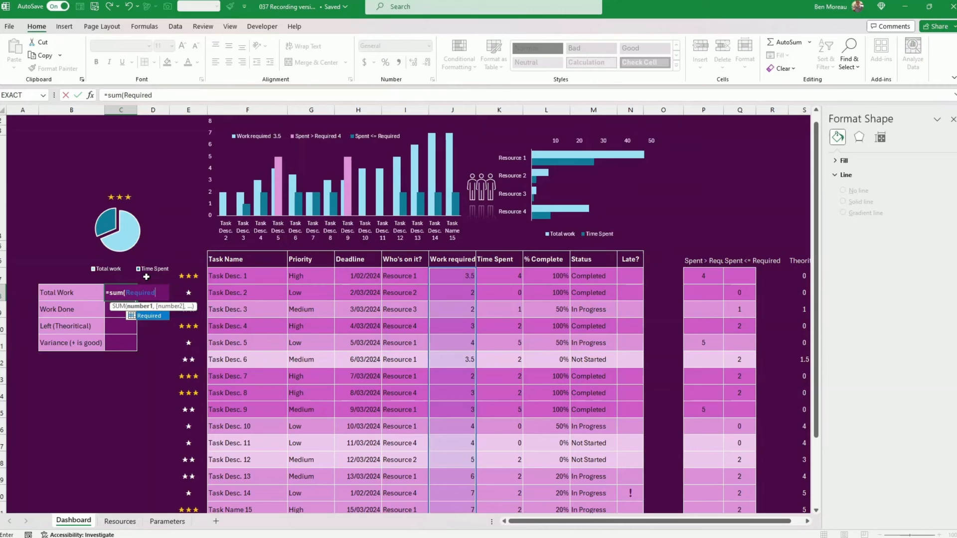
{"action": "type", "text": ")"}
{"action": "key", "text": "Return"}
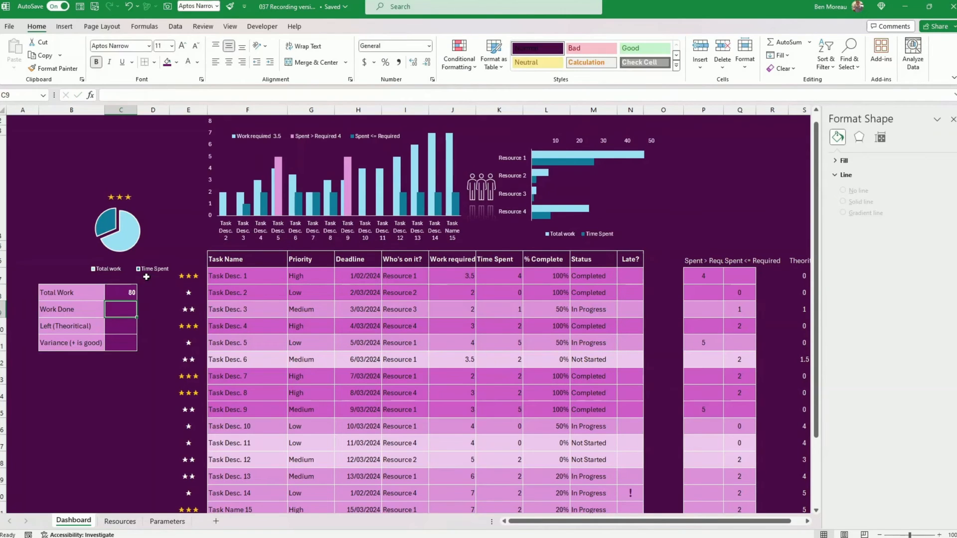
Calculate Work Done in C9 with the formula =SUM(Spent)
{"action": "type", "text": "="}
{"action": "left_click_drag", "start_coordinate": [125, 95], "coordinate": [145, 96]}
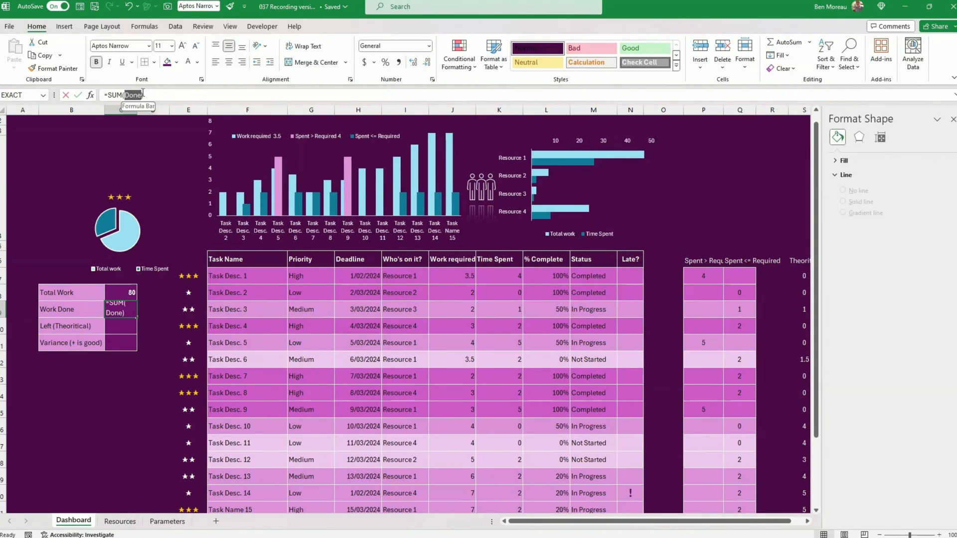
{"action": "type", "text": "Sopen"}
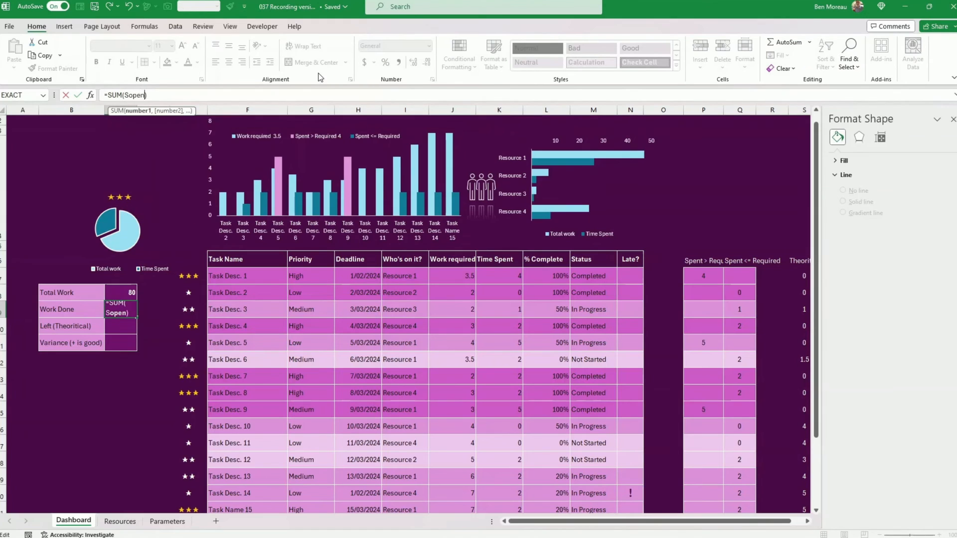
{"action": "key", "text": "BackSpace"}
{"action": "key", "text": "BackSpace"}
{"action": "key", "text": "BackSpace"}
{"action": "key", "text": "BackSpace"}
{"action": "type", "text": "pen"}
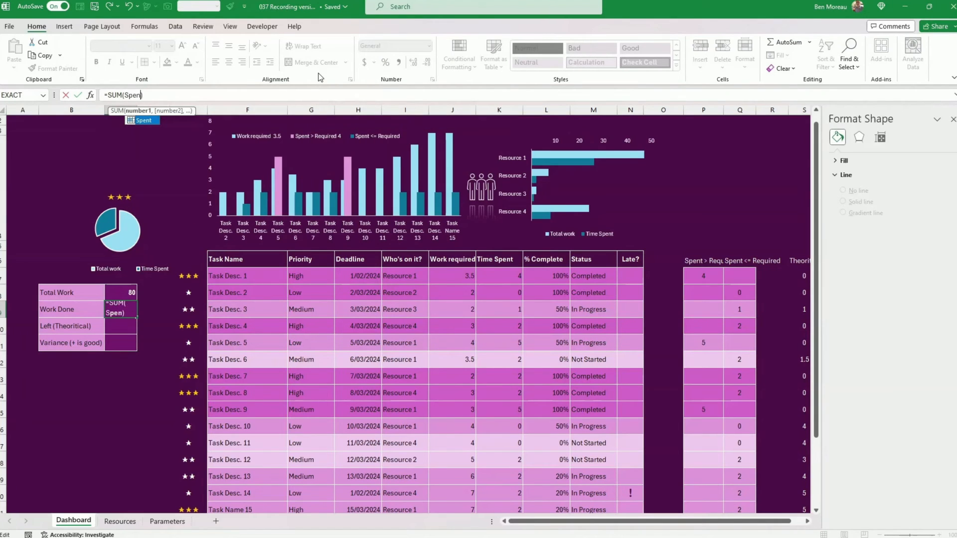
{"action": "type", "text": "t)"}
{"action": "key", "text": "Return"}
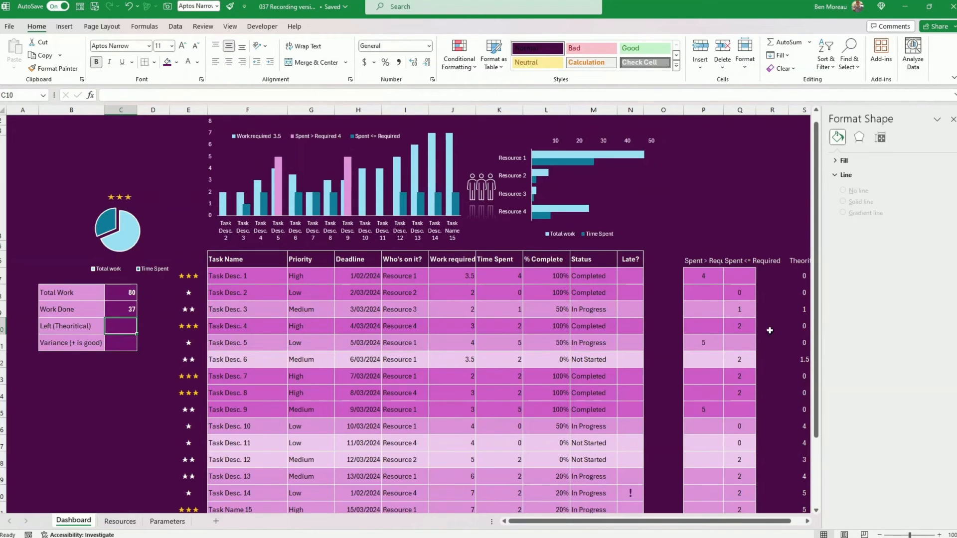
Define the name "Left" for the theoretical work left values in S7:S24
{"action": "left_click", "coordinate": [790, 329]}
{"action": "left_click", "coordinate": [784, 313]}
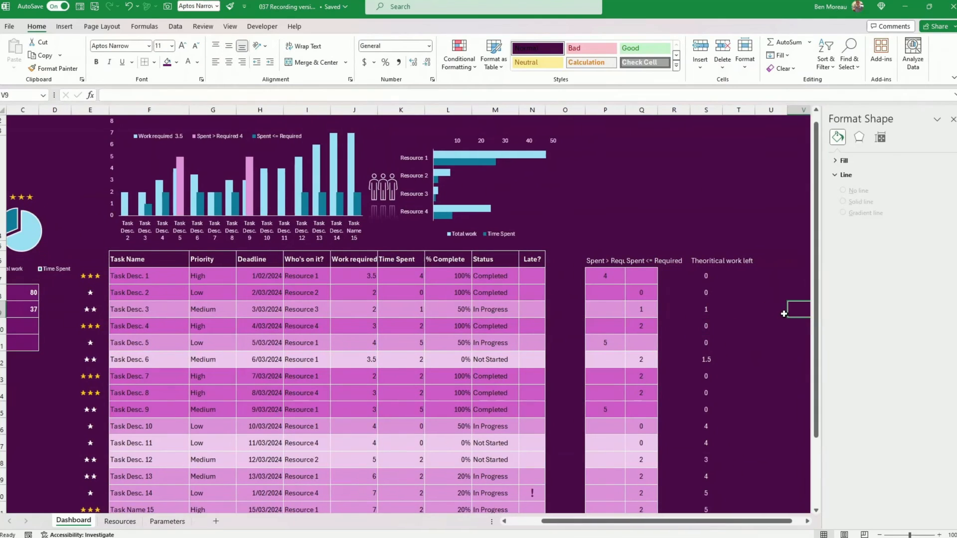
{"action": "scroll", "coordinate": [782, 309], "scroll_direction": "down", "scroll_amount": 2}
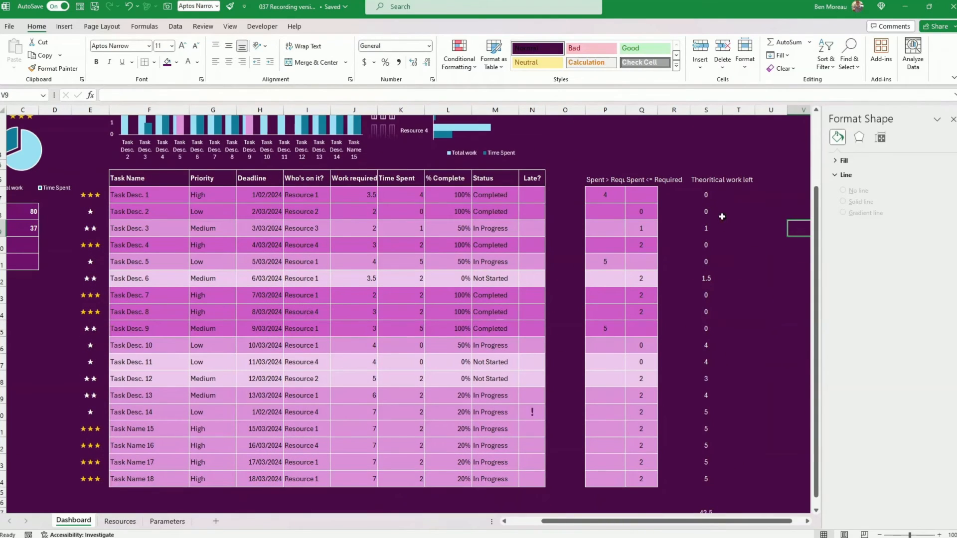
{"action": "left_click_drag", "start_coordinate": [704, 201], "coordinate": [703, 483]}
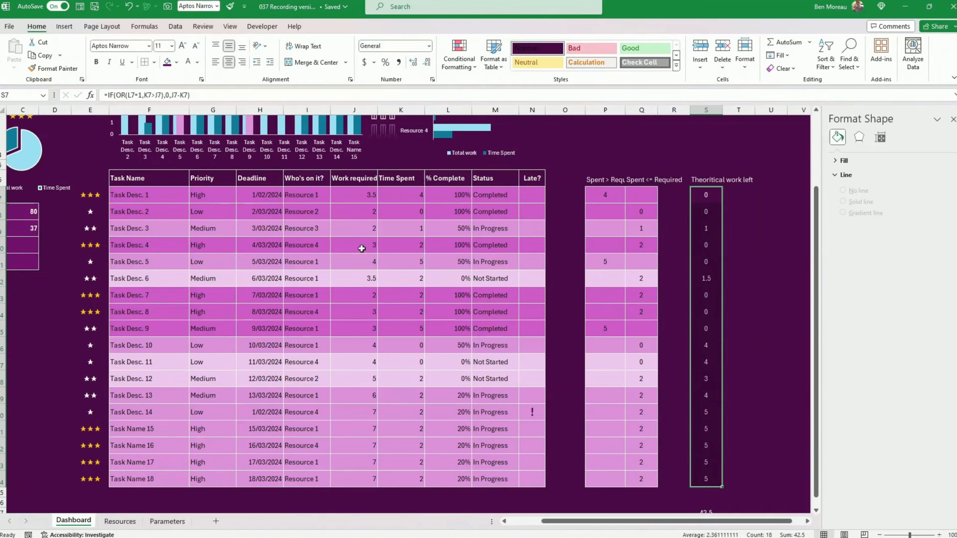
{"action": "left_click", "coordinate": [5, 95]}
{"action": "type", "text": "Left"}
{"action": "key", "text": "Return"}
Calculate Left (Theoritical) in C10 with the formula =SUM(Left)
{"action": "left_click", "coordinate": [19, 244]}
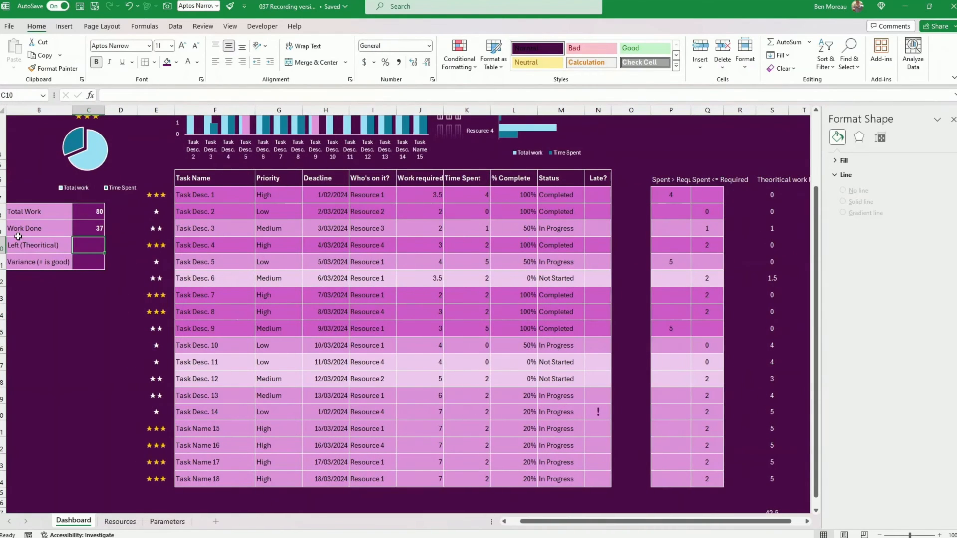
{"action": "type", "text": "=sum("}
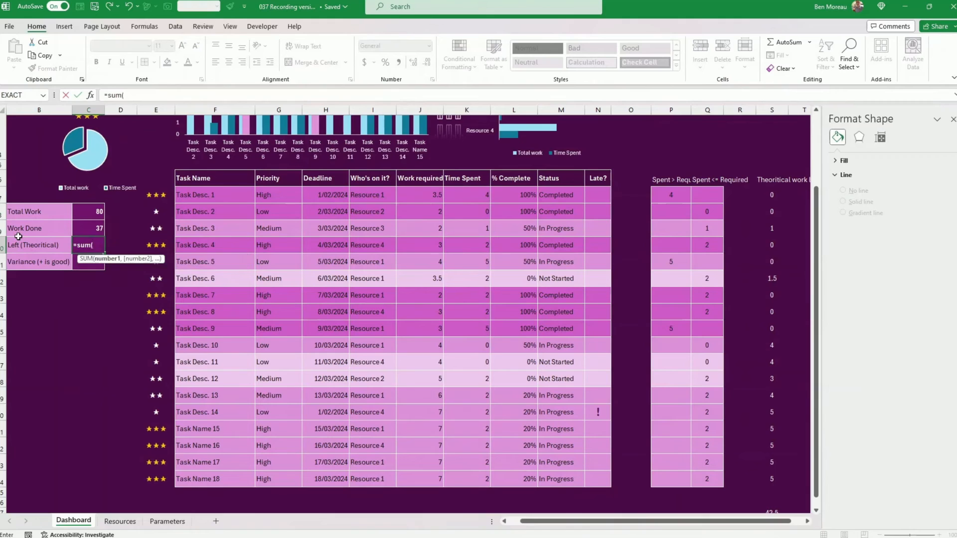
{"action": "type", "text": "left)"}
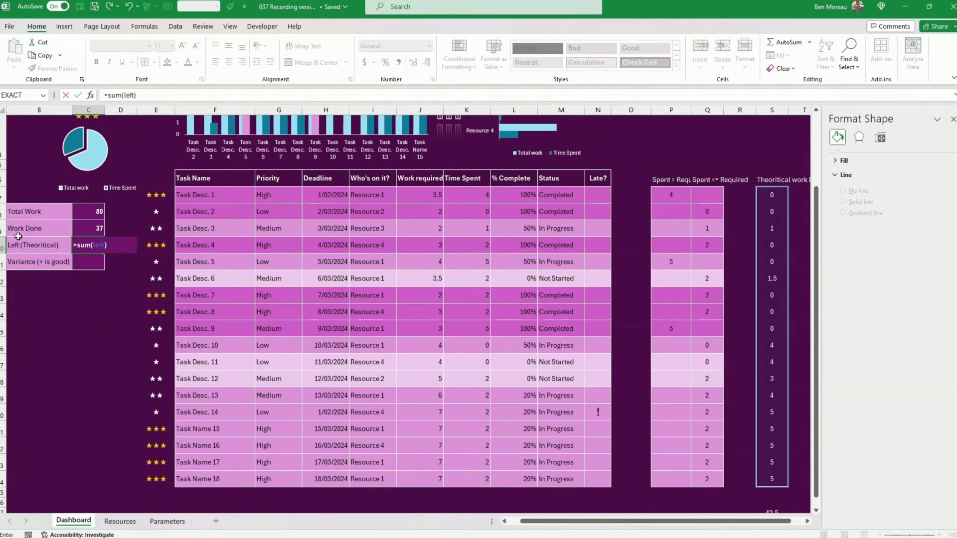
{"action": "key", "text": "Return"}
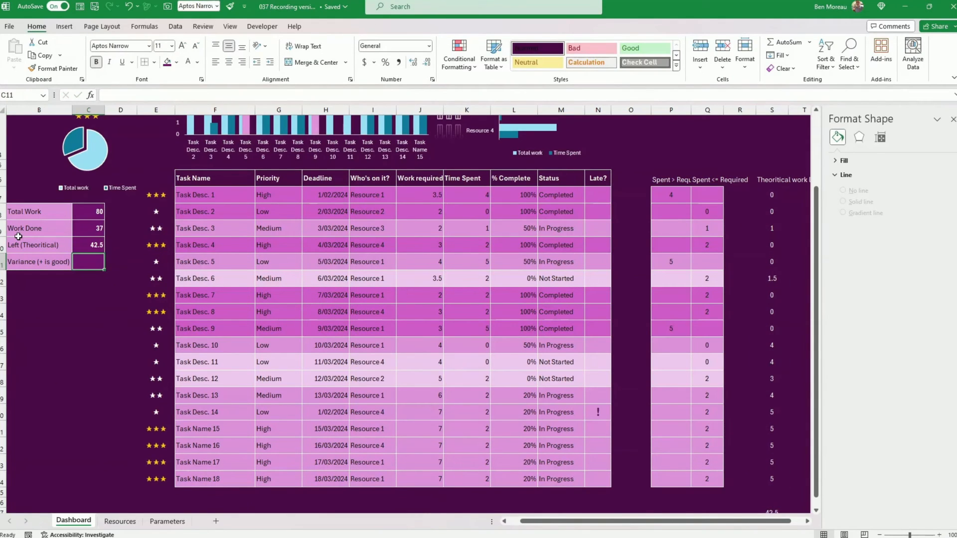
Calculate the variance in C11 with the formula =C8-C9-C10
{"action": "type", "text": "="}
{"action": "key", "text": "Up"}
{"action": "key", "text": "Up"}
{"action": "key", "text": "Up"}
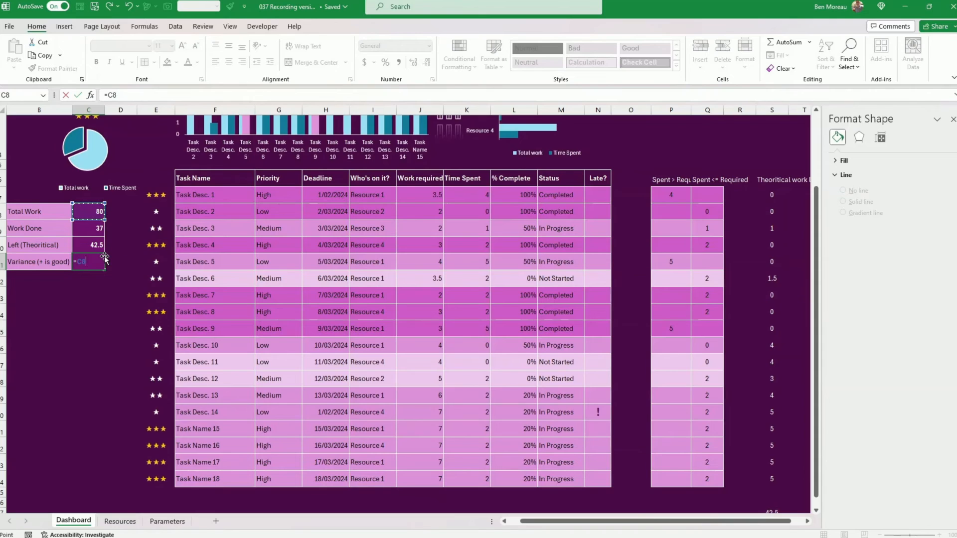
{"action": "type", "text": "-"}
{"action": "key", "text": "Up"}
{"action": "key", "text": "Up"}
{"action": "type", "text": "-"}
{"action": "key", "text": "Up"}
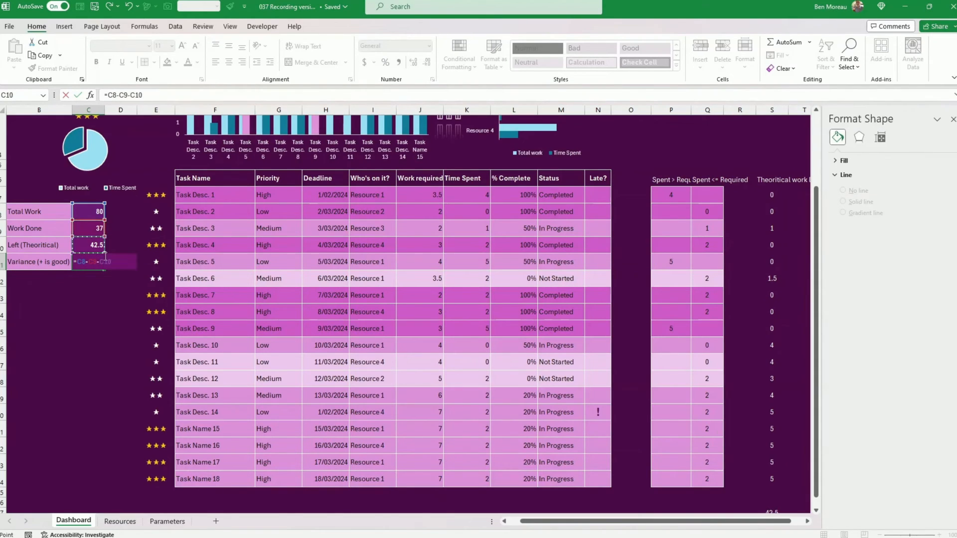
{"action": "key", "text": "ctrl+Return"}
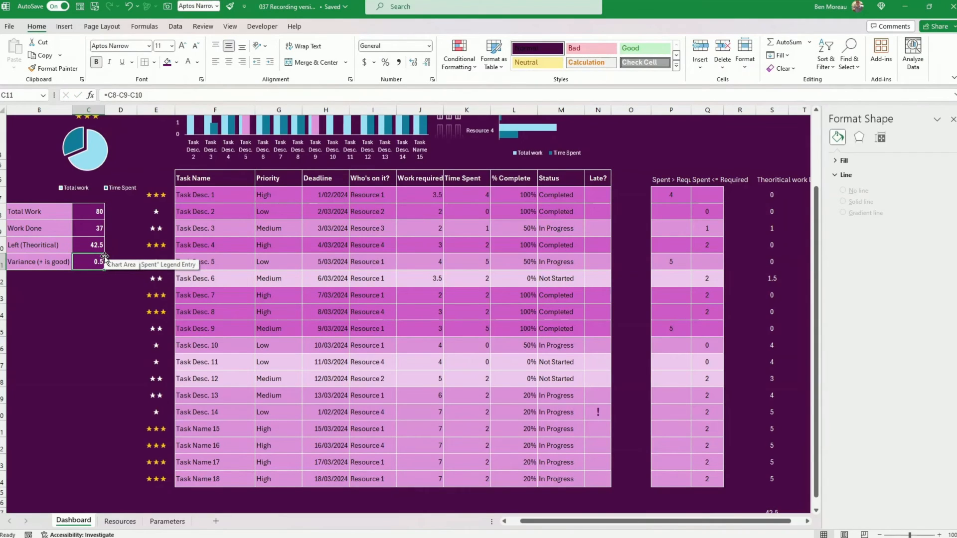
Close the Format Shape pane to give the dashboard more room
{"action": "left_click", "coordinate": [111, 300]}
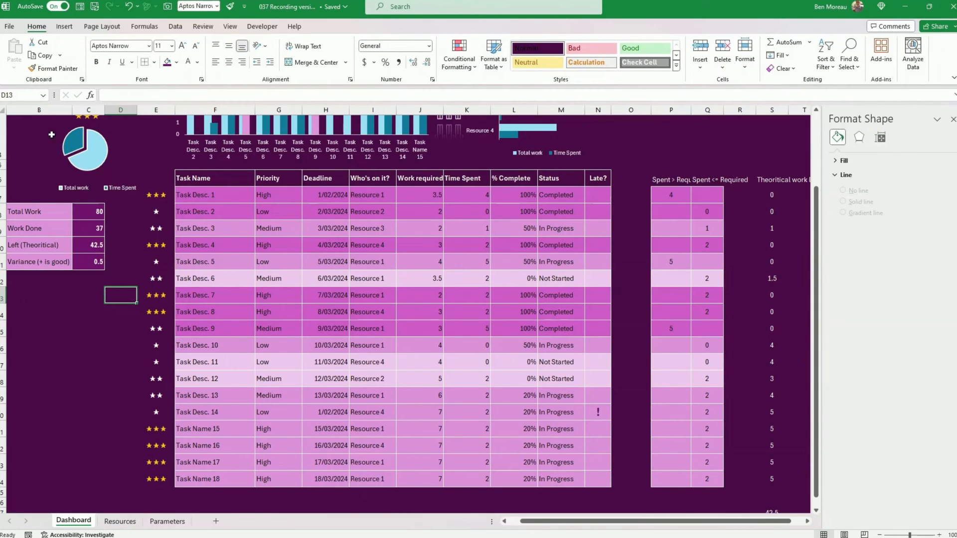
{"action": "scroll", "coordinate": [30, 143], "scroll_direction": "up", "scroll_amount": 1}
{"action": "scroll", "coordinate": [30, 142], "scroll_direction": "left", "scroll_amount": 1}
{"action": "left_click", "coordinate": [65, 289]}
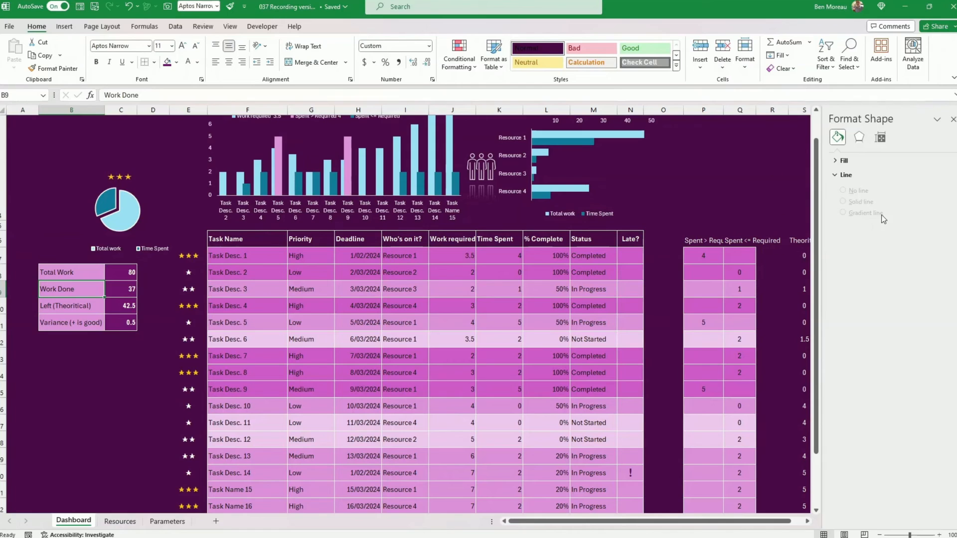
{"action": "left_click", "coordinate": [953, 121]}
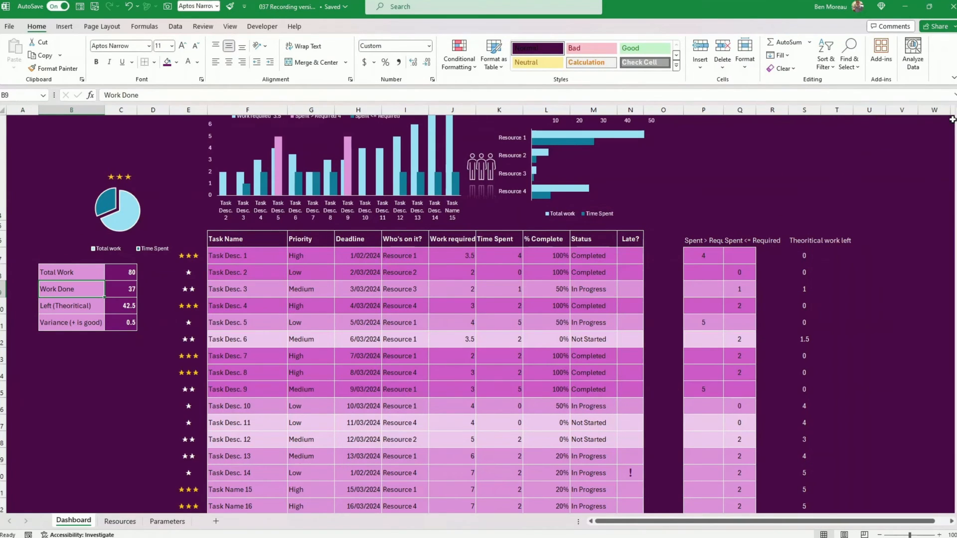
{"action": "left_click", "coordinate": [947, 171]}
{"action": "scroll", "coordinate": [56, 373], "scroll_direction": "down", "scroll_amount": 1}
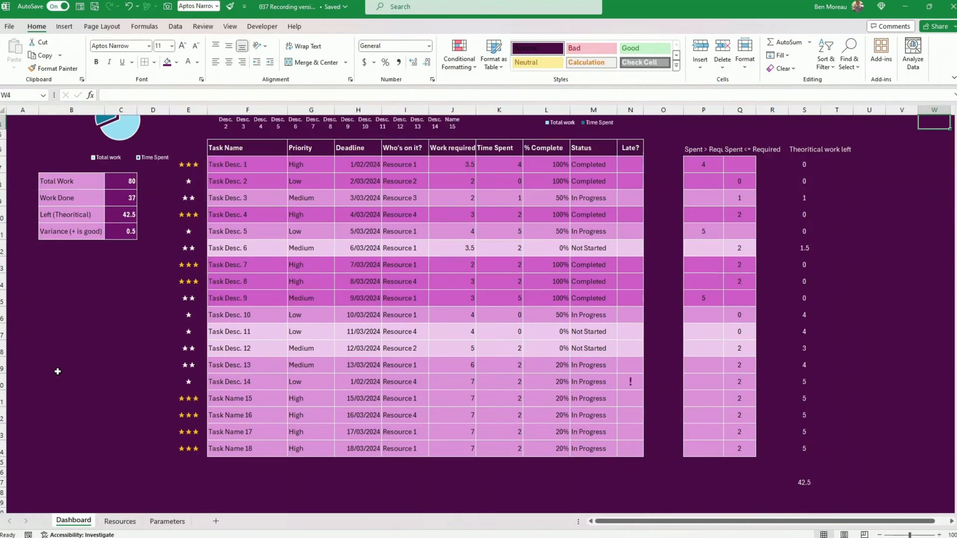
{"action": "scroll", "coordinate": [57, 373], "scroll_direction": "up", "scroll_amount": 1}
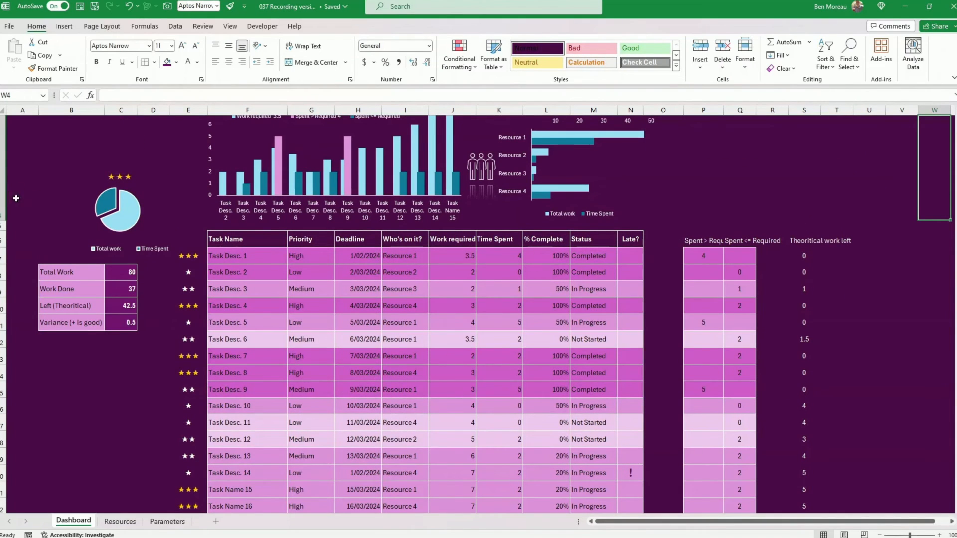
Toggle bold formatting on the work summary values in C8:C11
{"action": "left_click", "coordinate": [103, 368]}
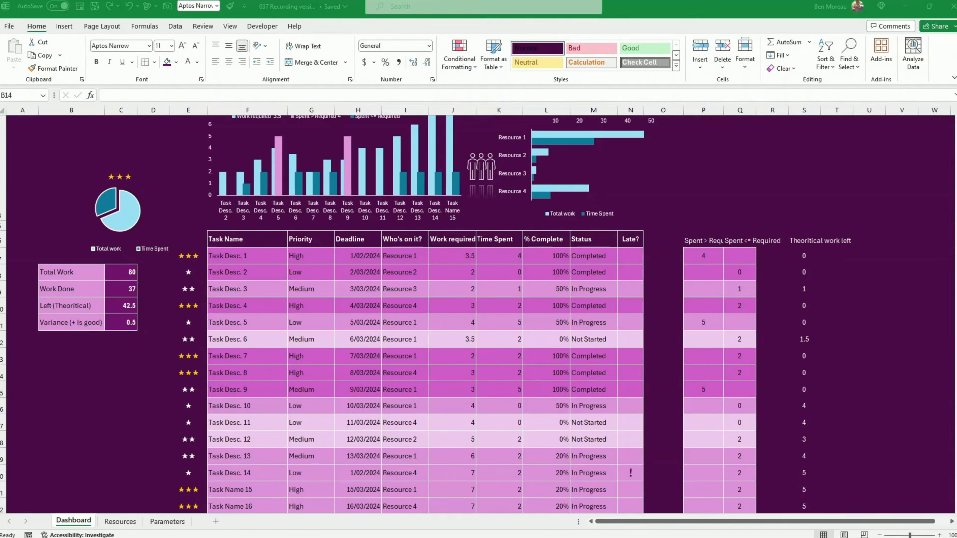
{"action": "left_click", "coordinate": [85, 353]}
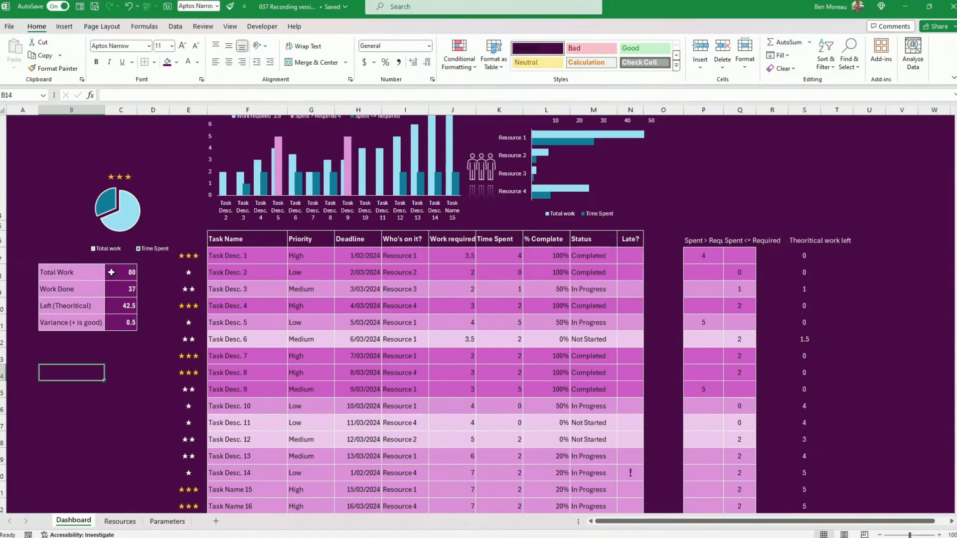
{"action": "left_click_drag", "start_coordinate": [111, 272], "coordinate": [128, 314]}
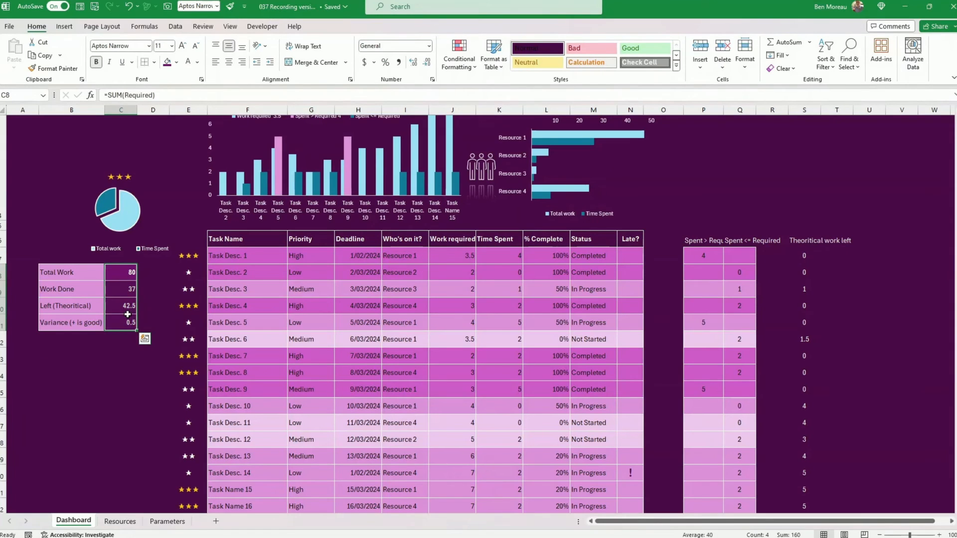
{"action": "key", "text": "ctrl+b"}
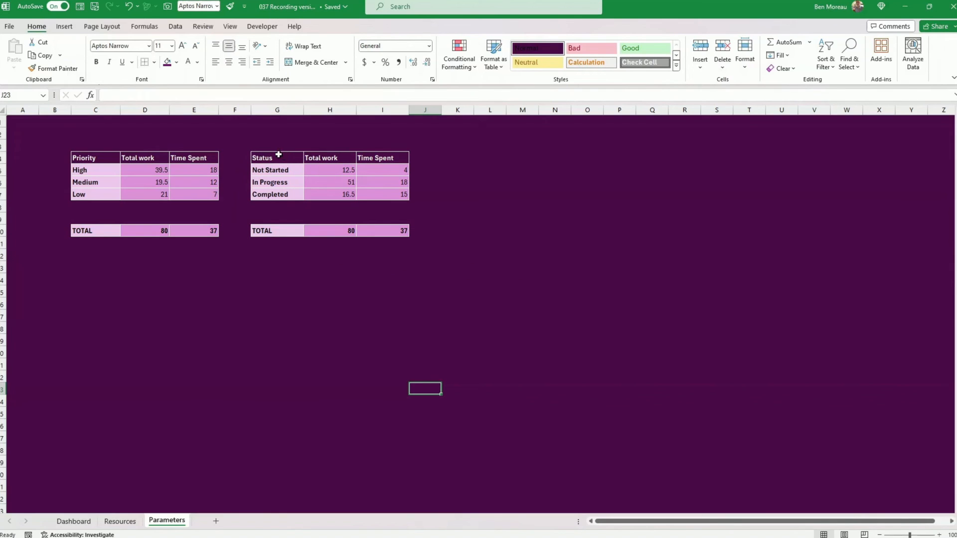
Insert a doughnut chart of total work by status from G4:H7 on the Parameters sheet
{"action": "left_click_drag", "start_coordinate": [279, 155], "coordinate": [320, 192]}
{"action": "left_click", "coordinate": [64, 28]}
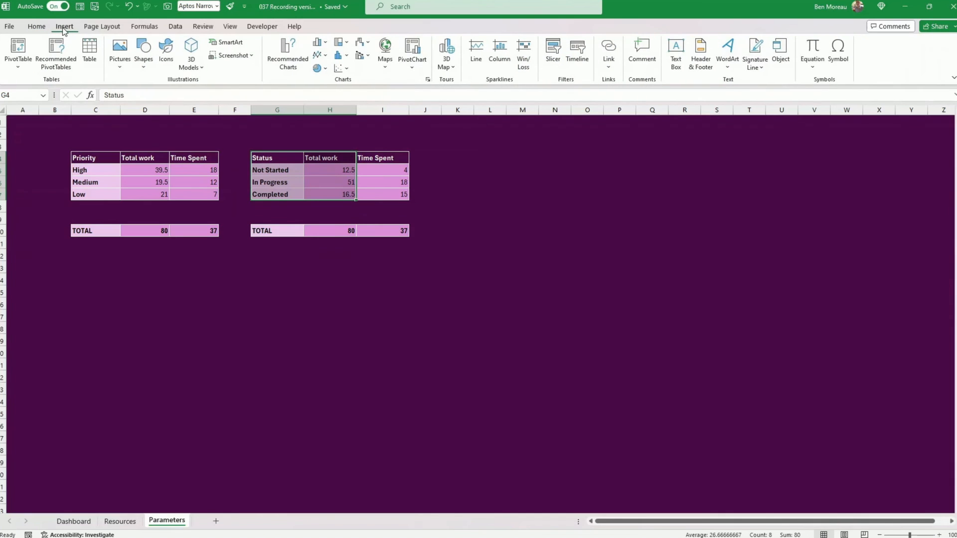
{"action": "left_click", "coordinate": [325, 68]}
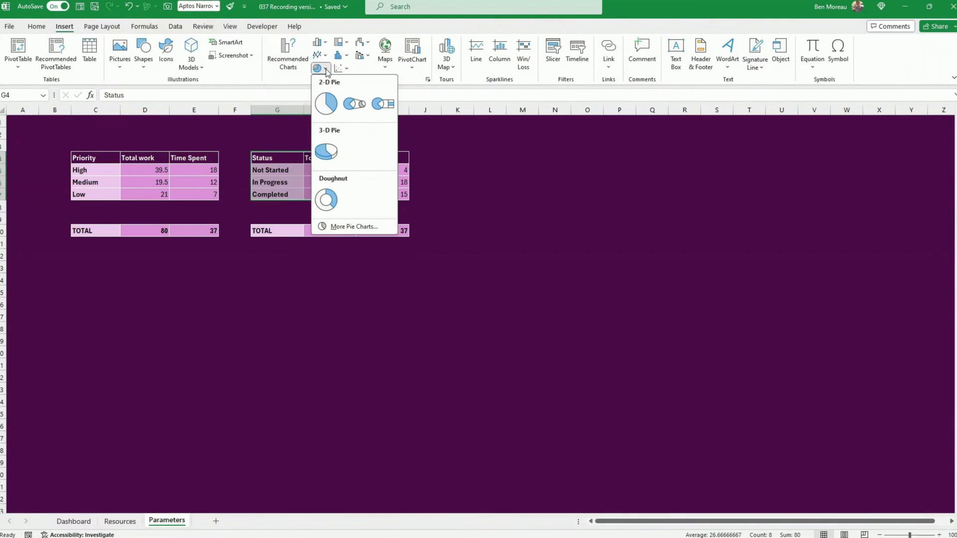
{"action": "left_click", "coordinate": [327, 199]}
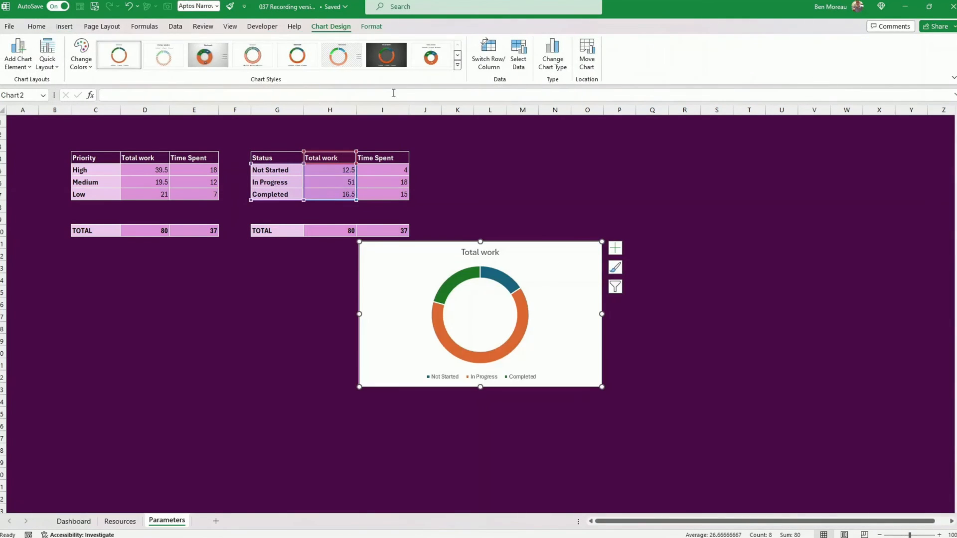
Remove the fill from the Total work doughnut chart's background
{"action": "left_click", "coordinate": [371, 26]}
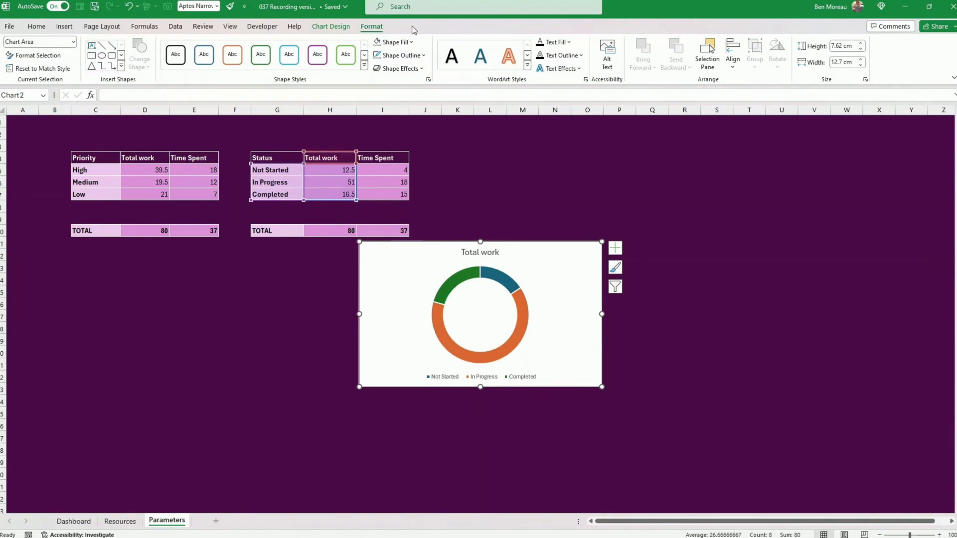
{"action": "left_click", "coordinate": [396, 42]}
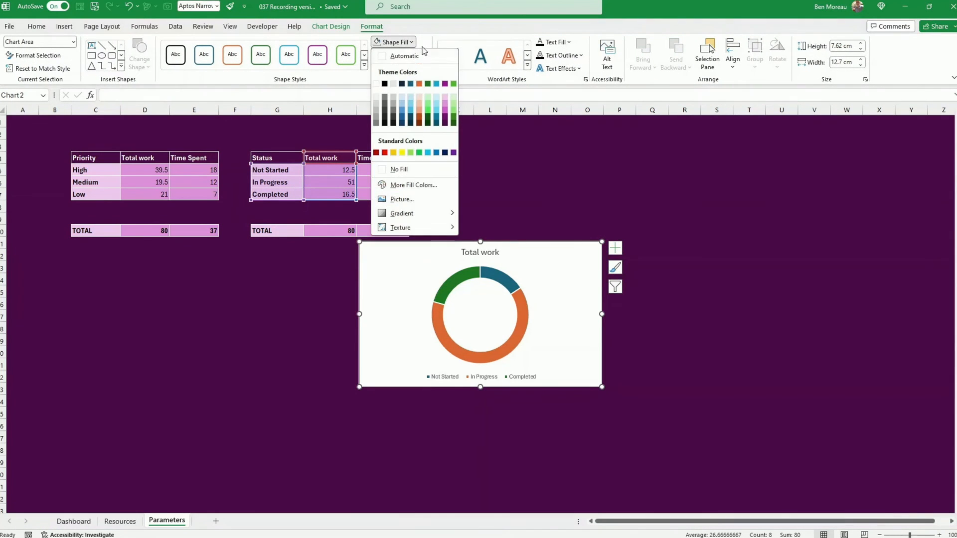
{"action": "left_click", "coordinate": [405, 169]}
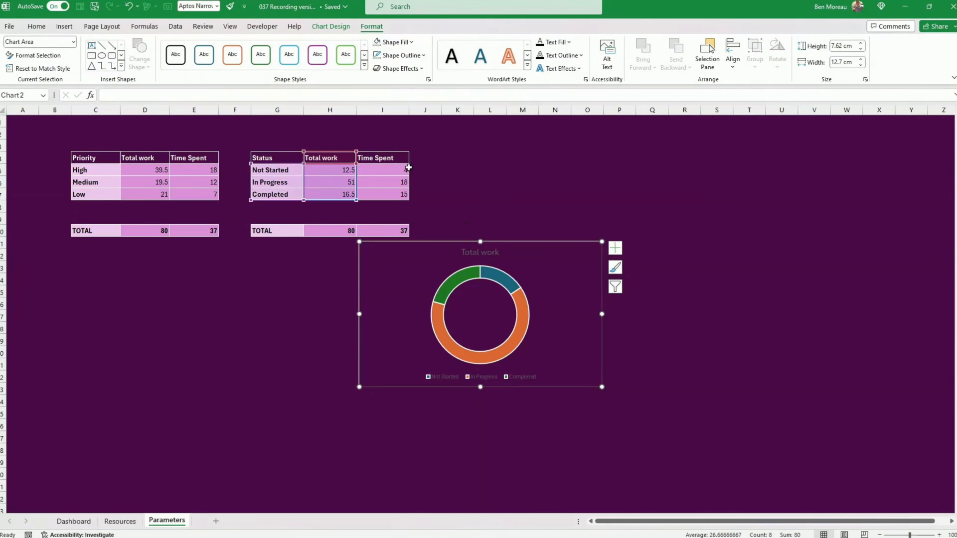
Set the Total work chart title's font color to white
{"action": "left_click", "coordinate": [484, 252]}
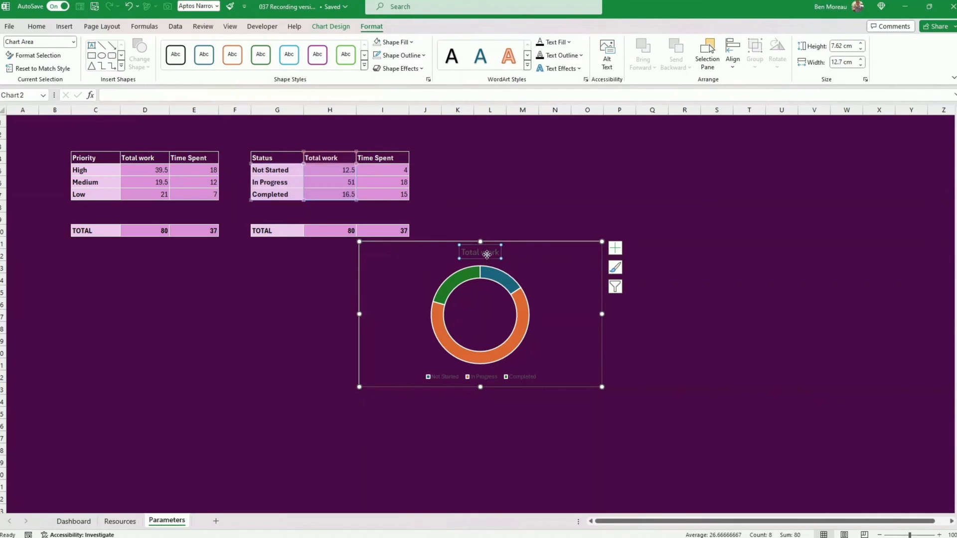
{"action": "left_click", "coordinate": [37, 26]}
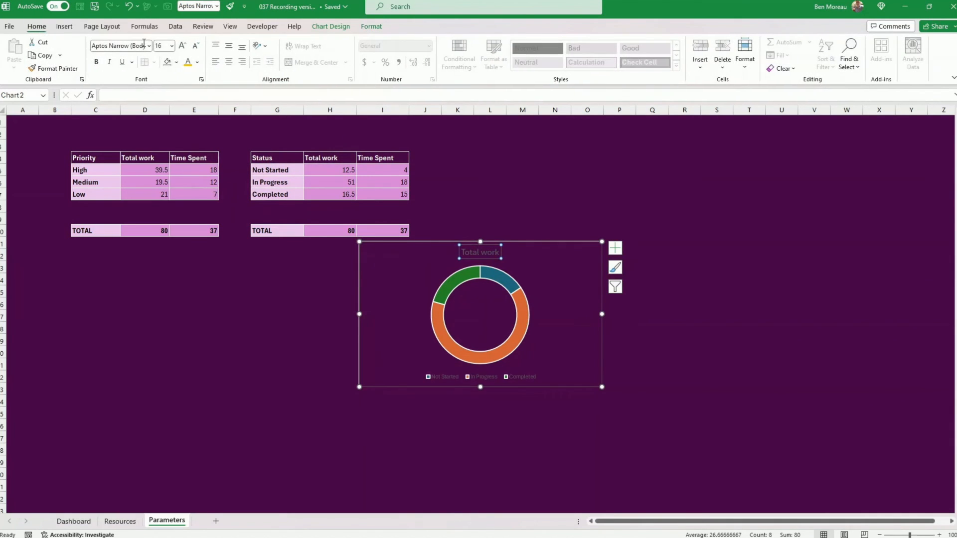
{"action": "left_click", "coordinate": [197, 62]}
{"action": "left_click", "coordinate": [188, 103]}
Fill only the doughnut's Not Started slice with the lightest pink-purple theme tint
{"action": "mouse_move", "coordinate": [490, 357]}
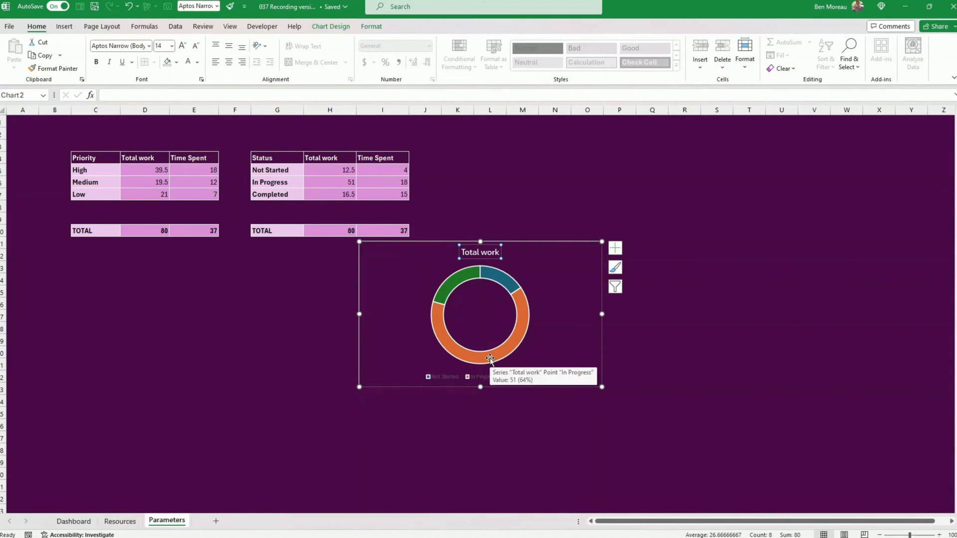
{"action": "left_click", "coordinate": [503, 278]}
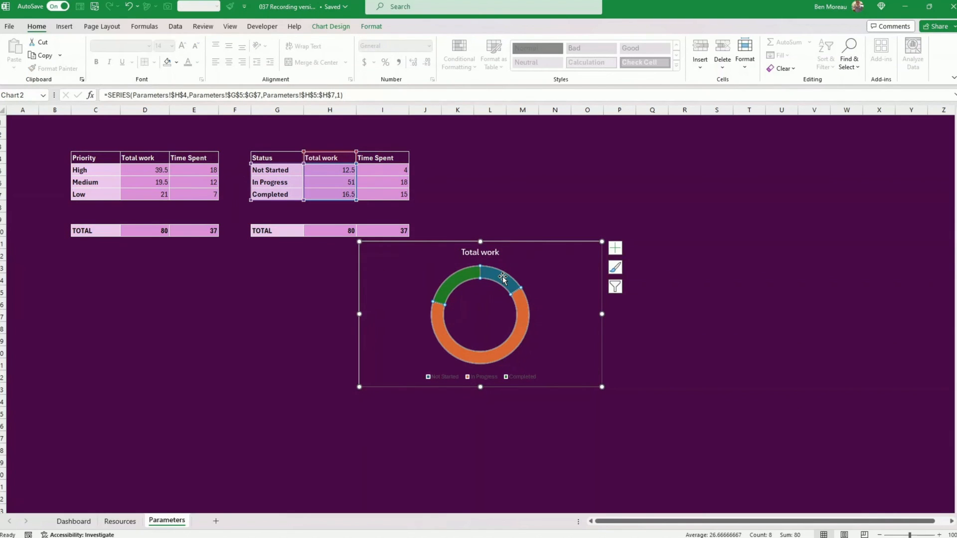
{"action": "left_click", "coordinate": [177, 62]}
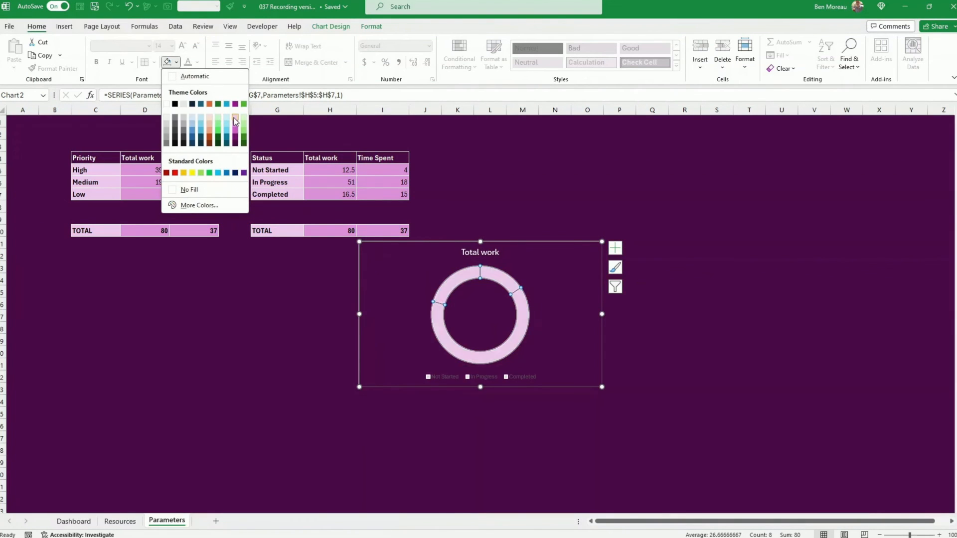
{"action": "left_click", "coordinate": [499, 275]}
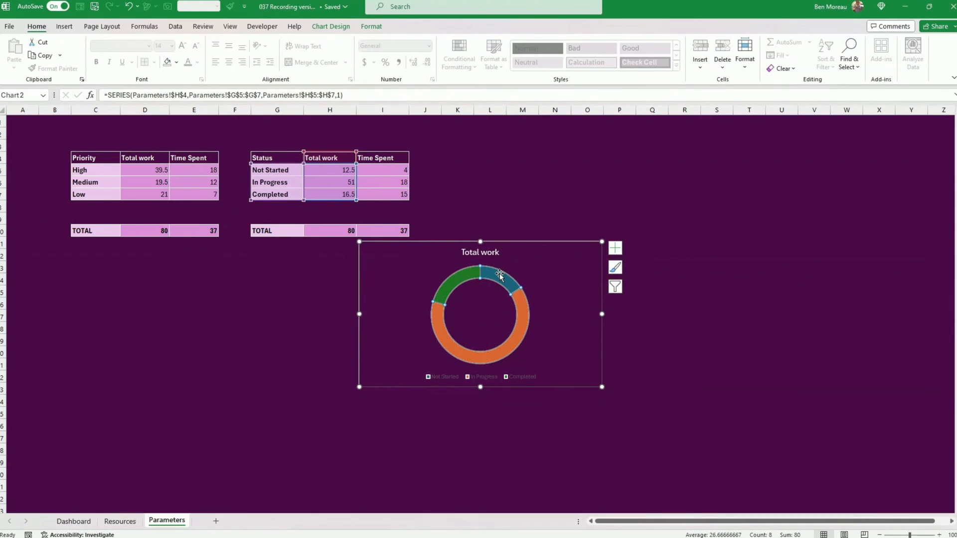
{"action": "left_click", "coordinate": [176, 62]}
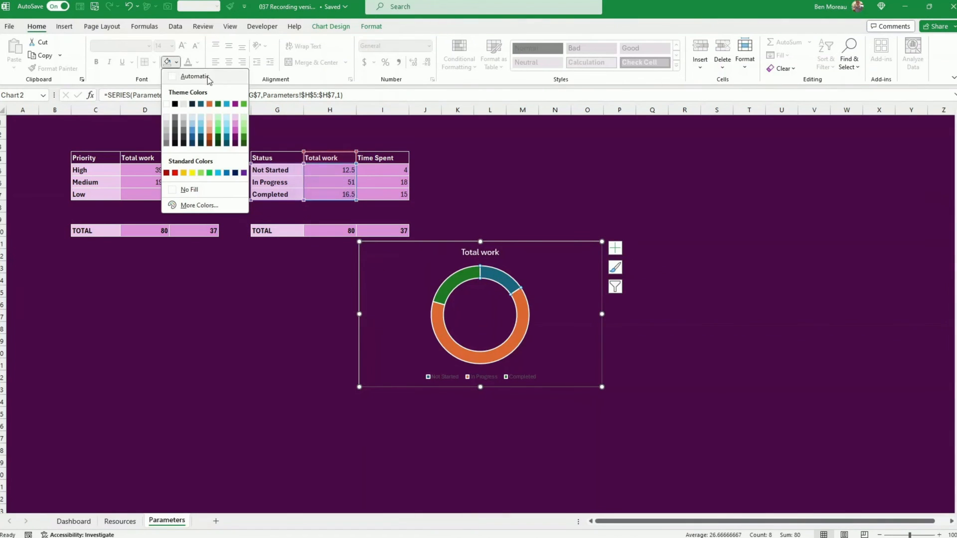
{"action": "left_click", "coordinate": [237, 118]}
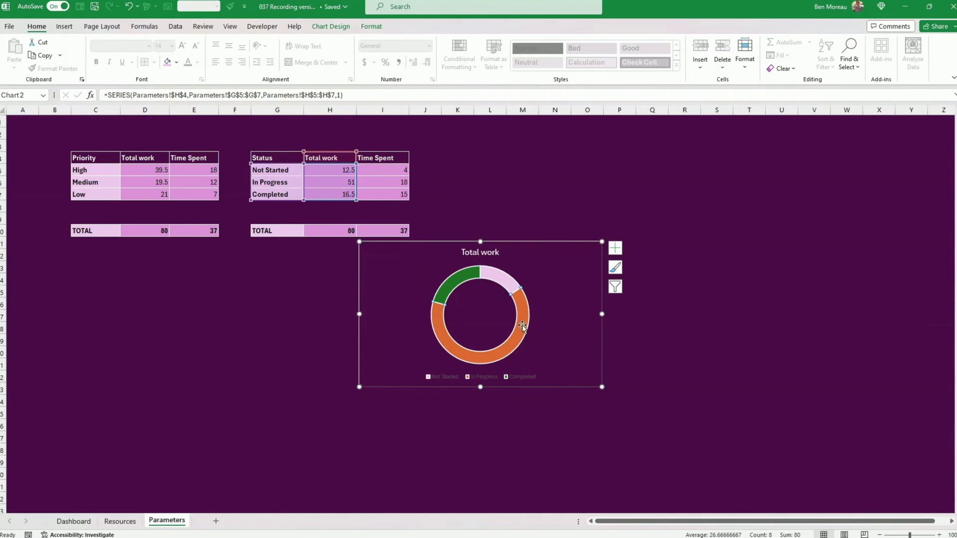
Fill the In Progress slice with the medium pink-purple theme tint and the Completed slice with the next darker tint
{"action": "left_click", "coordinate": [177, 63]}
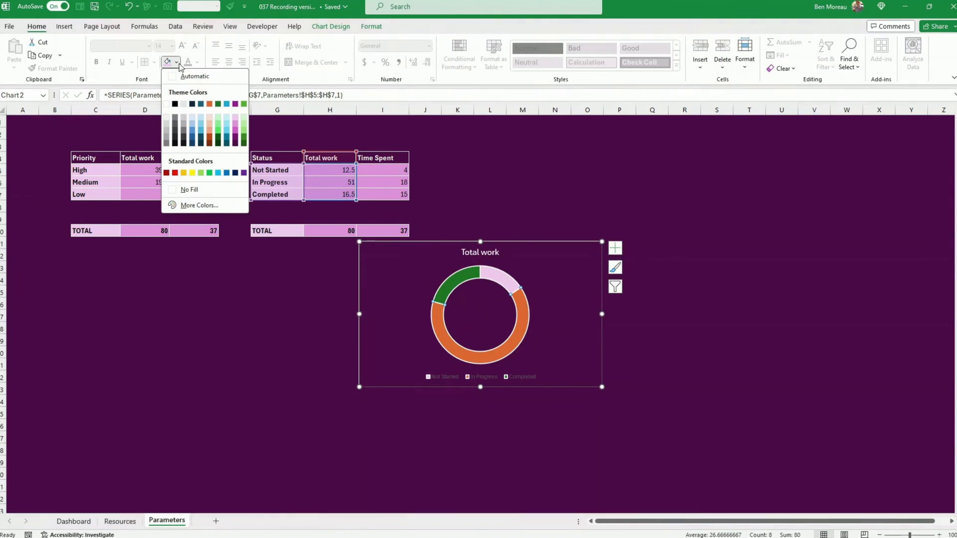
{"action": "left_click", "coordinate": [238, 124]}
{"action": "left_click", "coordinate": [455, 279]}
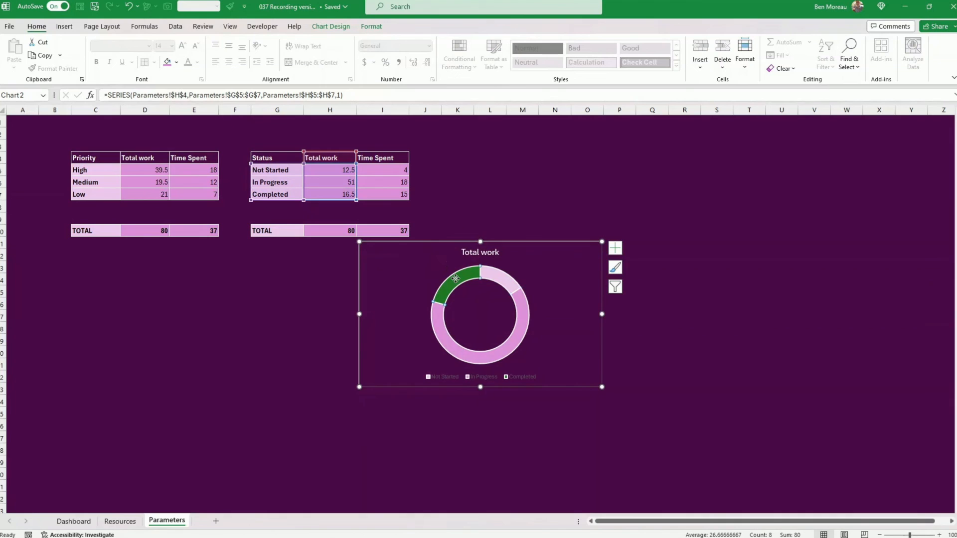
{"action": "left_click", "coordinate": [177, 62]}
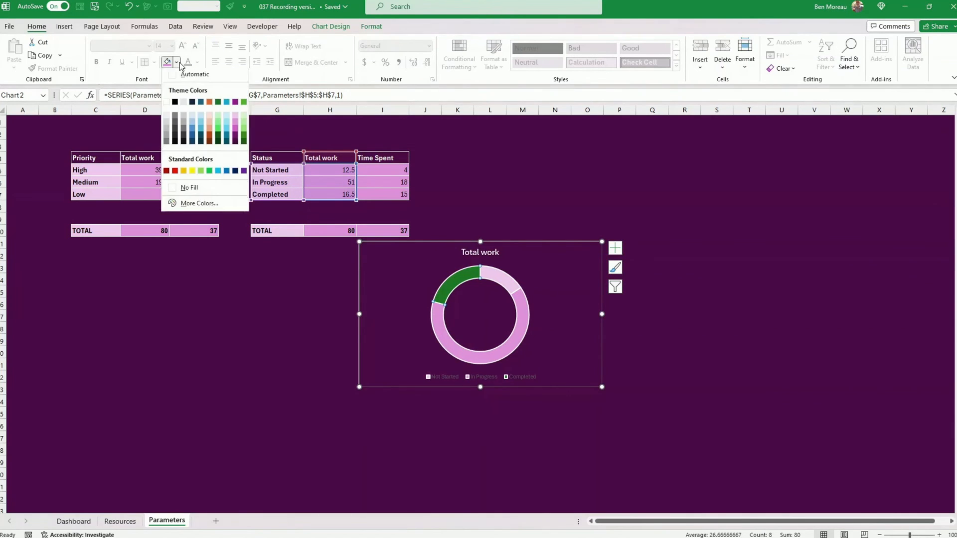
{"action": "left_click", "coordinate": [237, 135]}
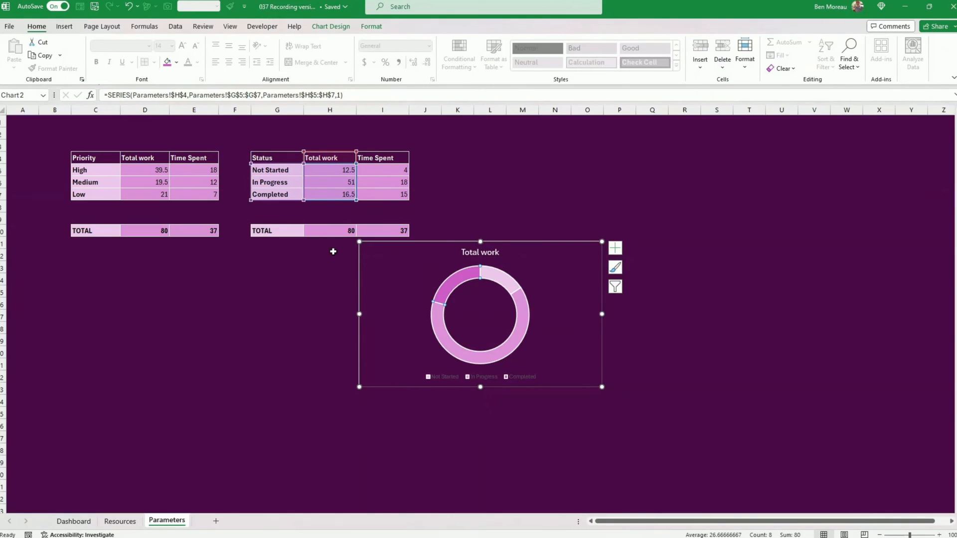
Delete the doughnut chart's legend and shrink the chart to about 7.44 cm high by 11.56 cm wide
{"action": "left_click", "coordinate": [499, 378]}
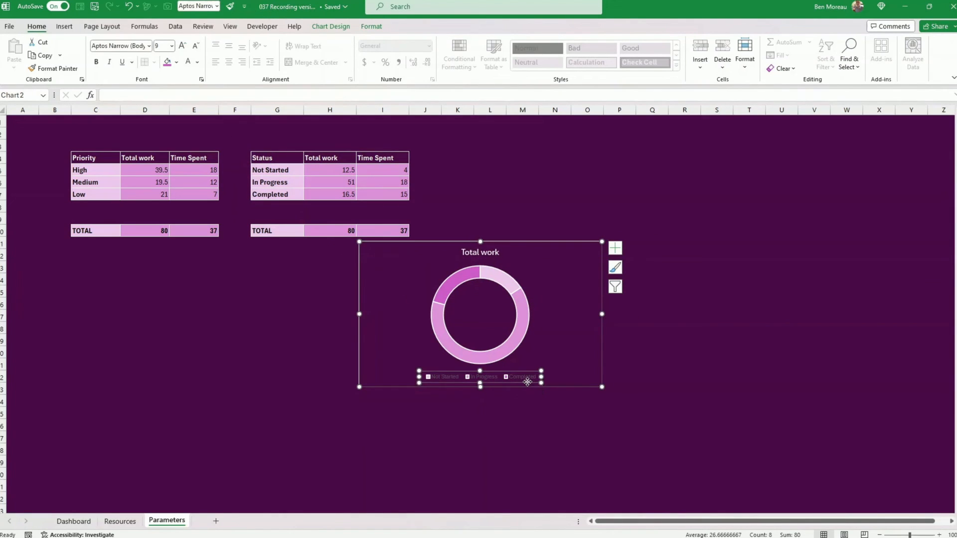
{"action": "key", "text": "Delete"}
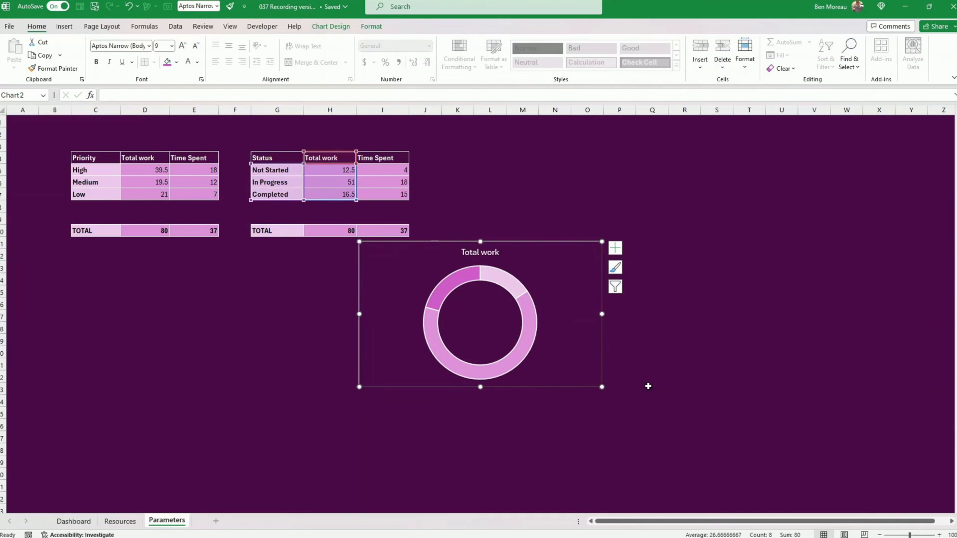
{"action": "left_click_drag", "start_coordinate": [601, 387], "coordinate": [581, 383]}
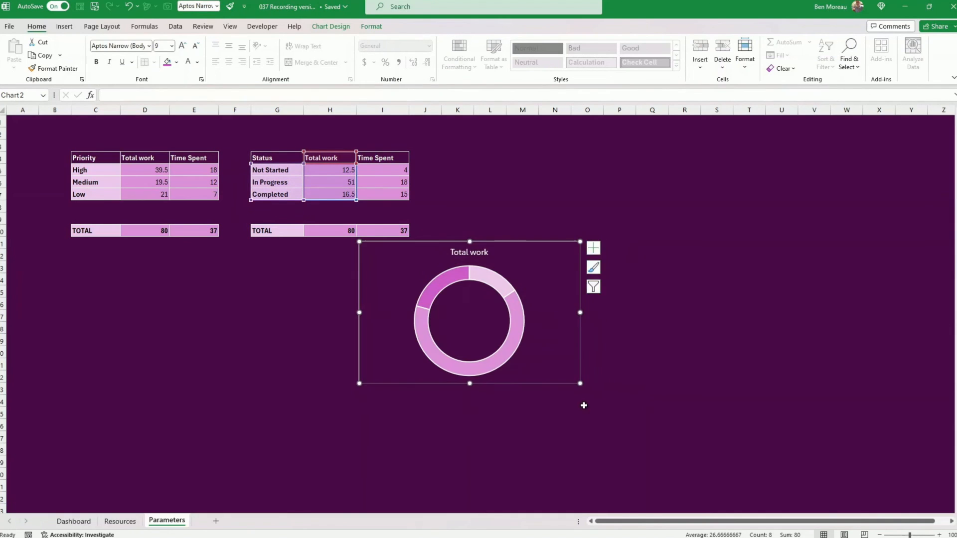
{"action": "left_click", "coordinate": [584, 410]}
Remove the outline around the Total work doughnut chart
{"action": "left_click", "coordinate": [563, 384]}
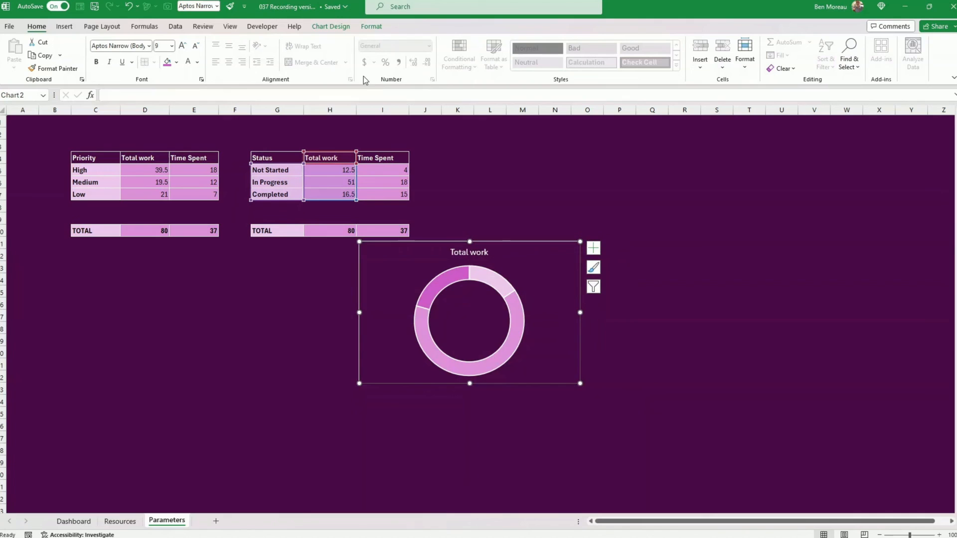
{"action": "left_click", "coordinate": [370, 26]}
{"action": "left_click", "coordinate": [423, 55]}
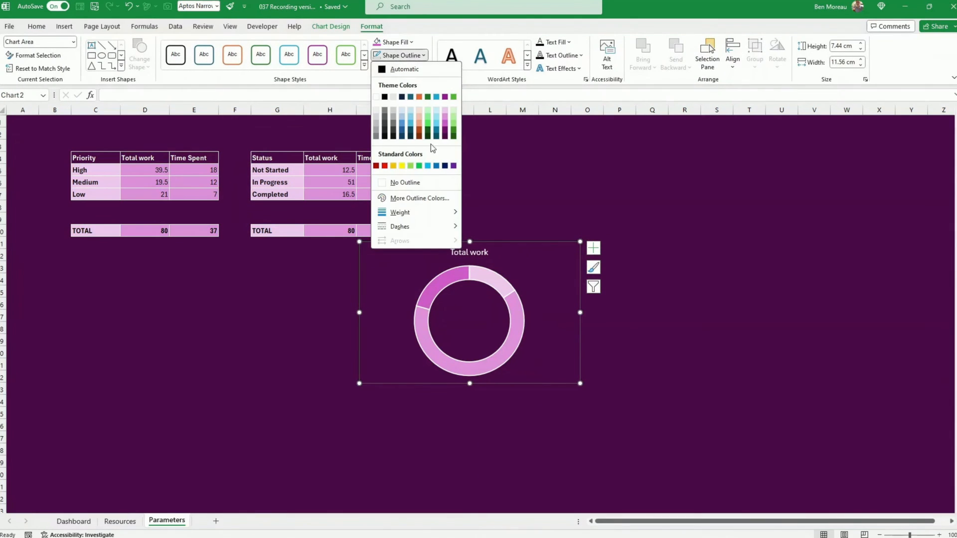
{"action": "left_click", "coordinate": [418, 181]}
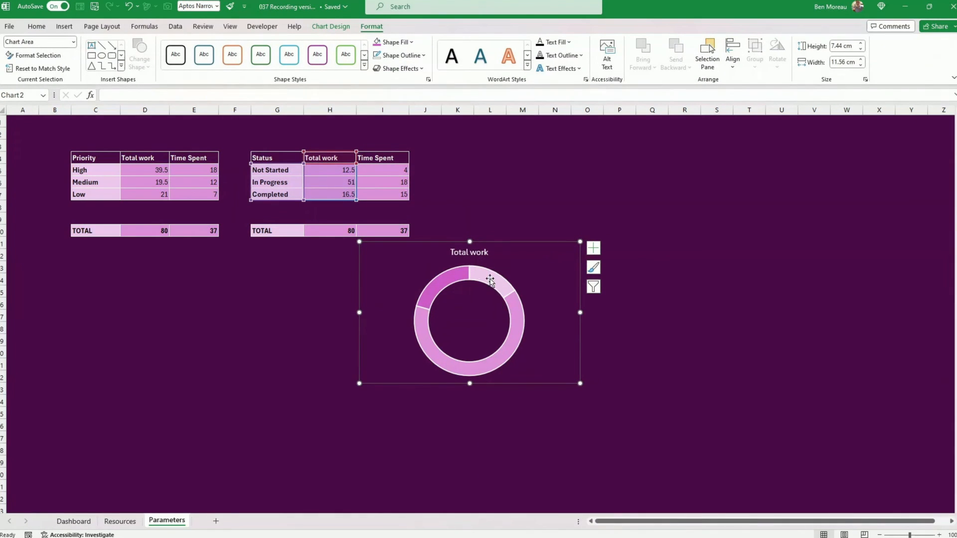
Add data labels to the Total work doughnut series and set their font color to white
{"action": "right_click", "coordinate": [492, 281]}
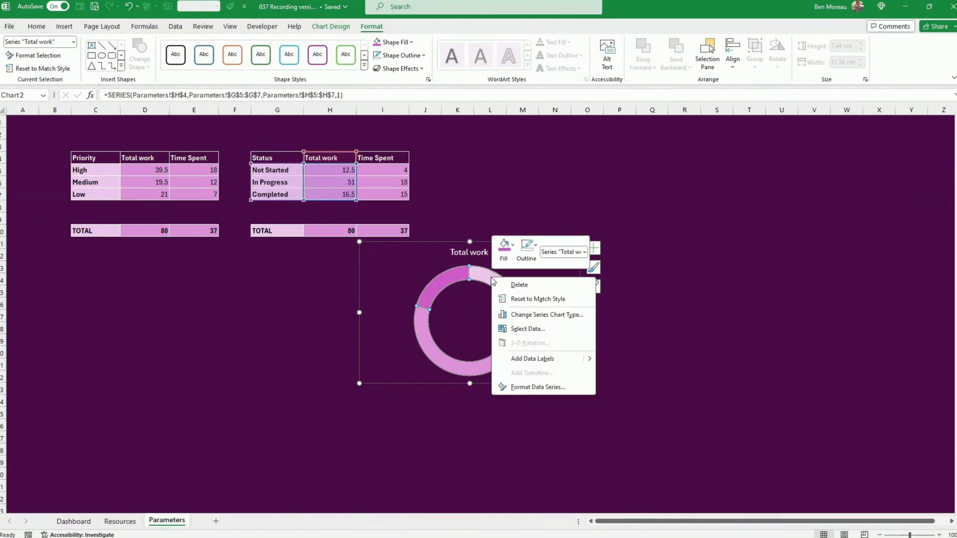
{"action": "left_click", "coordinate": [533, 359]}
{"action": "left_click", "coordinate": [488, 284]}
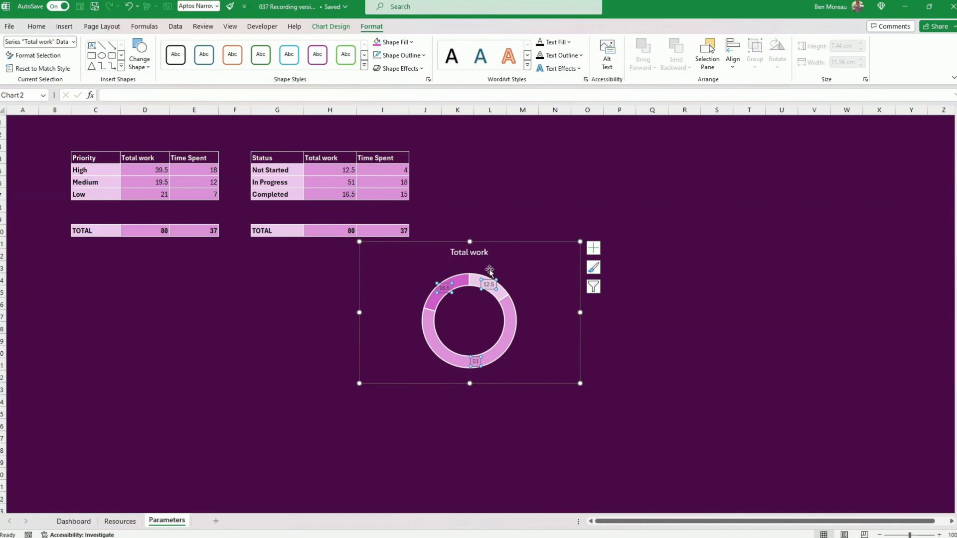
{"action": "left_click", "coordinate": [36, 26]}
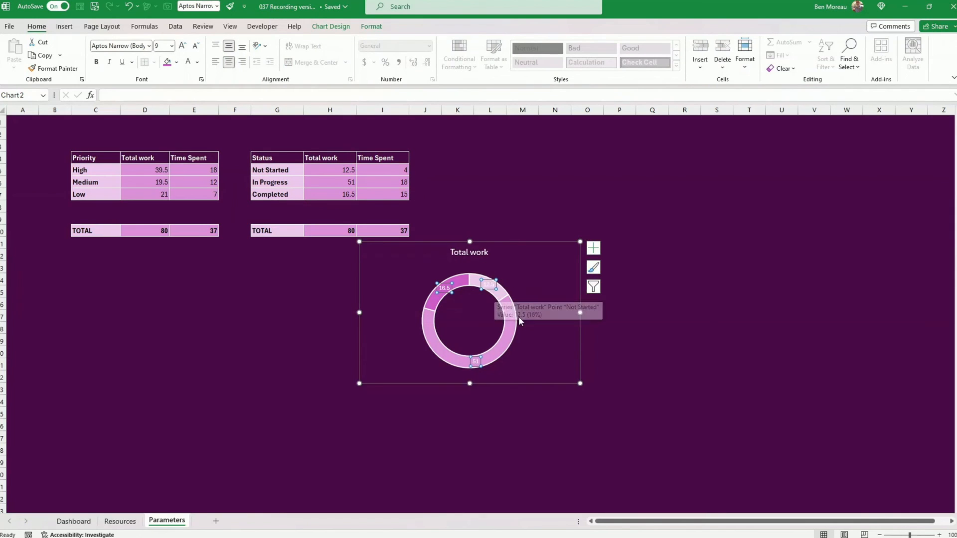
Include the category name alongside the value in the doughnut's data labels
{"action": "right_click", "coordinate": [491, 289]}
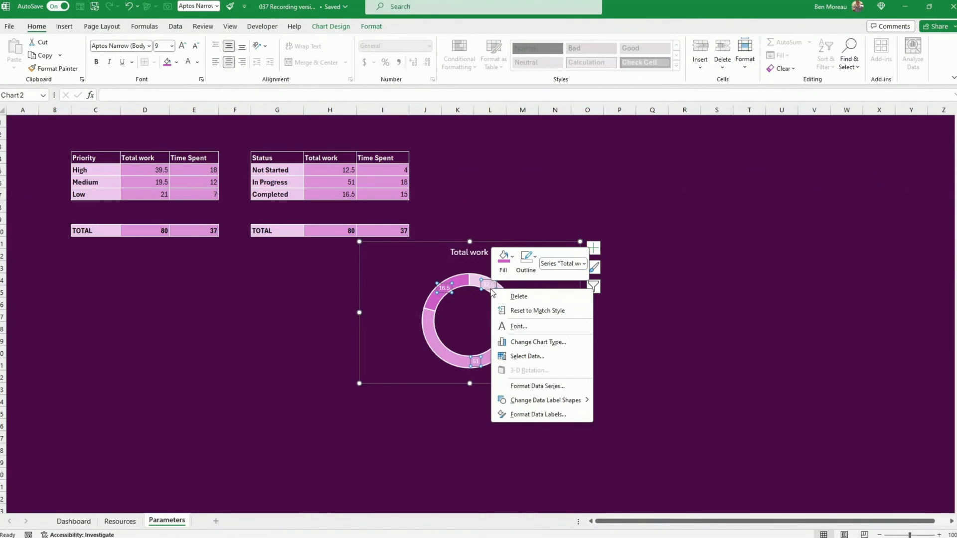
{"action": "left_click", "coordinate": [529, 414]}
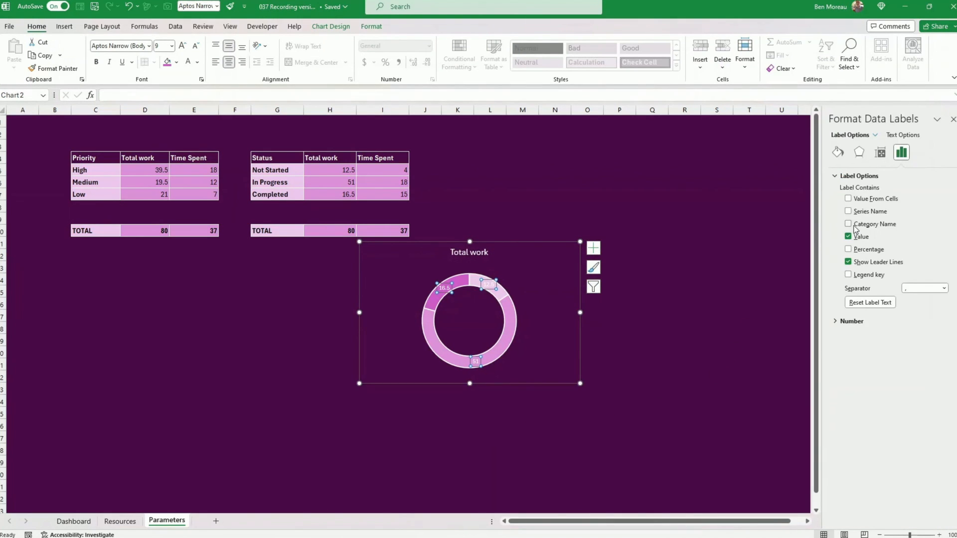
{"action": "left_click", "coordinate": [848, 224]}
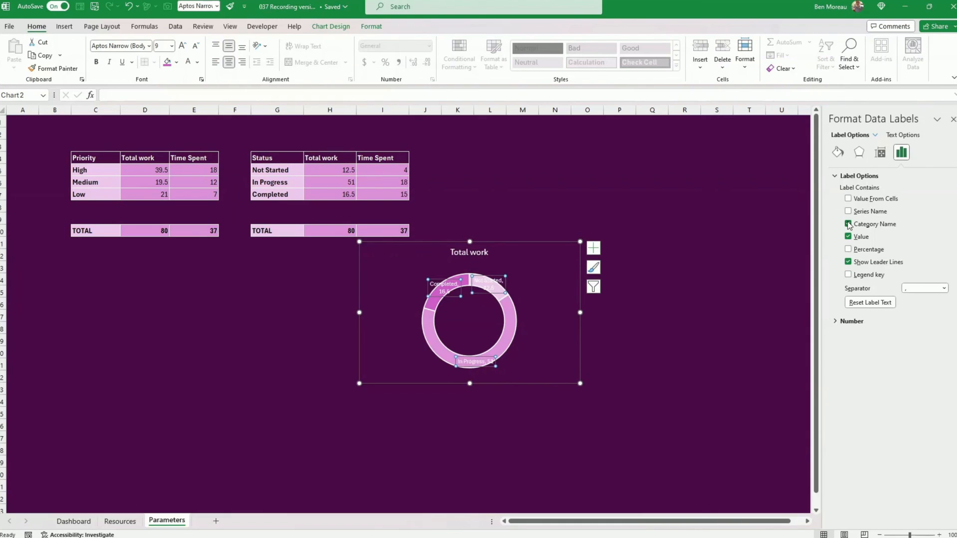
{"action": "left_click", "coordinate": [772, 255]}
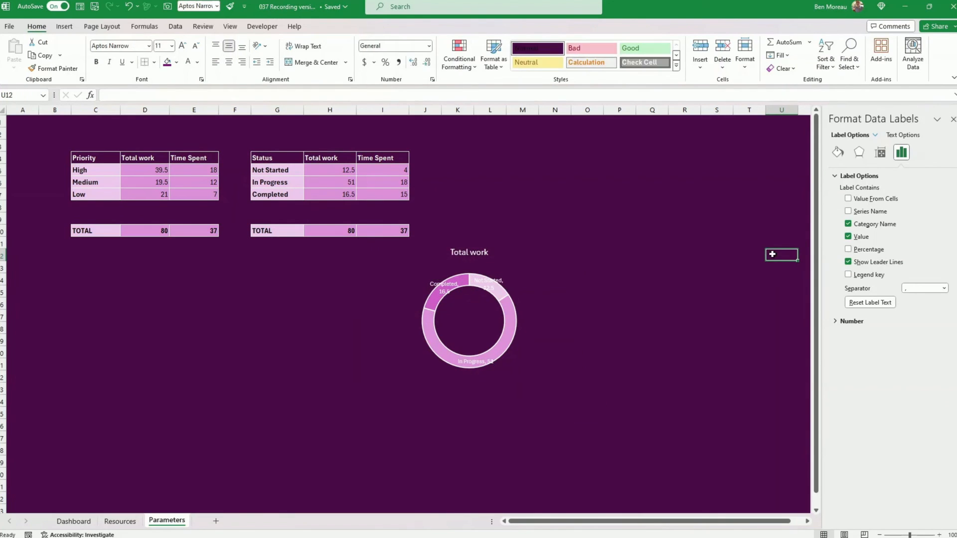
Make the doughnut's data labels bold and move the Not Started label outside the ring, to the right of its slice
{"action": "left_click", "coordinate": [493, 288]}
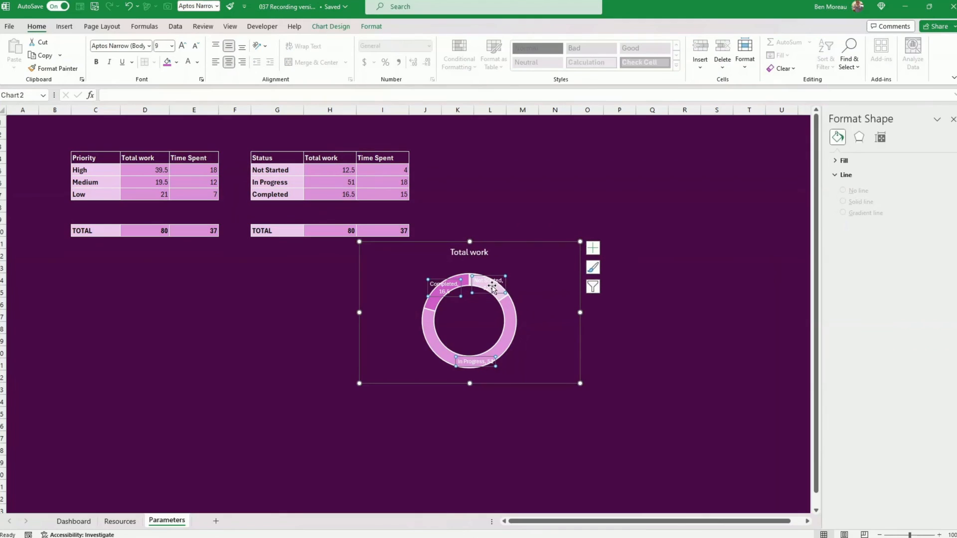
{"action": "left_click", "coordinate": [97, 63]}
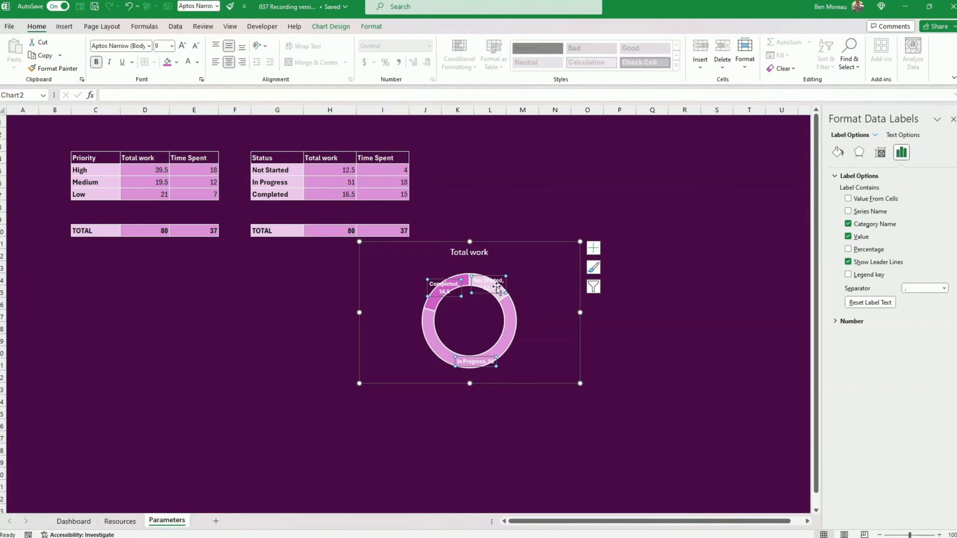
{"action": "left_click", "coordinate": [553, 285]}
{"action": "left_click", "coordinate": [493, 287]}
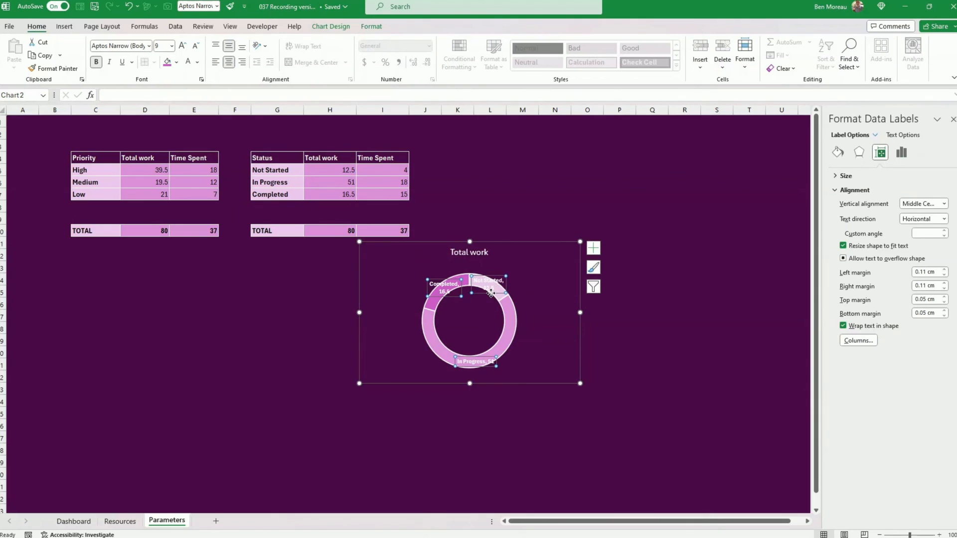
{"action": "left_click_drag", "start_coordinate": [491, 293], "coordinate": [525, 290]}
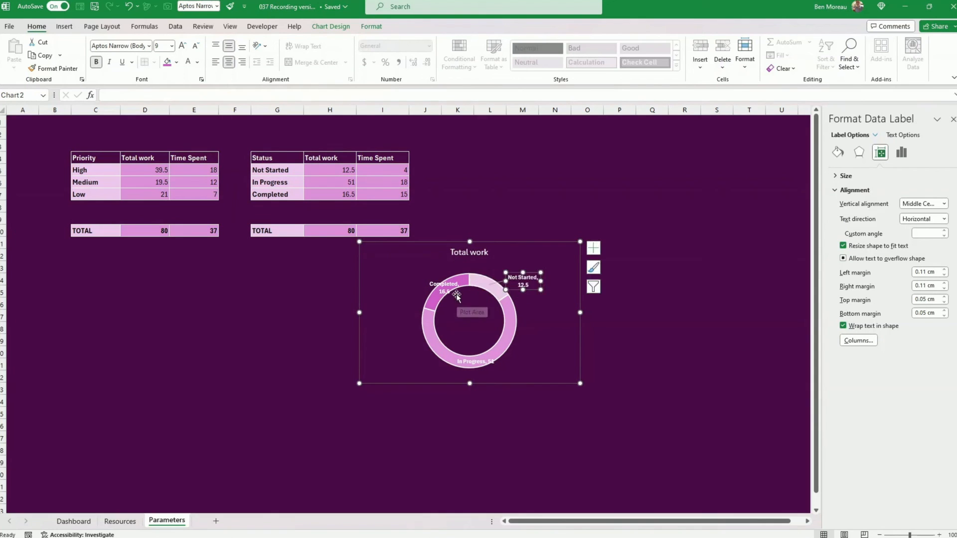
Set the outline color of the Total work doughnut's leader lines to white
{"action": "left_click", "coordinate": [497, 284]}
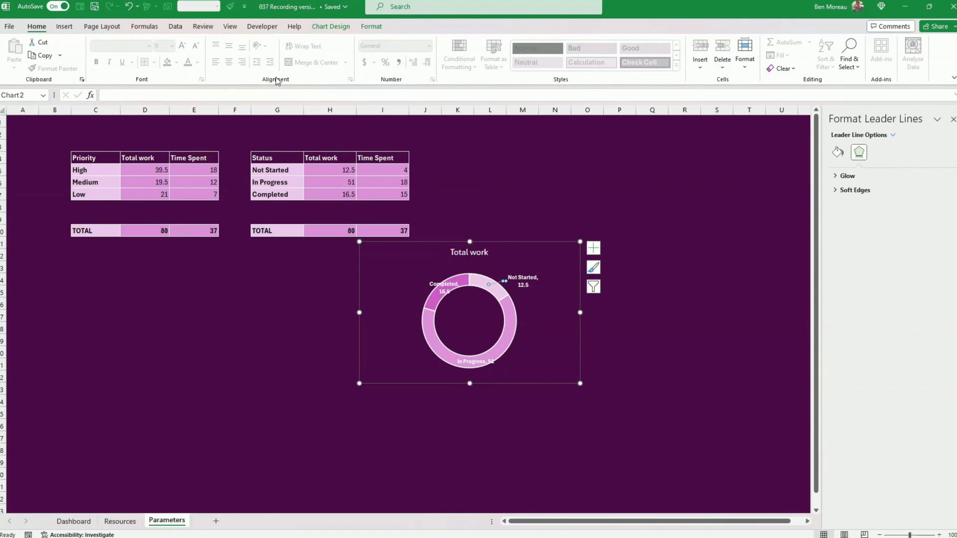
{"action": "left_click", "coordinate": [373, 27]}
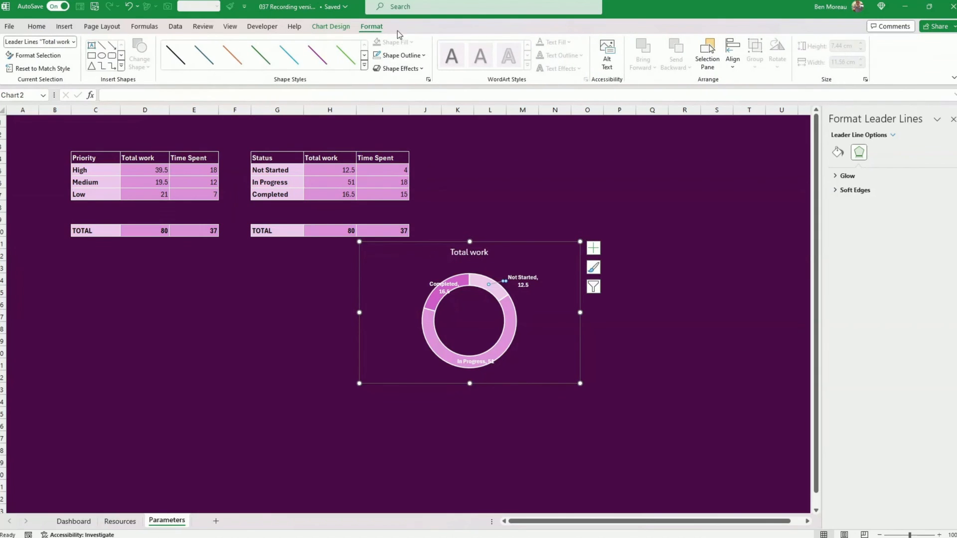
{"action": "left_click", "coordinate": [424, 55]}
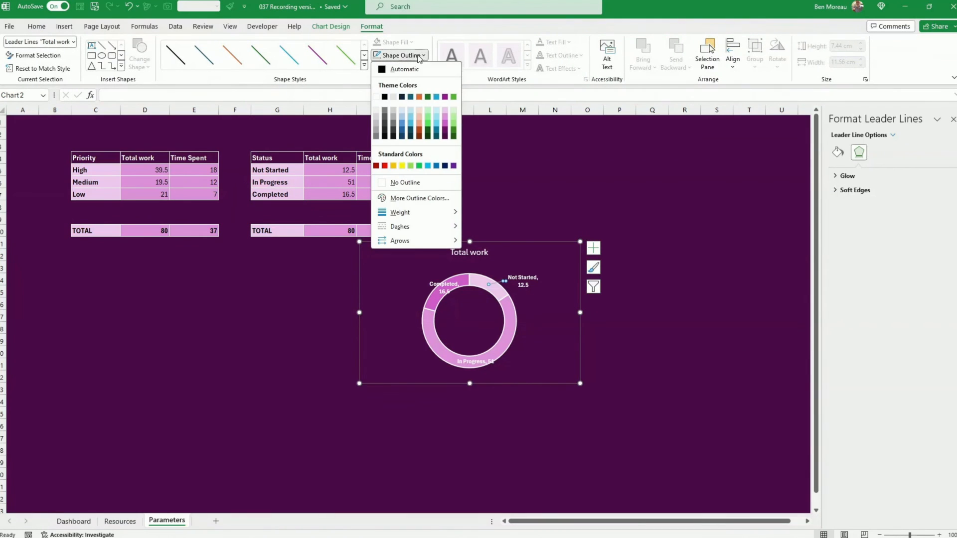
{"action": "left_click", "coordinate": [375, 98]}
{"action": "left_click", "coordinate": [684, 339]}
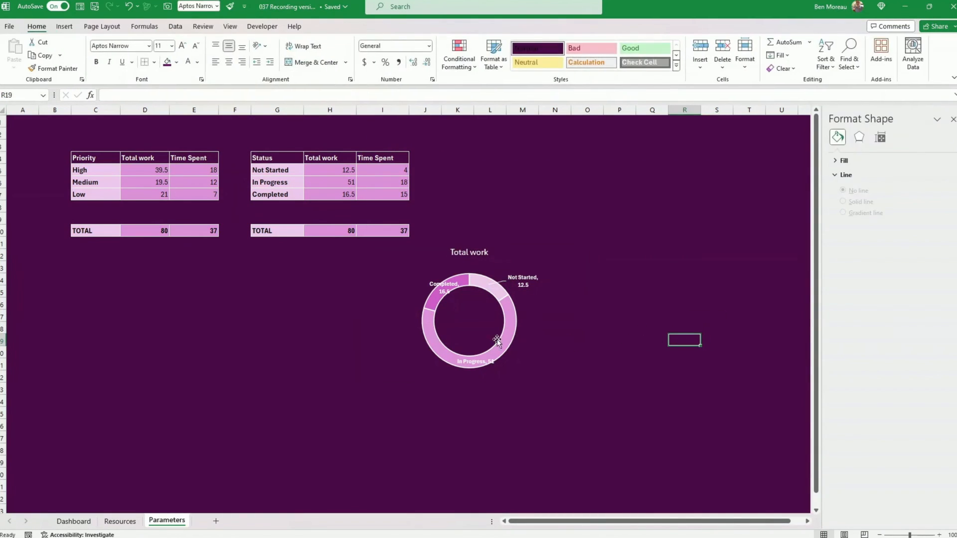
Move the doughnut's Completed and In Progress labels outside the ring and place the Total work title in its center
{"action": "left_click", "coordinate": [444, 288]}
{"action": "left_click_drag", "start_coordinate": [444, 294], "coordinate": [415, 287]}
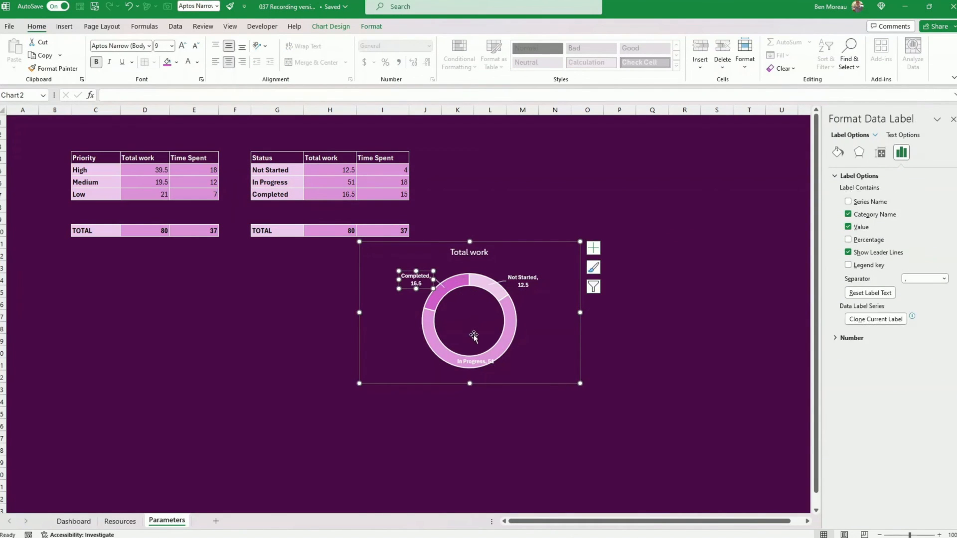
{"action": "left_click", "coordinate": [473, 362]}
{"action": "left_click_drag", "start_coordinate": [482, 368], "coordinate": [530, 375]}
{"action": "left_click_drag", "start_coordinate": [473, 248], "coordinate": [479, 326]}
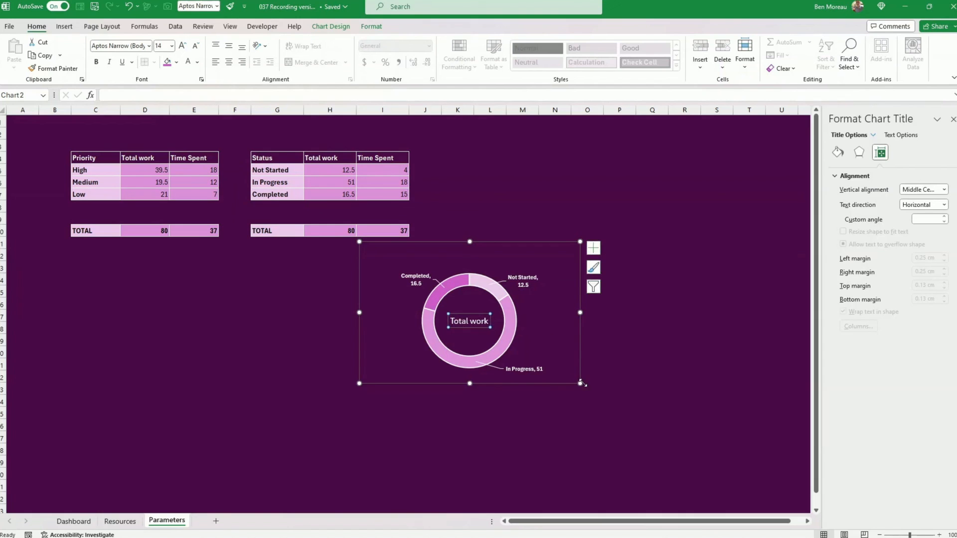
Shrink the doughnut chart and move its Not Started label slightly up, just outside its slice
{"action": "left_click_drag", "start_coordinate": [581, 382], "coordinate": [532, 367]}
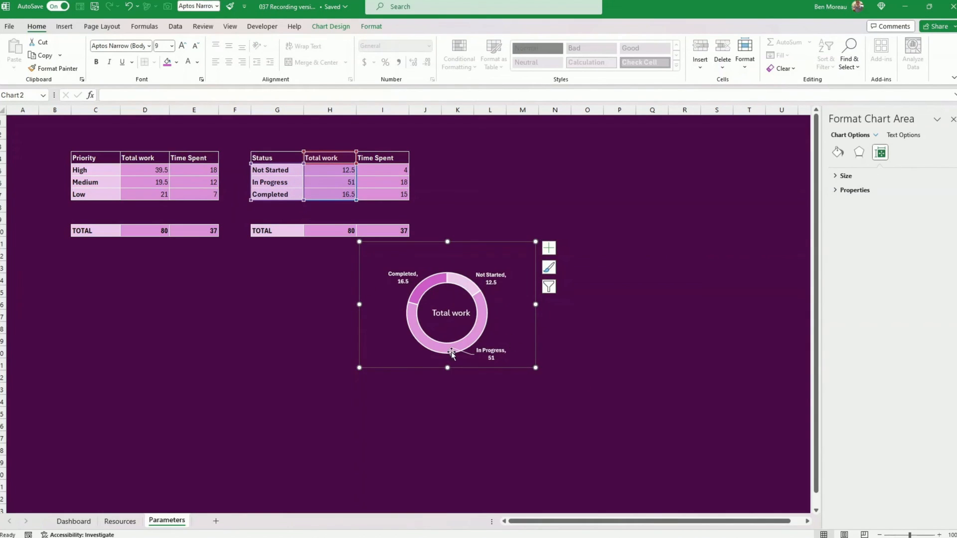
{"action": "left_click", "coordinate": [491, 281]}
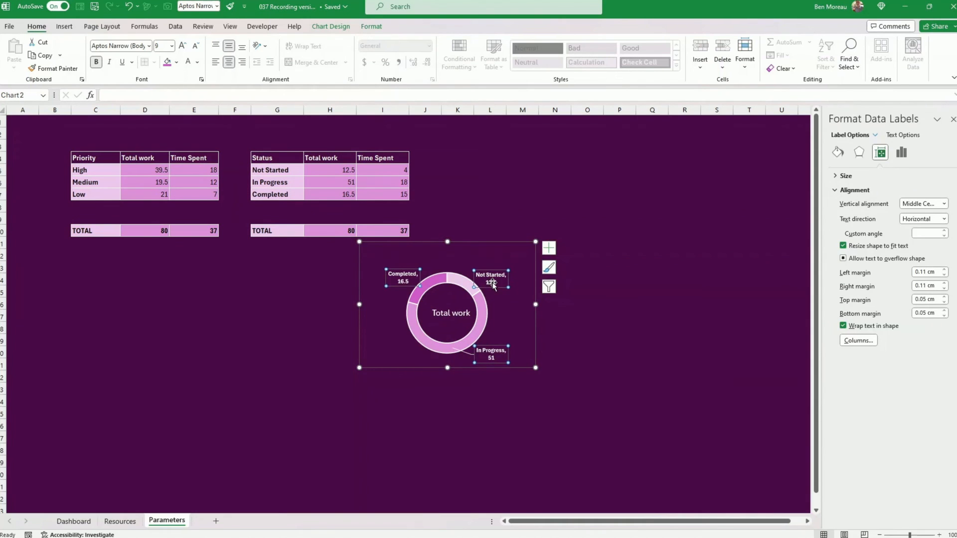
{"action": "left_click", "coordinate": [492, 284]}
{"action": "left_click_drag", "start_coordinate": [492, 283], "coordinate": [485, 276]}
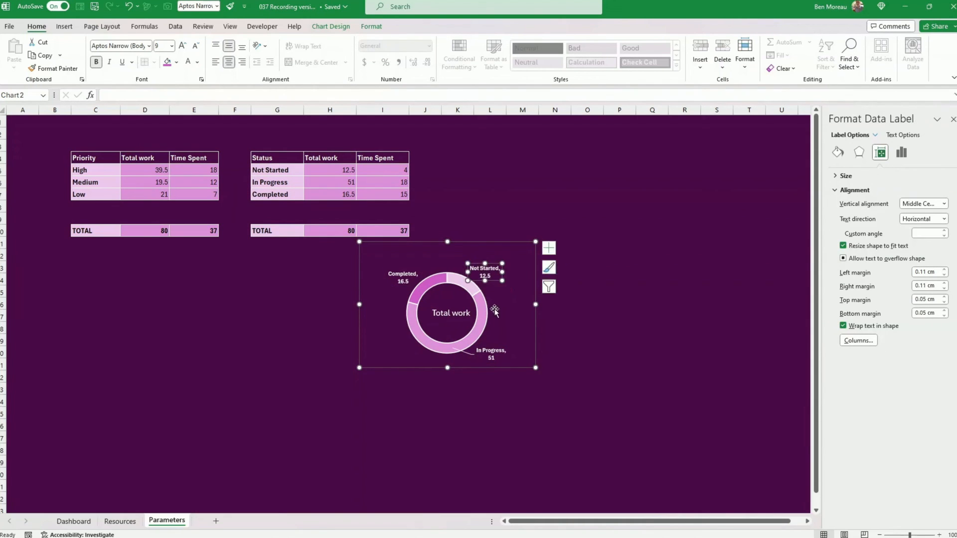
Move the doughnut chart from Parameters to the Dashboard sheet, scale it down and place it beneath the work summary table
{"action": "left_click", "coordinate": [488, 369]}
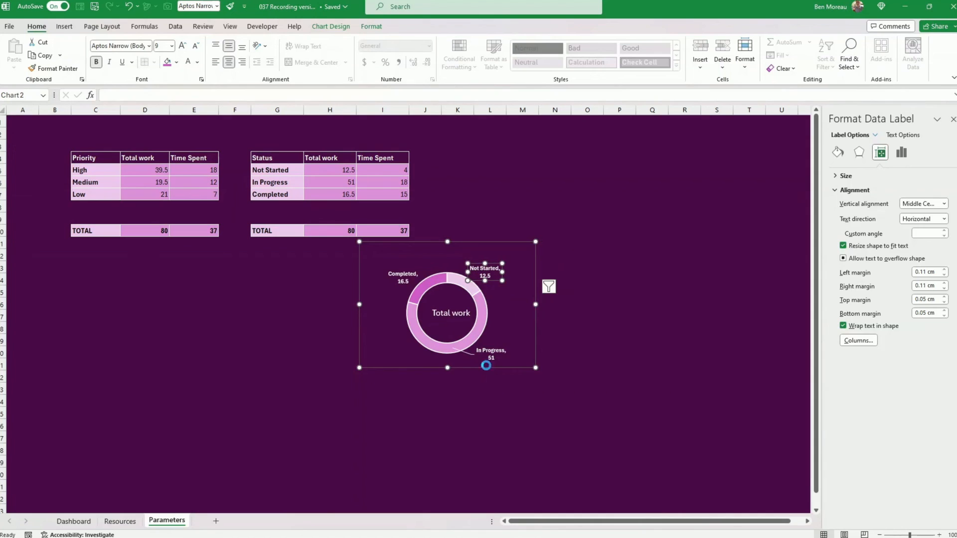
{"action": "key", "text": "Delete"}
{"action": "left_click", "coordinate": [74, 521]}
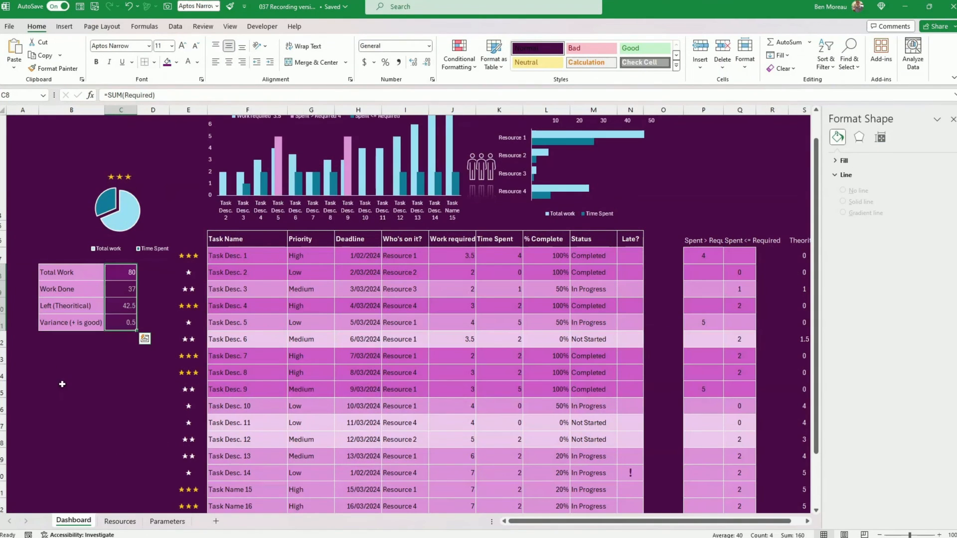
{"action": "key", "text": "ctrl+v"}
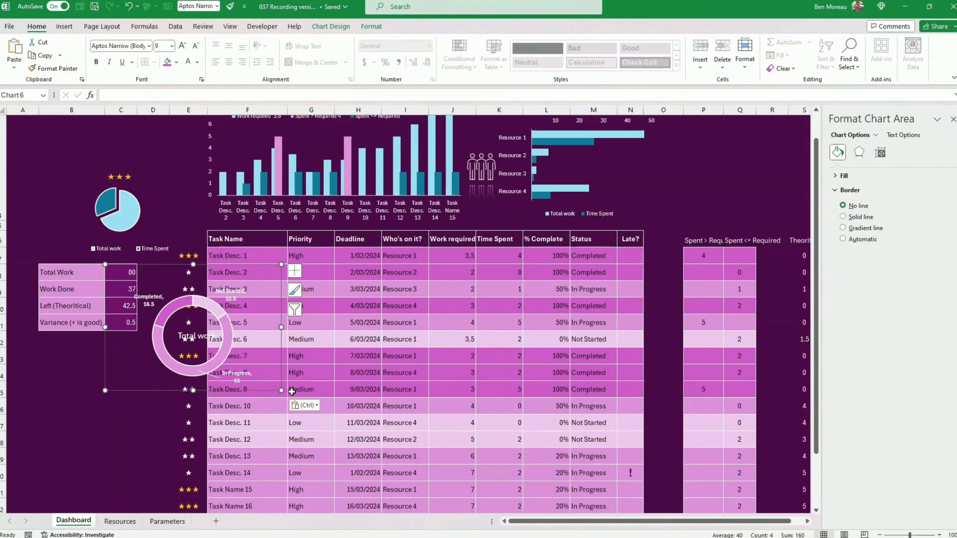
{"action": "left_click_drag", "start_coordinate": [280, 389], "coordinate": [245, 365]}
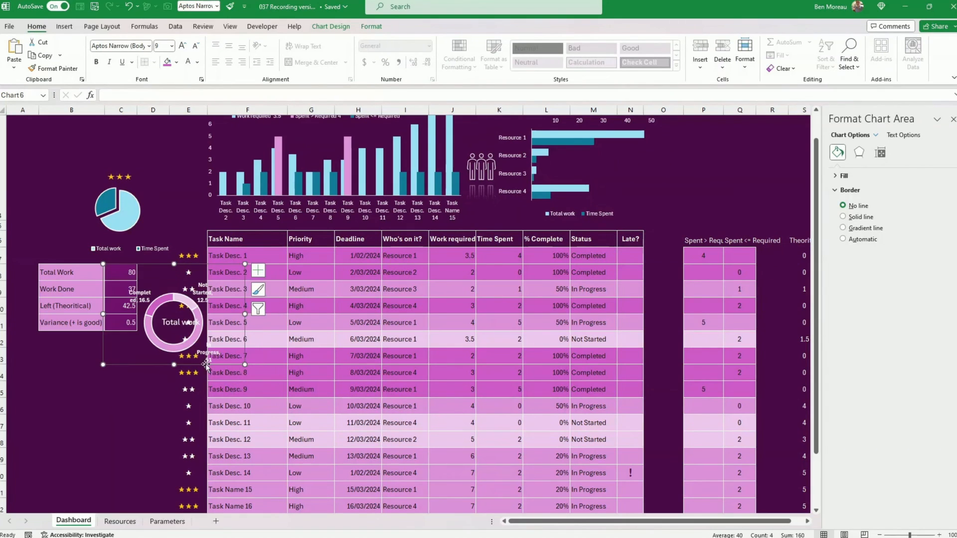
{"action": "left_click_drag", "start_coordinate": [168, 364], "coordinate": [73, 443]}
Adjust the doughnut's Completed, In Progress and Not Started labels so their category names no longer break mid-word around the ring
{"action": "left_click", "coordinate": [51, 375]}
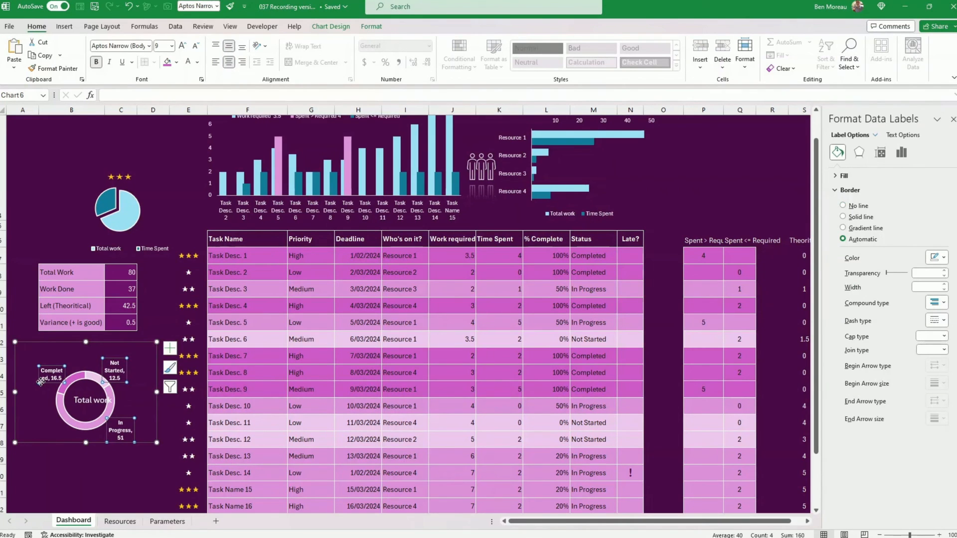
{"action": "left_click", "coordinate": [41, 366]}
{"action": "mouse_move", "coordinate": [39, 366]}
{"action": "left_mouse_down"}
{"action": "mouse_move", "coordinate": [24, 376]}
{"action": "mouse_move", "coordinate": [42, 378]}
{"action": "left_mouse_up"}
{"action": "left_click", "coordinate": [121, 430]}
{"action": "left_click_drag", "start_coordinate": [135, 430], "coordinate": [149, 430]}
{"action": "left_click", "coordinate": [114, 371]}
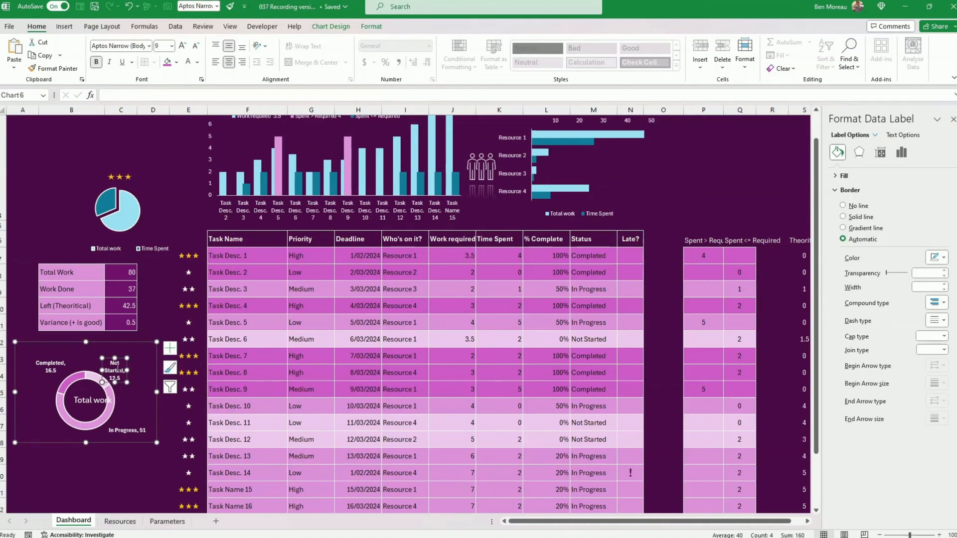
{"action": "left_click_drag", "start_coordinate": [127, 371], "coordinate": [138, 370]}
Reduce the doughnut title's font size and center the title inside the ring
{"action": "left_click", "coordinate": [94, 401]}
{"action": "left_click_drag", "start_coordinate": [97, 407], "coordinate": [92, 406]}
{"action": "left_click", "coordinate": [194, 48]}
Shift the three-star priority pie chart left to sit centered above the summary table, and close the formatting pane
{"action": "left_click", "coordinate": [120, 209]}
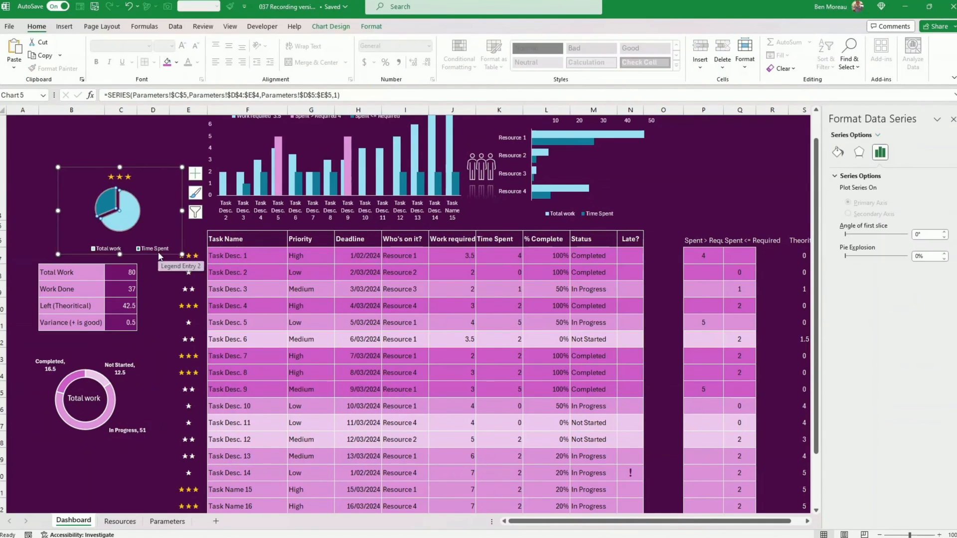
{"action": "left_click_drag", "start_coordinate": [162, 255], "coordinate": [139, 256]}
{"action": "left_click", "coordinate": [154, 323]}
{"action": "left_click", "coordinate": [952, 119]}
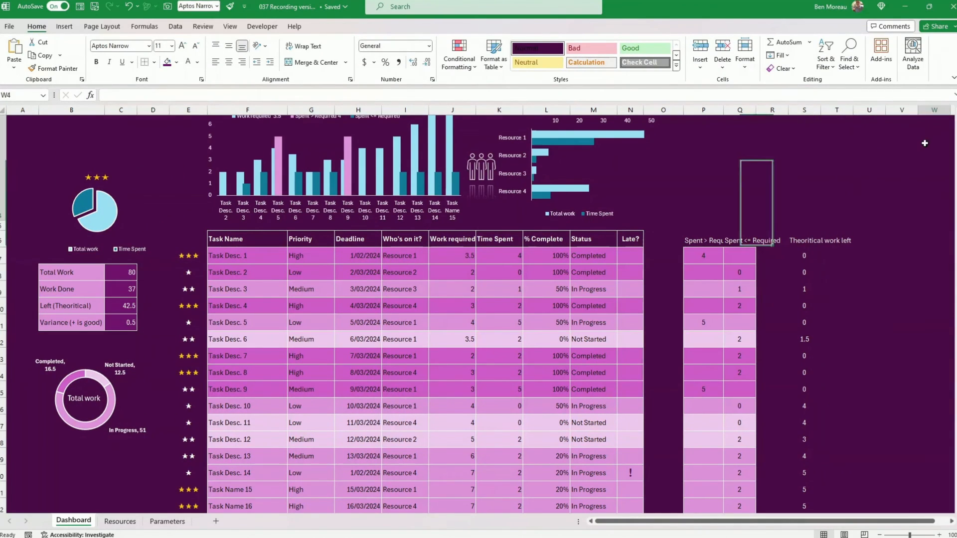
Group the helper columns P to S and collapse the group
{"action": "left_click", "coordinate": [709, 109]}
{"action": "left_click_drag", "start_coordinate": [708, 107], "coordinate": [794, 107]}
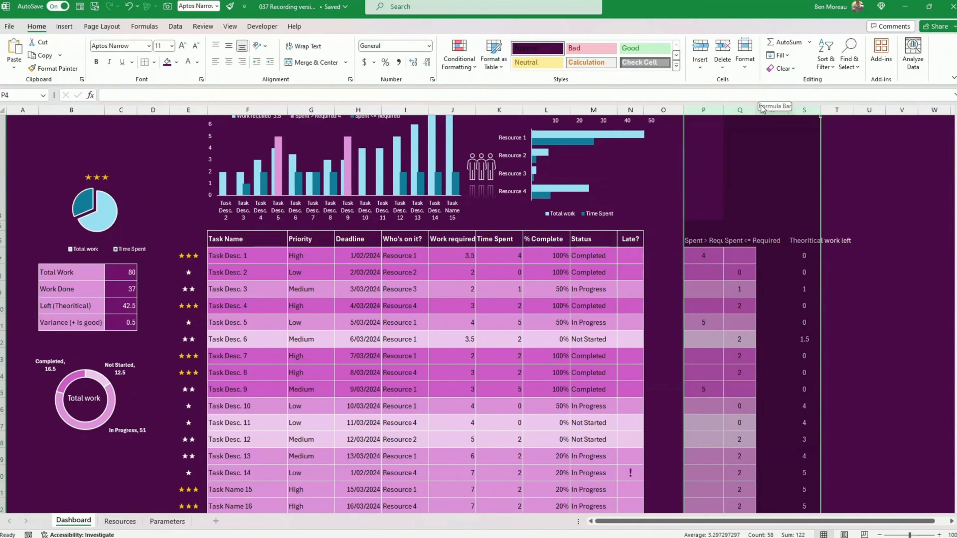
{"action": "left_click", "coordinate": [175, 27]}
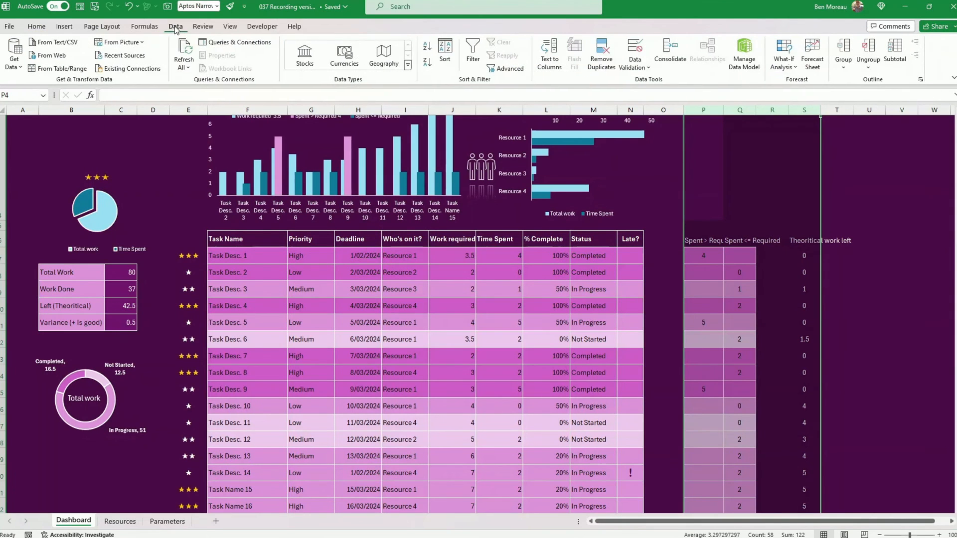
{"action": "left_click", "coordinate": [852, 48]}
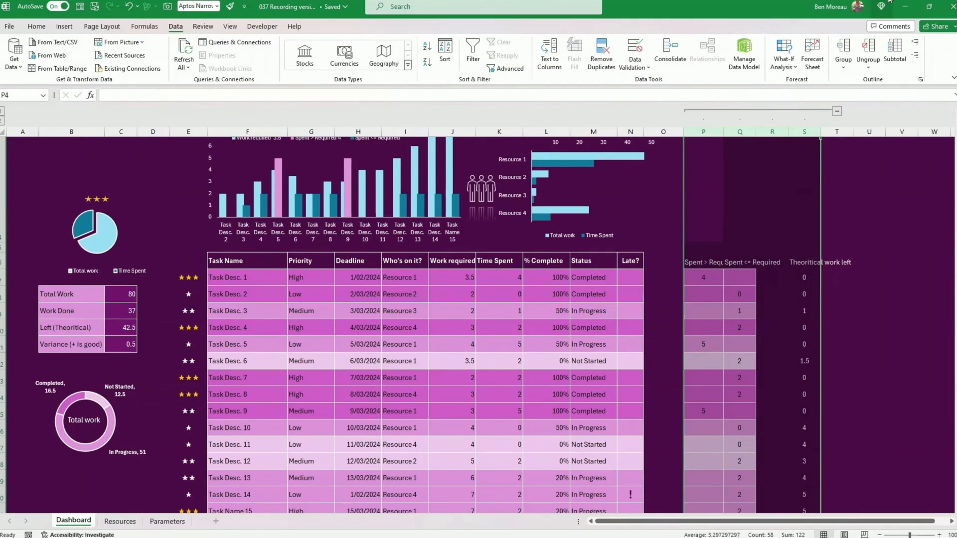
{"action": "left_click", "coordinate": [837, 113]}
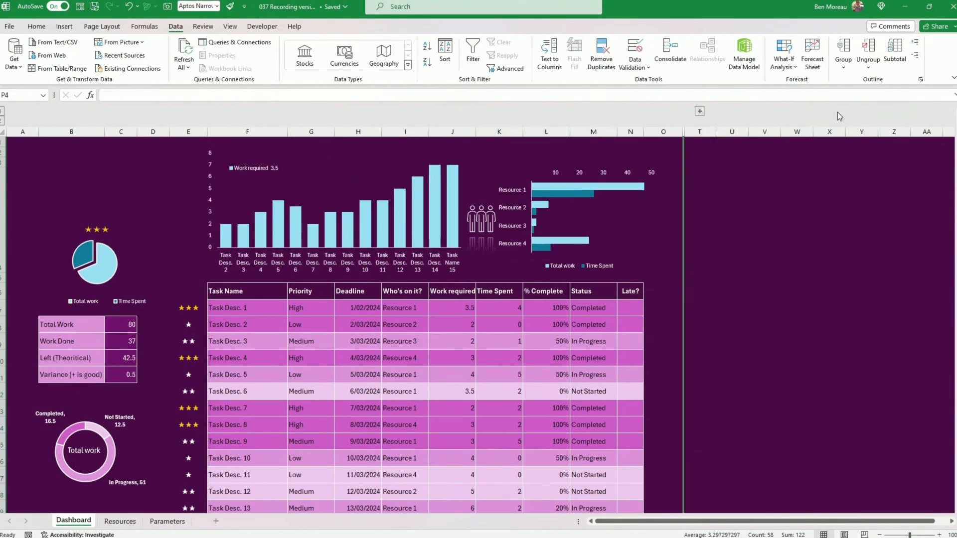
{"action": "left_click", "coordinate": [790, 237]}
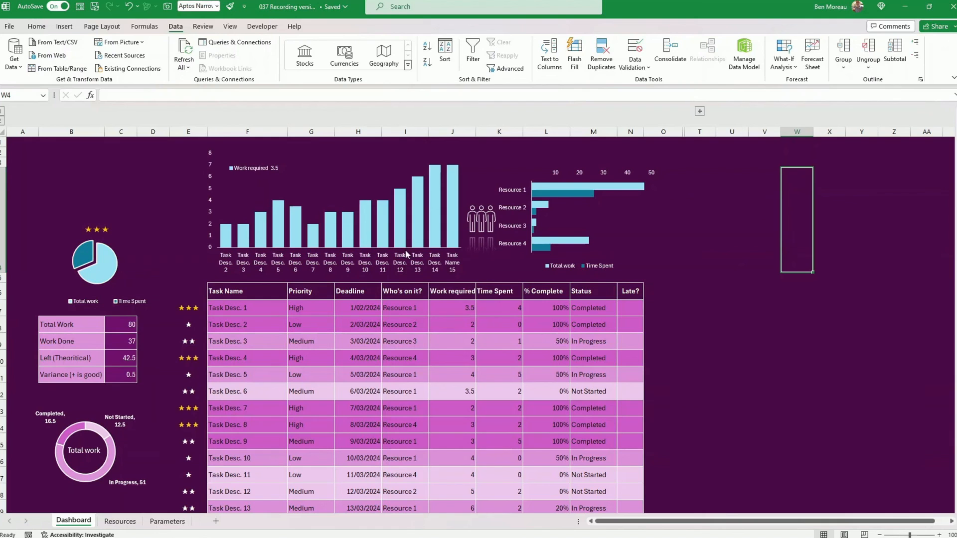
Set the task column chart's data source to show data in hidden rows and columns
{"action": "right_click", "coordinate": [329, 189]}
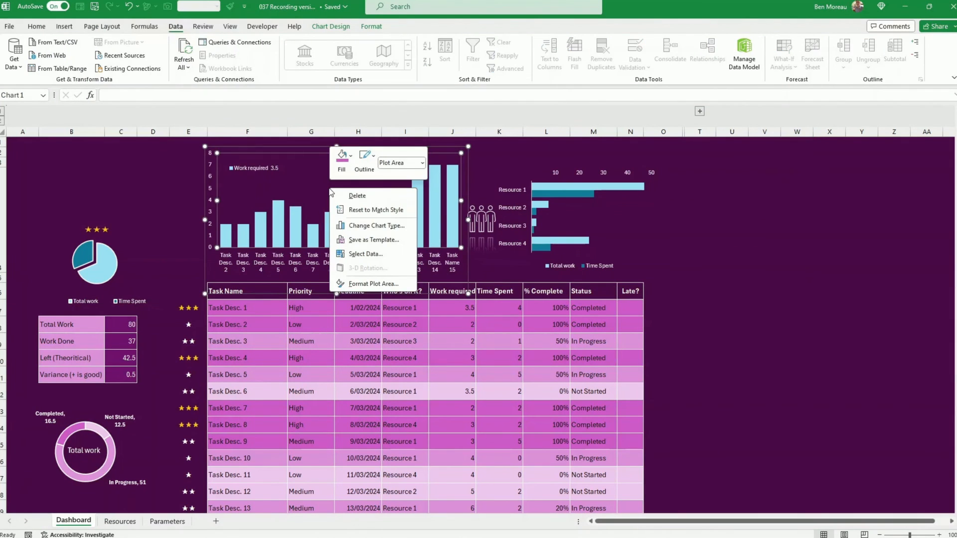
{"action": "left_click", "coordinate": [357, 254]}
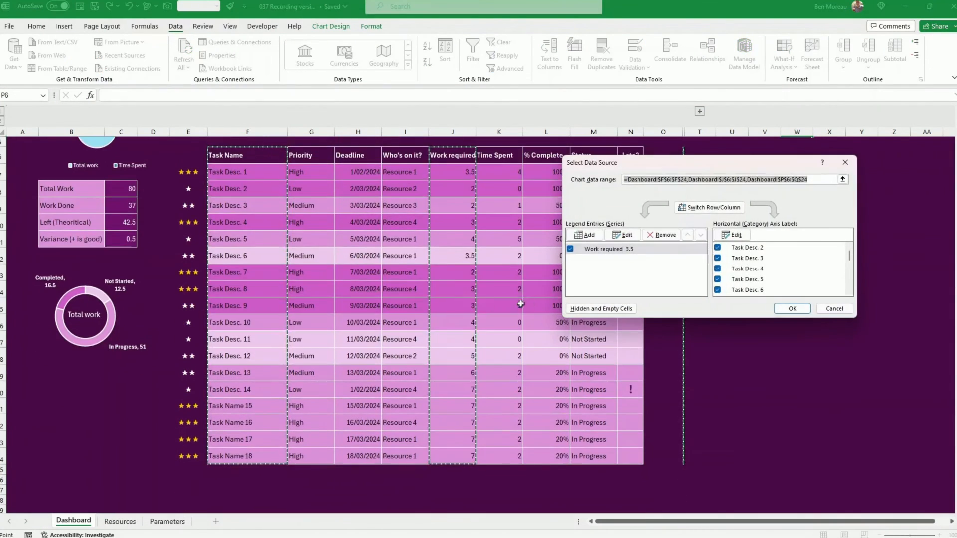
{"action": "left_click", "coordinate": [585, 309]}
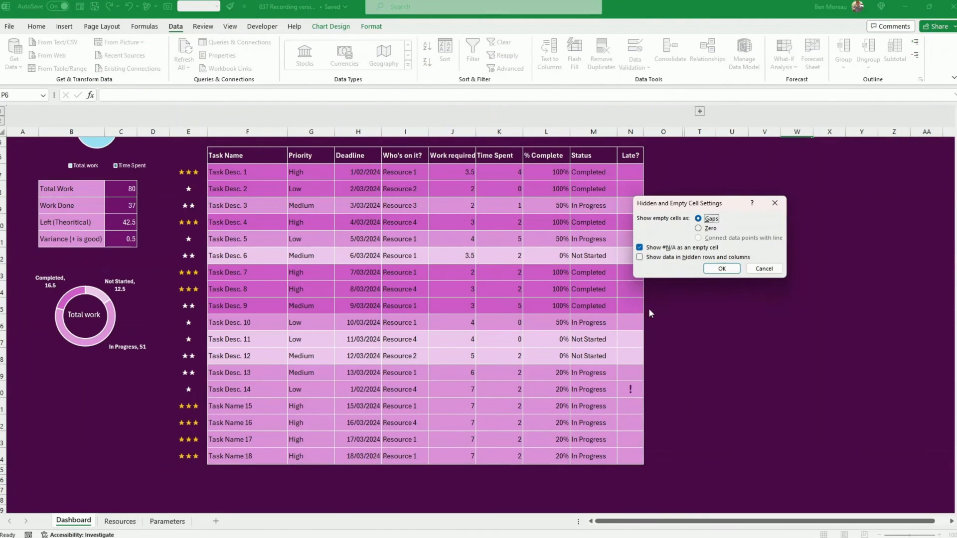
{"action": "left_click", "coordinate": [679, 258]}
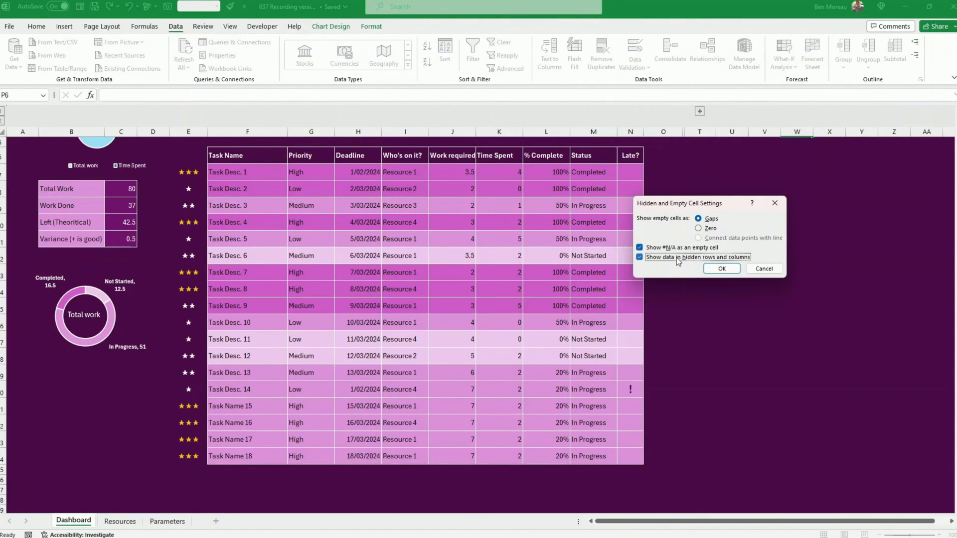
{"action": "left_click", "coordinate": [722, 271]}
{"action": "left_click", "coordinate": [791, 310]}
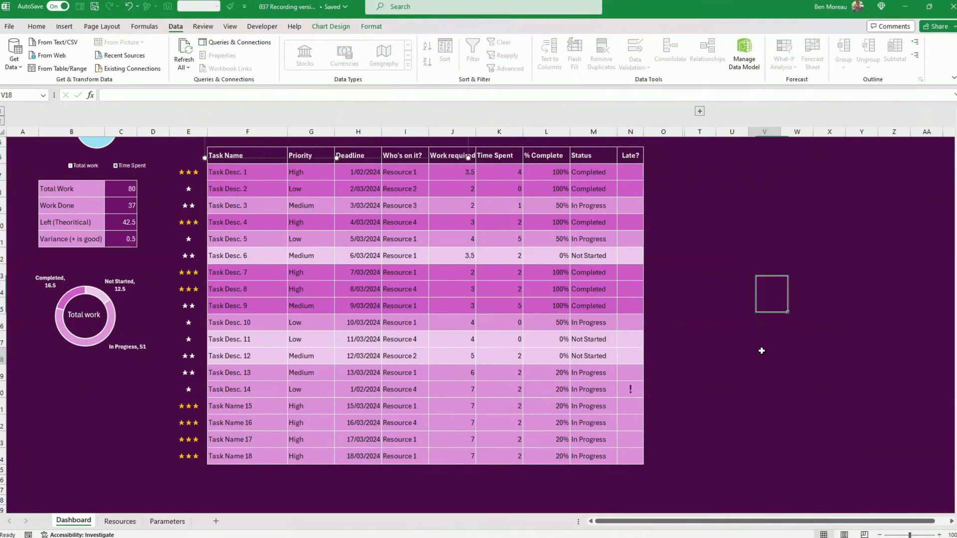
{"action": "left_click", "coordinate": [761, 351]}
{"action": "scroll", "coordinate": [419, 241], "scroll_direction": "up", "scroll_amount": 3}
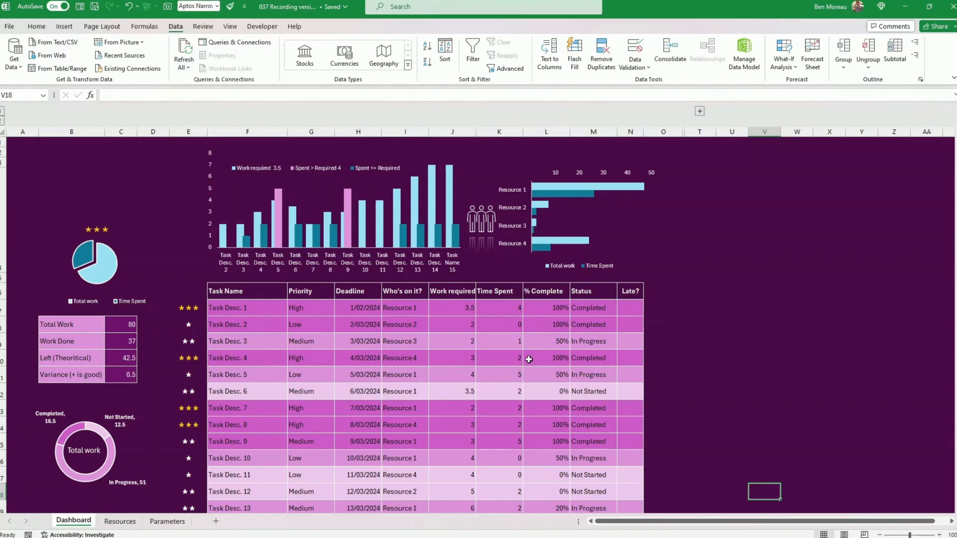
Draw a rounded rectangle about 4.1 cm wide and 0.93 cm high above the priority pie chart
{"action": "left_click", "coordinate": [69, 27]}
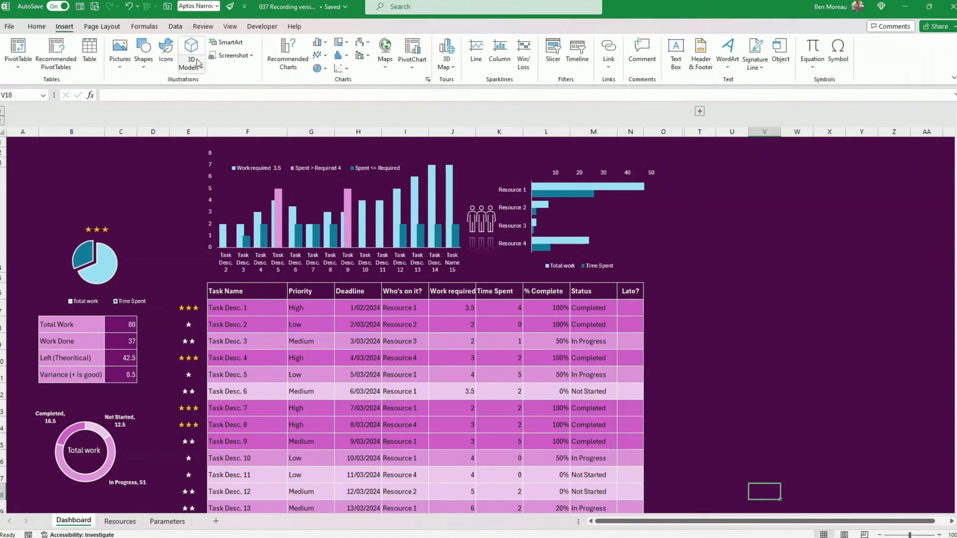
{"action": "left_click", "coordinate": [145, 70]}
{"action": "left_click", "coordinate": [188, 94]}
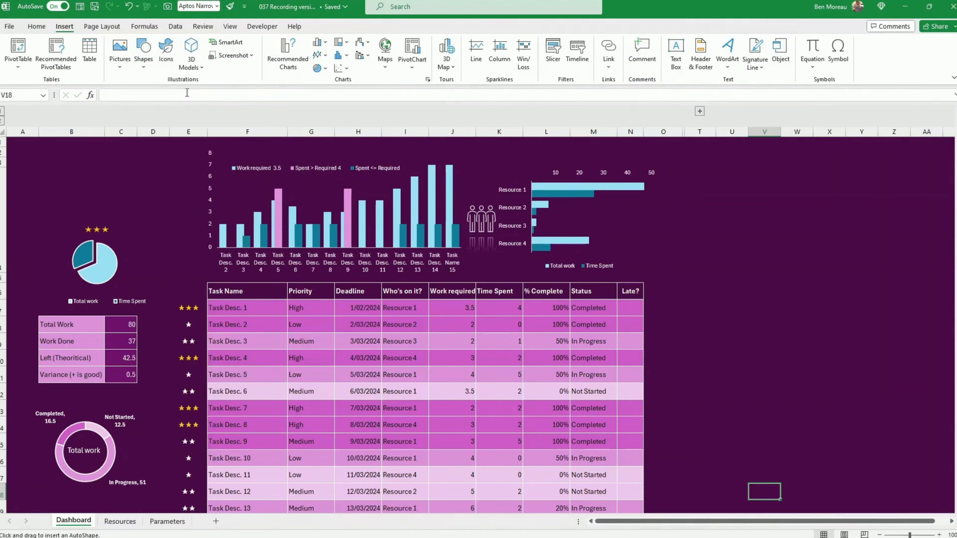
{"action": "left_click_drag", "start_coordinate": [59, 145], "coordinate": [136, 160]}
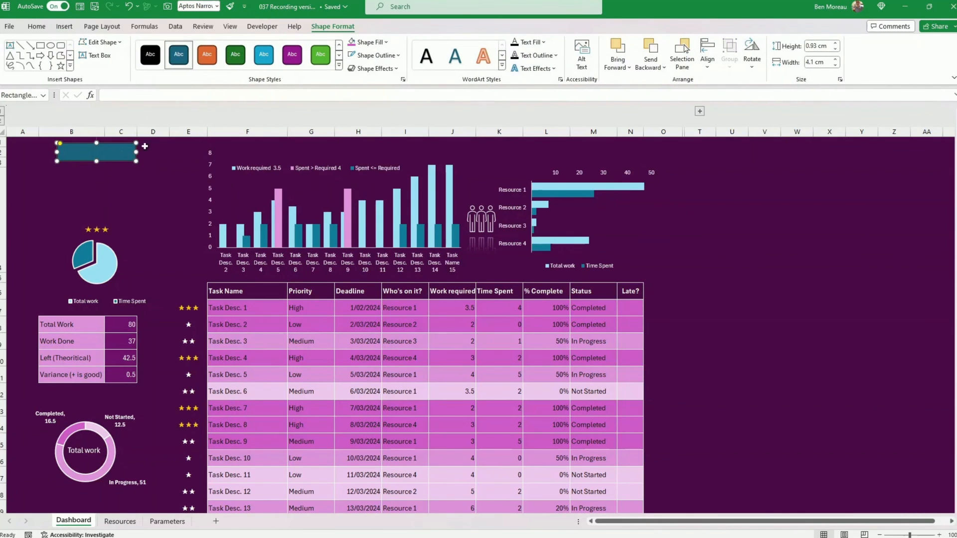
Apply the bright blue preset style to the rounded rectangle and label it RESOURCES
{"action": "left_click", "coordinate": [264, 59]}
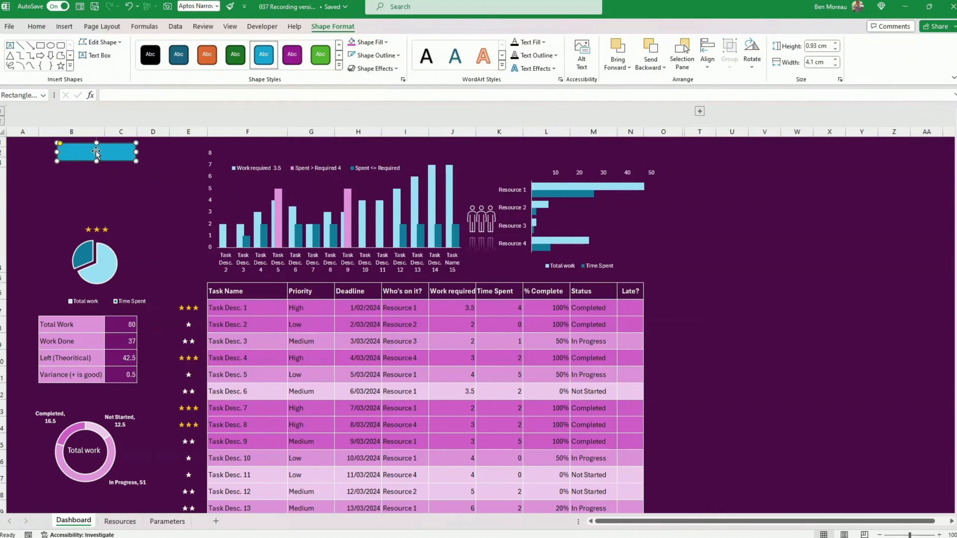
{"action": "type", "text": "RESOURCES"}
{"action": "left_click", "coordinate": [99, 172]}
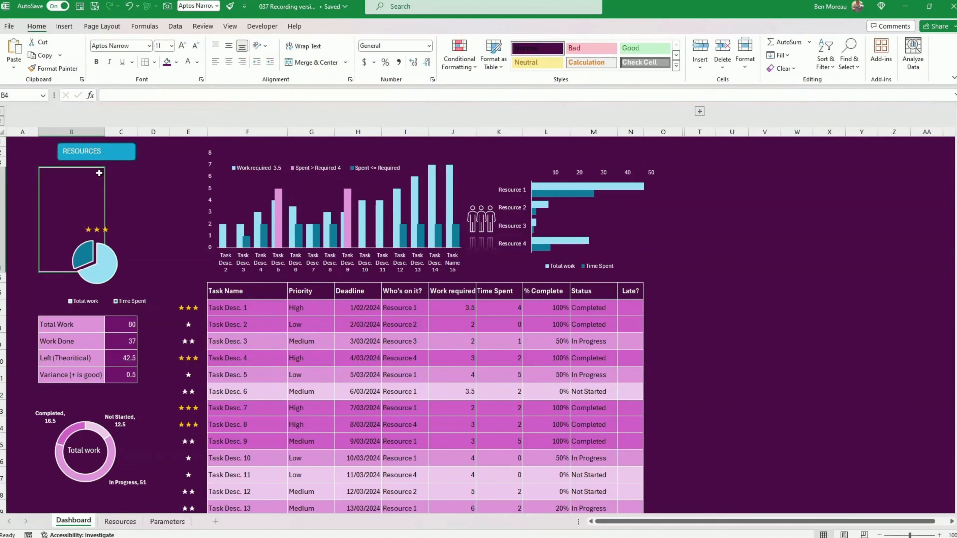
Make the RESOURCES shape's text bold
{"action": "left_click", "coordinate": [111, 153]}
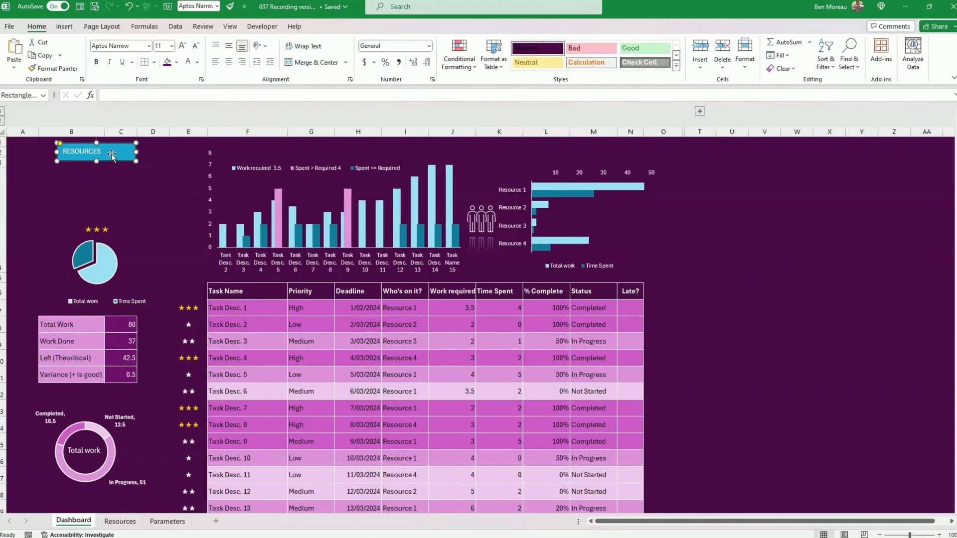
{"action": "left_click", "coordinate": [37, 26]}
{"action": "left_click", "coordinate": [97, 62]}
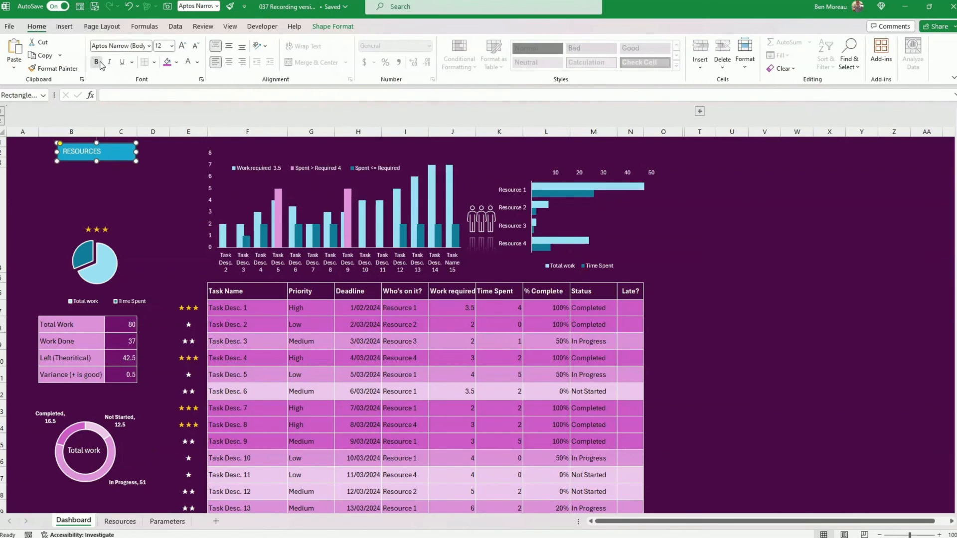
Centre the RESOURCES shape's text, and duplicate the shape directly beneath it with the label PARAMETERS
{"action": "left_click", "coordinate": [229, 62]}
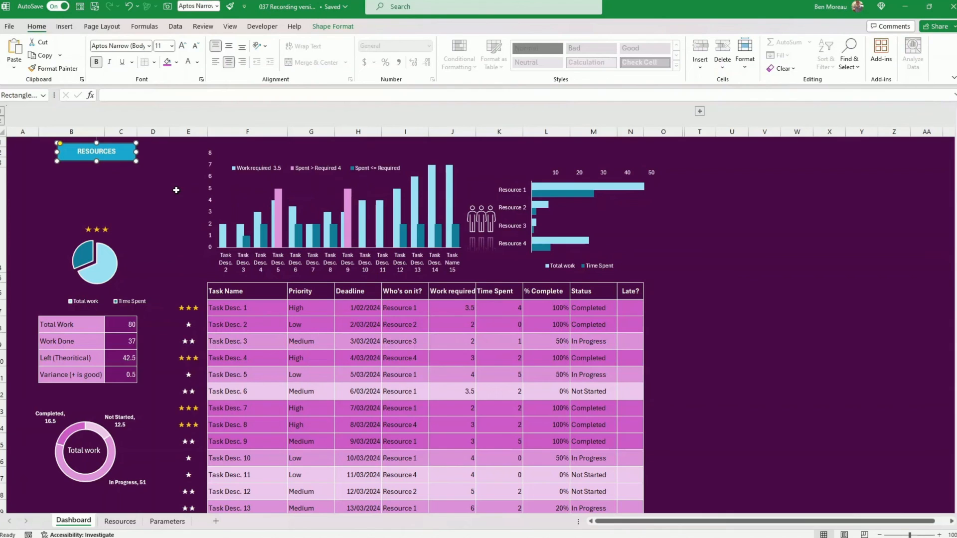
{"action": "key", "text": "ctrl+d"}
{"action": "left_click_drag", "start_coordinate": [127, 168], "coordinate": [121, 182]}
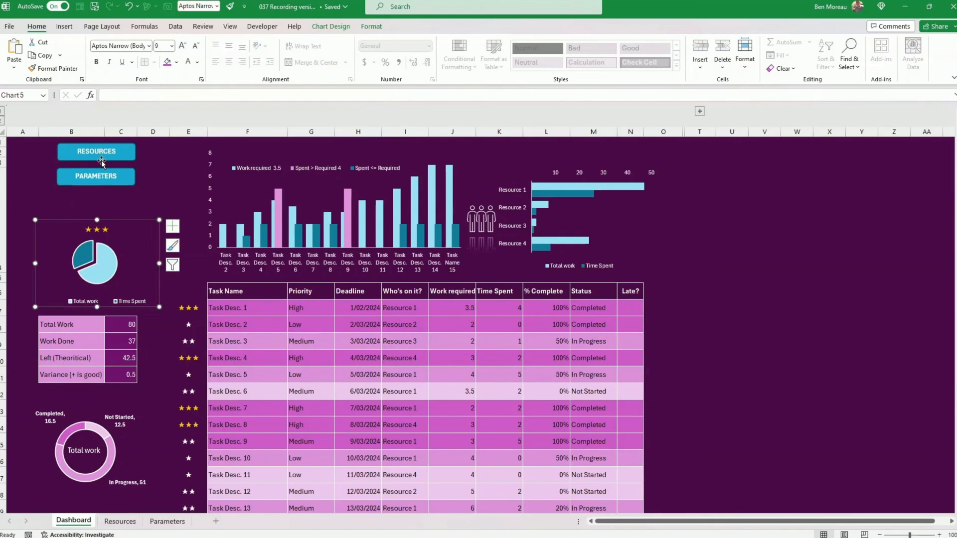
Link the RESOURCES shape to cell A1 of the Resources sheet in this document
{"action": "left_click", "coordinate": [105, 160]}
{"action": "right_click", "coordinate": [106, 161]}
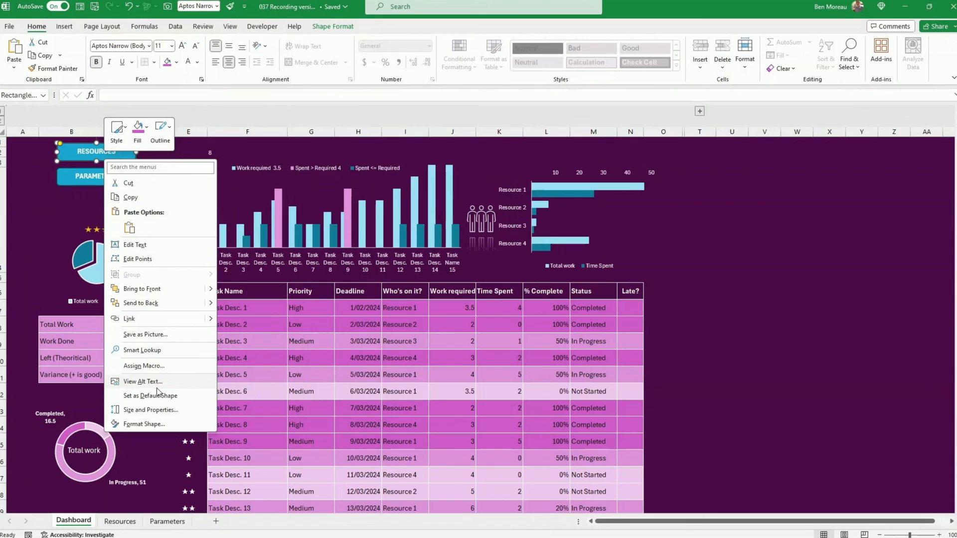
{"action": "left_click", "coordinate": [148, 318]}
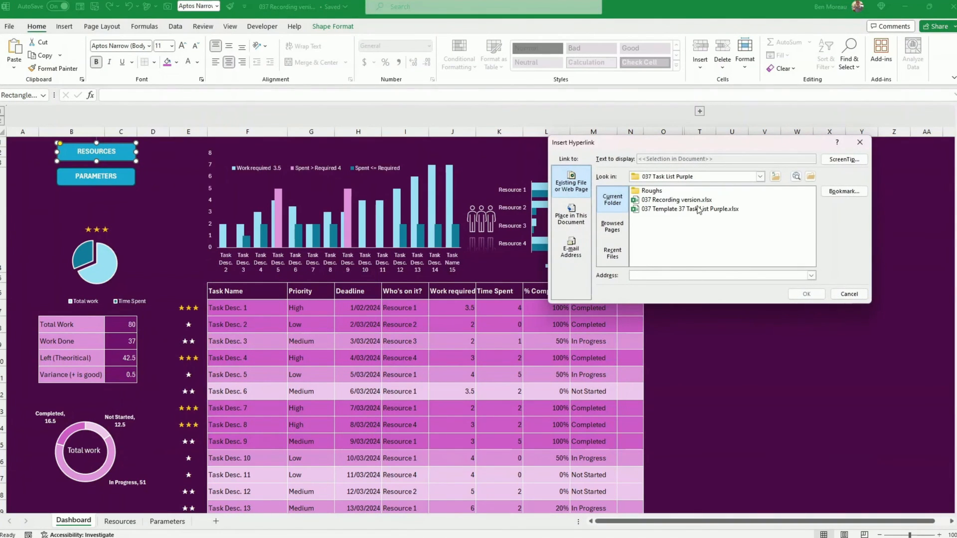
{"action": "left_click", "coordinate": [587, 213]}
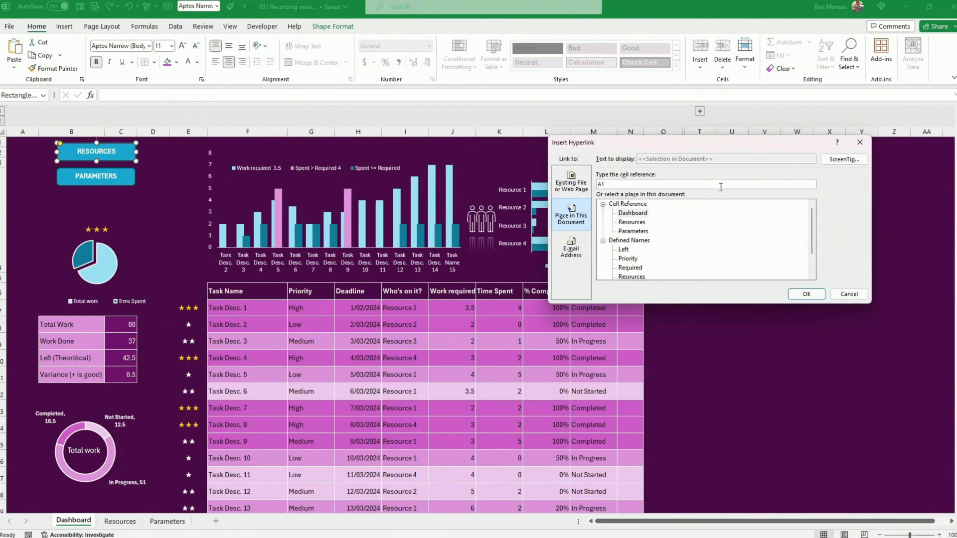
{"action": "left_click", "coordinate": [633, 223]}
{"action": "left_click", "coordinate": [806, 293]}
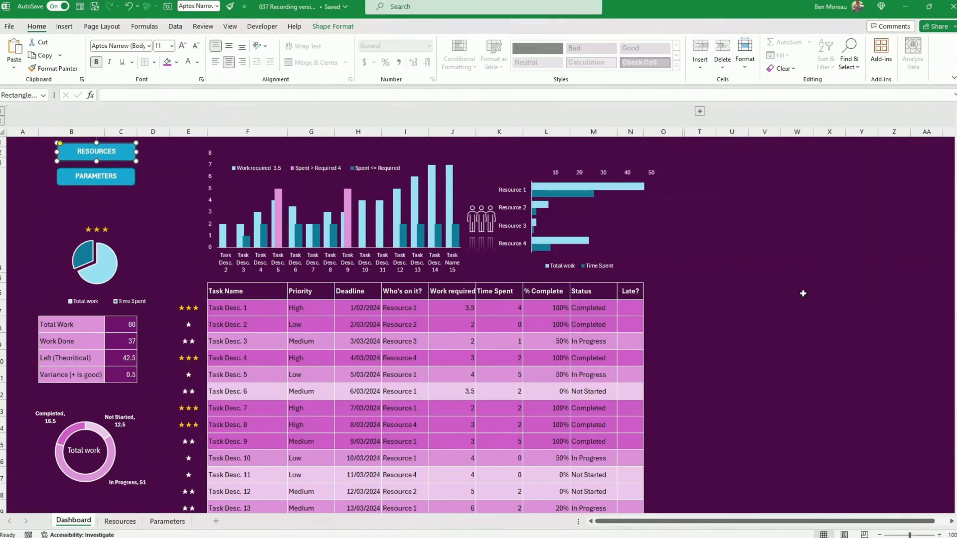
Link the PARAMETERS shape to cell A1 of the Parameters sheet in this document
{"action": "right_click", "coordinate": [125, 183]}
{"action": "left_click", "coordinate": [160, 346]}
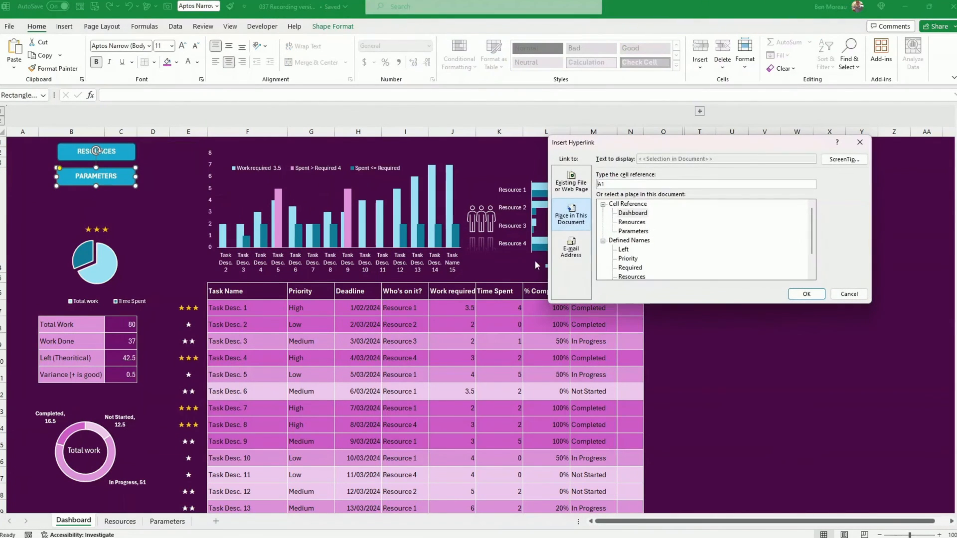
{"action": "left_click", "coordinate": [632, 232]}
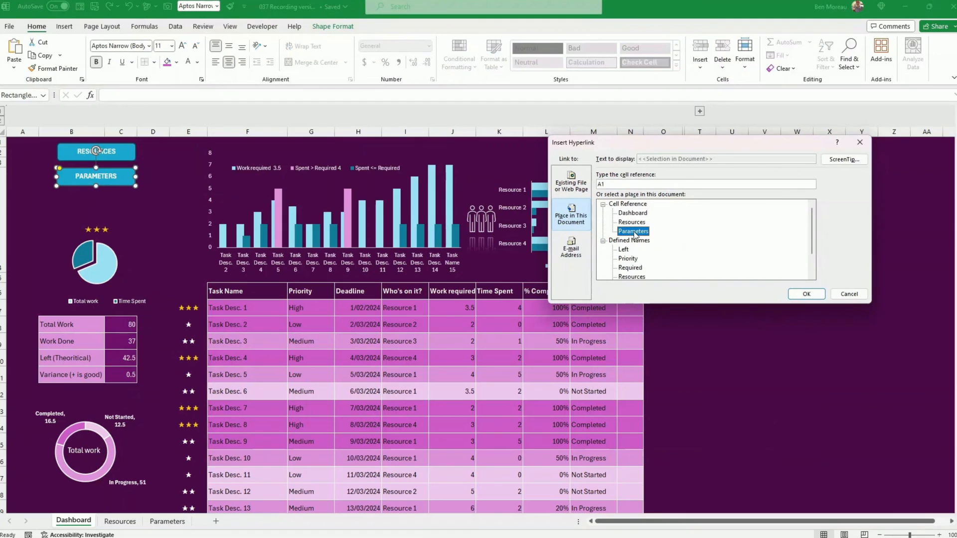
{"action": "left_click", "coordinate": [802, 294]}
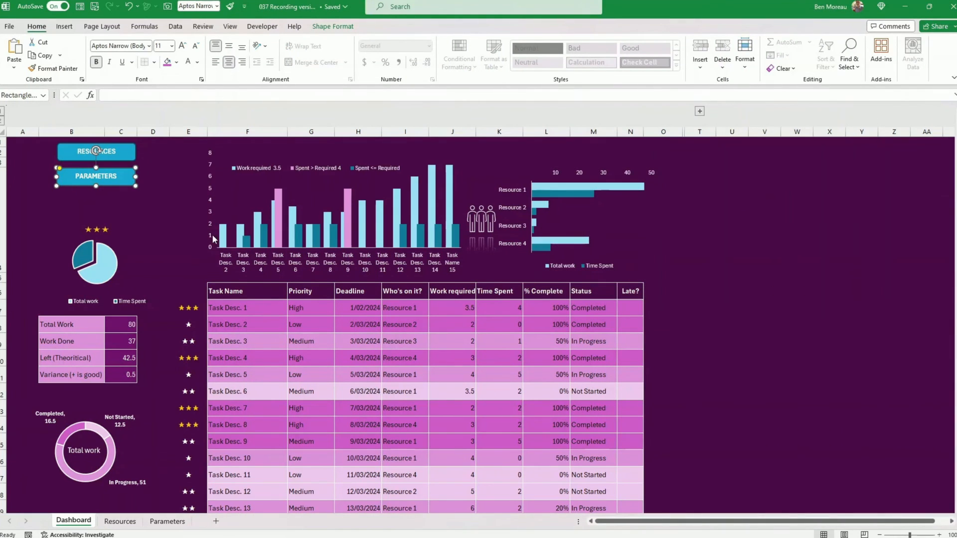
{"action": "left_click", "coordinate": [197, 234]}
Test the PARAMETERS and RESOURCES links from the Dashboard sheet
{"action": "left_click", "coordinate": [97, 179]}
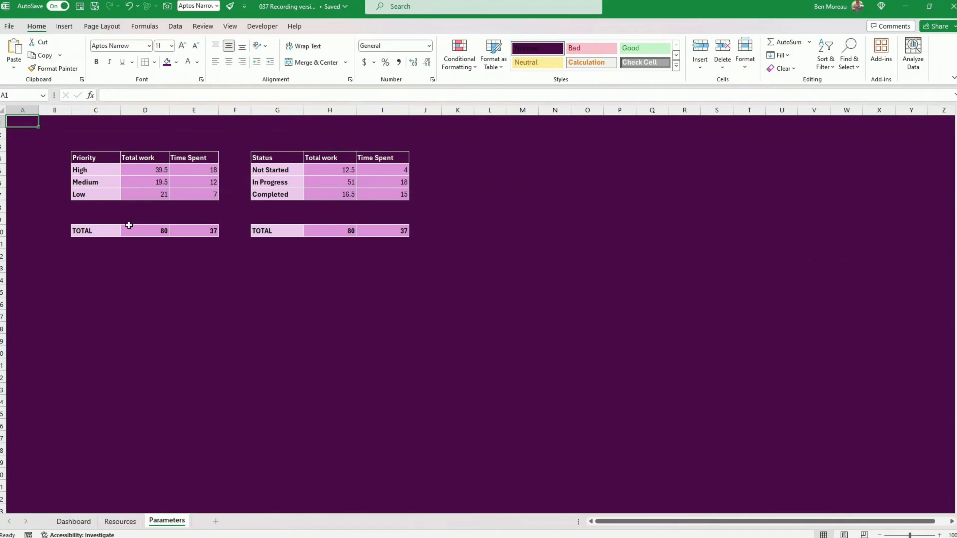
{"action": "left_click_drag", "start_coordinate": [77, 268], "coordinate": [126, 282]}
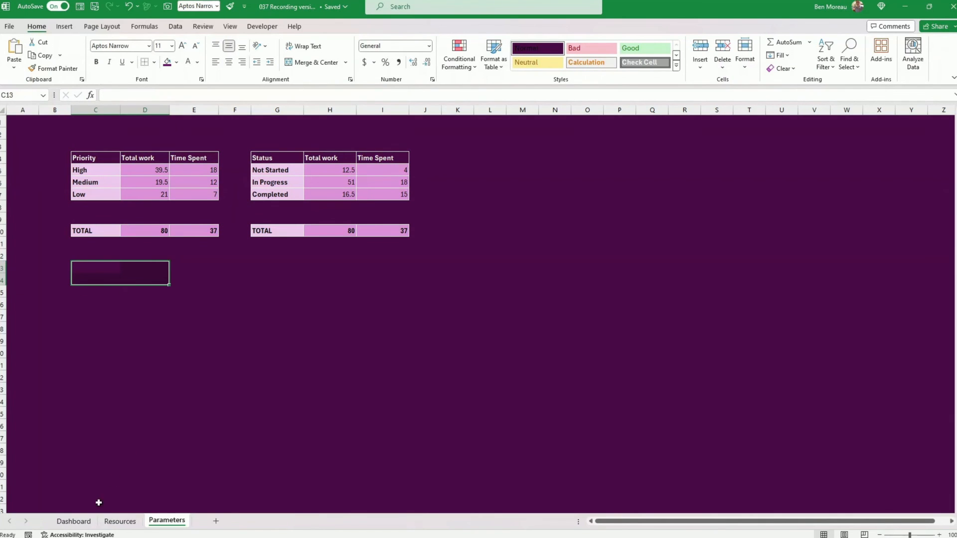
{"action": "left_click", "coordinate": [73, 522]}
{"action": "left_click", "coordinate": [88, 150]}
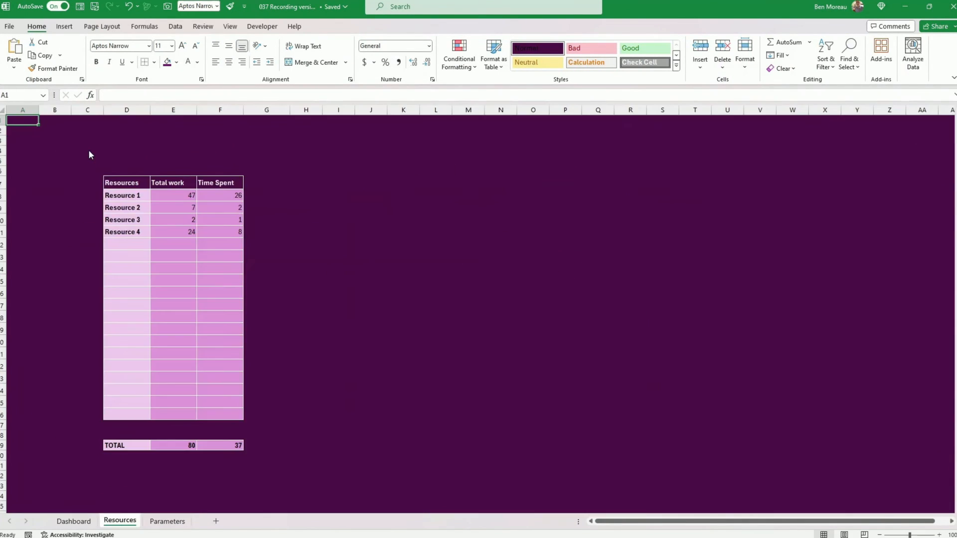
Widen the Time Spent column slightly on the Resources sheet
{"action": "left_click", "coordinate": [88, 389]}
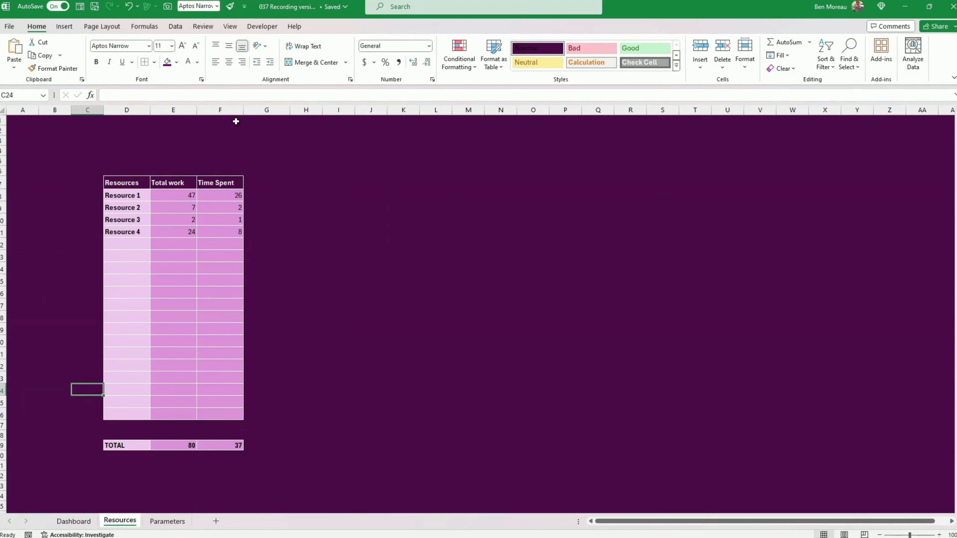
{"action": "left_click_drag", "start_coordinate": [243, 110], "coordinate": [259, 109]}
{"action": "left_click", "coordinate": [419, 343]}
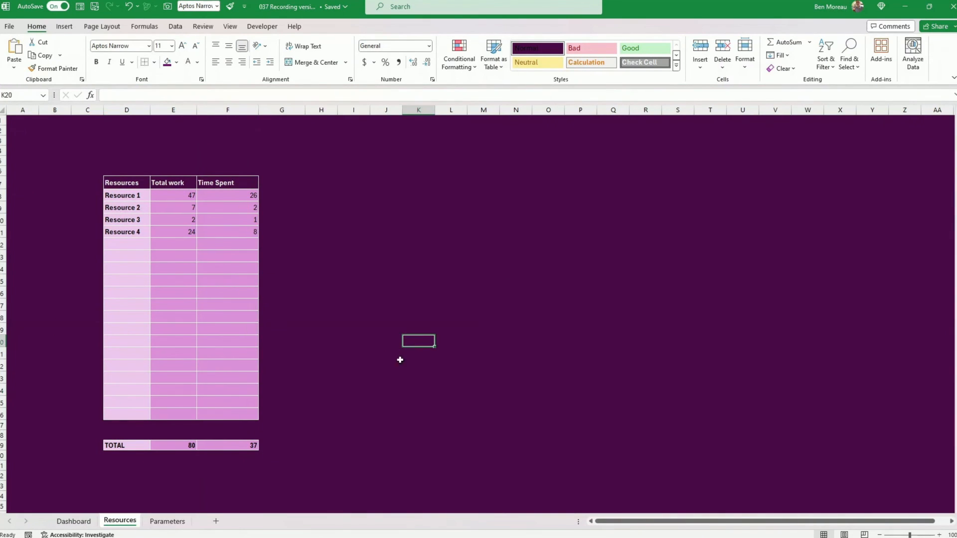
Clear the task table entries for Task Name 15 to Task Name 18 on the Dashboard sheet
{"action": "left_click", "coordinate": [73, 522]}
{"action": "scroll", "coordinate": [741, 292], "scroll_direction": "down", "scroll_amount": 3}
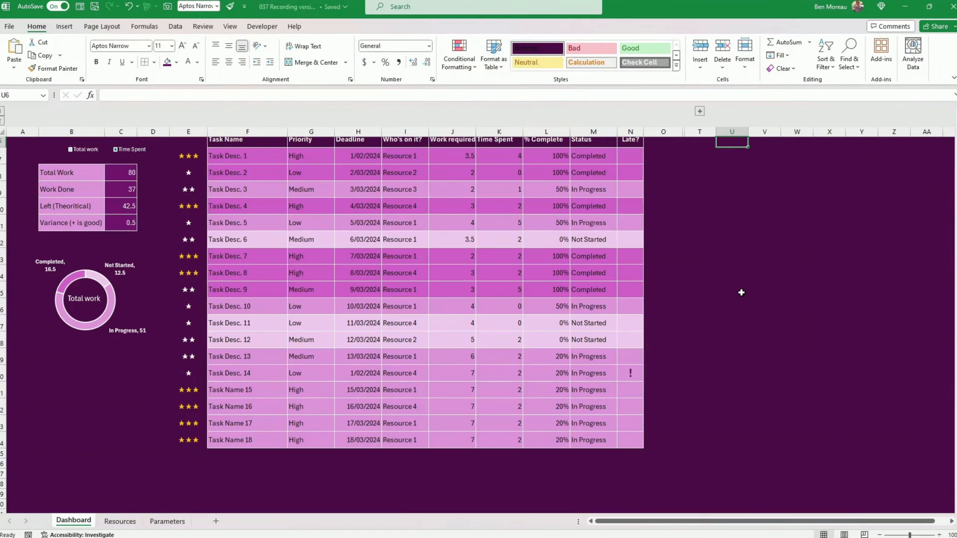
{"action": "left_click_drag", "start_coordinate": [219, 390], "coordinate": [627, 440]}
{"action": "key", "text": "Delete"}
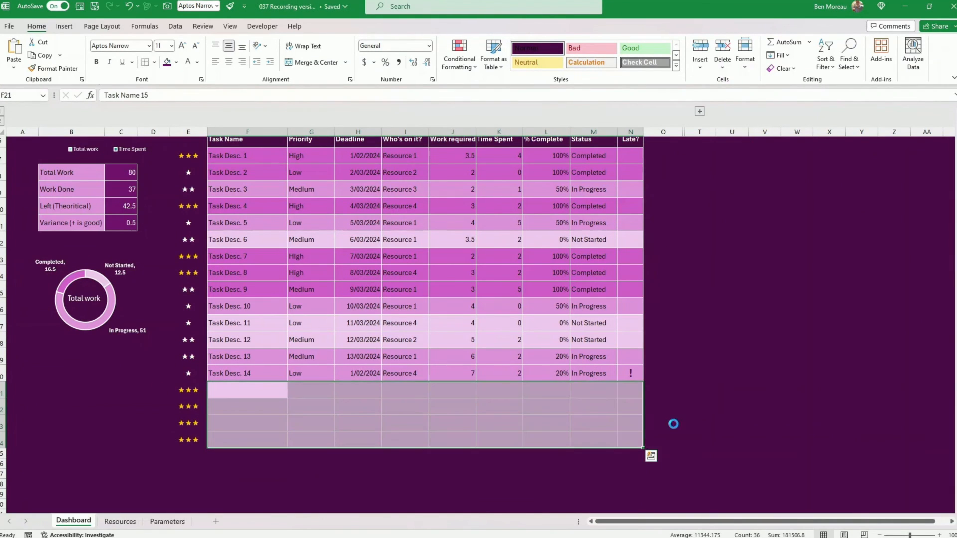
{"action": "left_click", "coordinate": [101, 433]}
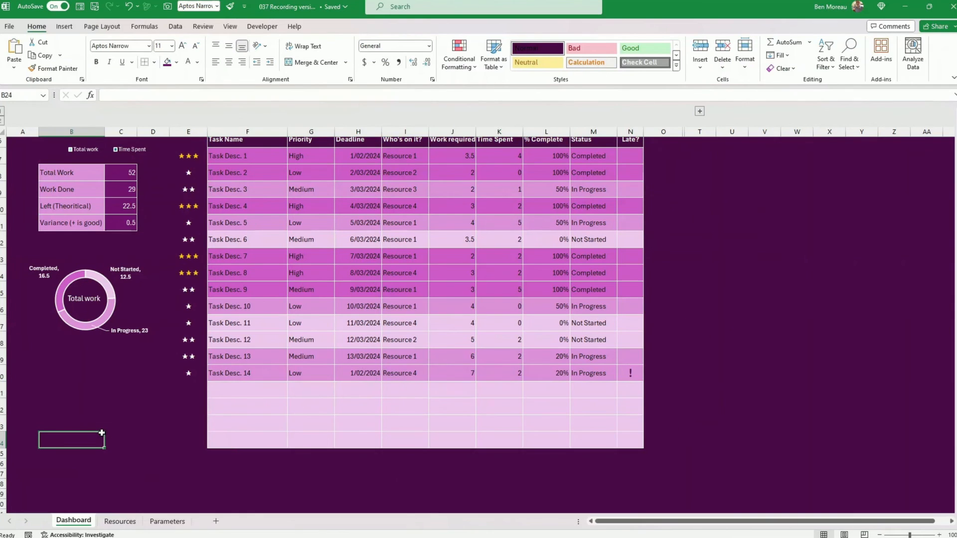
Group the empty task rows 21 to 24 and collapse the group
{"action": "left_click_drag", "start_coordinate": [5, 396], "coordinate": [5, 443]}
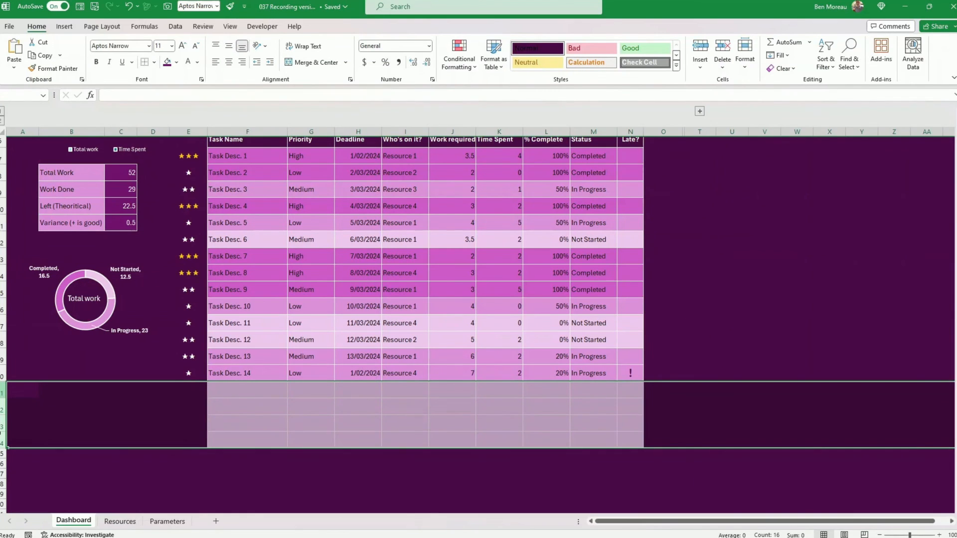
{"action": "left_click", "coordinate": [176, 27]}
{"action": "left_click", "coordinate": [852, 54]}
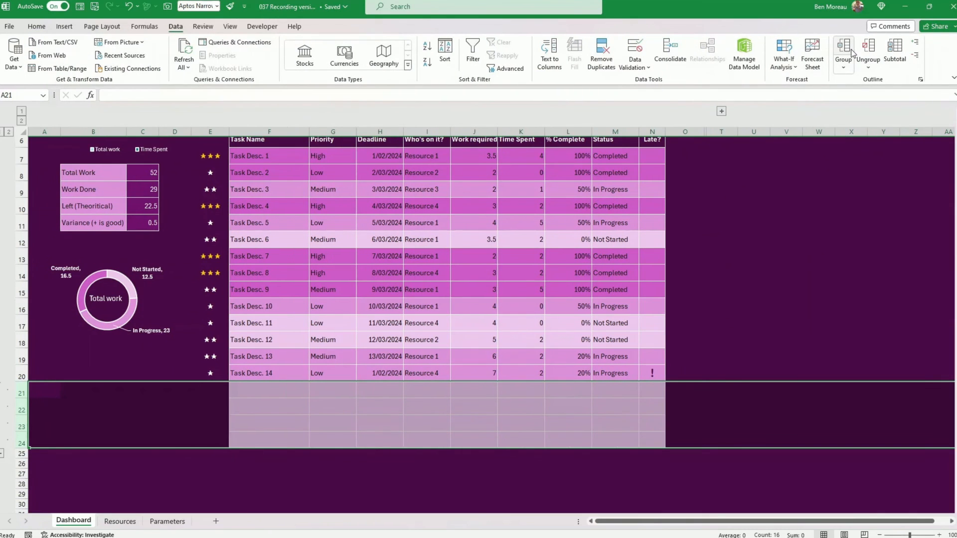
{"action": "left_click", "coordinate": [1, 454]}
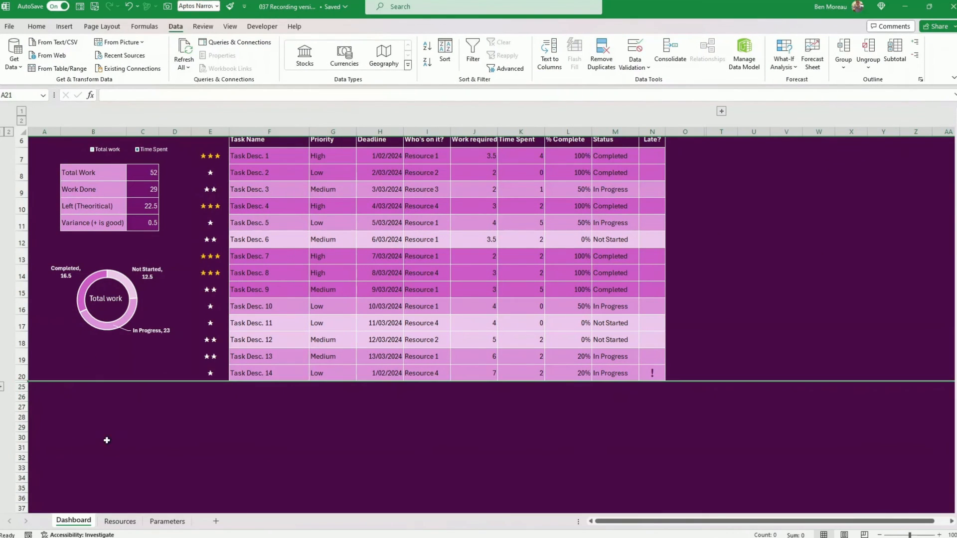
Set the Dashboard sheet's zoom to 80% to fit all the charts and the task table
{"action": "scroll", "coordinate": [106, 440], "scroll_direction": "up", "scroll_amount": 3}
{"action": "left_click", "coordinate": [849, 286]}
{"action": "scroll", "coordinate": [849, 285], "scroll_direction": "up", "scroll_amount": 2}
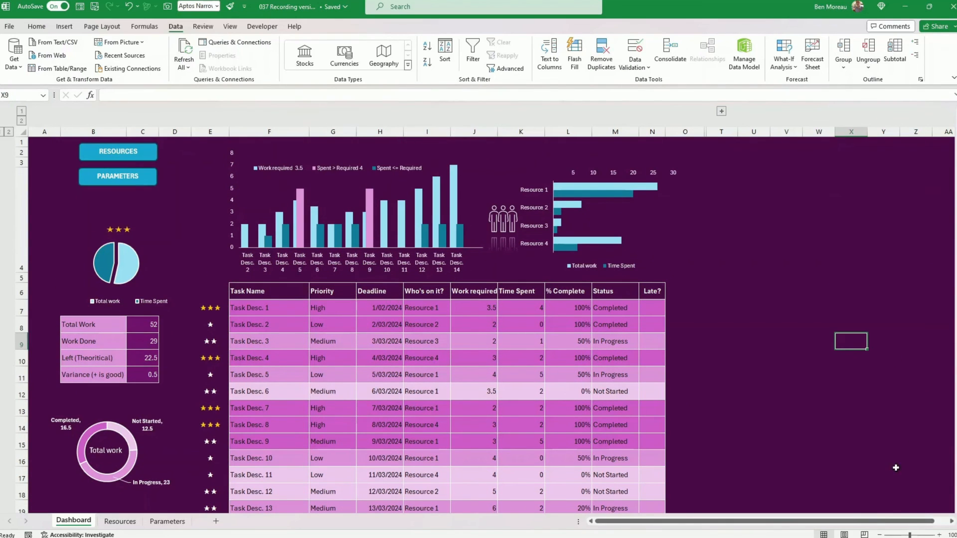
{"action": "left_click", "coordinate": [879, 534]}
{"action": "left_click", "coordinate": [880, 535]}
{"action": "left_click", "coordinate": [810, 437]}
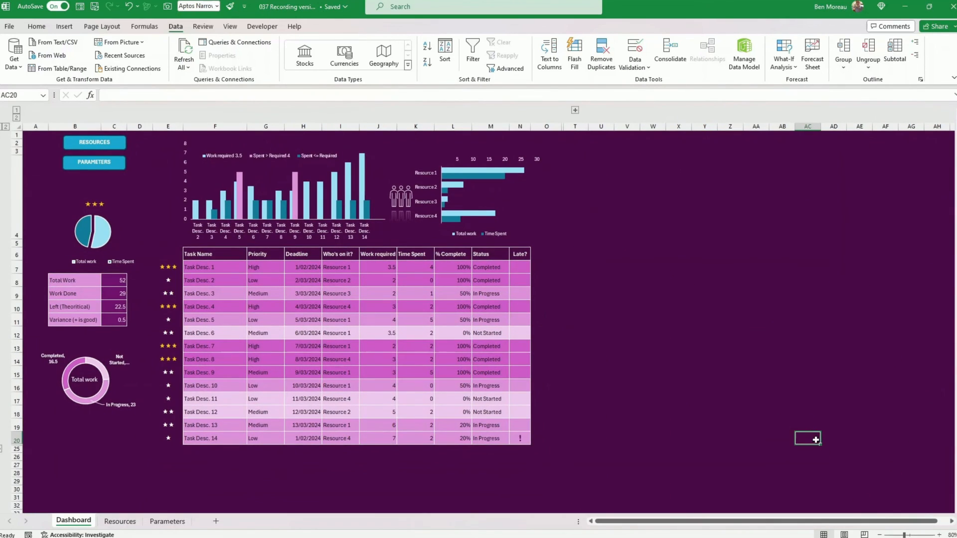
{"action": "left_click", "coordinate": [100, 27]}
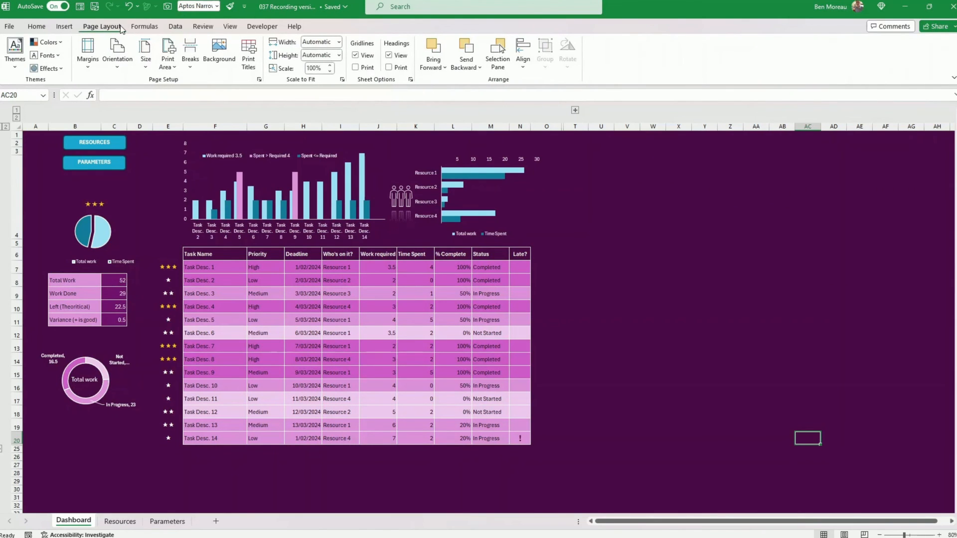
{"action": "left_click", "coordinate": [48, 42]}
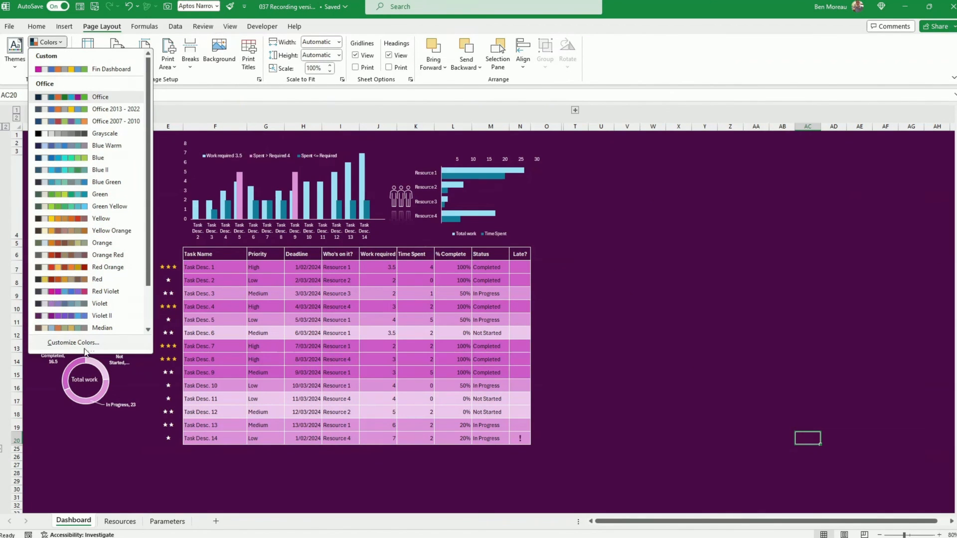
{"action": "left_click", "coordinate": [898, 416]}
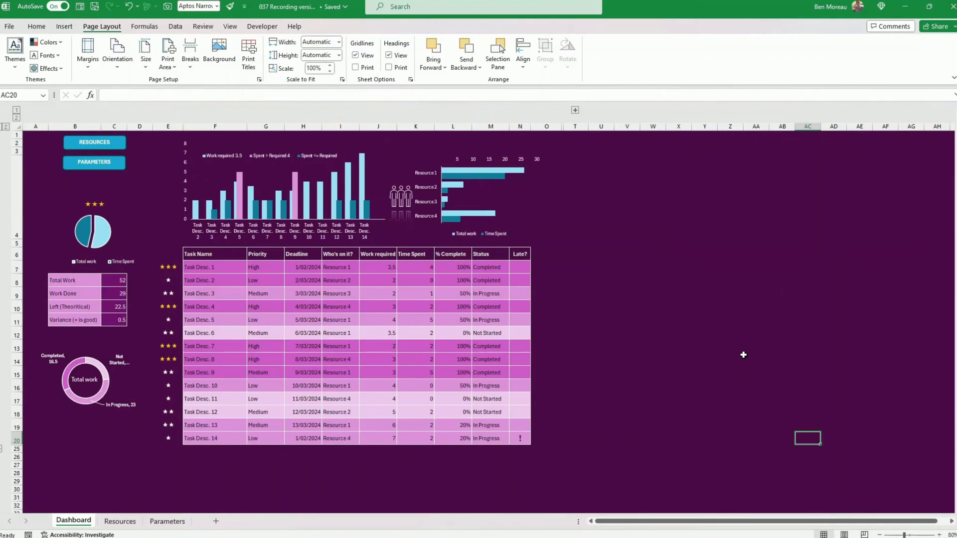
{"action": "left_click", "coordinate": [703, 344]}
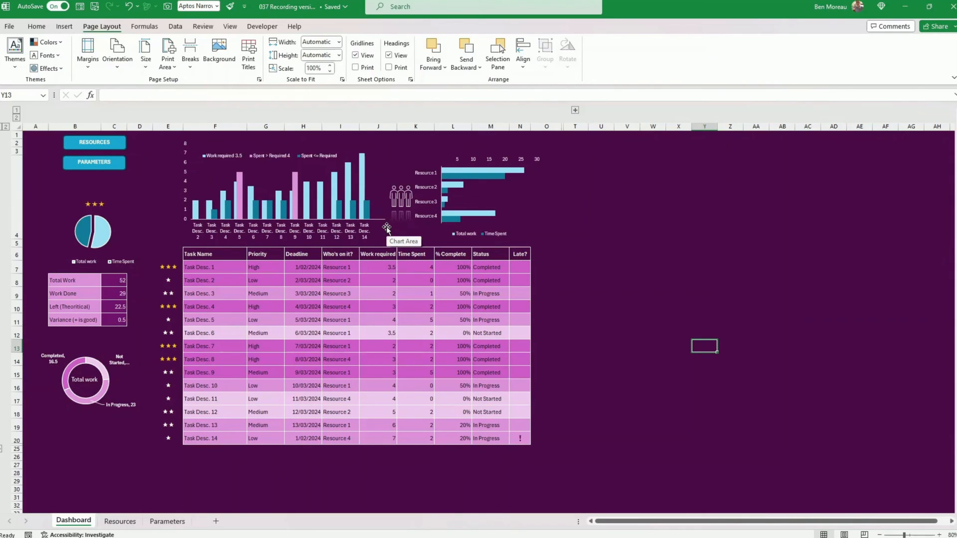
Move the Total work status doughnut chart slightly to the right beneath the work summary table
{"action": "left_click", "coordinate": [102, 372]}
{"action": "left_click_drag", "start_coordinate": [105, 415], "coordinate": [108, 415]}
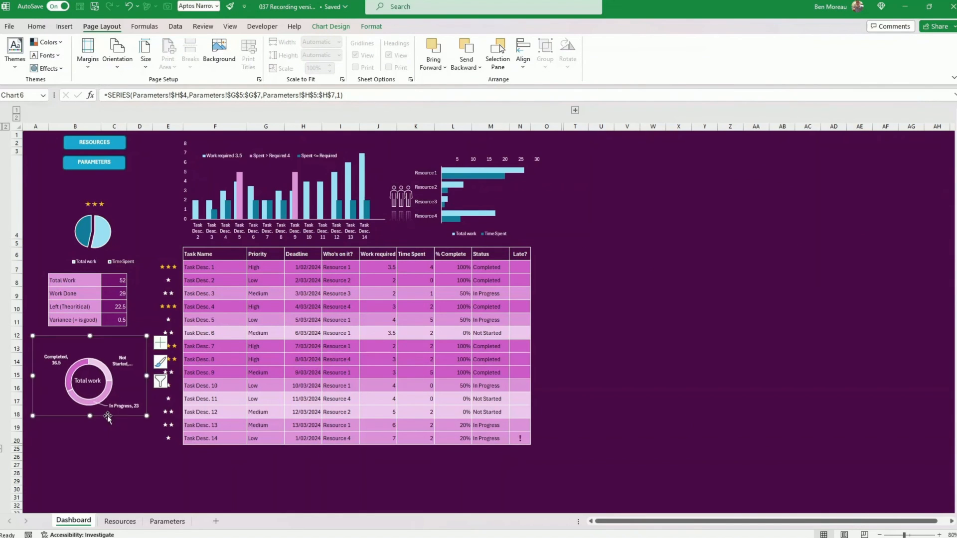
{"action": "left_click", "coordinate": [214, 465]}
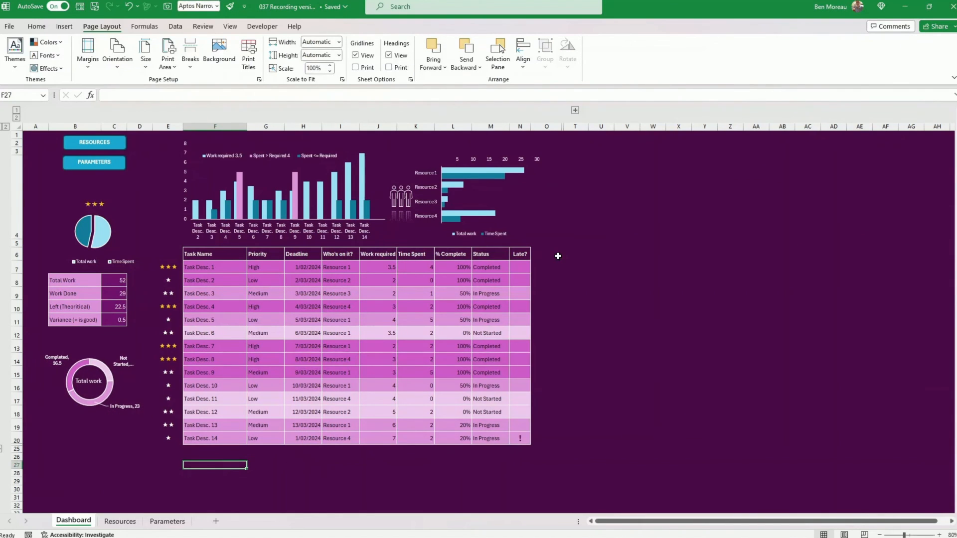